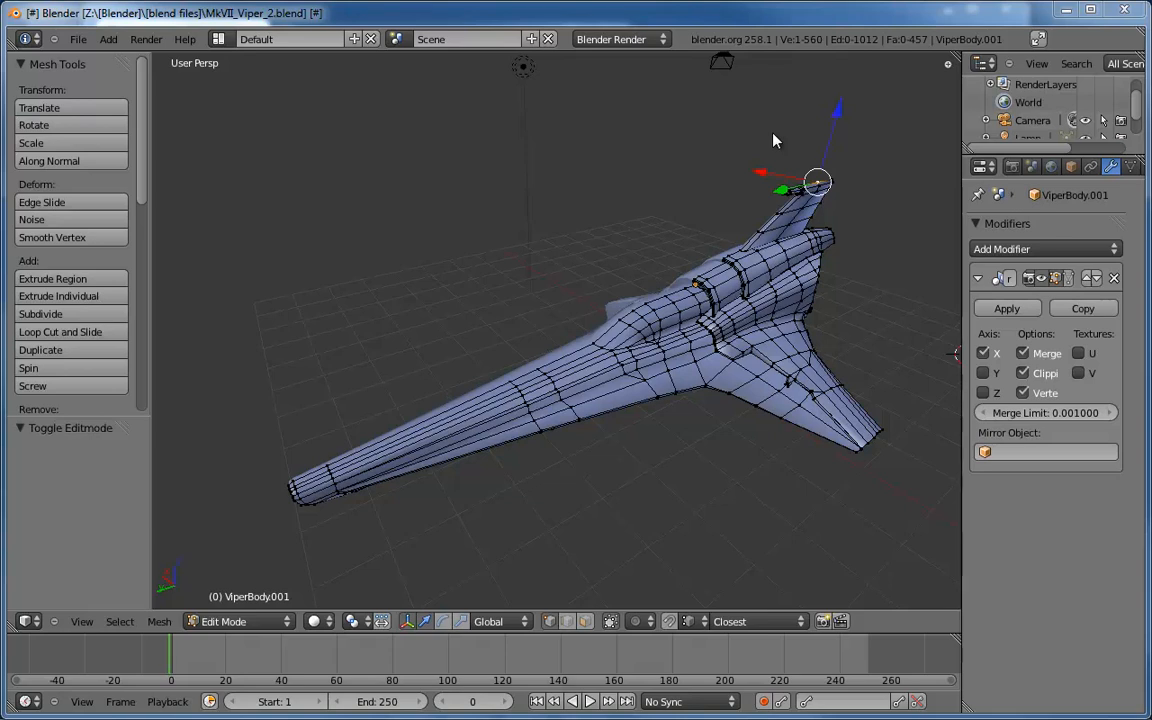
Examine the Viper body mesh from above and from the side, including the nose, canopy and wing.
middle_drag(692, 200, 656, 370)
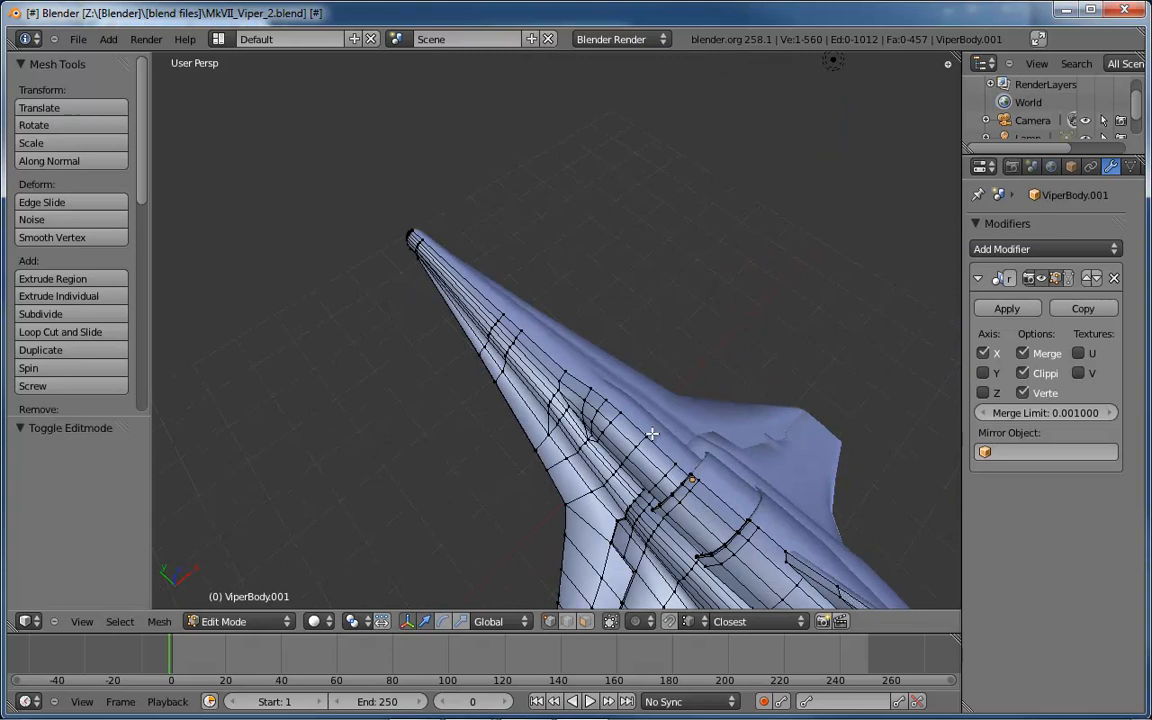
middle_drag(652, 433, 660, 350)
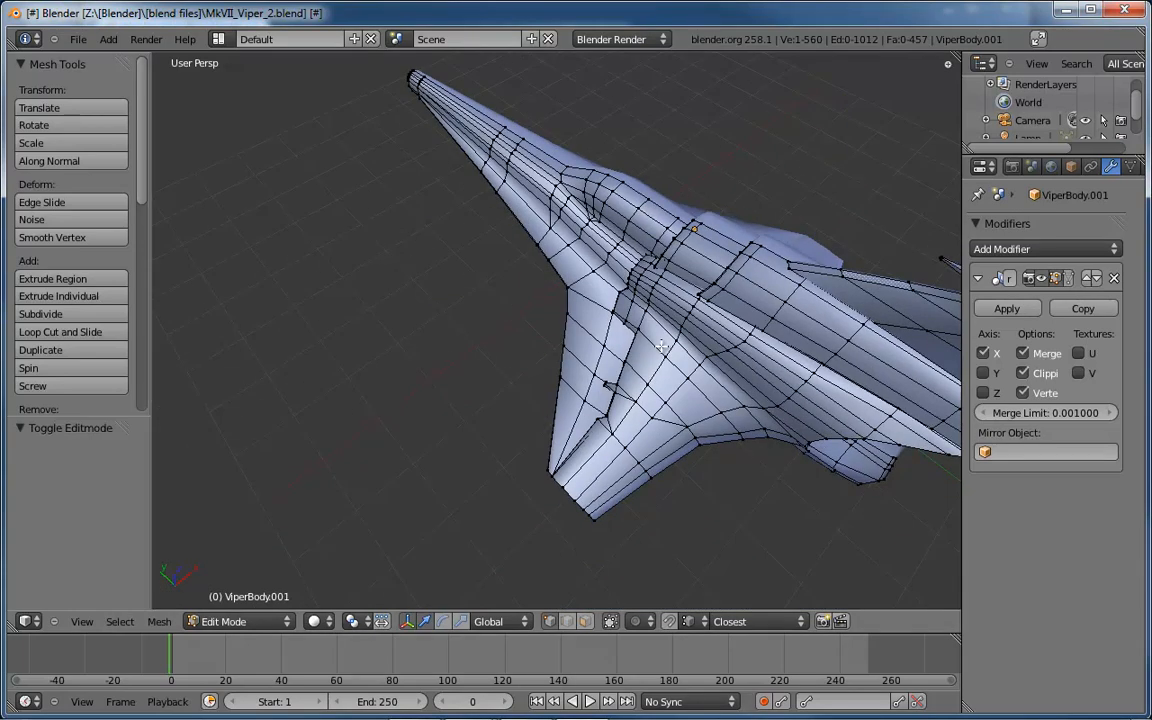
middle_drag(598, 314, 699, 314)
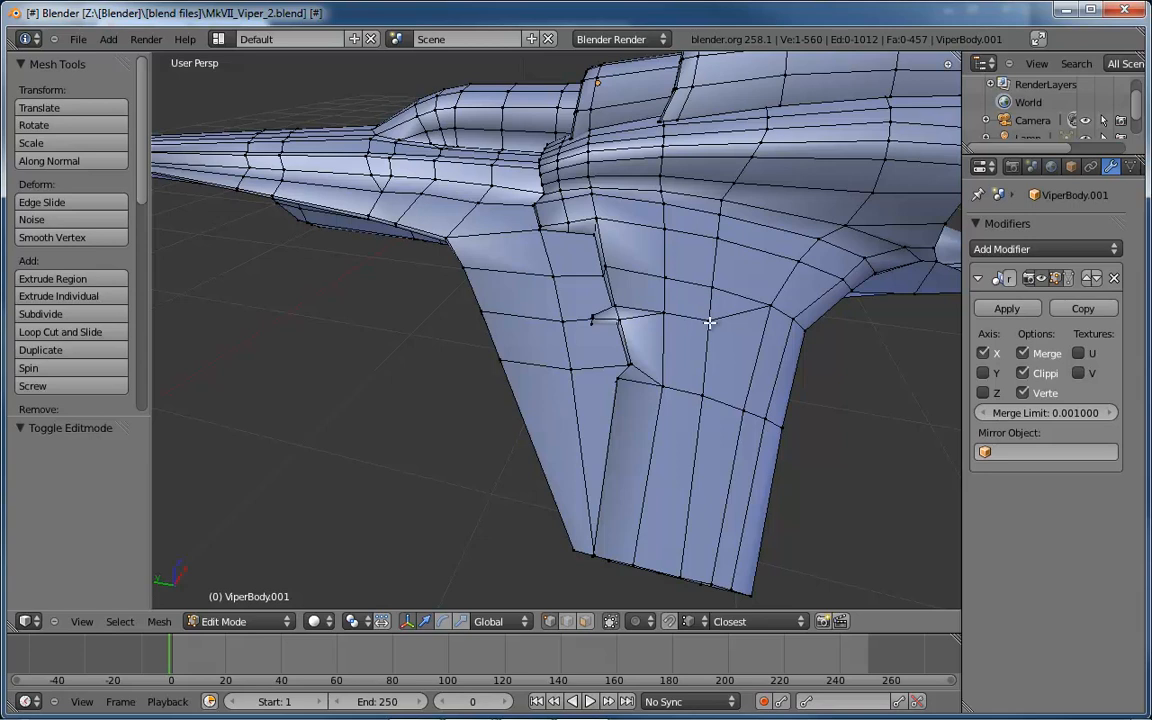
middle_drag(665, 284, 470, 281)
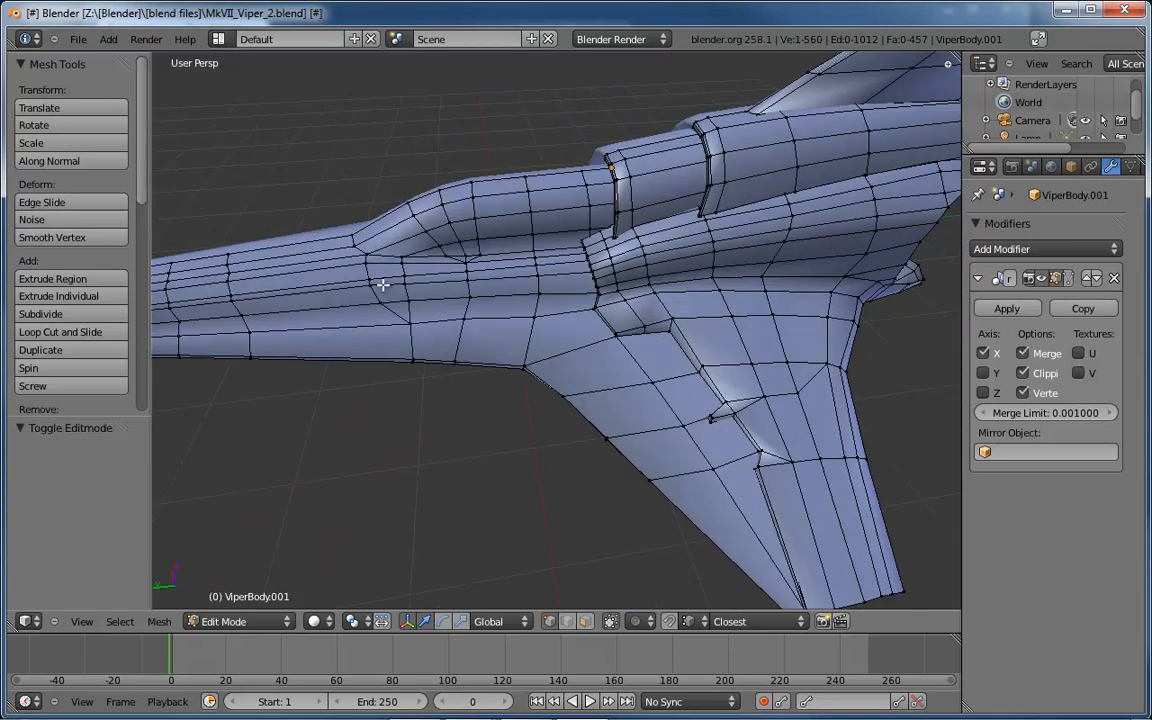
middle_drag(641, 273, 598, 386)
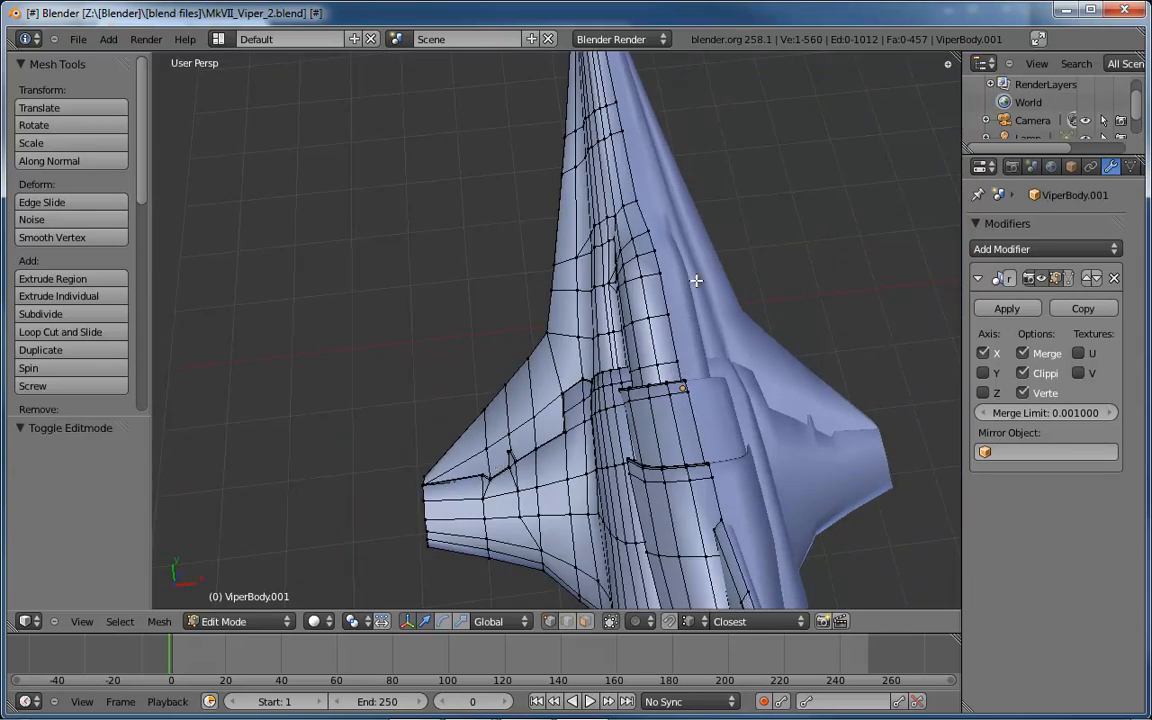
middle_drag(696, 281, 629, 230)
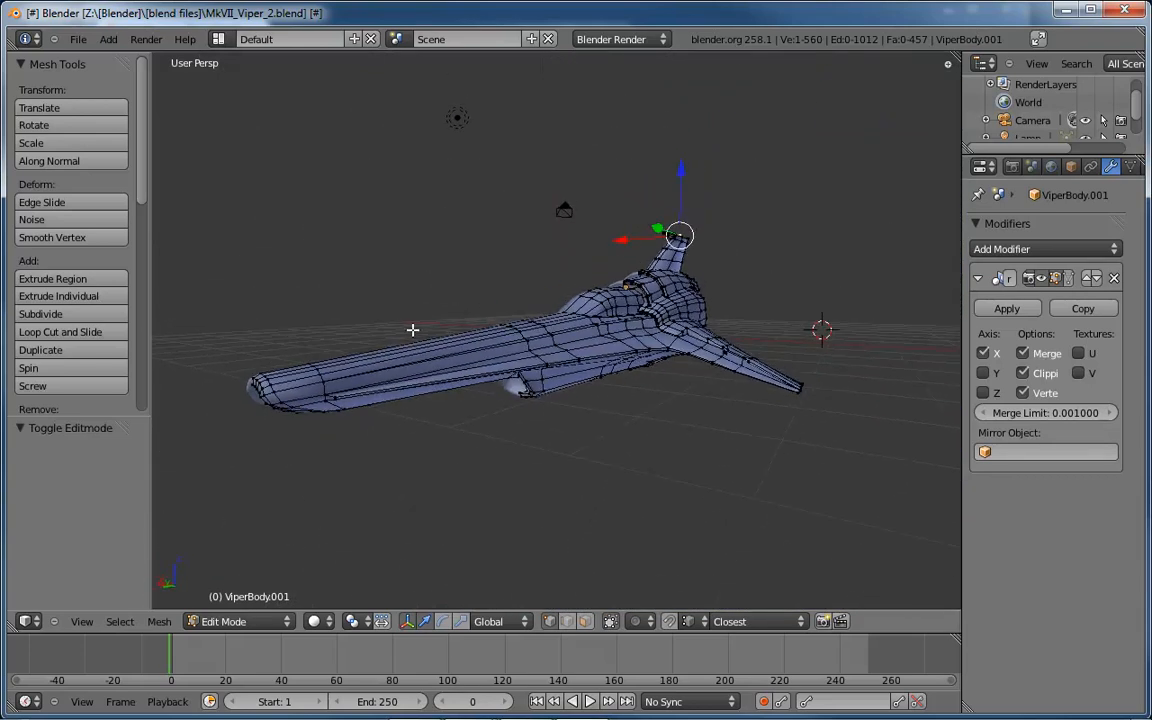
middle_drag(722, 362, 620, 396)
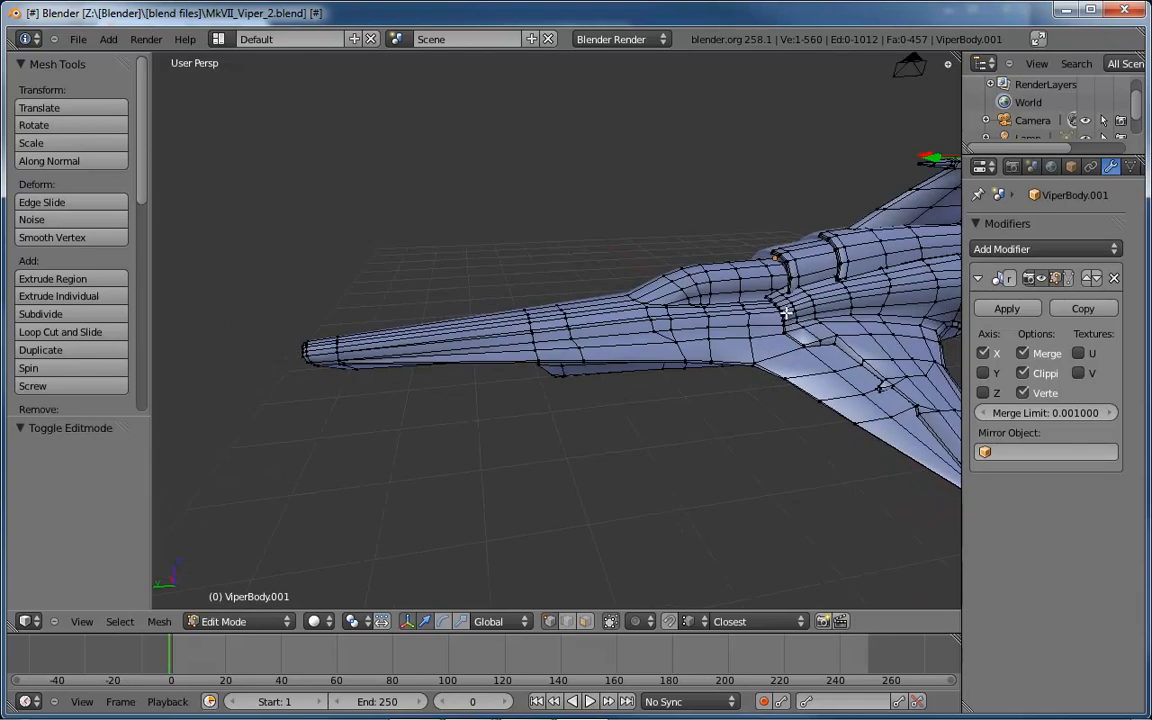
middle_drag(793, 301, 614, 260)
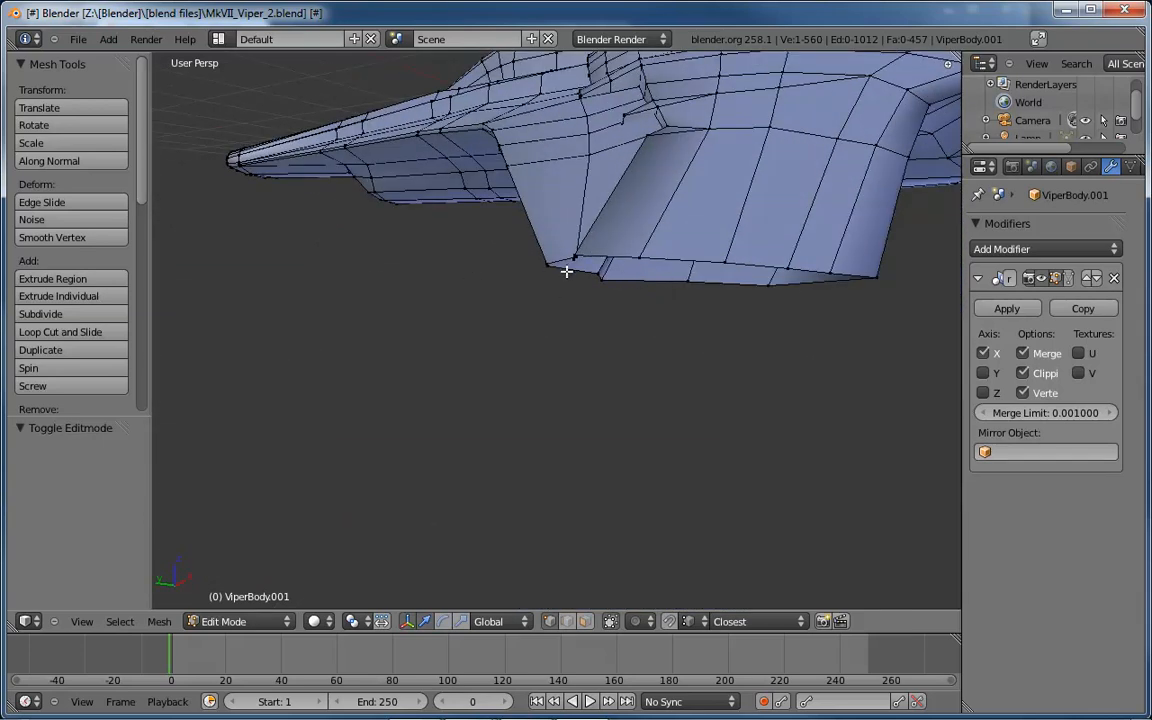
In the top view, move three rear vertices of the wing tip edge outward along X by about 0.012, 0.010 and 0.007.
key(KP_7)
shift+middle_drag(428, 391, 524, 326)
scroll(443, 396, up, 6)
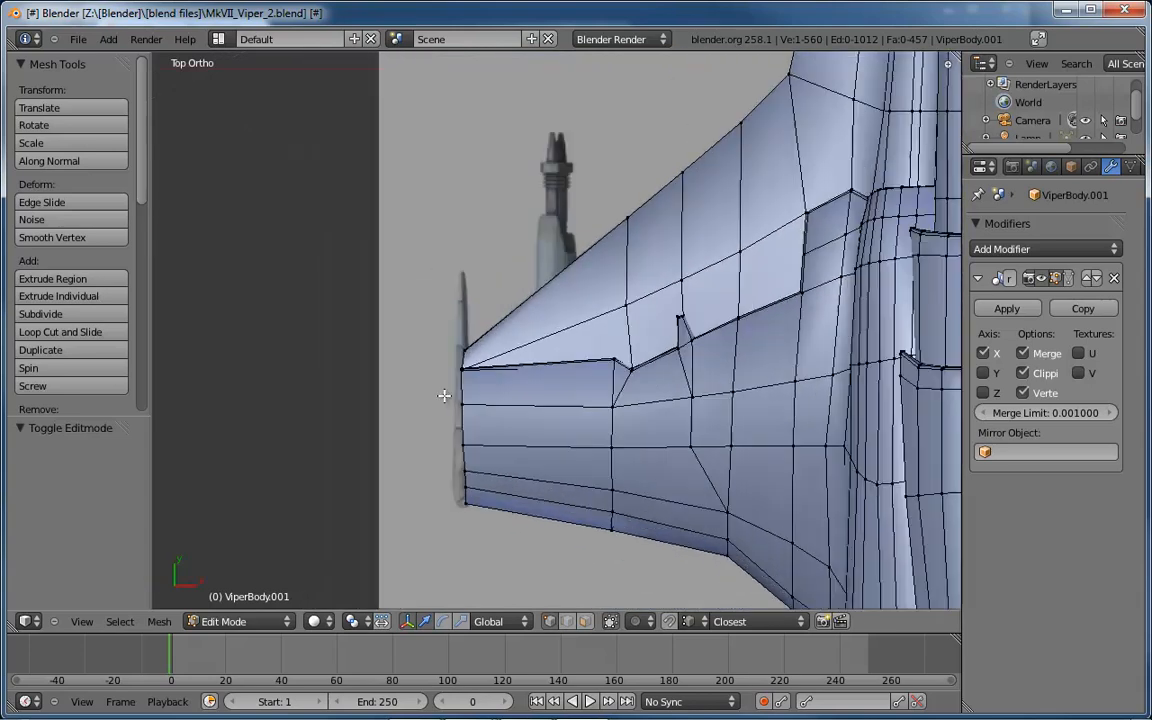
scroll(524, 337, down, 3)
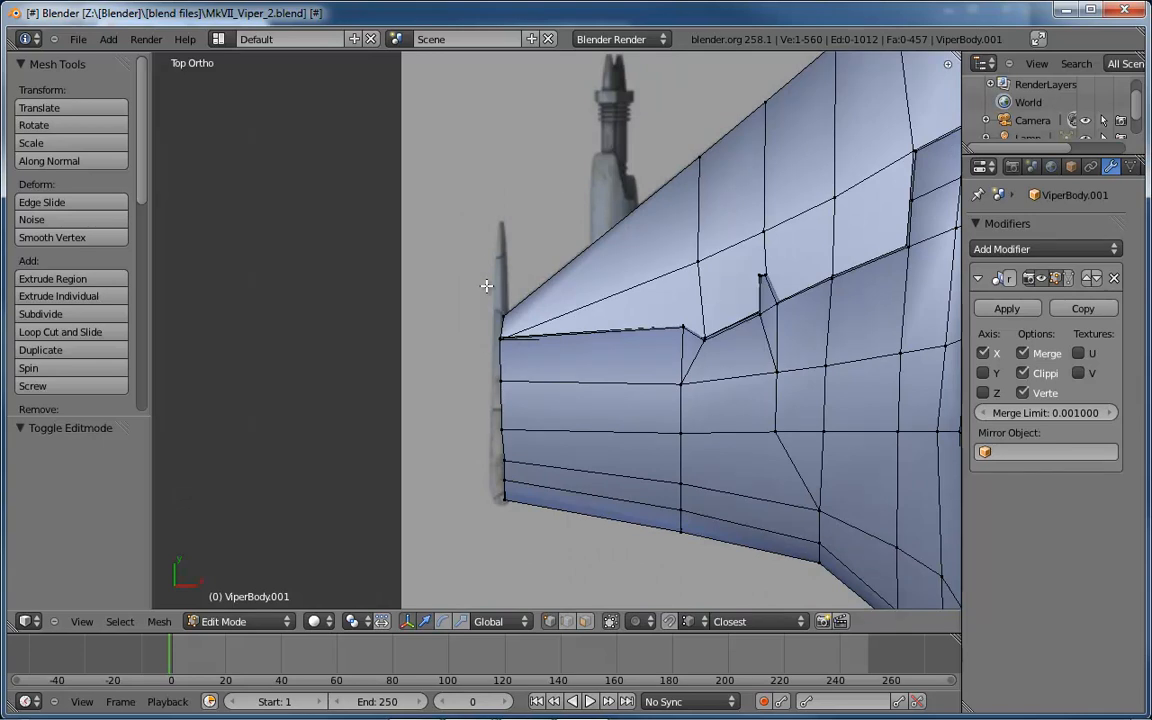
right_click(500, 431)
drag(565, 429, 562, 429)
scroll(537, 478, up, 3)
shift+middle_drag(522, 491, 553, 412)
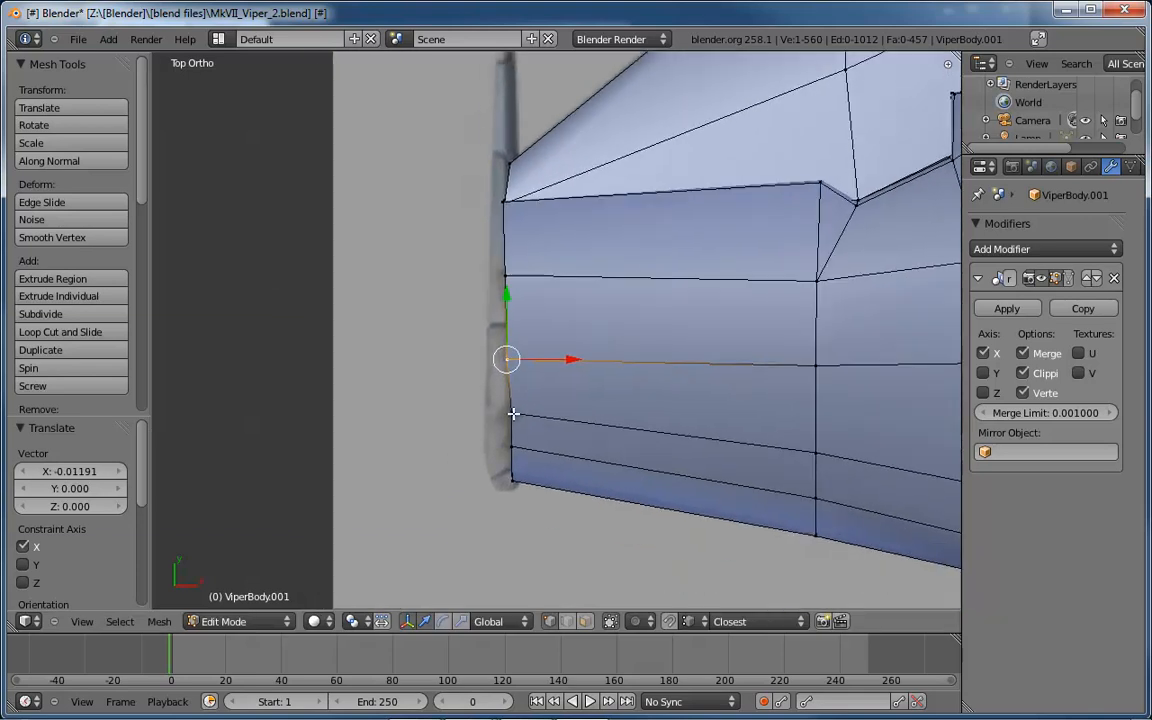
right_click(512, 413)
drag(563, 412, 559, 412)
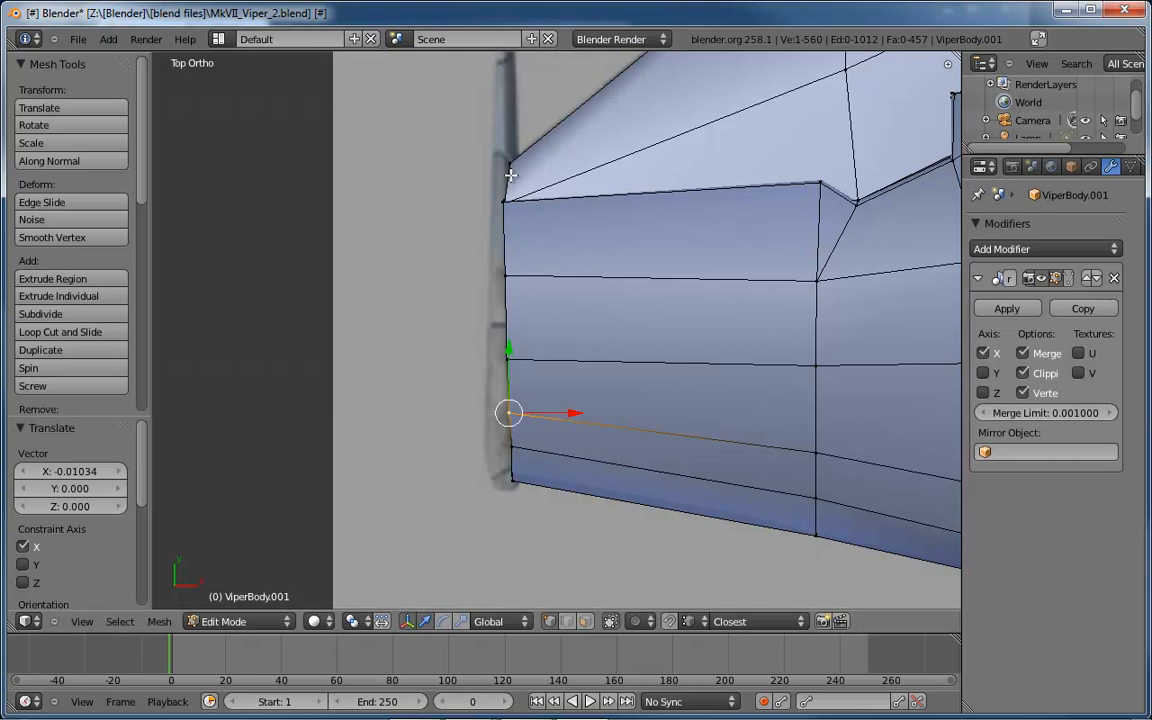
right_click(510, 447)
drag(571, 446, 571, 450)
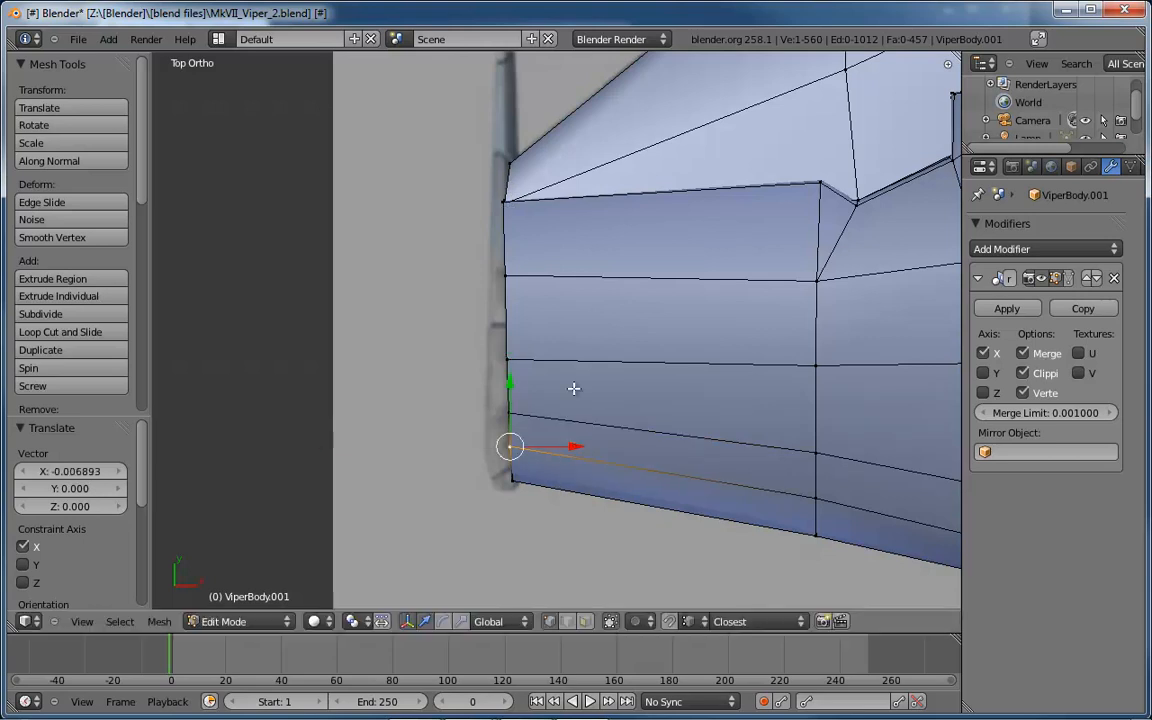
Add a cube to the Viper body mesh for the wing tip part.
middle_drag(571, 388, 689, 319)
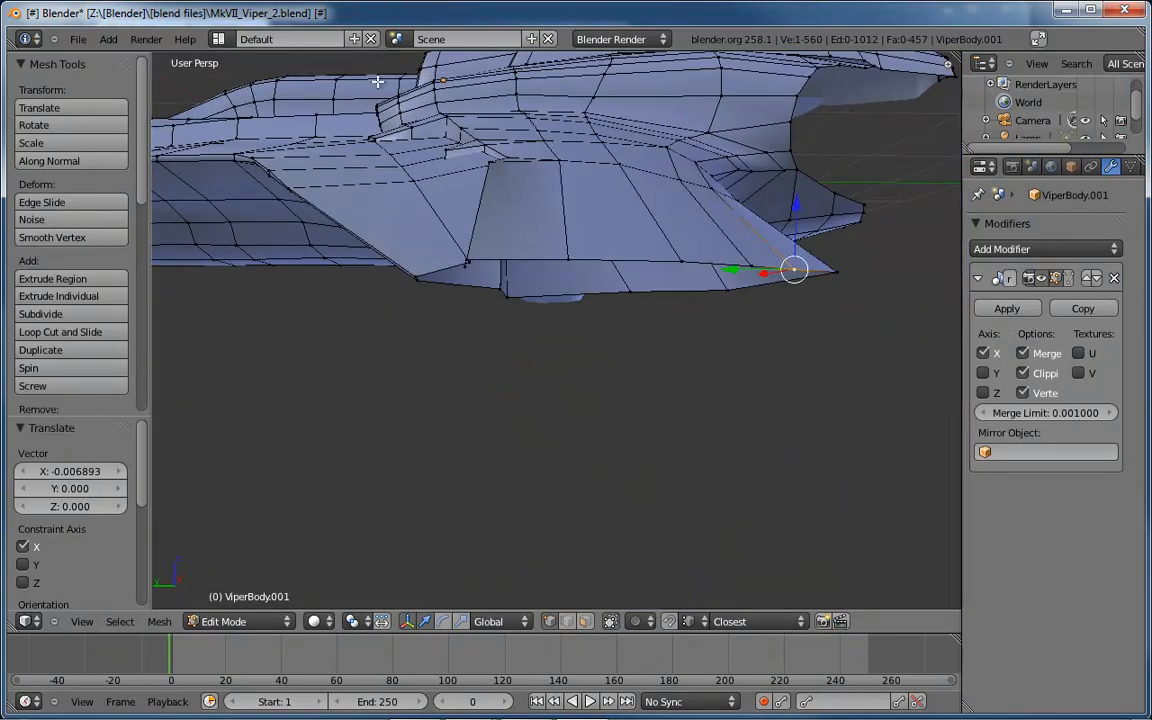
click(108, 39)
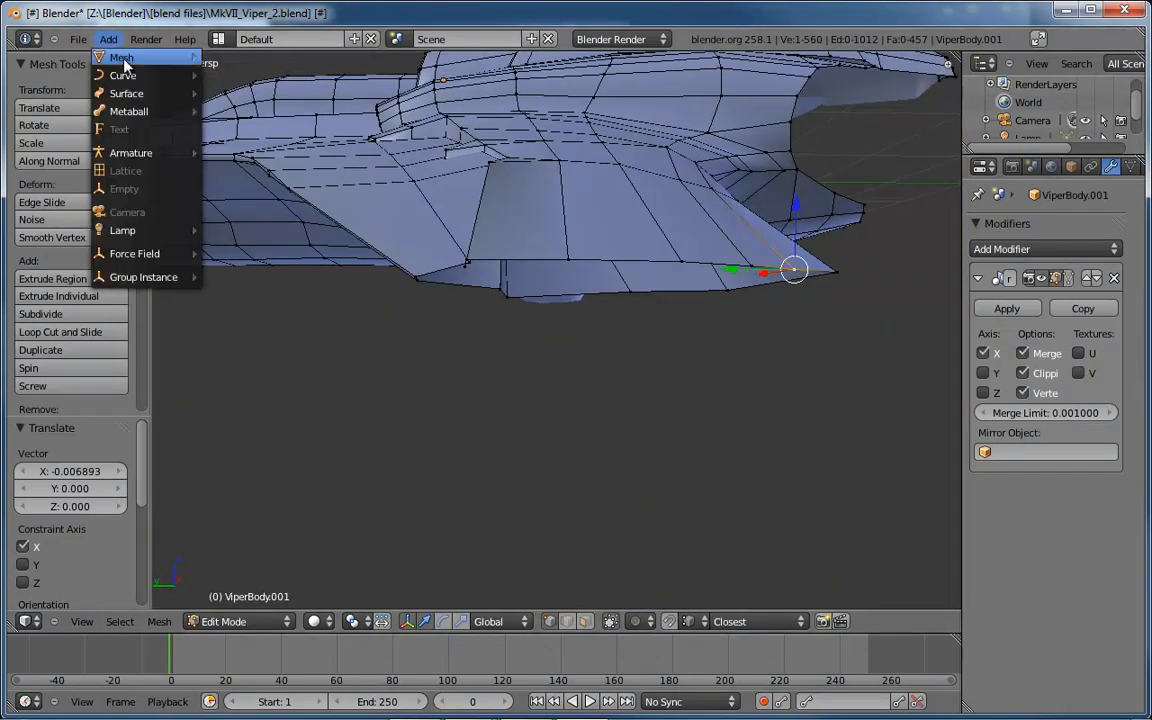
mouse_move(111, 55)
click(261, 76)
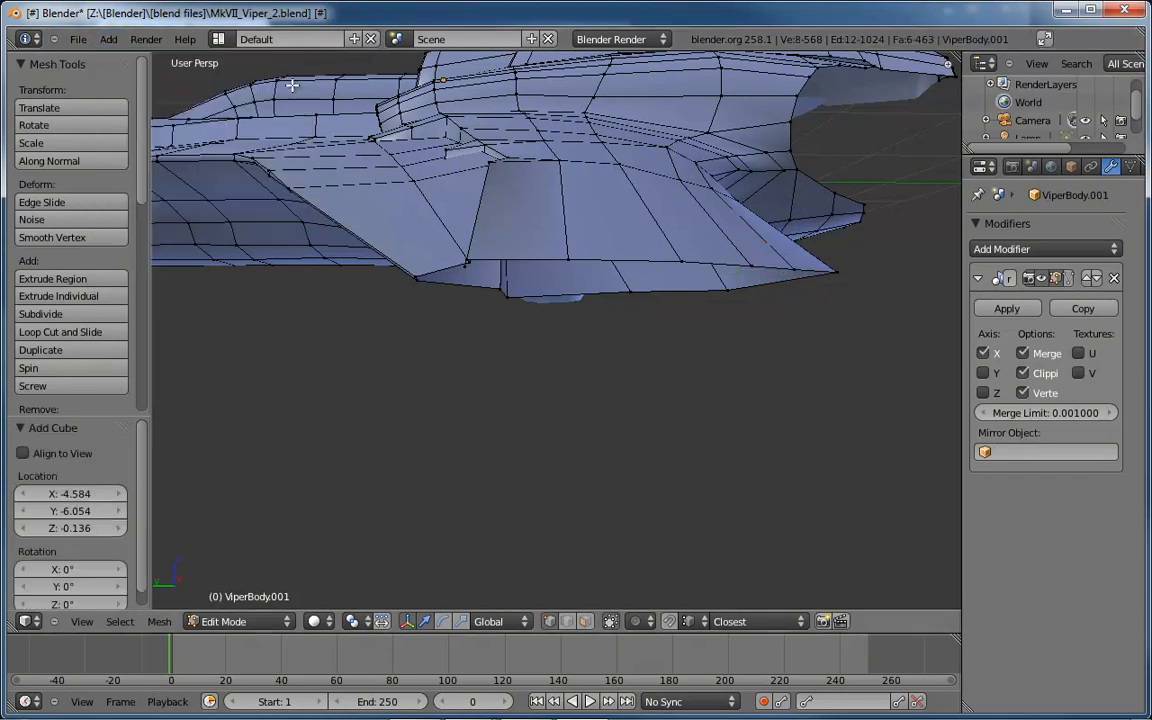
middle_drag(537, 150, 715, 249)
scroll(663, 180, down, 6)
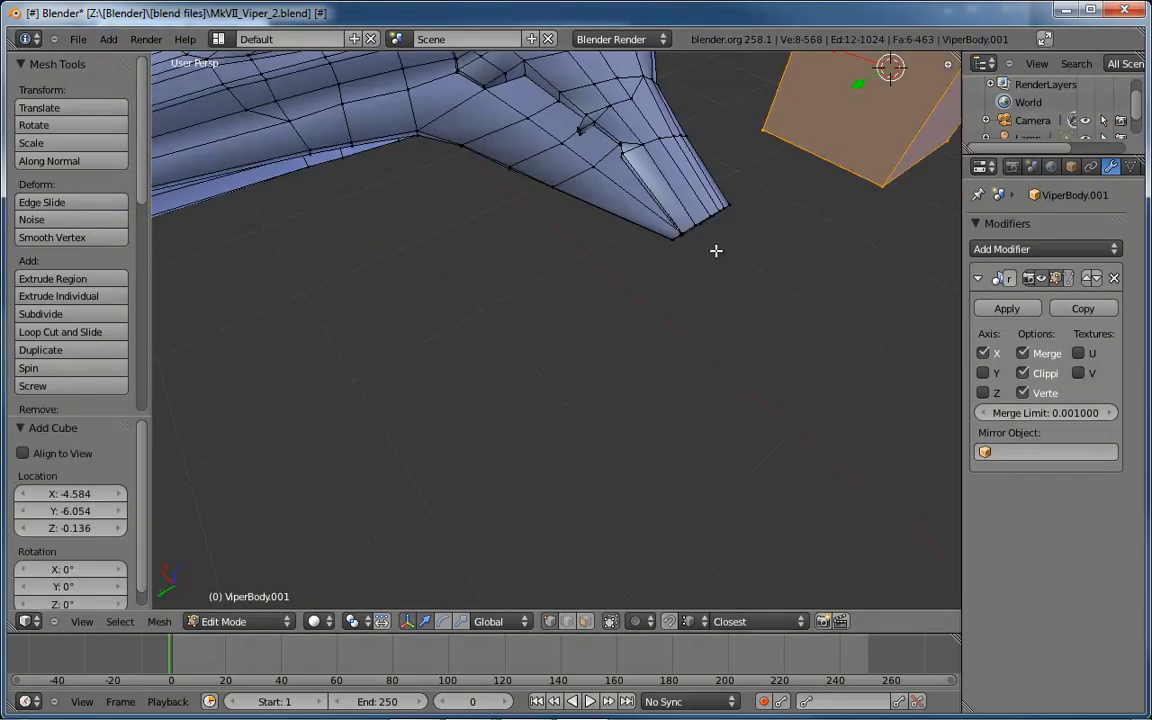
shift+middle_drag(800, 120, 686, 293)
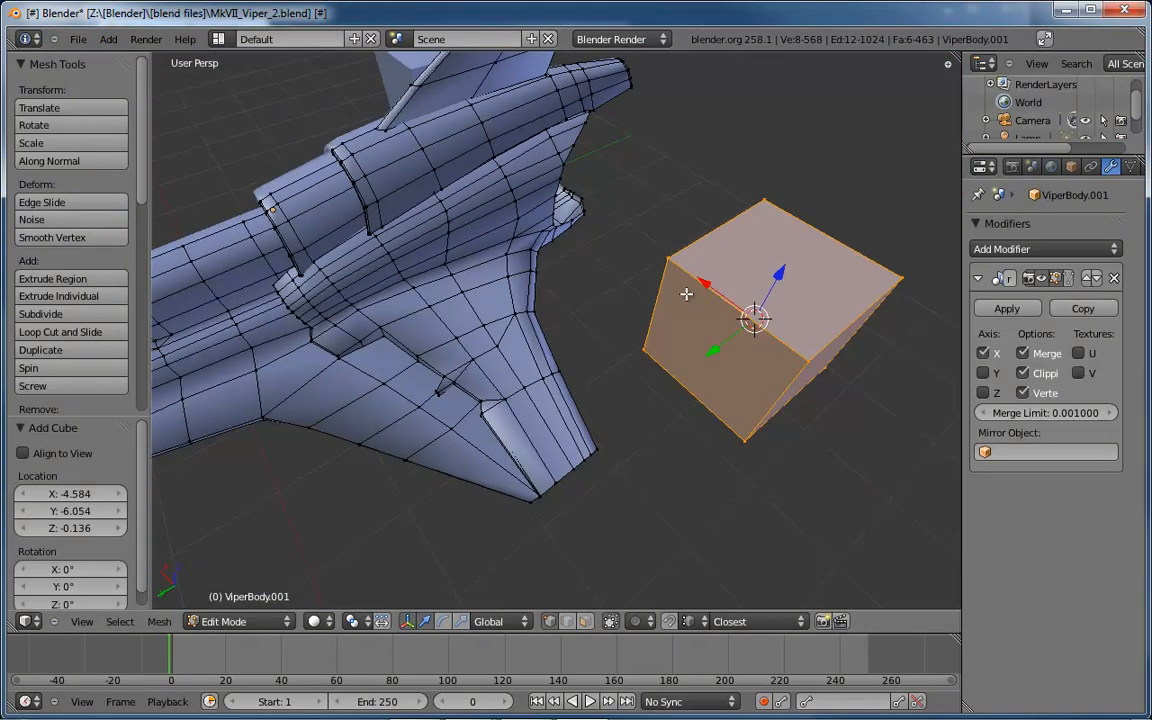
In top-view wireframe, move the cube about 3.09 along Y and 0.26 along X so it is centred on the wing tip edge.
key(KP_7)
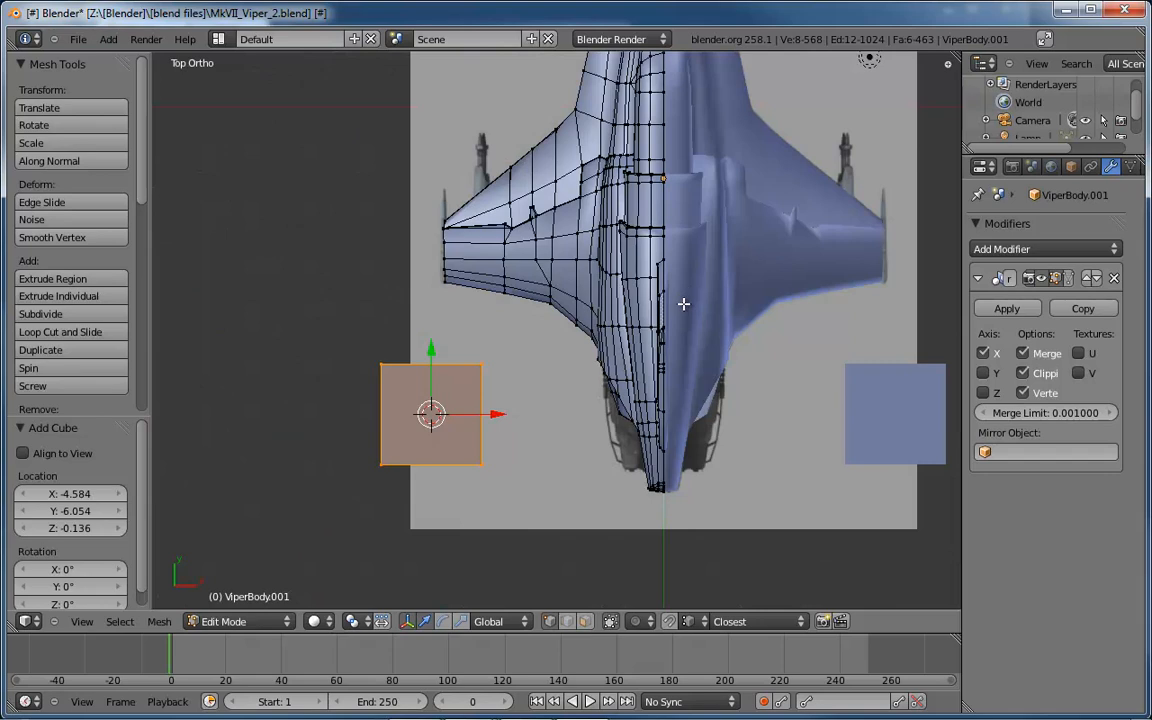
key(z)
shift+middle_drag(422, 263, 524, 336)
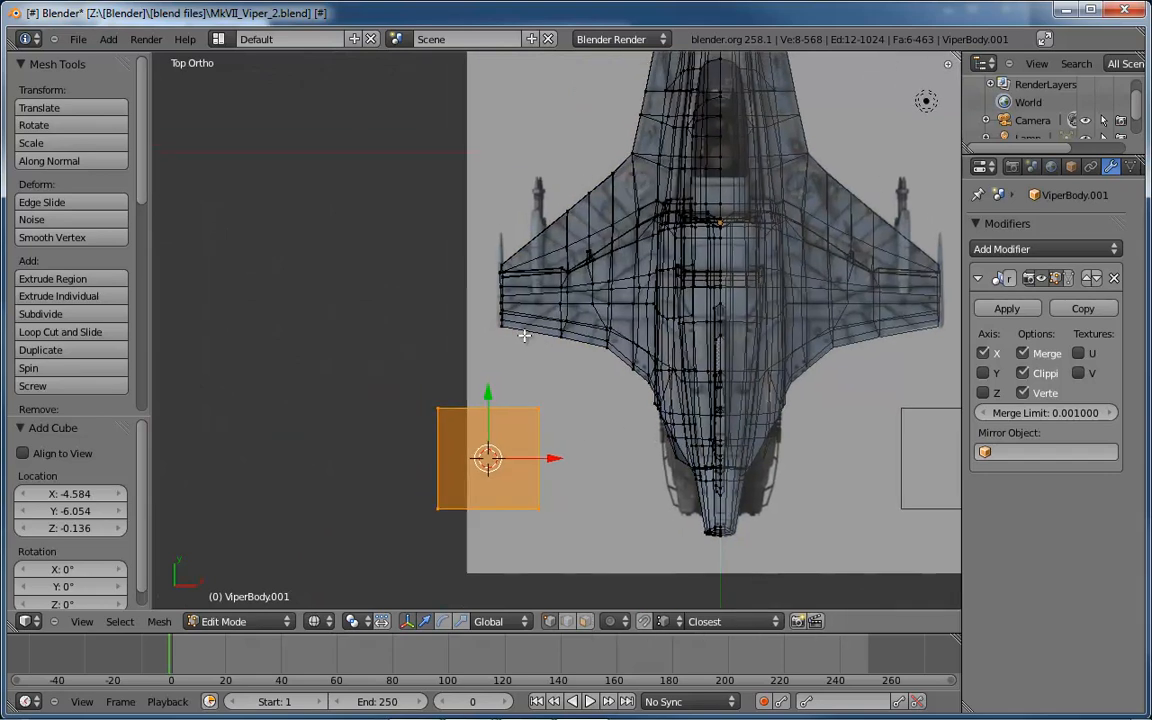
drag(488, 395, 489, 254)
shift+middle_drag(524, 284, 553, 307)
scroll(554, 307, up, 5)
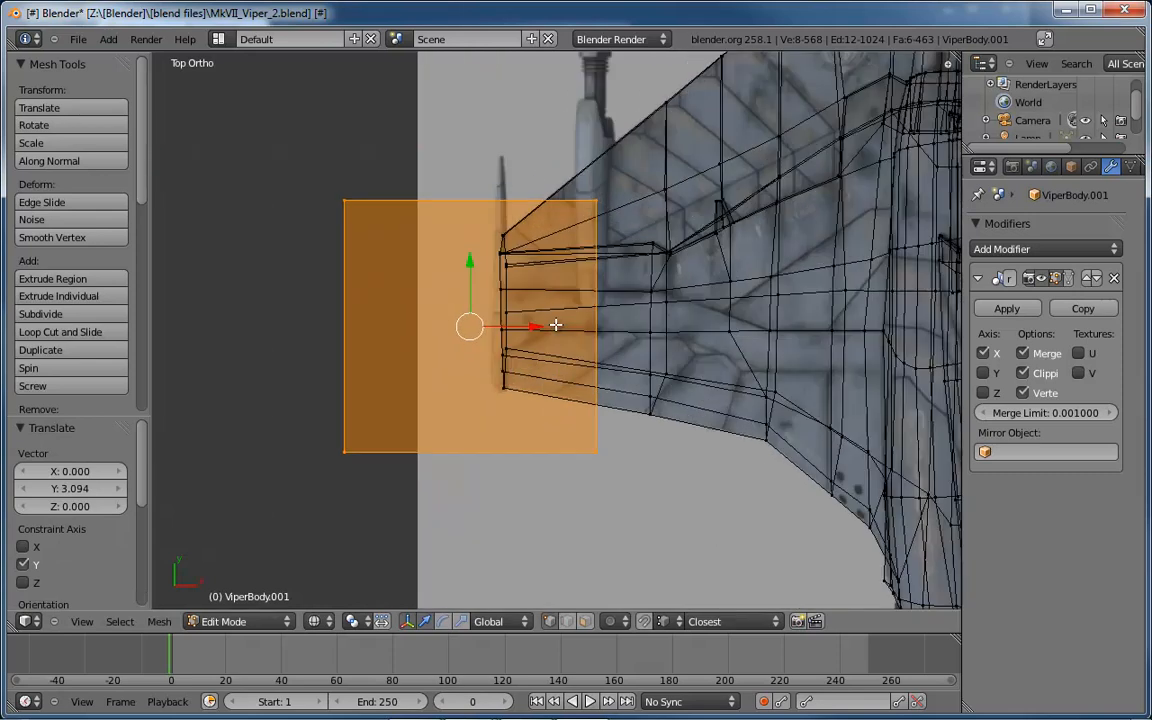
drag(524, 326, 566, 323)
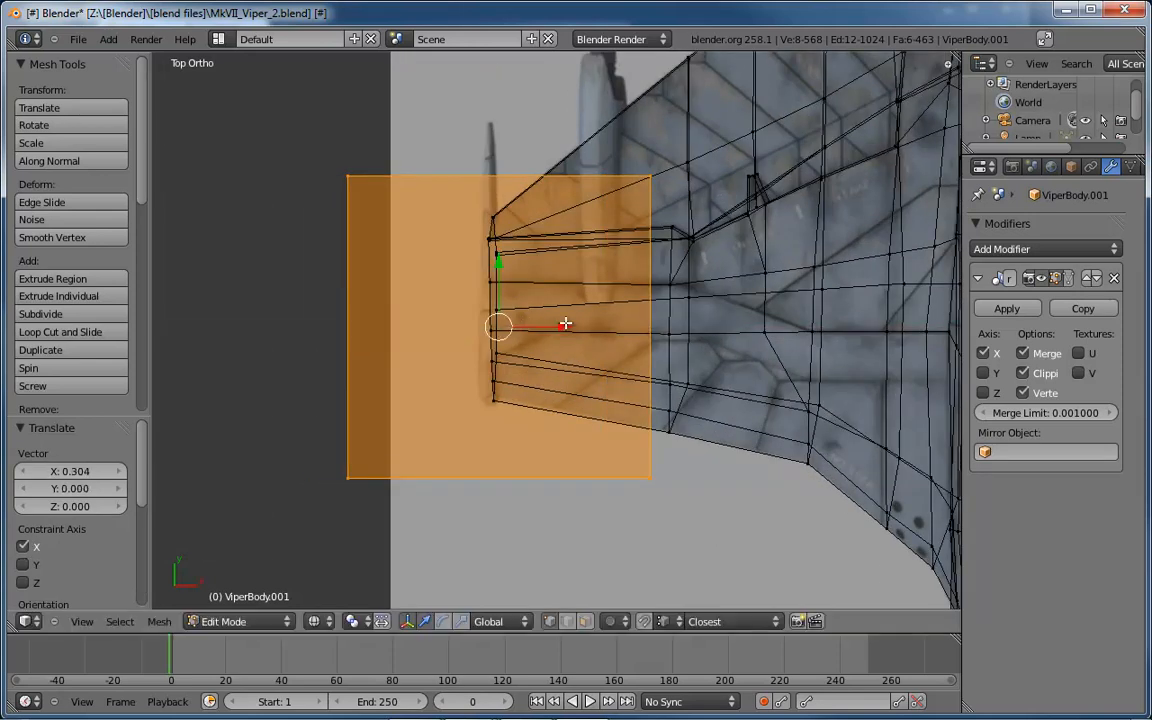
drag(565, 325, 557, 326)
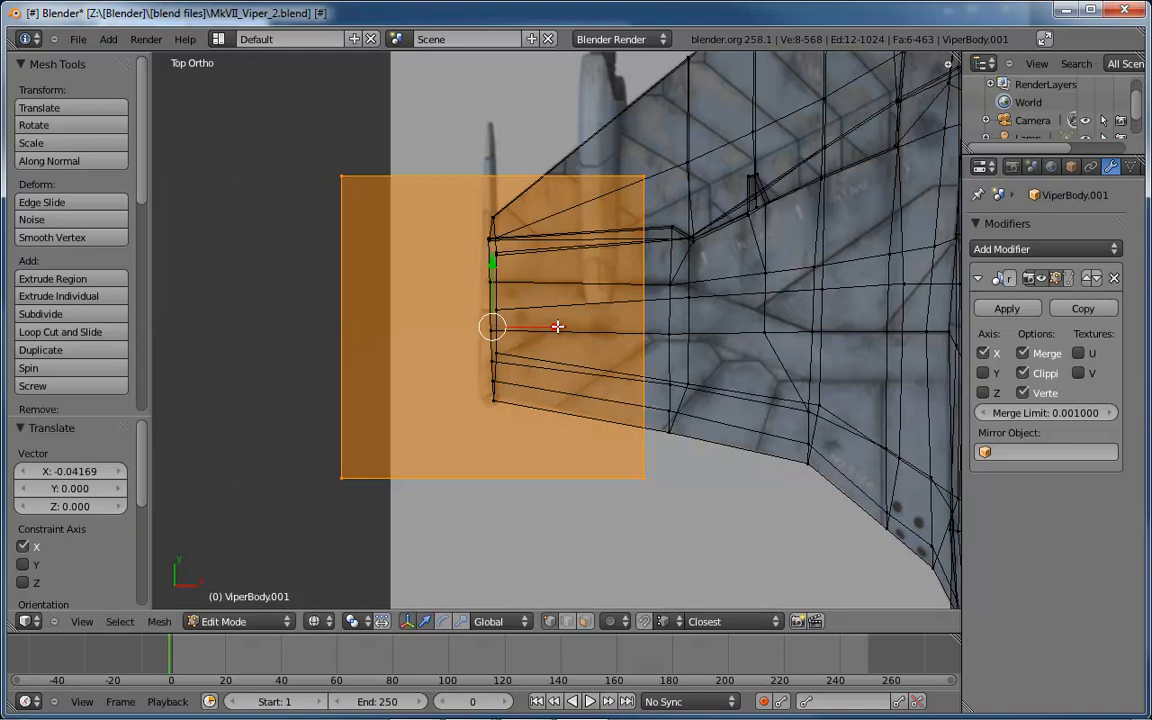
Scale the cube down to about 0.09 and shift it about -0.036 along X over the wing tip reference.
key(s)
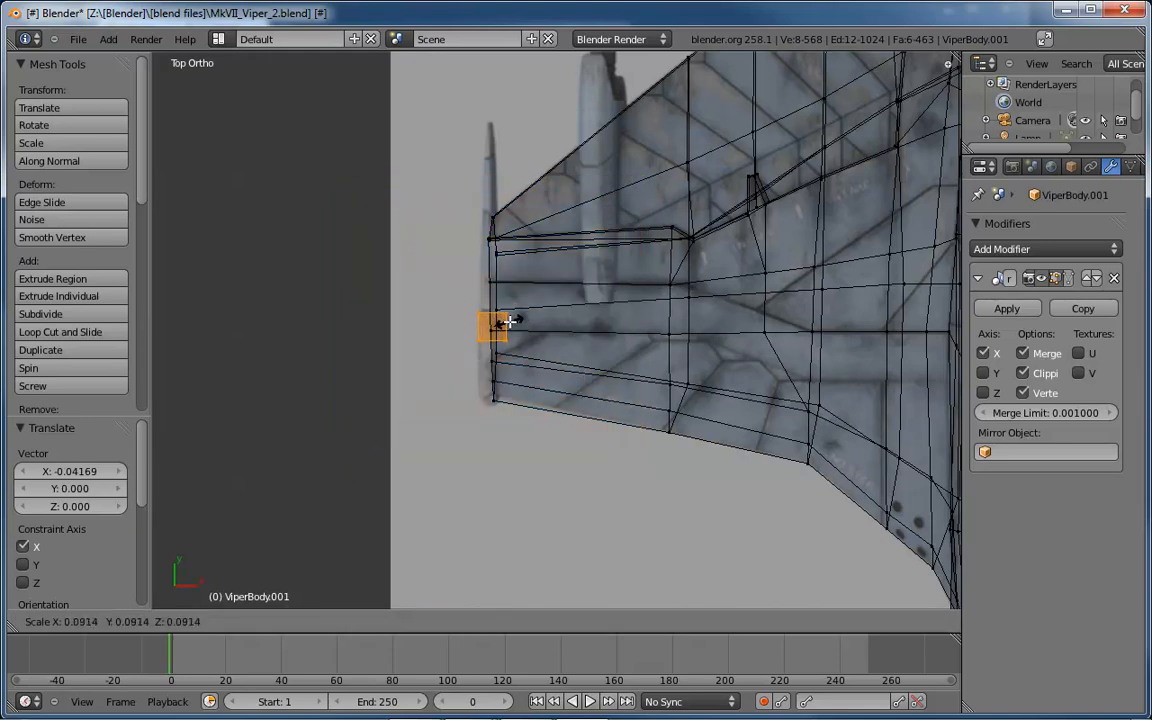
click(507, 321)
drag(562, 327, 554, 326)
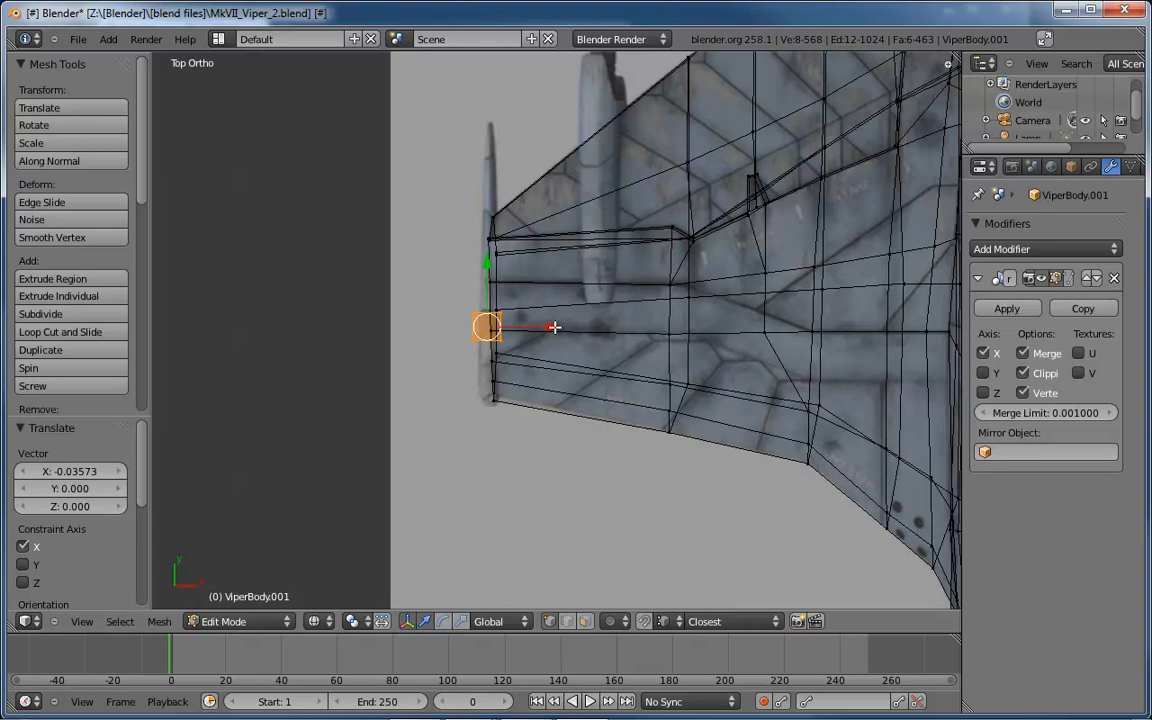
In the back view, lower the cube about 1.35 along Z onto the end of the wing.
key(ctrl+KP_1)
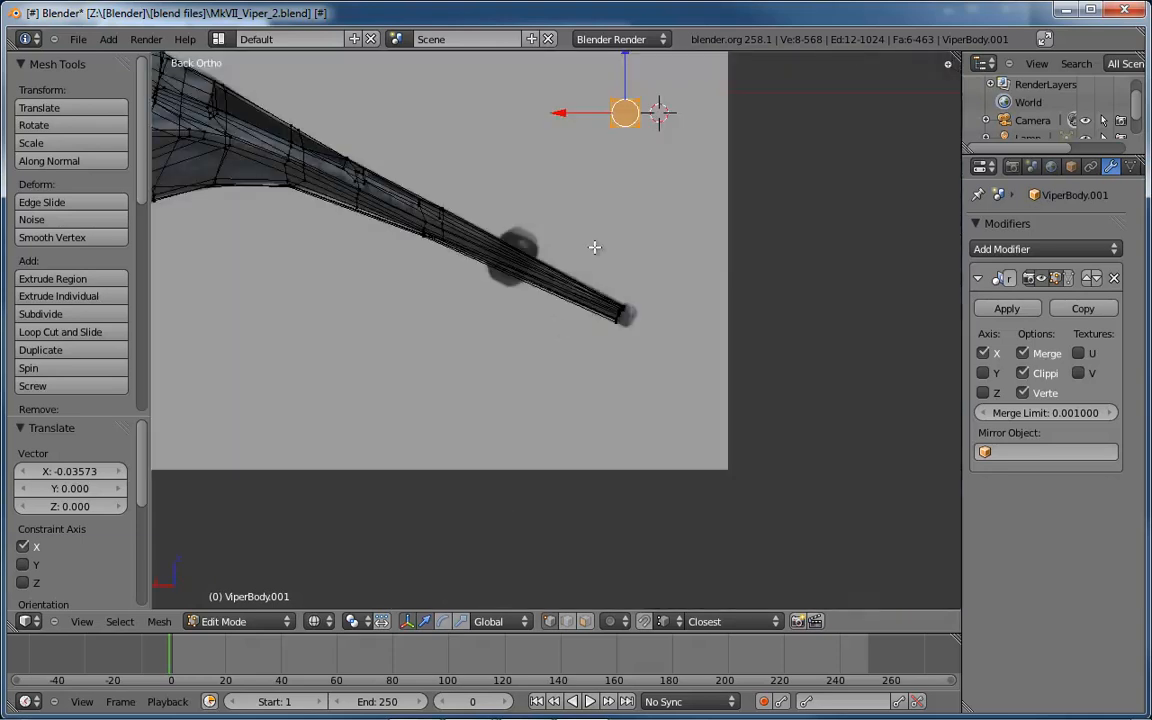
drag(625, 88, 621, 296)
key(Left)
key(Left)
key(Left)
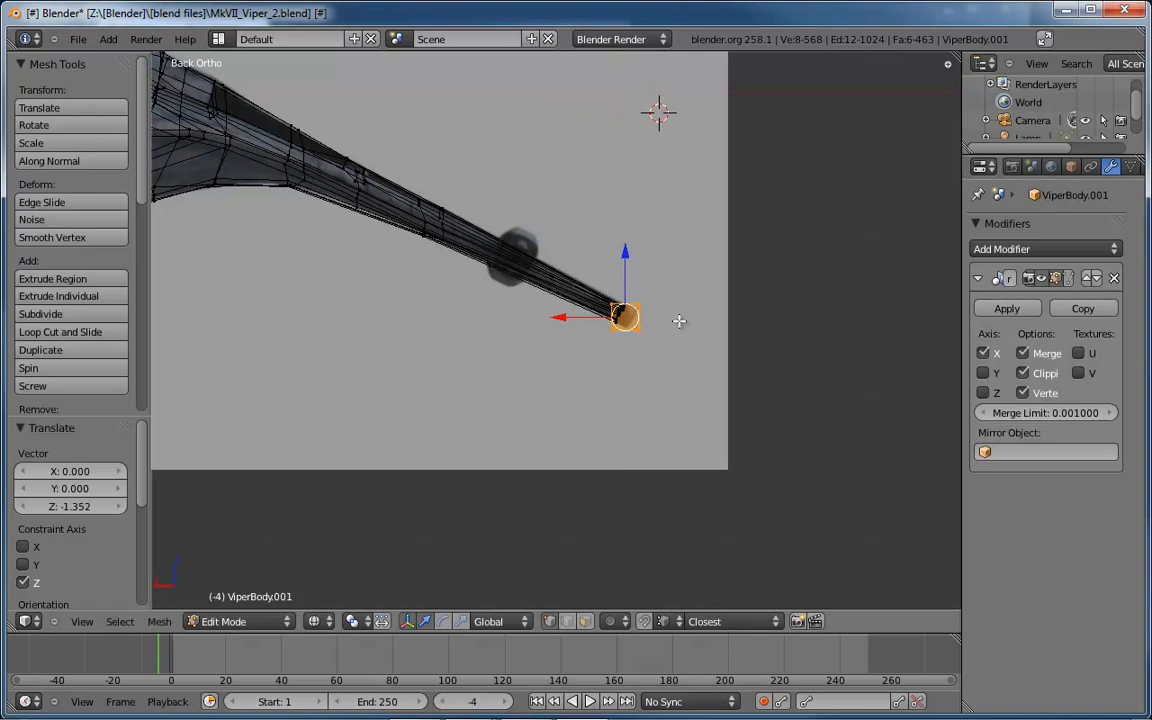
scroll(680, 320, up, 4)
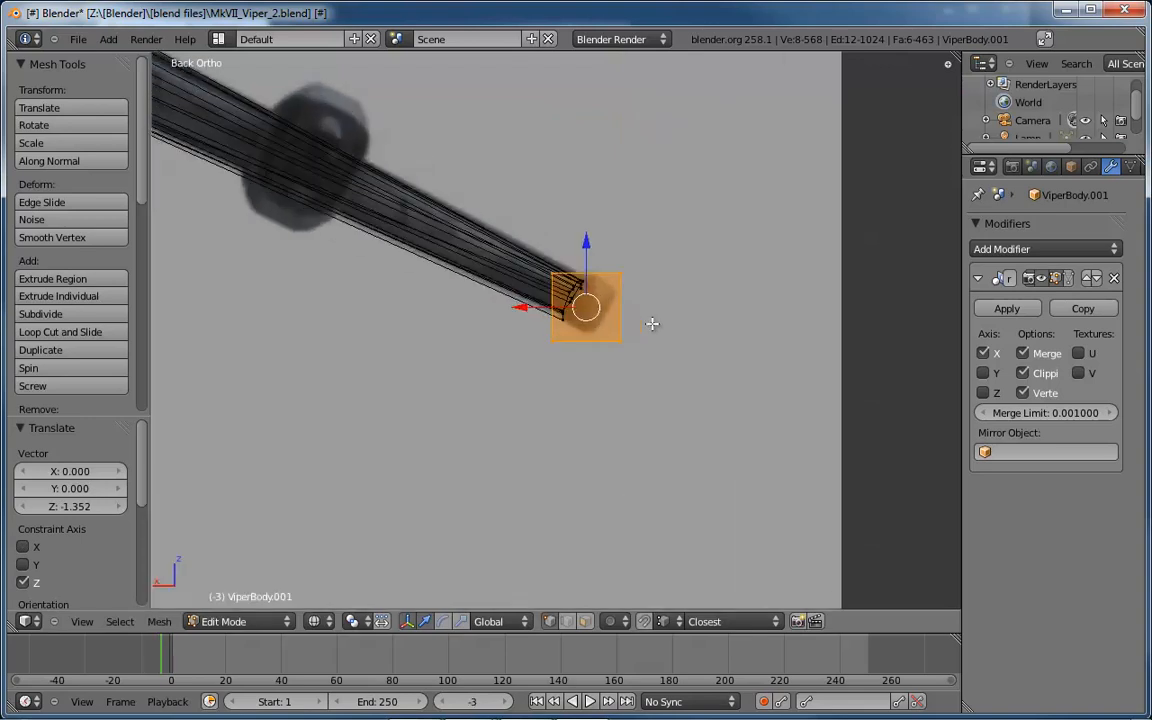
scroll(652, 323, up, 4)
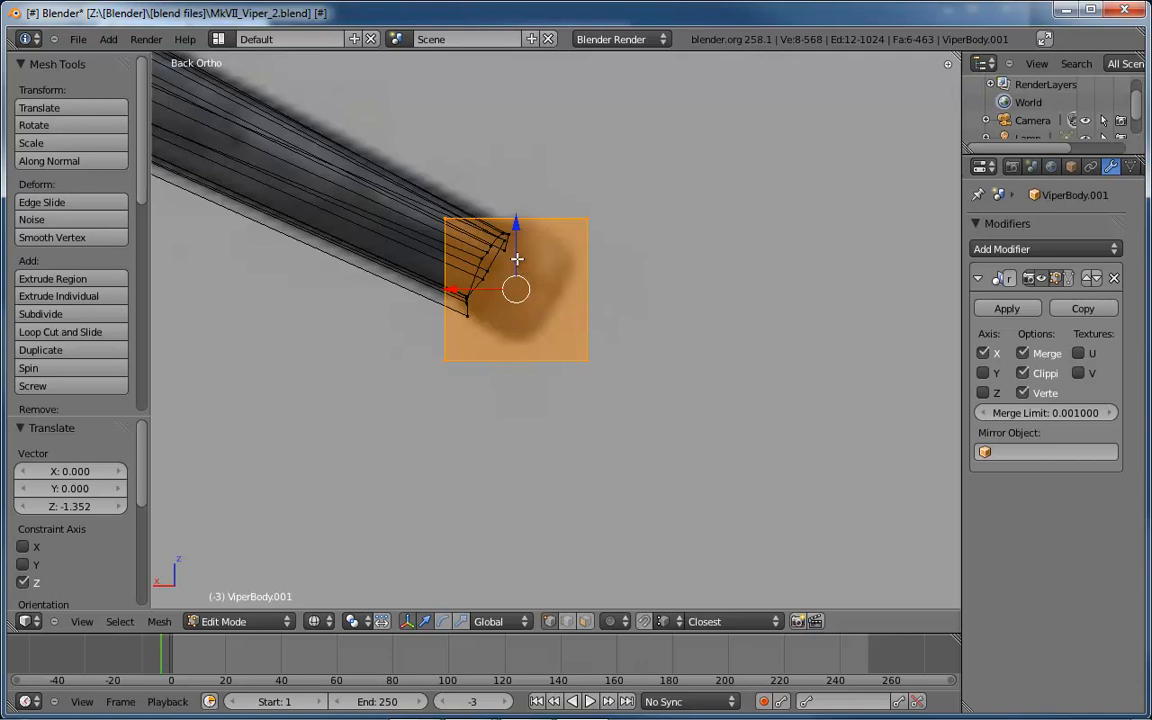
Narrow the cube to about 0.55 along X and rotate it about 25.3° to match the slant of the wing tip.
key(s)
key(x)
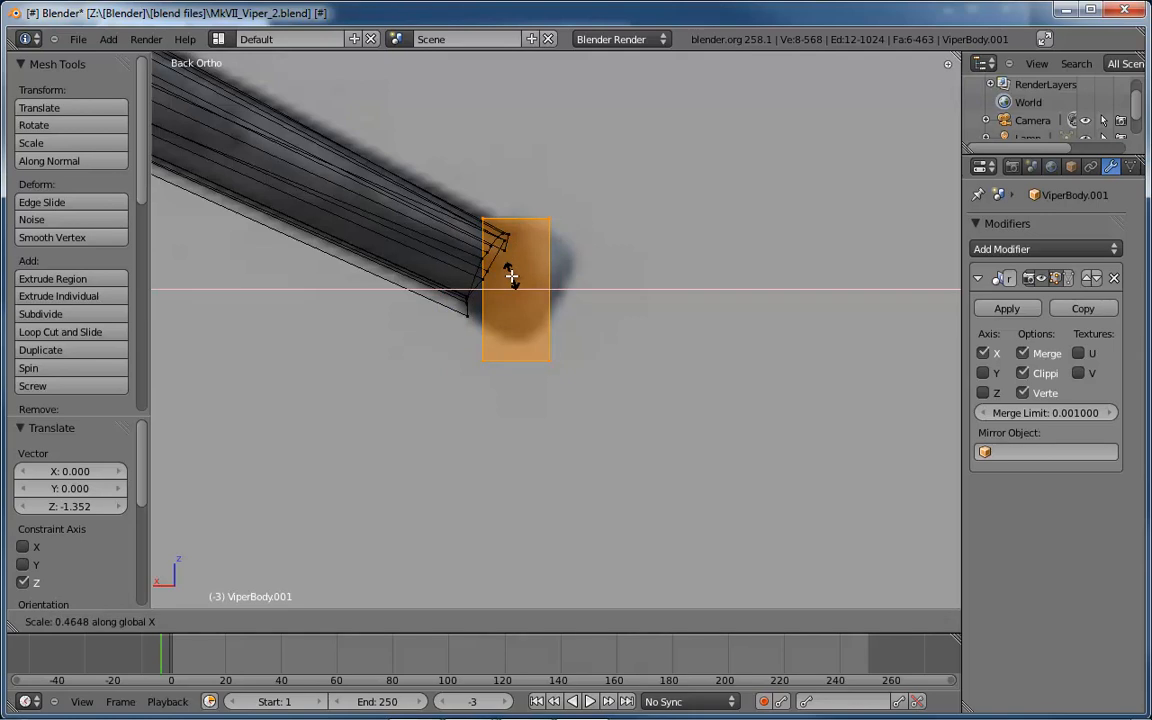
click(511, 273)
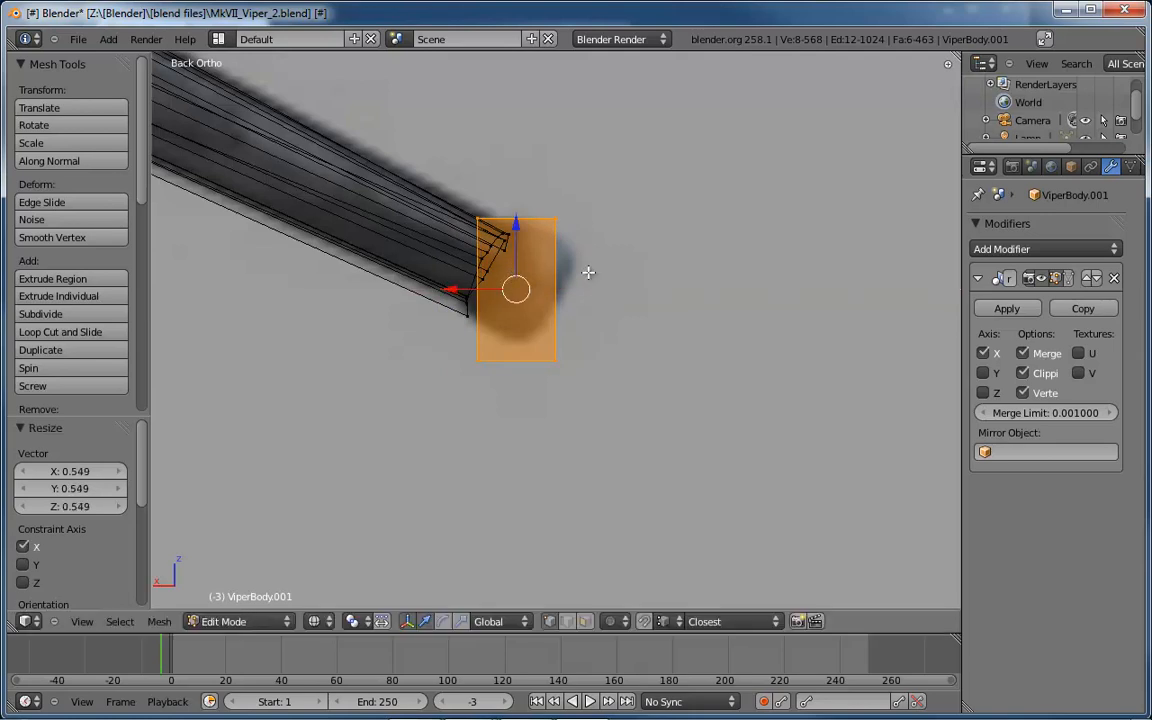
key(r)
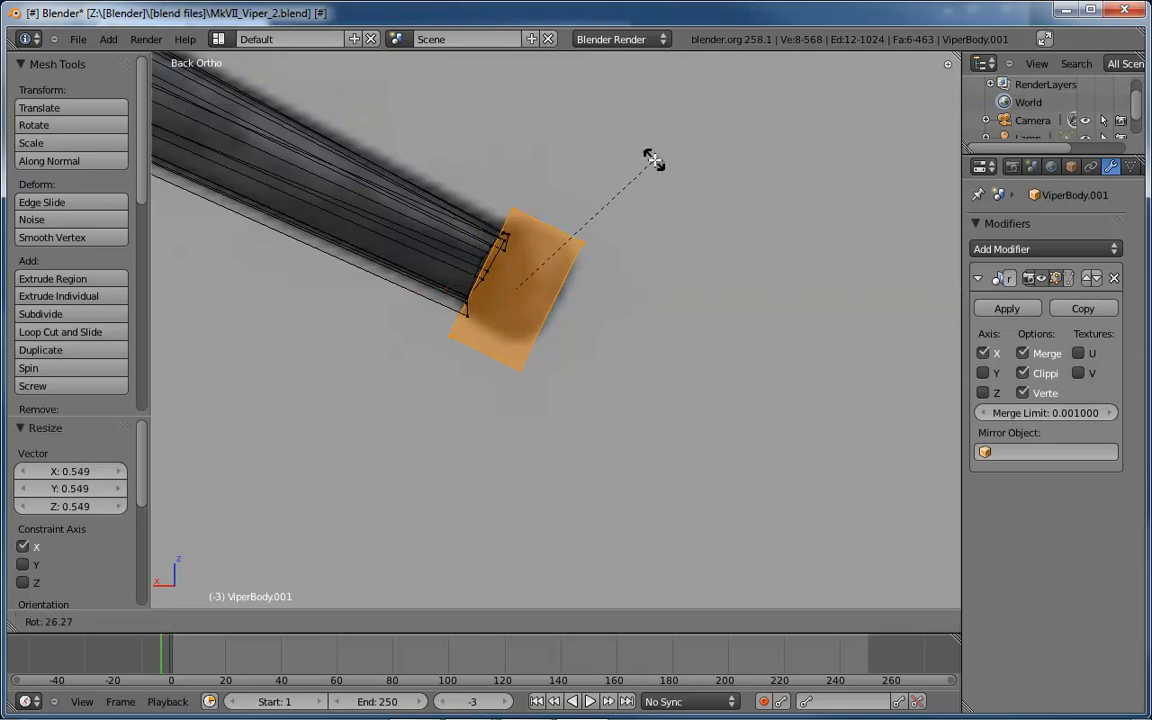
click(648, 160)
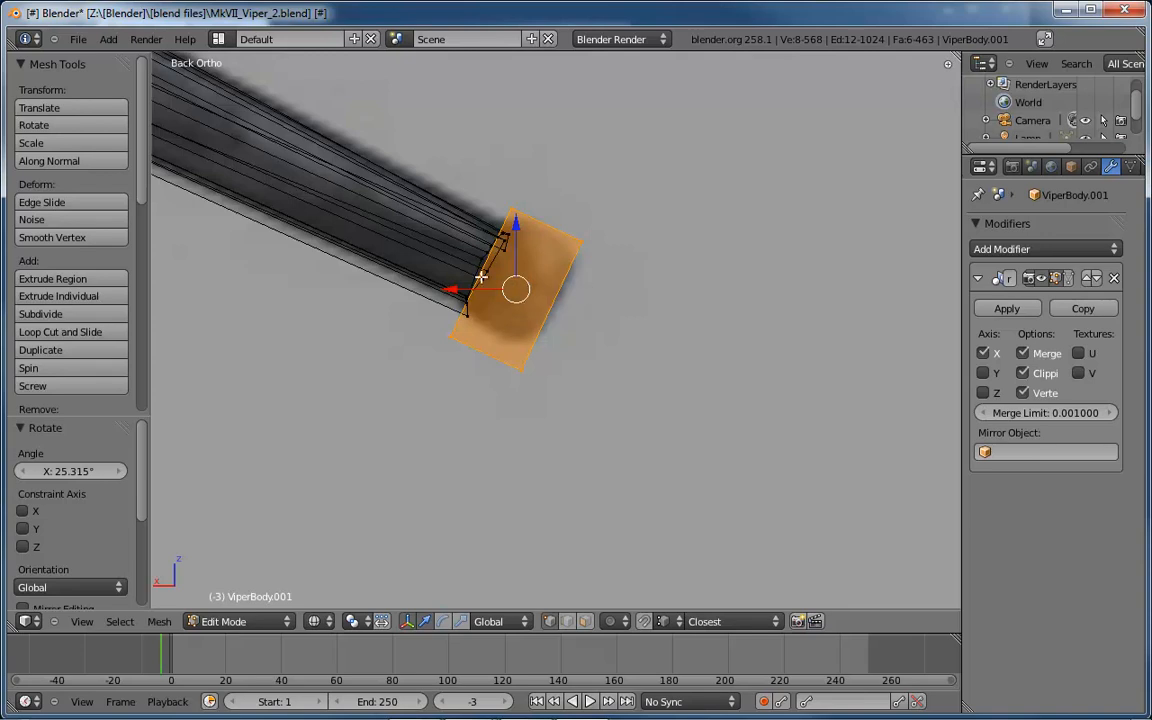
right_drag(518, 287, 663, 332)
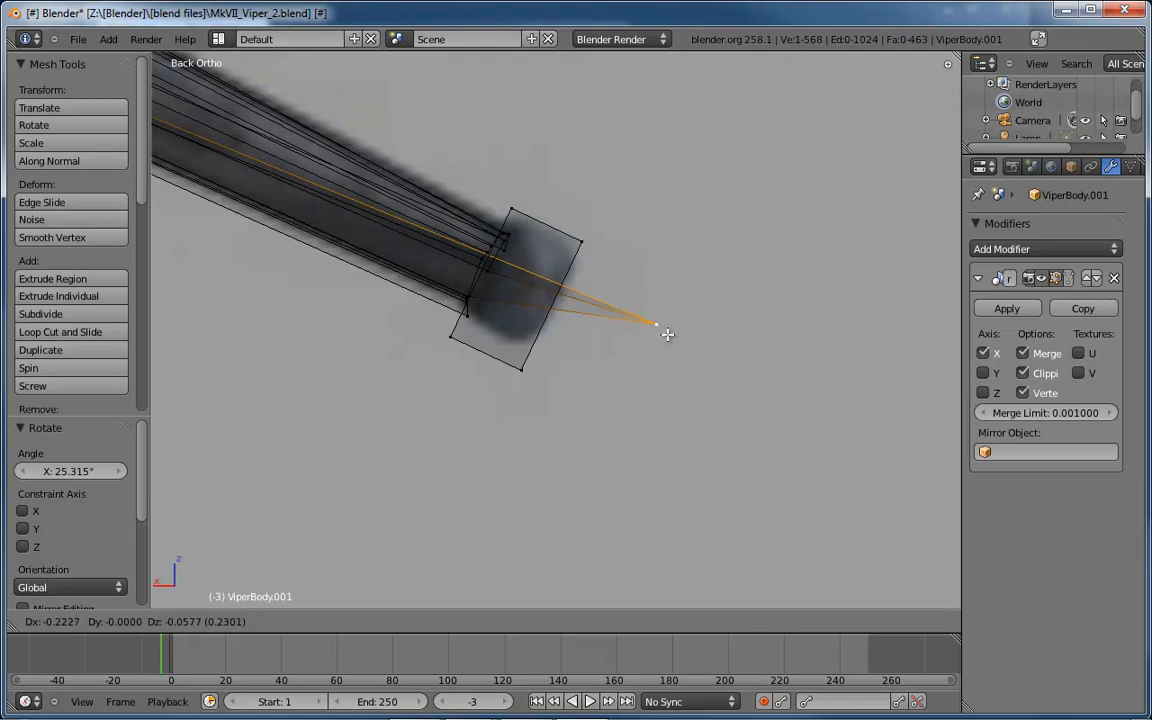
right_click(638, 319)
key(l)
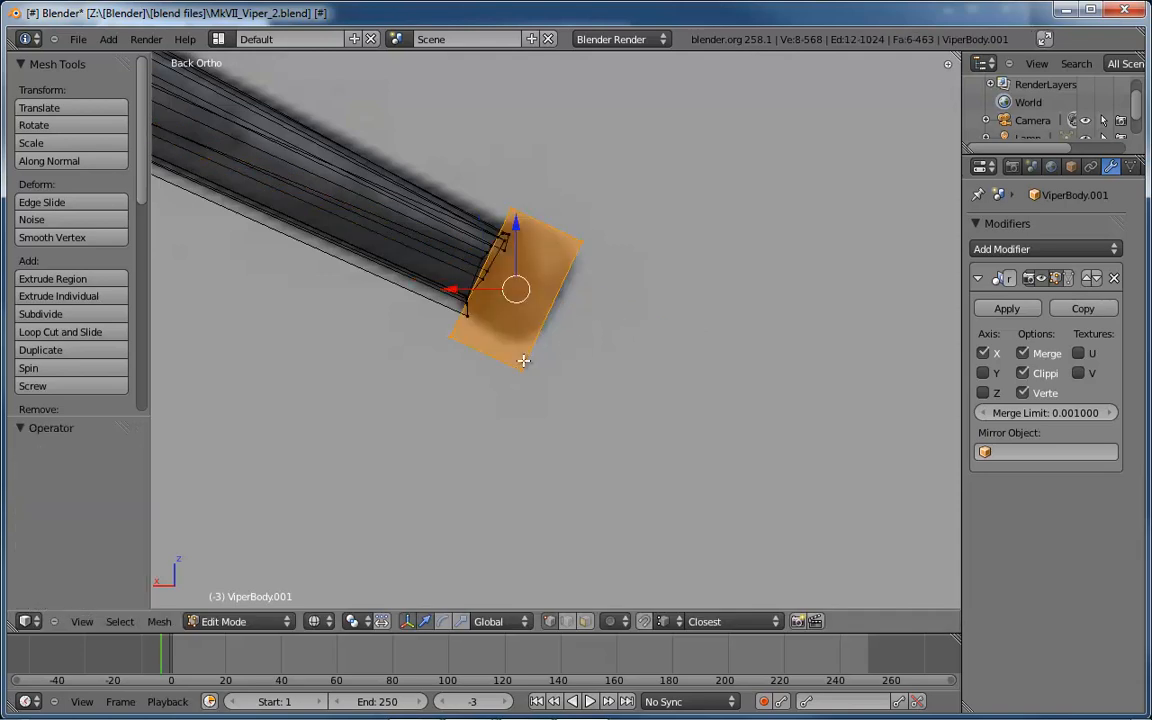
Move the cube about -0.324 along X so it is clear of the wing end.
drag(450, 290, 705, 290)
shift+middle_drag(477, 341, 678, 459)
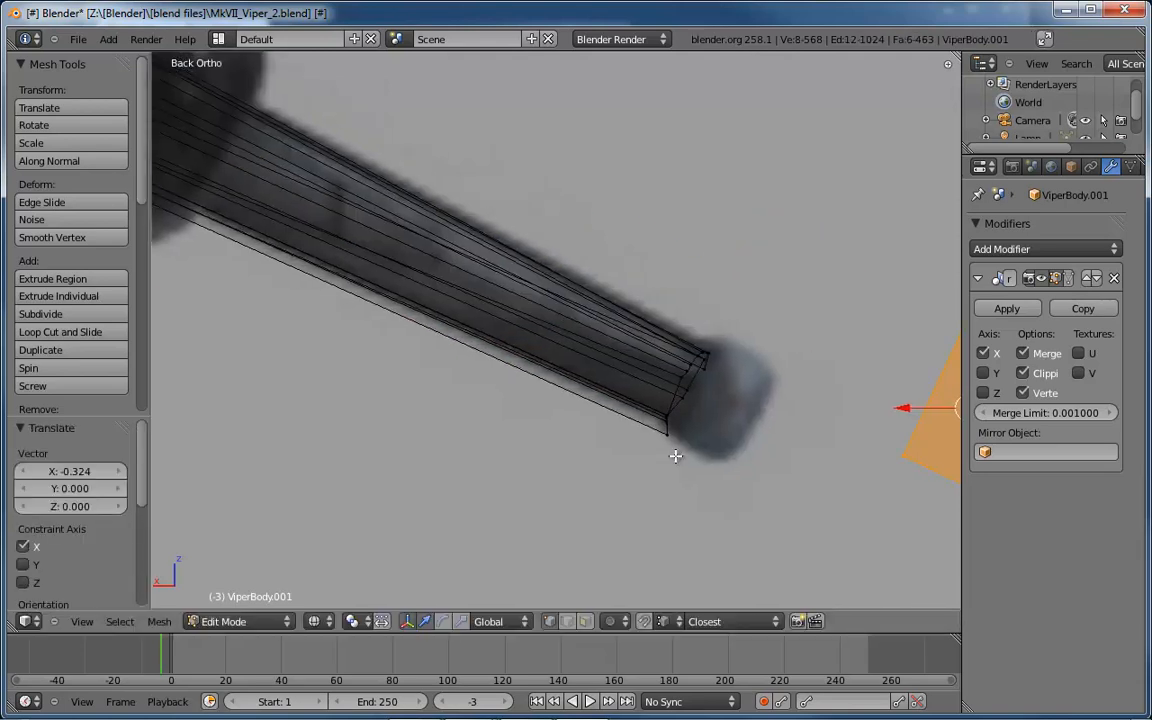
scroll(635, 419, down, 2)
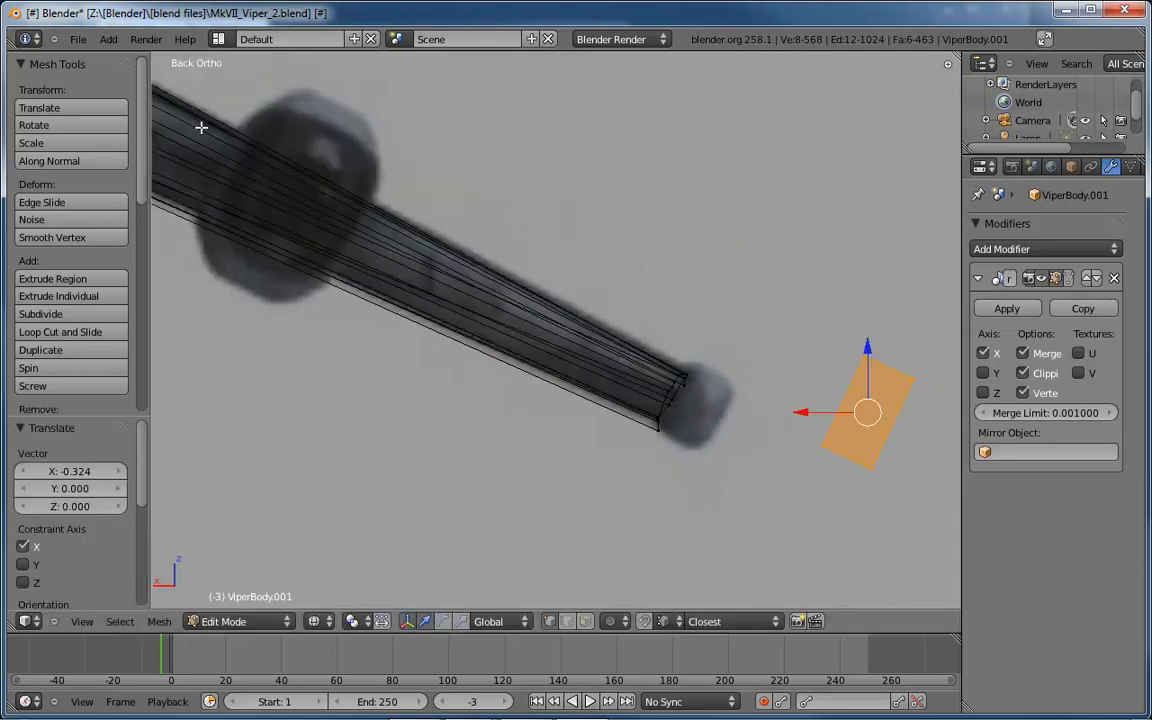
shift+middle_drag(467, 335, 709, 446)
shift+middle_drag(675, 393, 305, 244)
scroll(604, 378, up, 3)
Select the wing's end vertices and flatten them into one line by scaling along X to about 0.076 and again to about 0.073.
key(a)
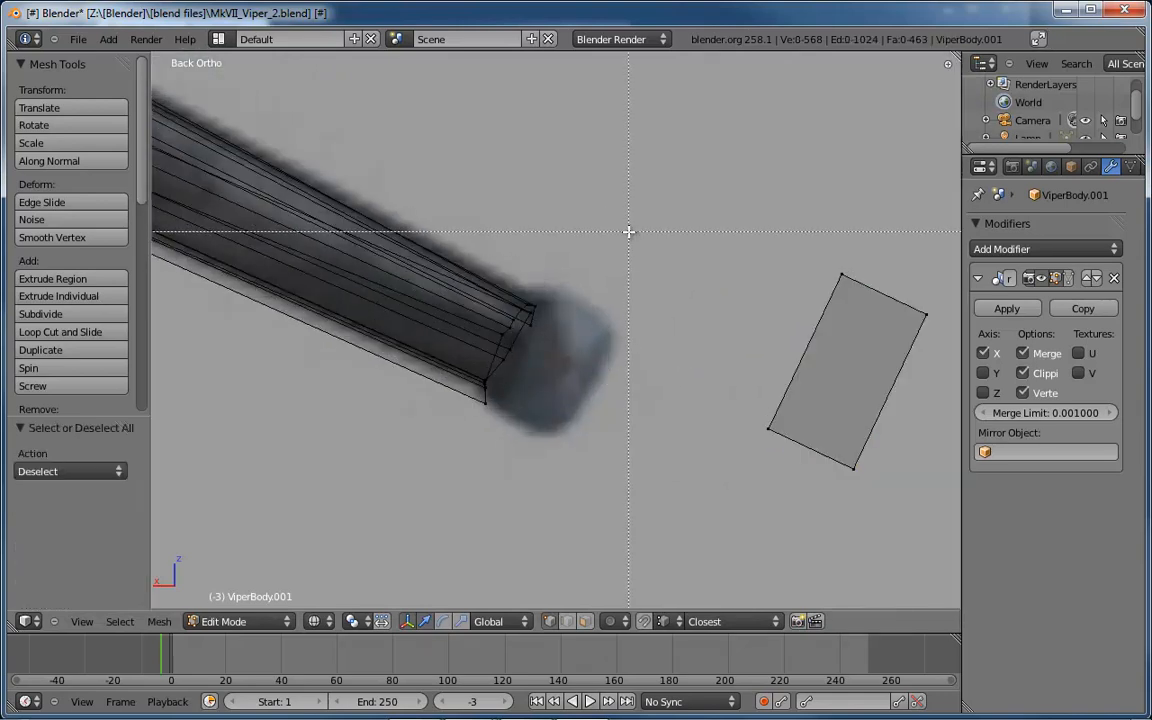
key(b)
drag(627, 231, 408, 460)
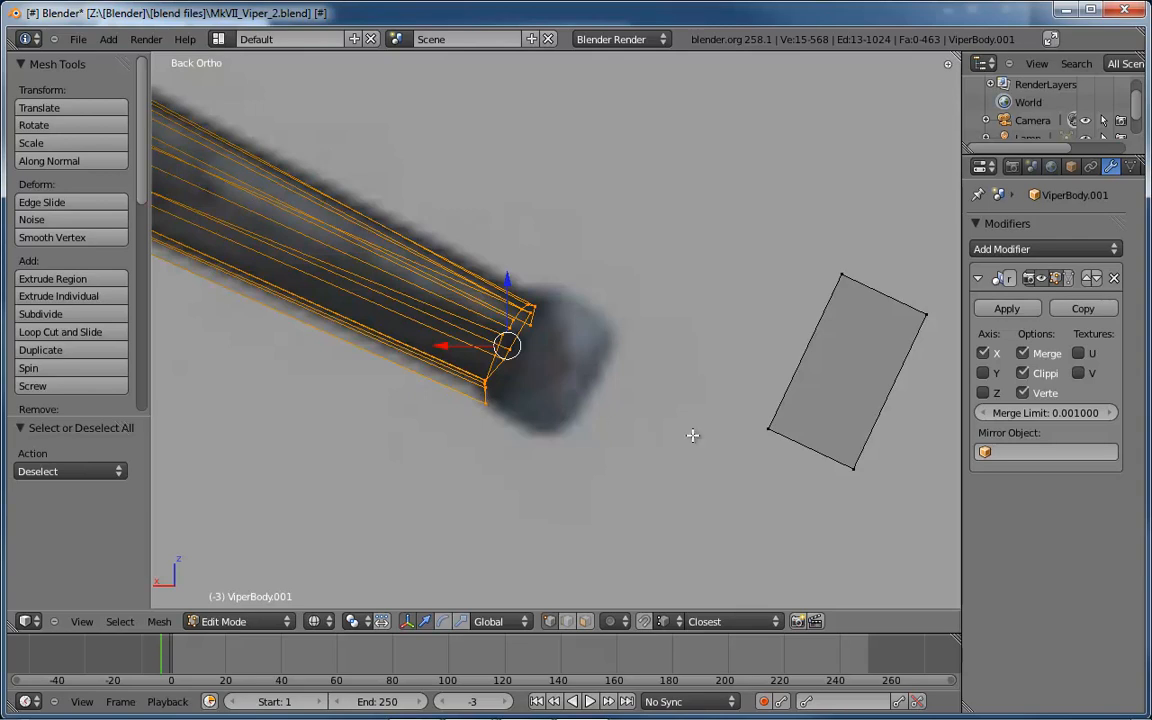
key(s)
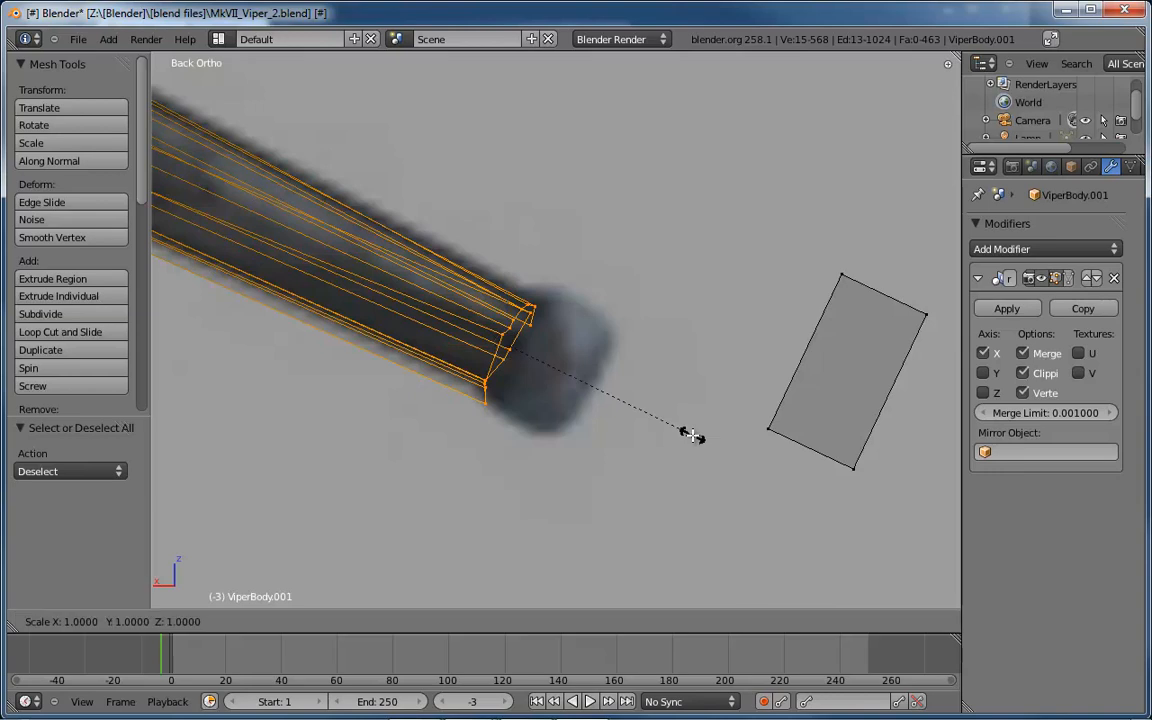
key(x)
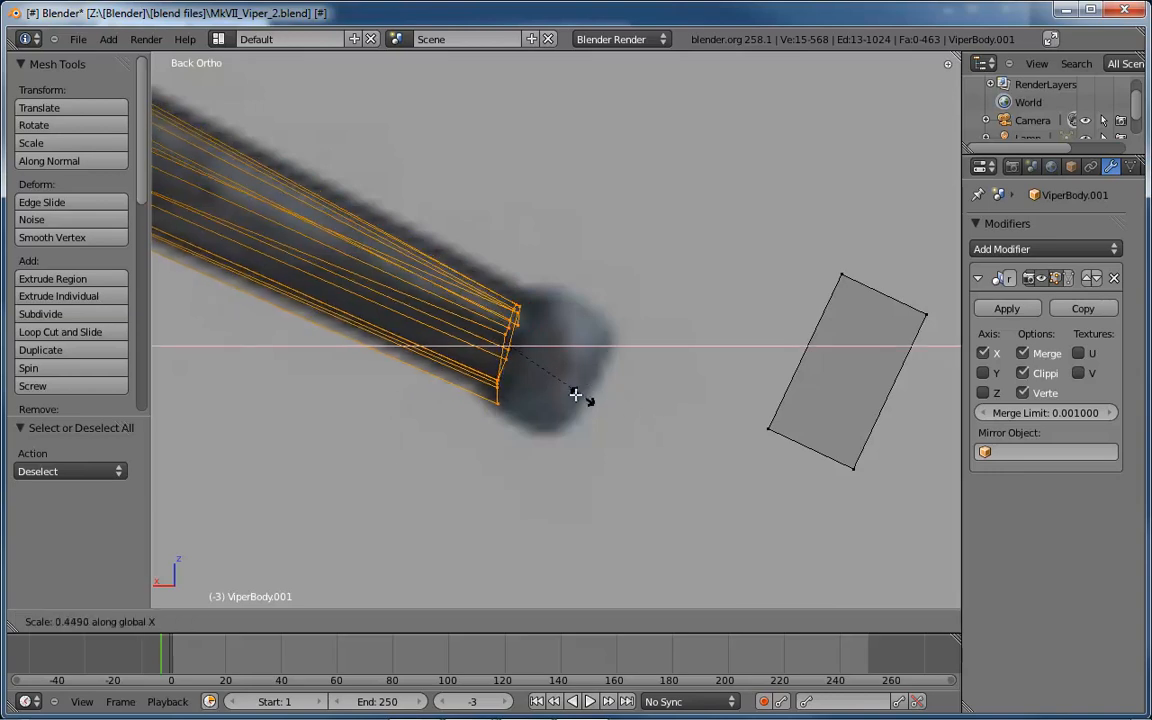
click(524, 343)
key(s)
key(x)
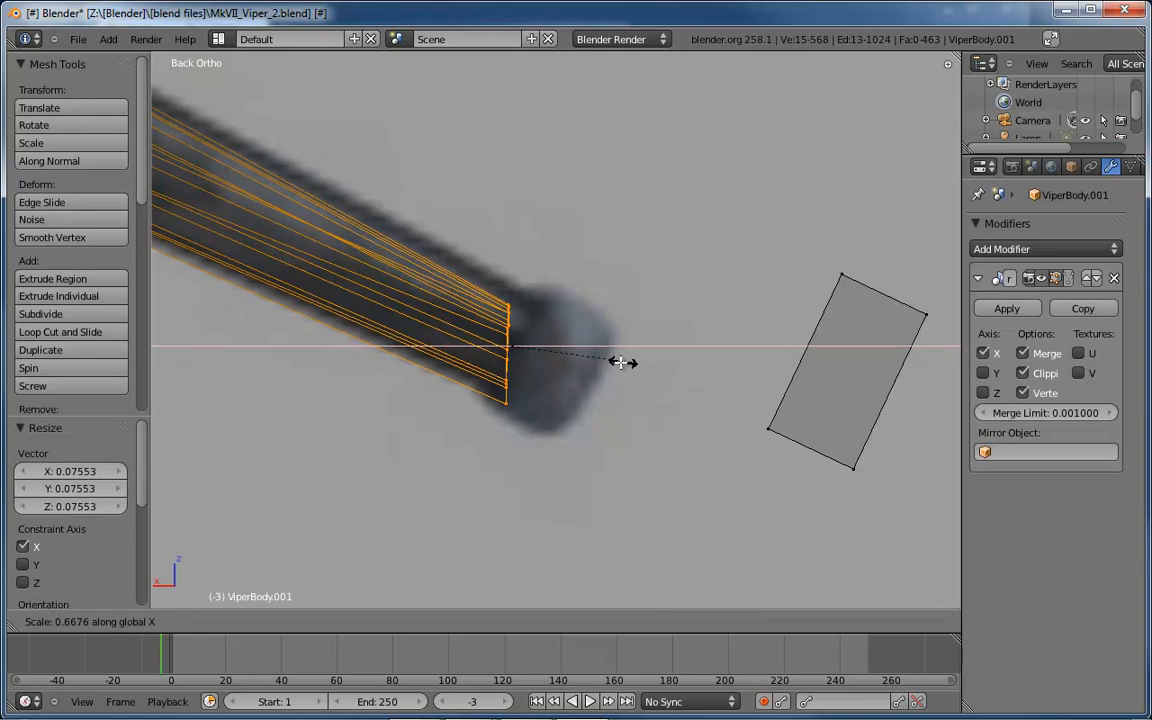
click(521, 345)
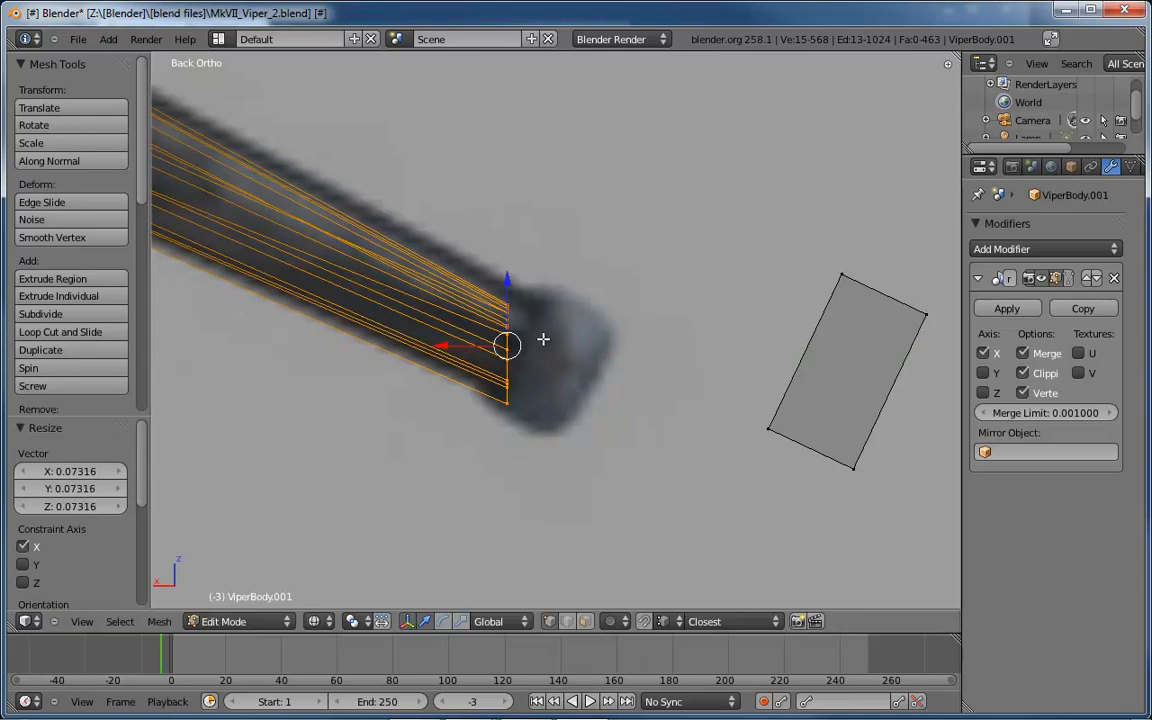
Rotate the flattened wing end about 30.1° and shift it about -0.023 along X and 0.007 along Z to meet the reference.
key(r)
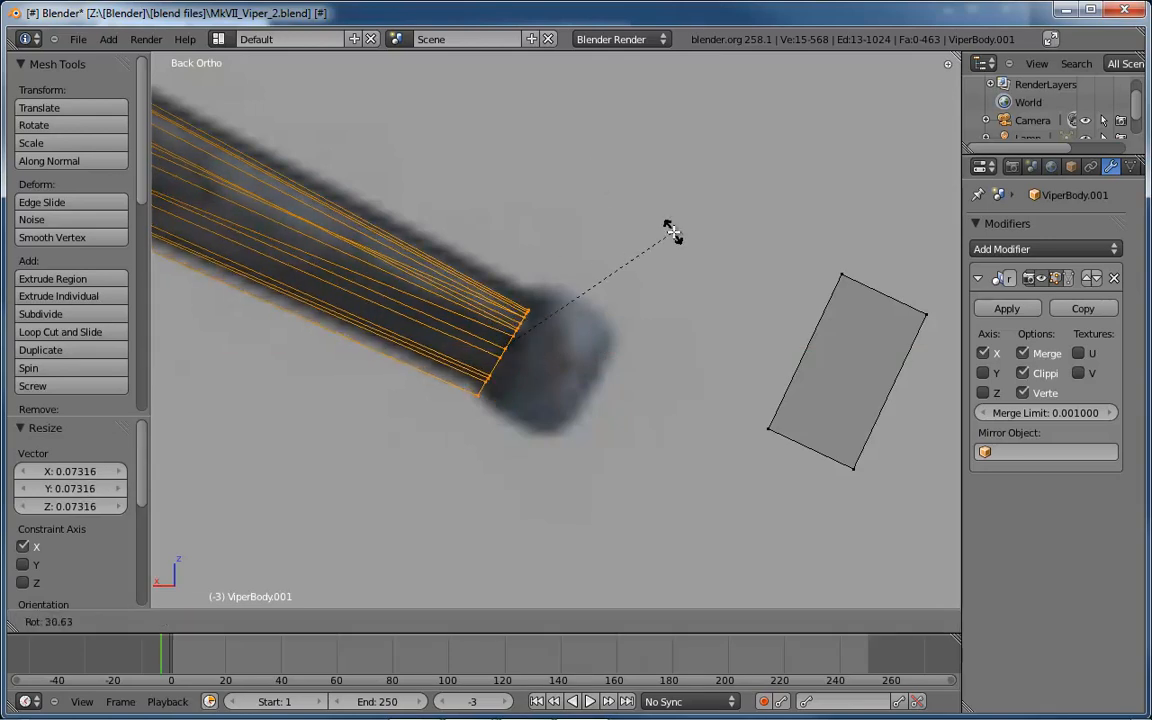
click(671, 229)
key(g)
key(x)
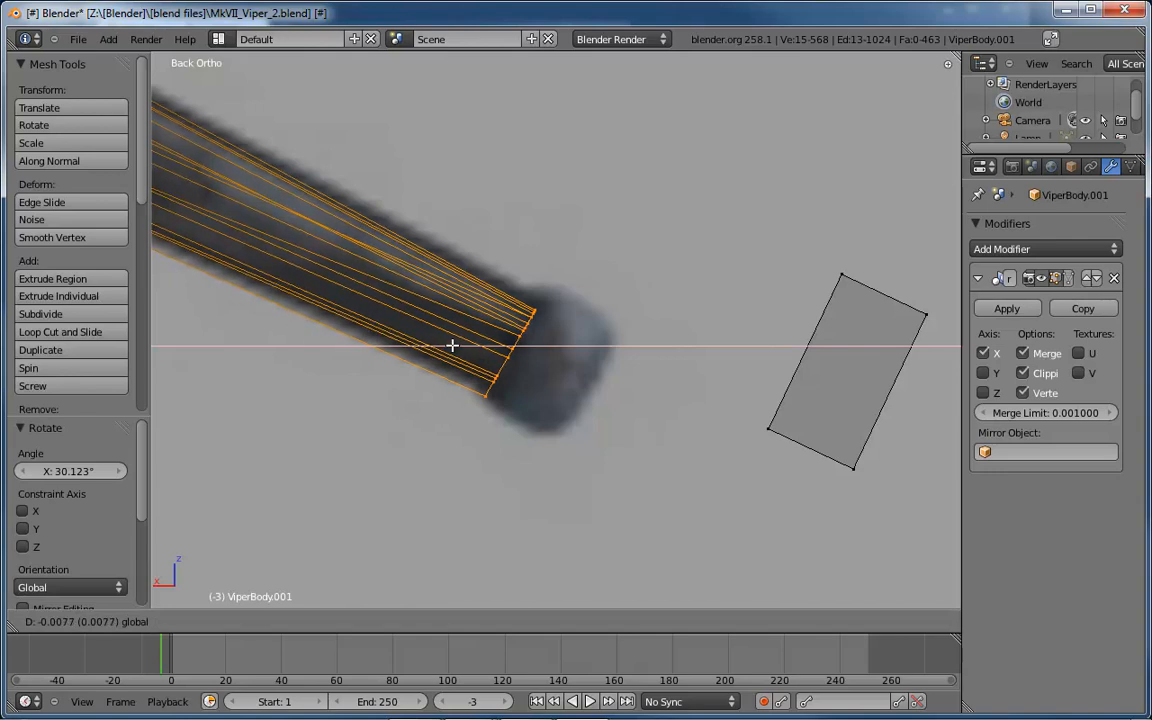
click(455, 340)
key(g)
key(z)
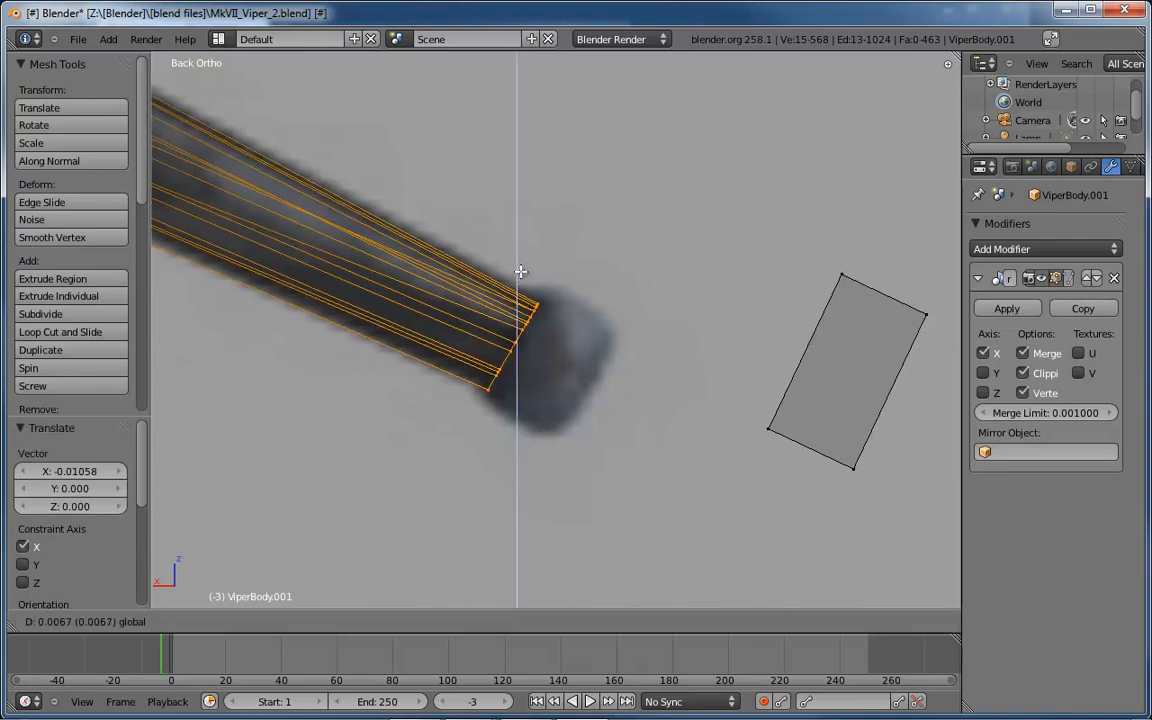
click(521, 266)
key(g)
key(x)
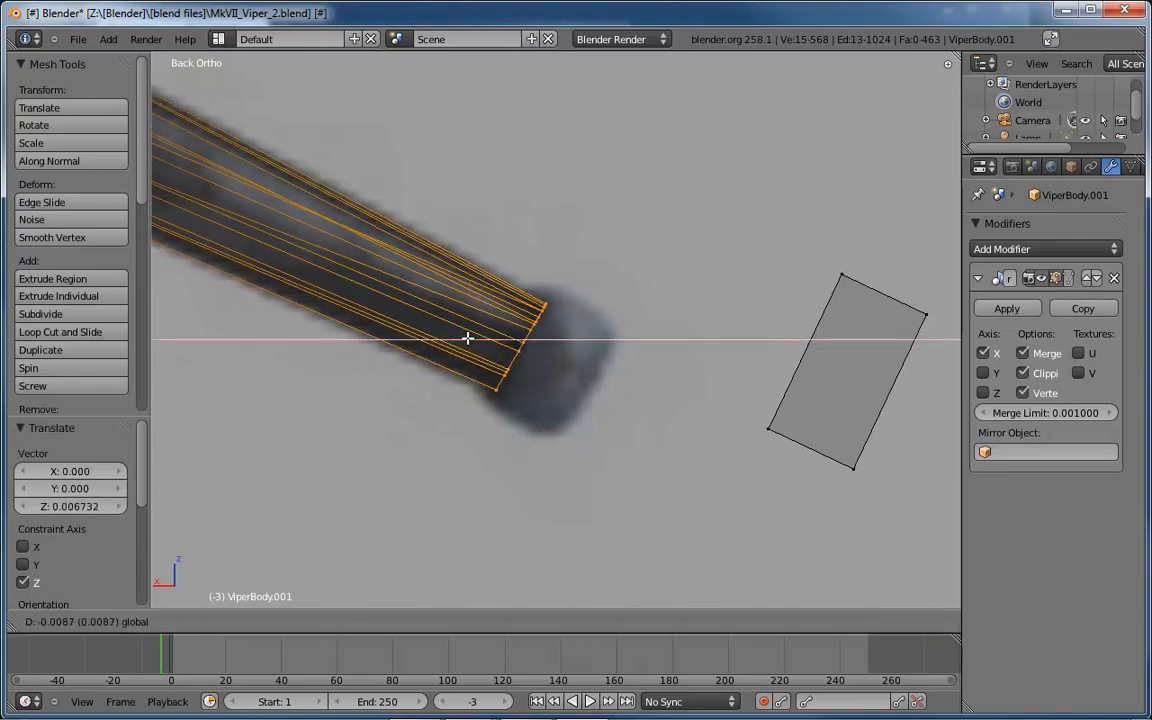
click(471, 339)
In solid shading, select the rear corner vertex of the wing tip and lower it about 0.035 along Z.
mouse_move(674, 340)
middle_down()
mouse_move(580, 384)
mouse_move(527, 383)
mouse_move(512, 399)
mouse_move(542, 362)
mouse_move(514, 334)
mouse_move(463, 324)
mouse_move(447, 337)
mouse_move(470, 357)
mouse_move(406, 406)
mouse_move(406, 491)
mouse_move(522, 517)
mouse_move(597, 401)
mouse_move(581, 365)
mouse_move(450, 344)
mouse_move(500, 380)
mouse_move(616, 423)
mouse_move(668, 323)
middle_up()
scroll(527, 383, down, 7)
key(z)
right_click(666, 322)
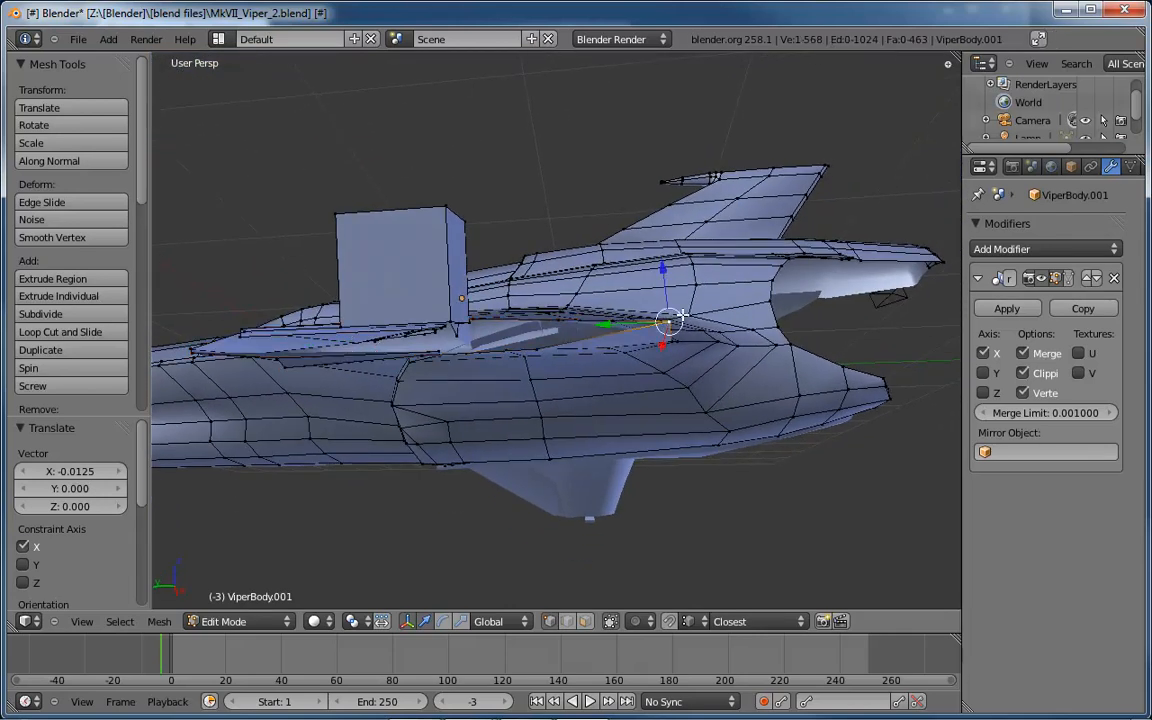
drag(664, 268, 660, 286)
mouse_move(660, 300)
middle_down()
mouse_move(654, 327)
mouse_move(648, 304)
middle_up()
middle_drag(607, 340, 502, 508)
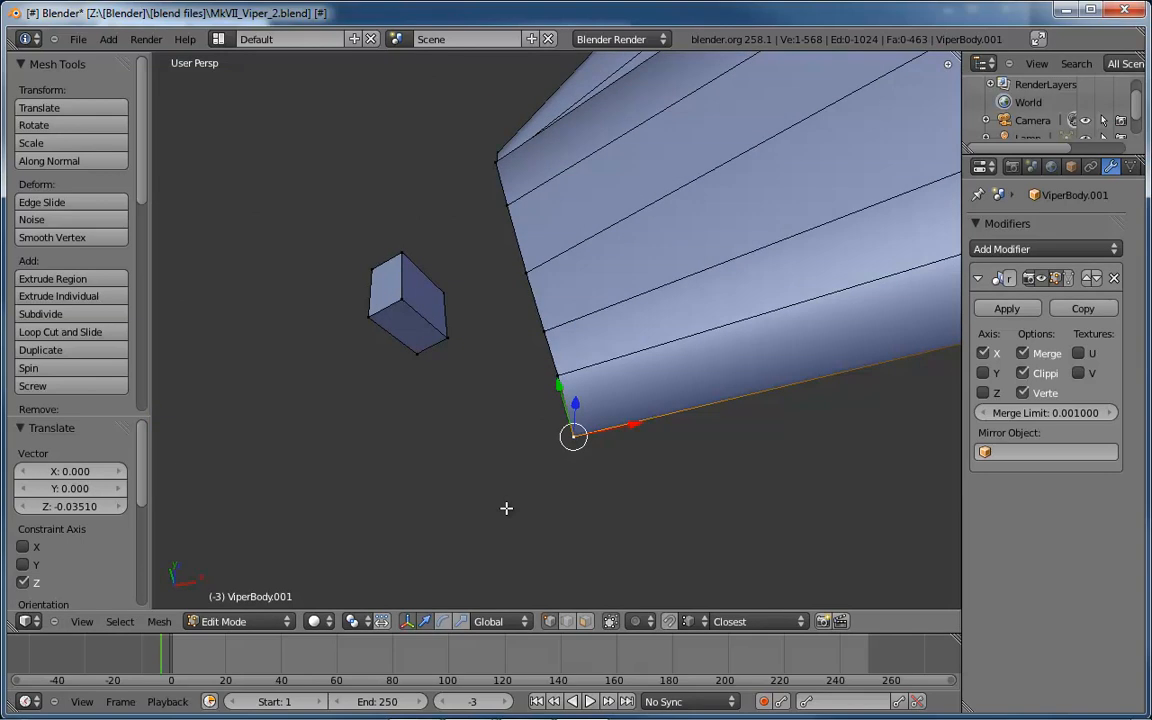
In top-view wireframe, move the wing's rear corner vertex about 0.016 along X and 0.036 along Y.
key(KP_7)
key(z)
scroll(545, 483, up, 1)
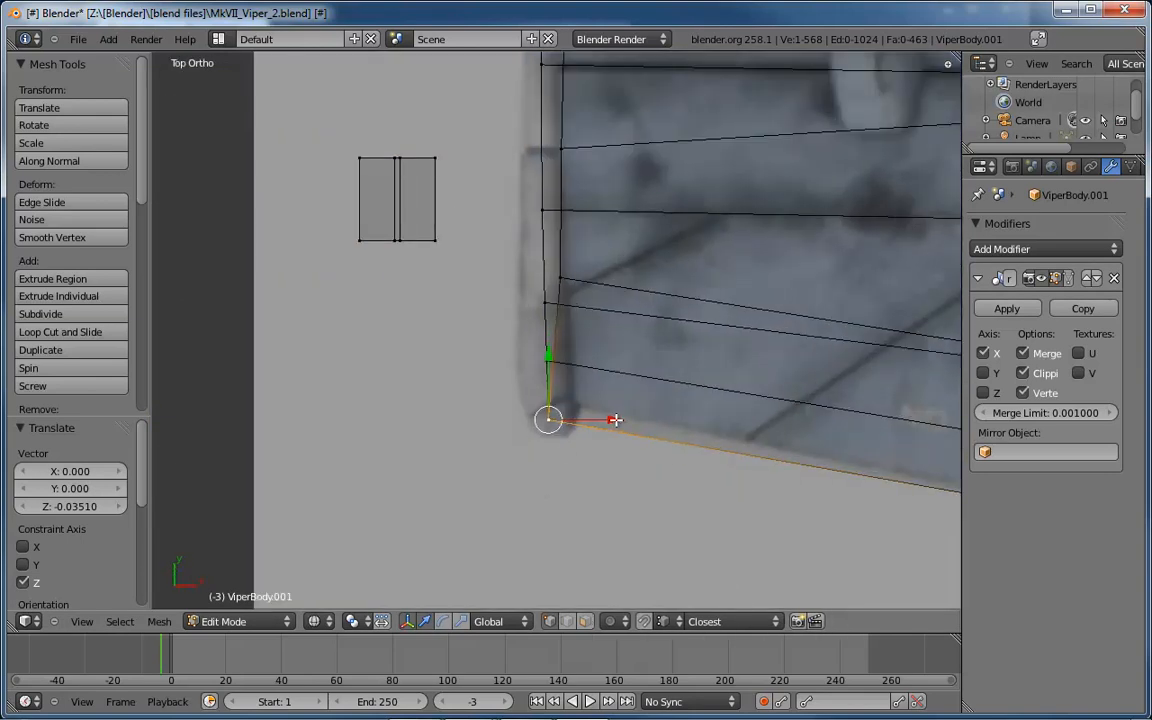
drag(614, 420, 623, 420)
middle_drag(572, 379, 717, 375)
key(KP_7)
scroll(718, 373, down, 5)
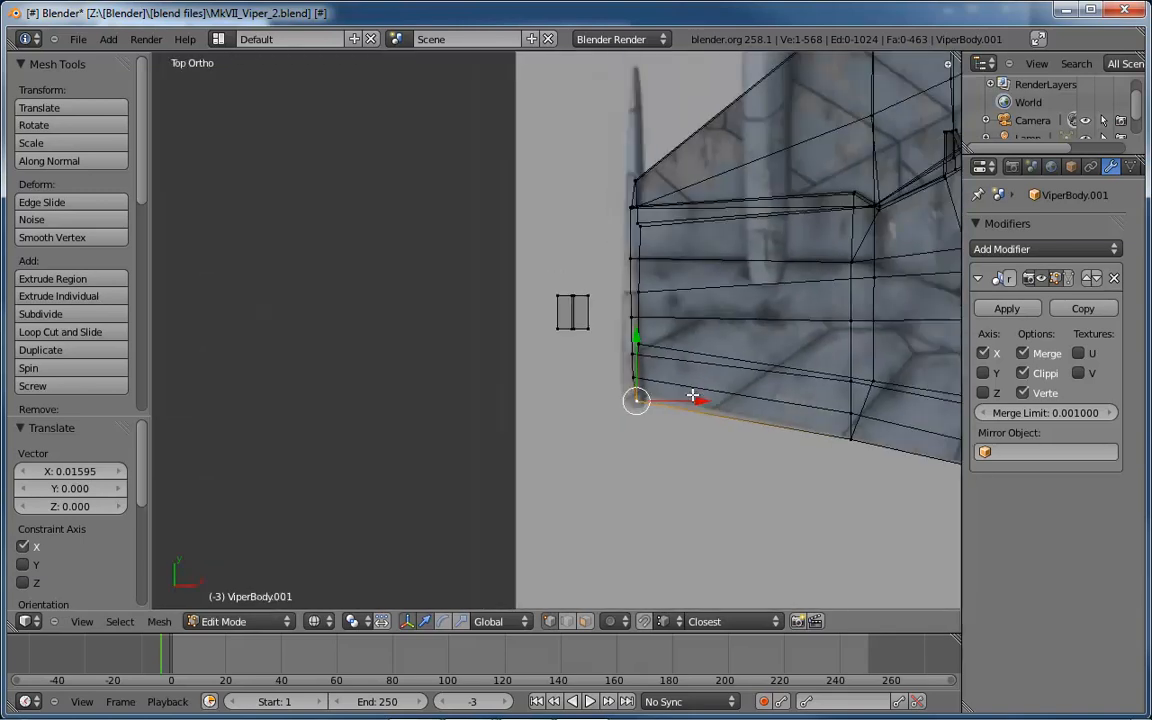
key(g)
key(y)
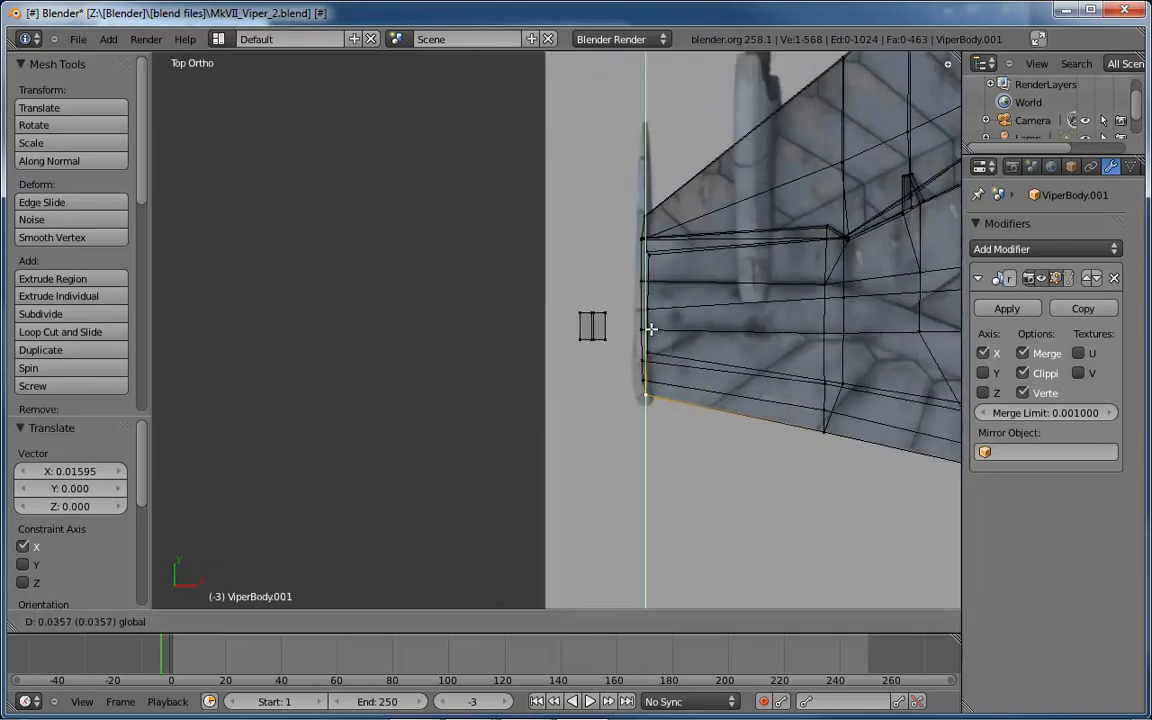
click(651, 329)
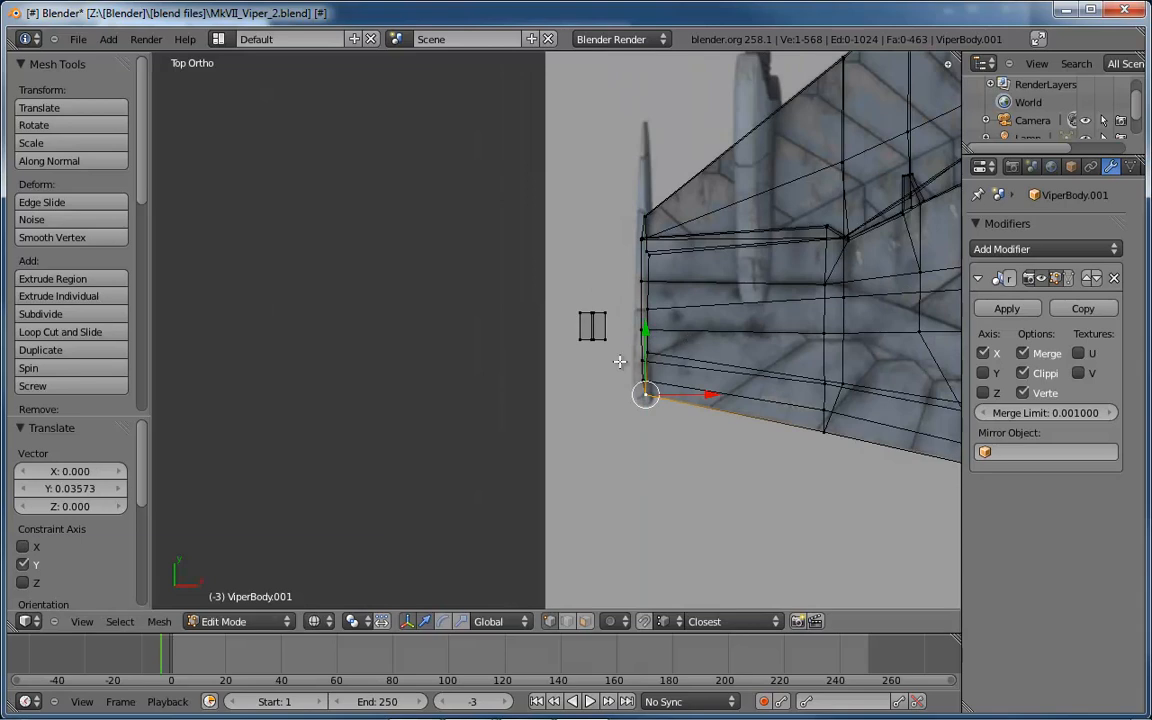
Select the whole cube and, in the back view, move it about 0.321 along X back onto the wing end.
middle_drag(596, 368, 766, 221)
middle_drag(555, 346, 760, 373)
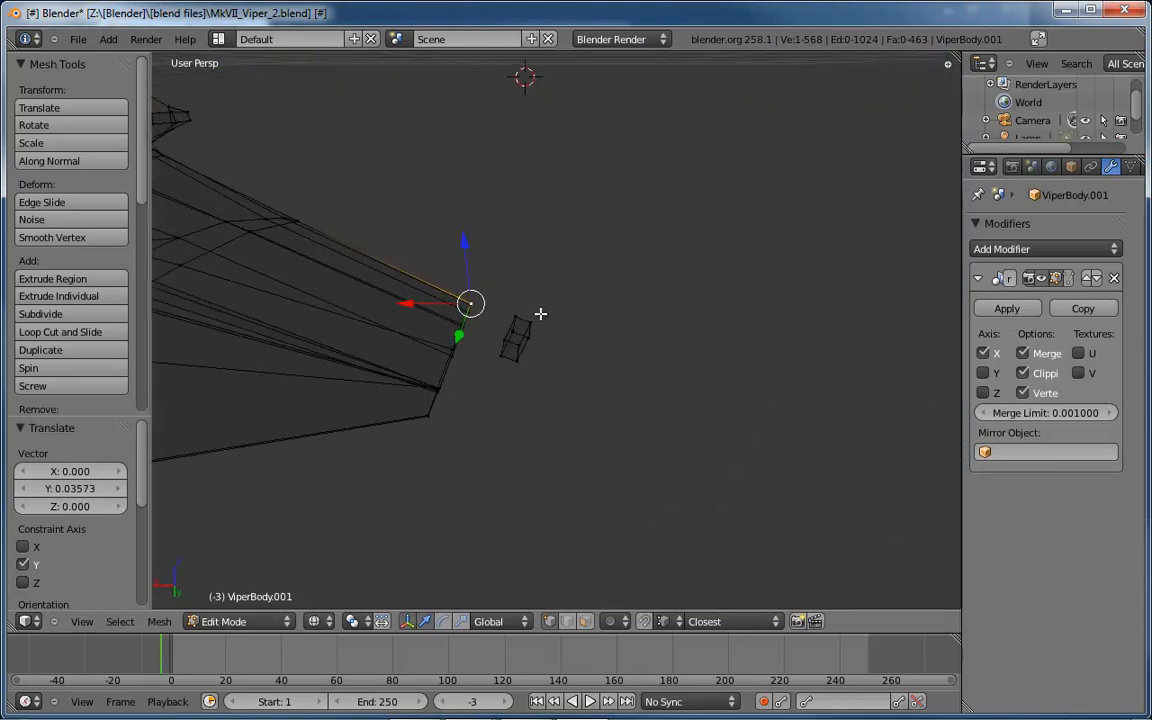
key(a)
key(b)
drag(612, 257, 491, 393)
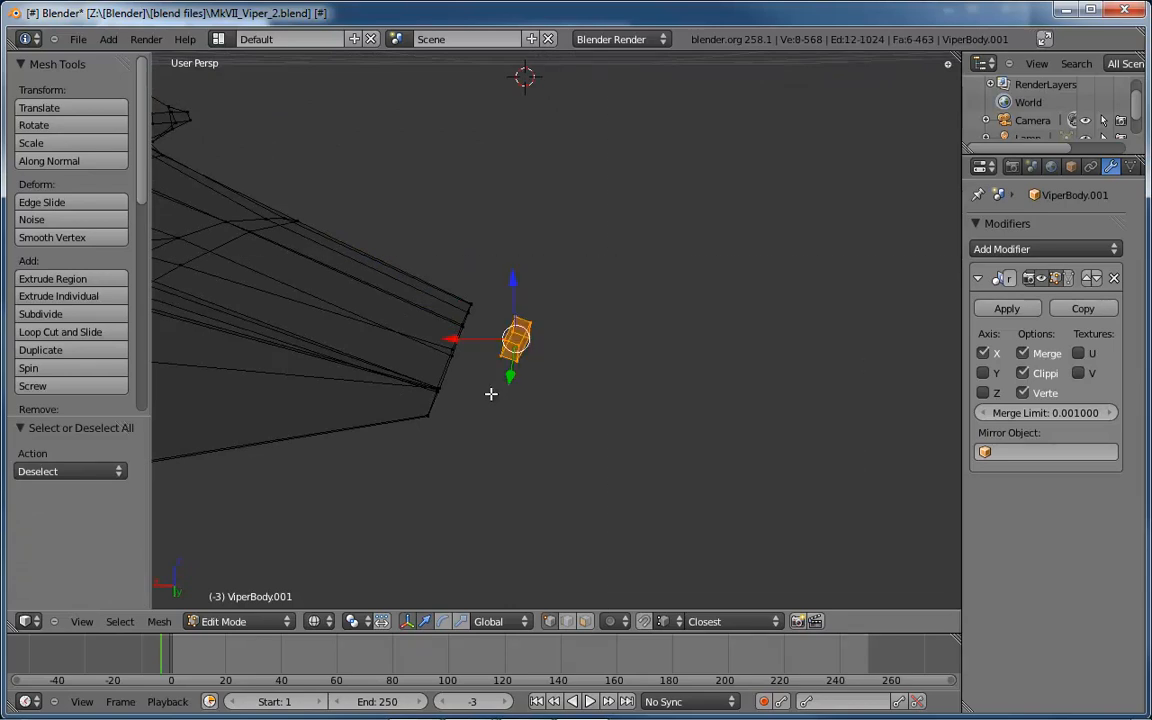
key(ctrl+KP_1)
scroll(493, 391, up, 6)
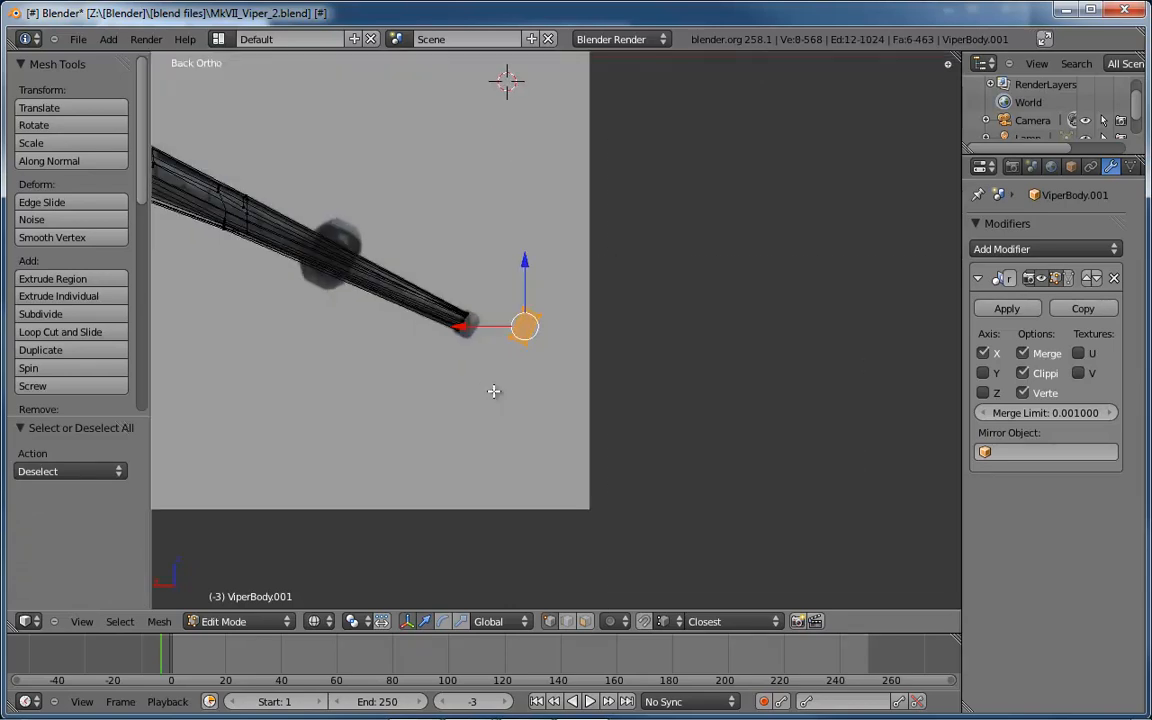
key(g)
key(x)
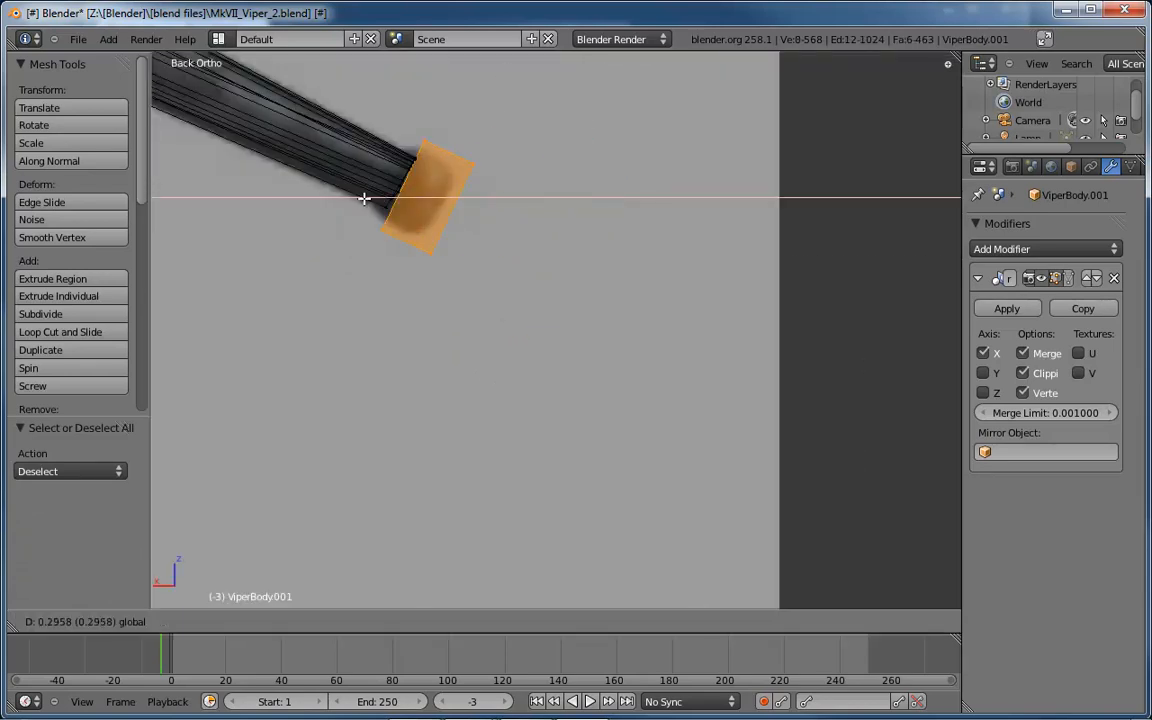
click(352, 196)
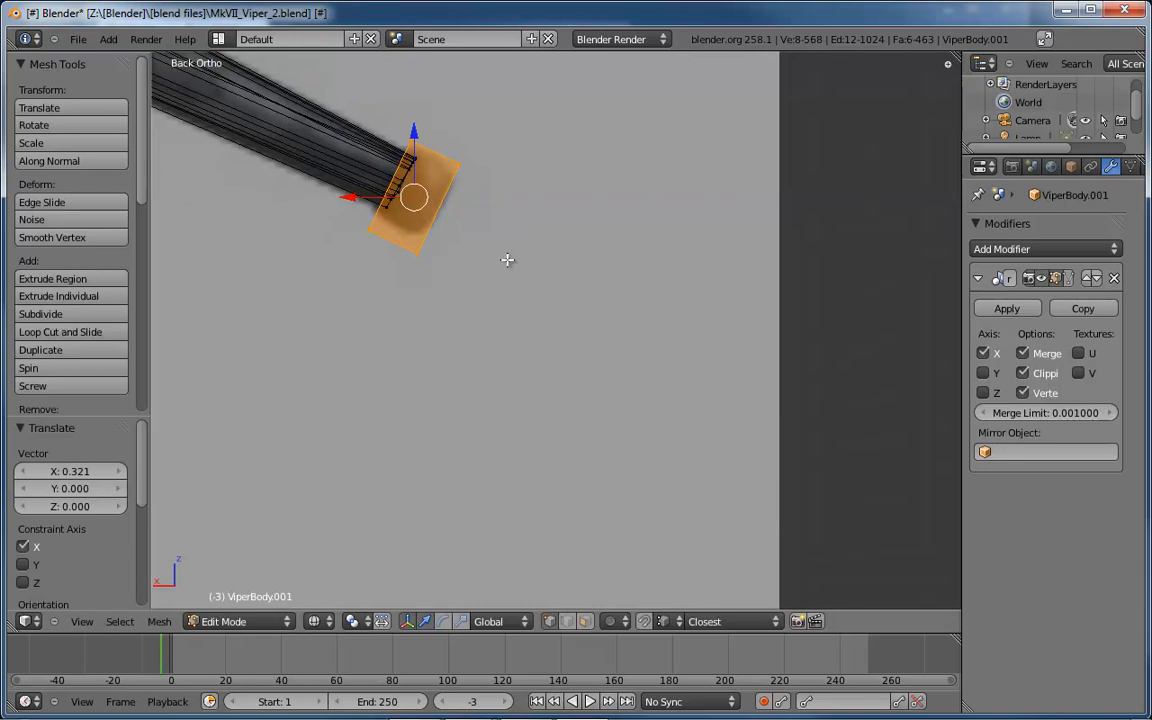
Select the cube's four bottom vertices, raise them to the reference outline, shift them about -0.009 along X and raise them about 0.005 more.
shift+middle_drag(511, 250, 531, 328)
scroll(527, 325, up, 2)
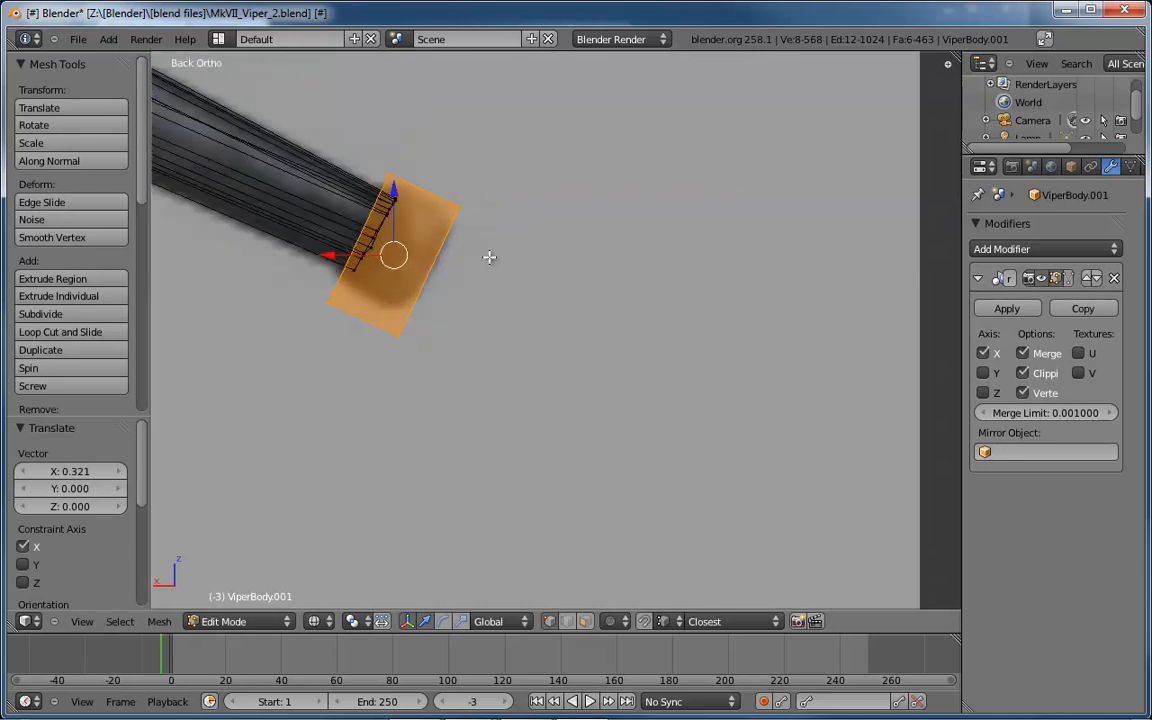
shift+middle_drag(488, 254, 506, 278)
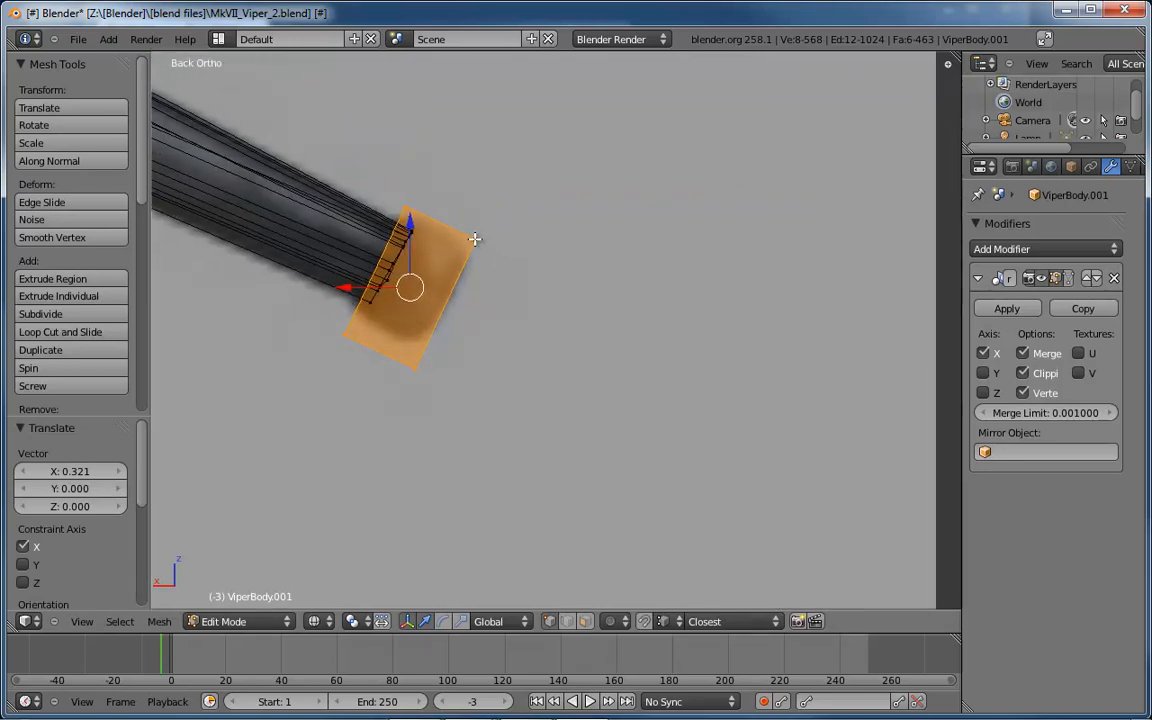
key(b)
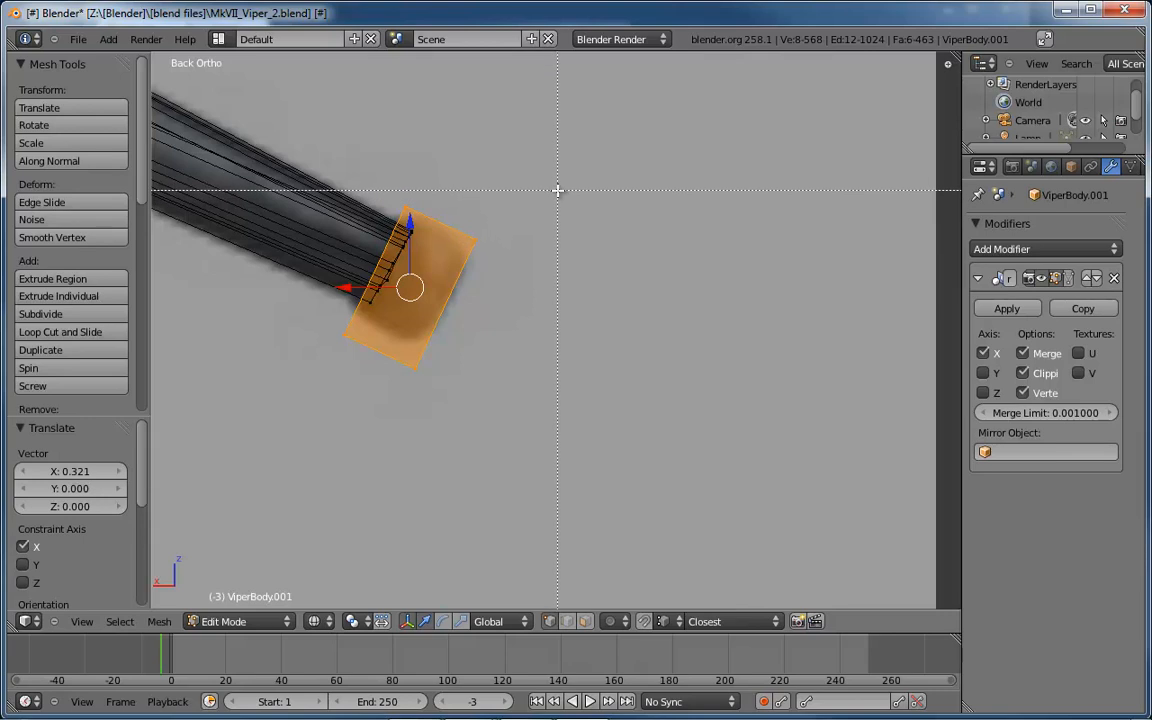
key(Escape)
key(a)
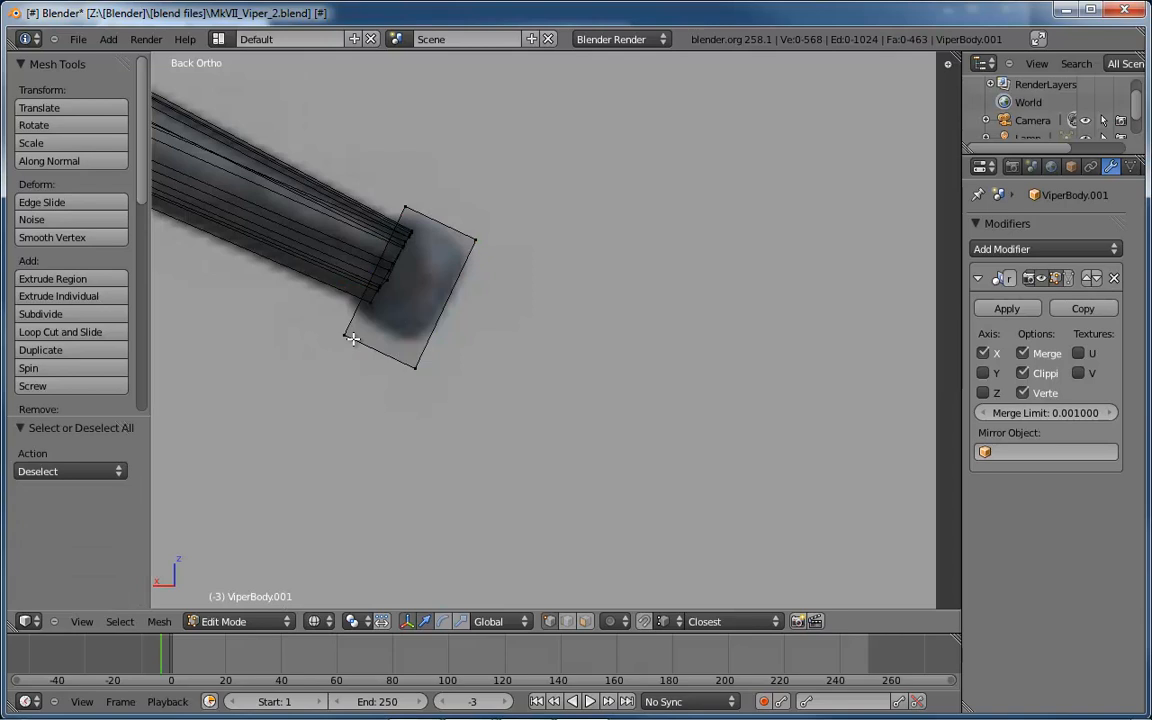
key(b)
drag(321, 365, 364, 327)
shift+right_click(383, 400)
key(b)
drag(386, 406, 443, 362)
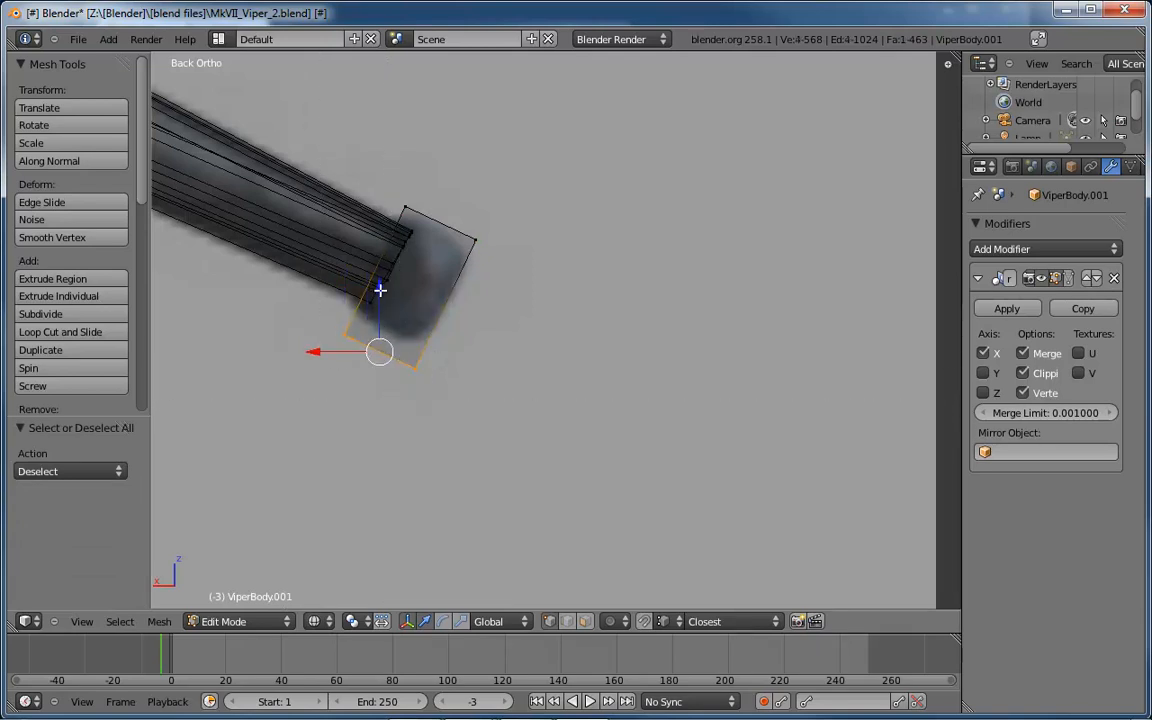
drag(379, 298, 380, 284)
drag(313, 339, 321, 339)
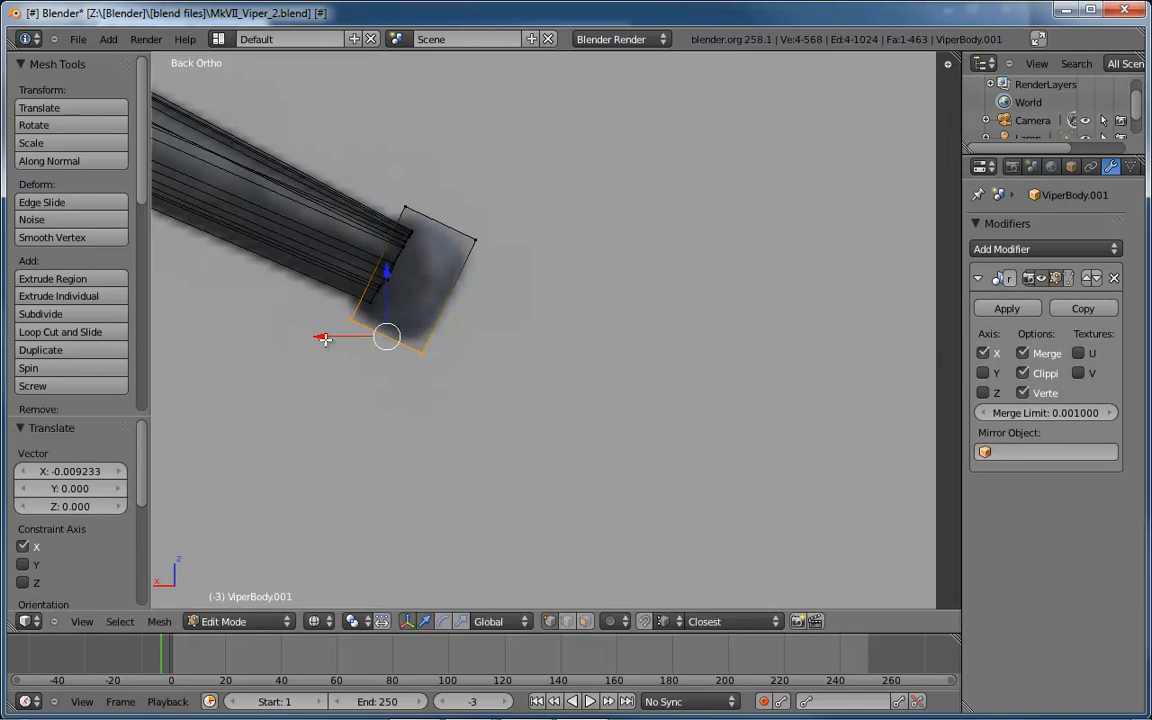
drag(381, 278, 383, 274)
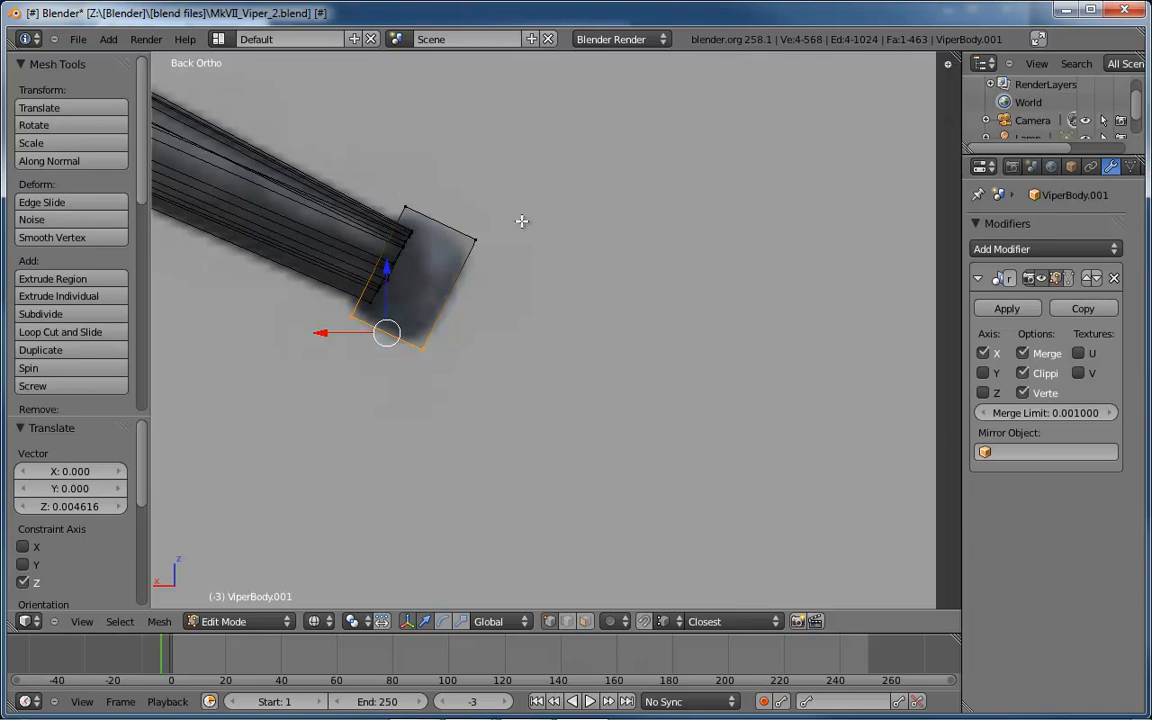
Add two evenly spaced loop cuts across the cube's width and switch the mesh to edge selection.
middle_drag(545, 194, 392, 244)
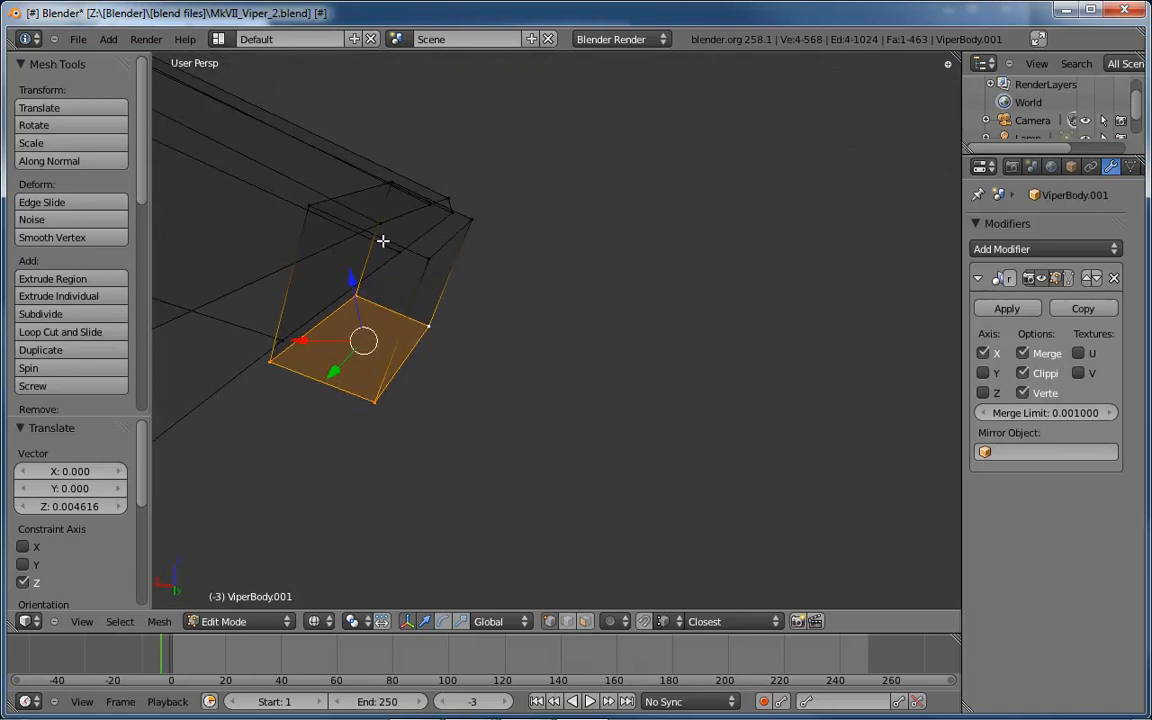
middle_drag(383, 241, 434, 226)
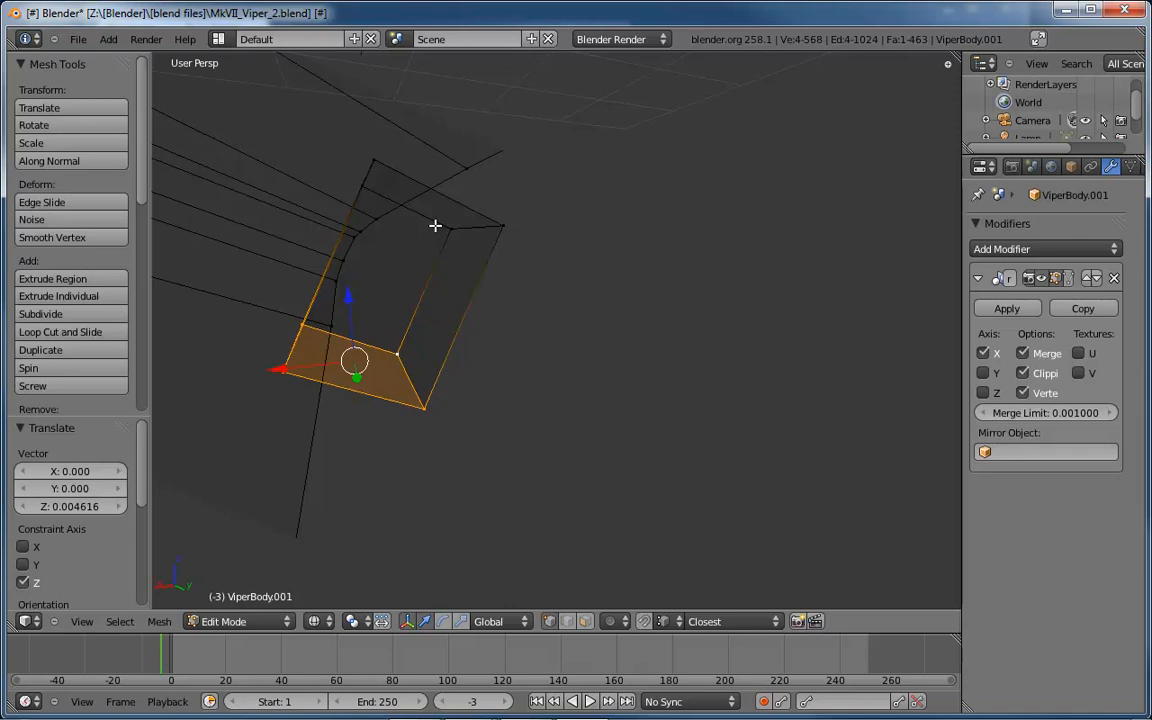
mouse_move(435, 226)
middle_down()
mouse_move(465, 267)
mouse_move(411, 280)
mouse_move(424, 257)
mouse_move(448, 256)
mouse_move(419, 213)
mouse_move(424, 228)
middle_up()
key(ctrl+r)
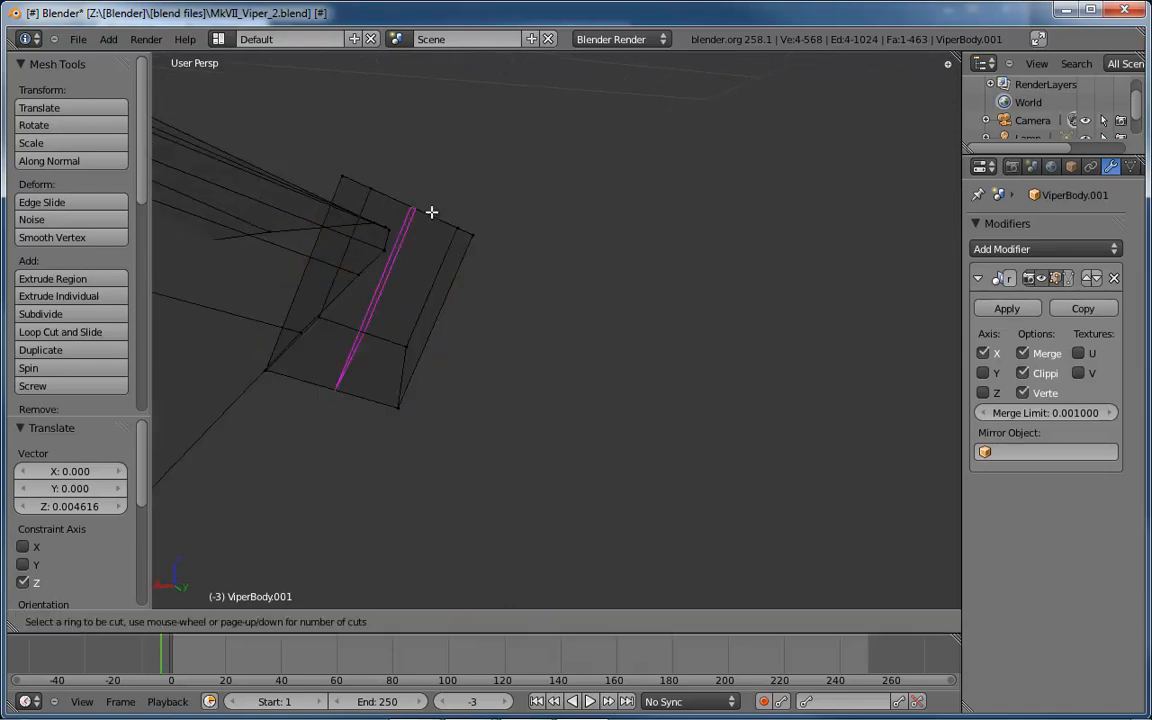
scroll(431, 212, up, 1)
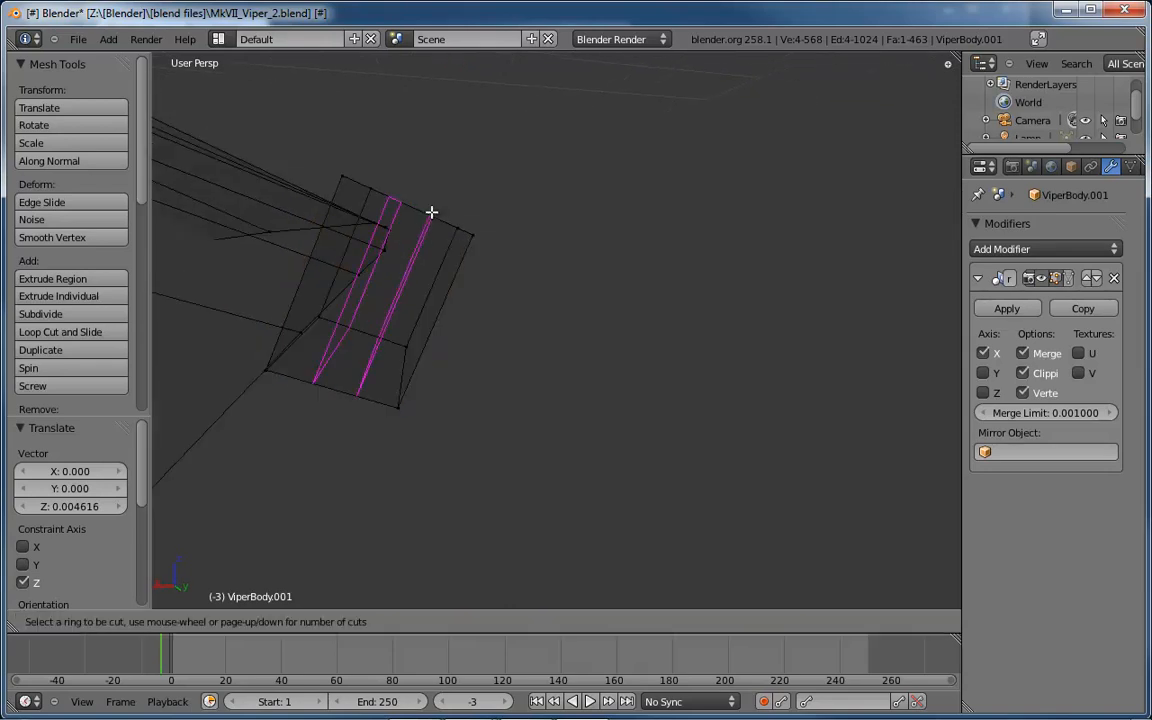
click(431, 212)
middle_drag(431, 212, 409, 345)
key(ctrl+Tab)
click(390, 362)
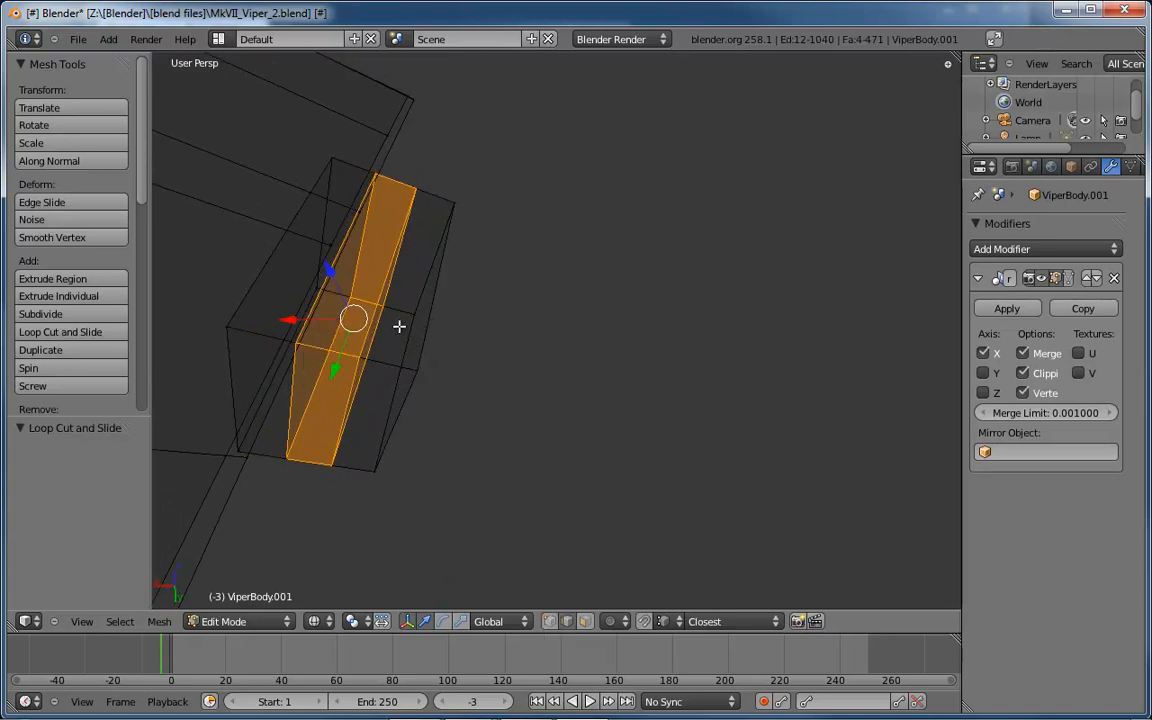
Edge-slide the outer of the two new edge loops toward the cube's outer side with a factor of about -0.541.
alt+right_click(387, 277)
middle_drag(491, 324, 495, 315)
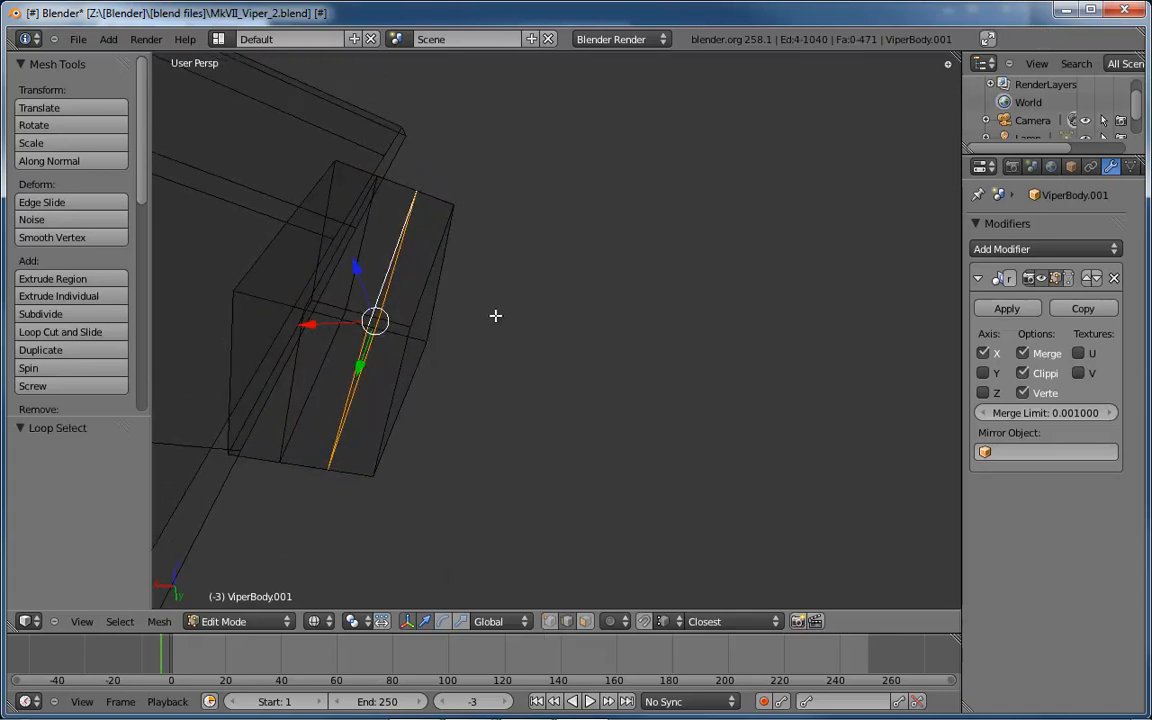
key(ctrl+e)
click(370, 247)
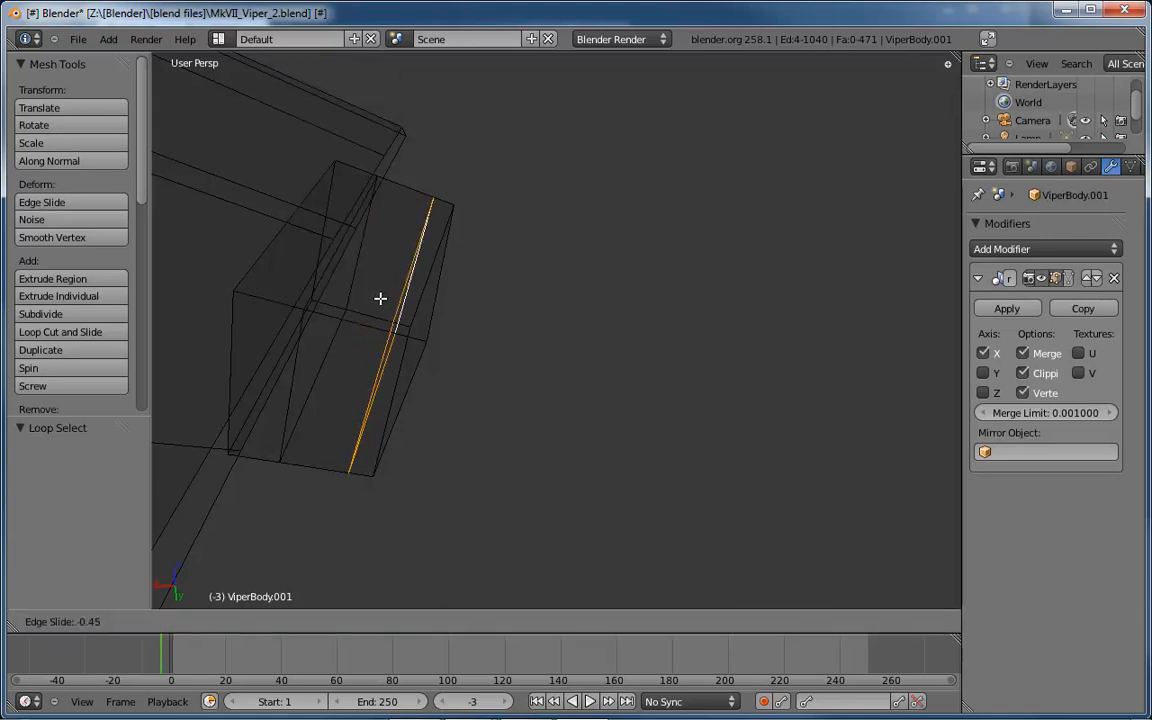
click(267, 309)
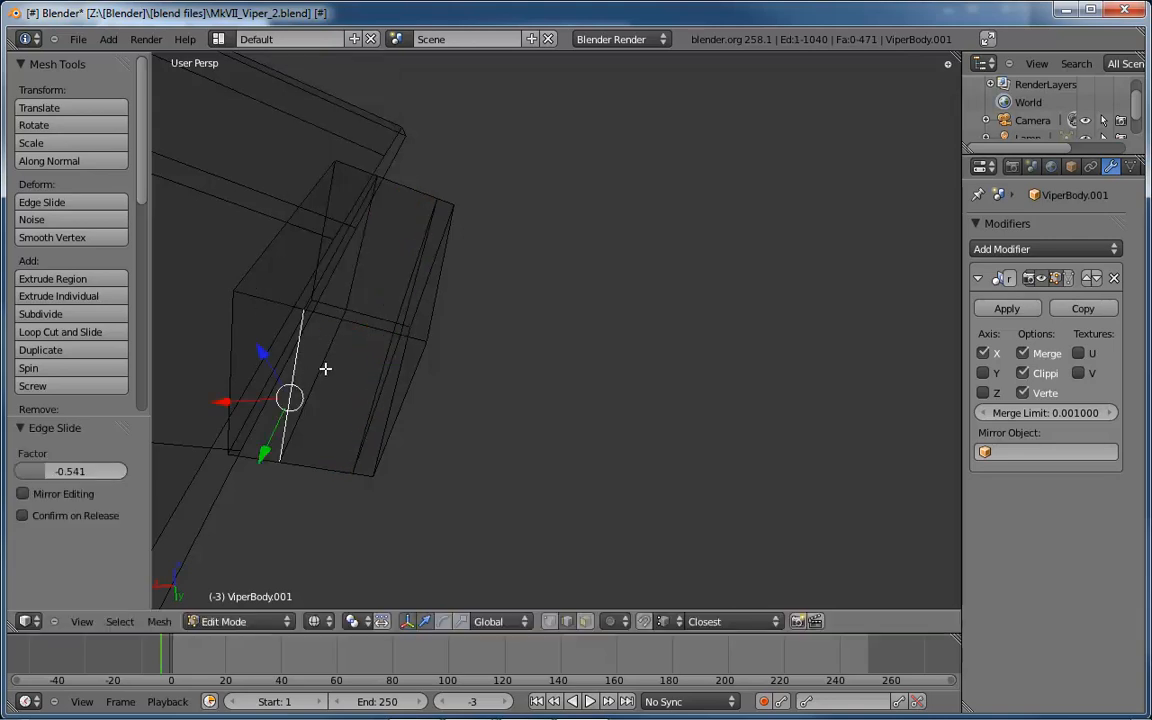
Edge-slide the inner edge loop toward the cube's wing side with a factor of about 0.605.
alt+right_click(324, 367)
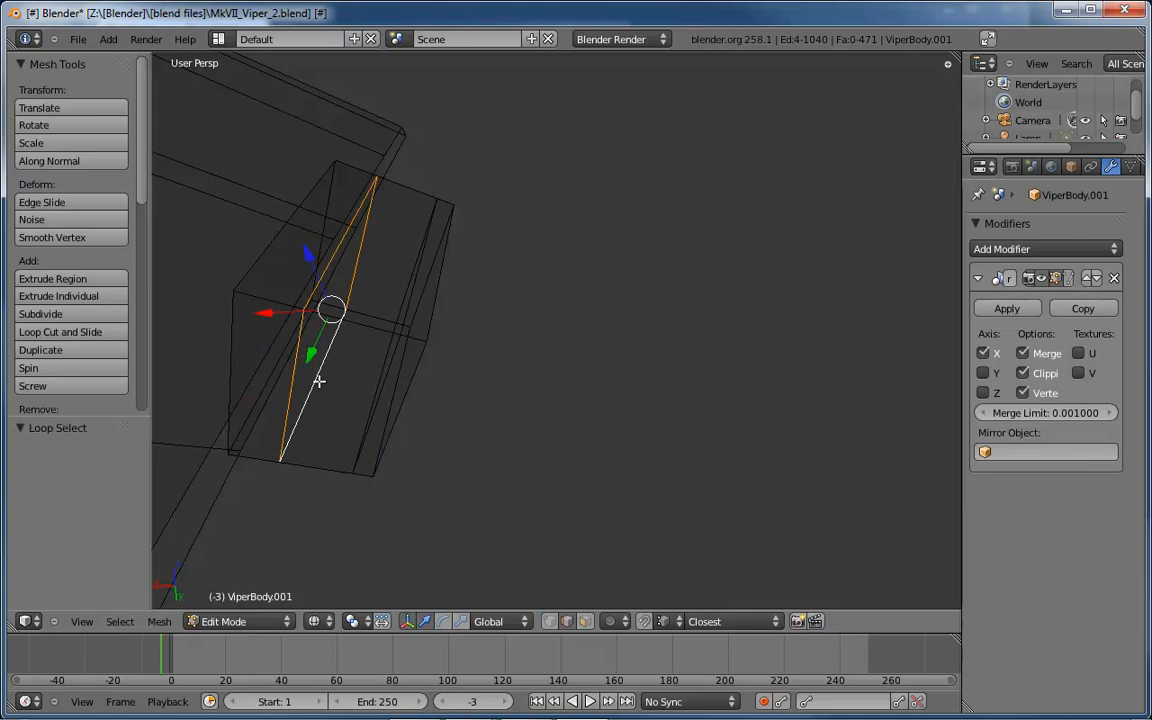
key(ctrl+e)
click(317, 379)
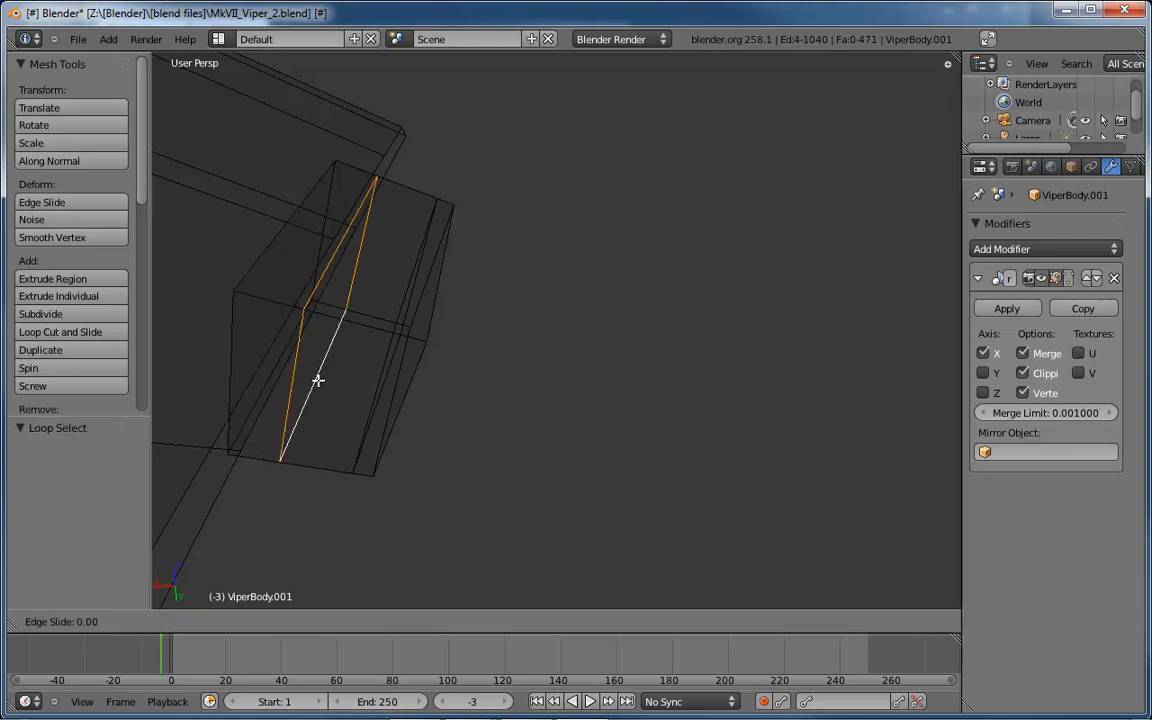
click(297, 319)
middle_drag(298, 319, 347, 290)
In the back view, select the four upper outermost corner vertices and move them down and along X, ending with about 0.0046 X and -0.0037 Z.
right_click(425, 231)
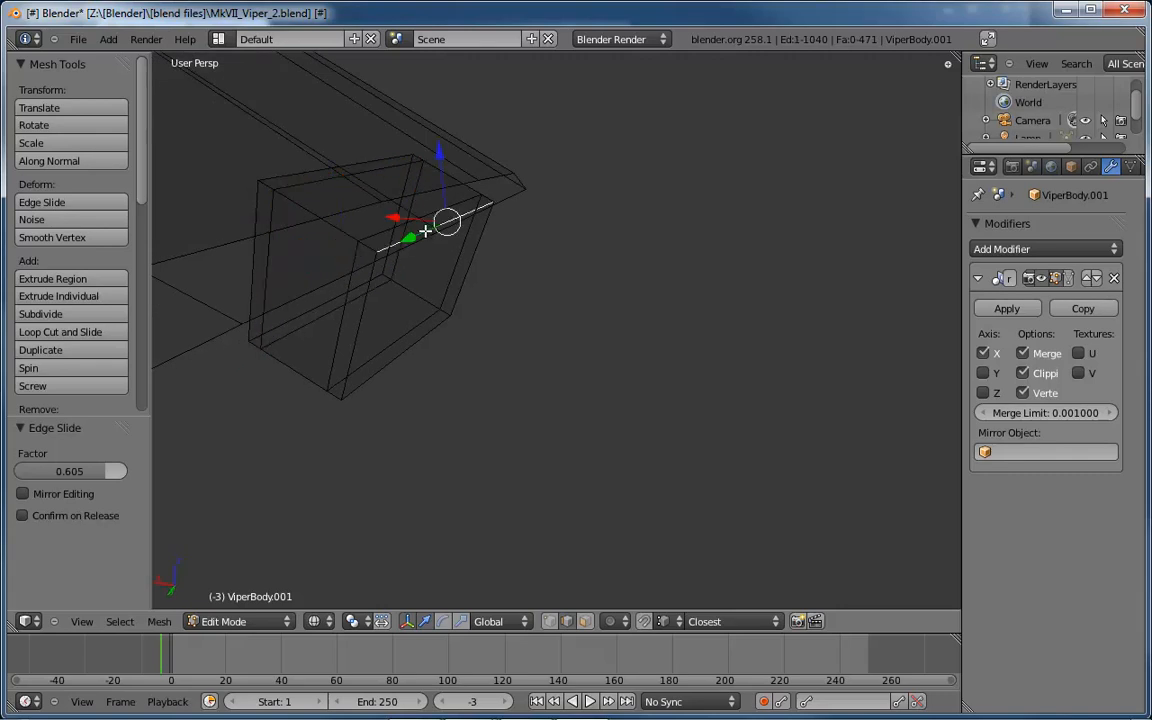
middle_drag(555, 306, 622, 231)
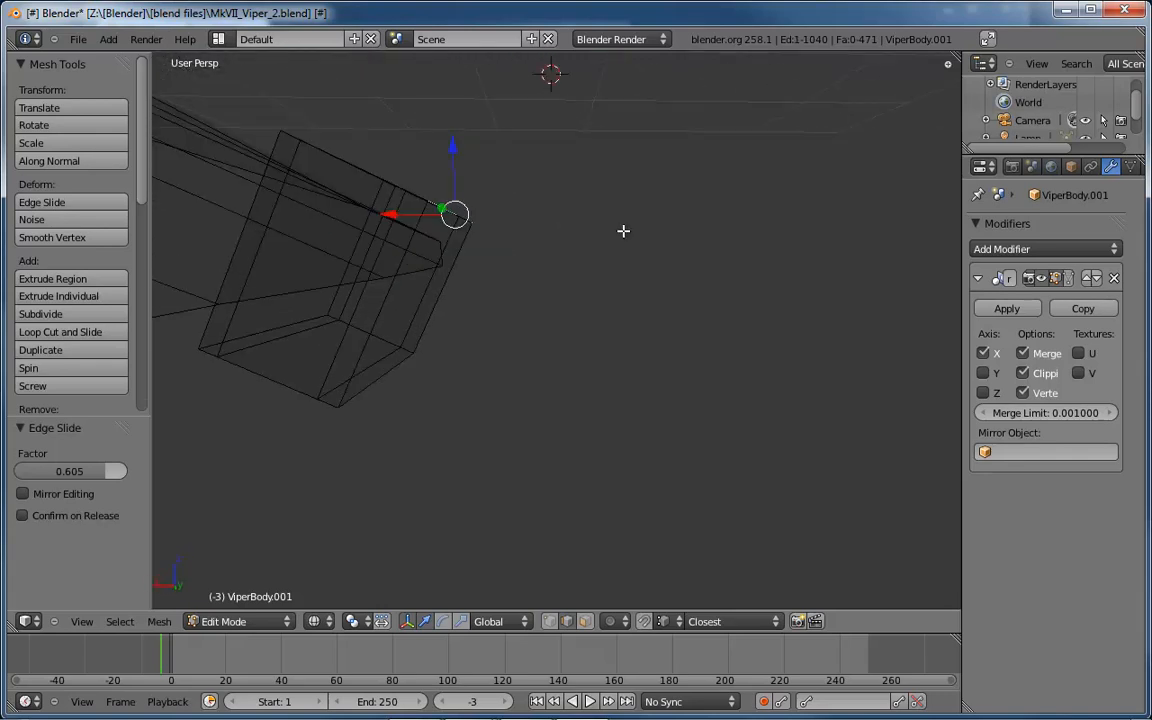
key(ctrl+KP_1)
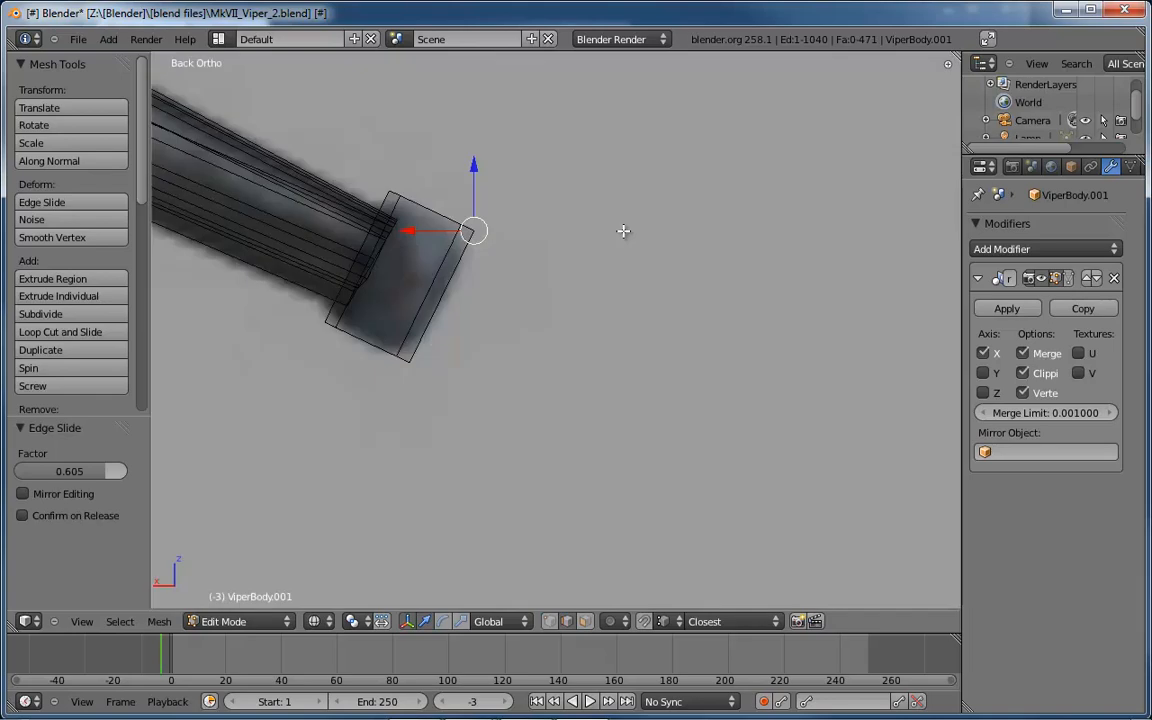
scroll(525, 240, up, 4)
shift+middle_drag(499, 249, 613, 265)
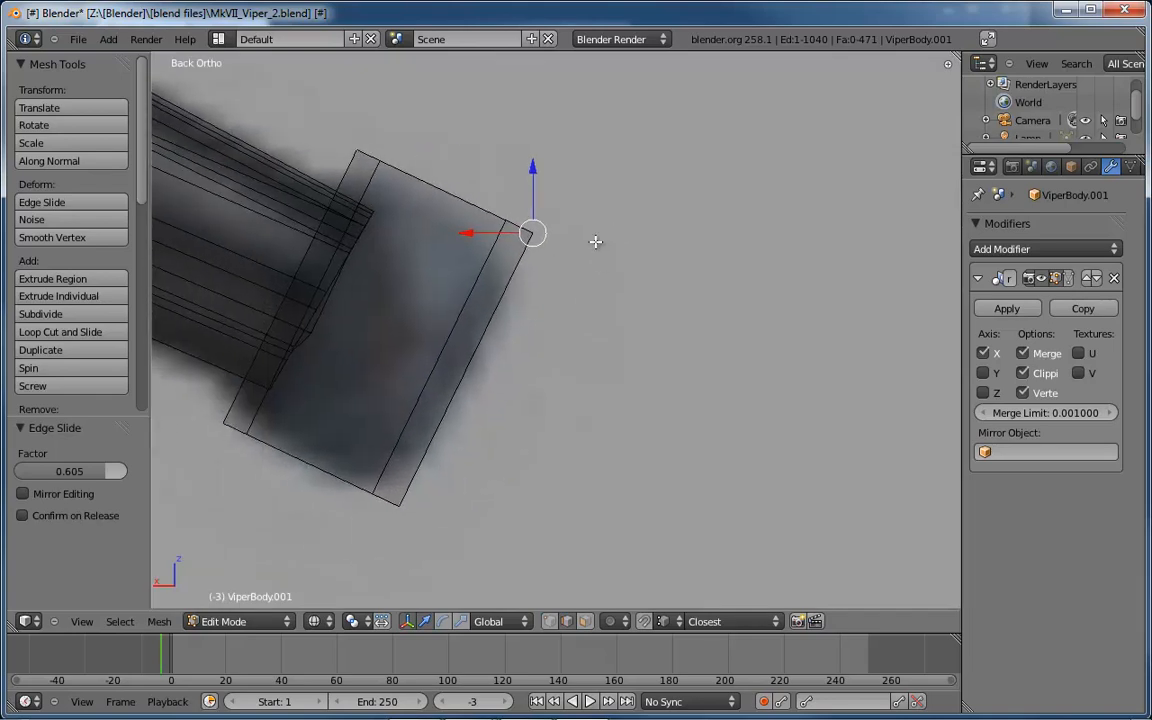
key(ctrl+Tab)
click(575, 208)
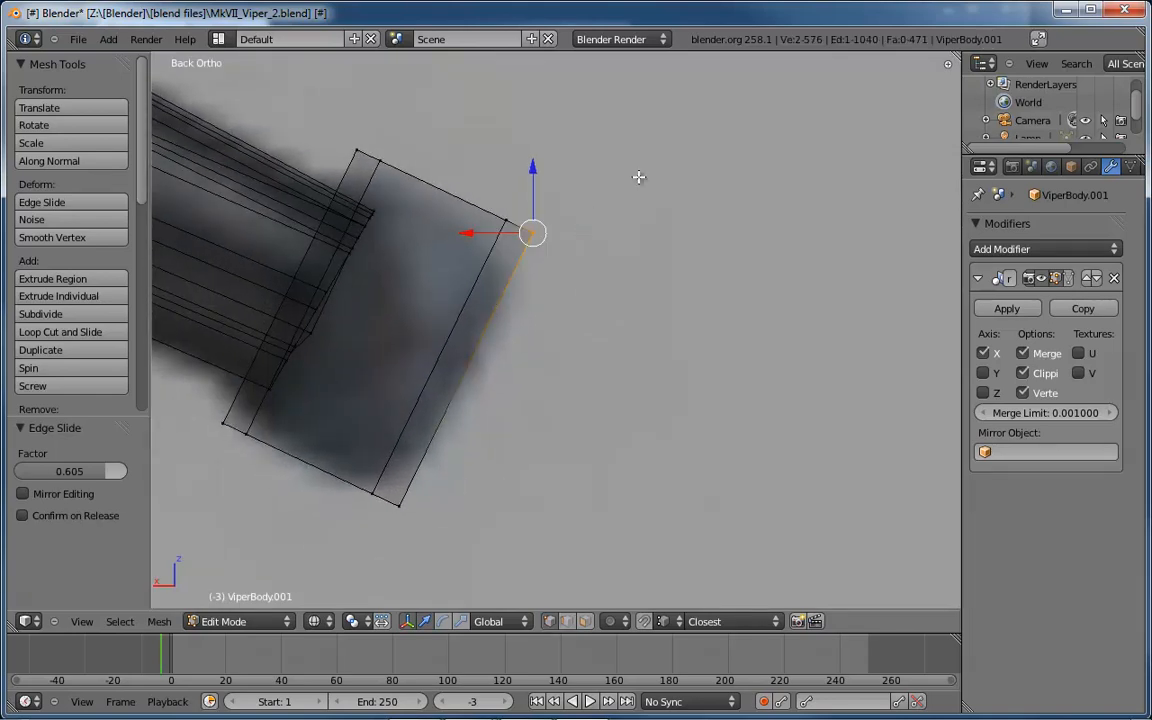
key(a)
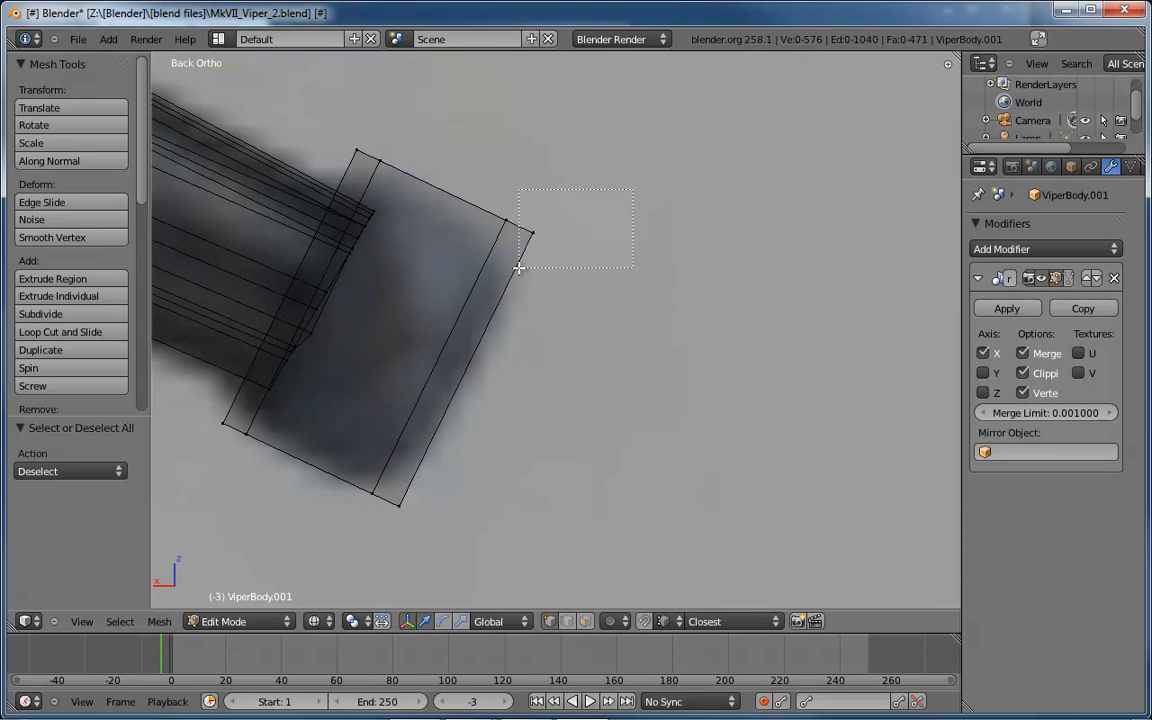
right_click(532, 233)
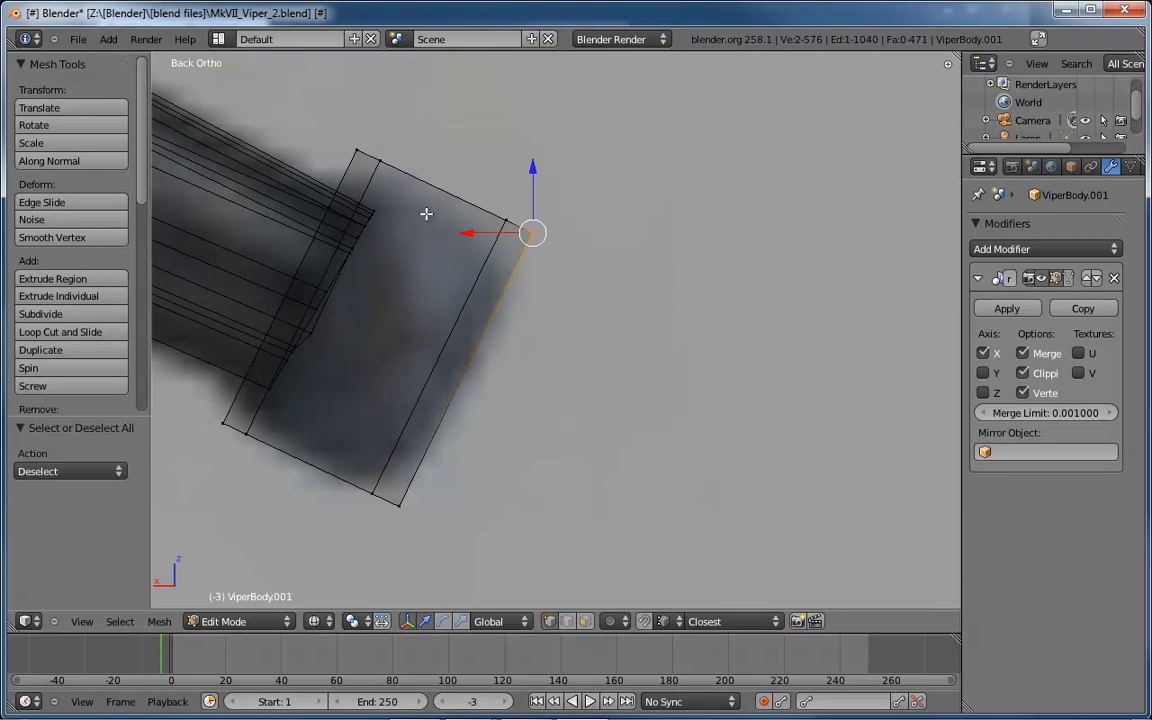
shift+right_click(358, 154)
drag(448, 128, 449, 145)
drag(396, 207, 421, 215)
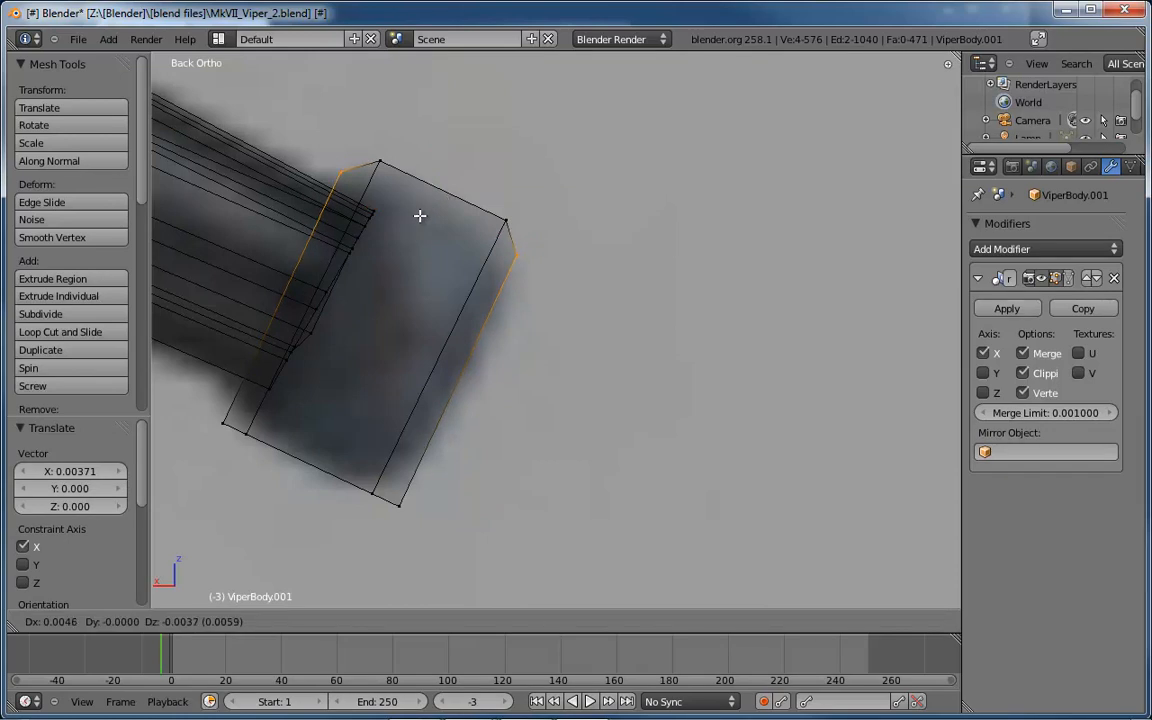
drag(420, 215, 421, 215)
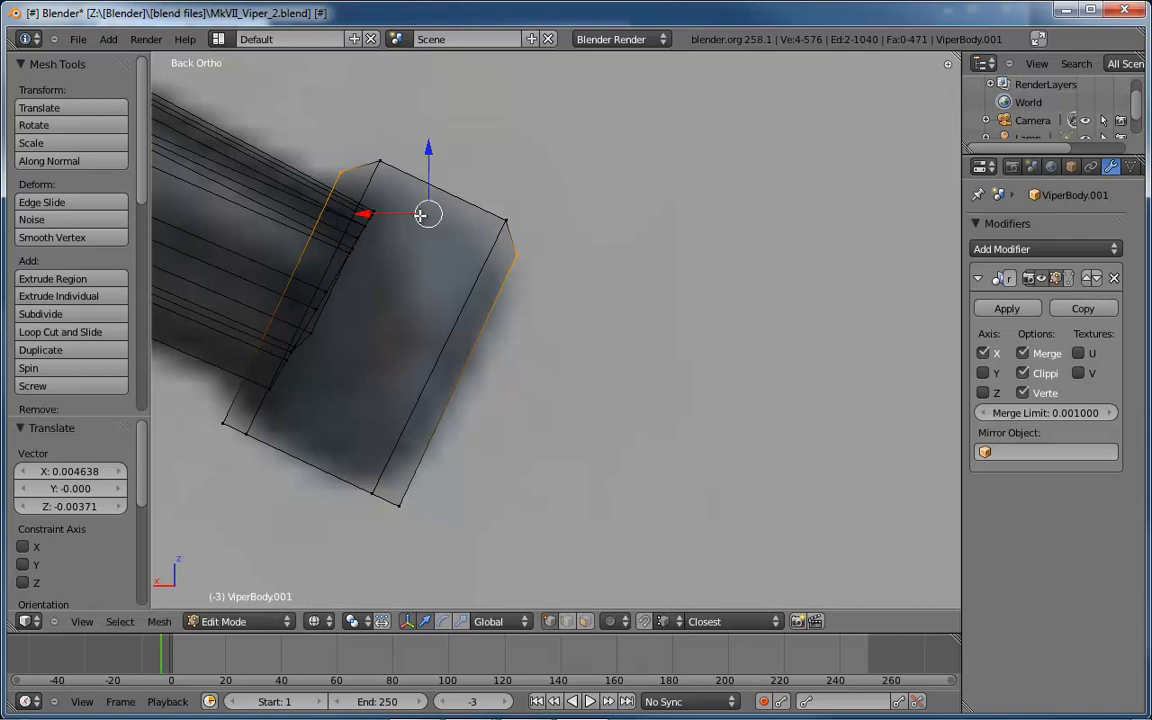
Box-select the four lower outermost corner vertices, raise them, and move them a further -0.0042 along X and 0.0083 along Z to bevel the bottom.
right_click(222, 424)
key(b)
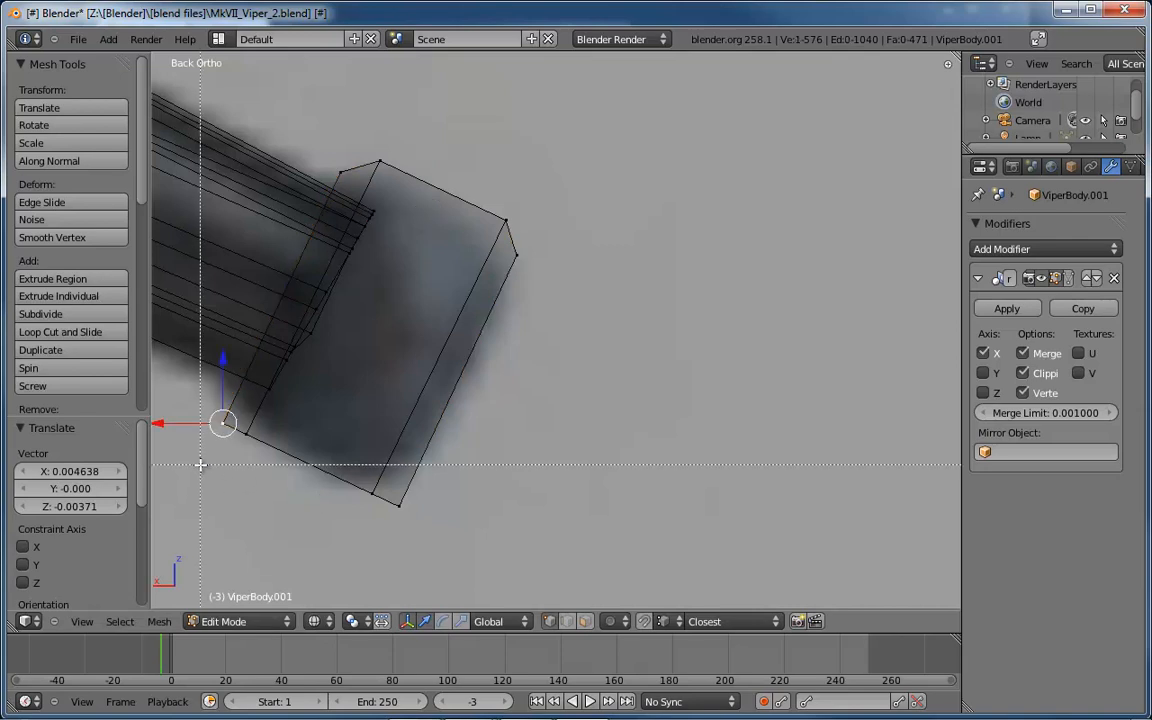
right_click(200, 465)
right_drag(199, 463, 219, 431)
right_click(217, 436)
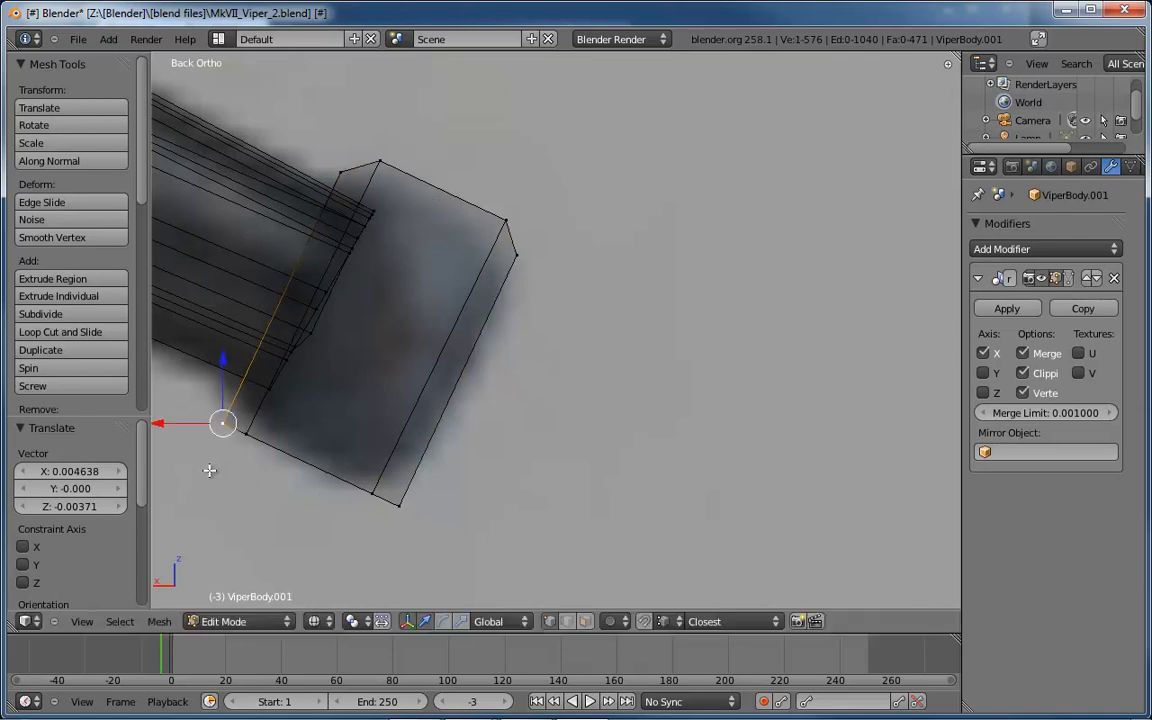
key(b)
drag(195, 465, 232, 411)
key(b)
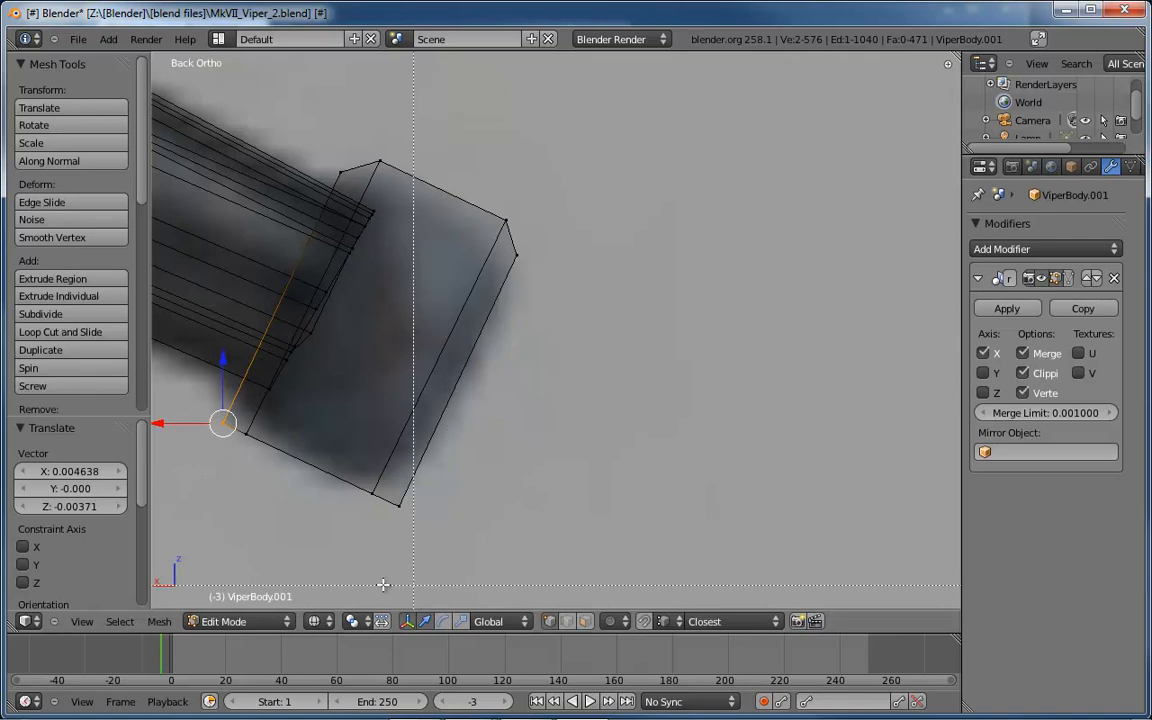
drag(420, 552, 378, 498)
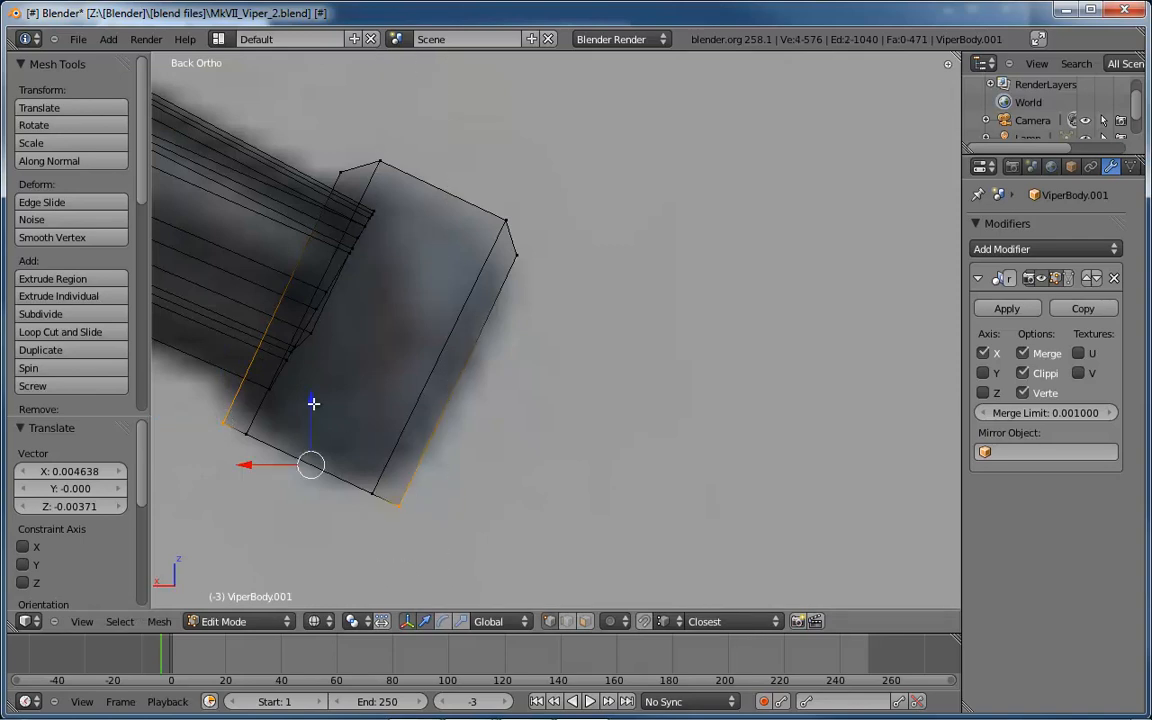
drag(314, 404, 314, 390)
drag(247, 450, 329, 427)
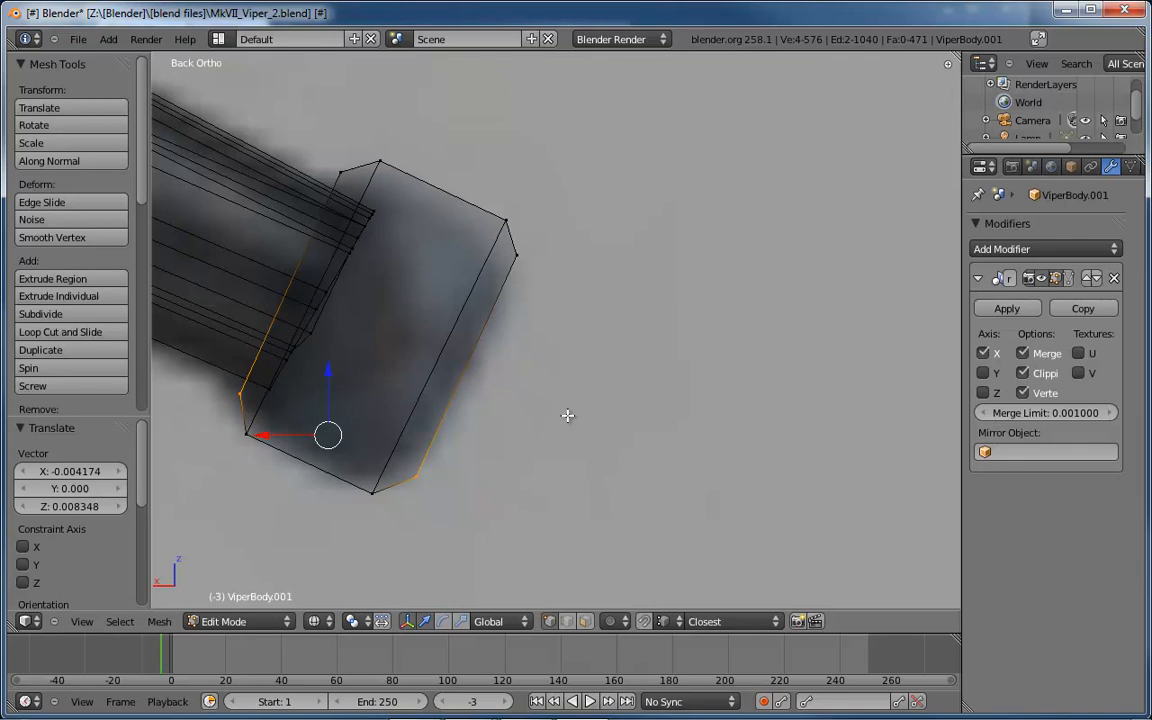
In the top view, expand the selection to the whole tip piece and move it about -0.069 along Y toward the wing's rear.
key(KP_7)
shift+middle_drag(617, 404, 558, 429)
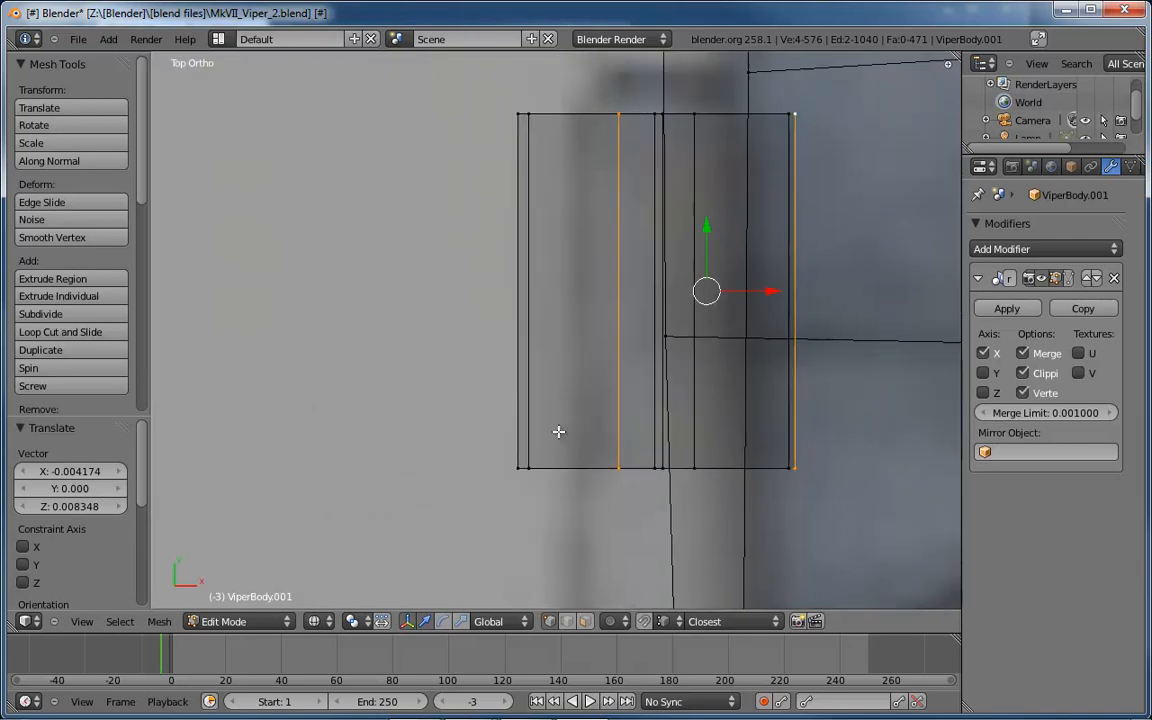
scroll(545, 440, down, 5)
scroll(531, 452, down, 5)
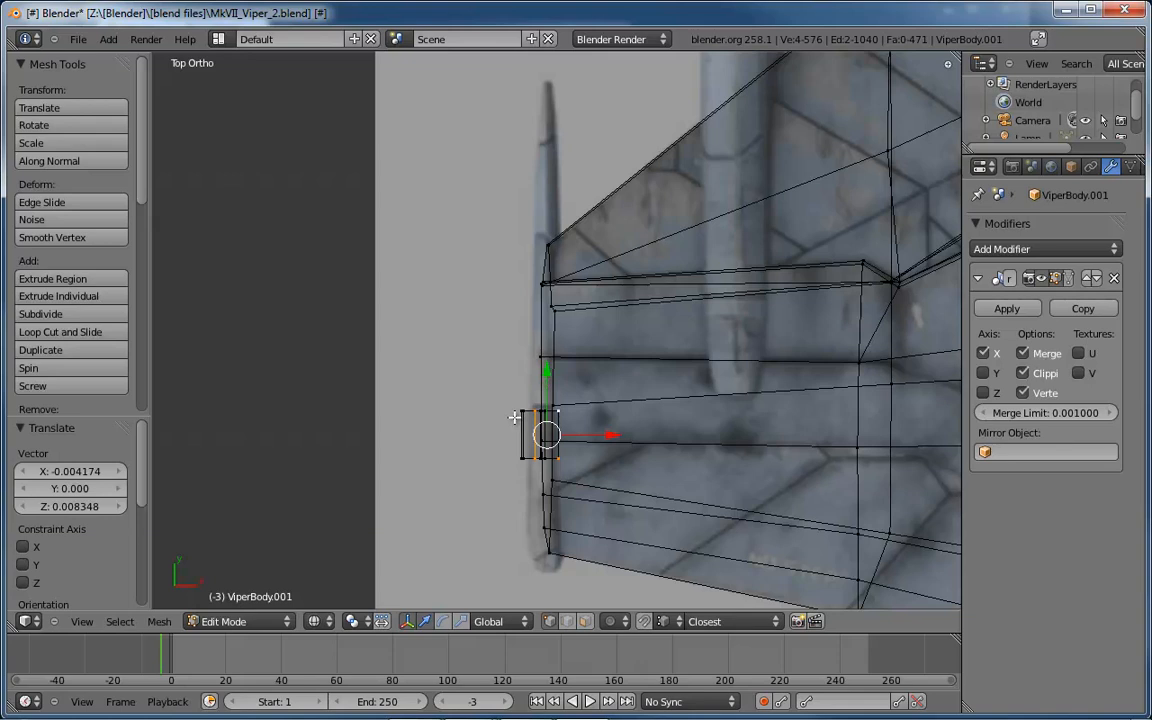
key(ctrl+KP_Add)
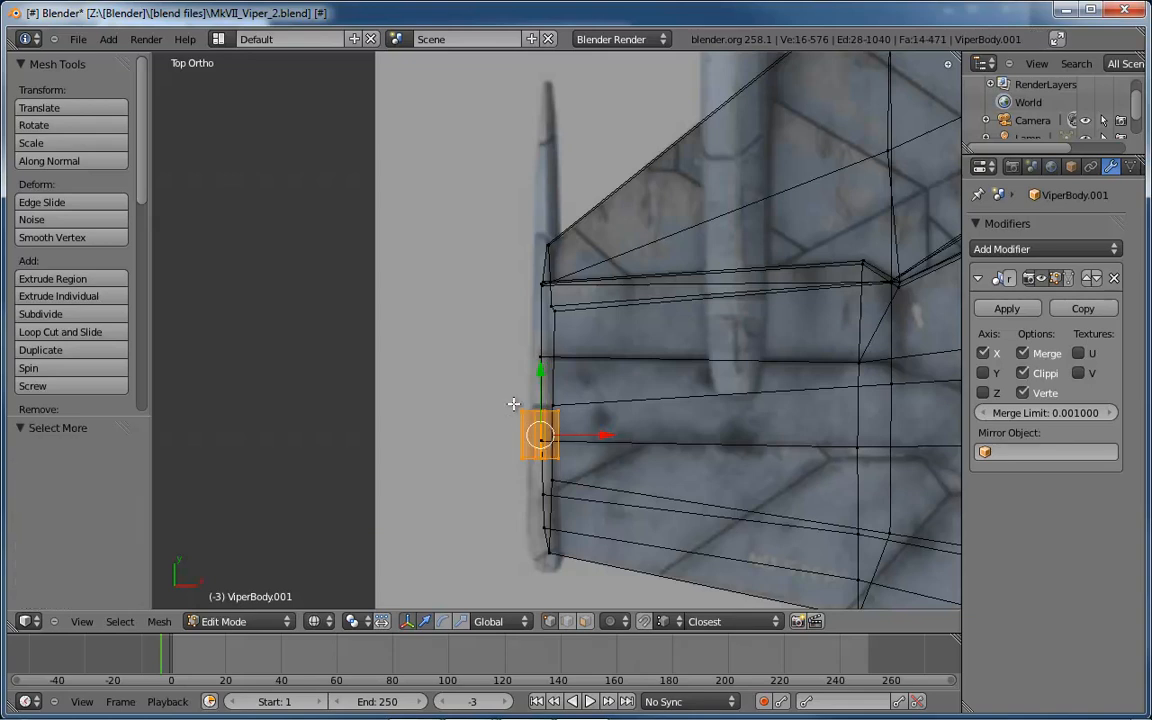
drag(540, 368, 542, 437)
scroll(534, 473, up, 2)
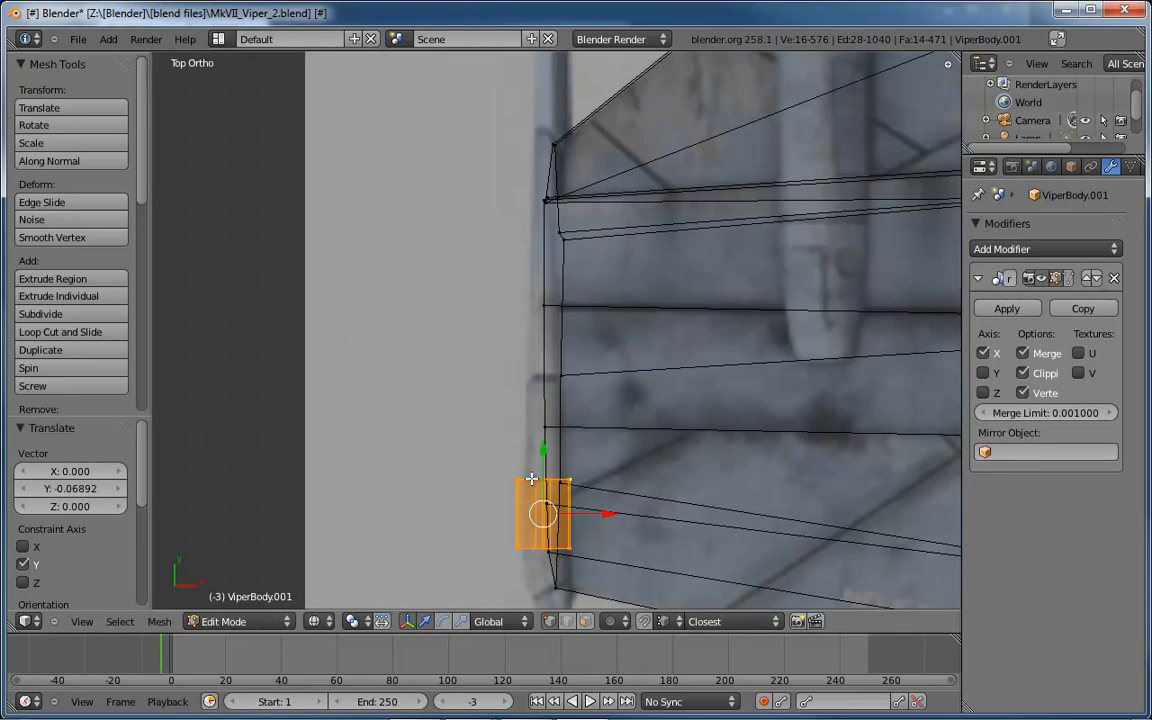
key(a)
key(ctrl+Tab)
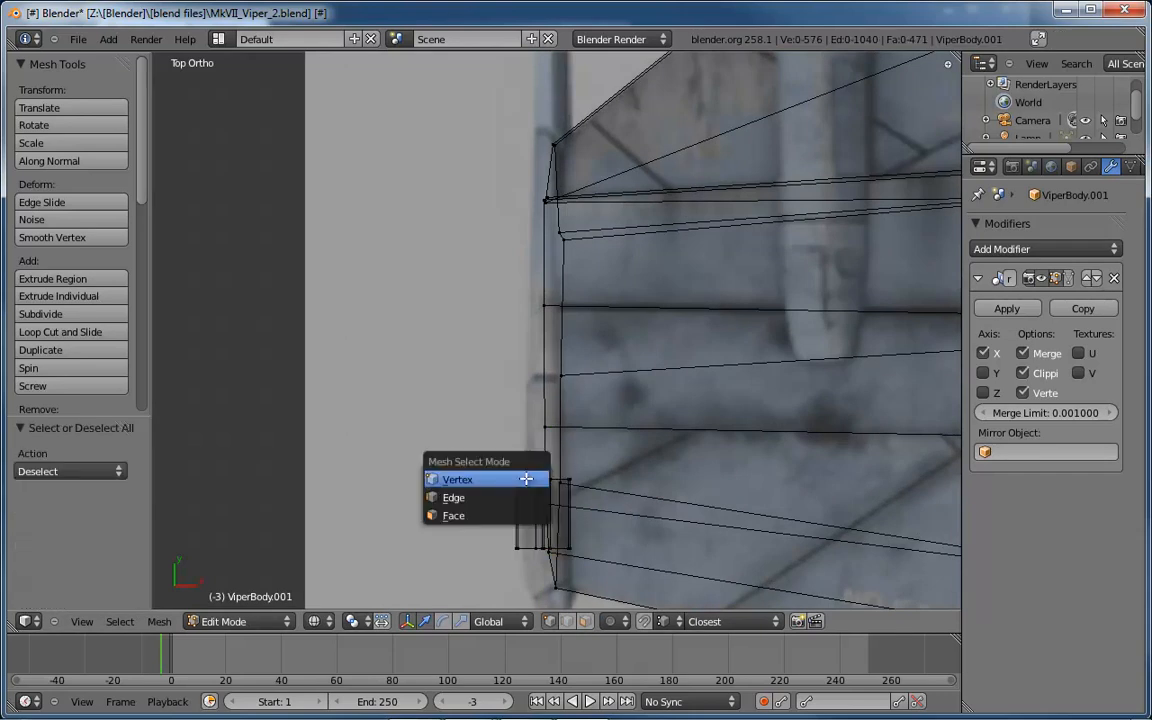
key(e)
alt+right_click(526, 480)
In face selection mode, select the three faces of the tip piece's front end and move them 1.530 along Y in the top view.
middle_drag(432, 503, 568, 441)
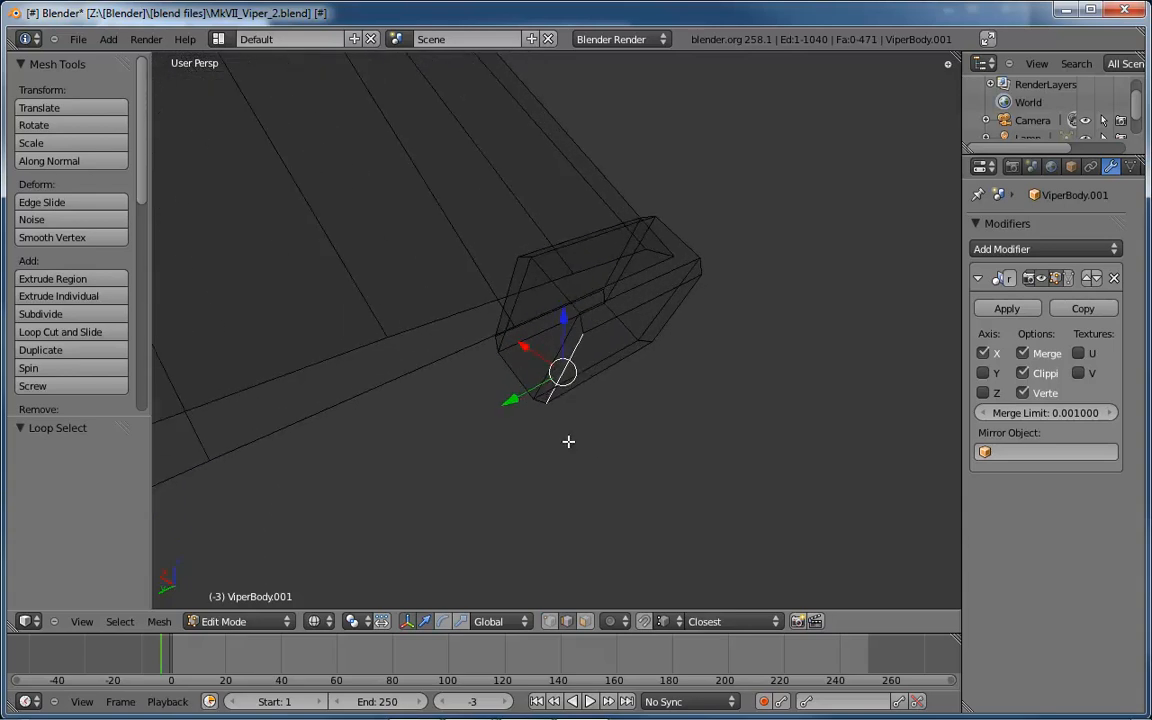
key(ctrl+Tab)
key(3)
right_click(537, 329)
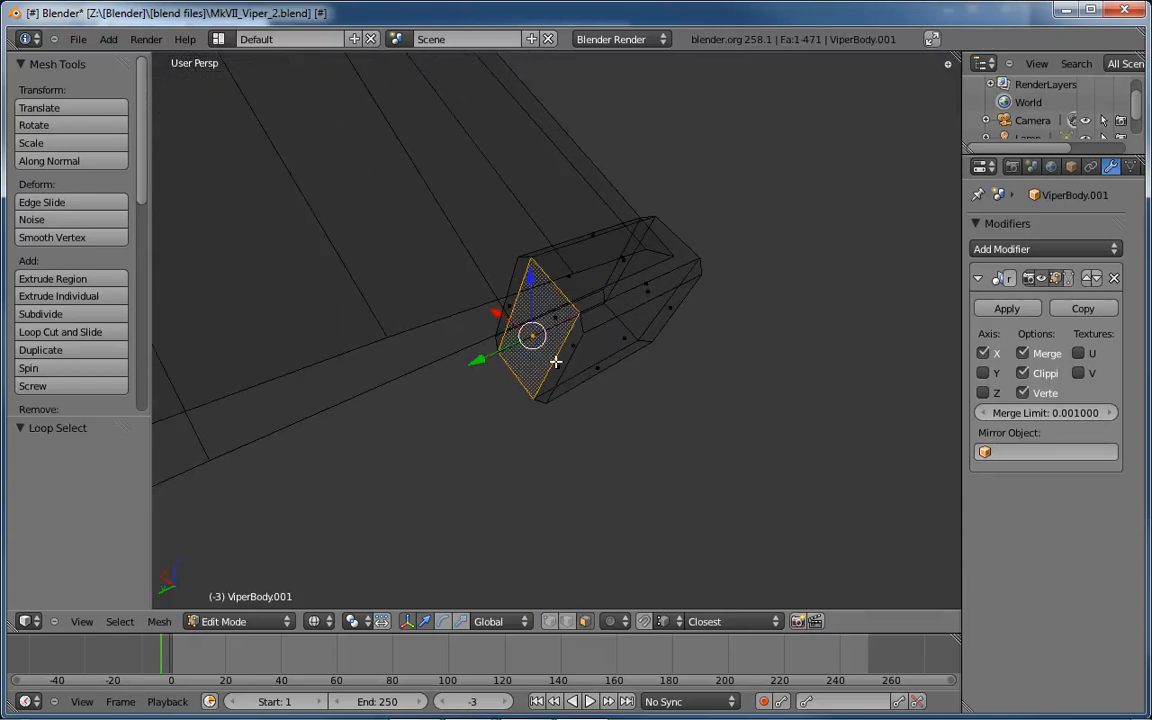
shift+right_click(556, 360)
shift+right_click(507, 303)
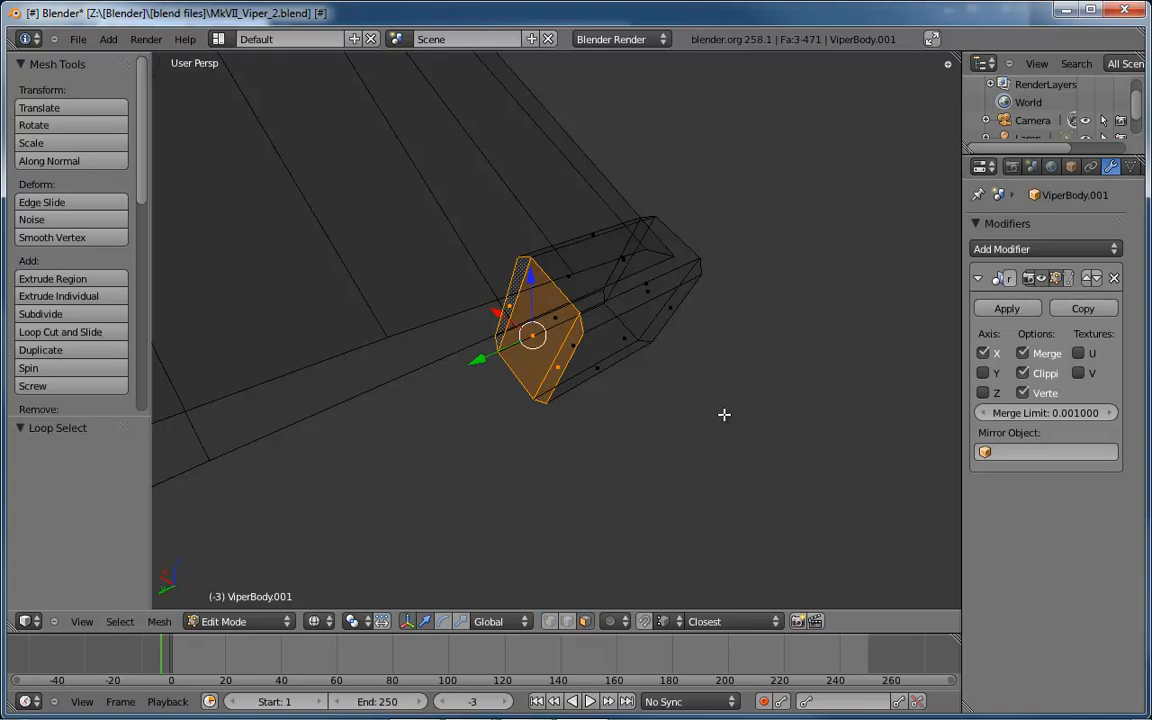
middle_drag(725, 417, 544, 427)
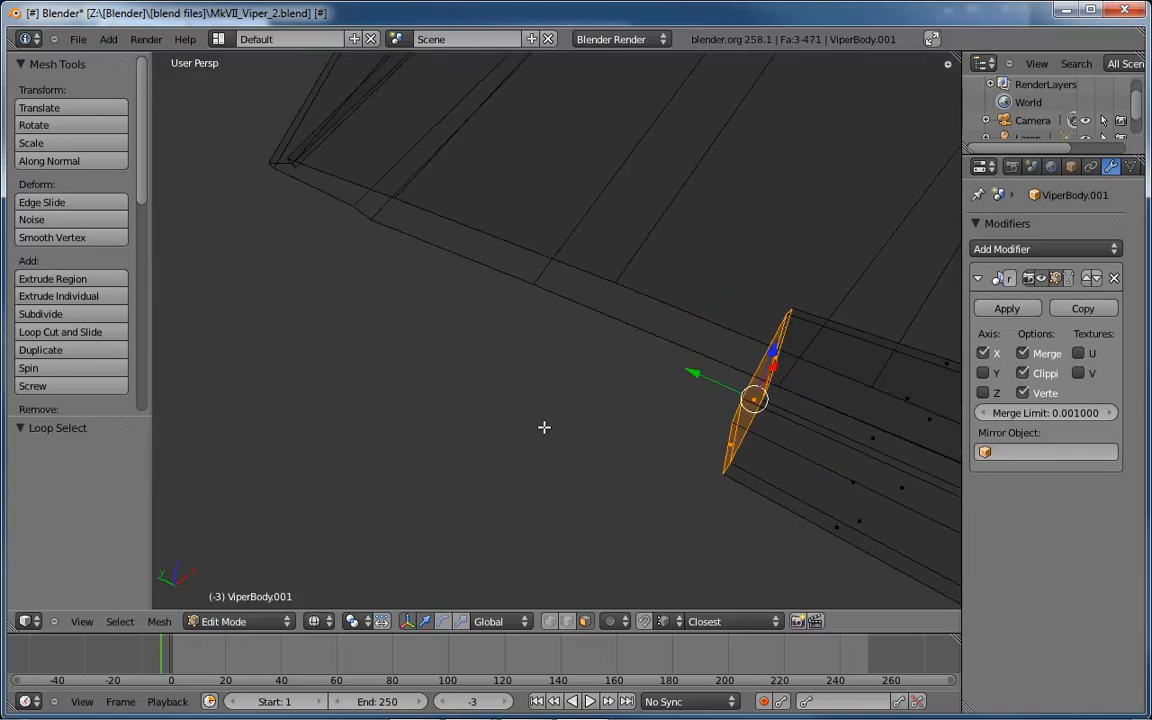
key(KP_7)
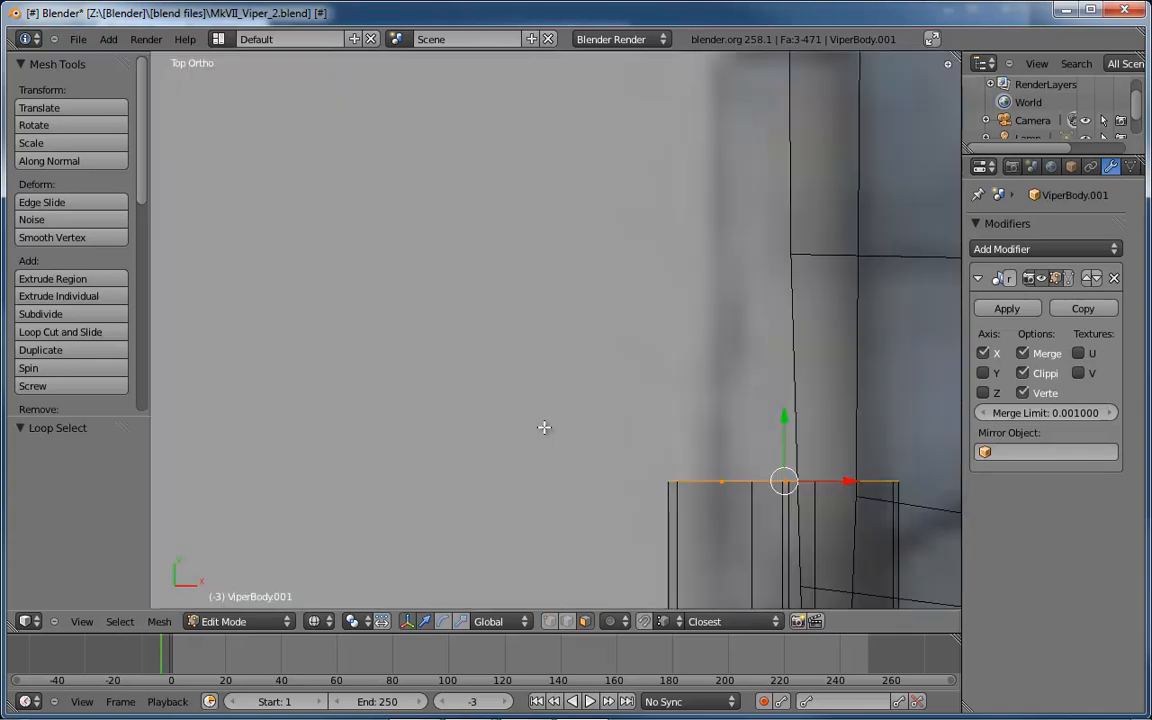
shift+middle_drag(591, 319, 337, 422)
scroll(351, 406, down, 5)
scroll(353, 406, down, 1)
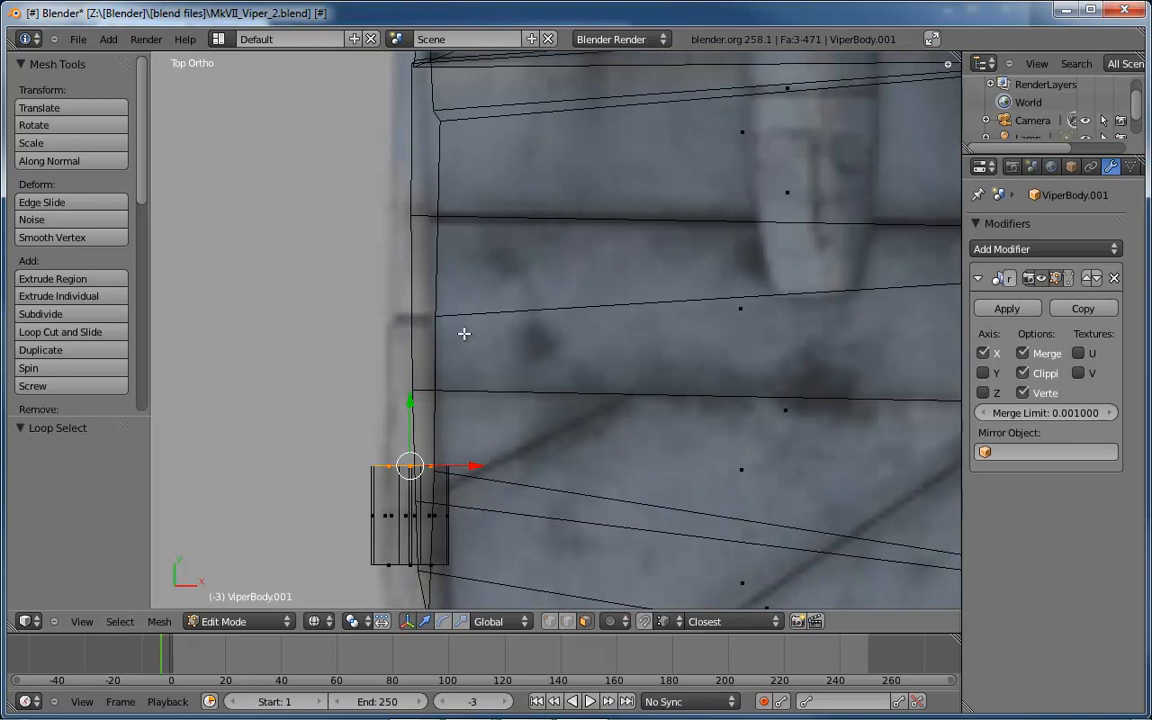
scroll(463, 334, down, 5)
shift+middle_drag(550, 309, 601, 466)
drag(493, 480, 498, 146)
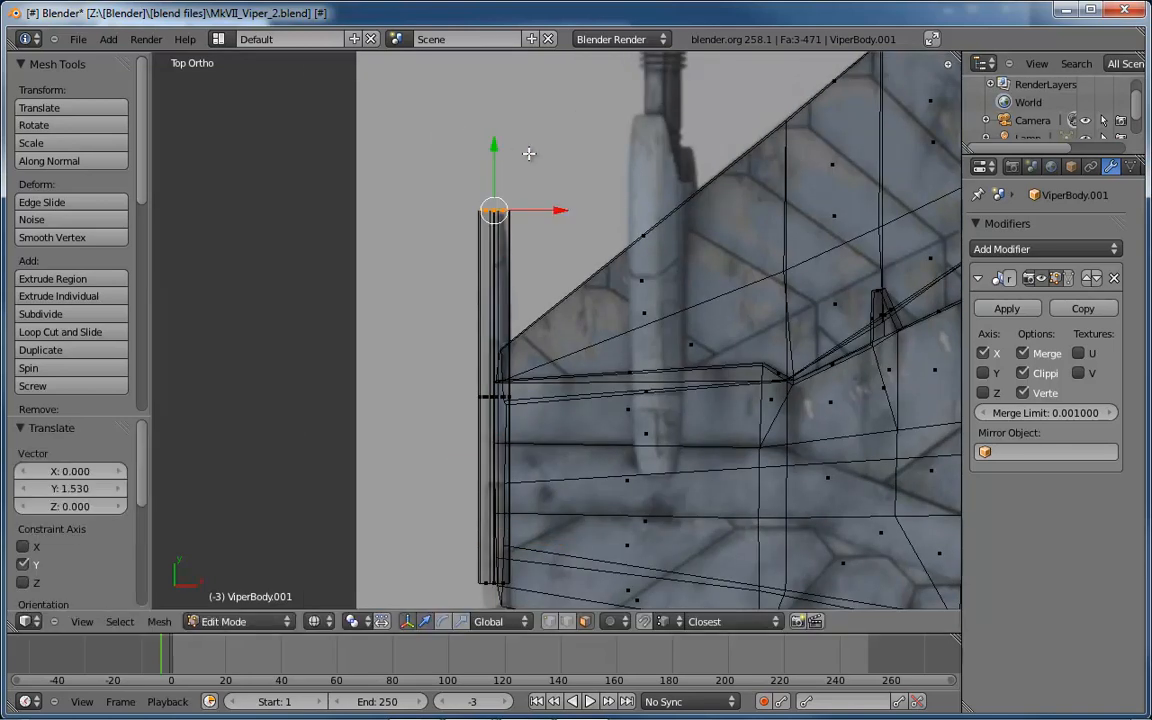
Scale the front end faces to about 0.257, then move them about 0.025 along X and -0.017 along Y to match the reference tip.
key(s)
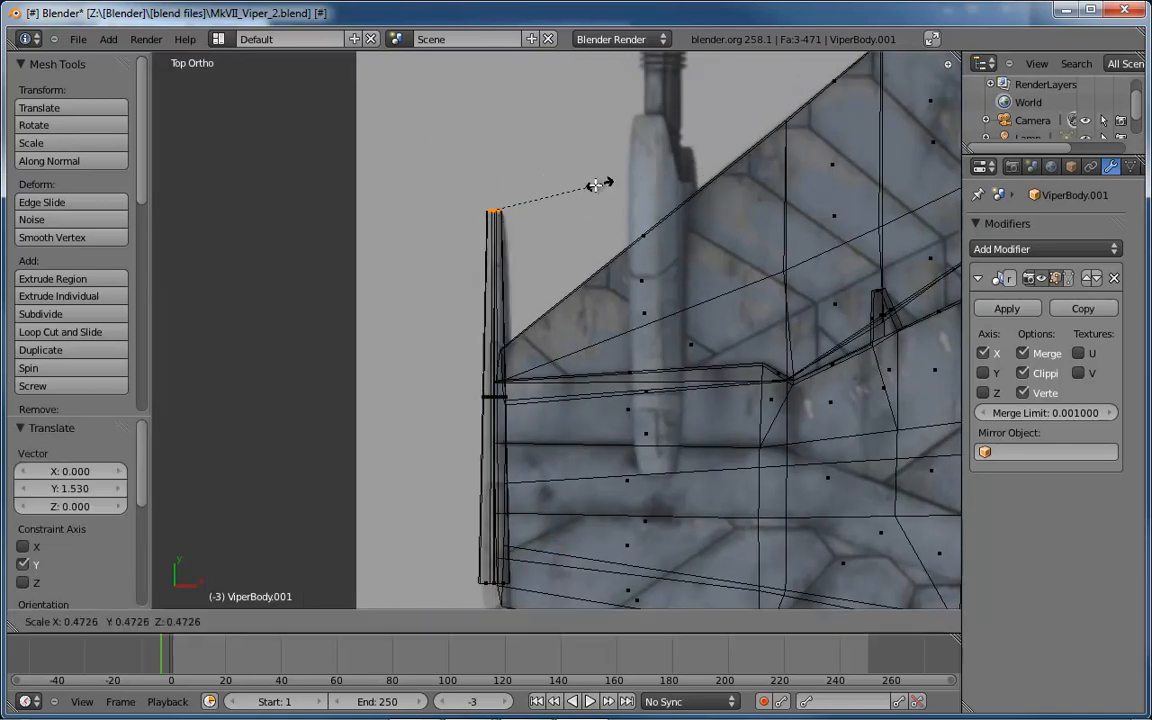
click(555, 198)
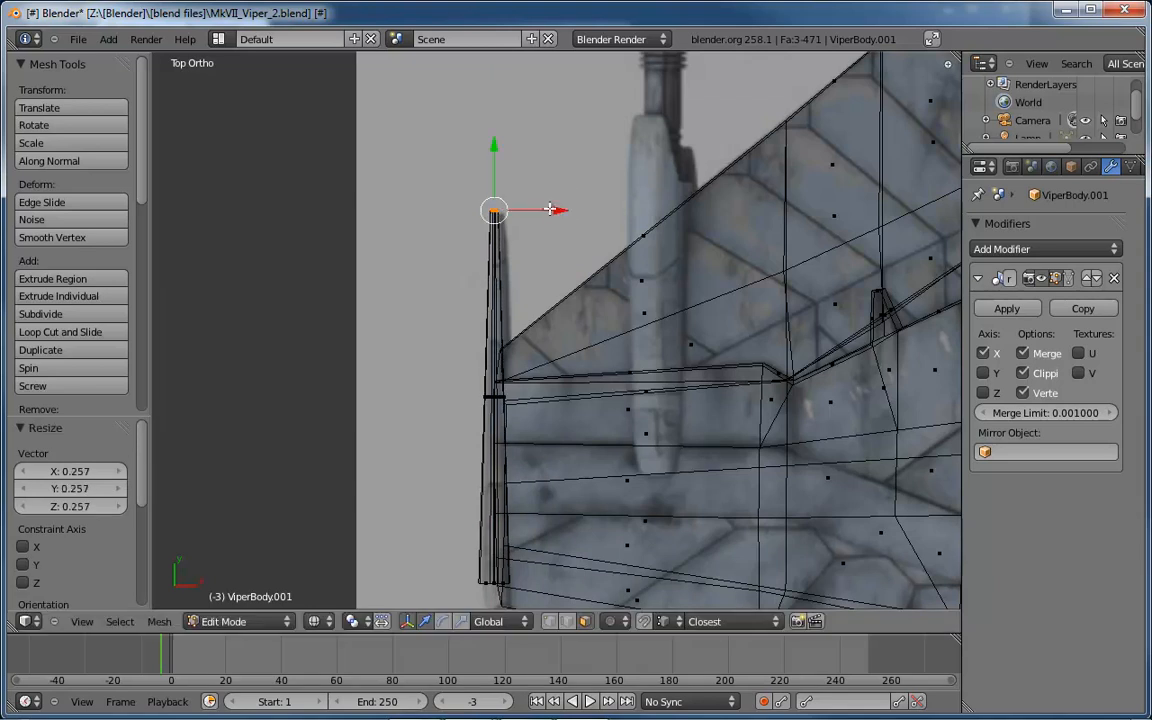
key(g)
key(x)
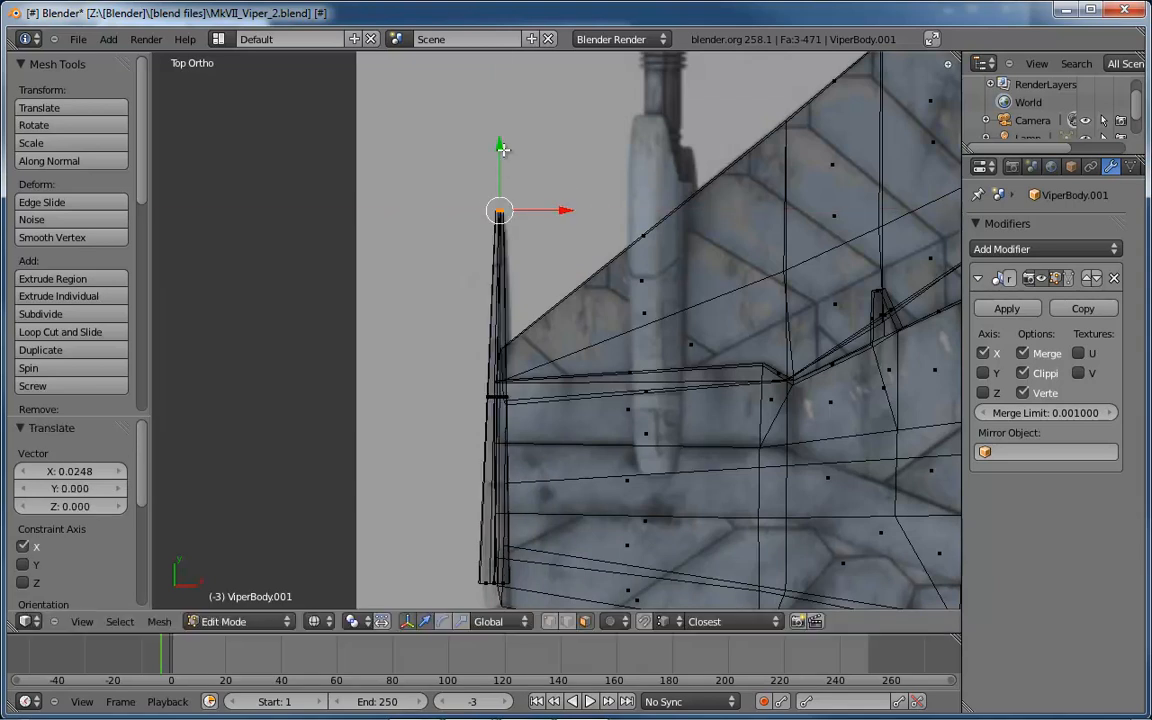
drag(503, 150, 503, 153)
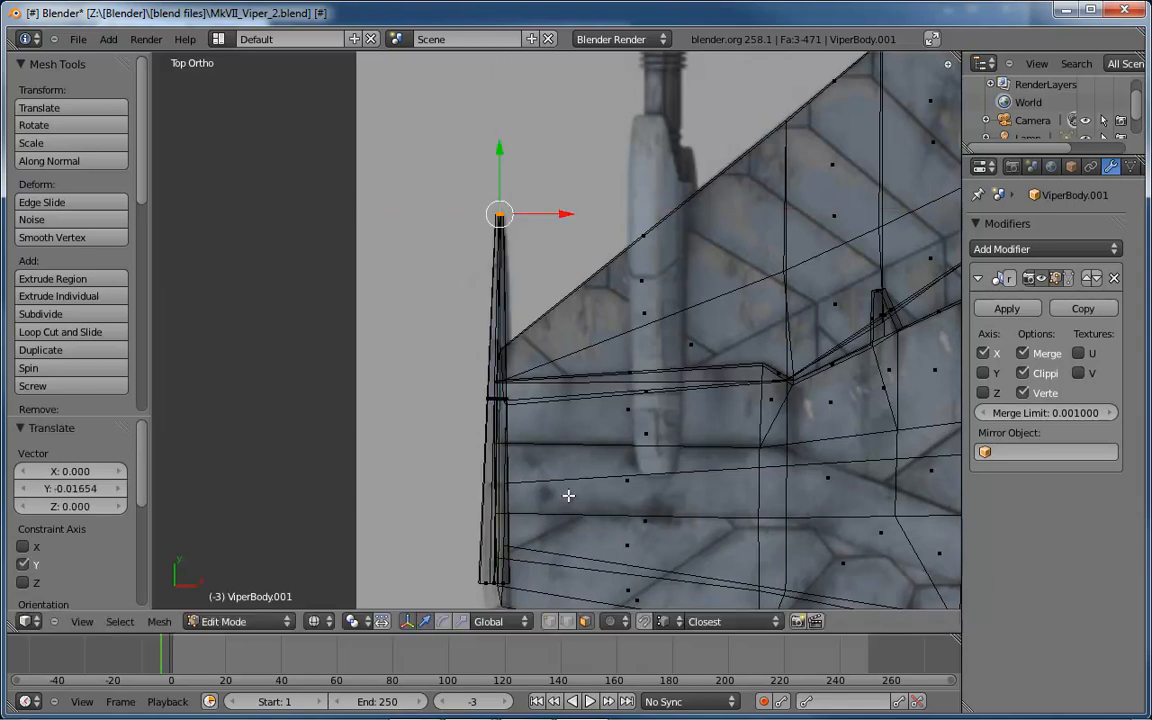
In solid shading, select the three faces of the wing tip piece's rear end.
mouse_move(566, 491)
middle_down()
mouse_move(625, 398)
mouse_move(738, 275)
mouse_move(838, 239)
mouse_move(928, 273)
mouse_move(704, 324)
mouse_move(723, 319)
mouse_move(694, 338)
mouse_move(516, 298)
middle_up()
key(z)
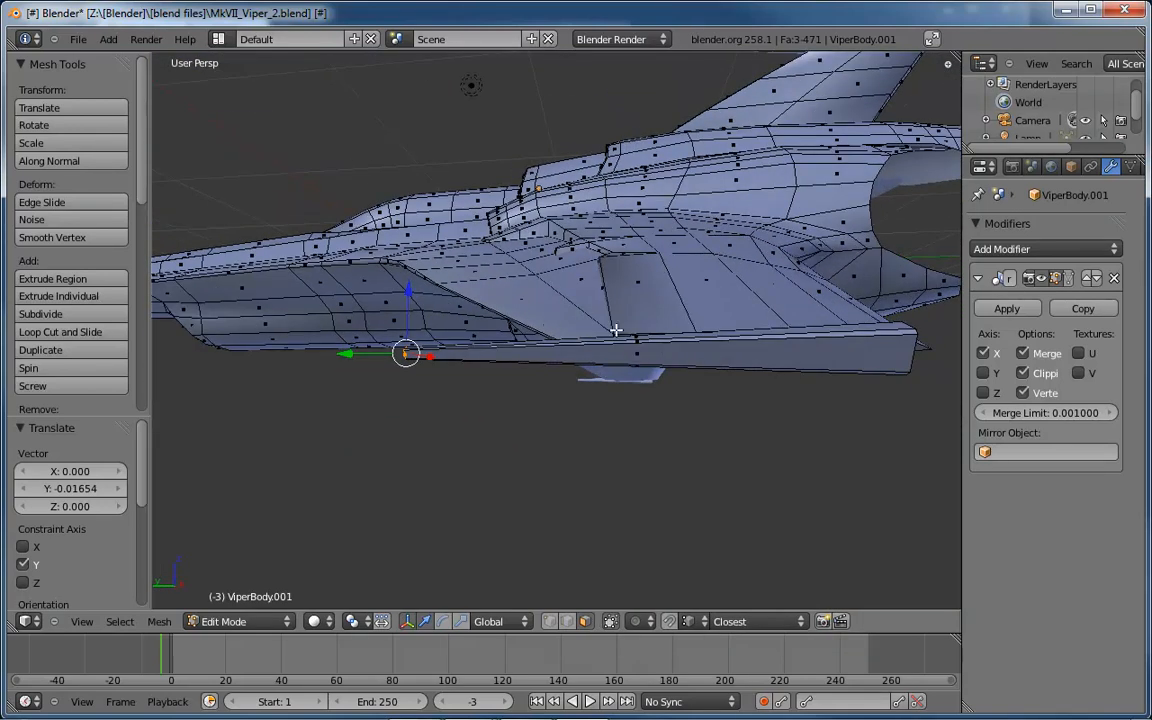
middle_drag(773, 329, 593, 409)
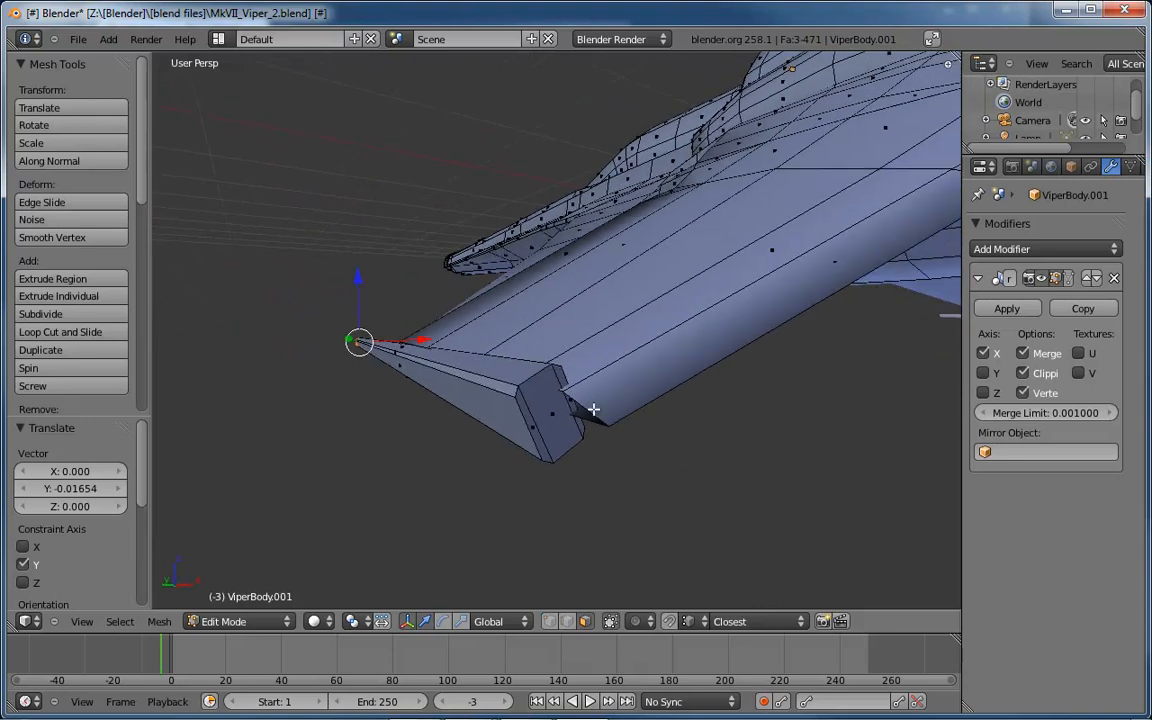
right_click(568, 405)
shift+right_click(552, 416)
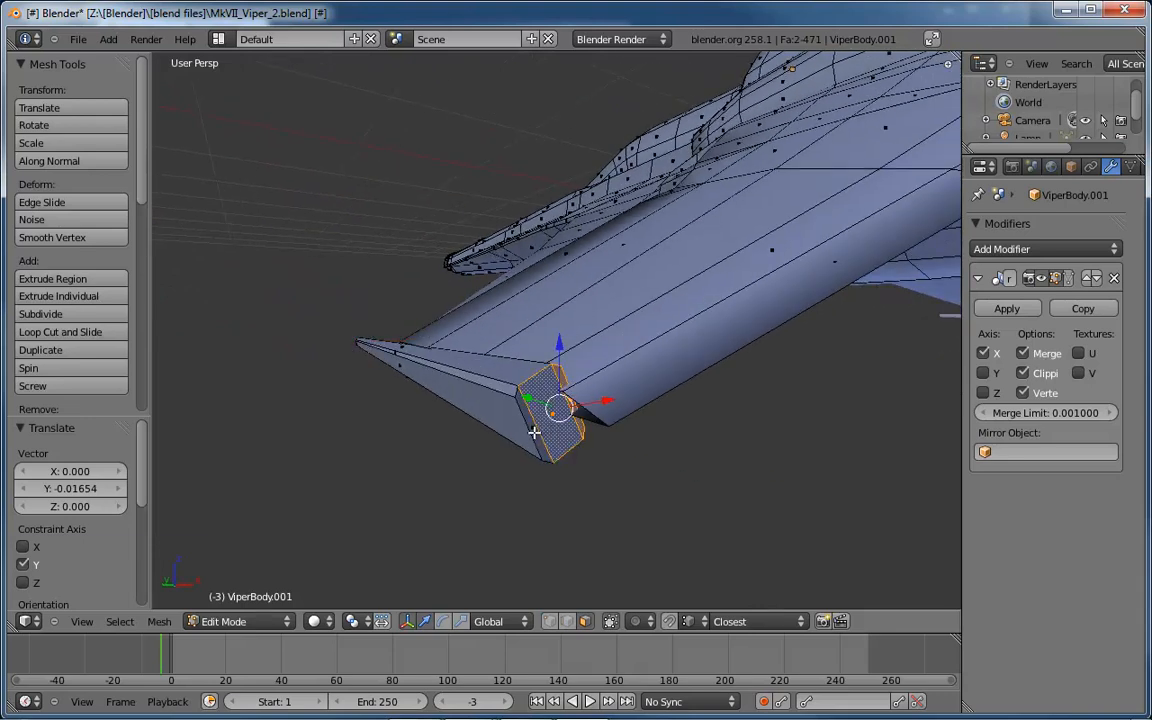
shift+right_click(534, 432)
Against the left and back reference images, move the rear end faces -0.0299 along Z, then 0.0199 along Z.
middle_drag(585, 437, 622, 431)
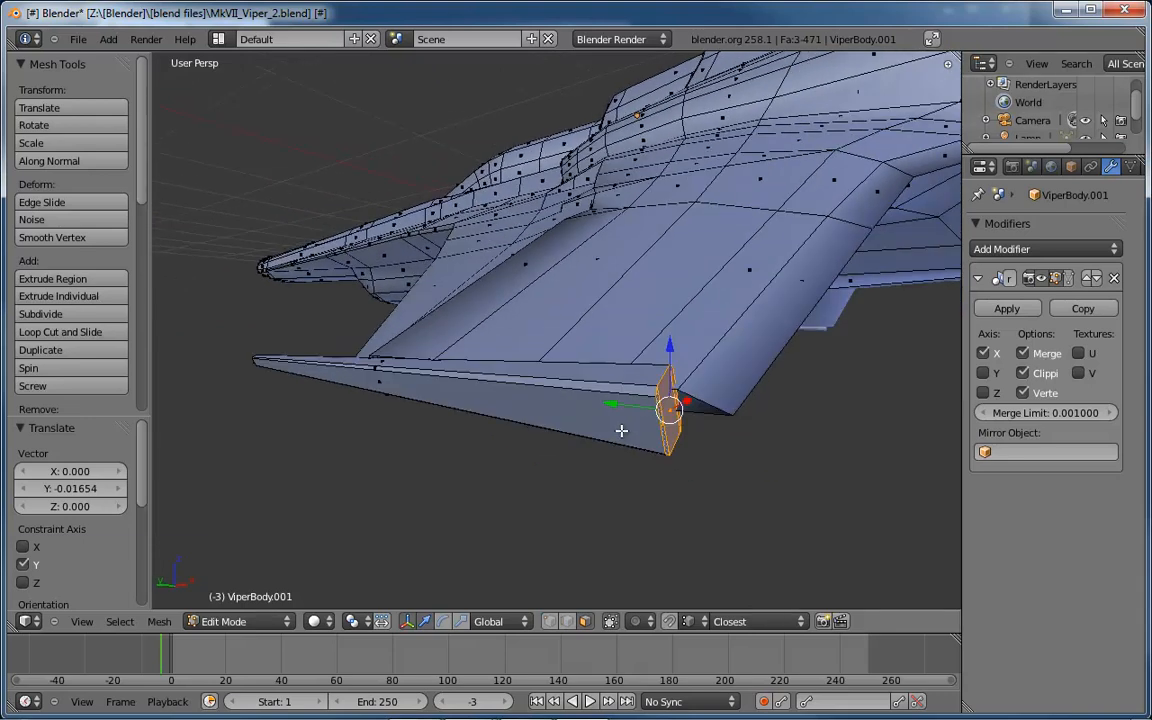
key(KP_3)
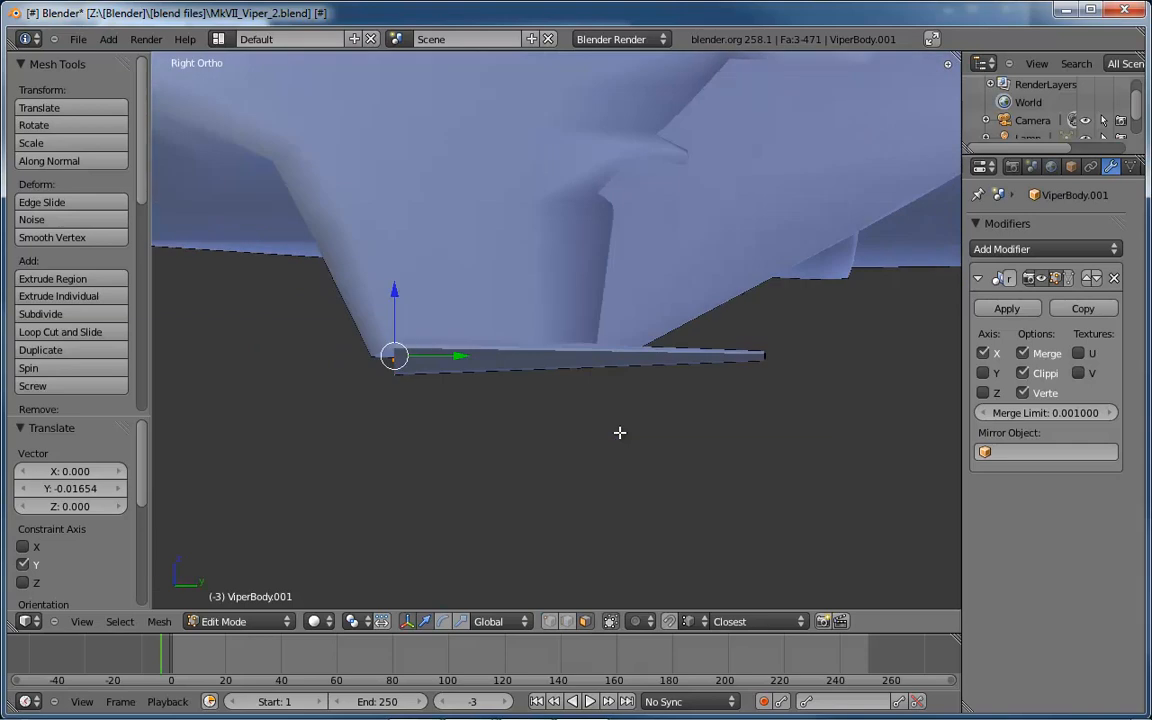
key(ctrl+KP_3)
key(z)
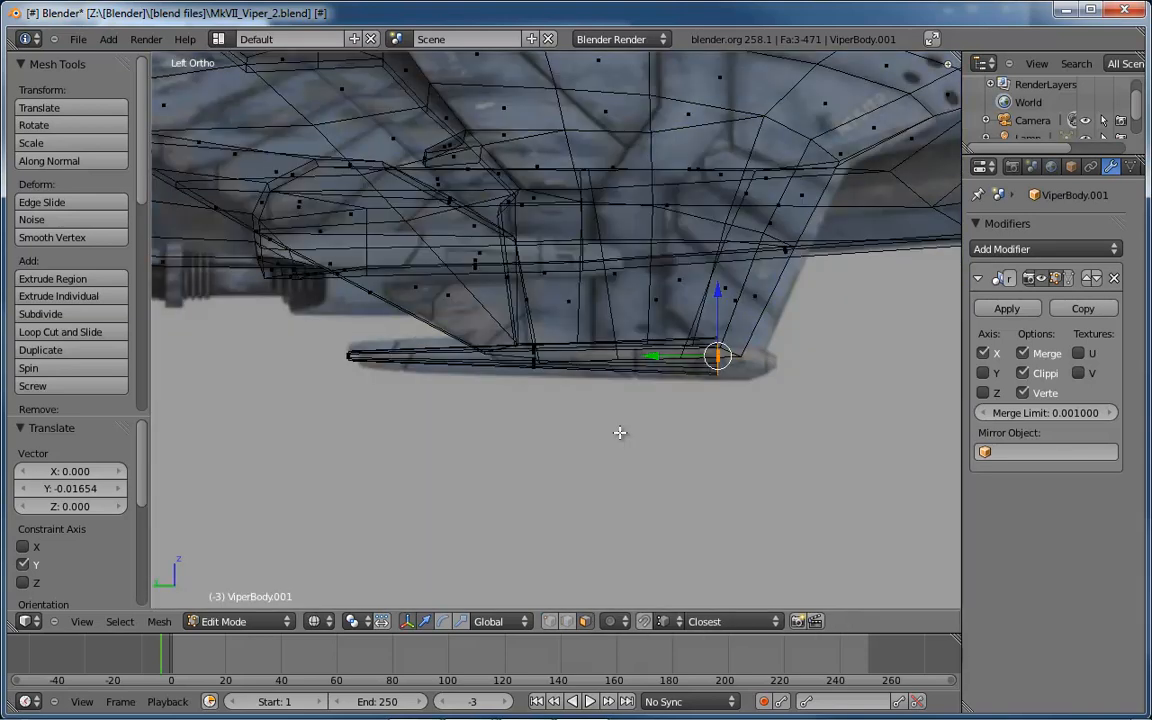
scroll(784, 398, up, 4)
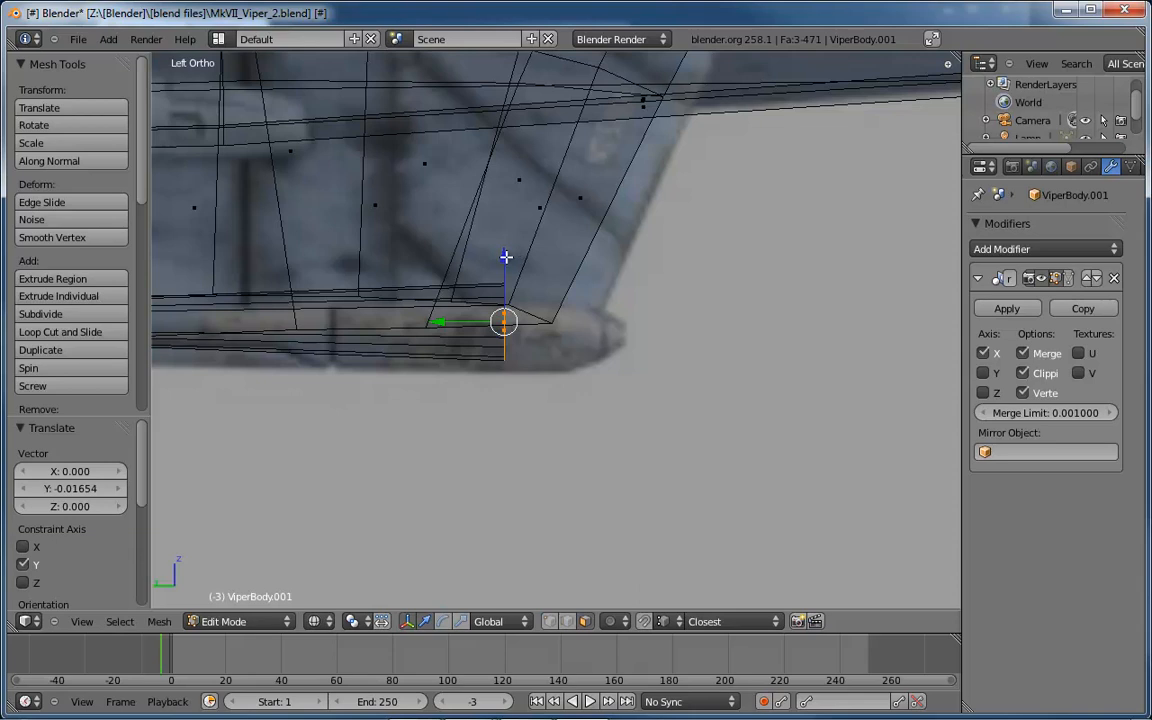
drag(506, 257, 505, 270)
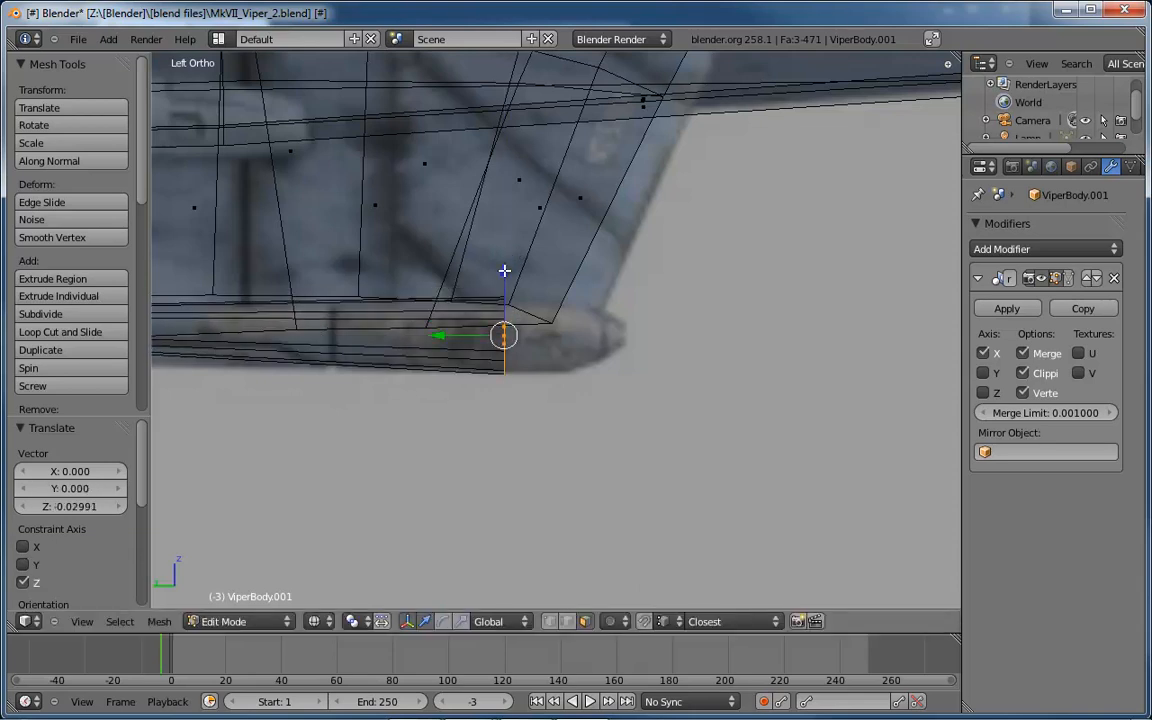
key(ctrl+KP_1)
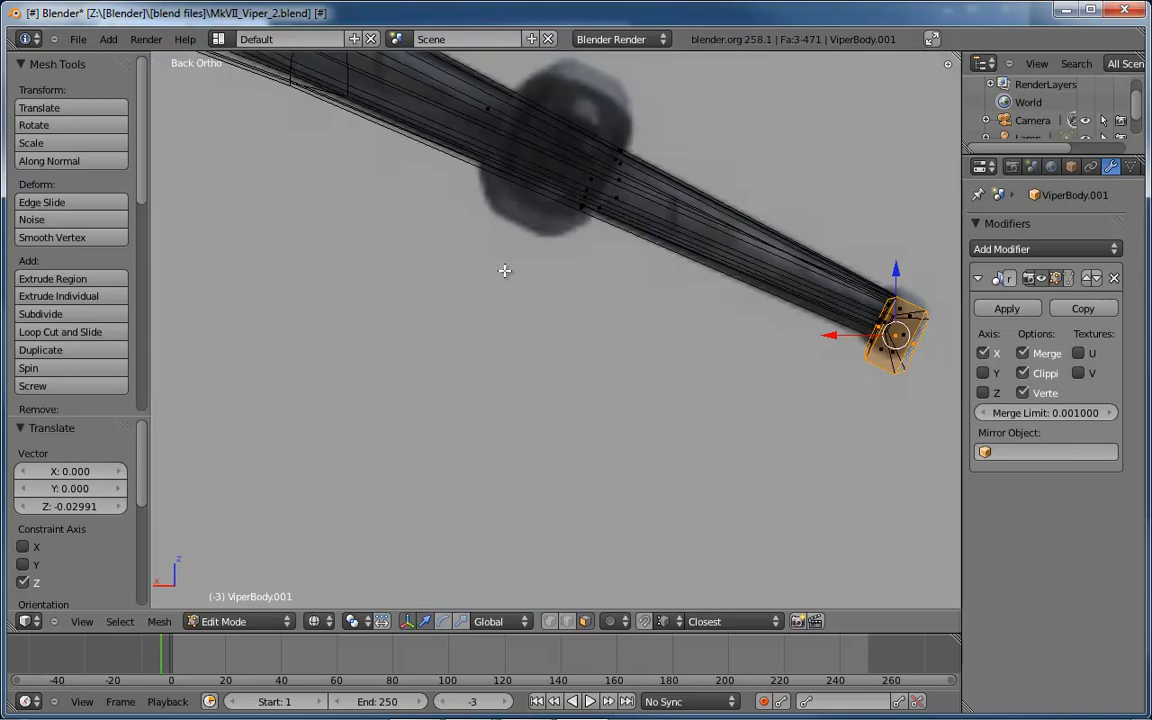
drag(899, 270, 902, 261)
In the left view, extrude the rear end faces -0.273 along Y and scale them to 0.338 to taper the tail.
key(KP_3)
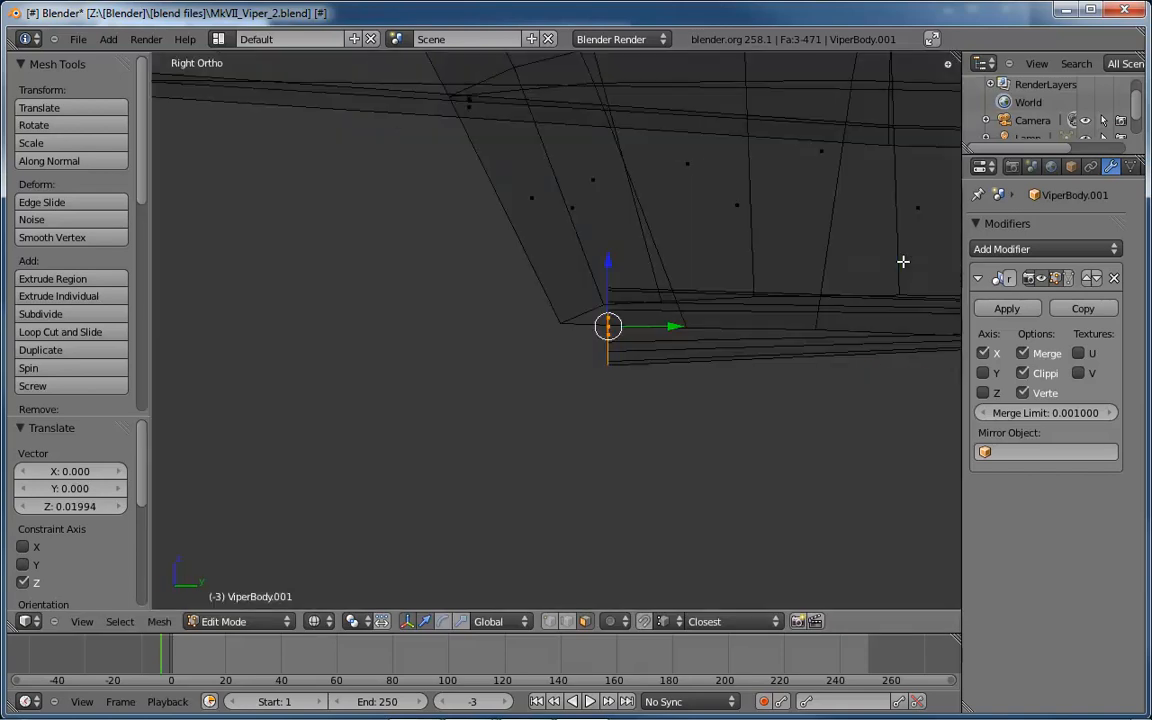
key(ctrl+KP_3)
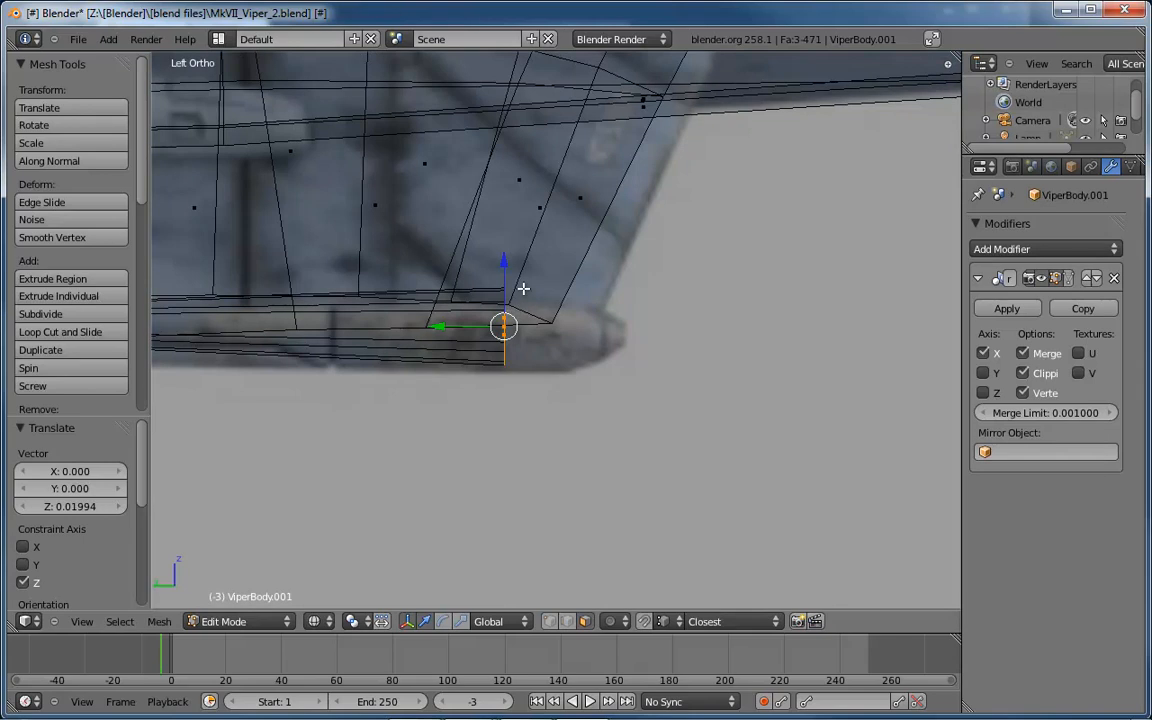
key(e)
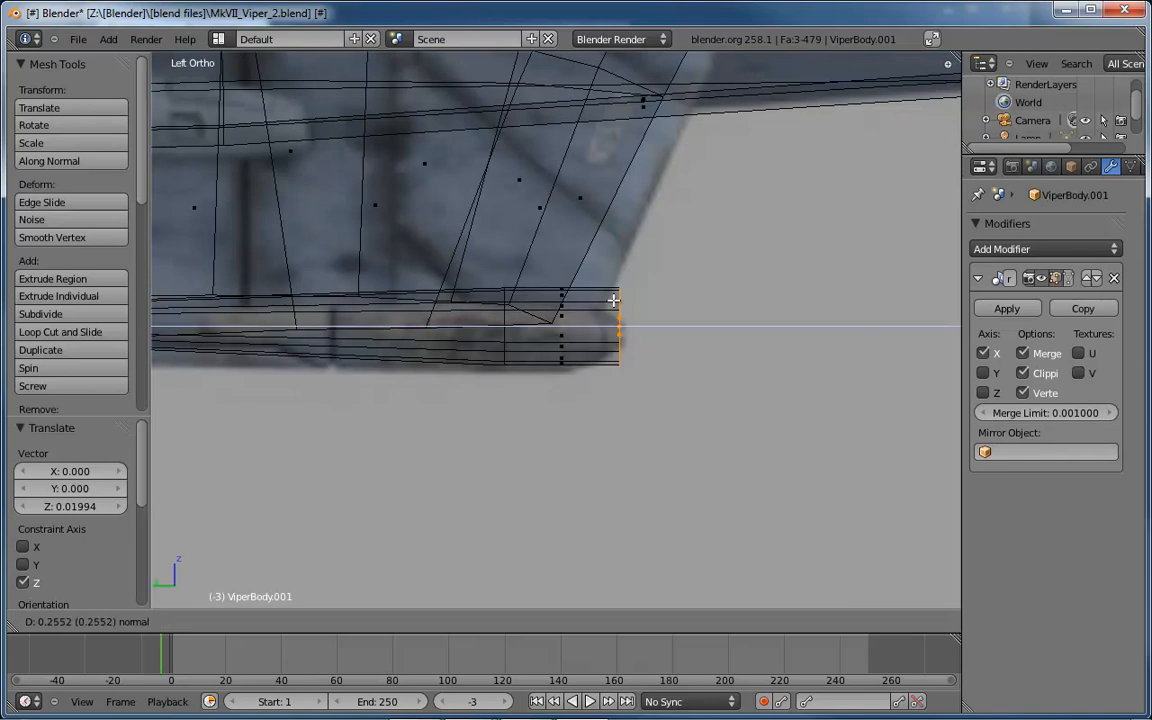
click(622, 307)
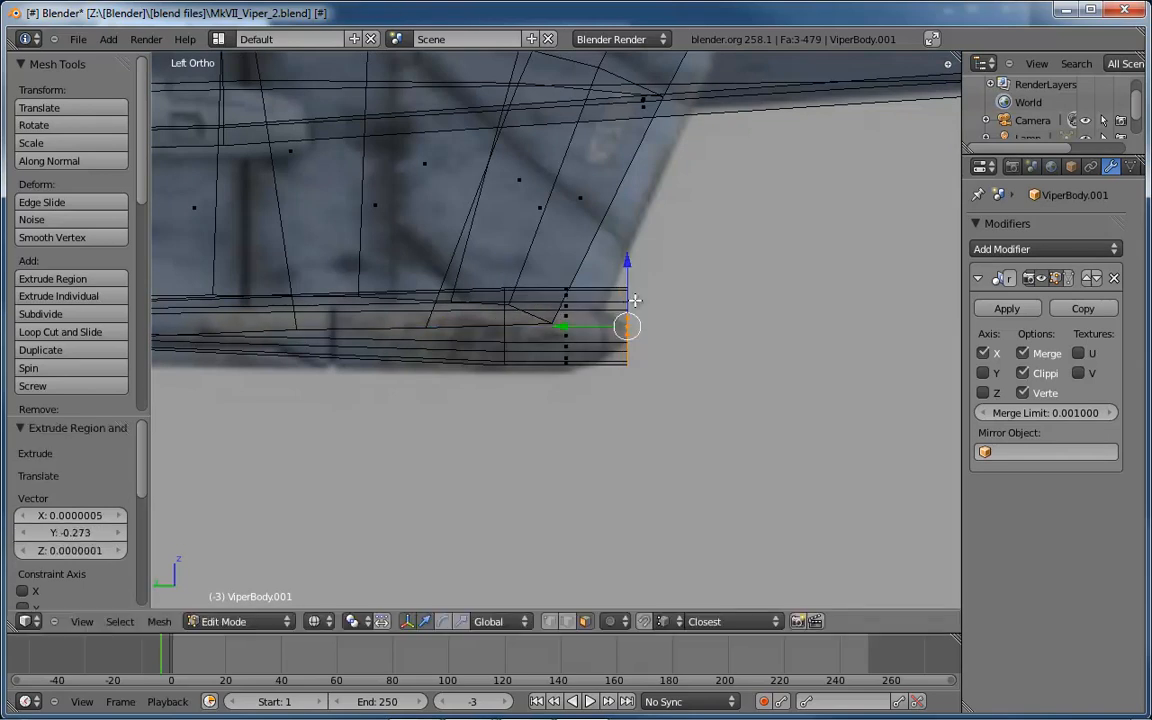
key(s)
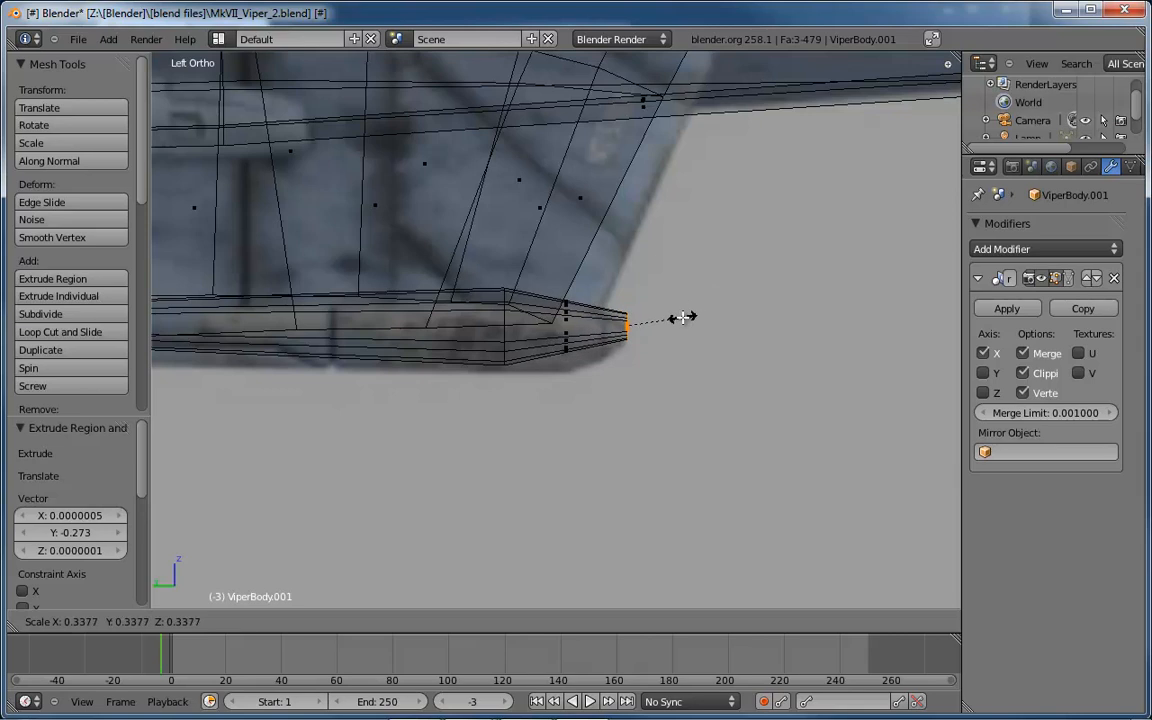
click(683, 317)
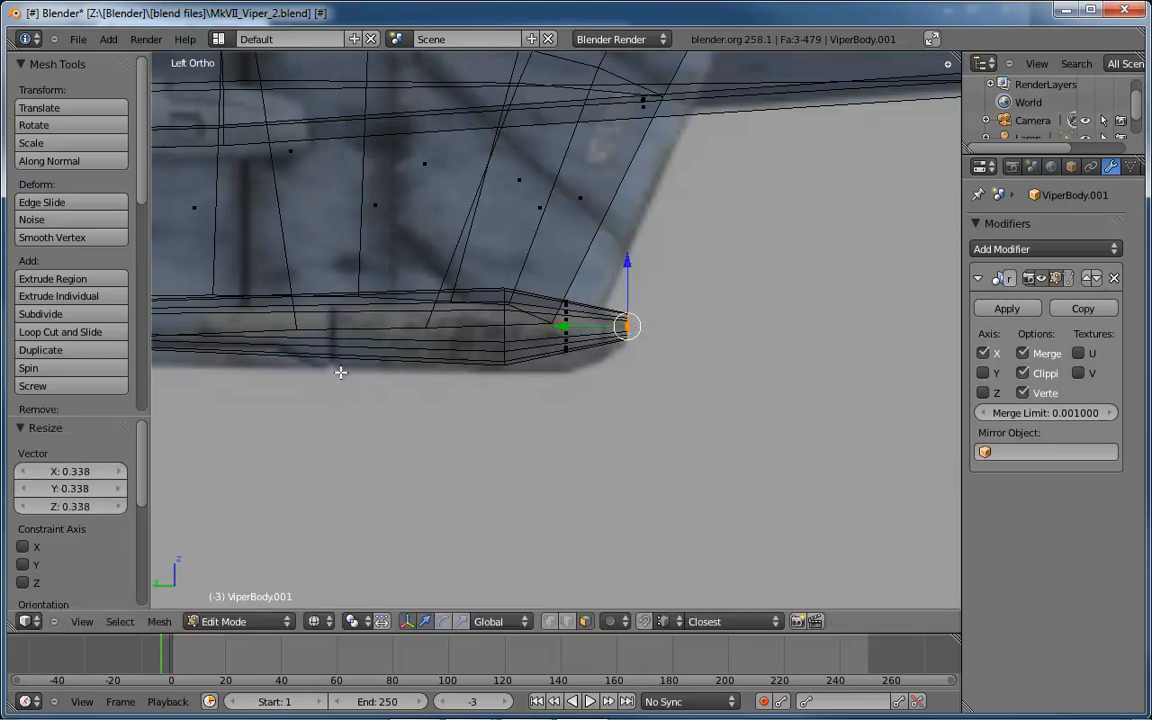
Examine the wing tip piece's front end and overall outline against the left side reference image.
shift+middle_drag(358, 371, 848, 348)
shift+middle_drag(474, 341, 558, 341)
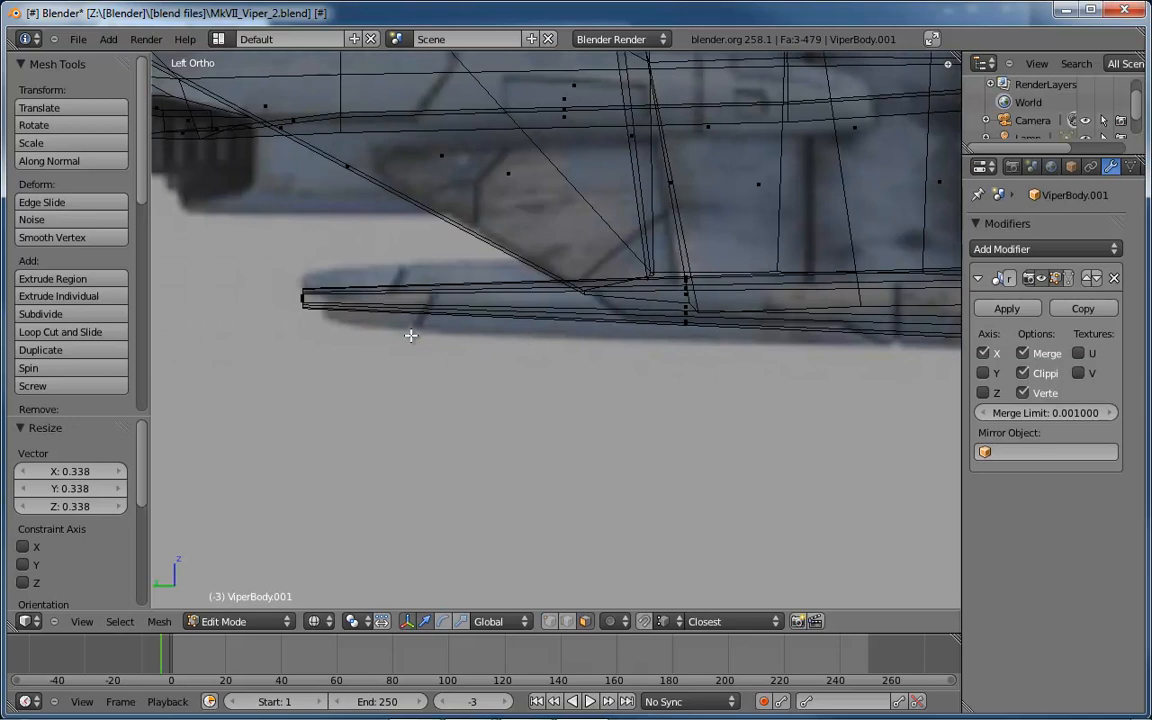
middle_drag(455, 360, 488, 352)
scroll(488, 352, down, 4)
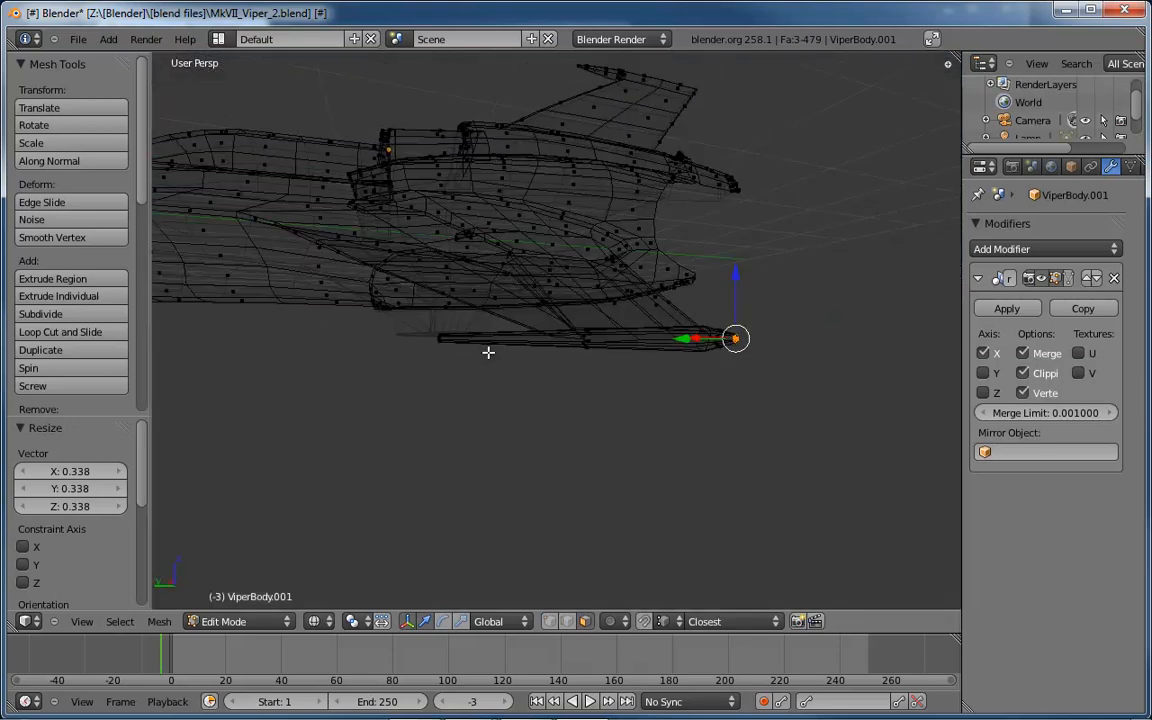
key(KP_3)
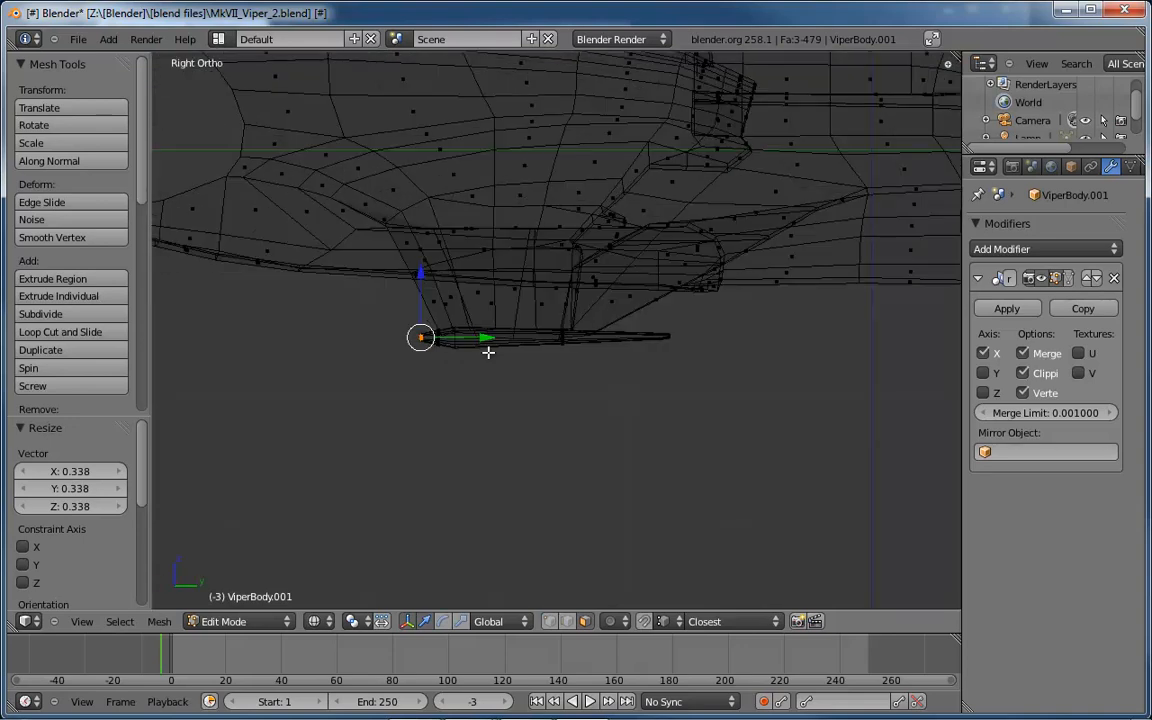
key(ctrl+KP_3)
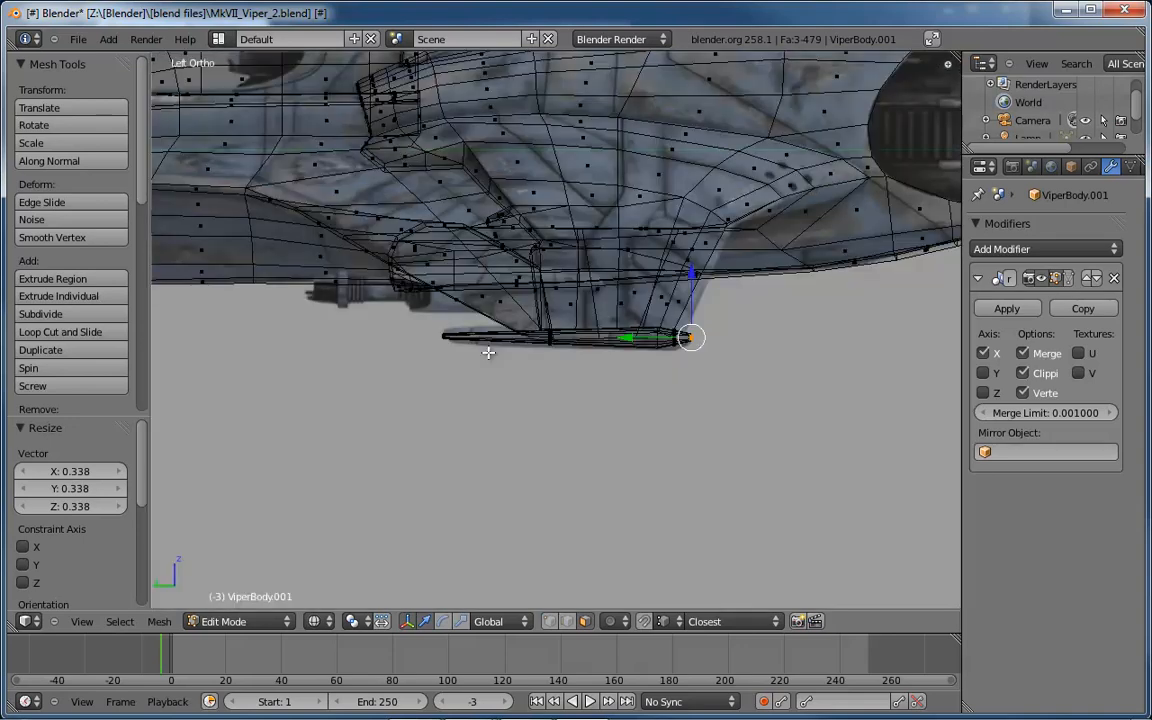
scroll(488, 352, down, 4)
scroll(488, 352, up, 6)
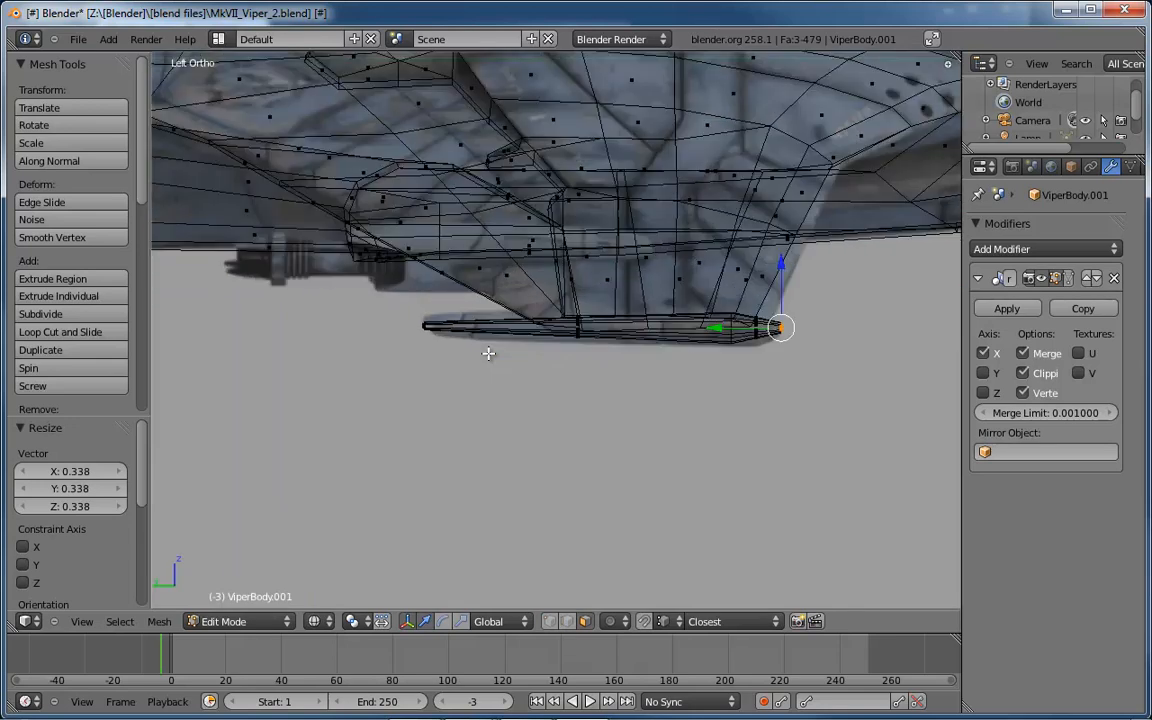
scroll(488, 352, up, 3)
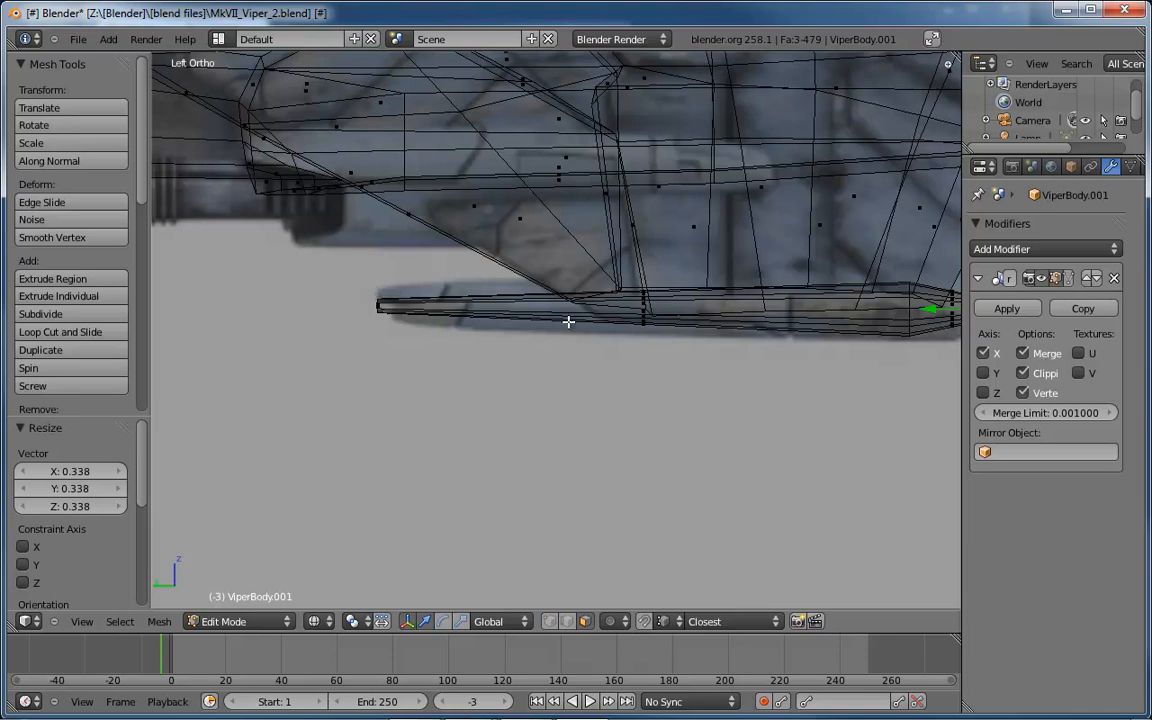
Add a lengthwise loop cut around the middle of the wing tip piece.
shift+middle_drag(788, 334, 573, 399)
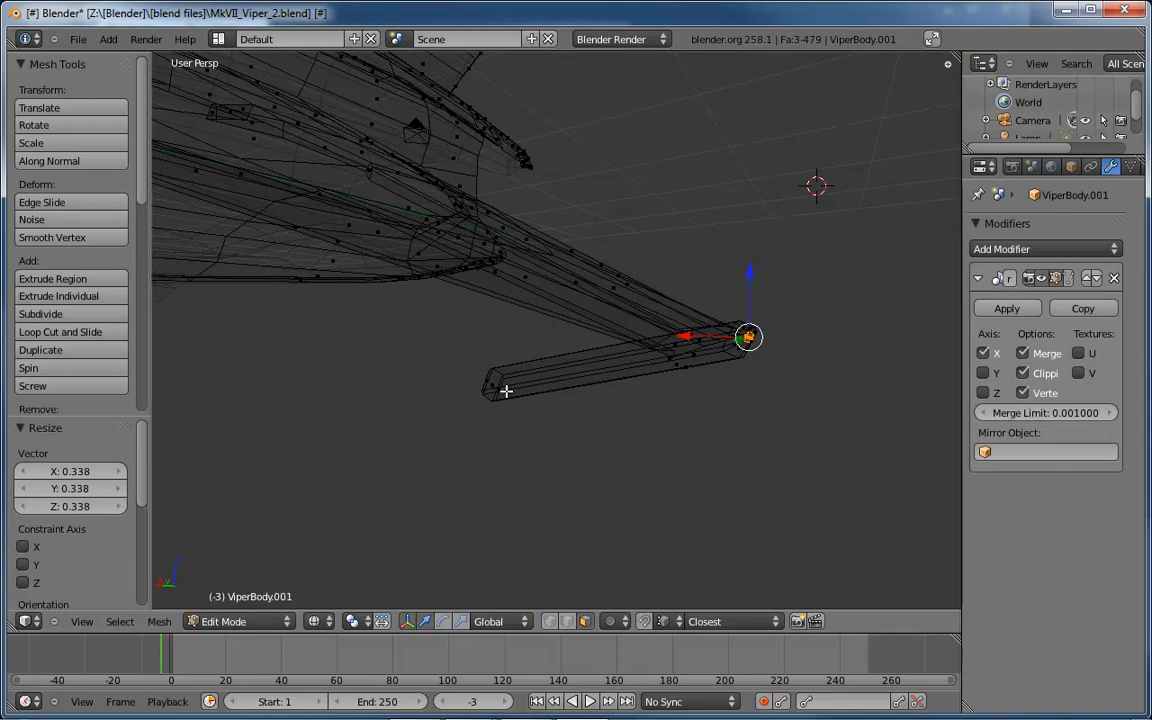
middle_drag(505, 391, 505, 391)
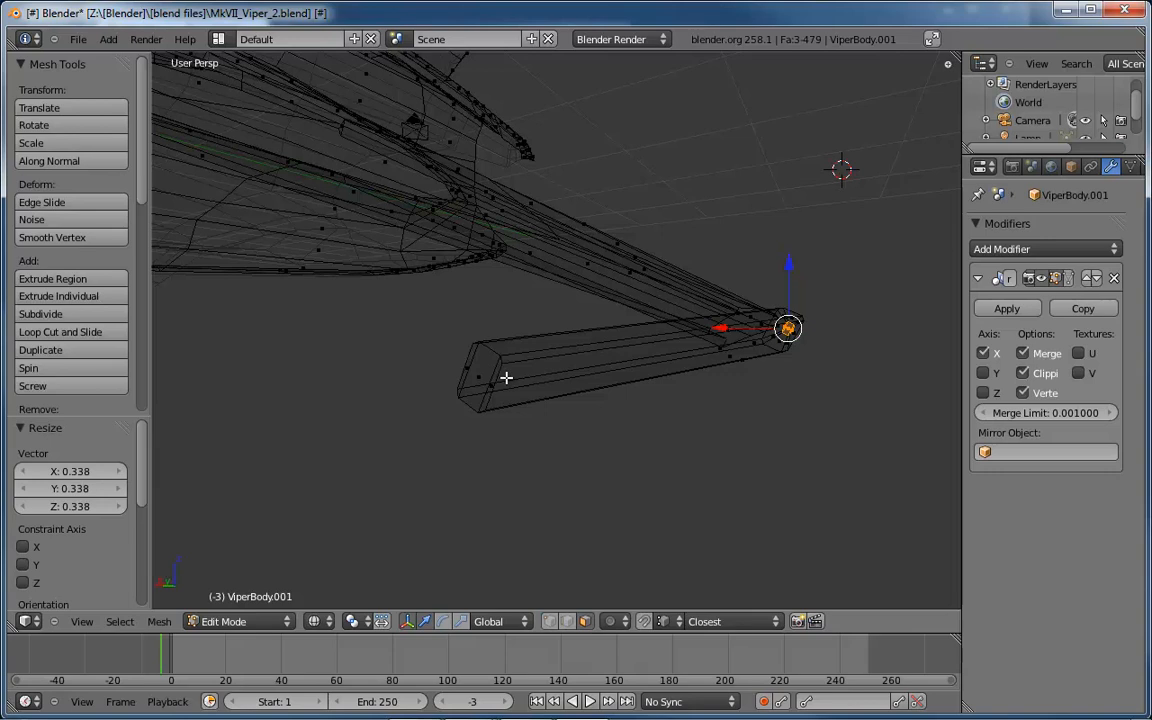
key(ctrl+r)
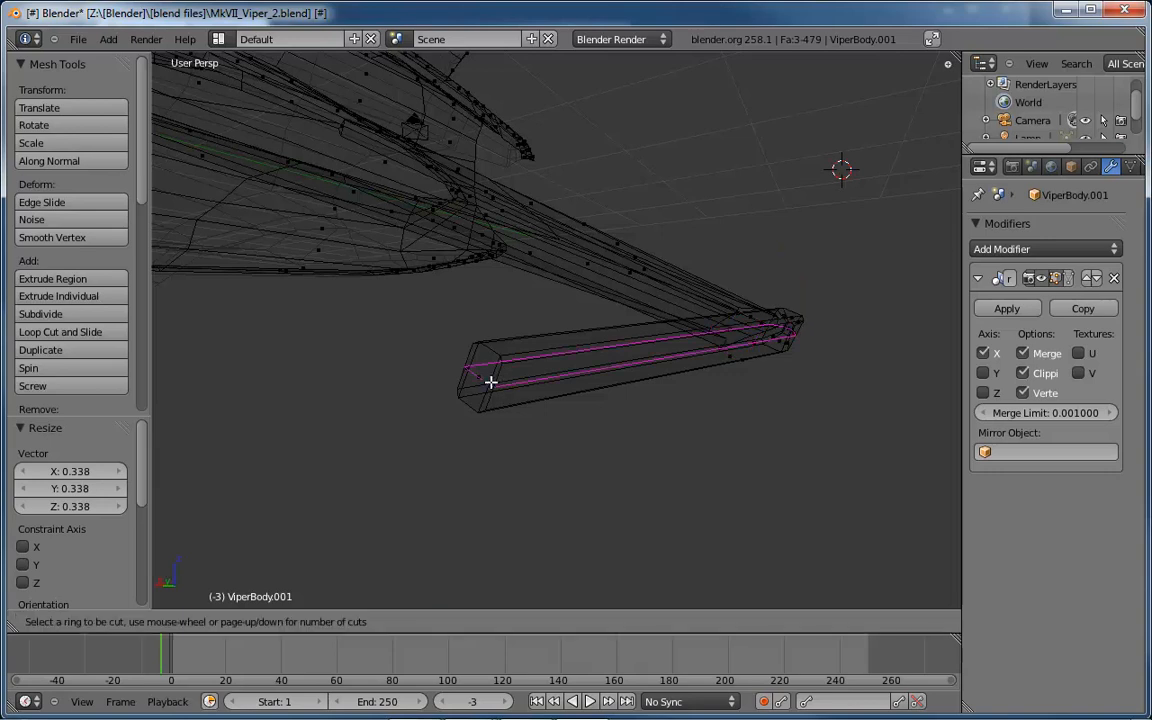
click(490, 381)
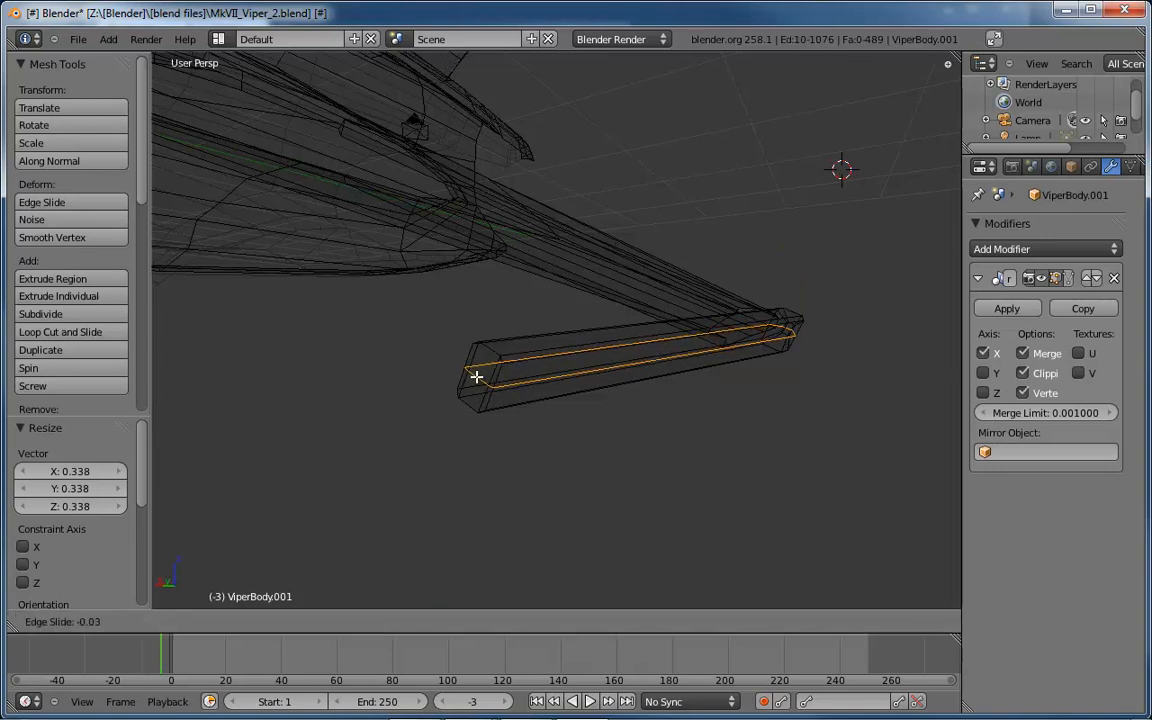
click(478, 381)
Select the middle edge on the front end face, move it 0.0222 along Y and scale it to 0.559.
right_click(478, 377)
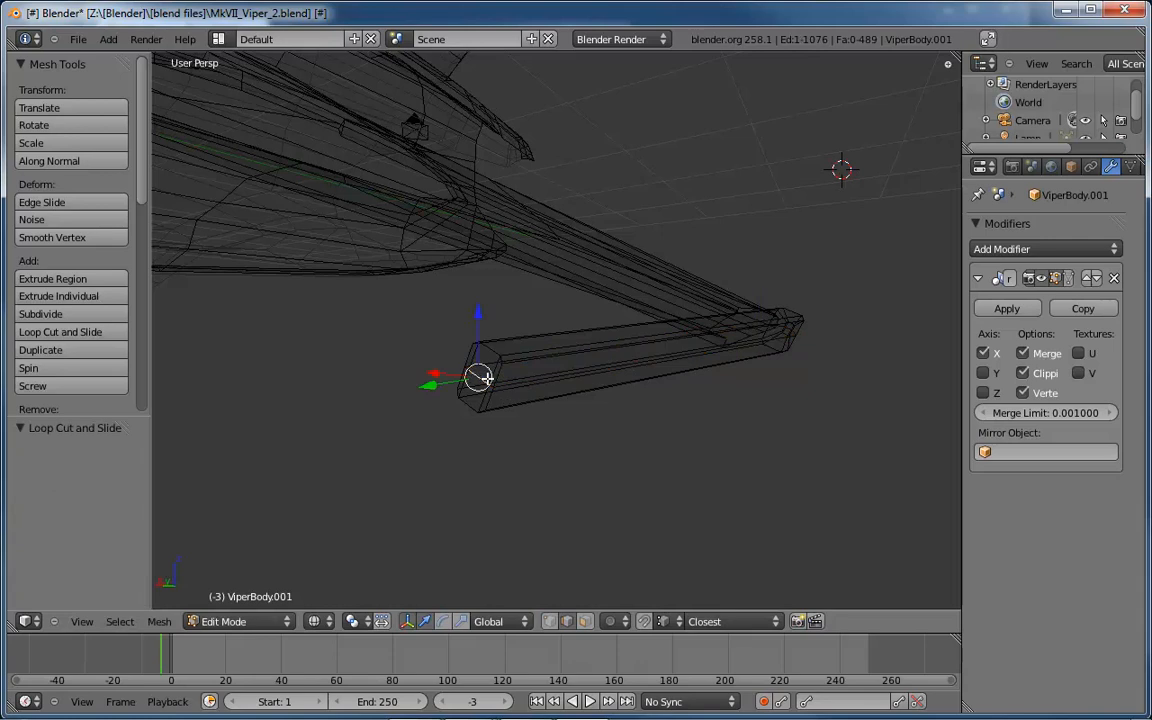
key(g)
key(y)
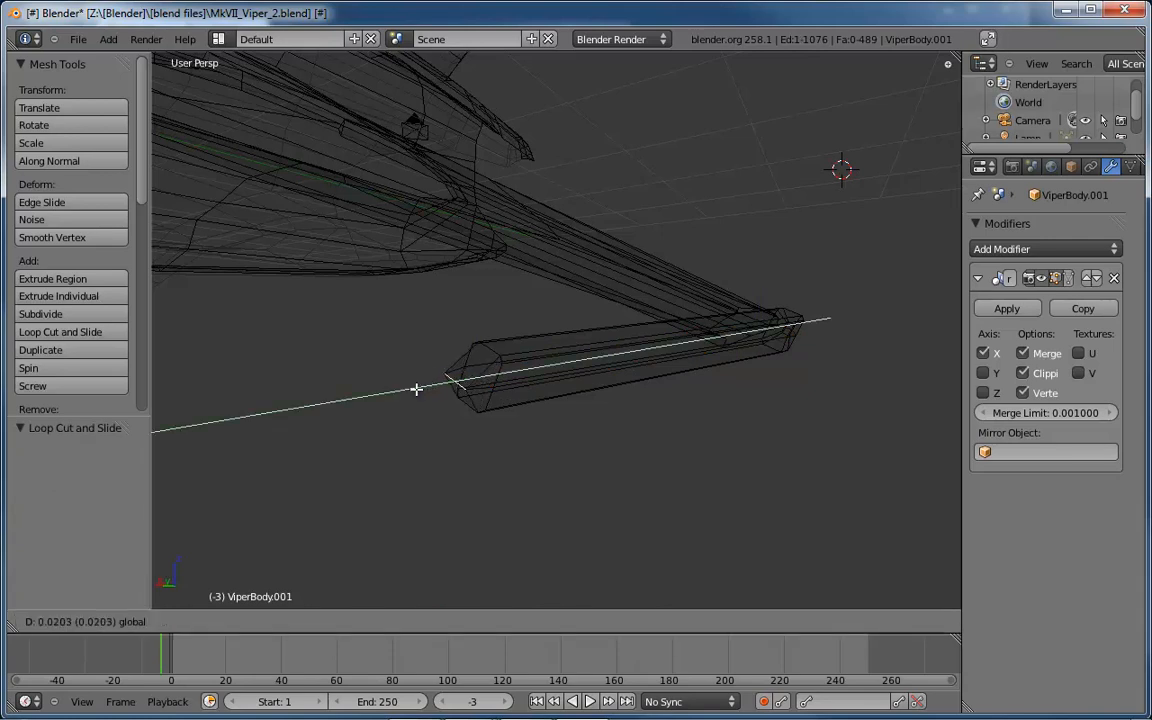
click(415, 389)
key(s)
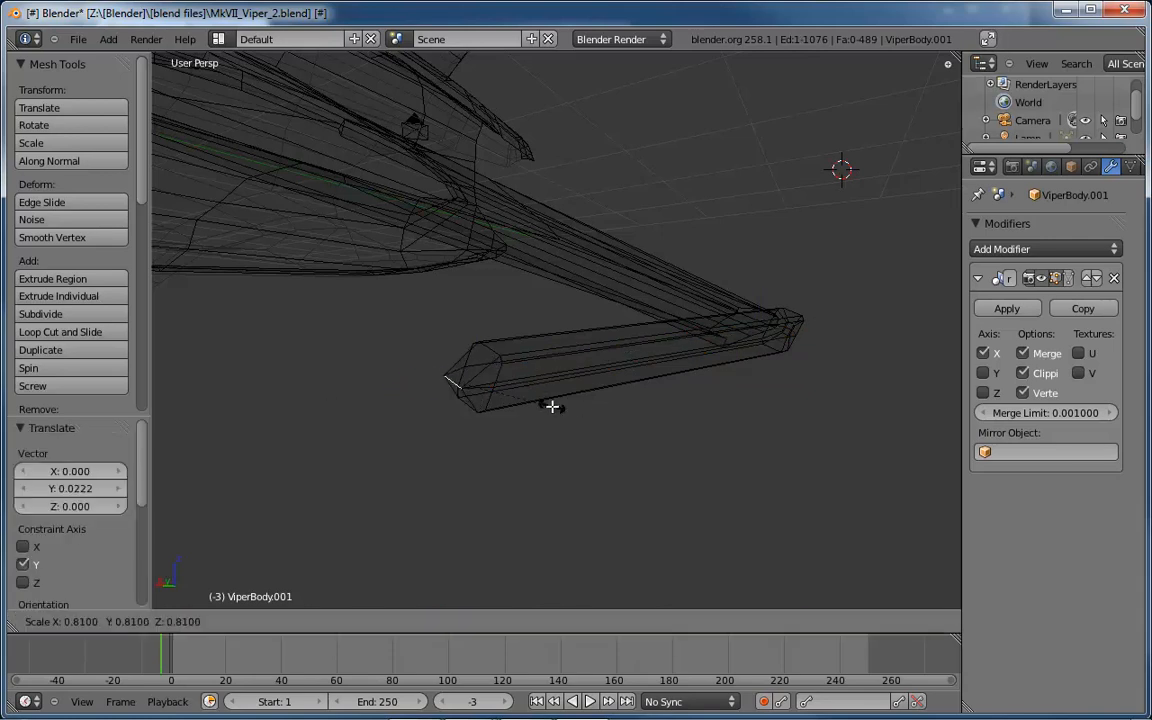
click(523, 402)
In the top view, add a crosswise loop cut on the front half of the wing tip piece and scale it to 1.050.
middle_drag(523, 402, 507, 377)
key(ctrl+KP_3)
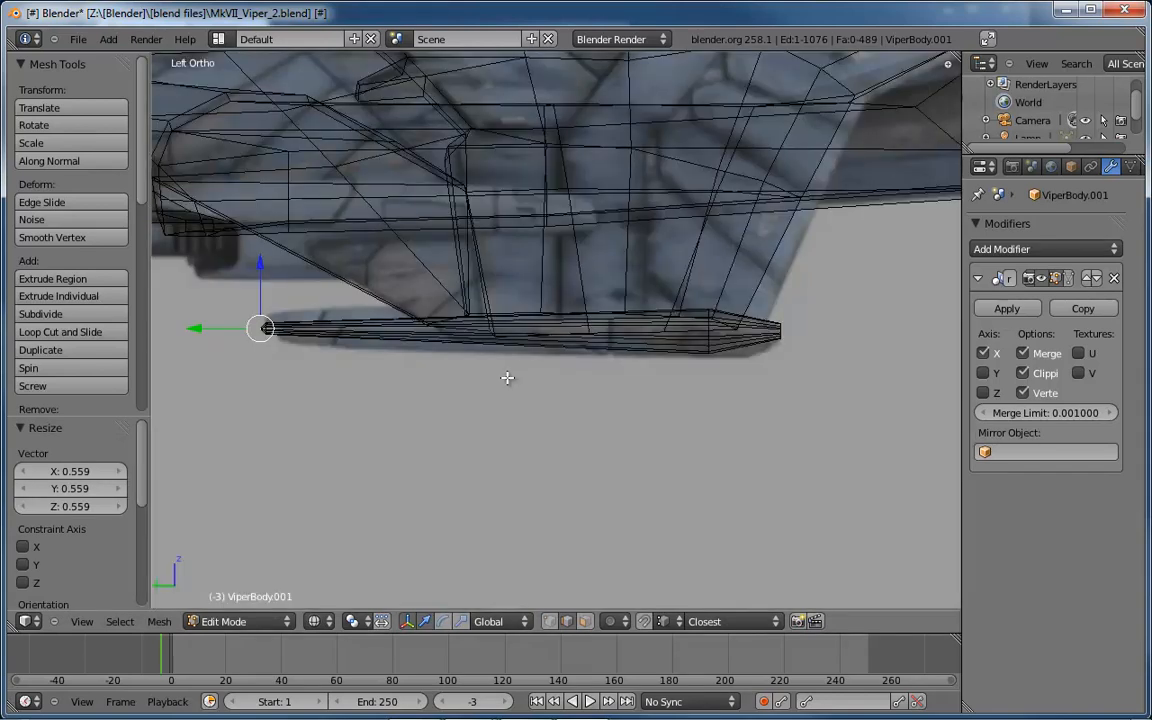
scroll(364, 363, up, 3)
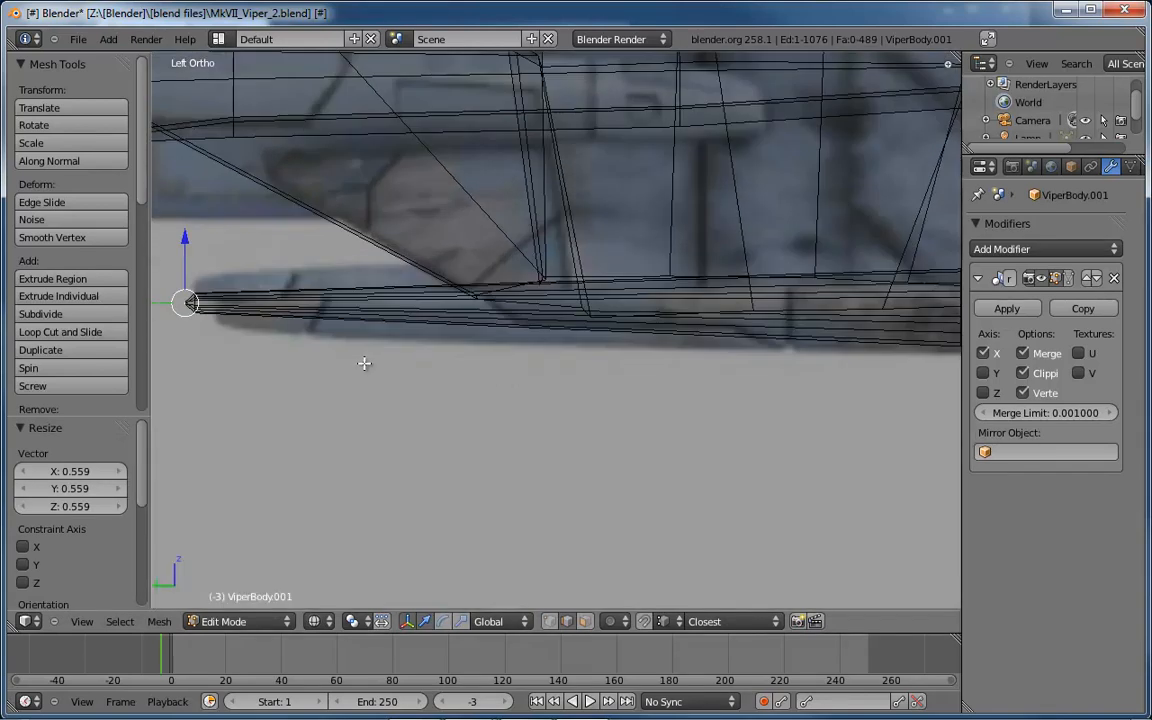
middle_drag(545, 357, 558, 419)
key(KP_7)
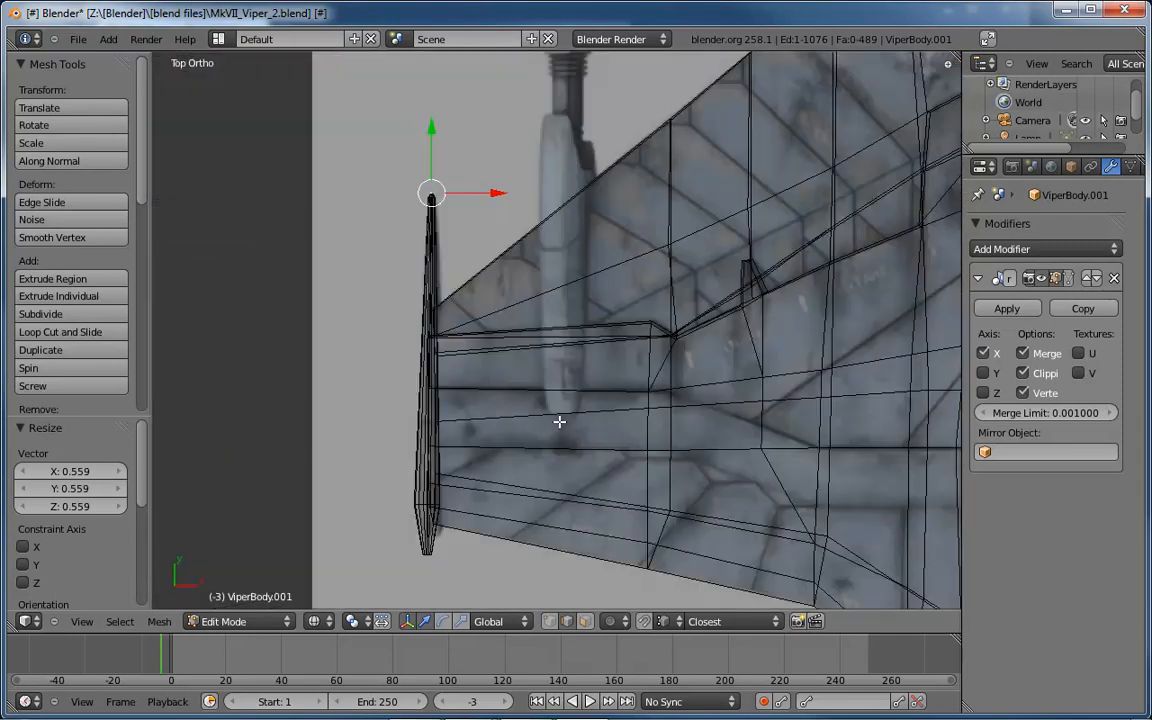
scroll(441, 342, up, 4)
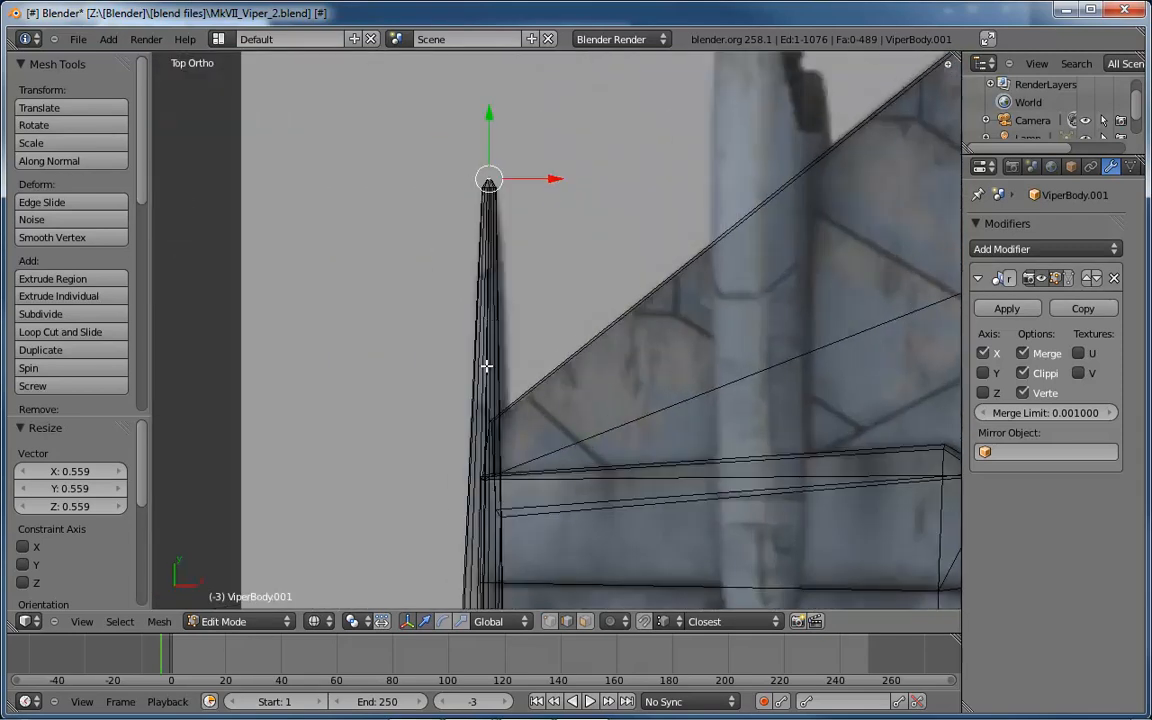
key(ctrl+r)
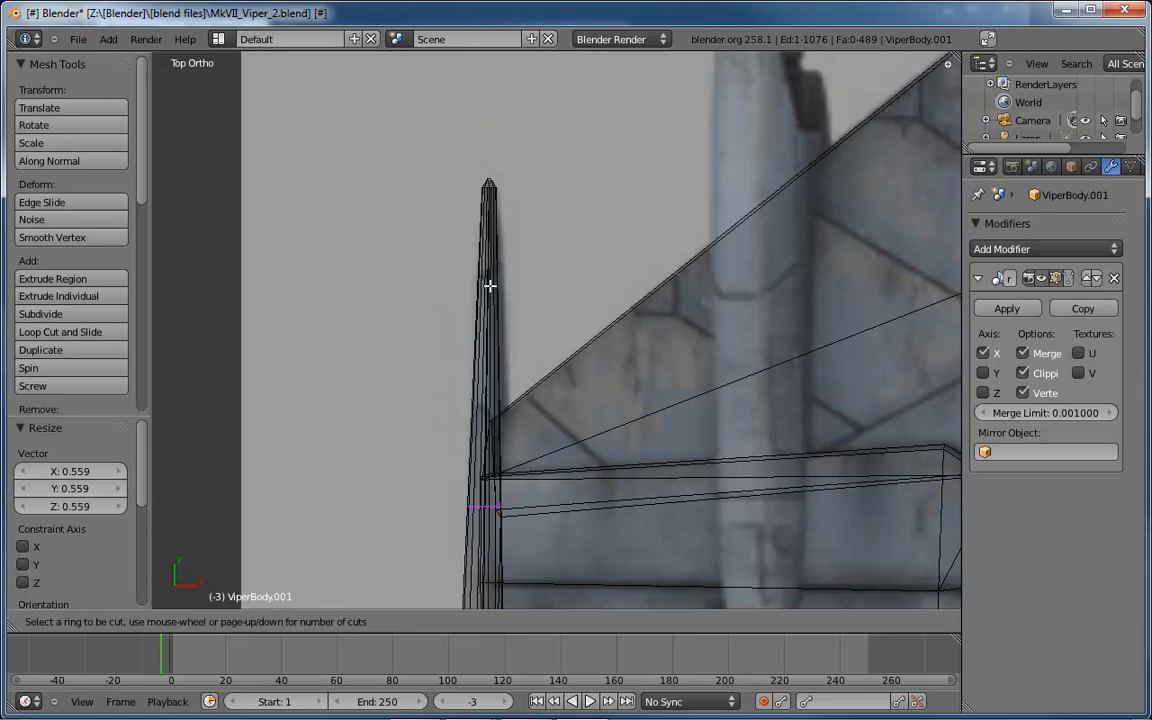
click(487, 331)
click(486, 147)
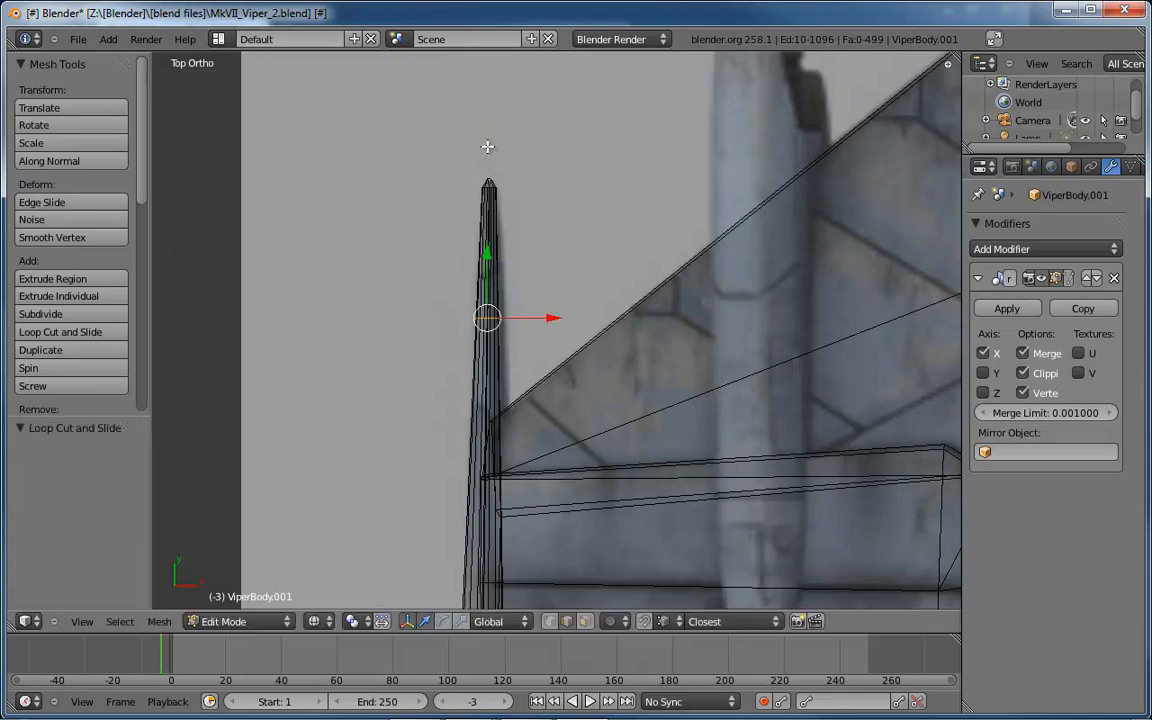
key(s)
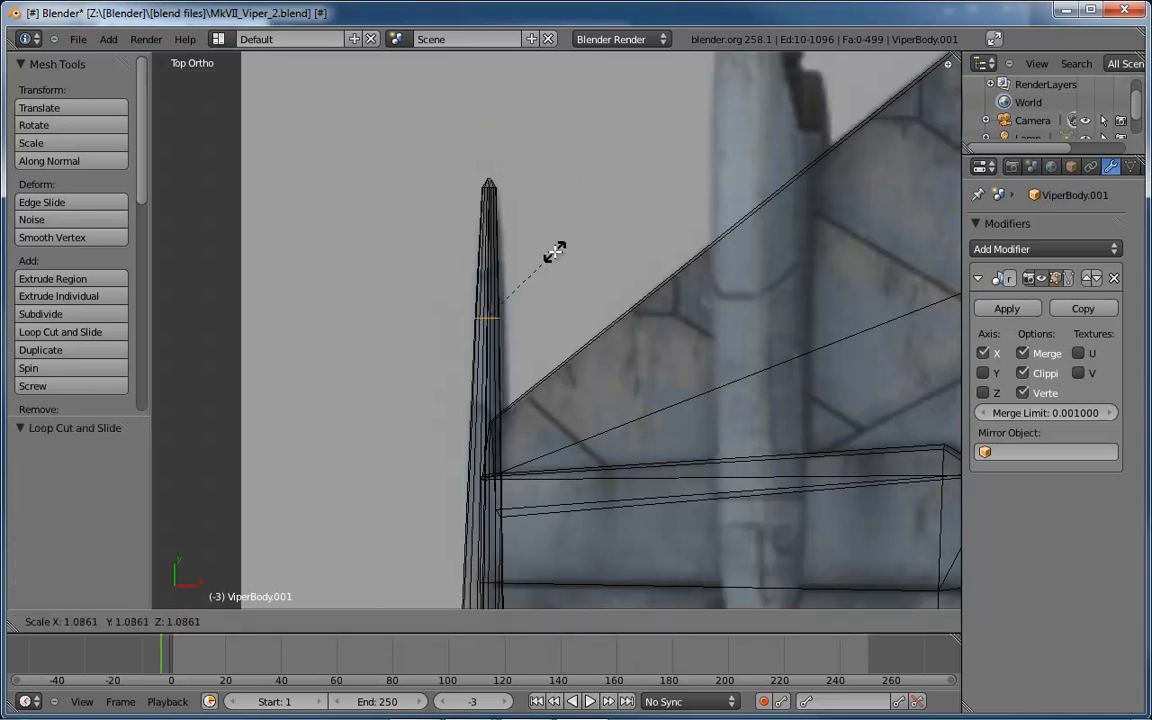
click(553, 250)
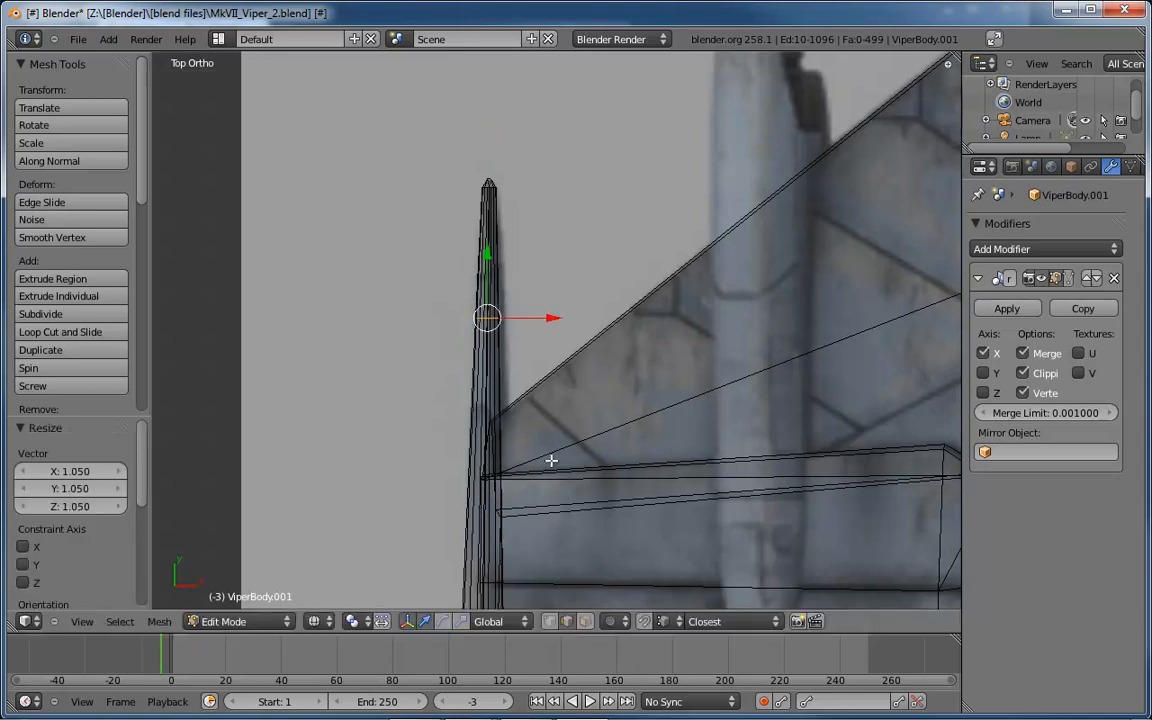
Add a second crosswise loop cut near the middle of the wing tip piece and scale it to 1.037.
shift+middle_drag(550, 460, 587, 238)
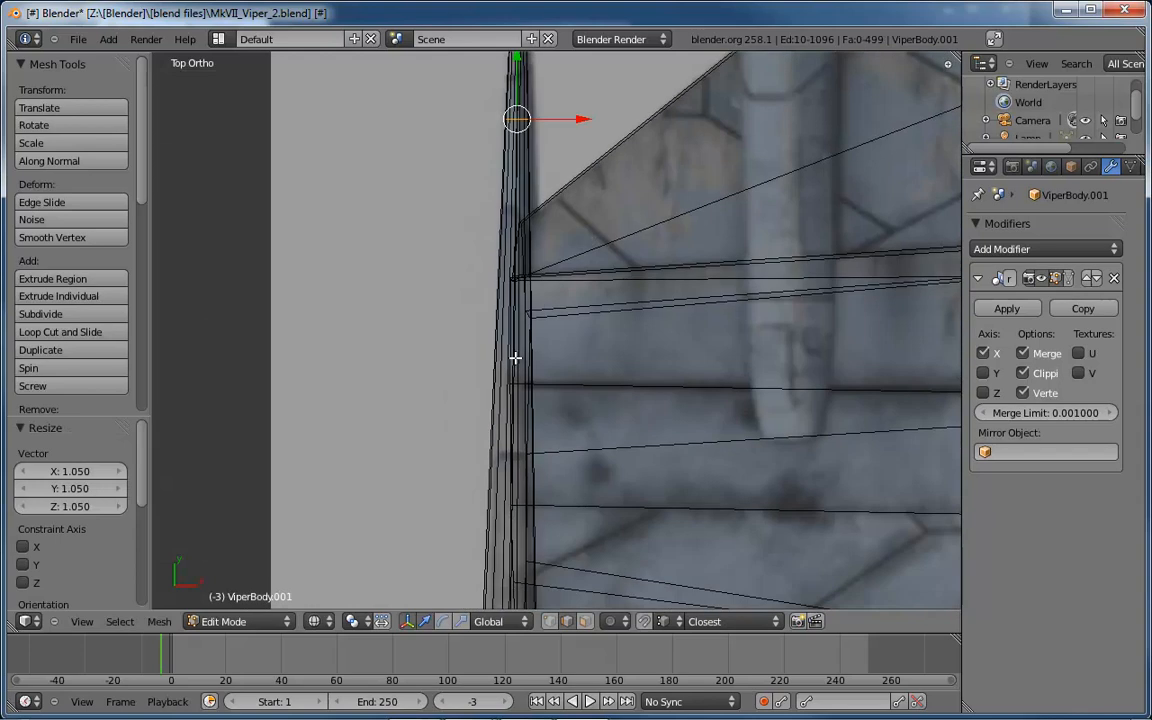
key(ctrl+r)
click(514, 357)
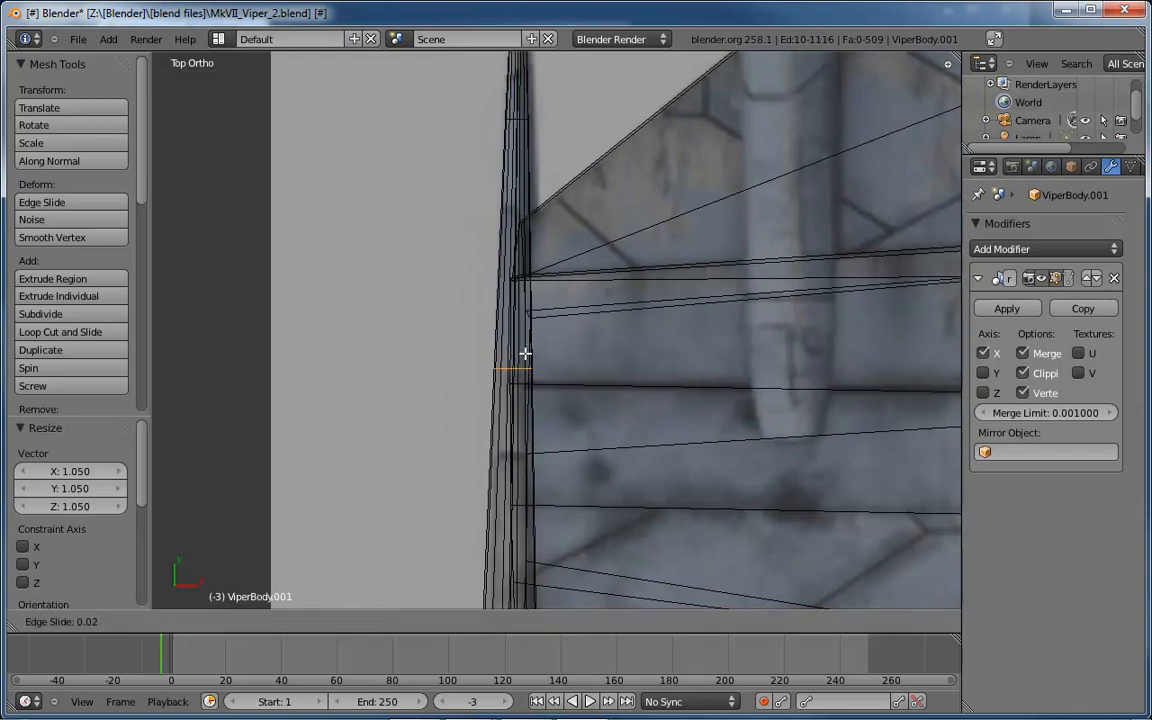
click(520, 357)
key(s)
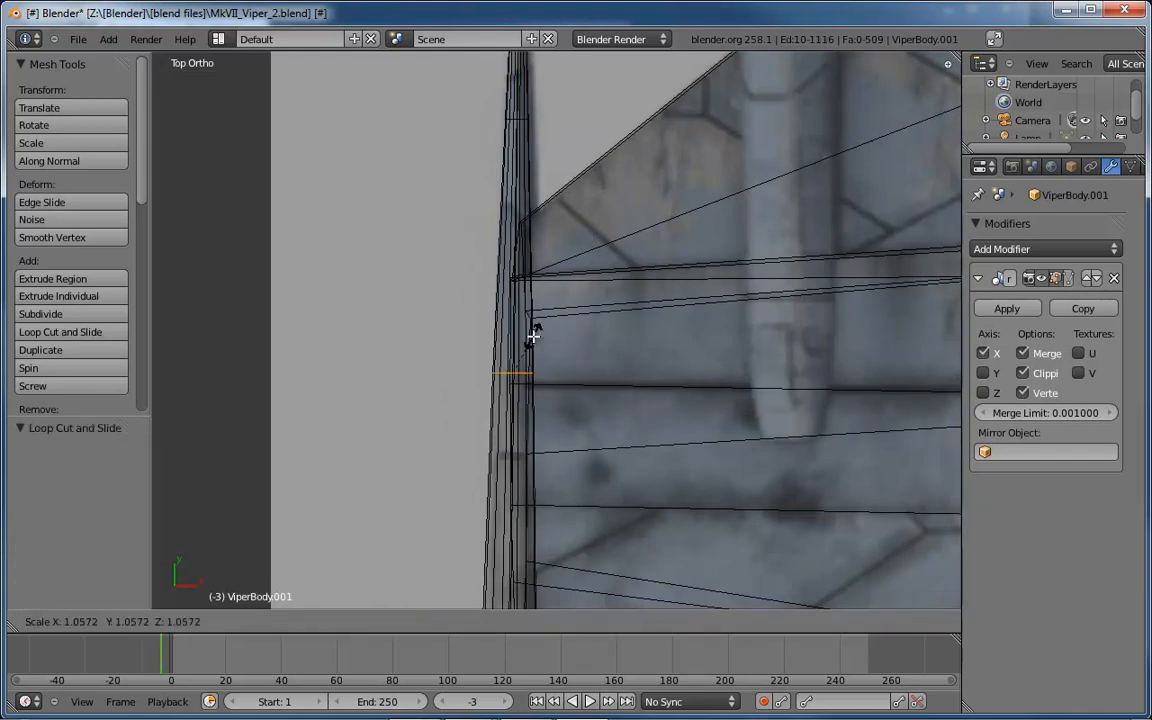
click(531, 336)
In solid shading, scale the middle crosswise loop of the wing tip piece by a further 1.145.
mouse_move(594, 342)
middle_down()
mouse_move(779, 185)
mouse_move(612, 316)
mouse_move(673, 320)
mouse_move(746, 283)
mouse_move(800, 274)
mouse_move(828, 278)
mouse_move(830, 291)
mouse_move(779, 299)
mouse_move(661, 275)
mouse_move(676, 265)
mouse_move(695, 268)
mouse_move(748, 327)
mouse_move(809, 307)
mouse_move(522, 337)
mouse_move(543, 351)
mouse_move(535, 306)
mouse_move(419, 185)
mouse_move(541, 320)
mouse_move(567, 321)
middle_up()
key(z)
middle_drag(638, 327, 620, 278)
key(s)
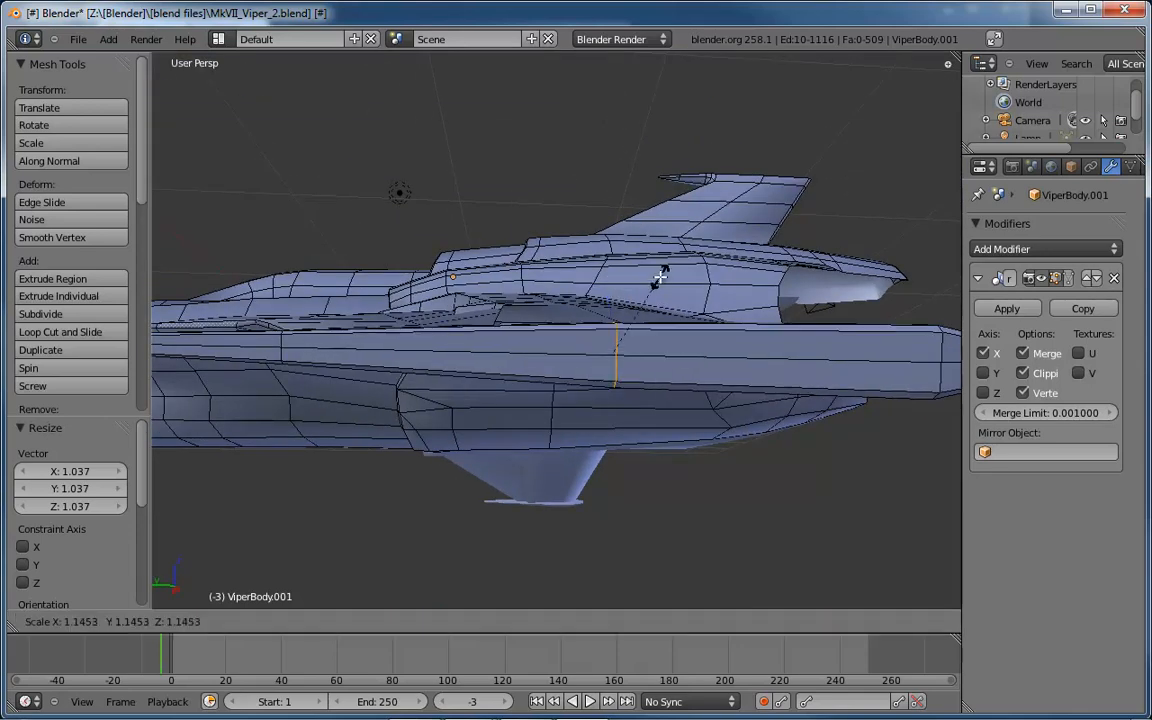
click(660, 277)
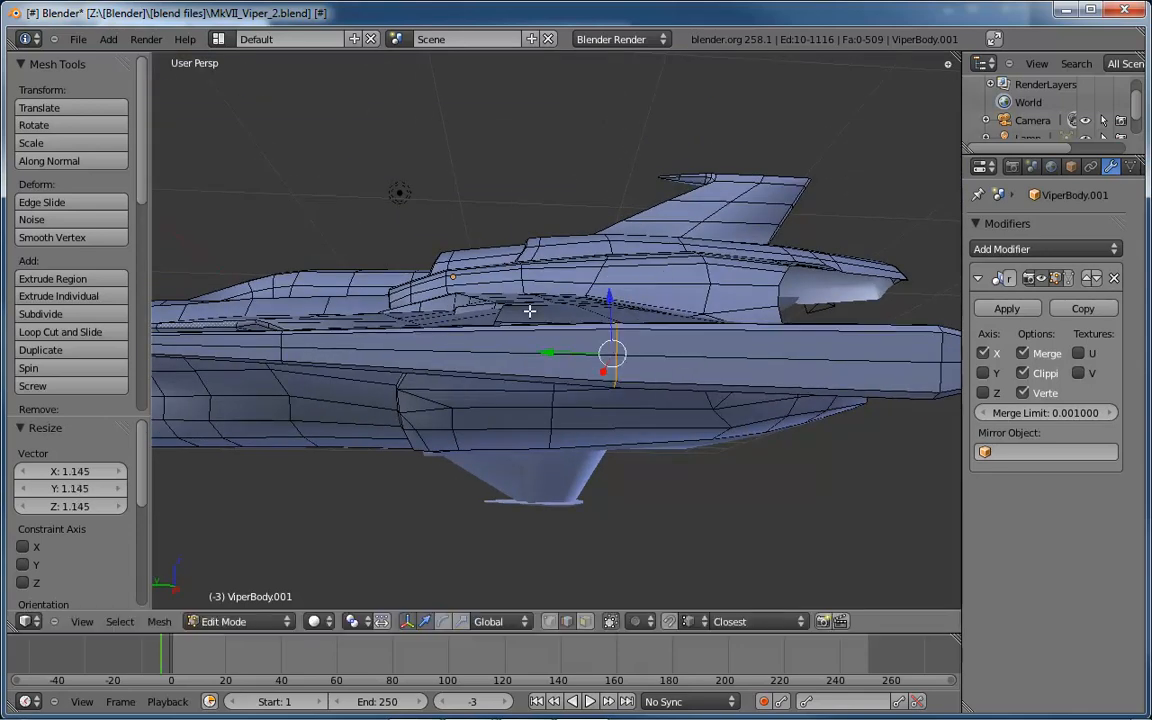
Select the front crosswise loop of the wing tip piece and scale it to 1.275.
alt+right_click(282, 341)
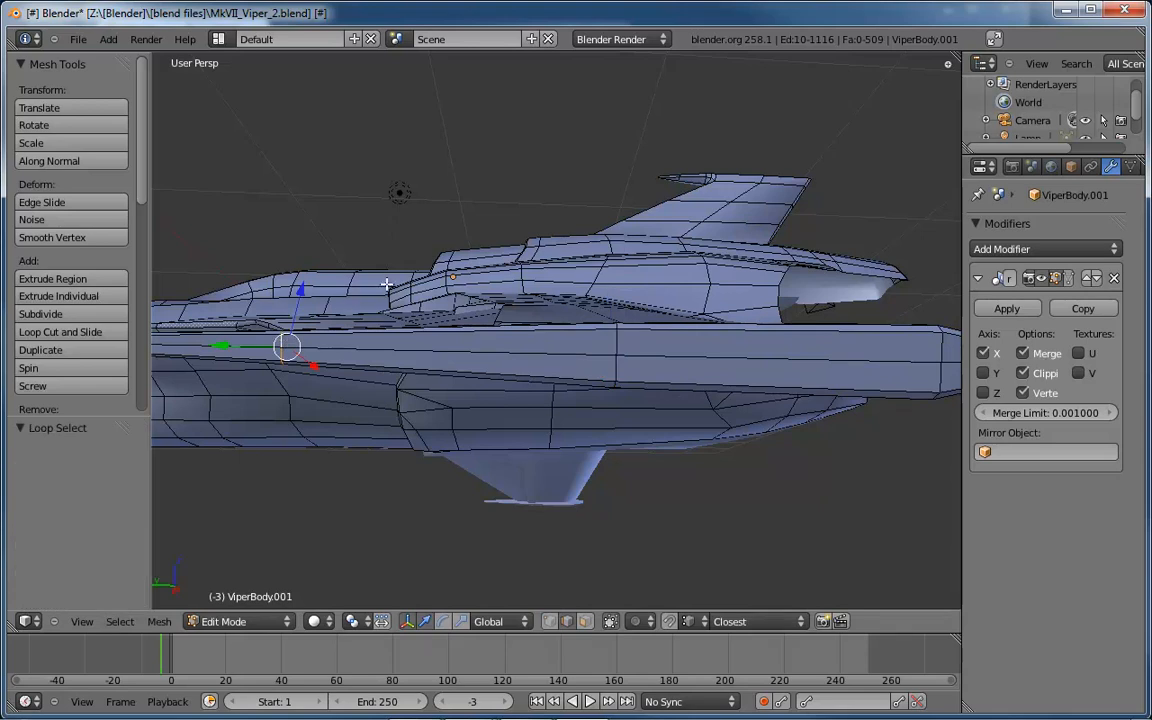
key(s)
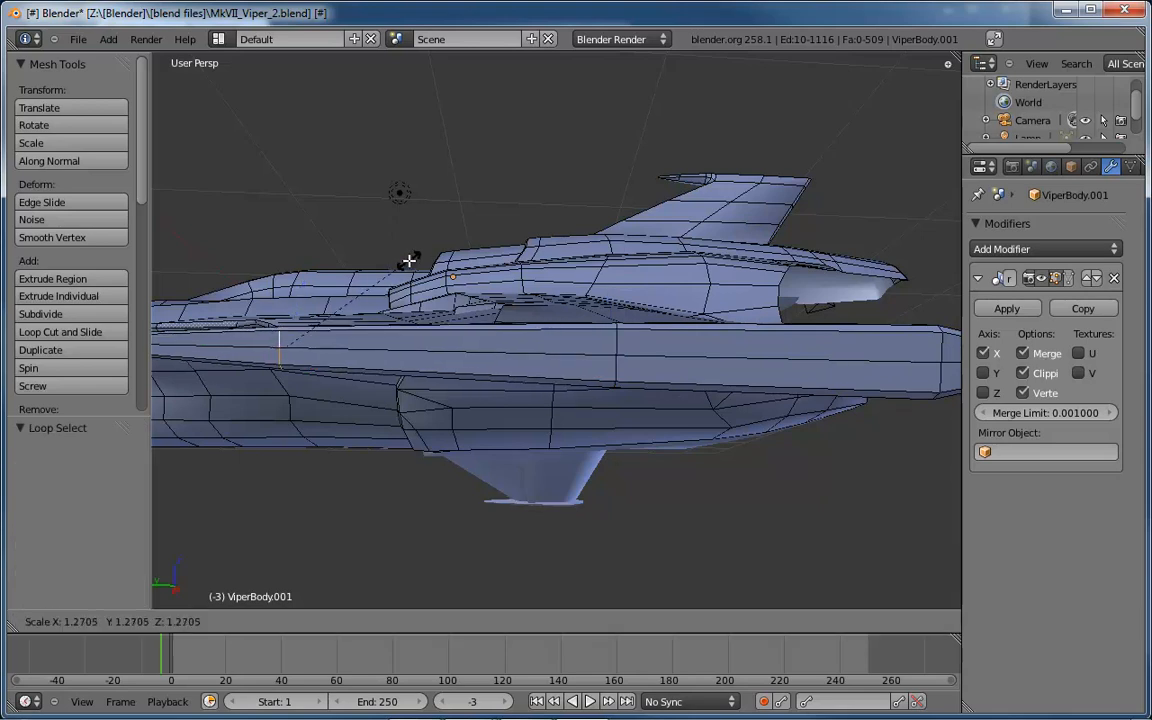
click(409, 260)
Examine the wing tip piece's rounded shape from several angles and its proportions against the whole ship.
middle_drag(496, 303, 468, 387)
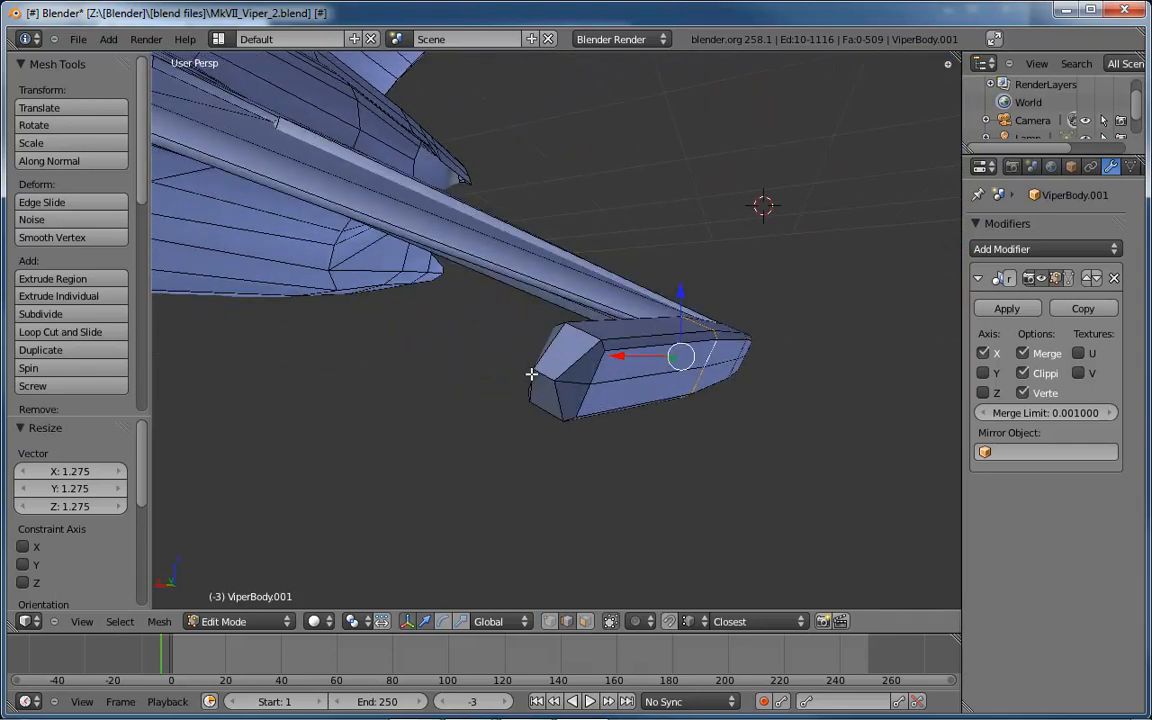
middle_drag(648, 360, 491, 393)
scroll(491, 393, down, 8)
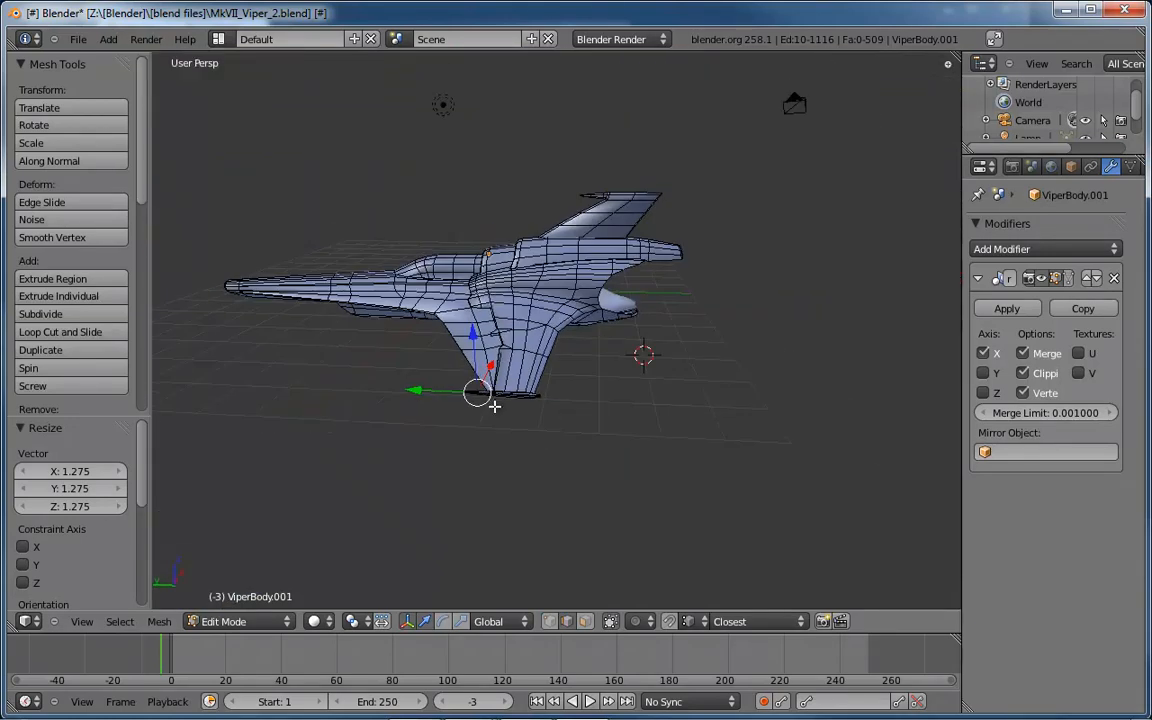
scroll(495, 406, up, 4)
scroll(494, 403, up, 3)
middle_drag(542, 334, 621, 319)
scroll(590, 330, up, 3)
scroll(621, 319, down, 3)
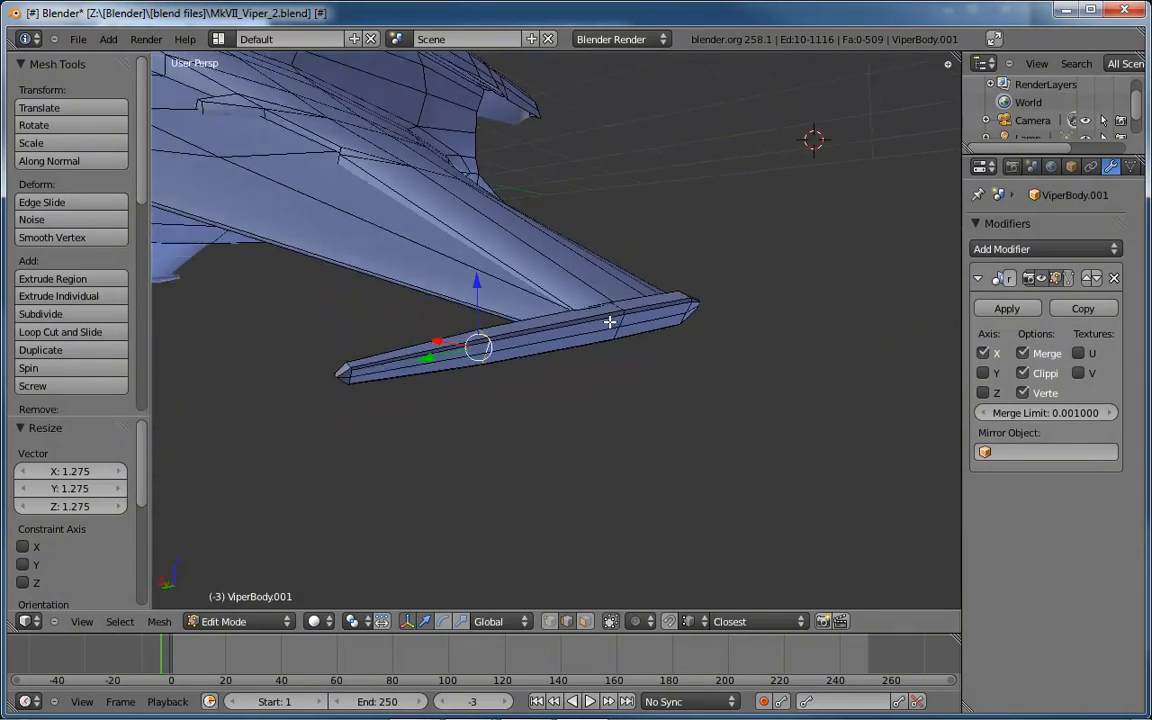
Delete the lengthwise edge loop around the middle of the wing tip piece.
alt+right_click(520, 347)
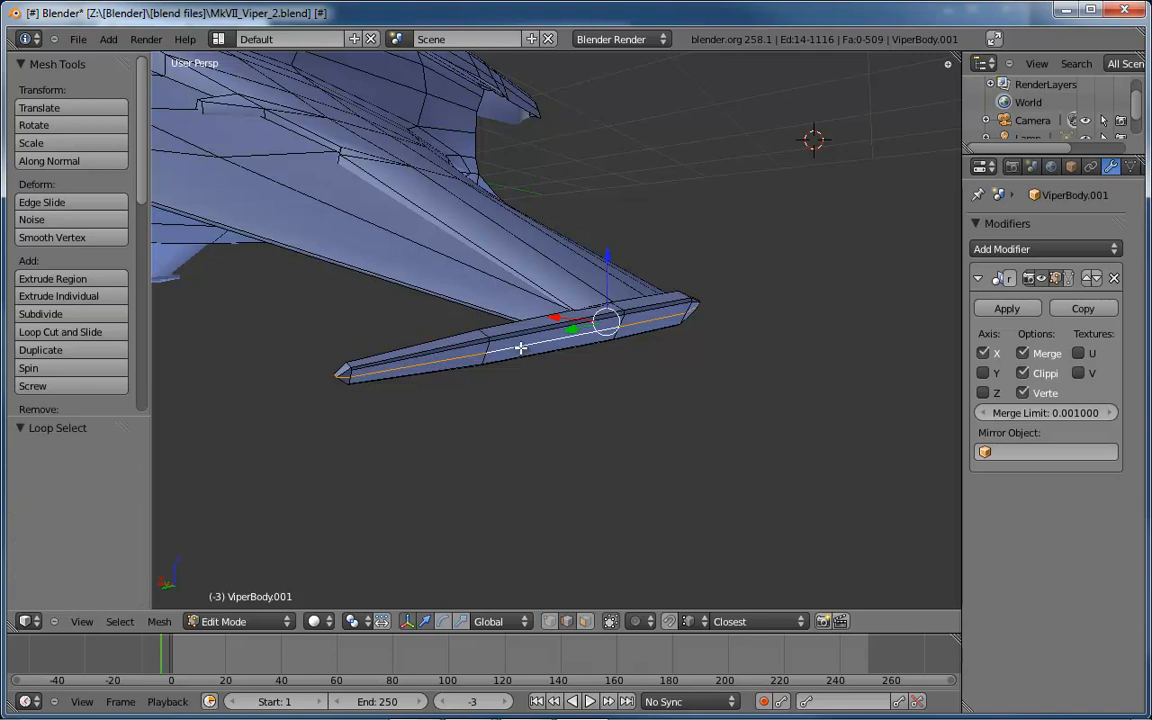
middle_drag(490, 358, 502, 340)
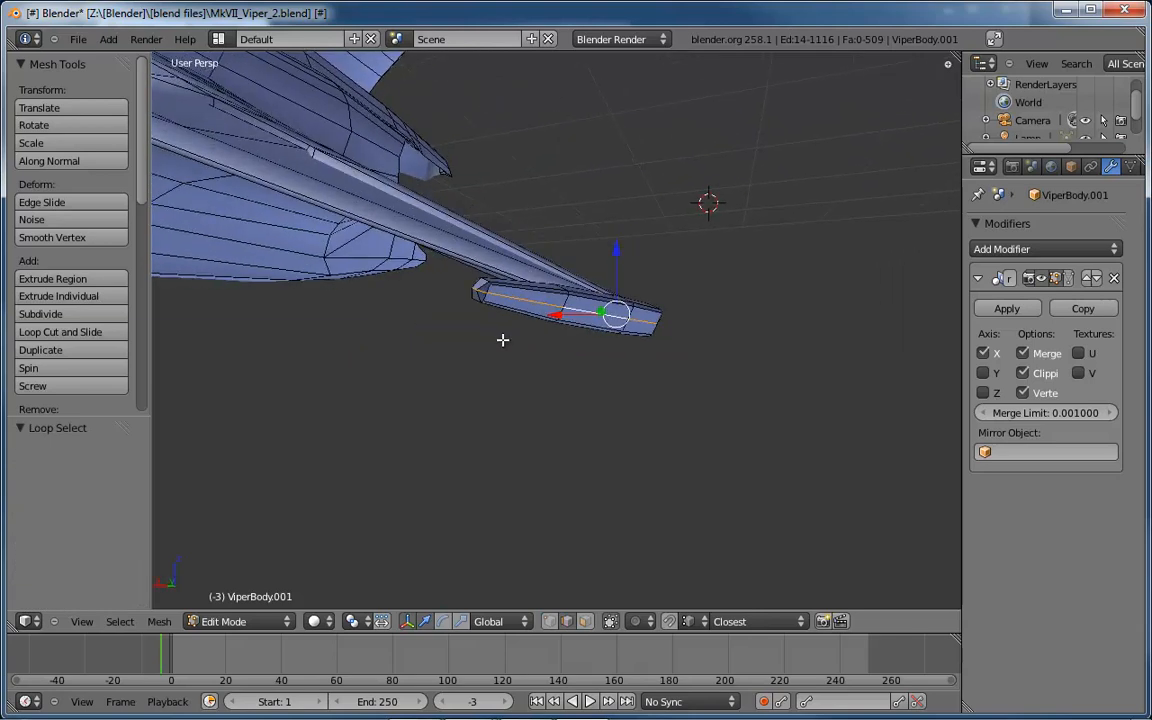
key(x)
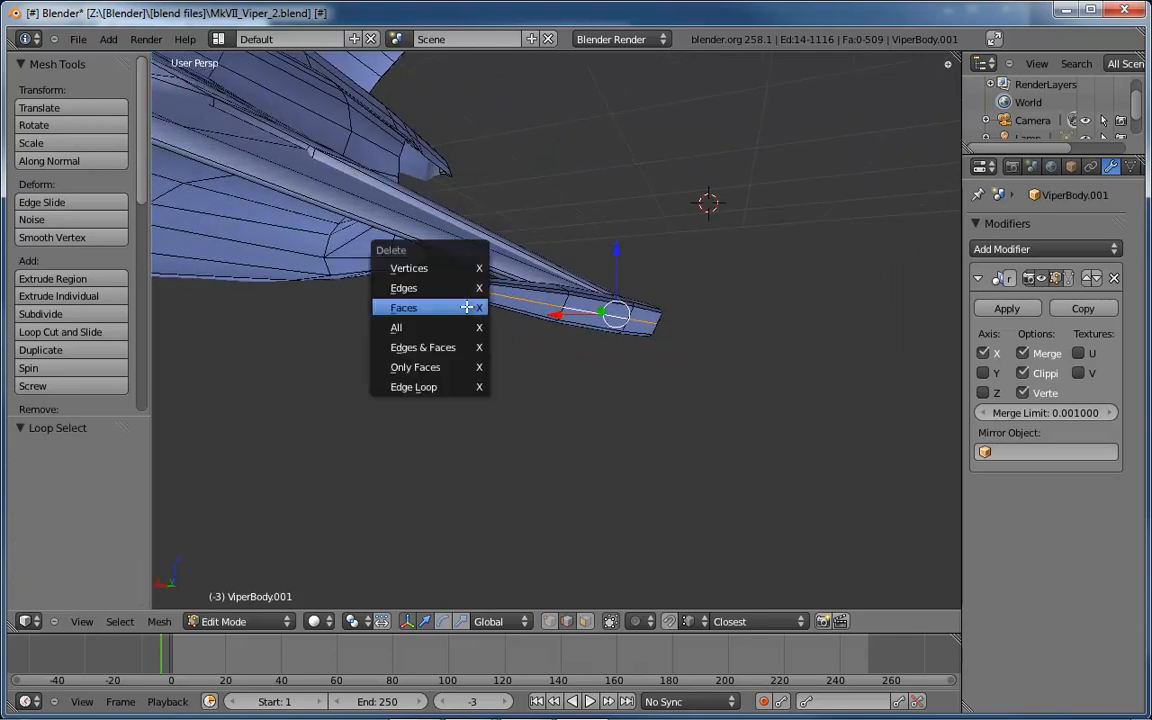
click(440, 386)
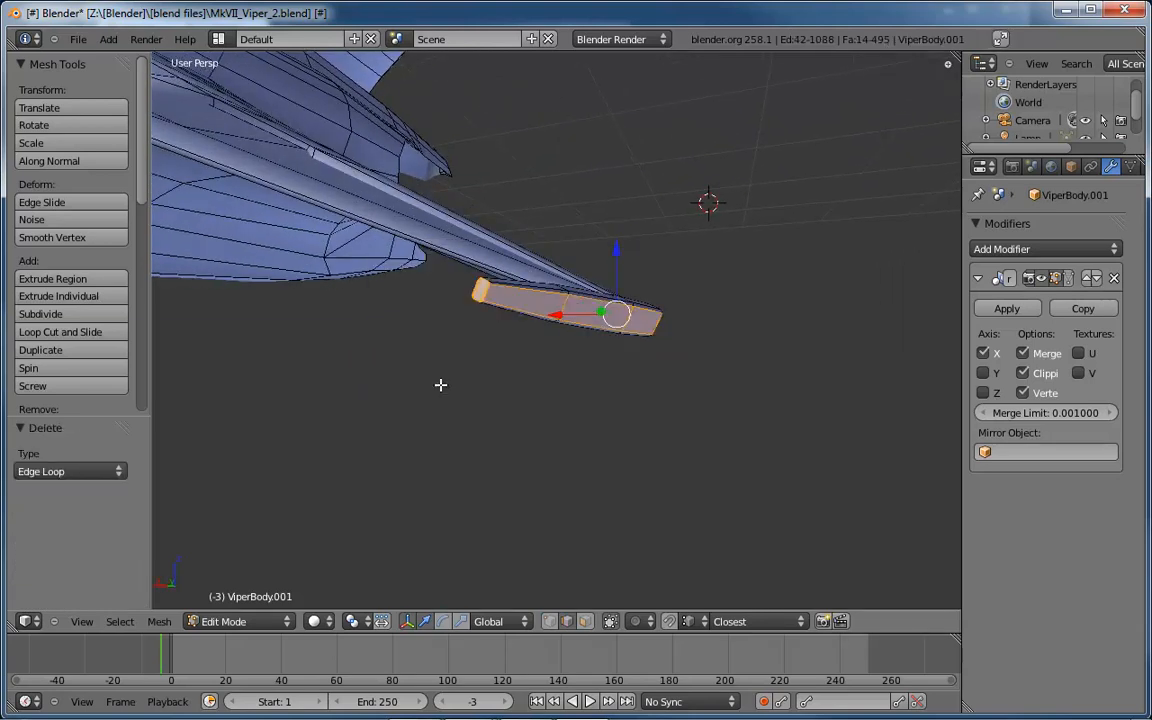
middle_drag(442, 386, 585, 386)
scroll(446, 338, up, 3)
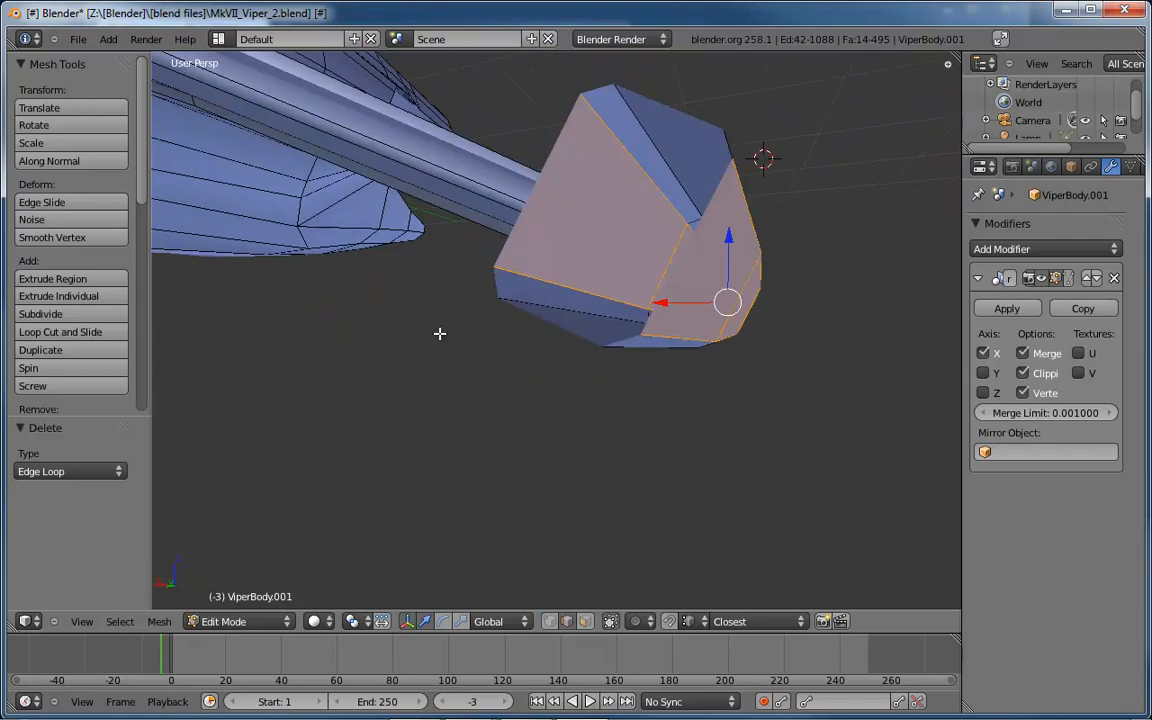
scroll(440, 333, down, 3)
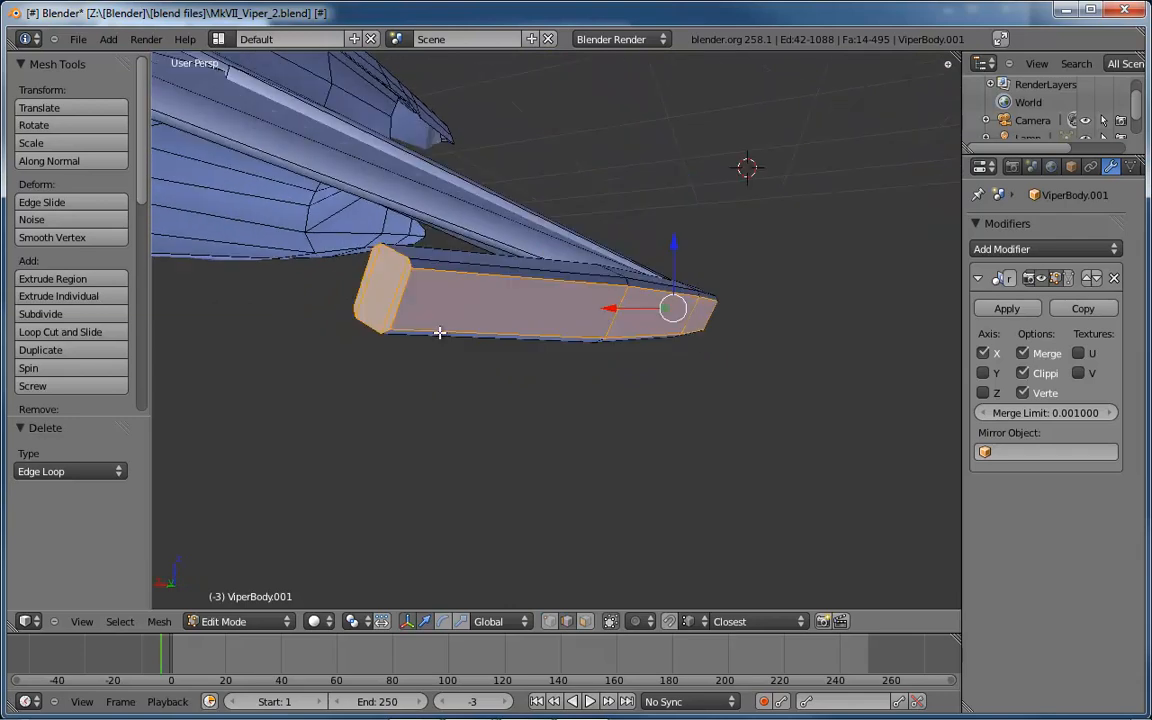
right_click(409, 287)
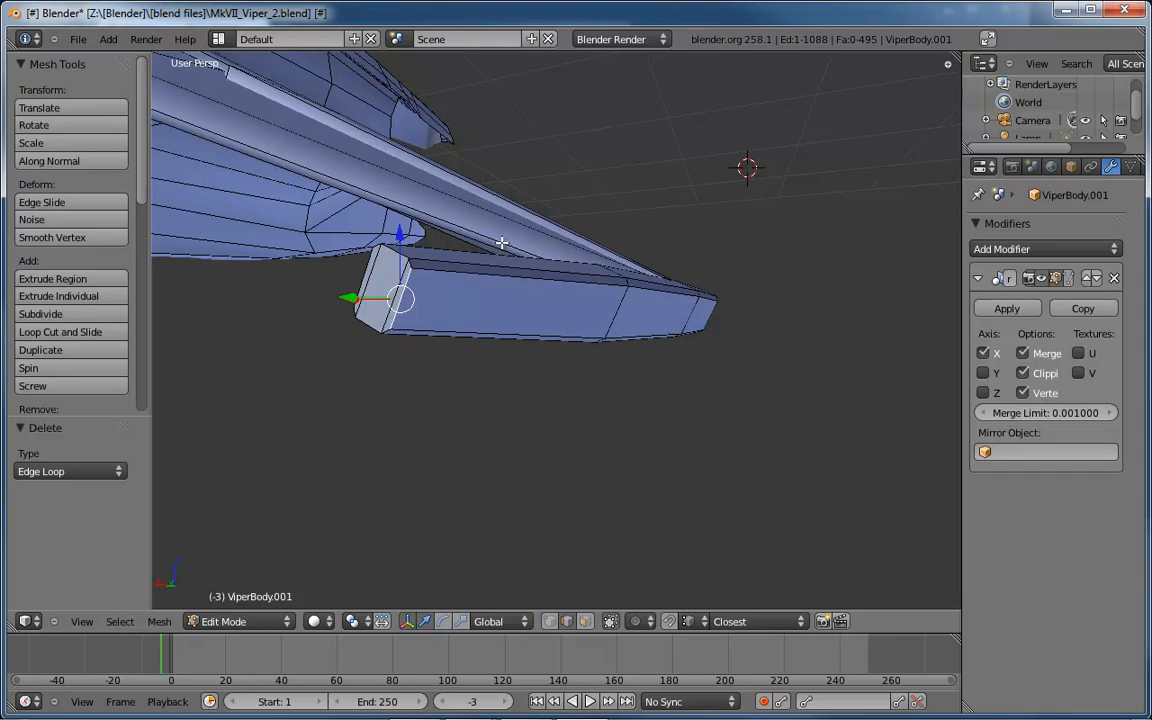
key(s)
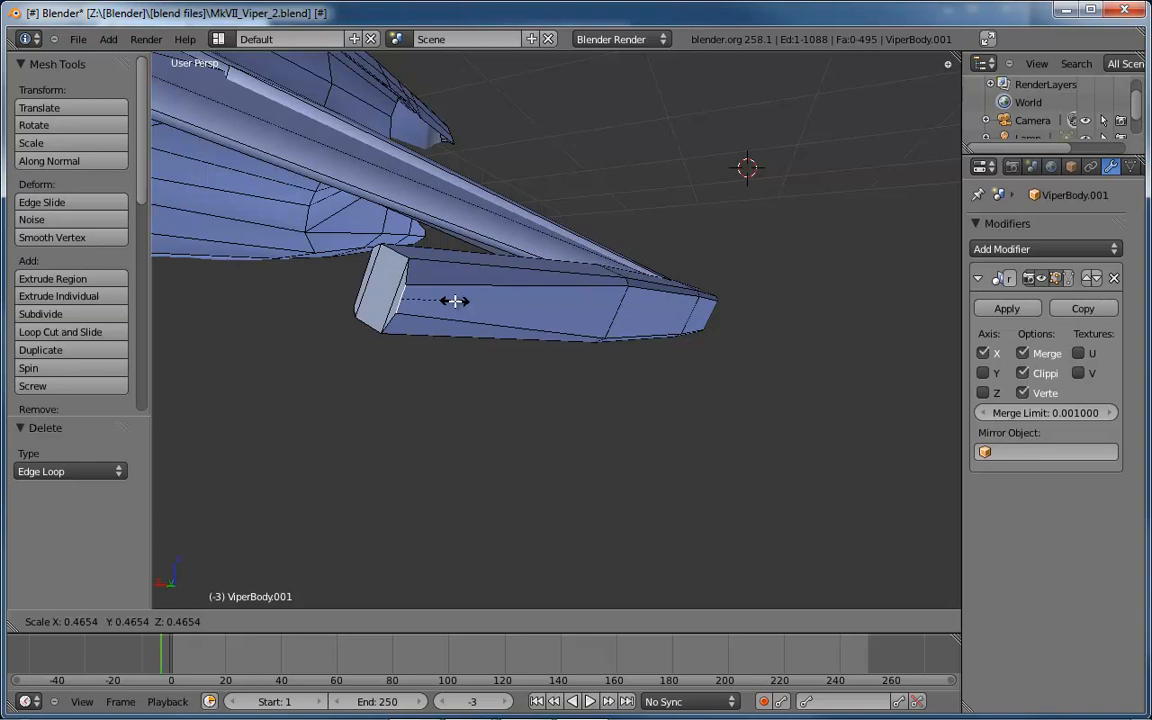
click(454, 301)
Add a crosswise loop cut to the wing tip piece and slide it close to the front end.
middle_drag(454, 301, 552, 338)
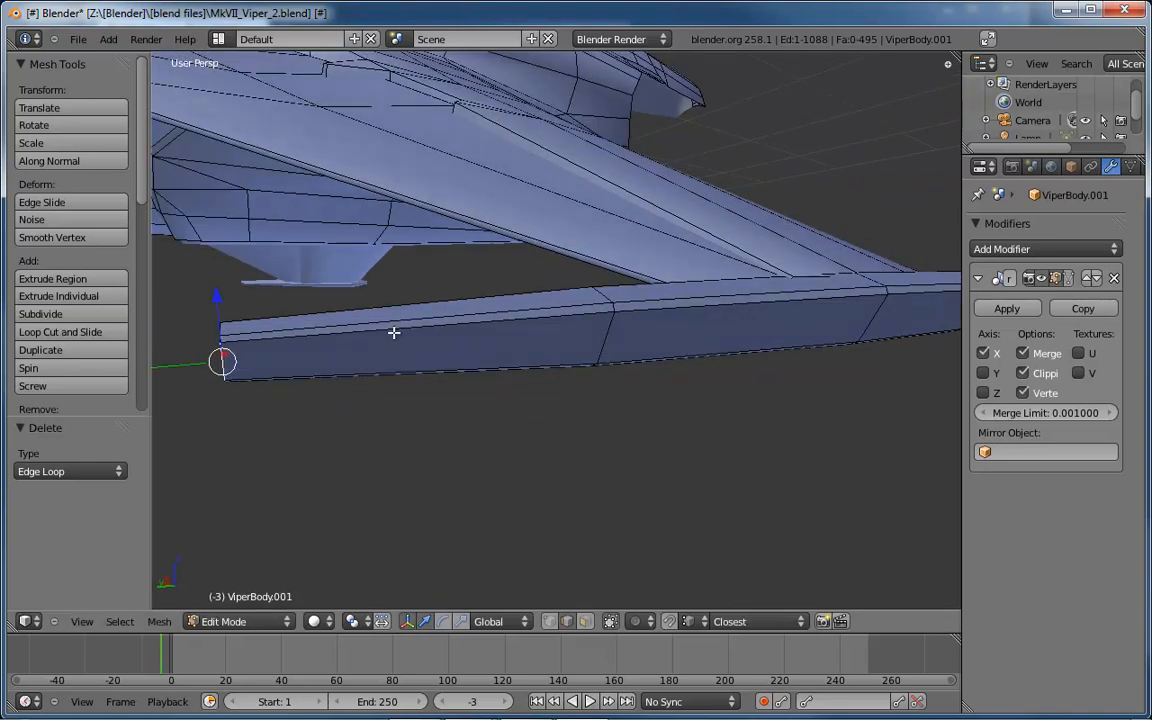
key(ctrl+r)
click(322, 329)
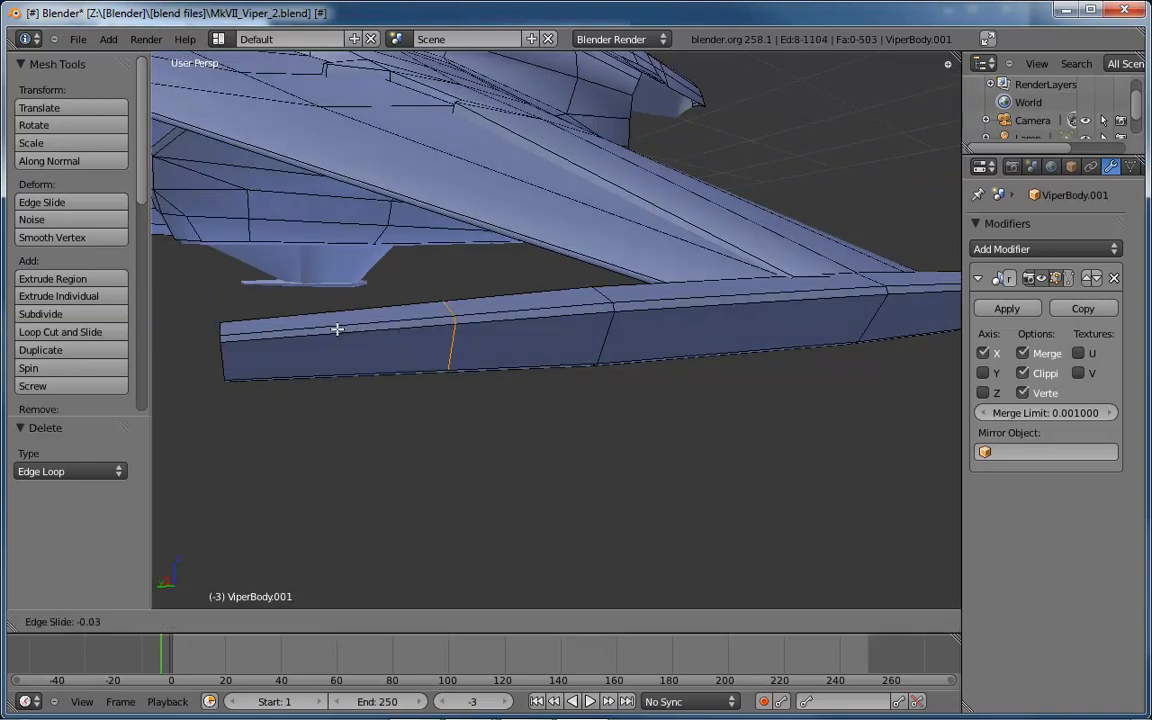
click(185, 337)
Select the three faces closing the front end of the wing tip piece and scale them to 0.438.
middle_drag(185, 337, 294, 331)
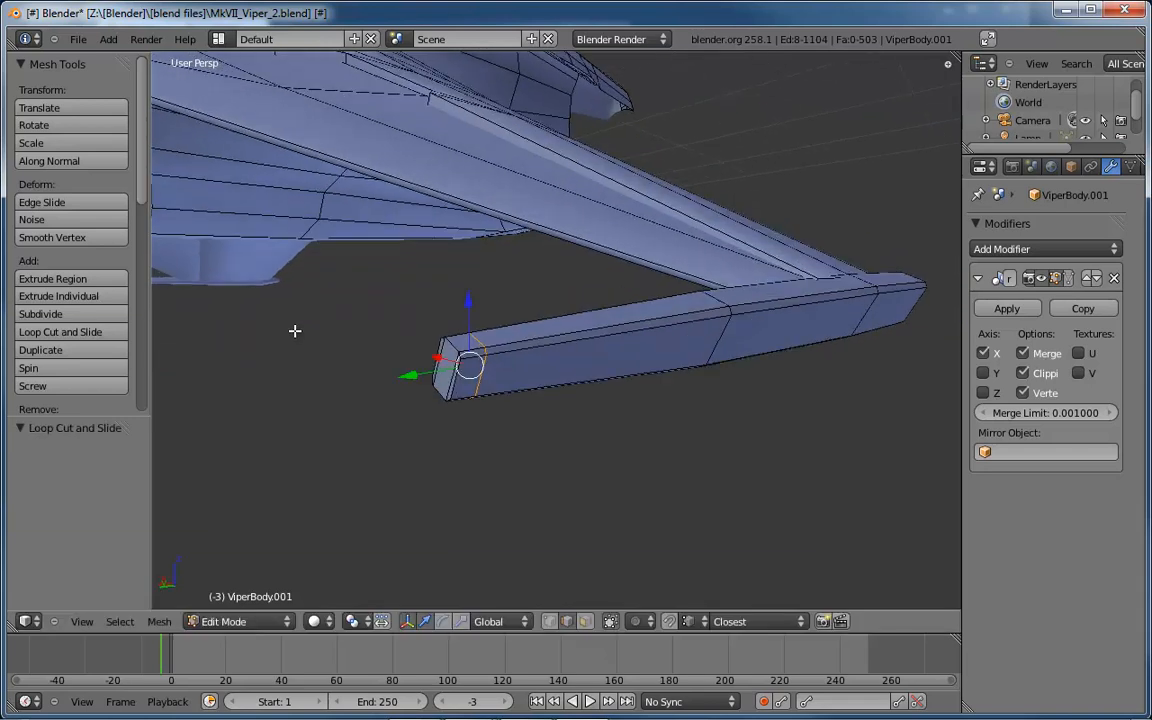
key(ctrl+Tab)
click(340, 316)
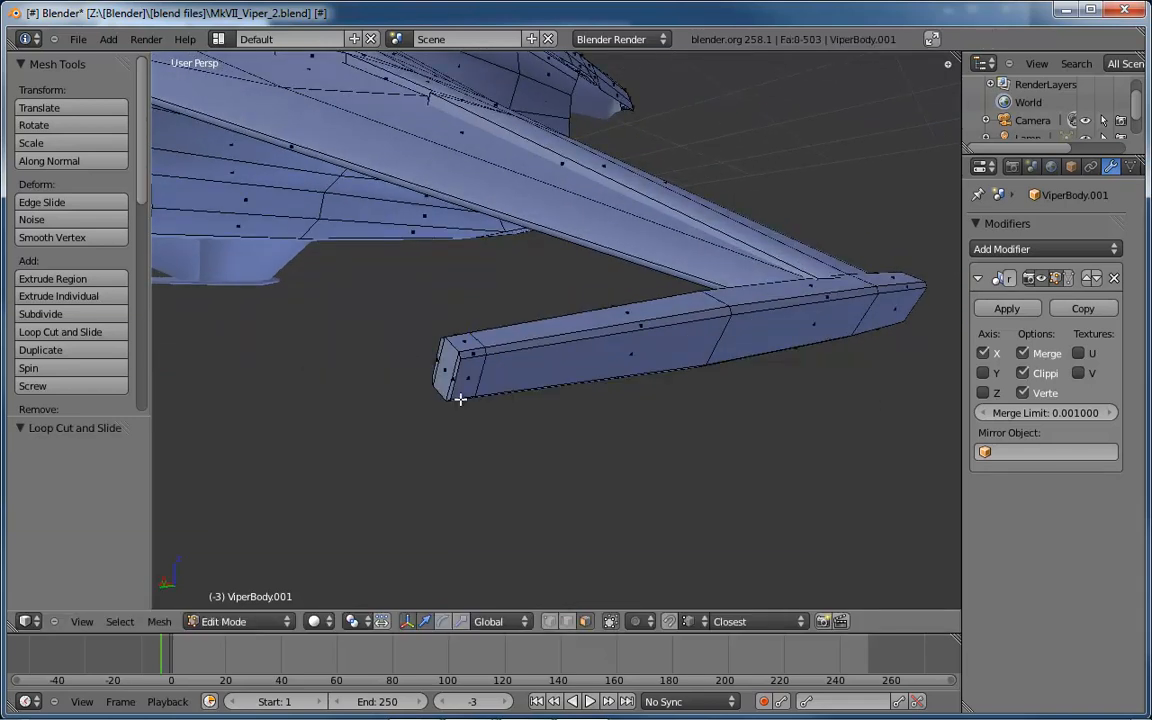
right_click(446, 371)
middle_drag(481, 371, 554, 363)
key(KP_Decimal)
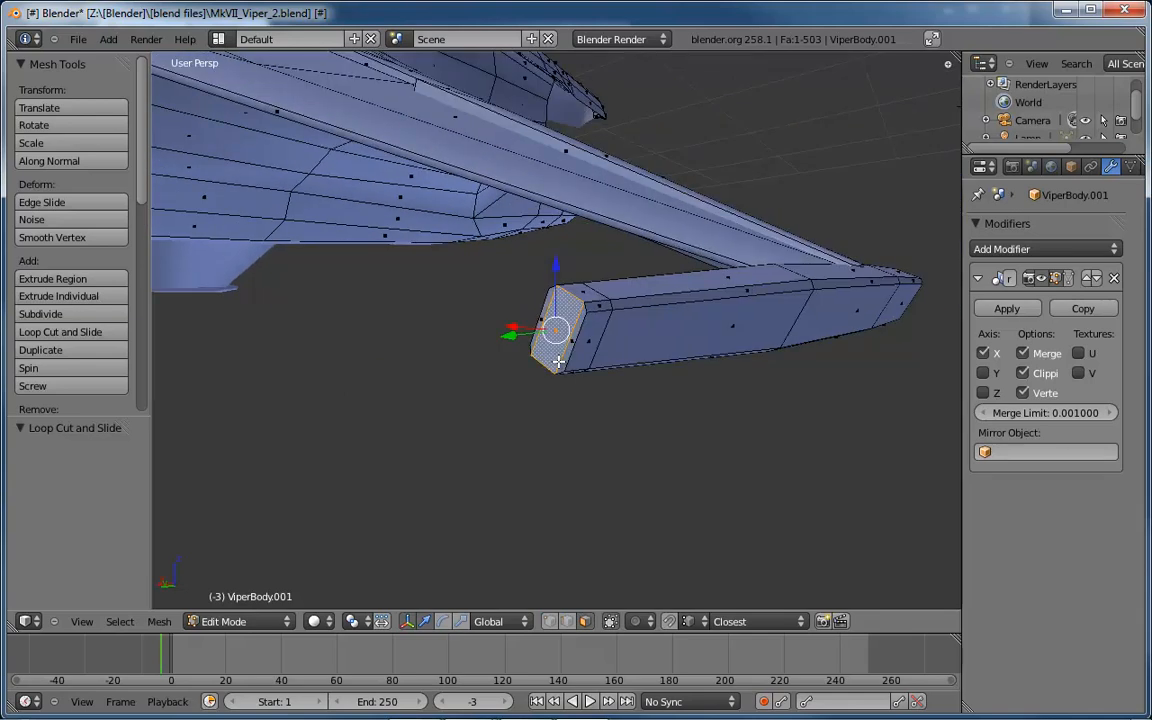
click(572, 342)
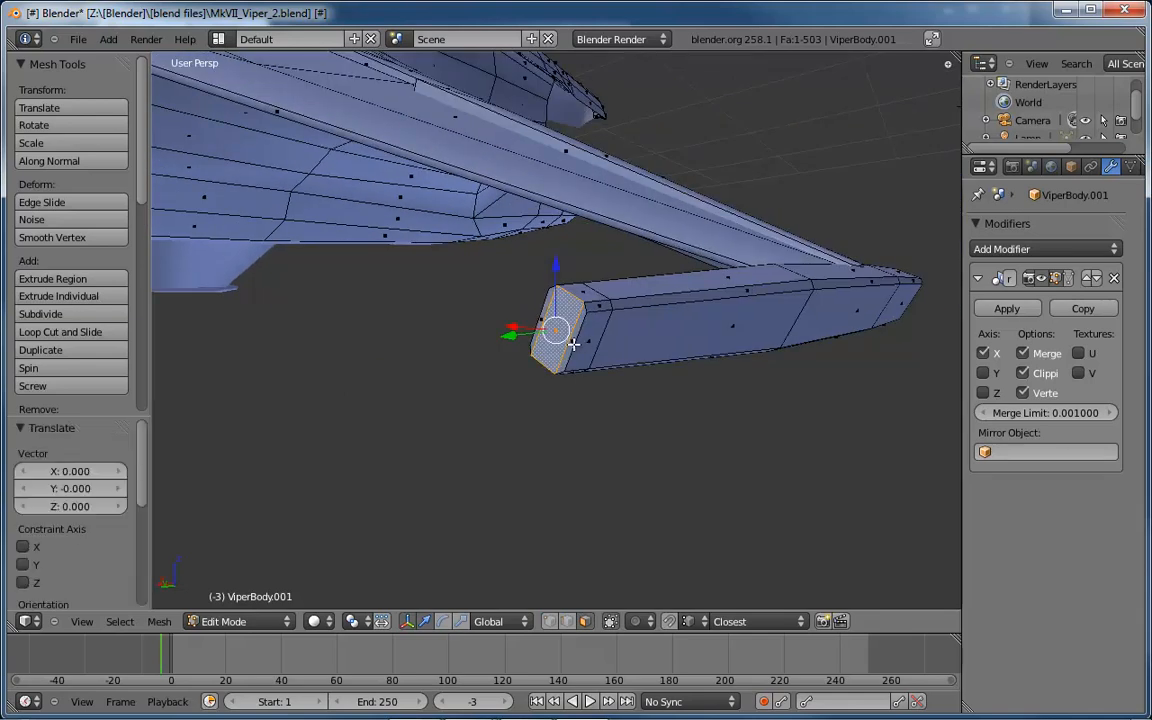
scroll(572, 342, up, 4)
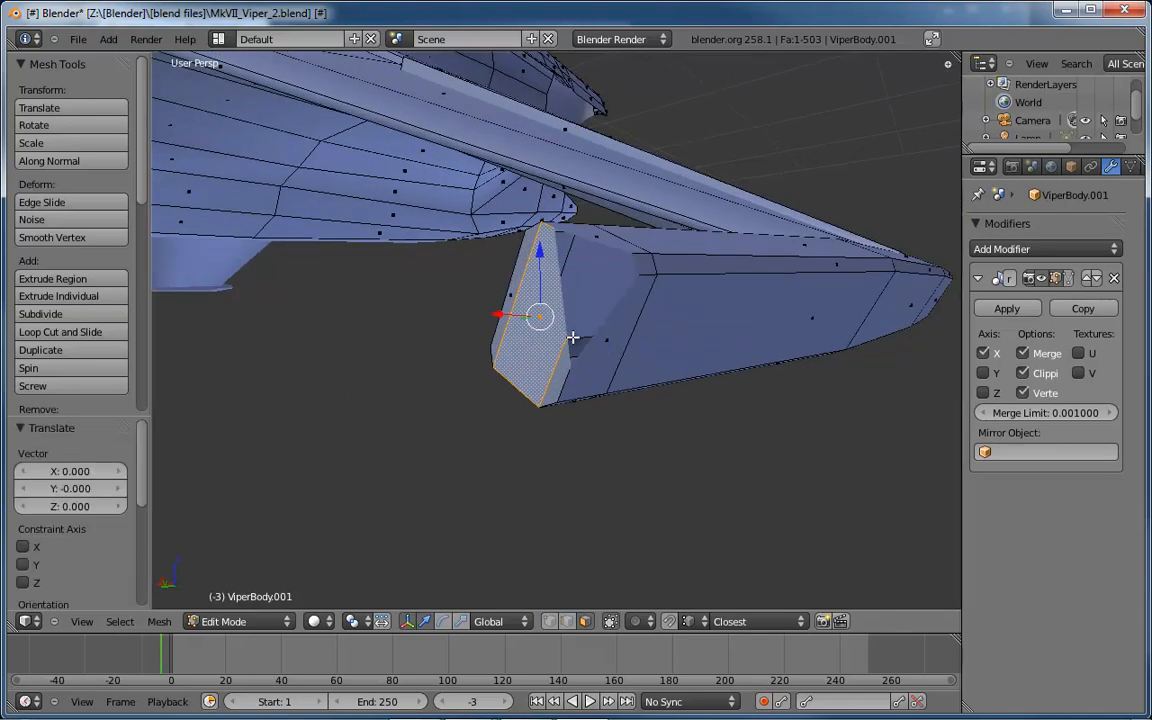
scroll(572, 338, down, 1)
shift+right_click(573, 339)
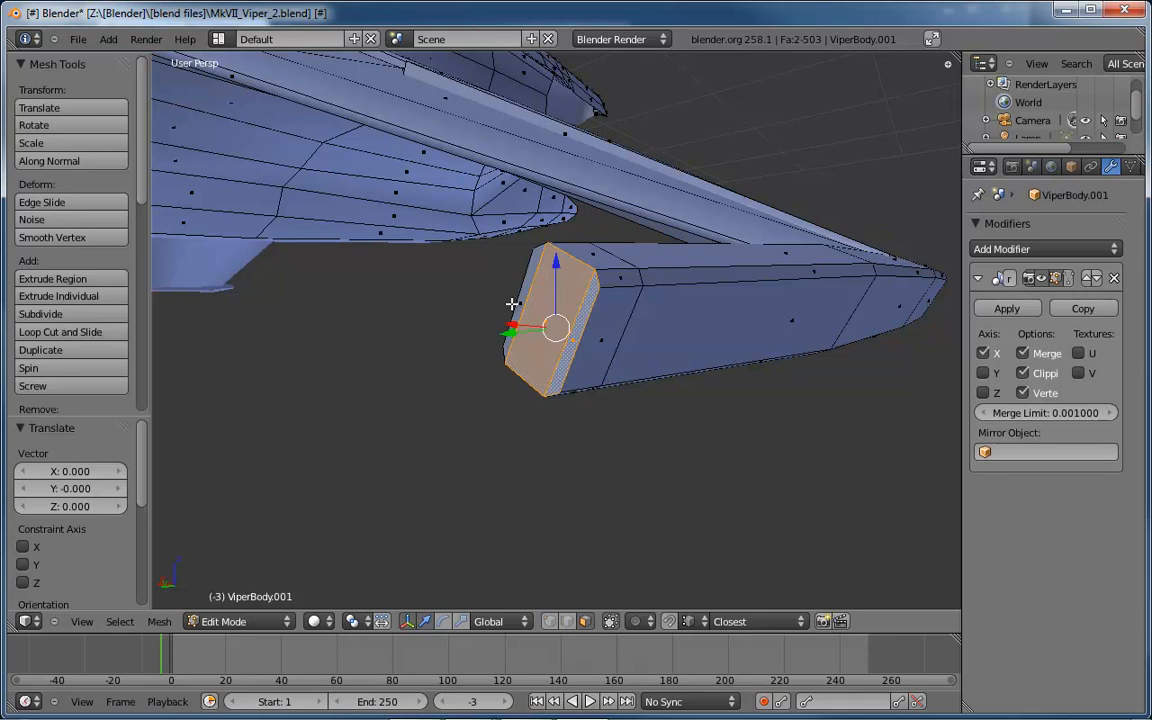
shift+right_click(520, 302)
mouse_move(609, 316)
middle_down()
mouse_move(625, 329)
mouse_move(609, 298)
middle_up()
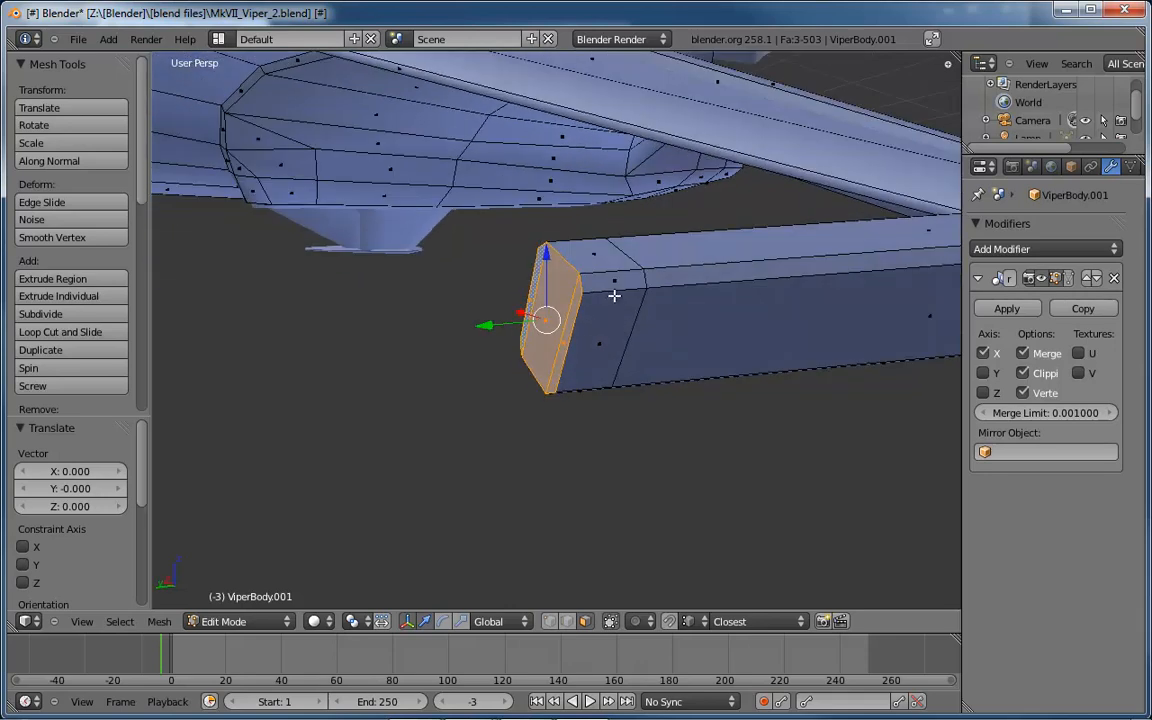
key(s)
click(584, 287)
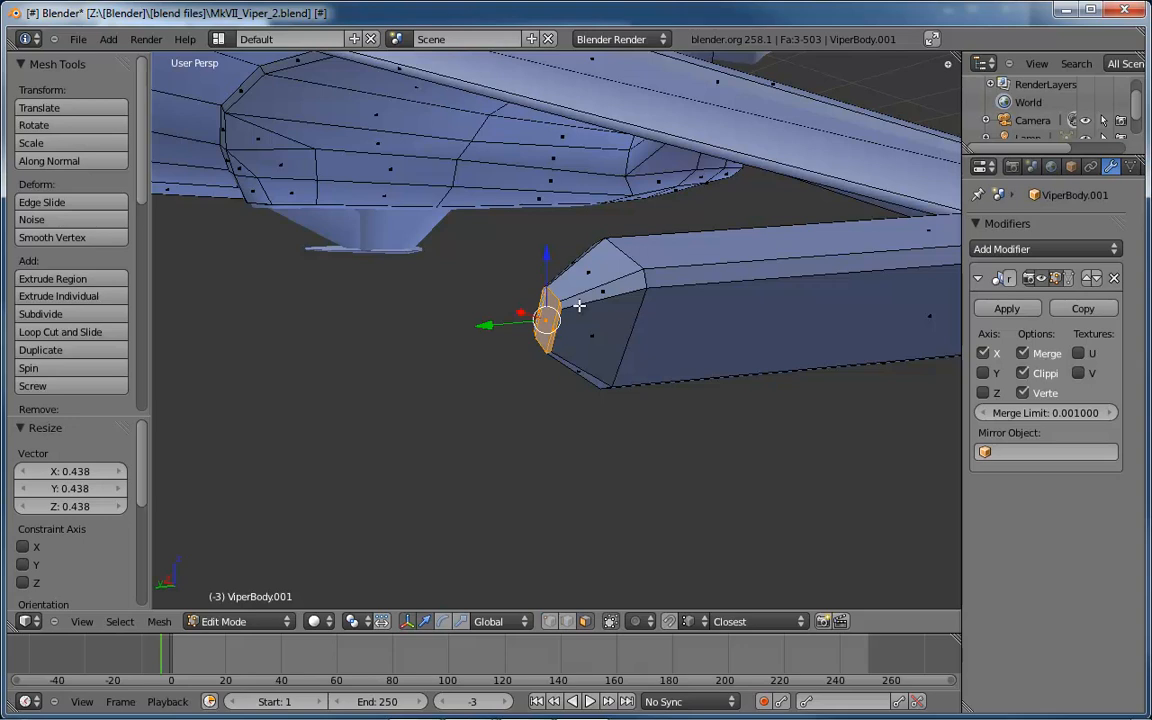
Merge the two upper outer corner vertices of the wing tip piece's front end at their center.
key(ctrl+Tab)
key(1)
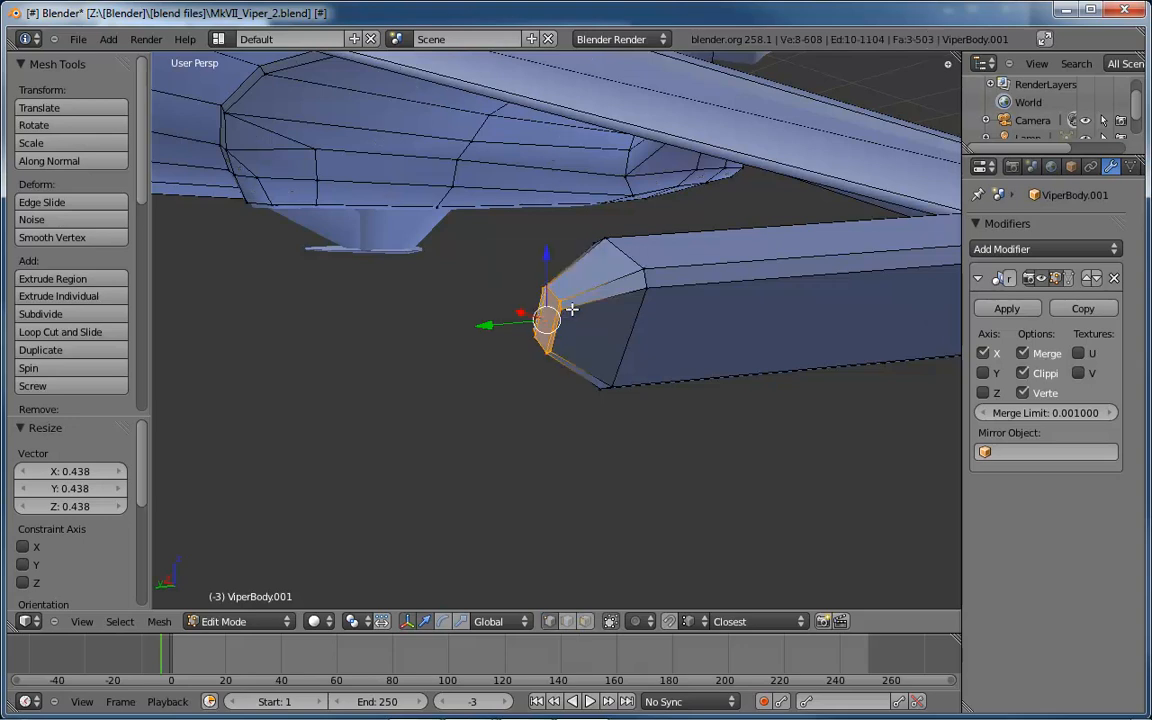
key(a)
right_click(562, 309)
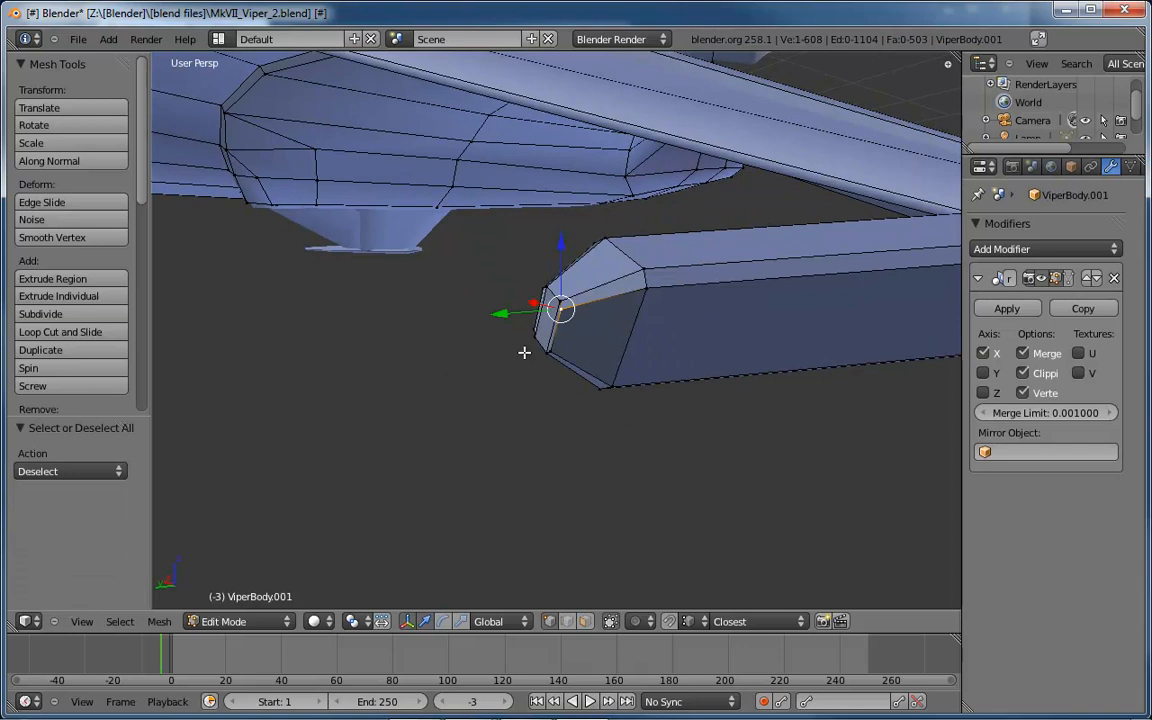
key(ctrl+space)
shift+right_click(561, 300)
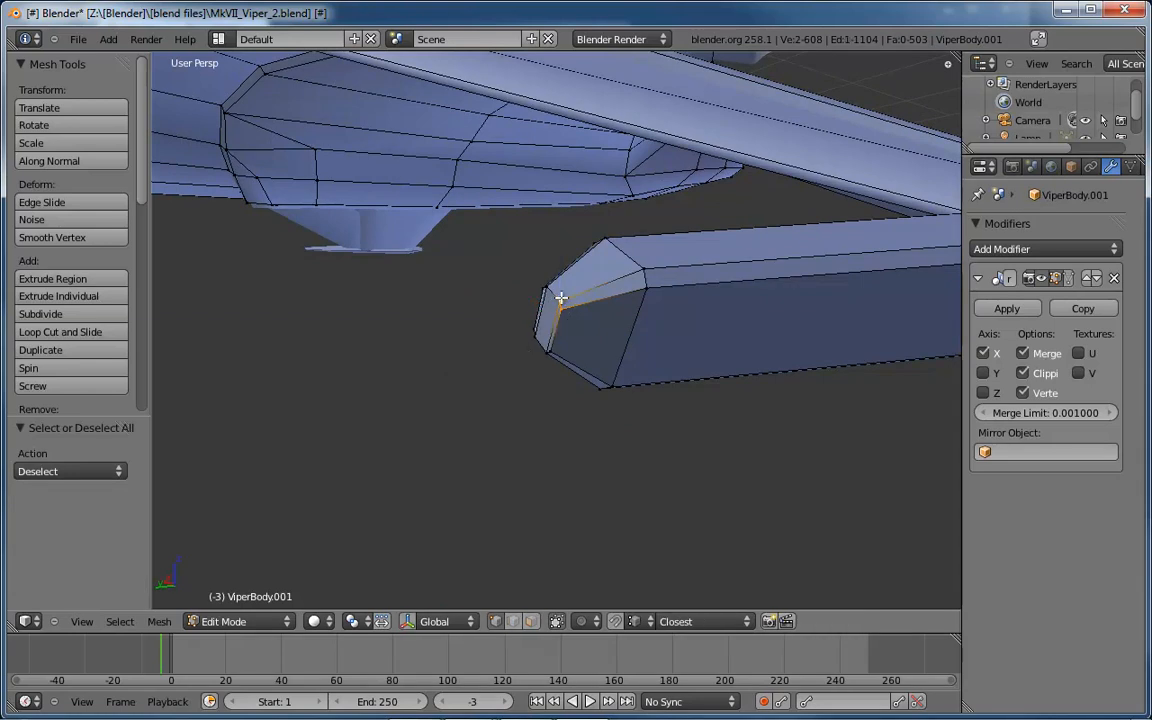
key(alt+m)
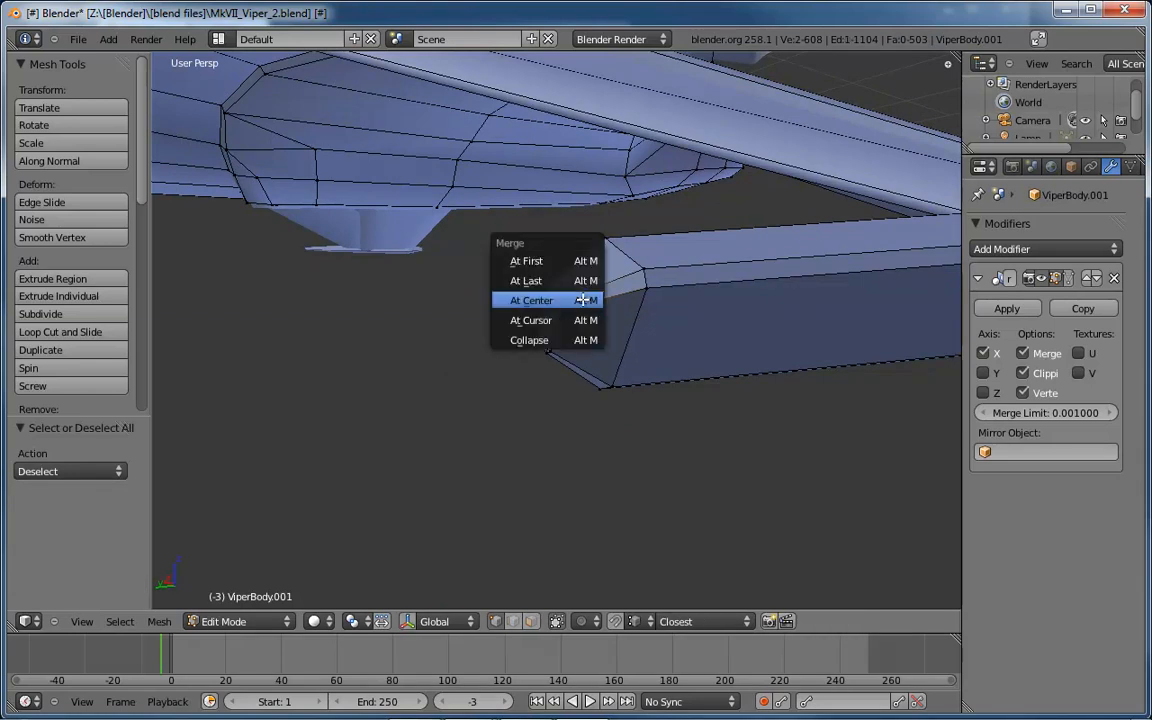
click(582, 299)
Merge each of the other three corner vertex pairs of the front end at their center.
middle_drag(581, 316, 558, 337)
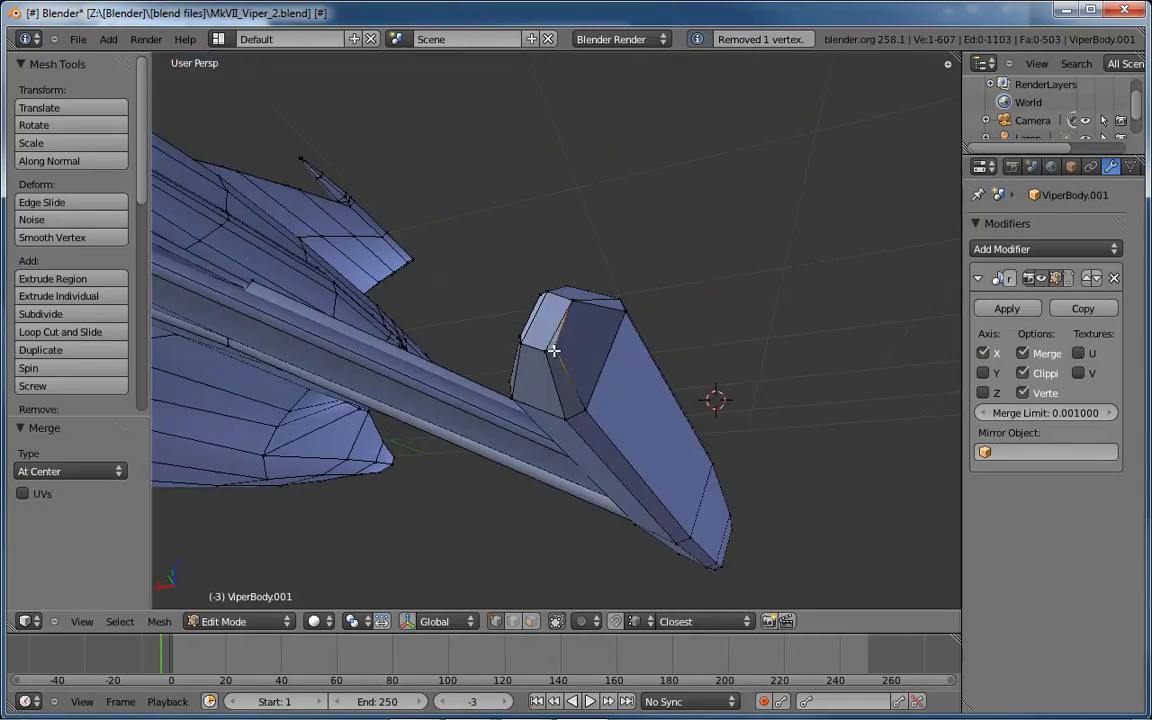
shift+right_click(544, 350)
key(shift+r)
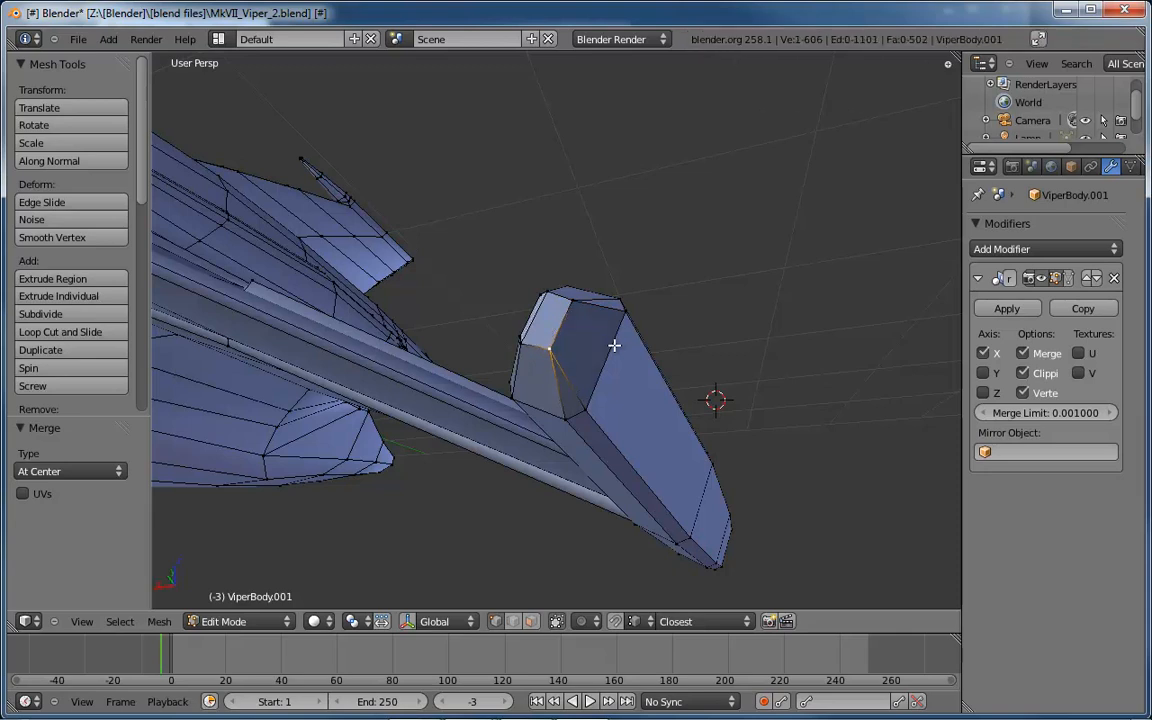
middle_drag(566, 330, 524, 336)
shift+right_click(522, 343)
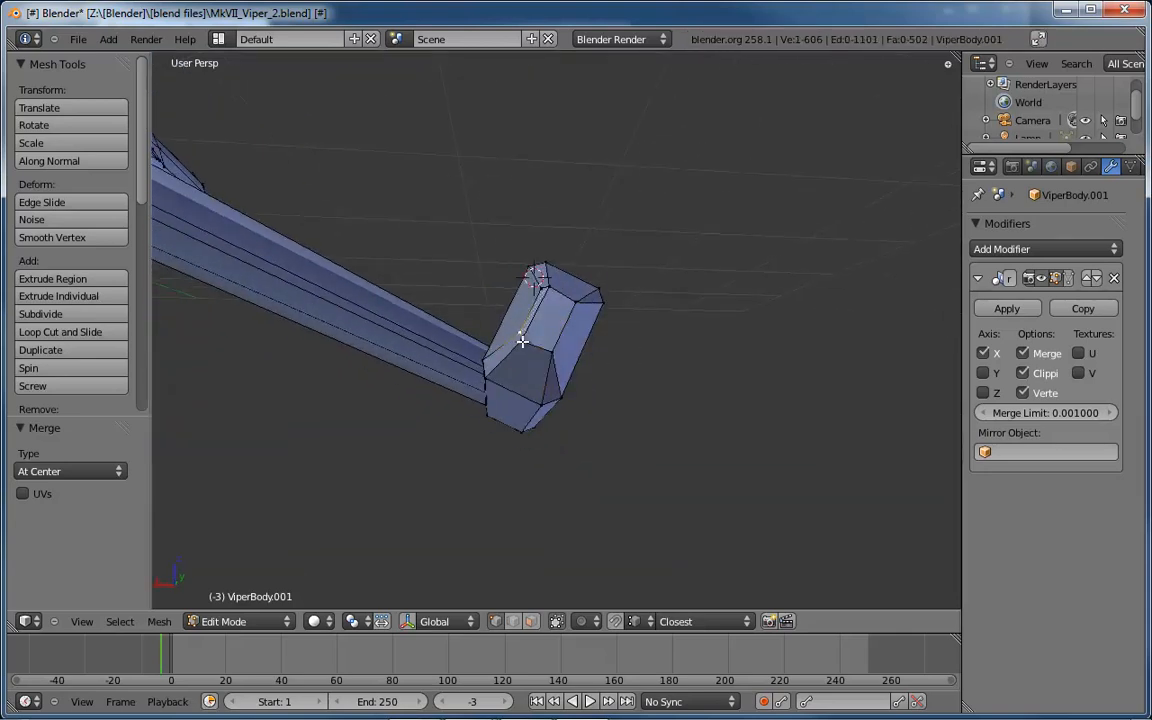
key(shift+r)
right_click(547, 292)
shift+right_click(556, 290)
key(shift+r)
Merge the front end's upper and lower vertices at center on both the outer and inner sides.
middle_drag(641, 320, 499, 340)
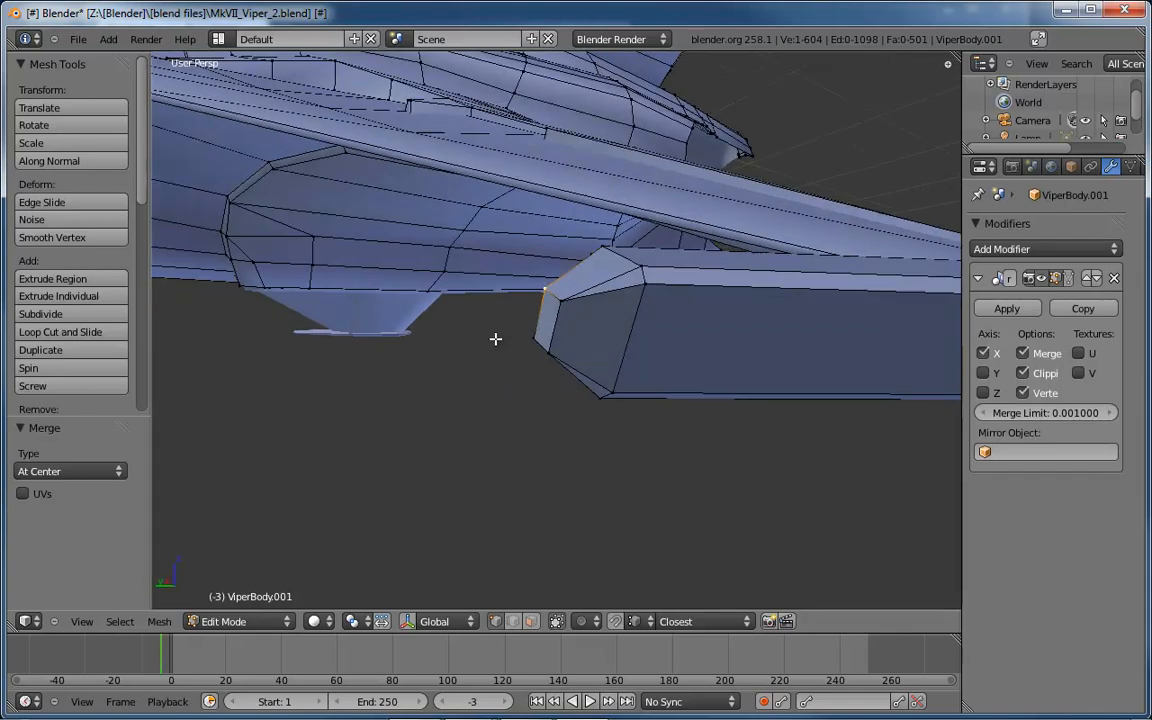
shift+right_click(549, 349)
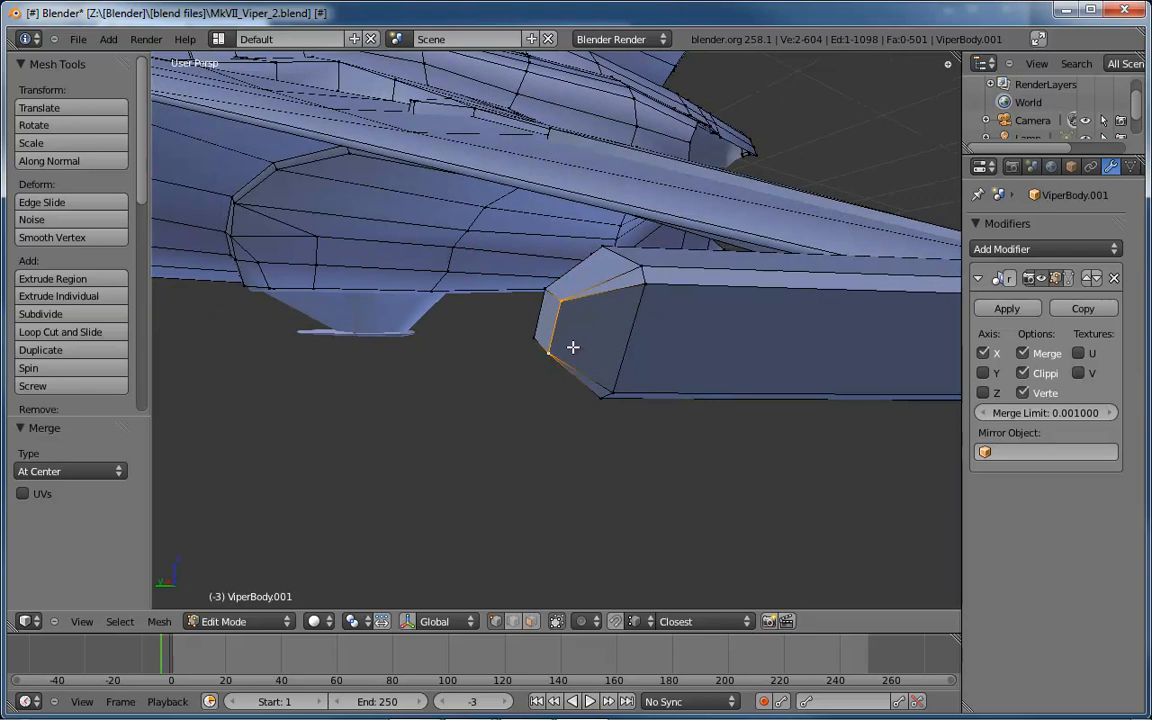
key(shift+r)
middle_drag(563, 334, 599, 314)
right_click(545, 292)
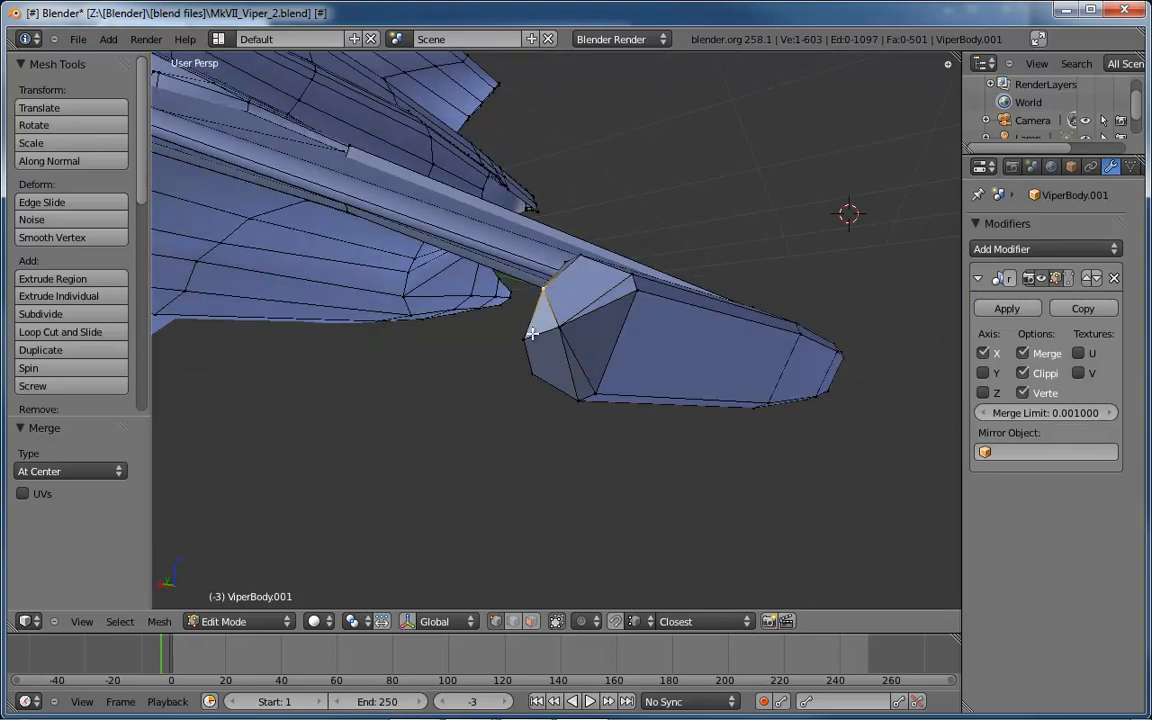
shift+right_click(524, 339)
key(shift+r)
Select both front point vertices of the wing tip piece and move them 0.01593 along Y.
middle_drag(692, 341, 666, 322)
shift+right_click(554, 324)
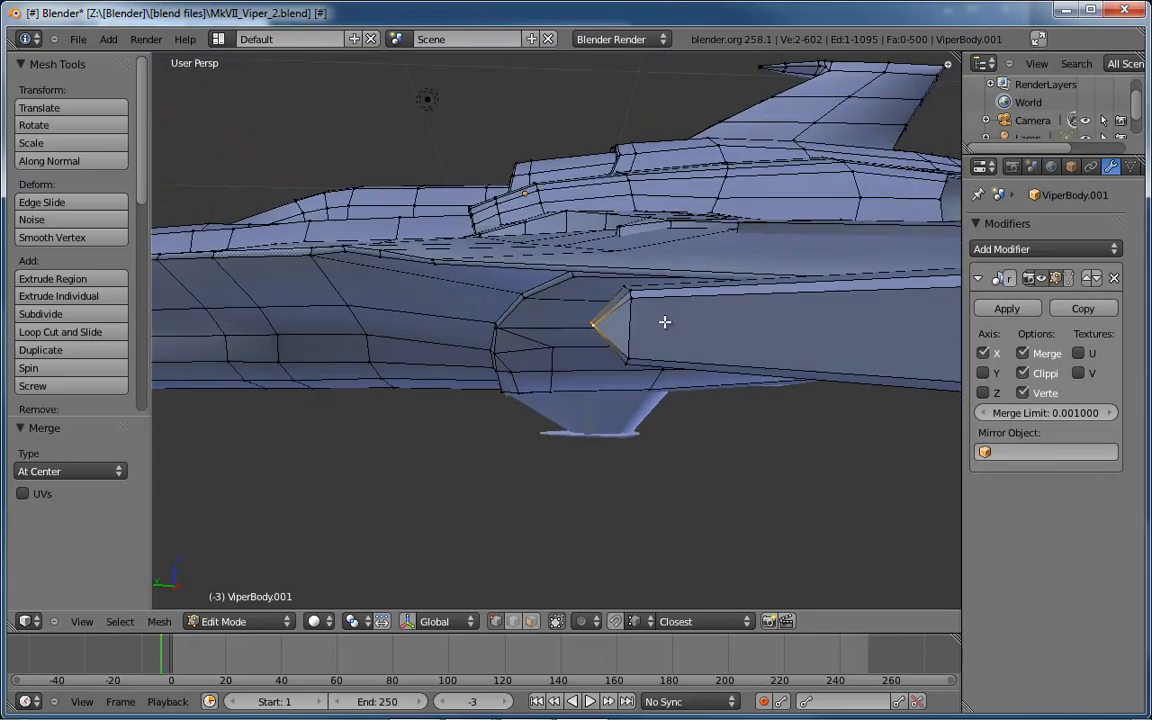
key(ctrl+space)
drag(524, 324, 499, 324)
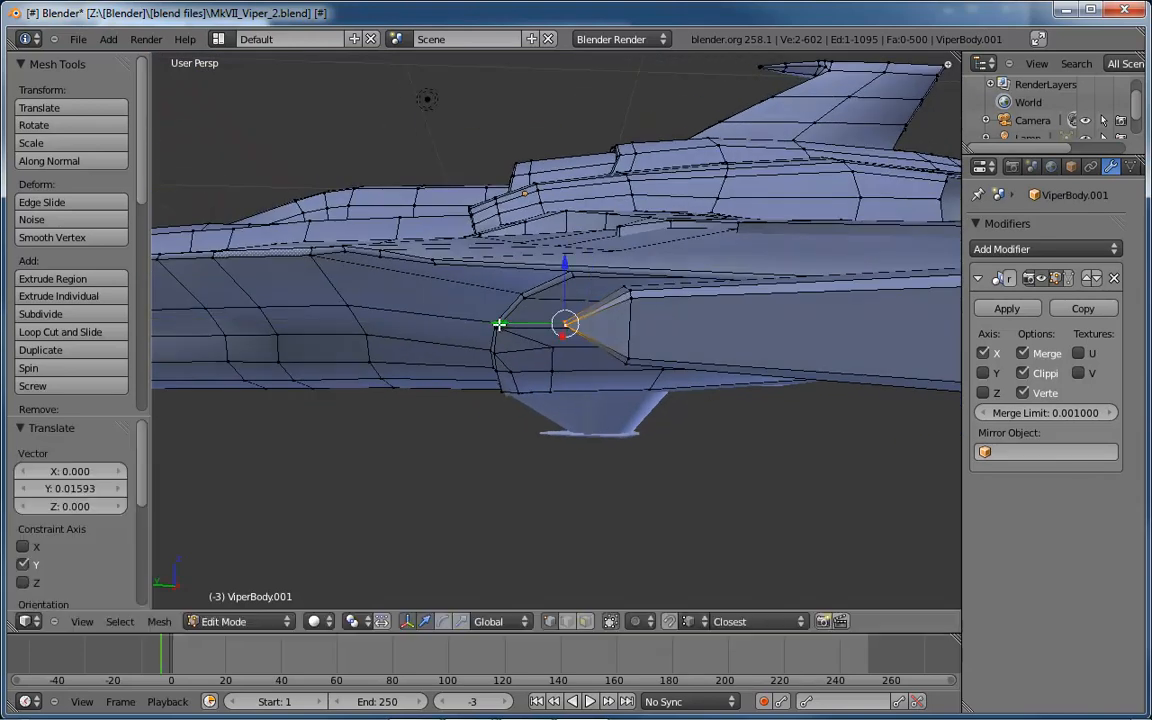
Examine the wing tip piece's pointed front end up close, and in Object Mode against the whole ship and the top reference image.
middle_drag(499, 324, 629, 311)
scroll(629, 311, up, 5)
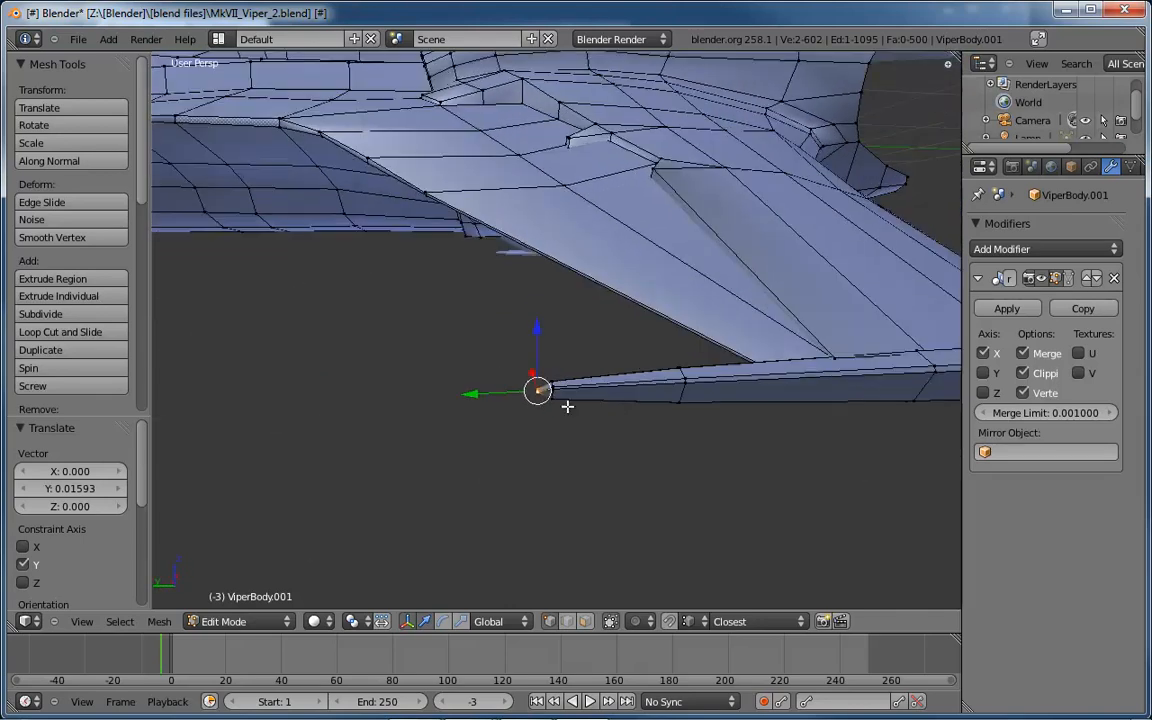
scroll(567, 406, up, 5)
middle_drag(553, 368, 629, 341)
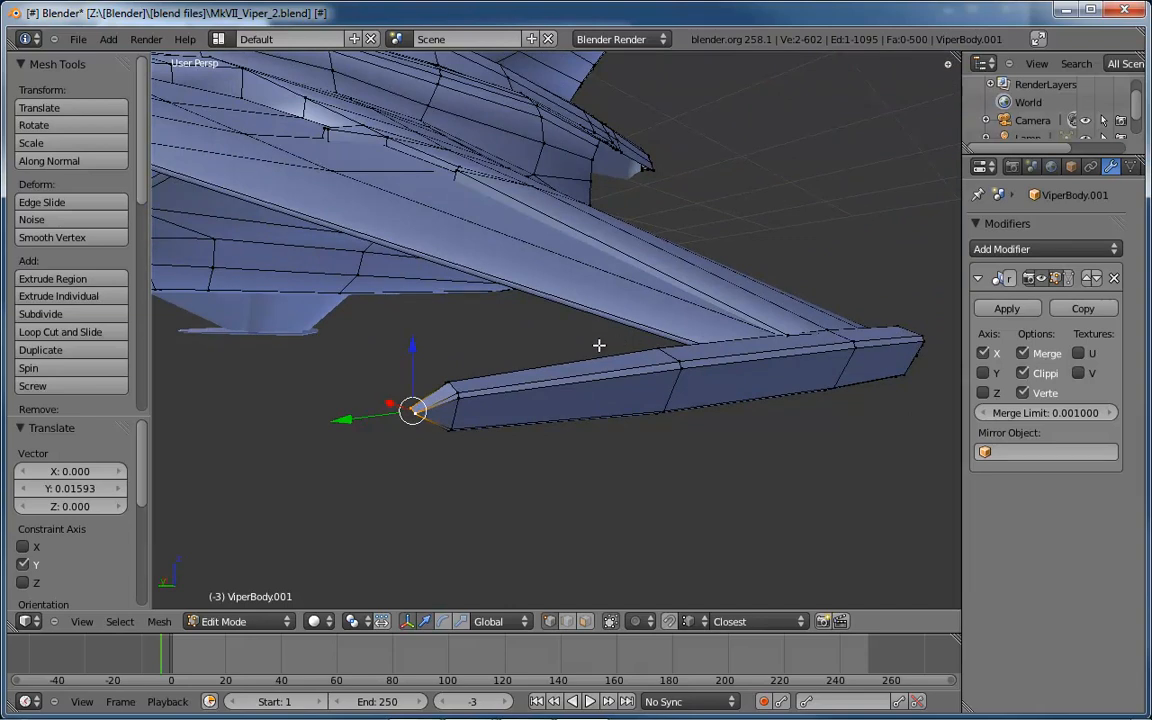
scroll(598, 345, down, 7)
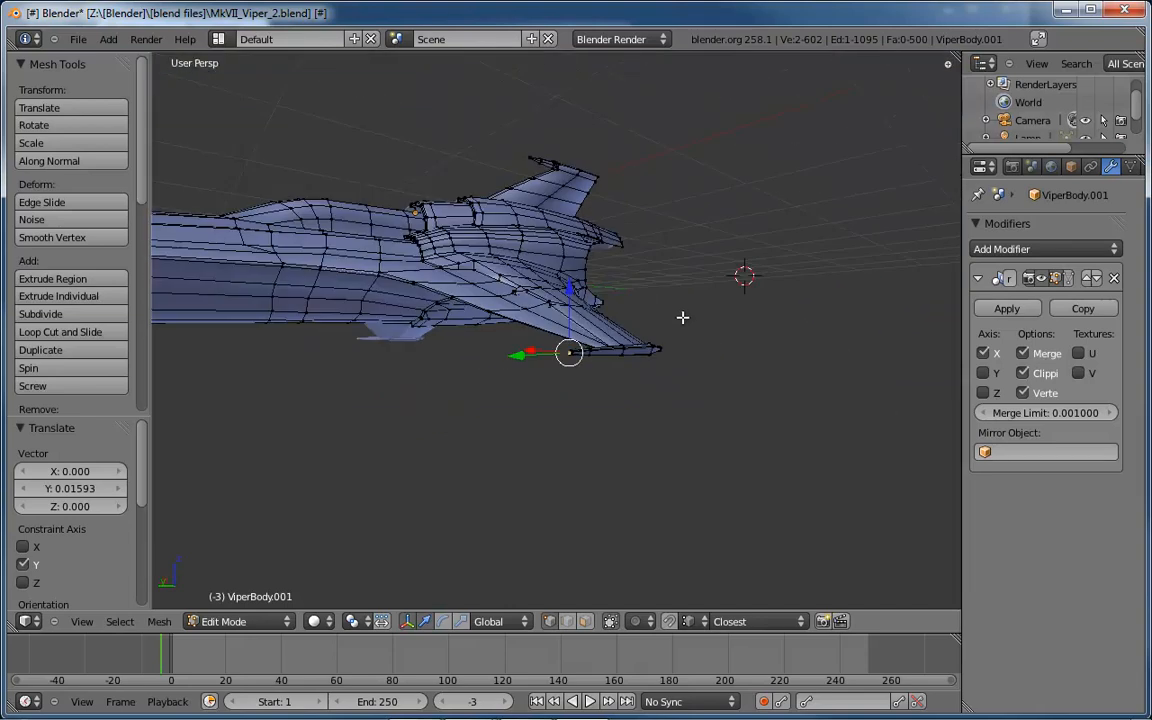
middle_drag(682, 317, 595, 404)
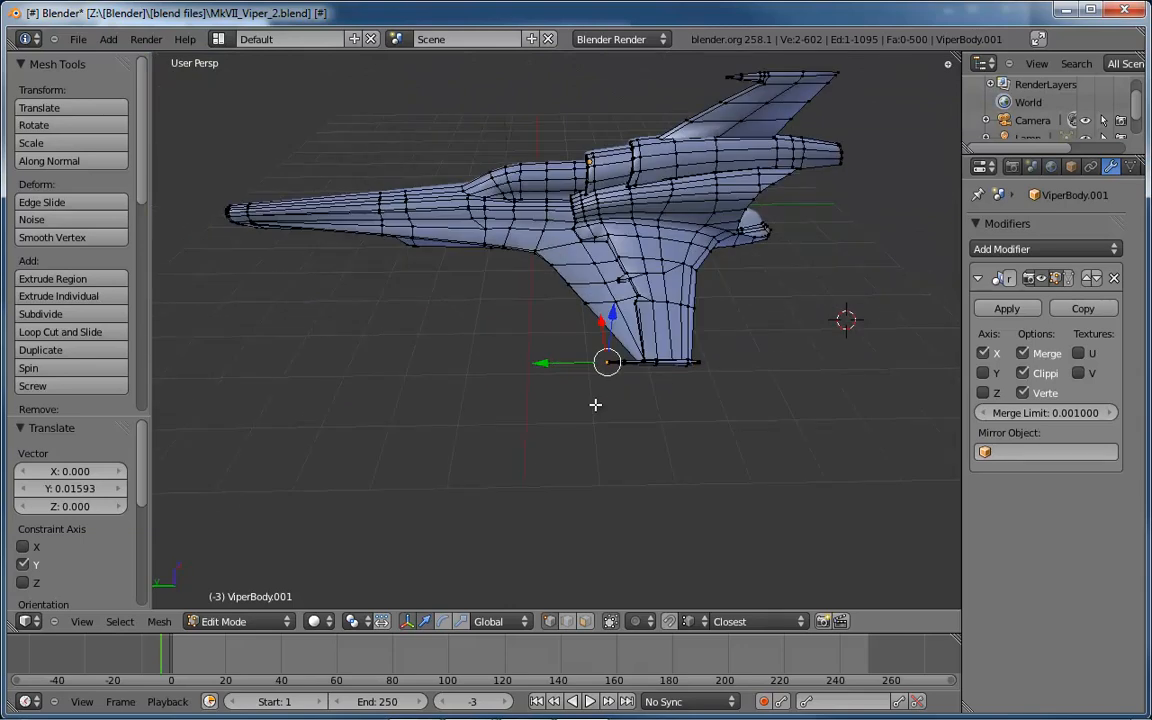
key(z)
key(z)
key(Tab)
middle_drag(671, 393, 503, 448)
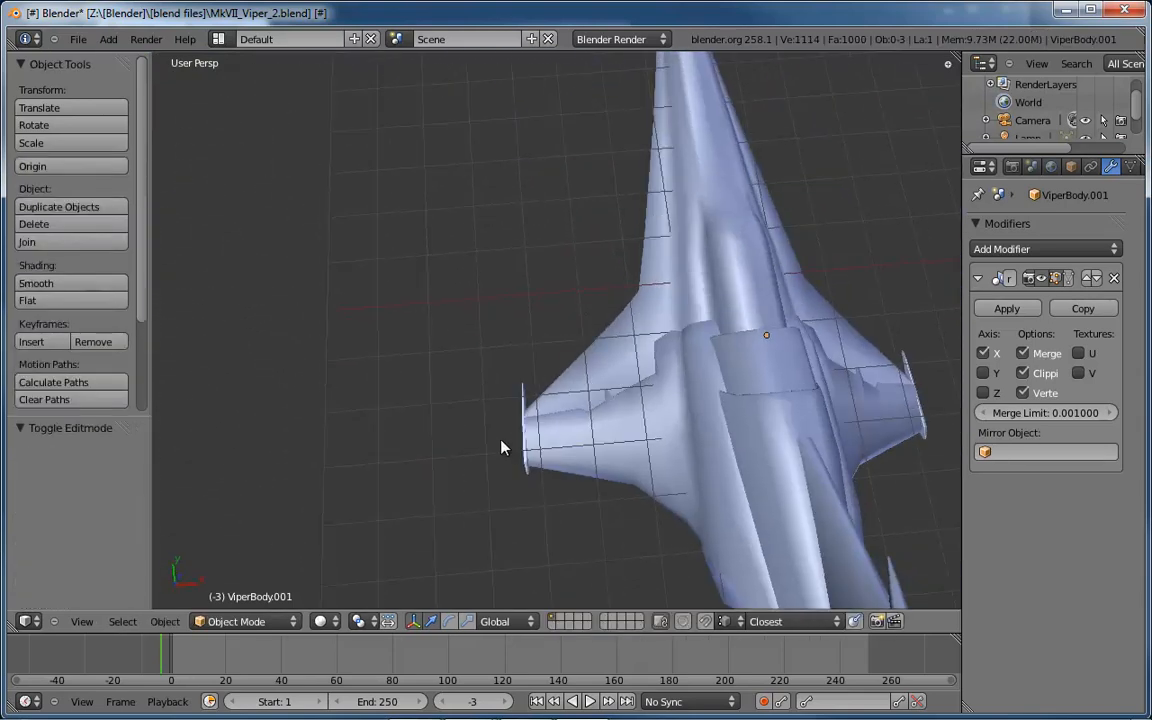
key(KP_7)
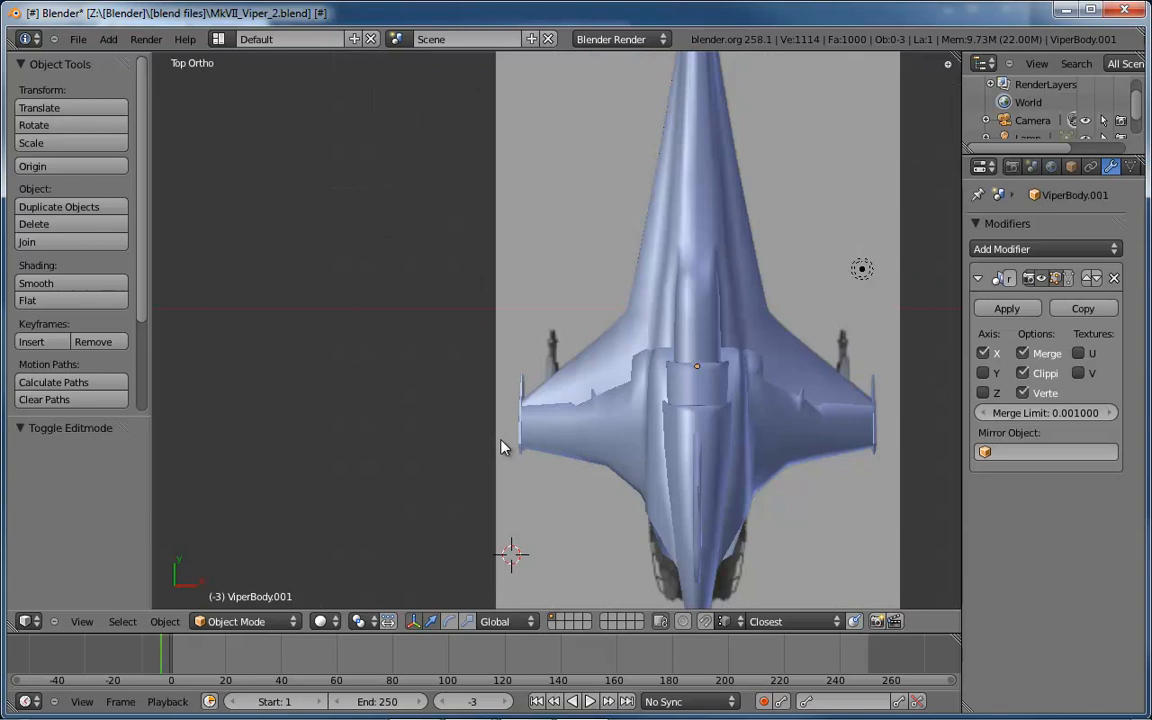
middle_drag(505, 444, 720, 306)
scroll(720, 307, up, 4)
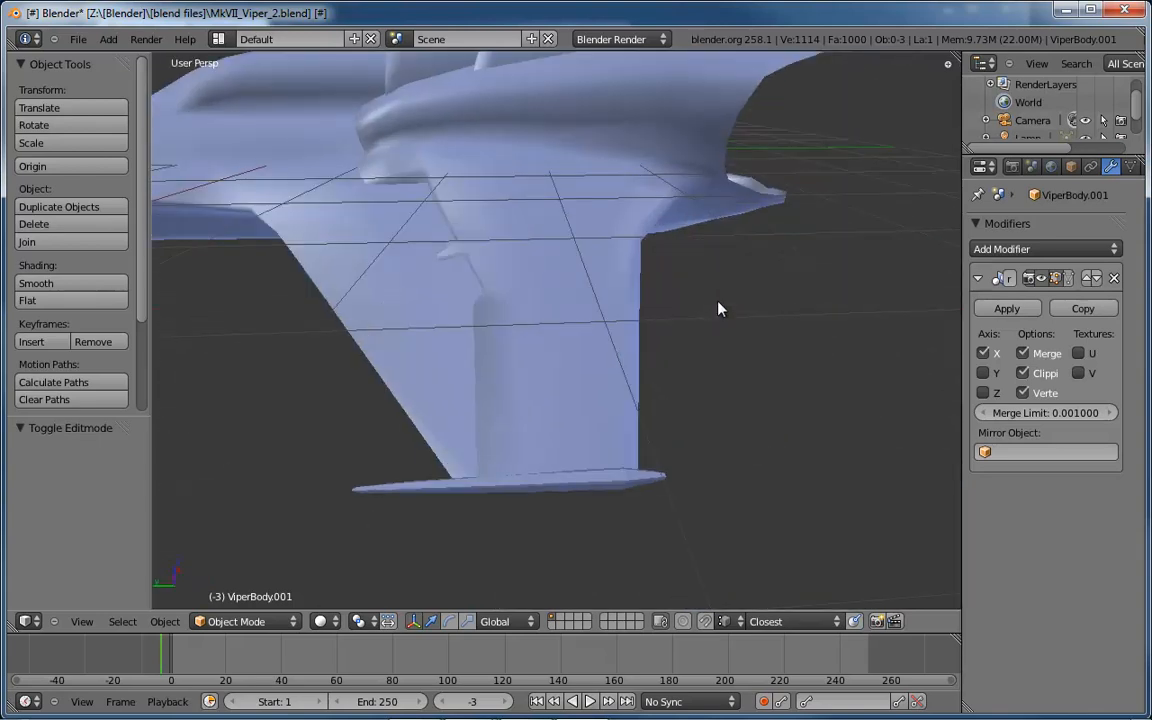
scroll(655, 426, down, 5)
middle_drag(655, 426, 651, 310)
scroll(653, 351, up, 4)
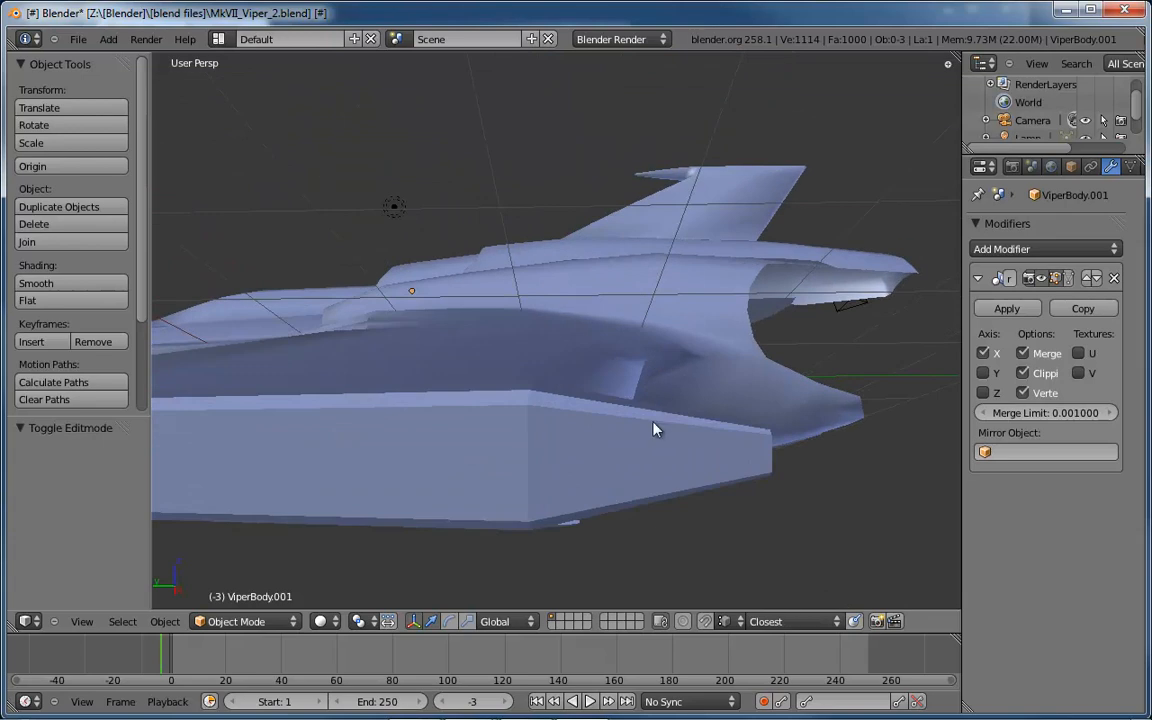
Add a crosswise loop cut midway along the tapered tail section of the wing tip piece and scale it to 1.243.
key(Tab)
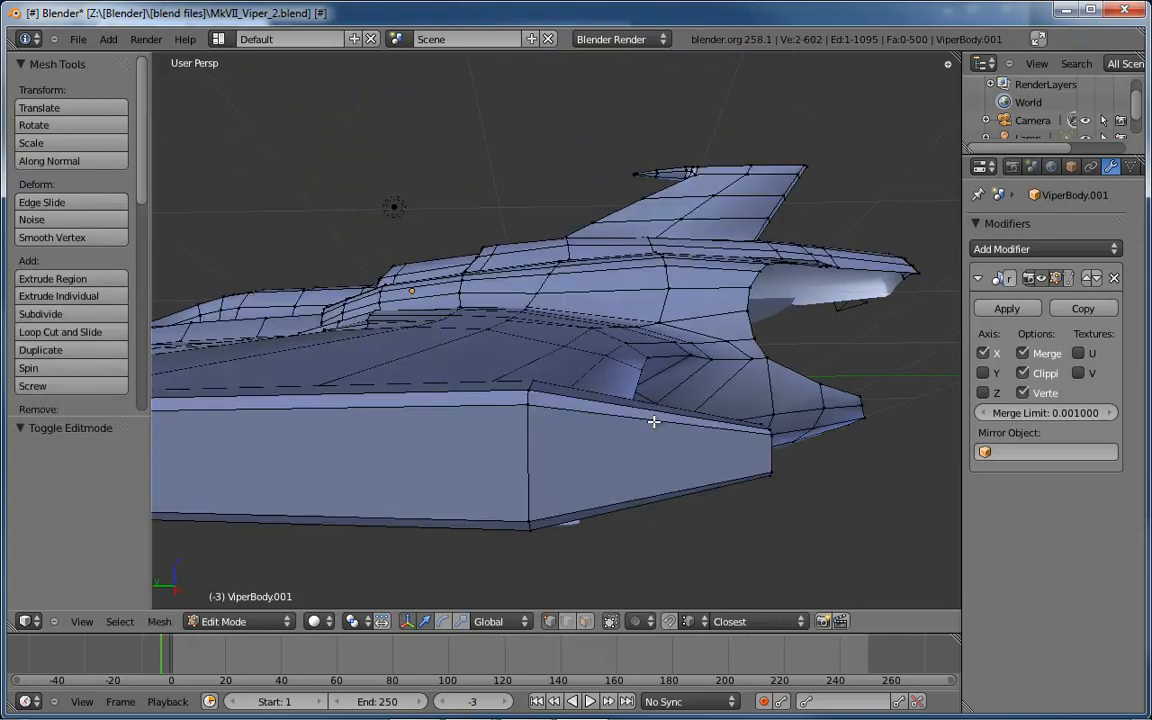
key(ctrl+r)
click(653, 421)
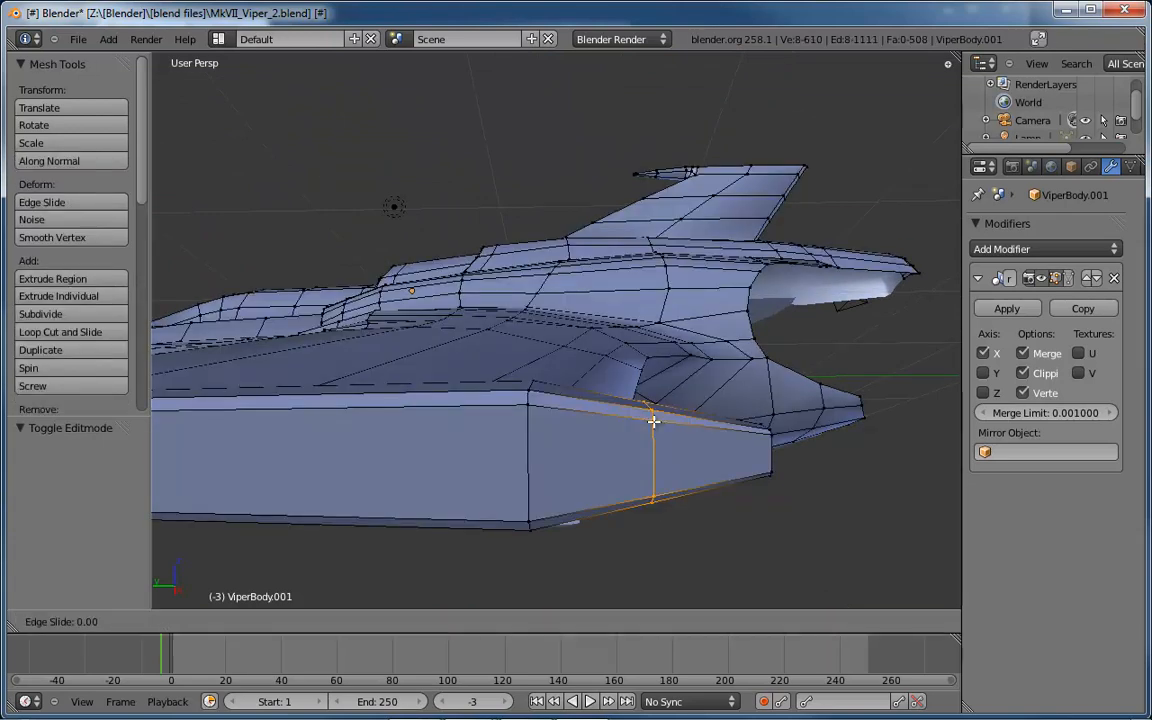
click(653, 421)
key(s)
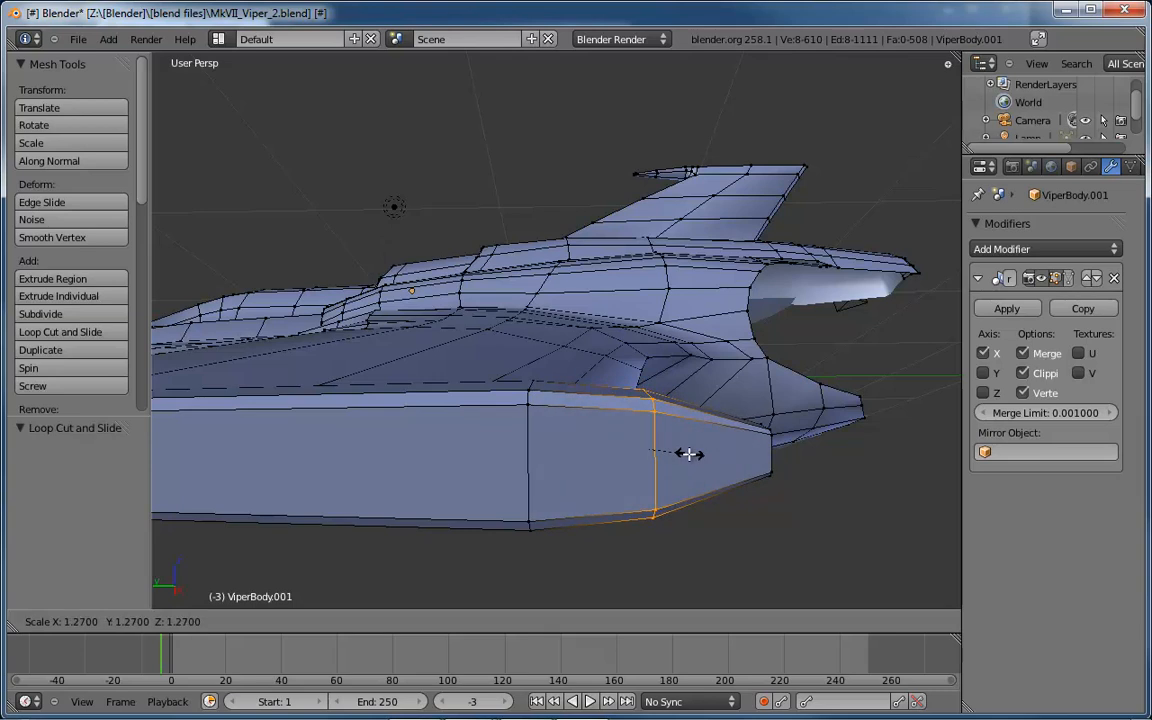
click(686, 453)
Move the new tail loop -0.03694 along Y toward the rear end.
key(g)
key(y)
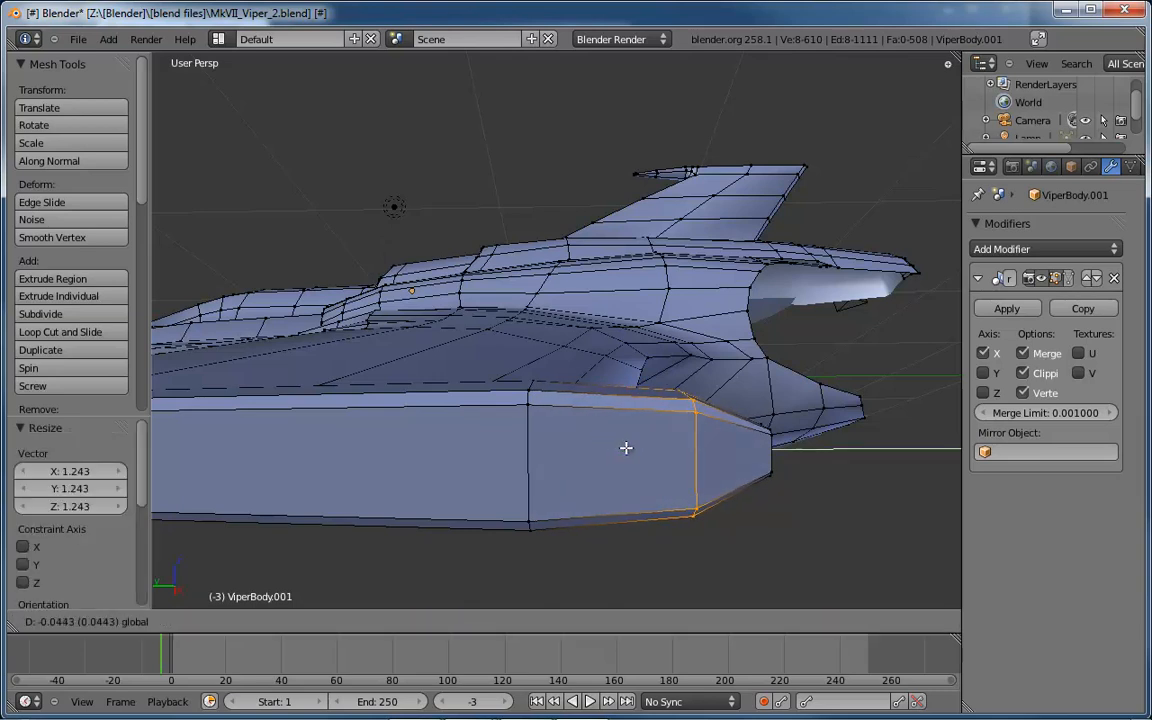
click(621, 447)
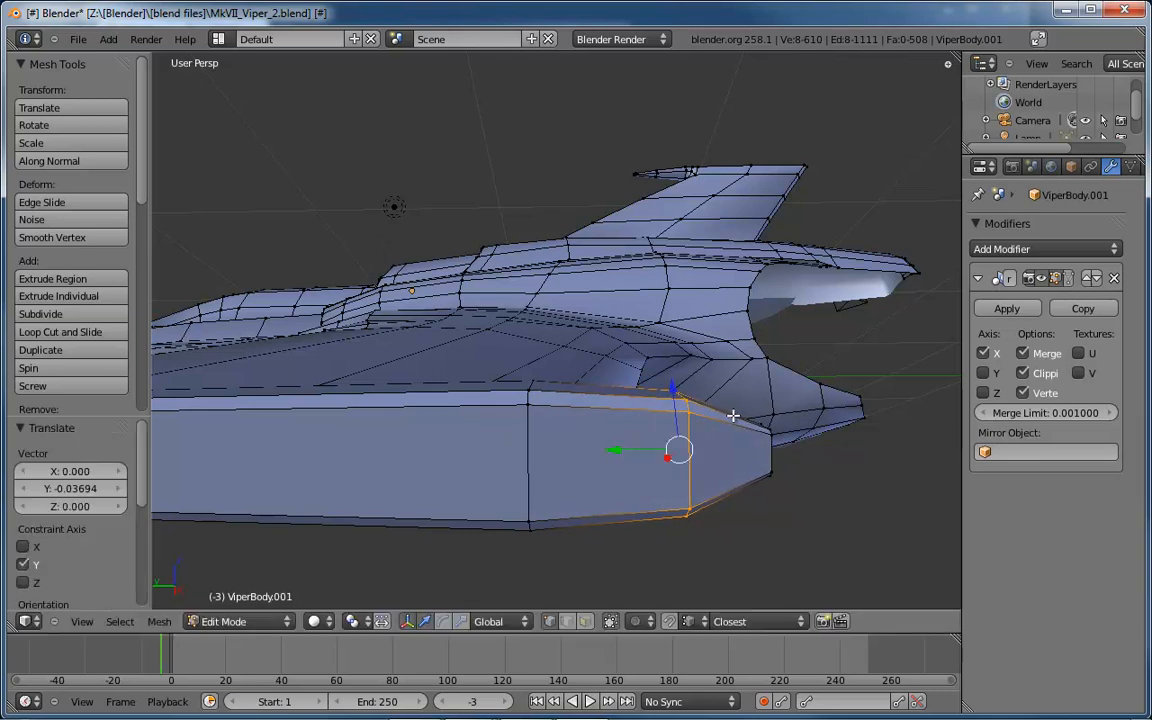
Merge the upper and lower outer corner vertex pairs at the rear end of the wing tip piece, each at center.
middle_drag(733, 415, 403, 292)
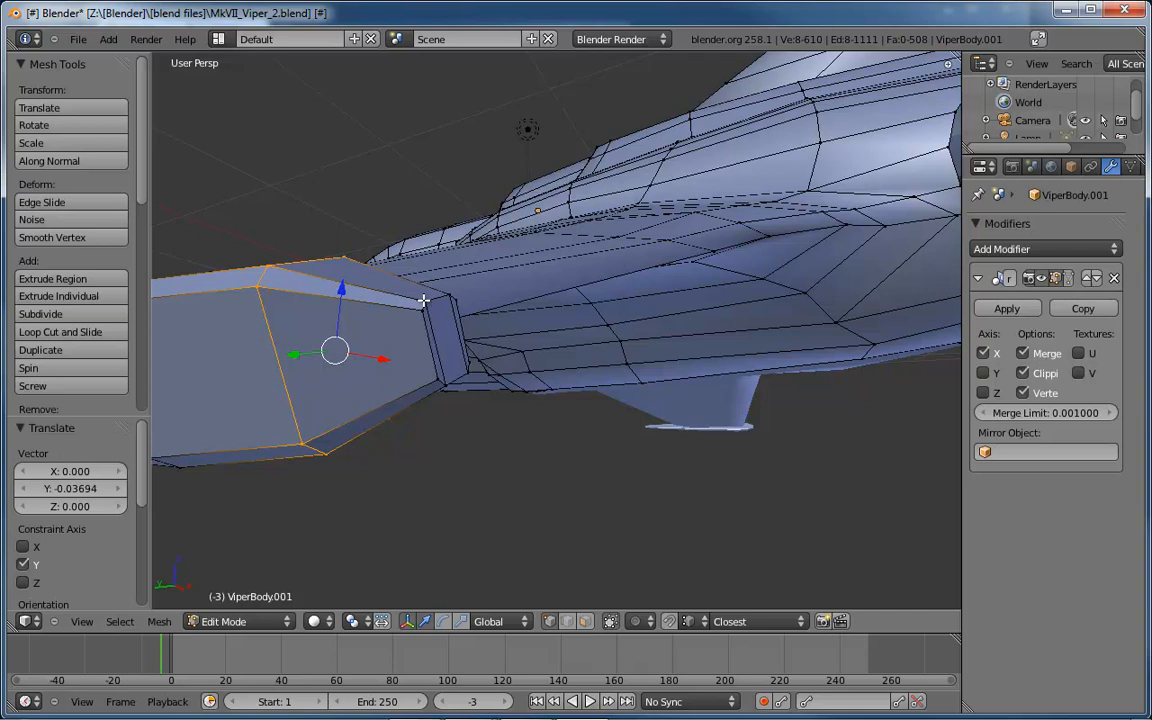
key(ctrl+space)
right_click(424, 301)
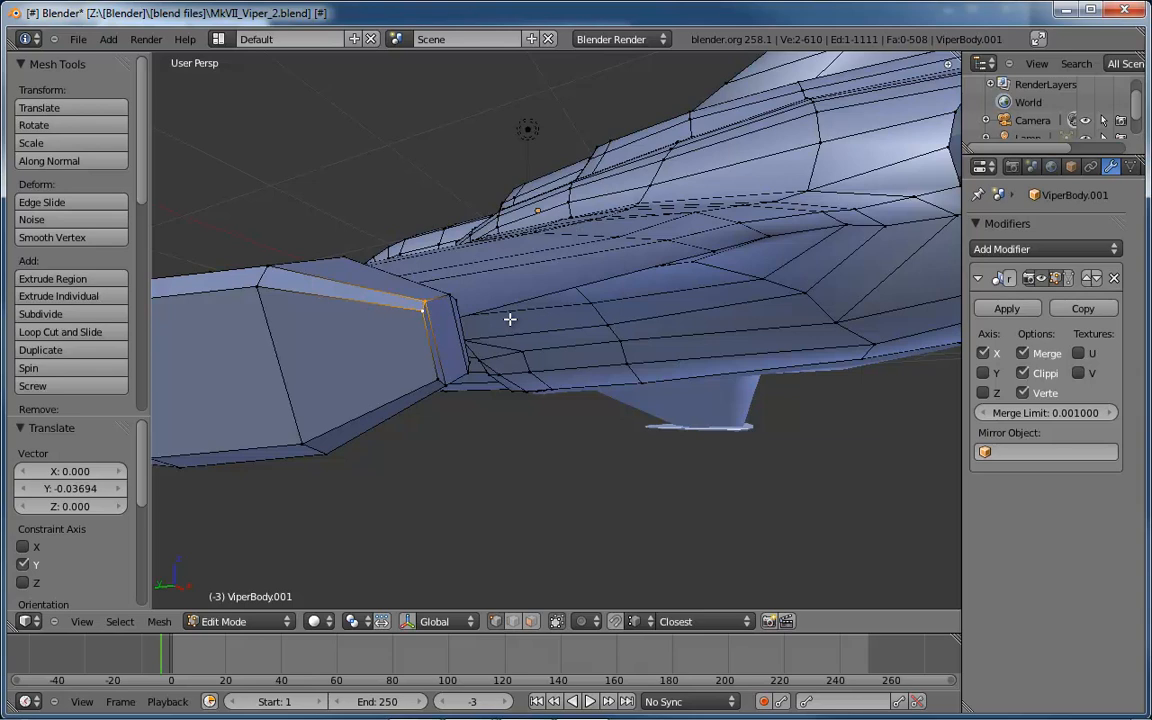
key(alt+m)
click(510, 322)
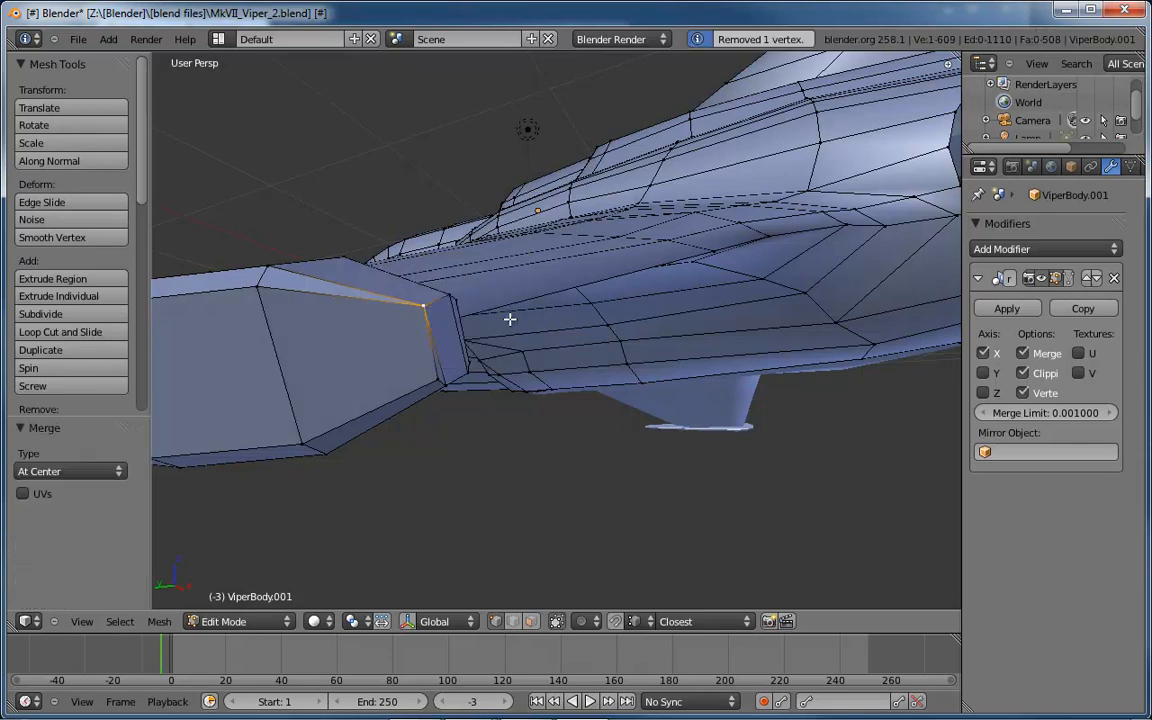
right_click(441, 383)
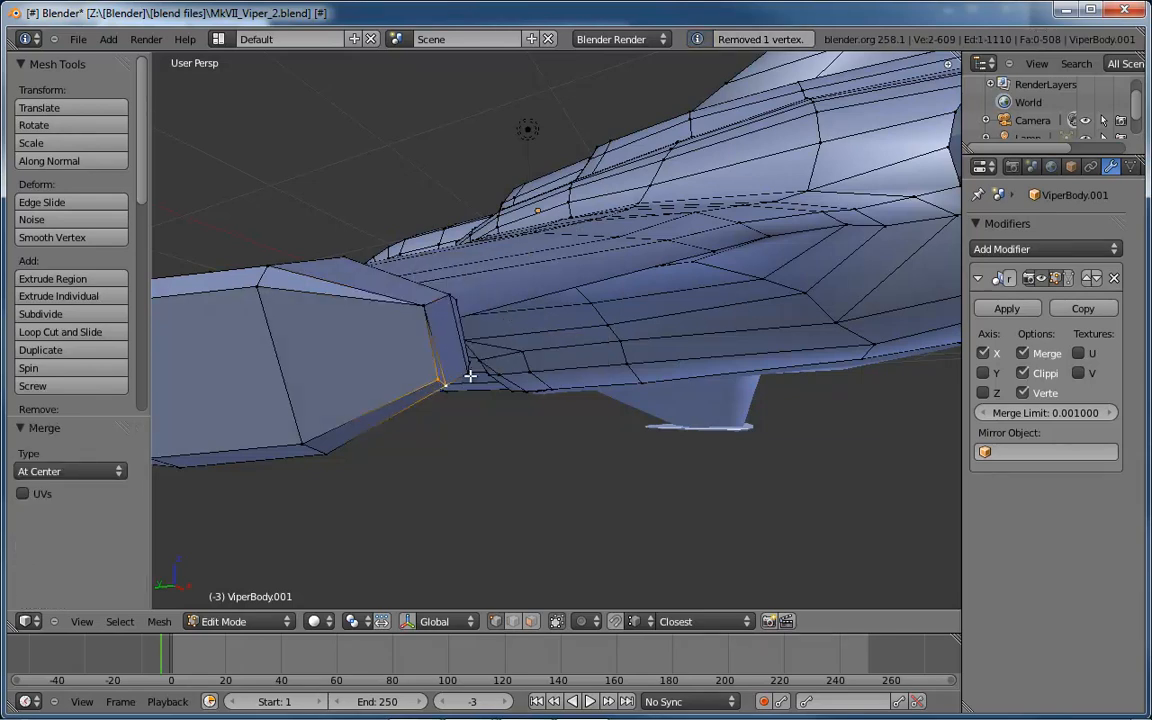
Merge the two inner corner vertex pairs at the rear end of the wing tip piece, each at center.
middle_drag(471, 374, 532, 342)
right_click(551, 296)
key(KP_Decimal)
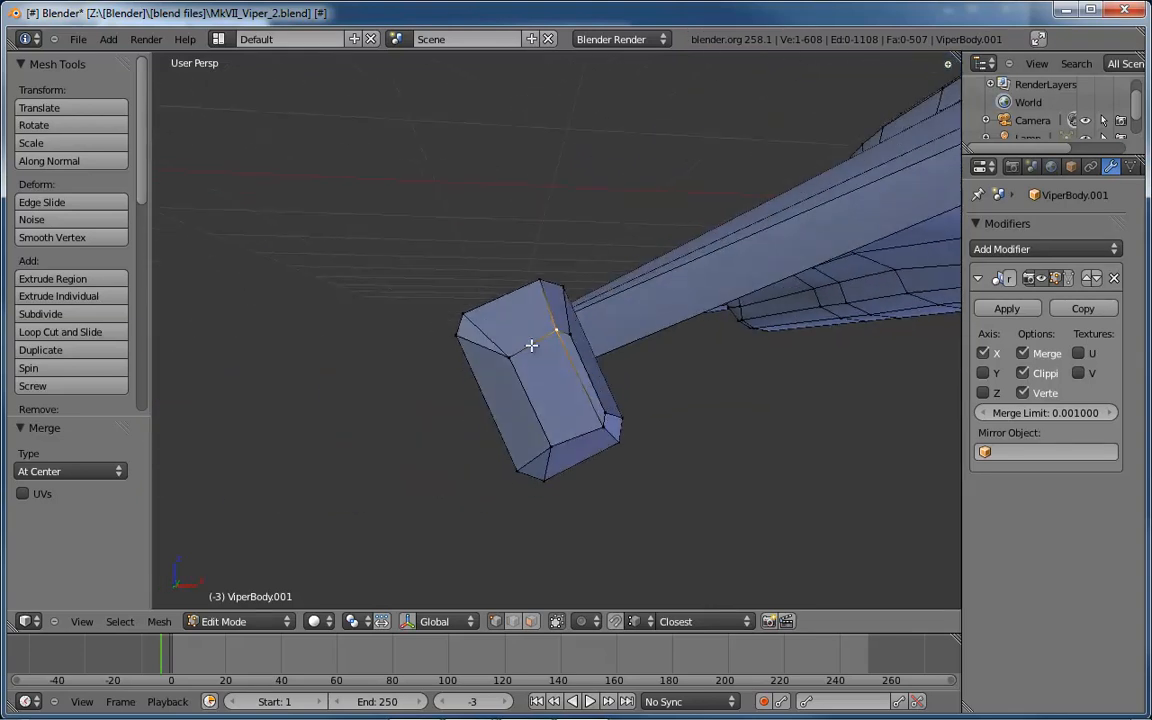
shift+right_click(570, 331)
key(alt+m)
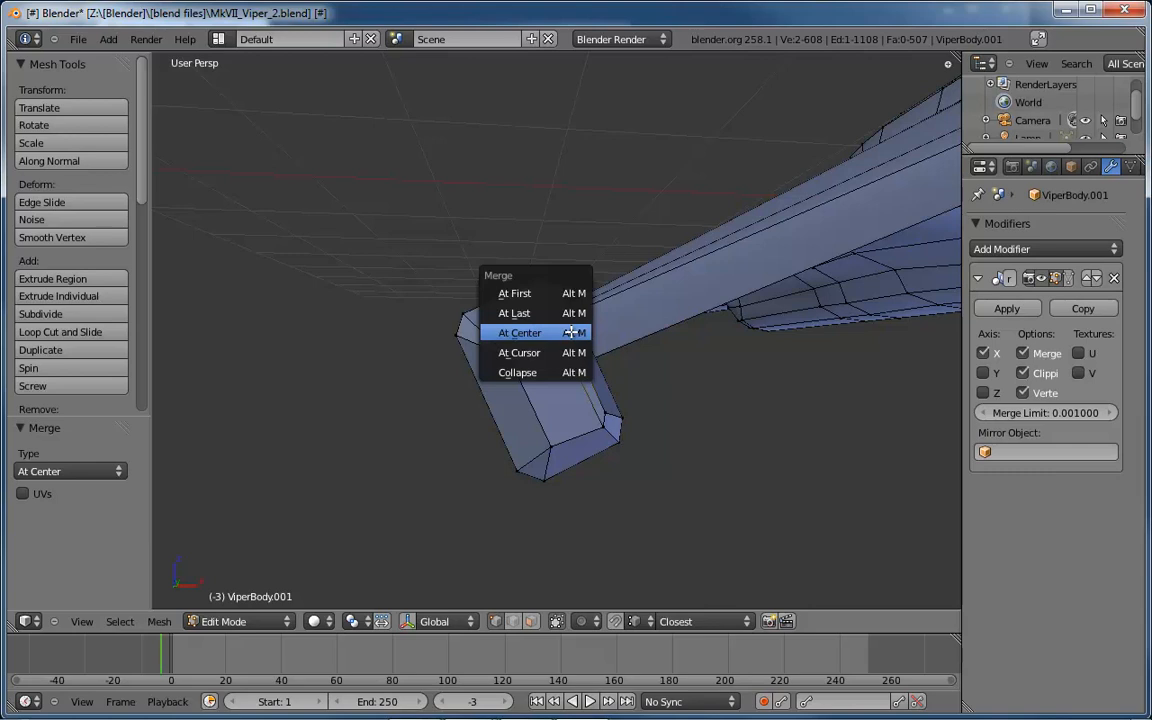
click(570, 332)
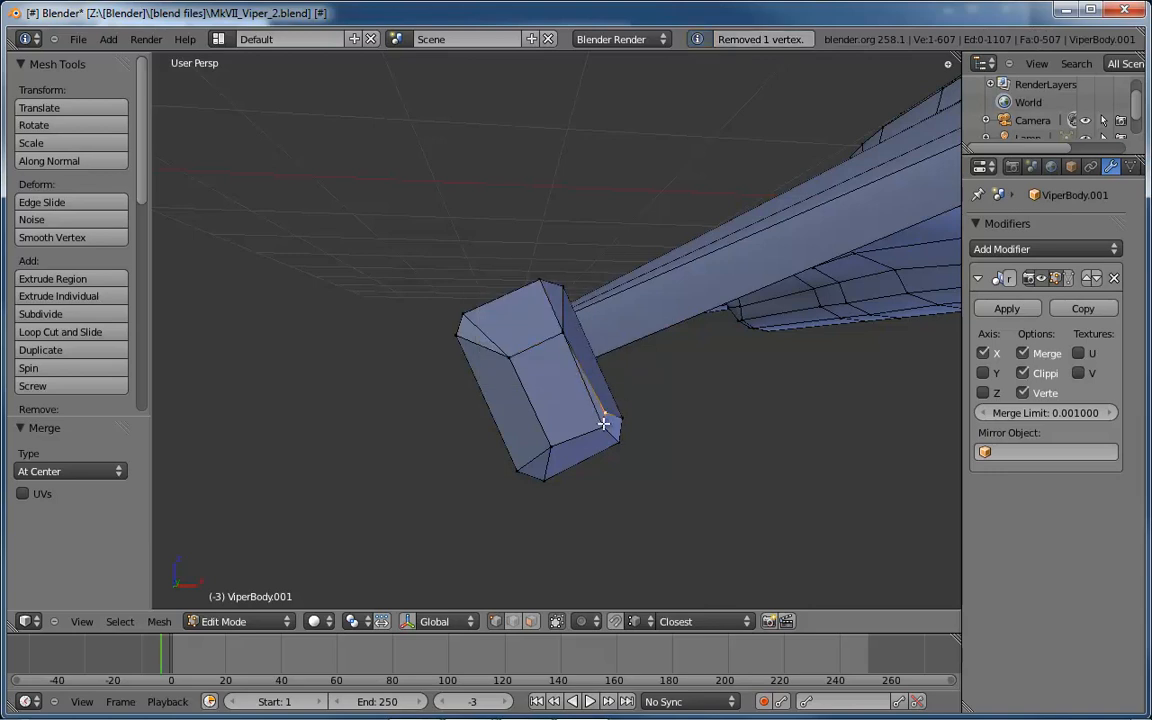
shift+right_click(601, 423)
key(alt+m)
click(603, 420)
Examine the whole ship with the finished wing tip in perspective and in wireframe against the top reference image.
middle_drag(604, 419, 637, 378)
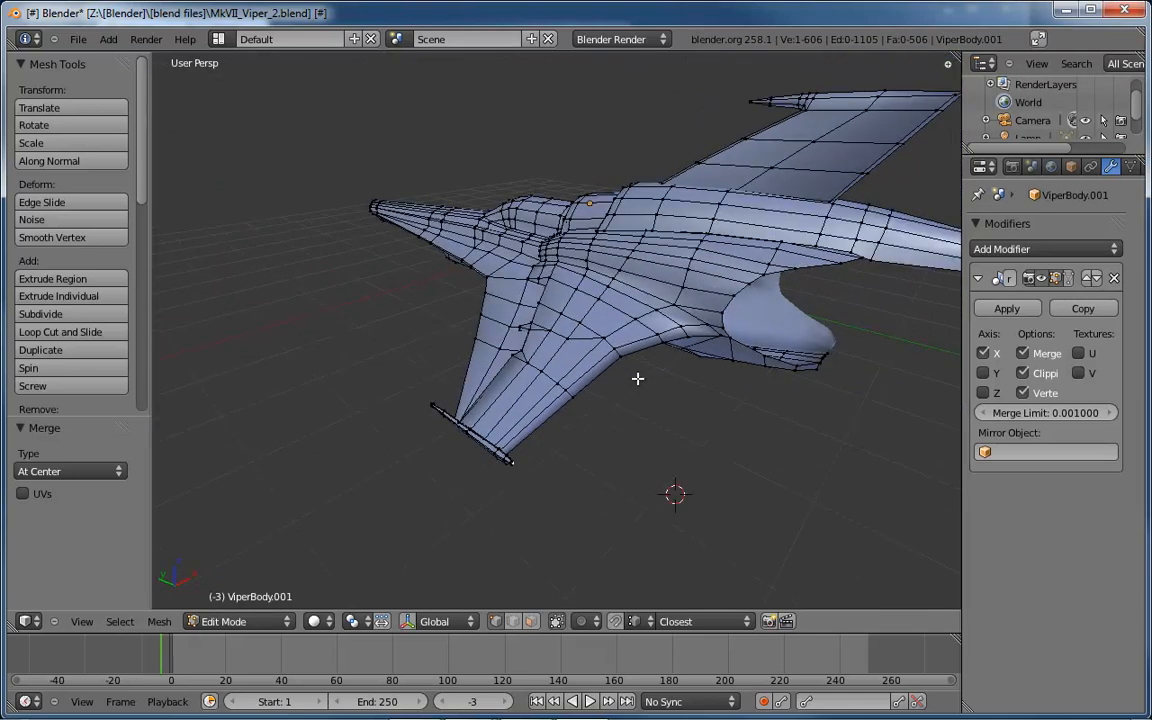
middle_drag(633, 327, 527, 366)
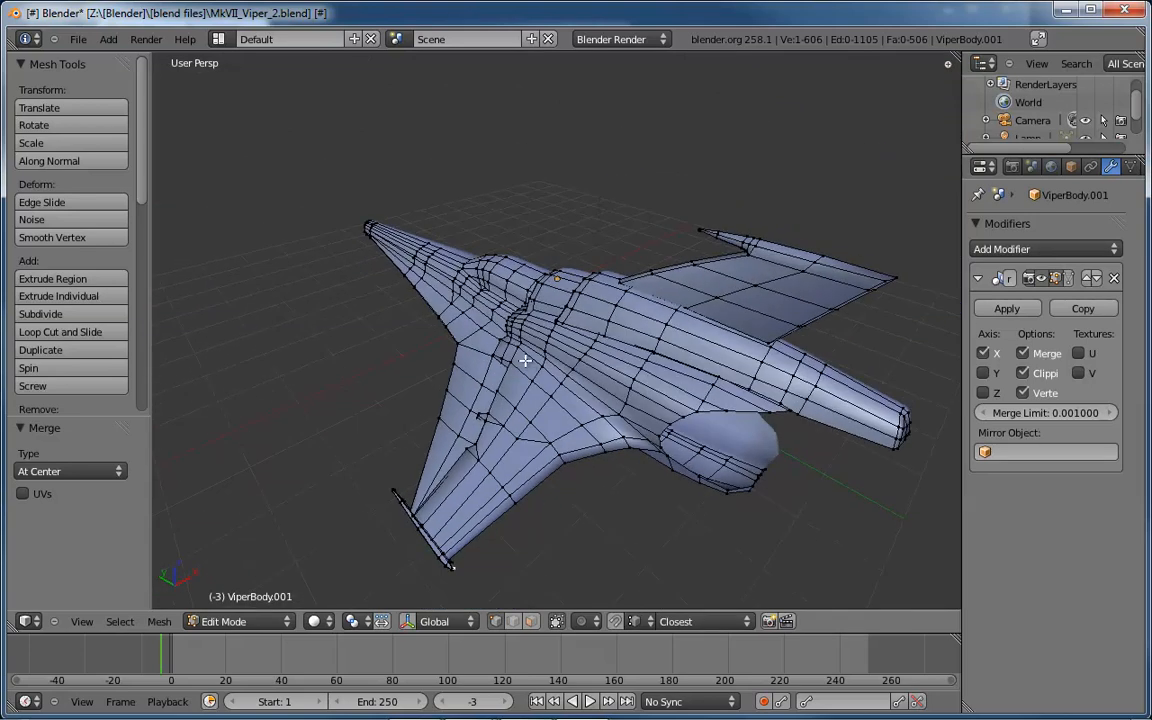
key(KP_7)
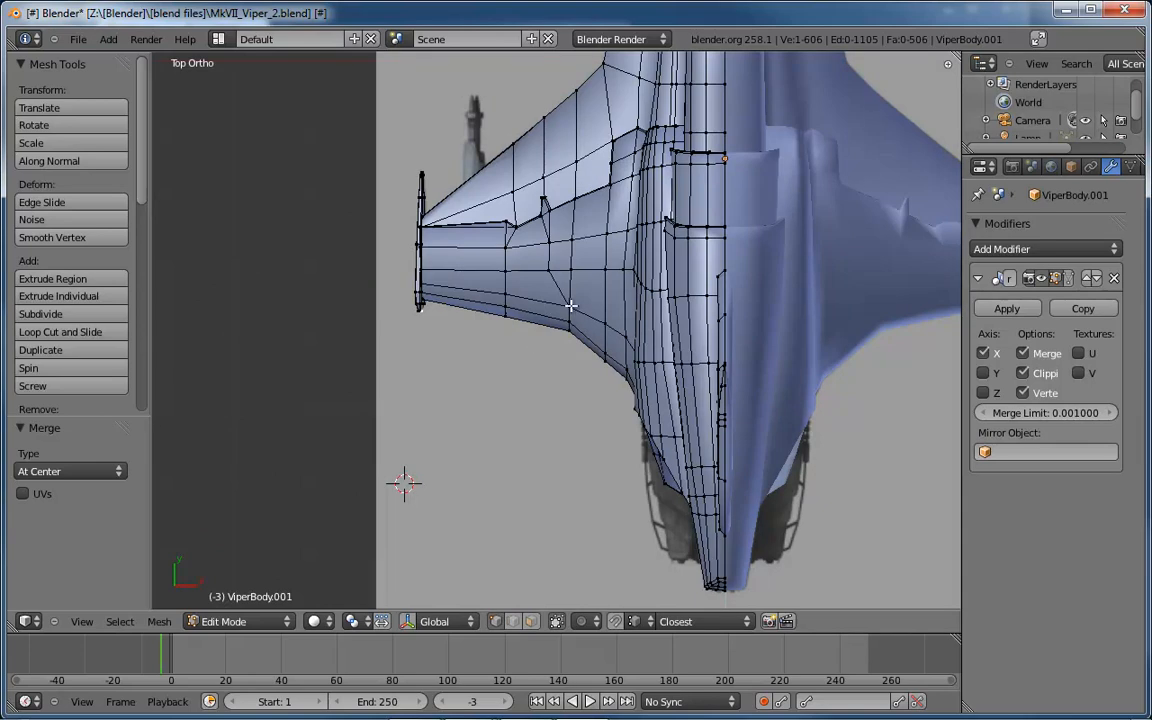
shift+middle_drag(616, 272, 579, 335)
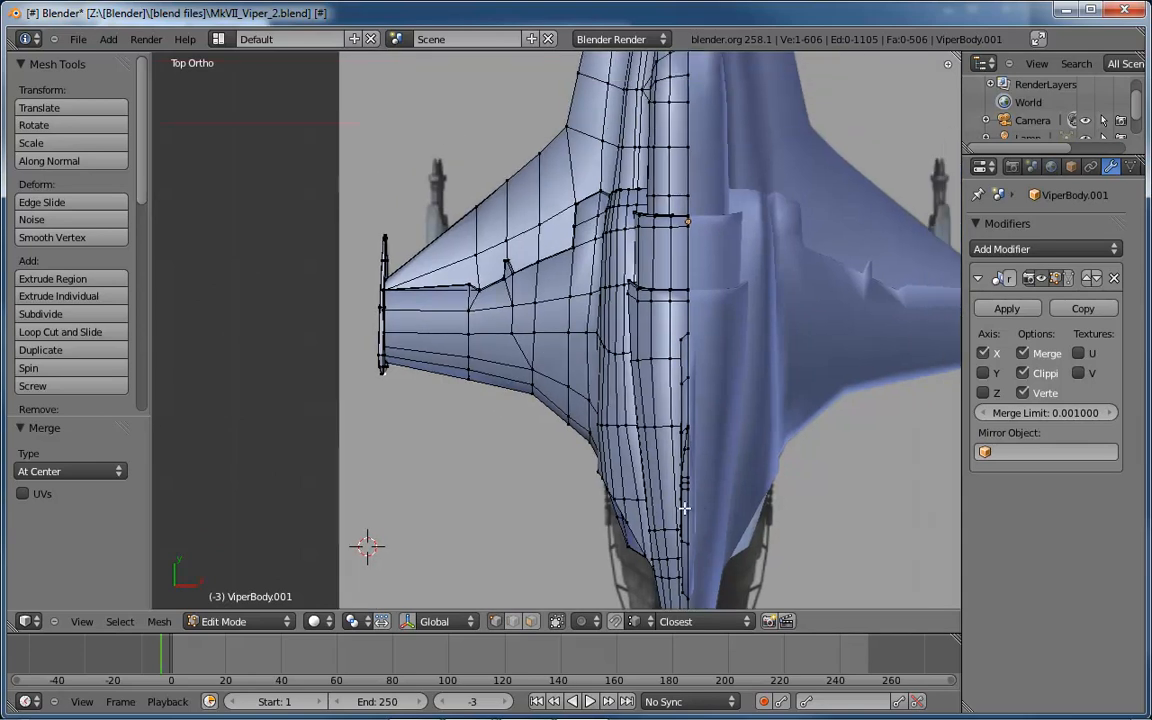
shift+middle_drag(684, 508, 643, 424)
shift+middle_drag(653, 321, 594, 543)
shift+middle_drag(512, 455, 665, 464)
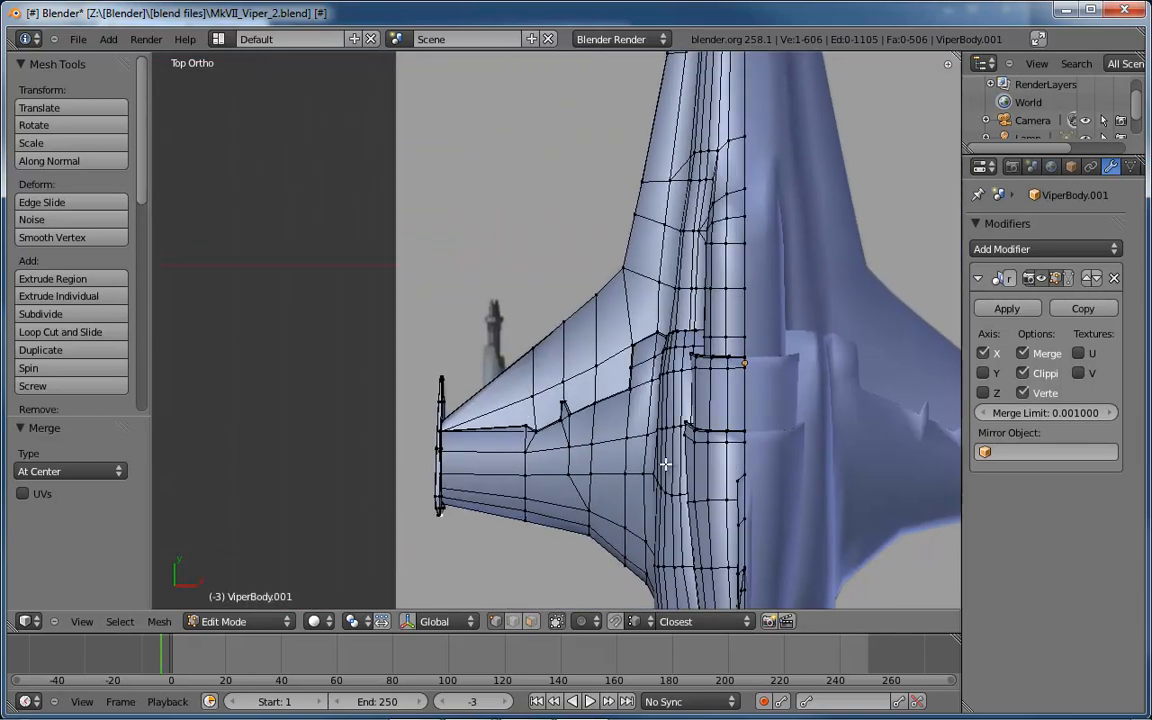
key(z)
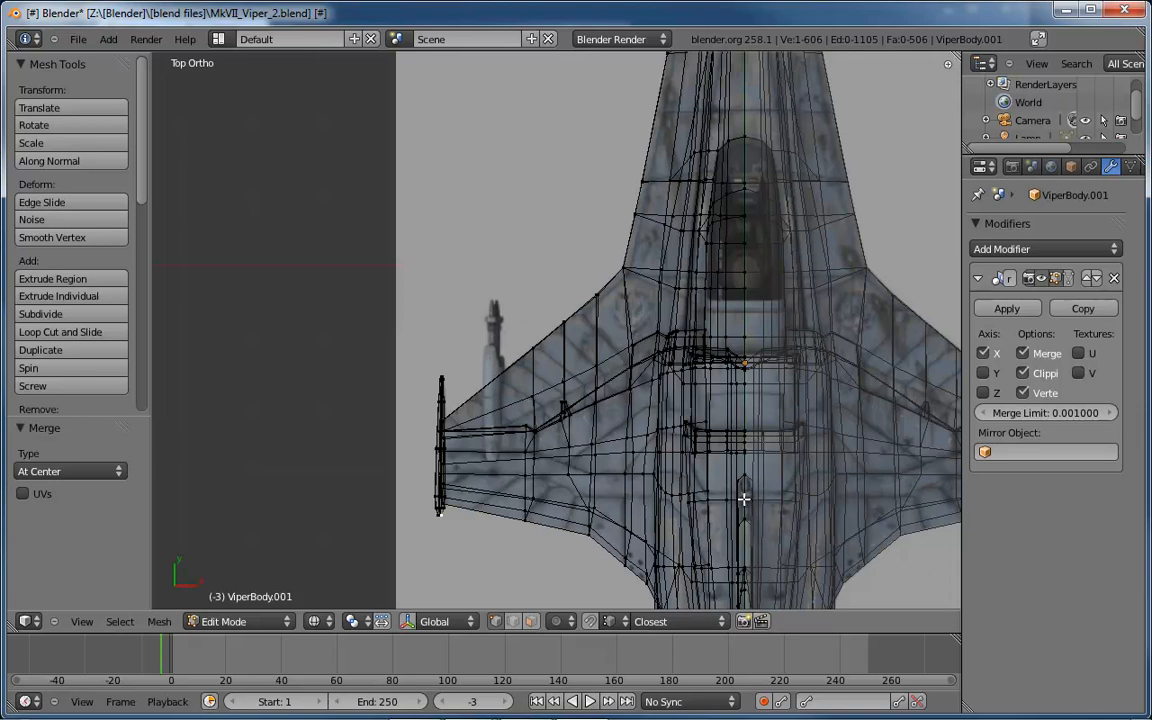
scroll(740, 489, down, 3)
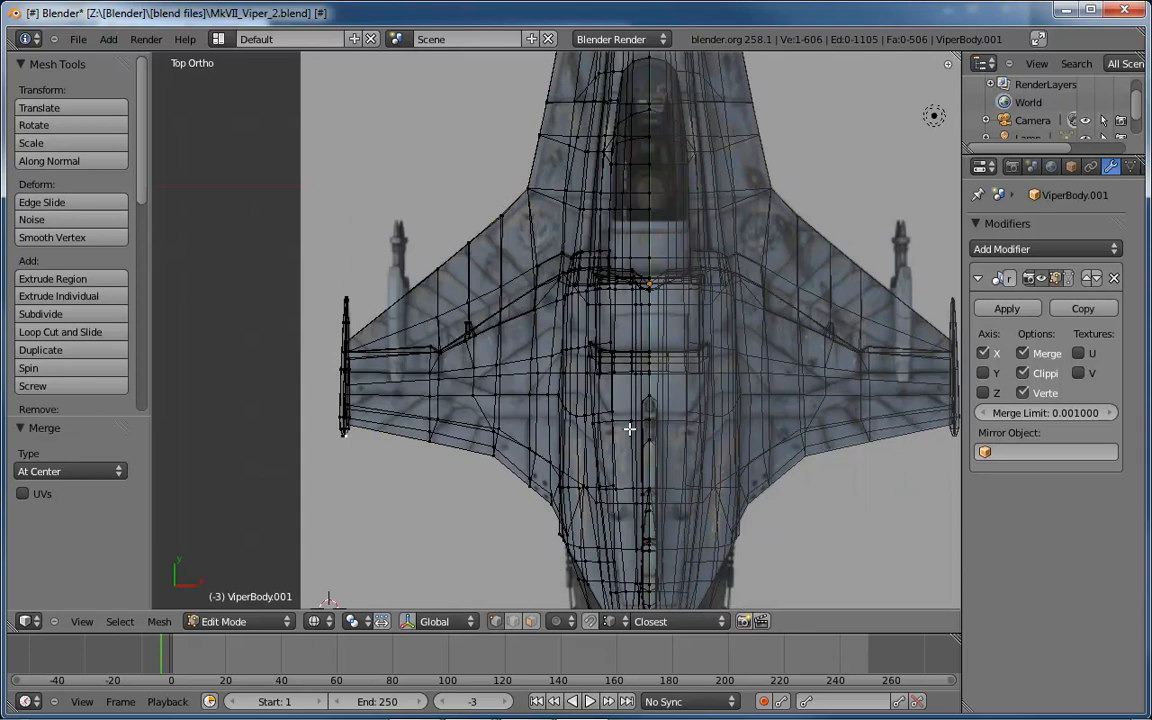
middle_drag(740, 489, 799, 376)
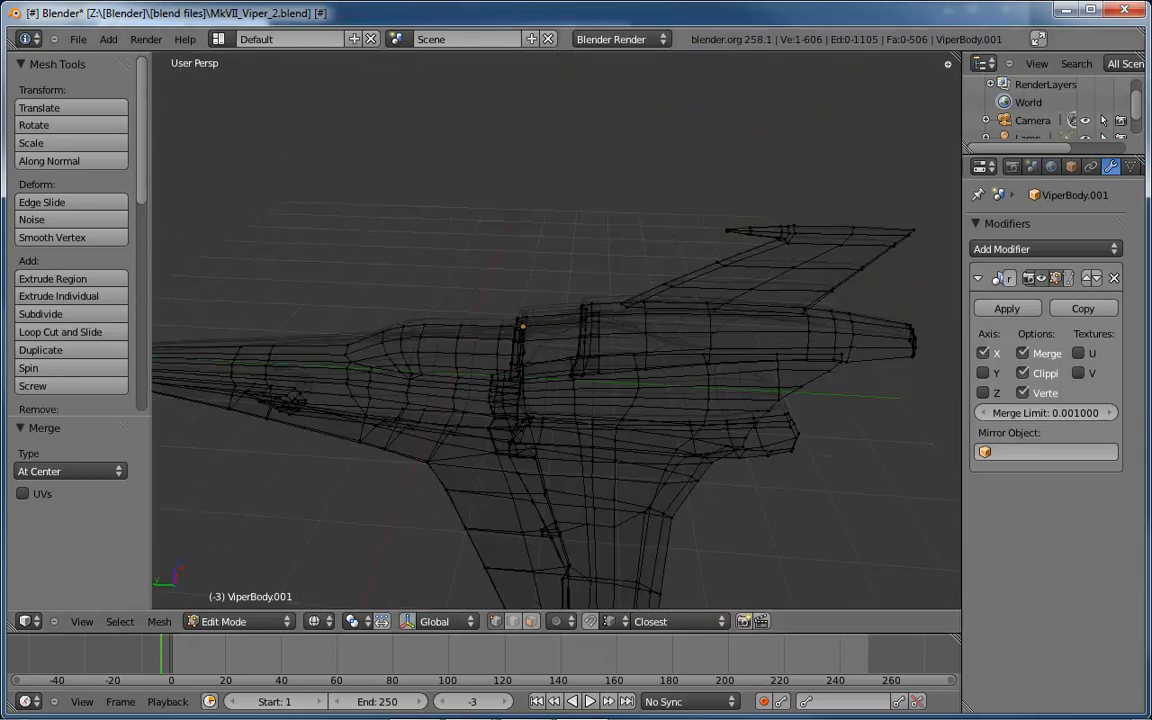
Study the reference photo viper-mk-vii-19.jpg, then the gun on the tail fin in the left reference image.
drag(0, 105, 728, 95)
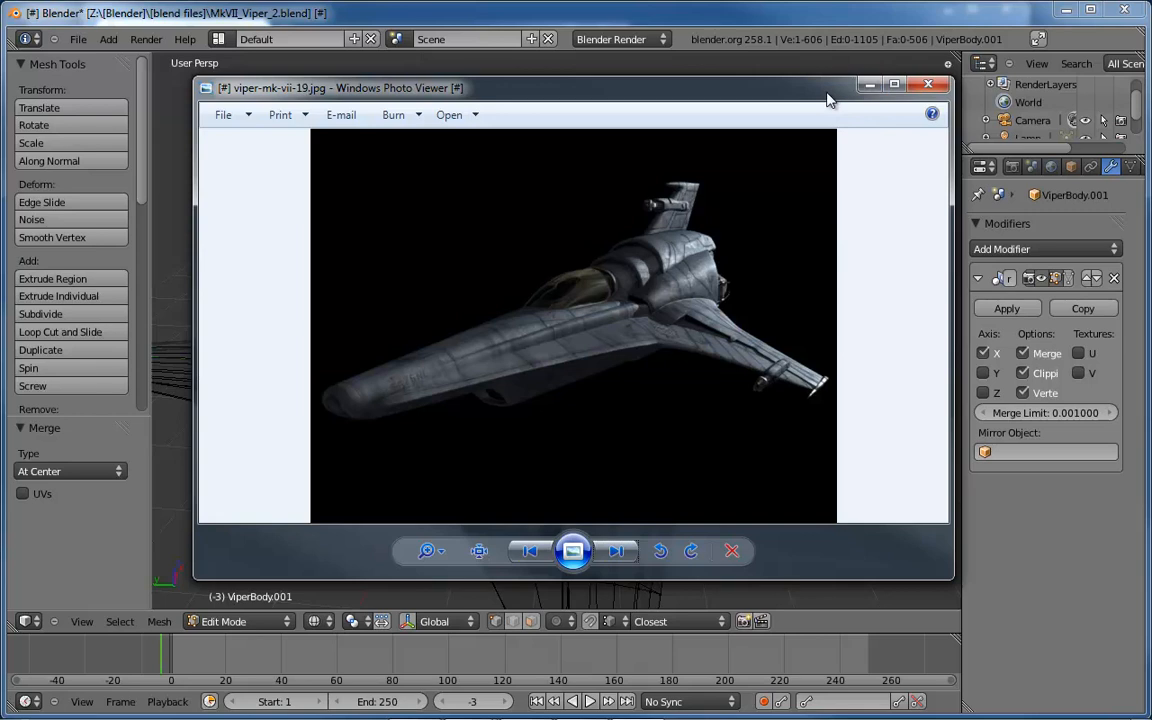
click(928, 84)
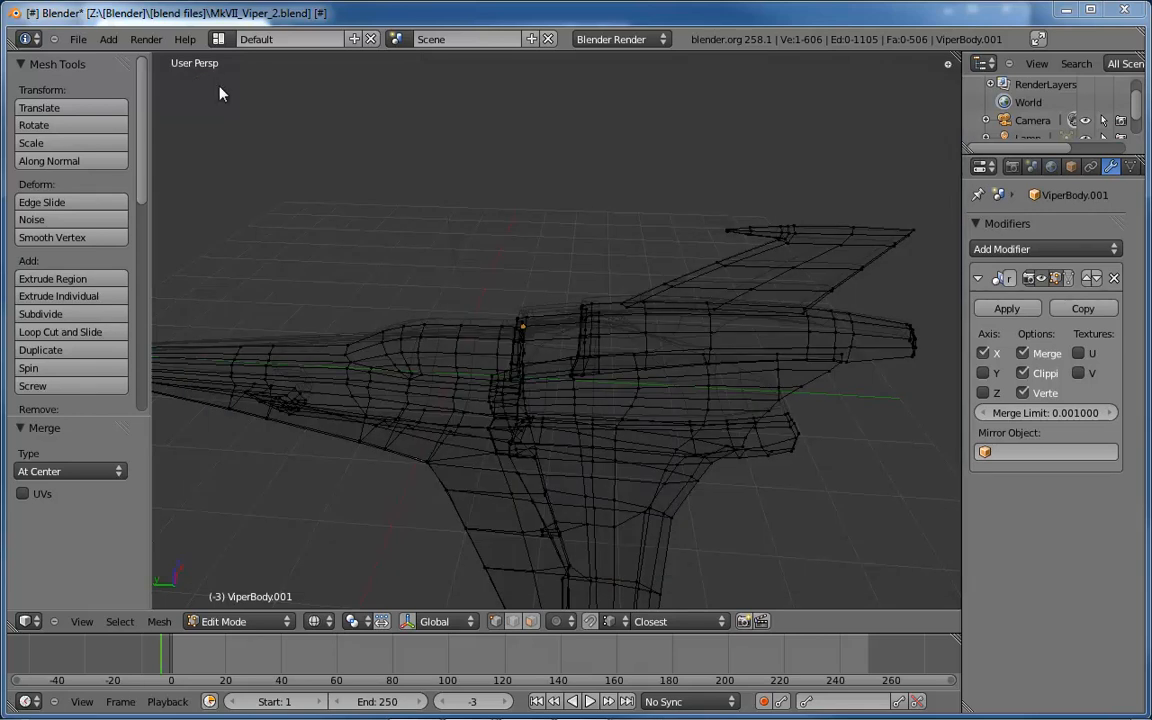
middle_drag(429, 365, 488, 327)
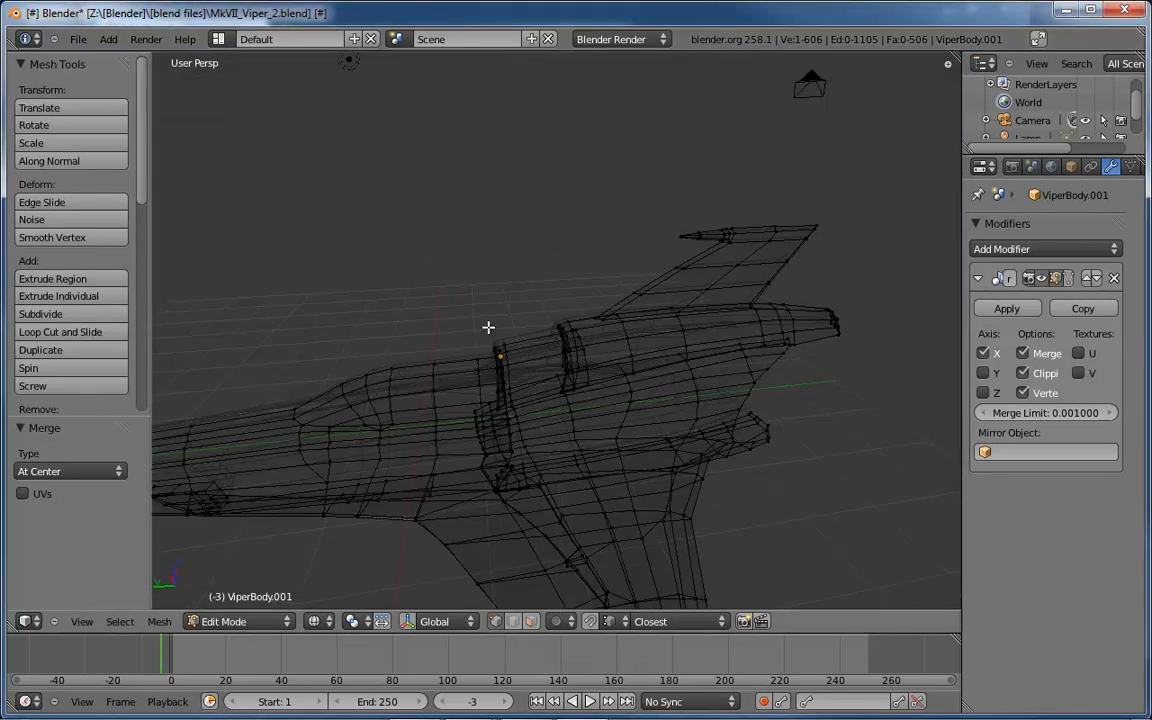
key(ctrl+KP_3)
shift+middle_drag(740, 314, 609, 329)
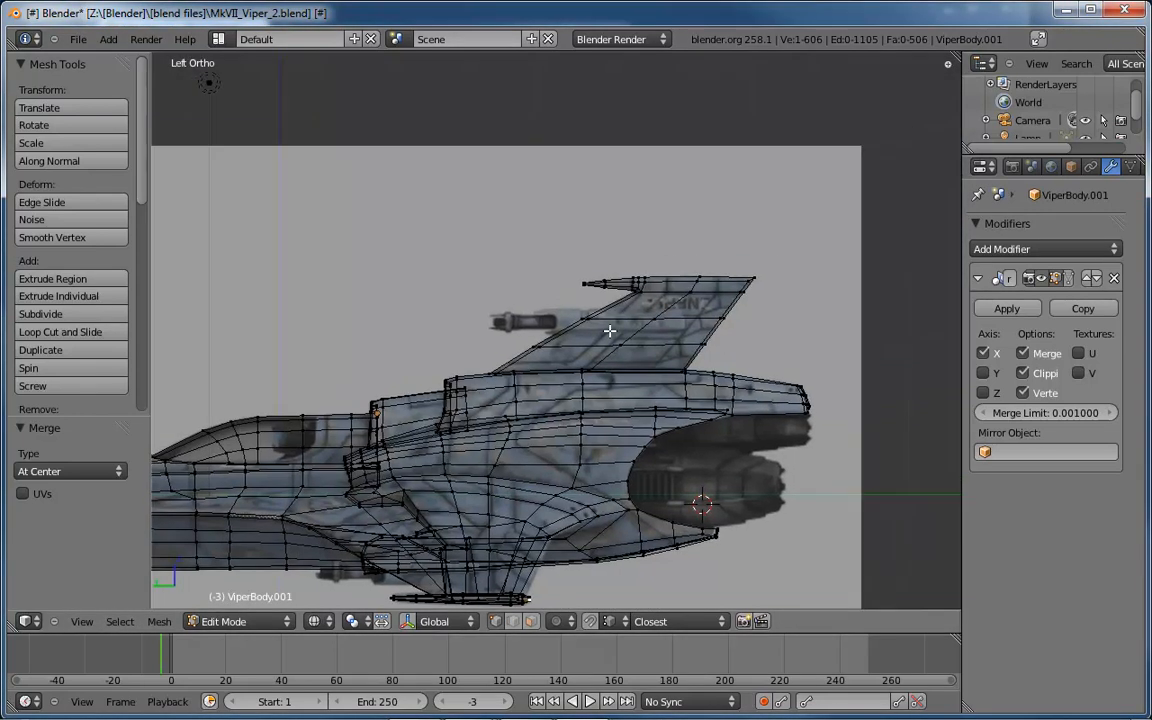
scroll(612, 329, up, 5)
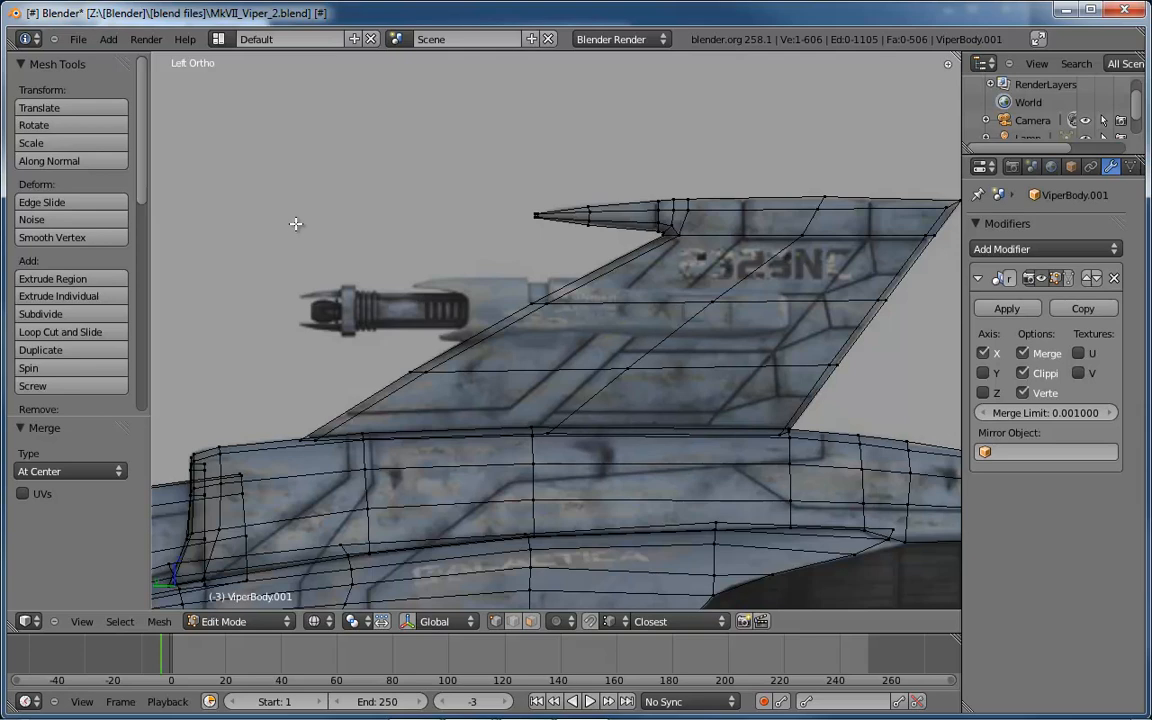
Add a cube to the ship mesh at the 3D cursor.
click(104, 39)
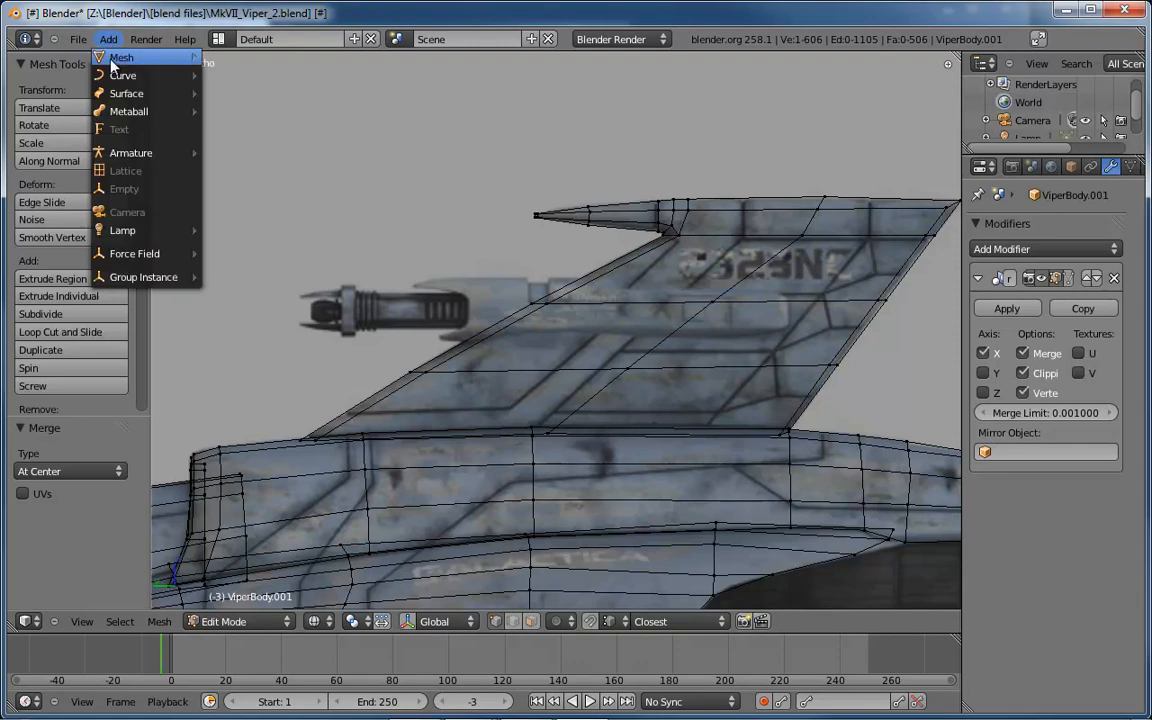
mouse_move(125, 57)
click(218, 71)
key(z)
middle_drag(540, 286, 689, 437)
scroll(672, 411, down, 3)
scroll(738, 414, up, 3)
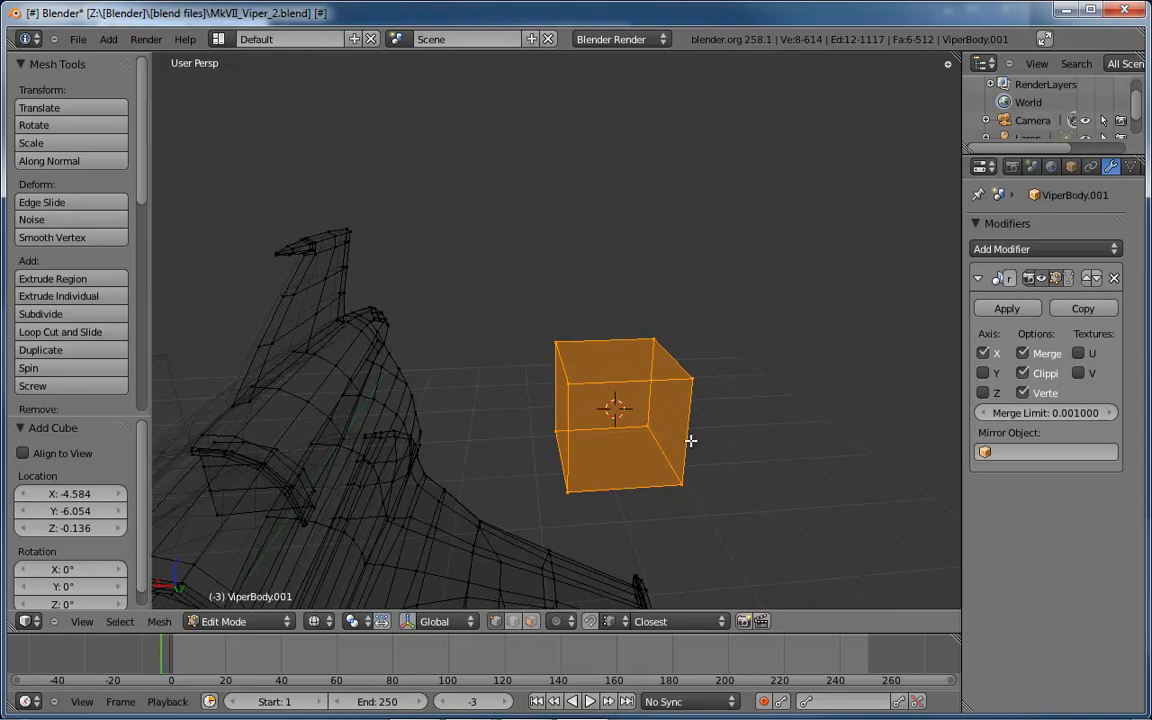
In face select mode, delete the cube's side face that points toward the ship's centerline.
key(ctrl+Tab)
click(672, 477)
middle_drag(499, 375, 505, 419)
right_click(489, 420)
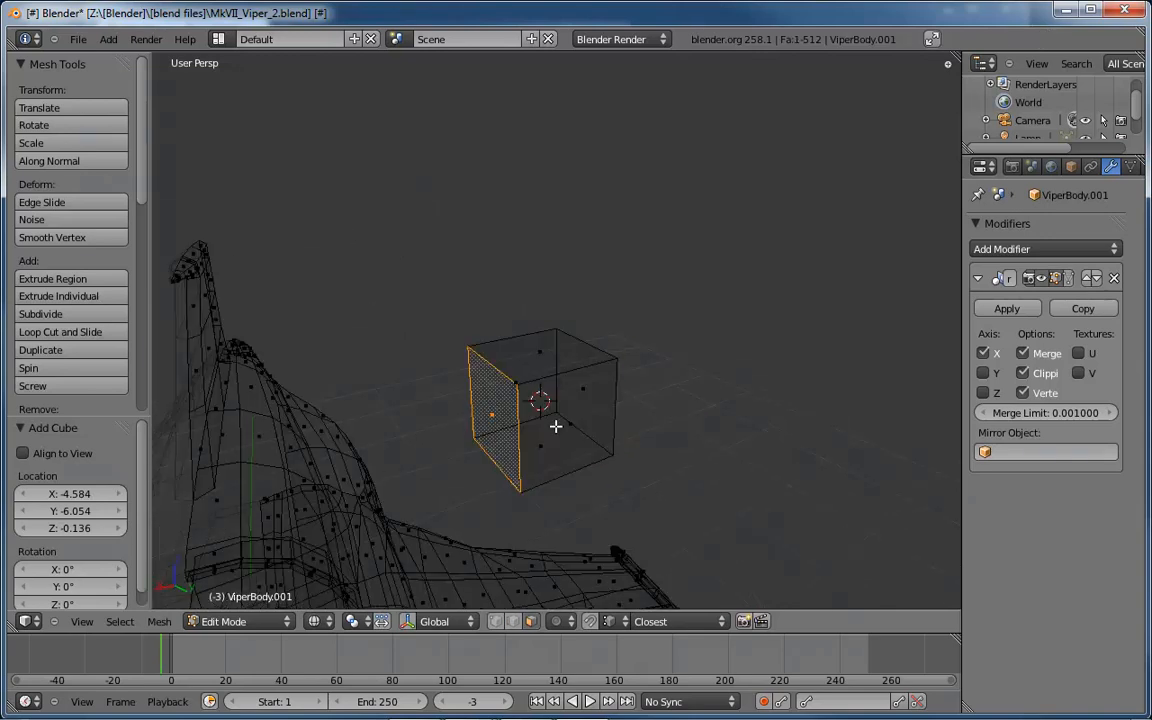
key(x)
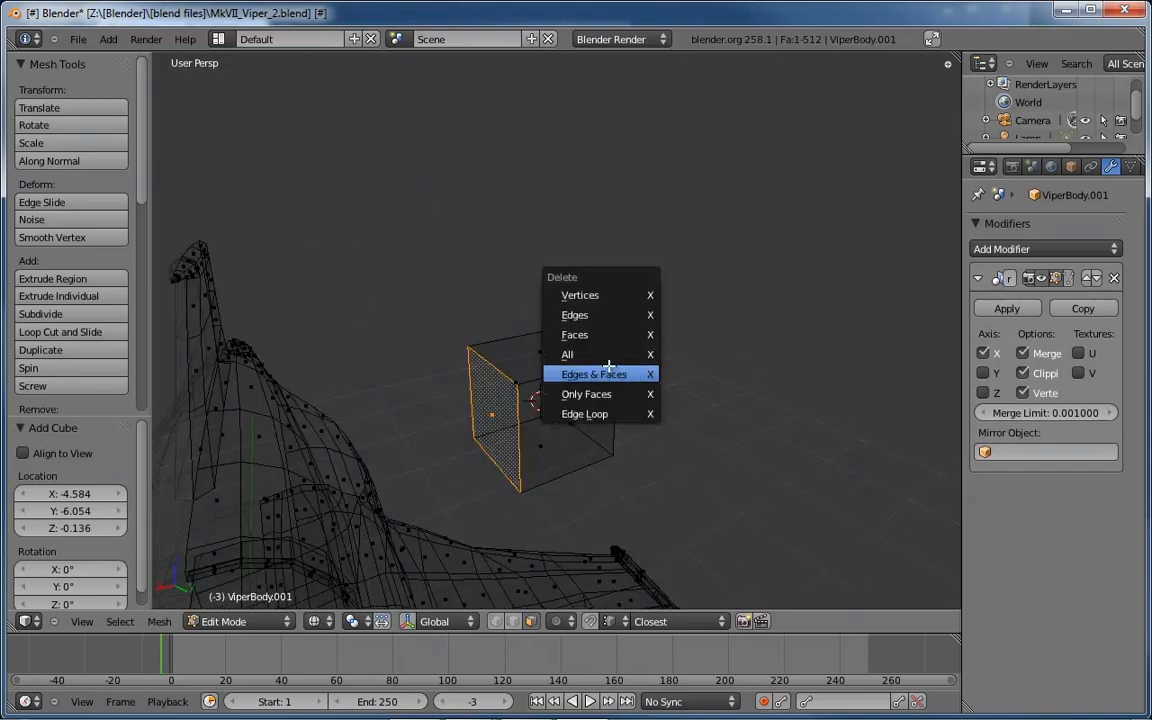
click(599, 336)
middle_drag(643, 347, 760, 366)
Select all remaining cube faces, raise them to tail fin height and move them 5.072 along X to the ship's centerline.
right_click(697, 362)
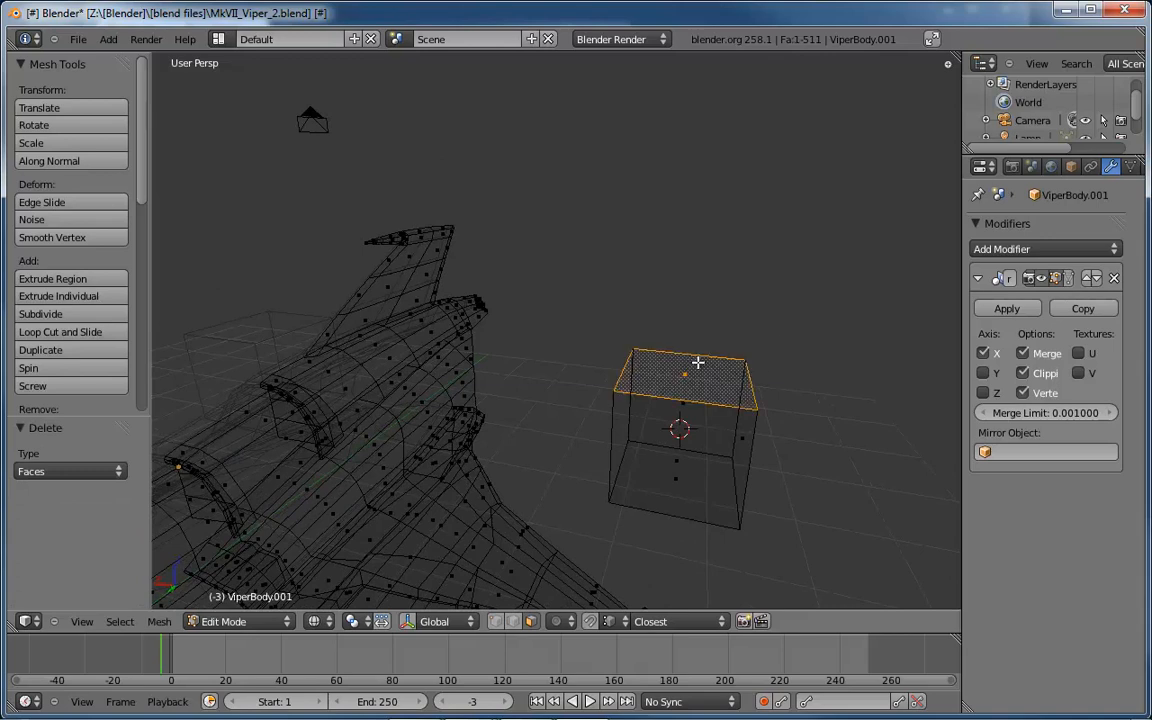
key(ctrl+KP_Add)
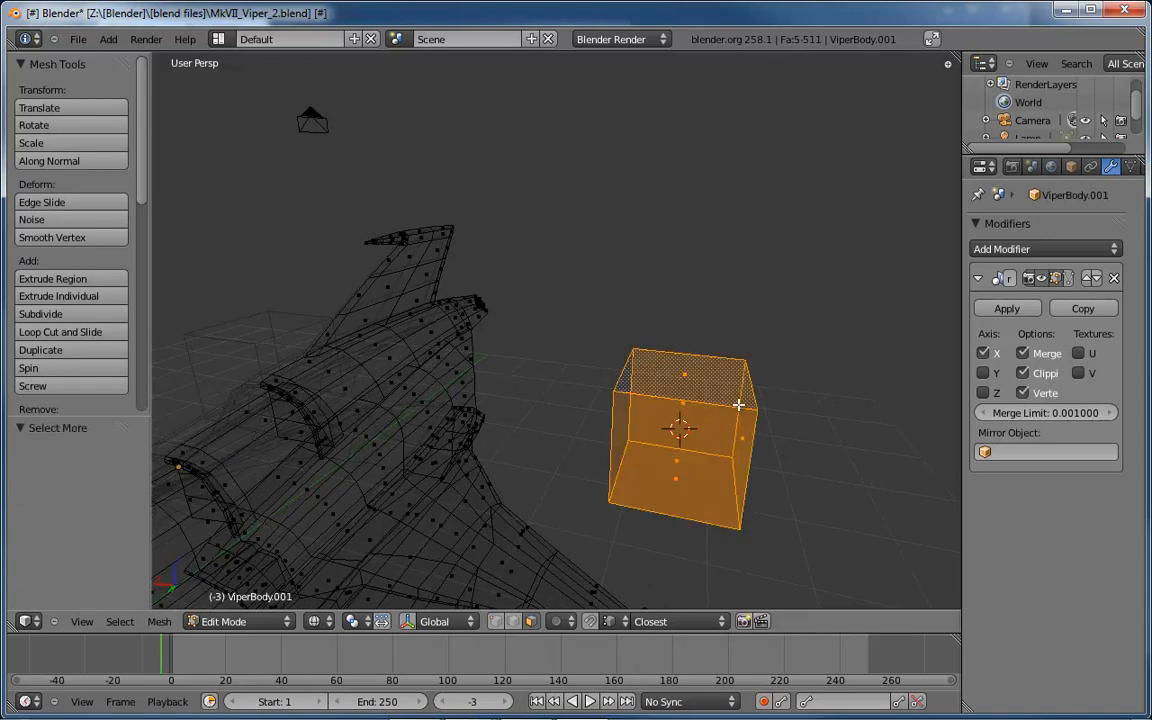
key(ctrl+space)
middle_drag(738, 404, 715, 396)
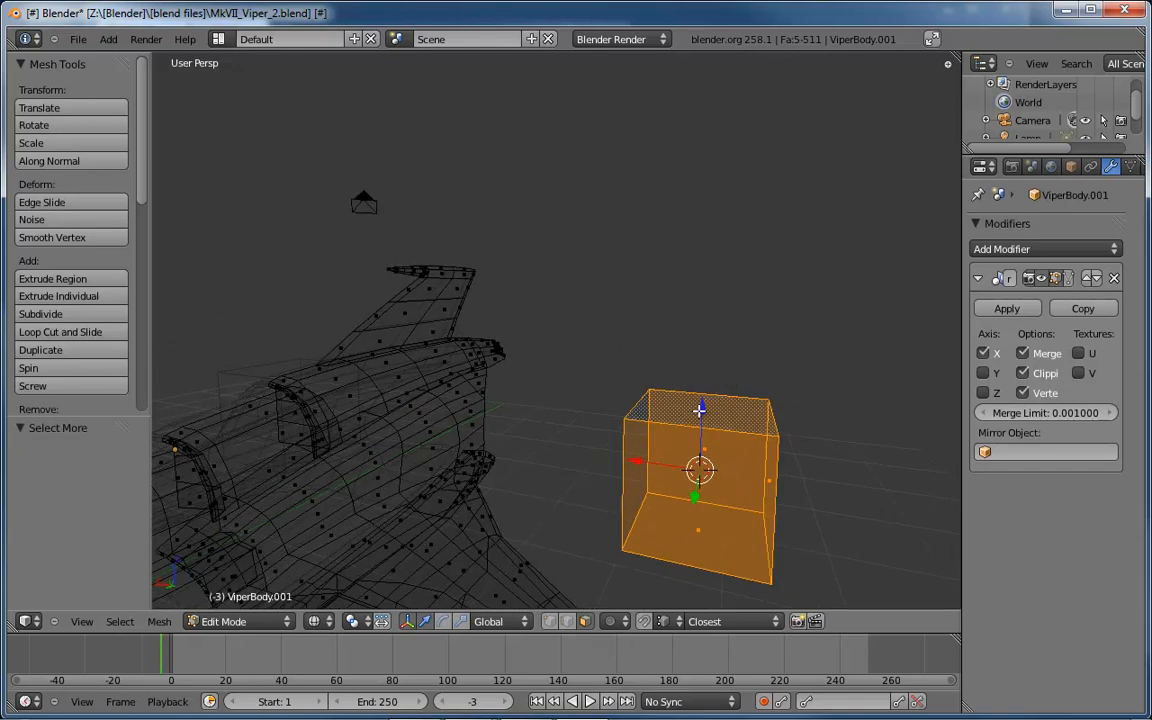
drag(701, 409, 712, 255)
drag(632, 314, 371, 302)
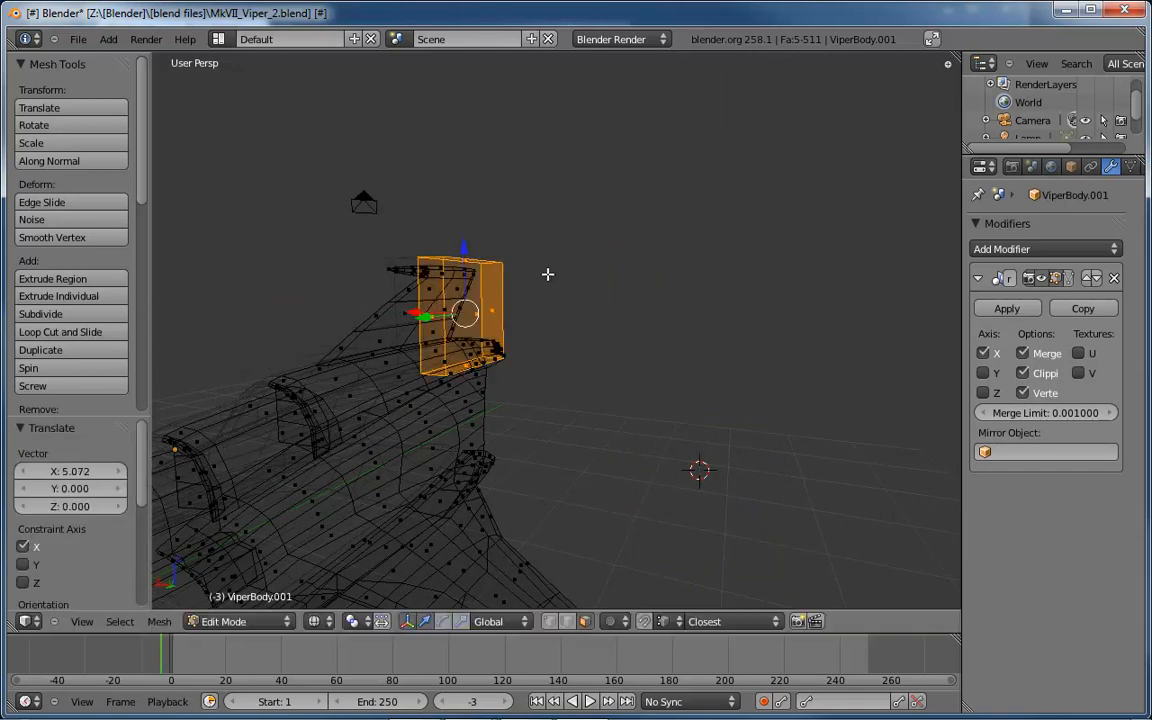
Reselect the whole open cube from its top face and move it 2.576 along Z, clear above the tail fin.
middle_drag(548, 274, 522, 275)
key(a)
right_click(470, 212)
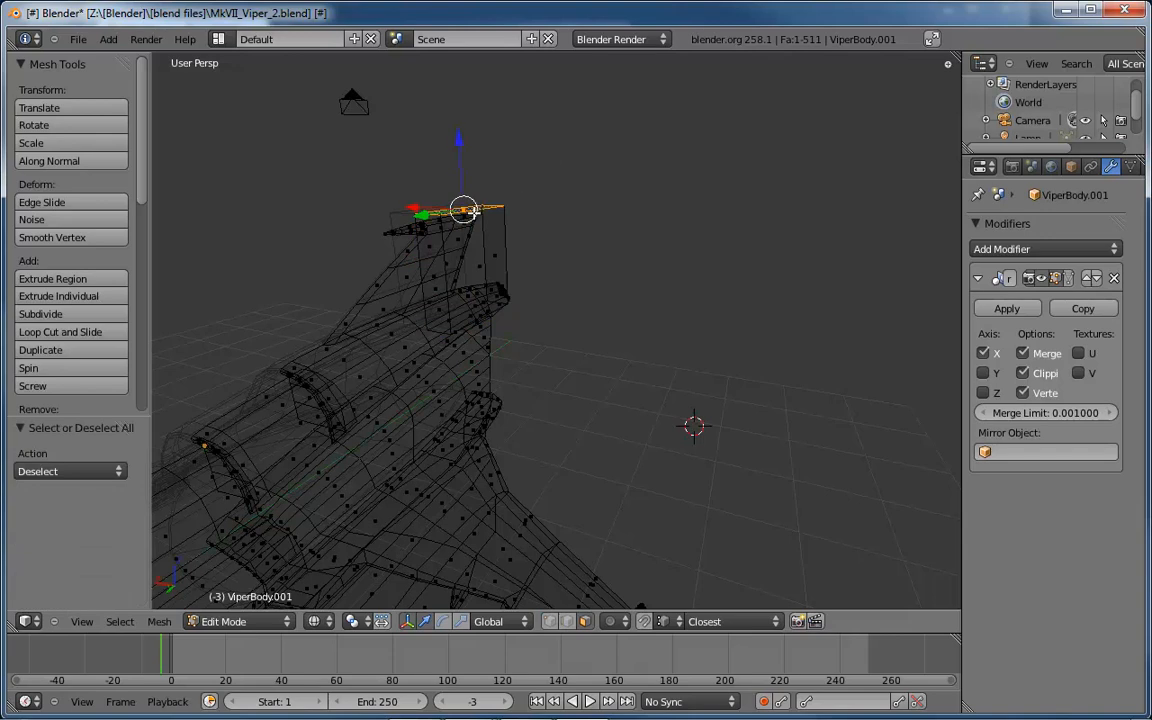
middle_drag(560, 344, 514, 324)
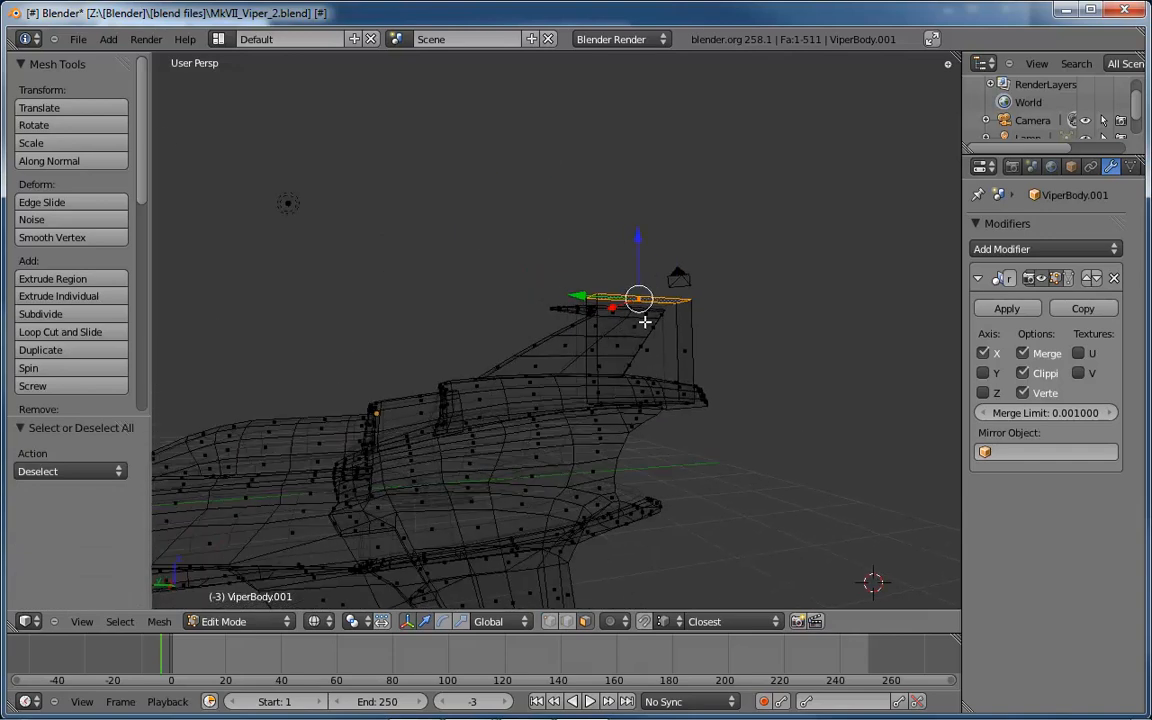
scroll(741, 376, up, 5)
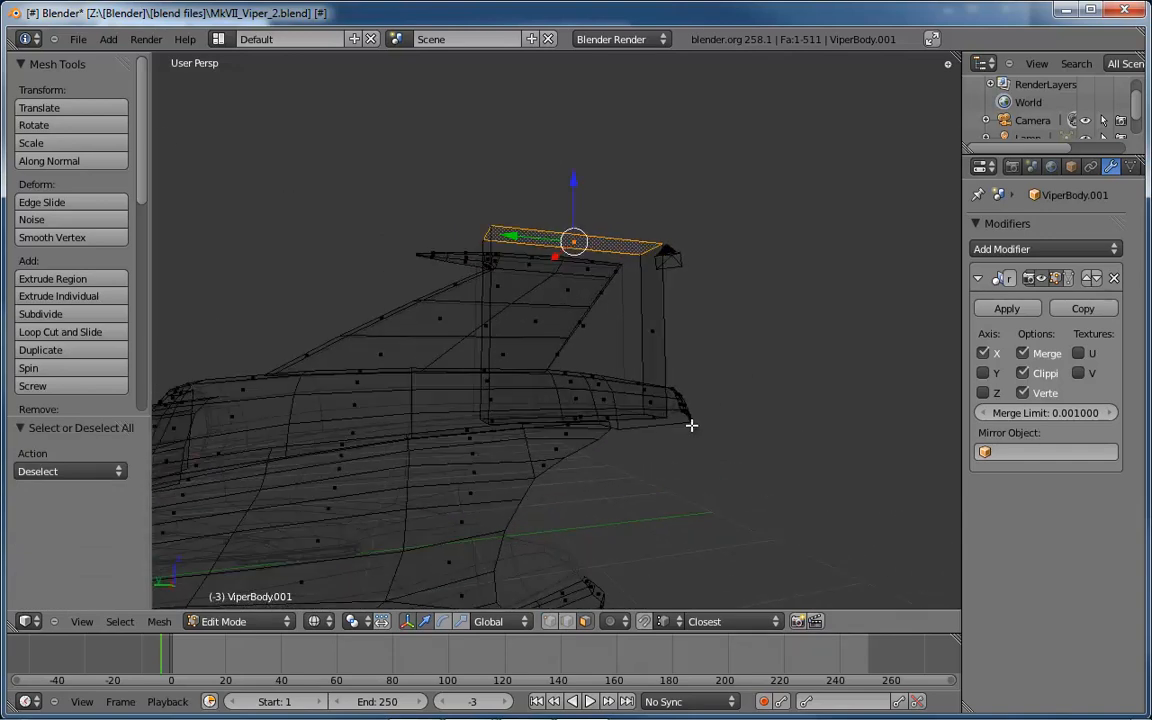
middle_drag(617, 440, 635, 352)
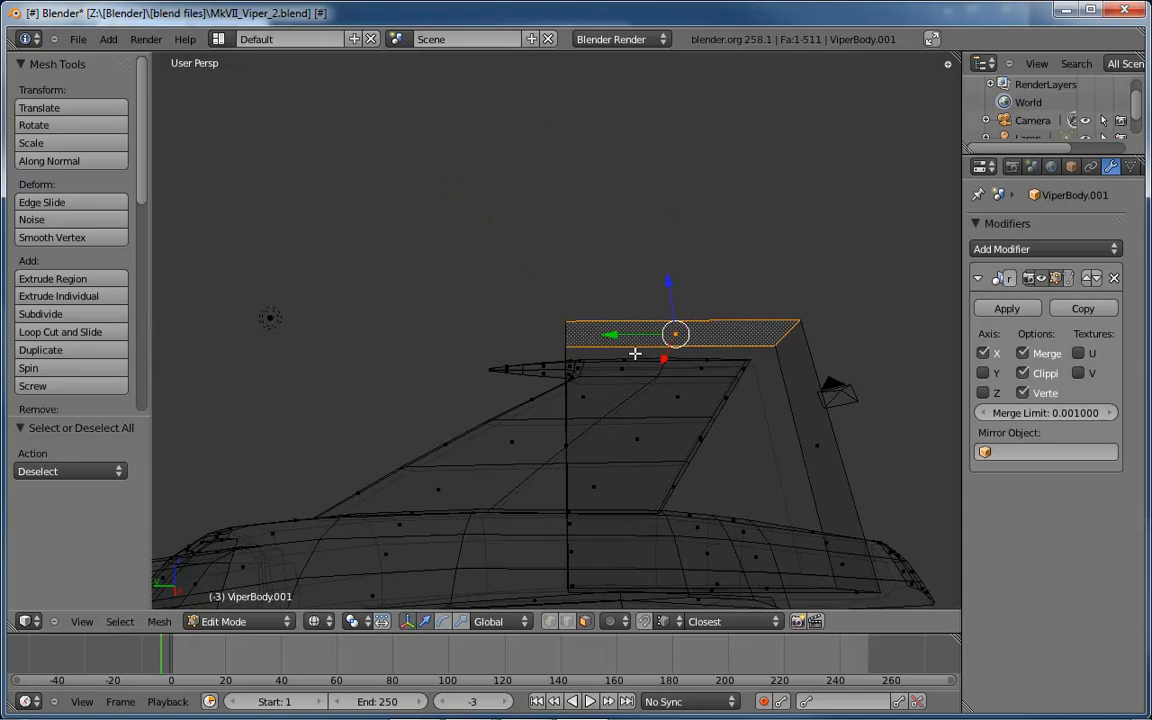
scroll(635, 352, up, 2)
middle_drag(692, 378, 635, 273)
scroll(635, 273, down, 4)
key(ctrl+KP_Add)
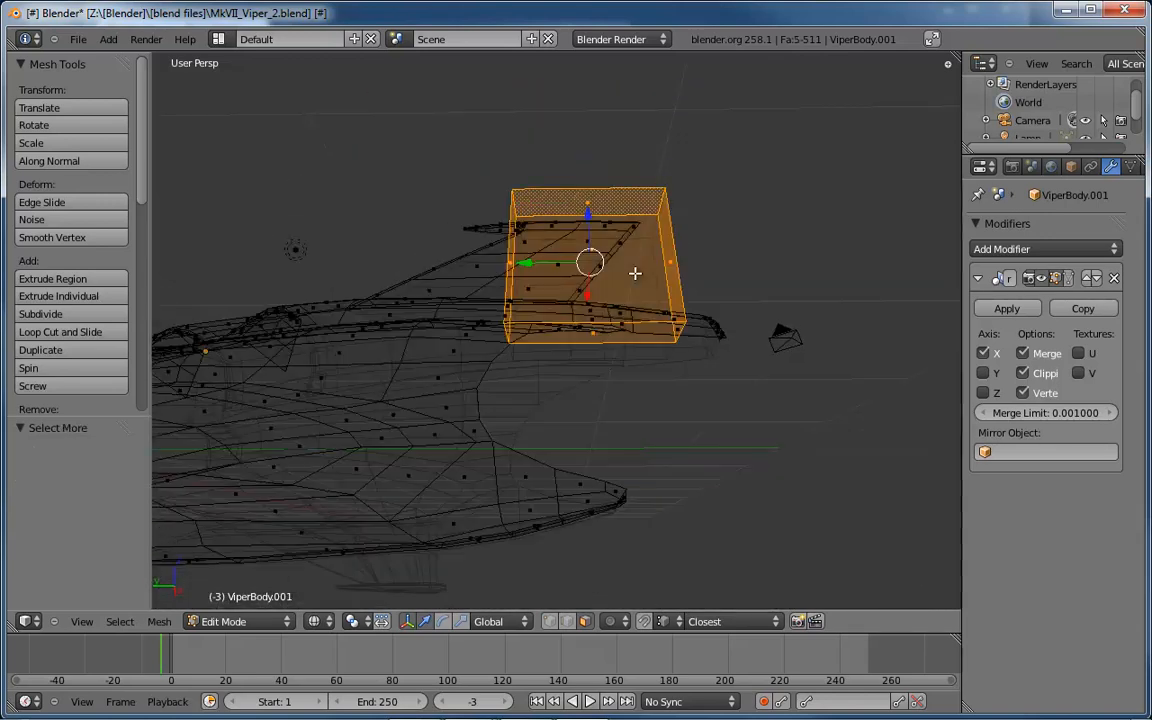
key(g)
key(z)
click(620, 77)
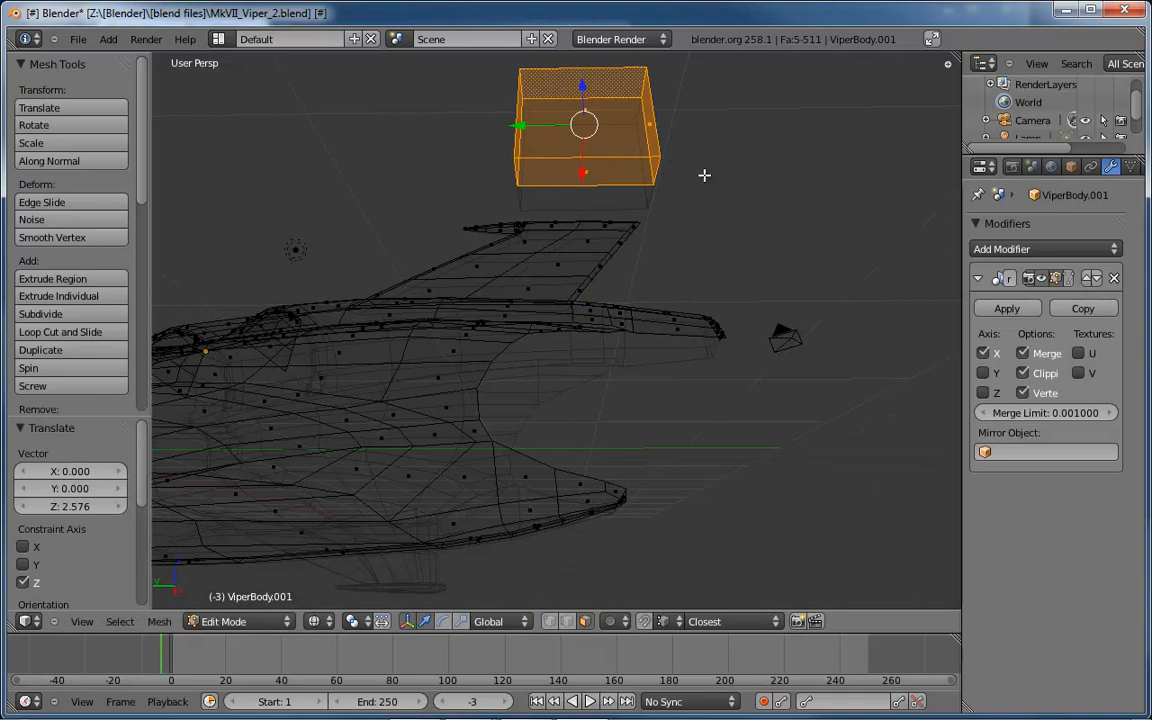
scroll(707, 183, up, 2)
shift+middle_drag(717, 226, 748, 429)
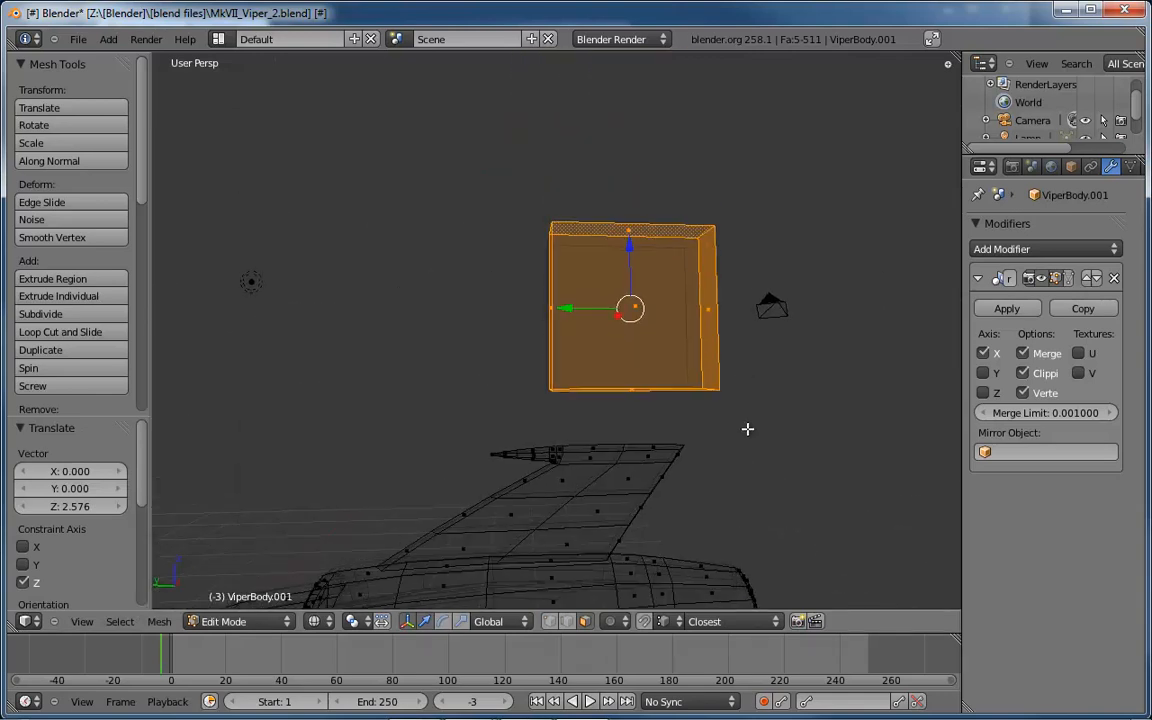
Select the open cube's outer upper and lower side edges and scale them together by 0.678 along Z.
right_click(638, 227)
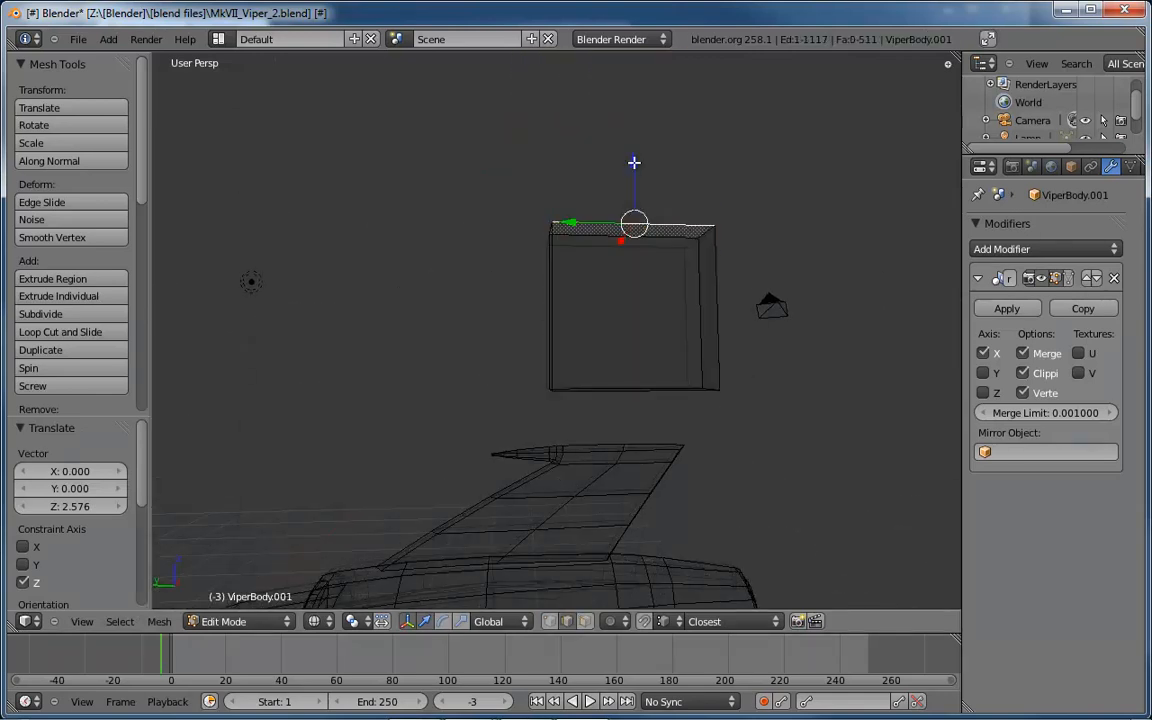
drag(634, 161, 635, 178)
key(ctrl+z)
middle_drag(675, 302, 712, 319)
shift+right_click(653, 371)
key(s)
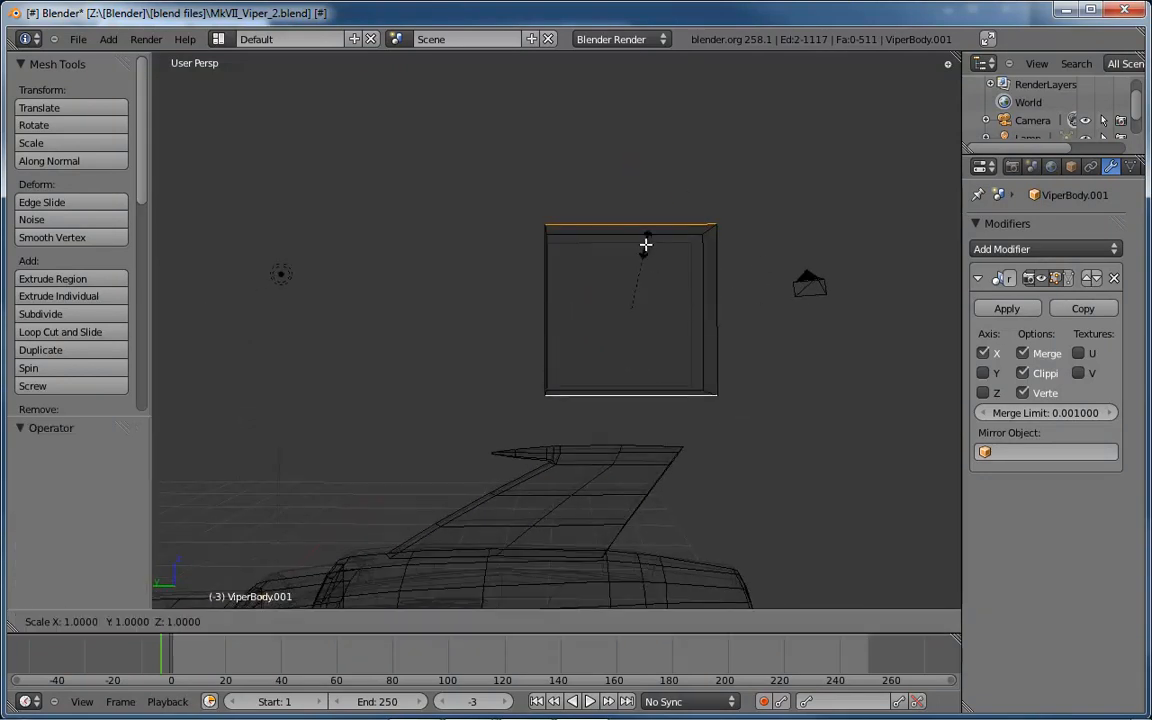
key(z)
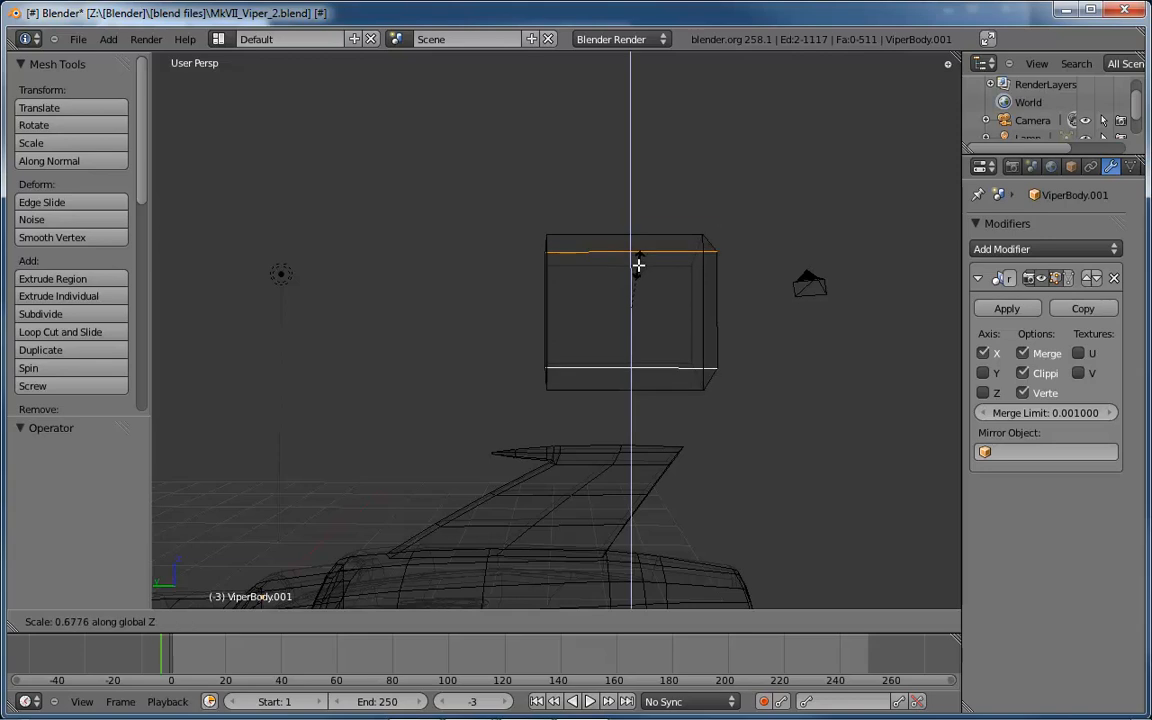
click(643, 276)
middle_drag(643, 276, 750, 289)
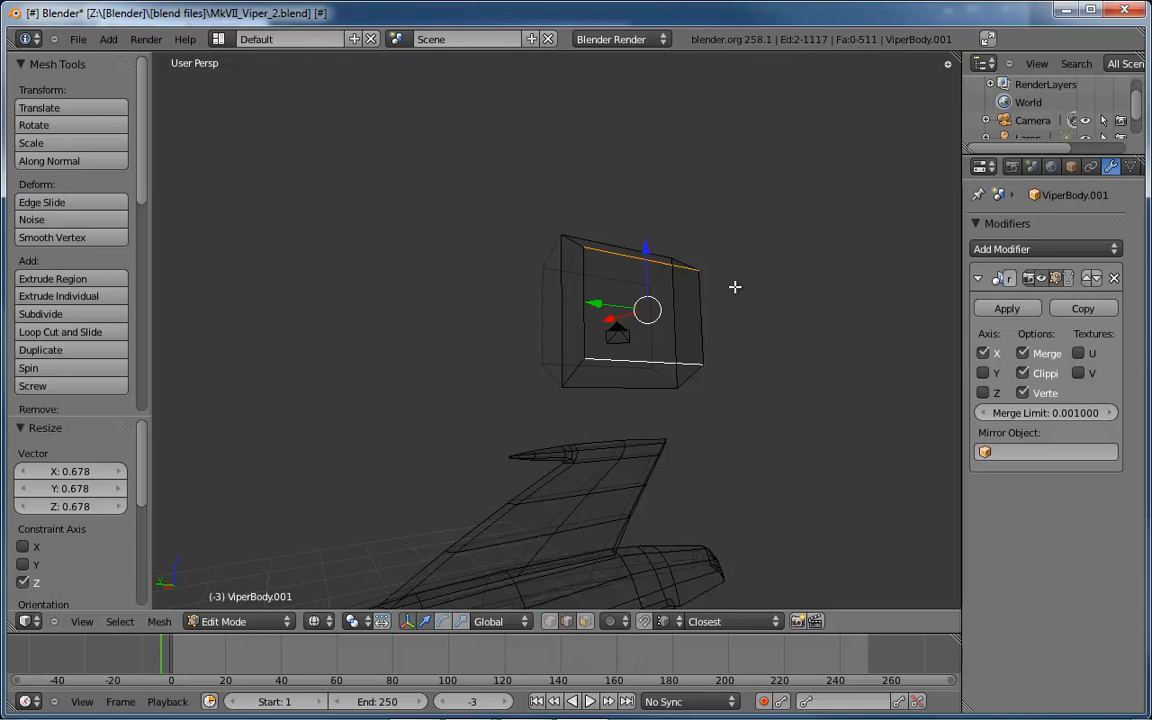
Expand the selection to the whole cube, scale it uniformly by 0.562, and flatten it by 0.190 along Z.
key(ctrl+KP_3)
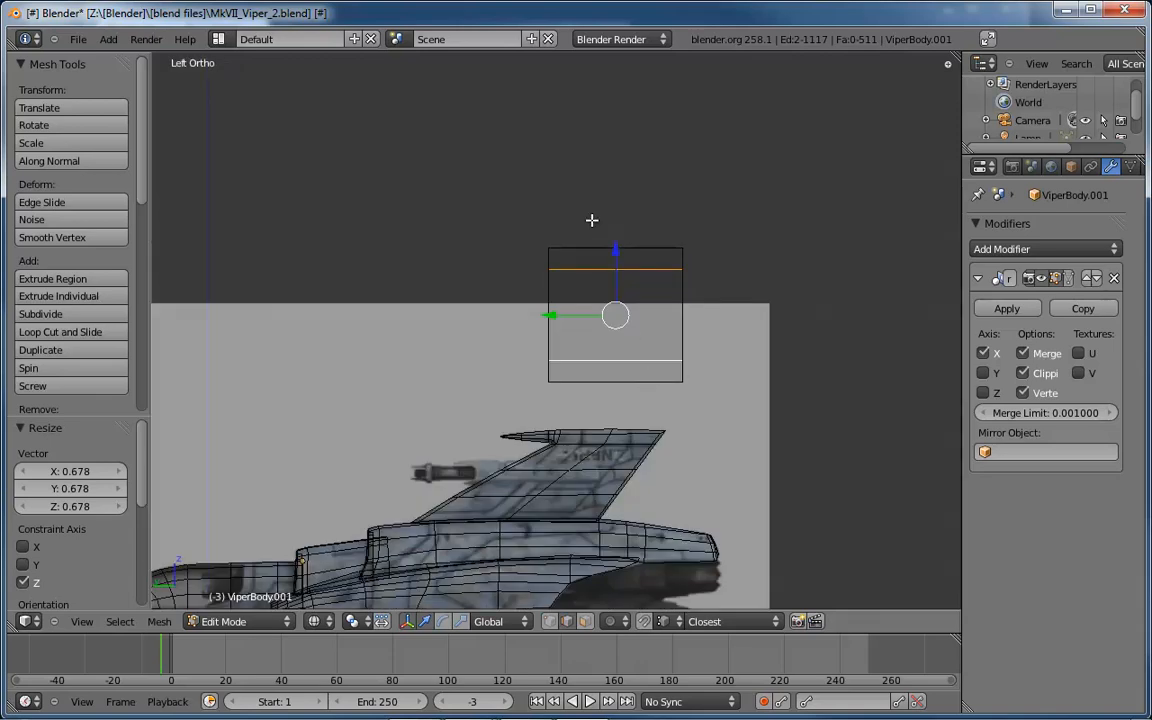
key(ctrl+KP_Add)
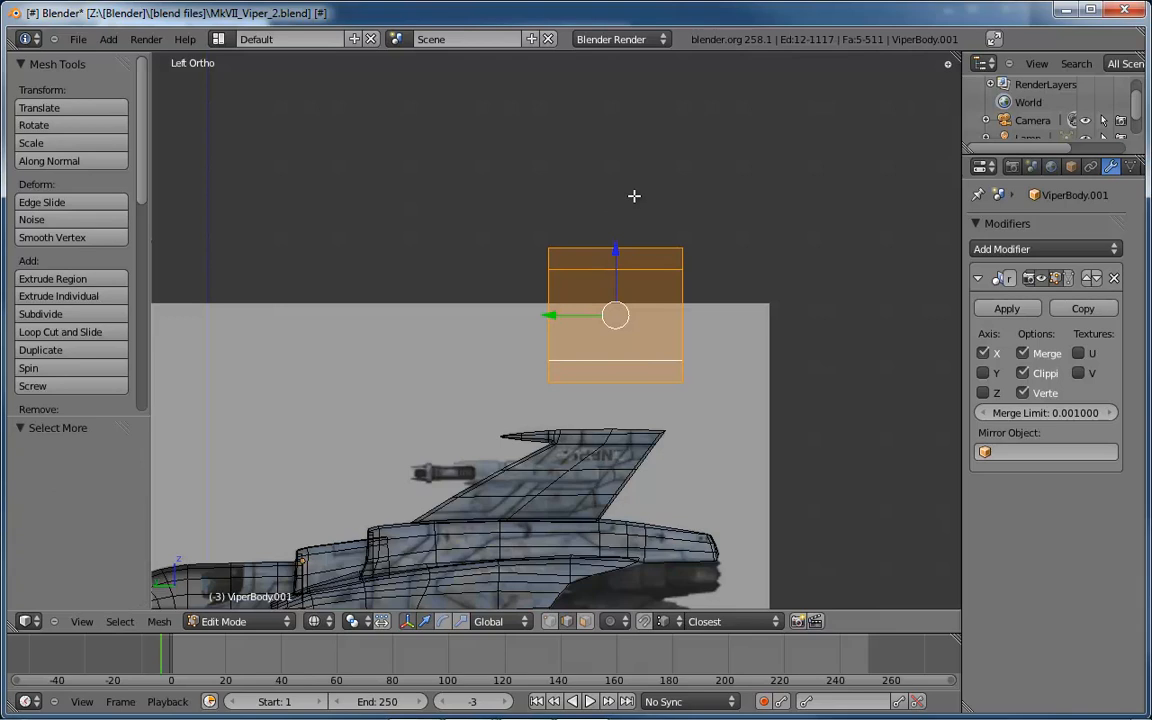
key(s)
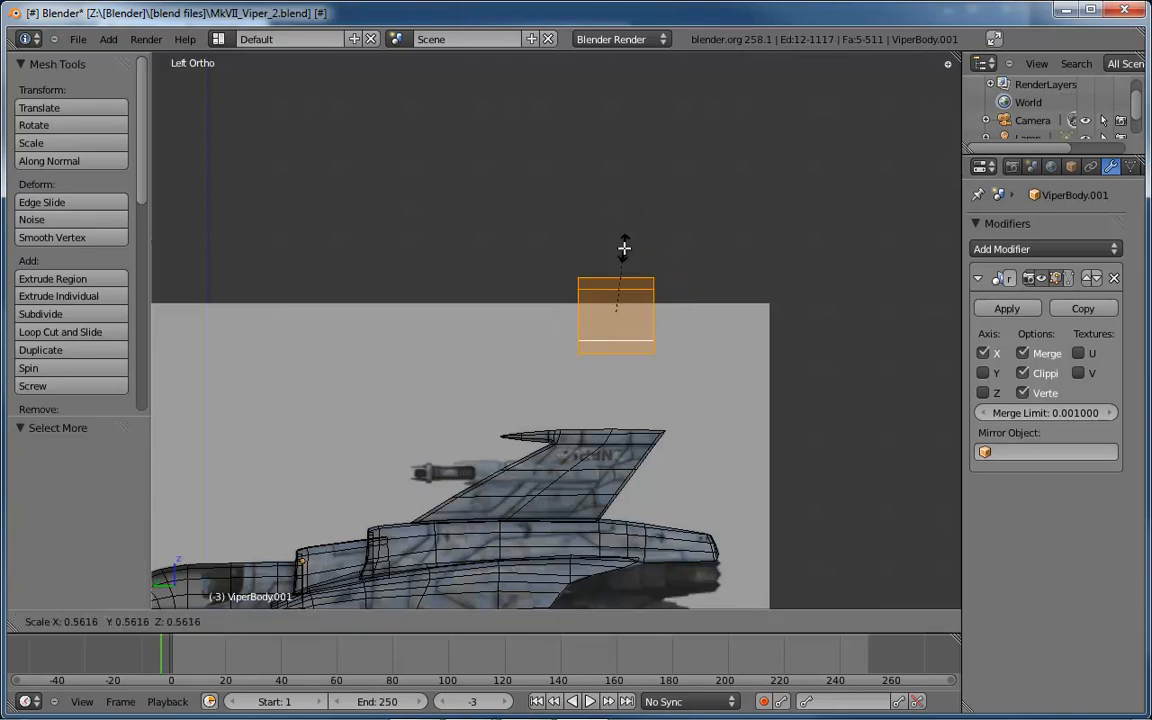
click(622, 245)
key(s)
key(z)
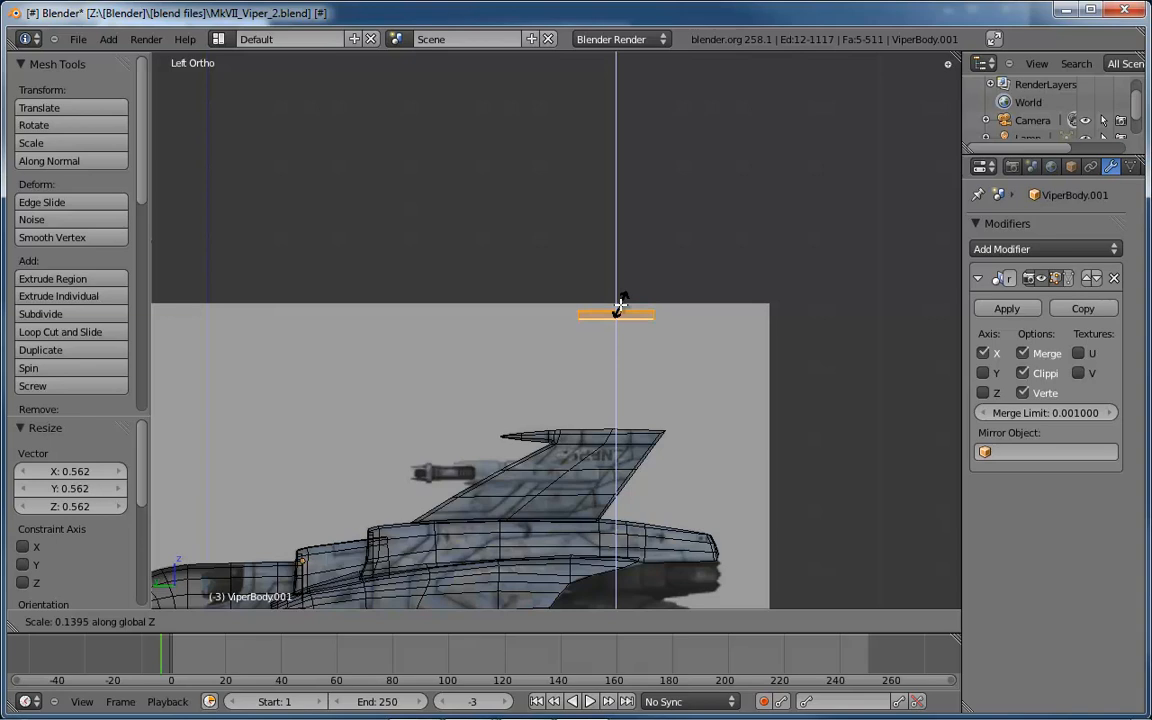
click(625, 307)
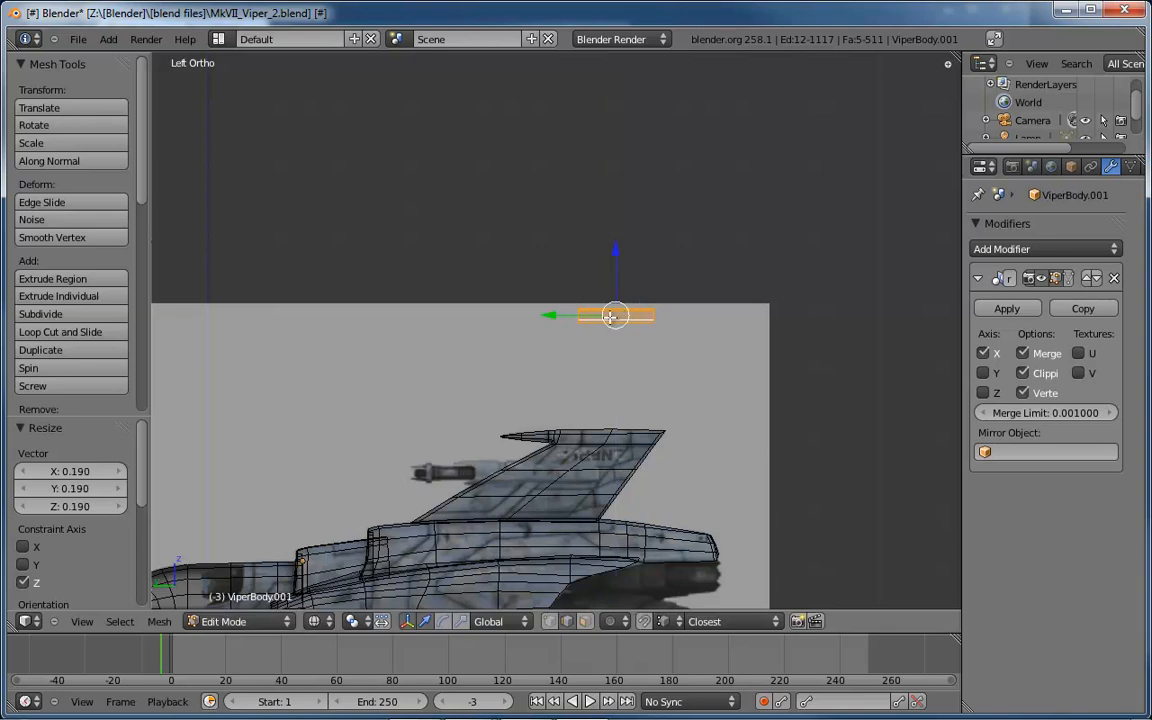
Move the flattened cube onto the reference gun body: -2.288 along Z, 2.542 along Y, and a final -0.06698 along Z.
key(g)
key(z)
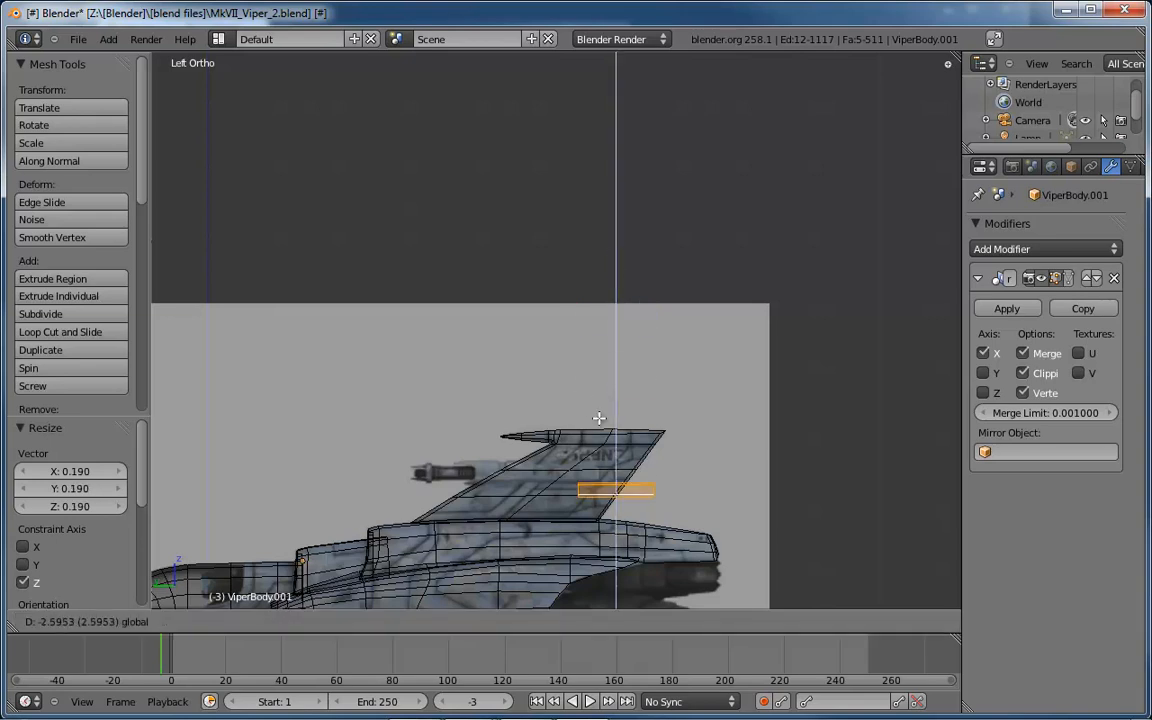
click(603, 402)
key(g)
key(y)
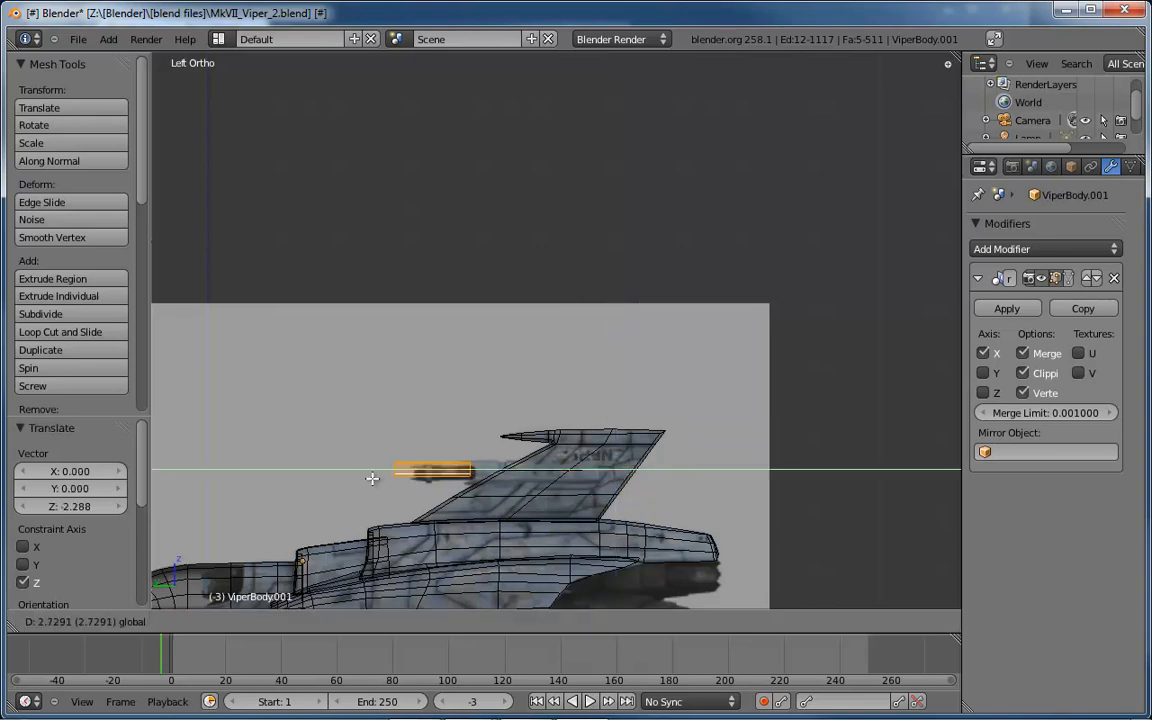
click(385, 442)
scroll(422, 497, up, 5)
scroll(422, 497, up, 3)
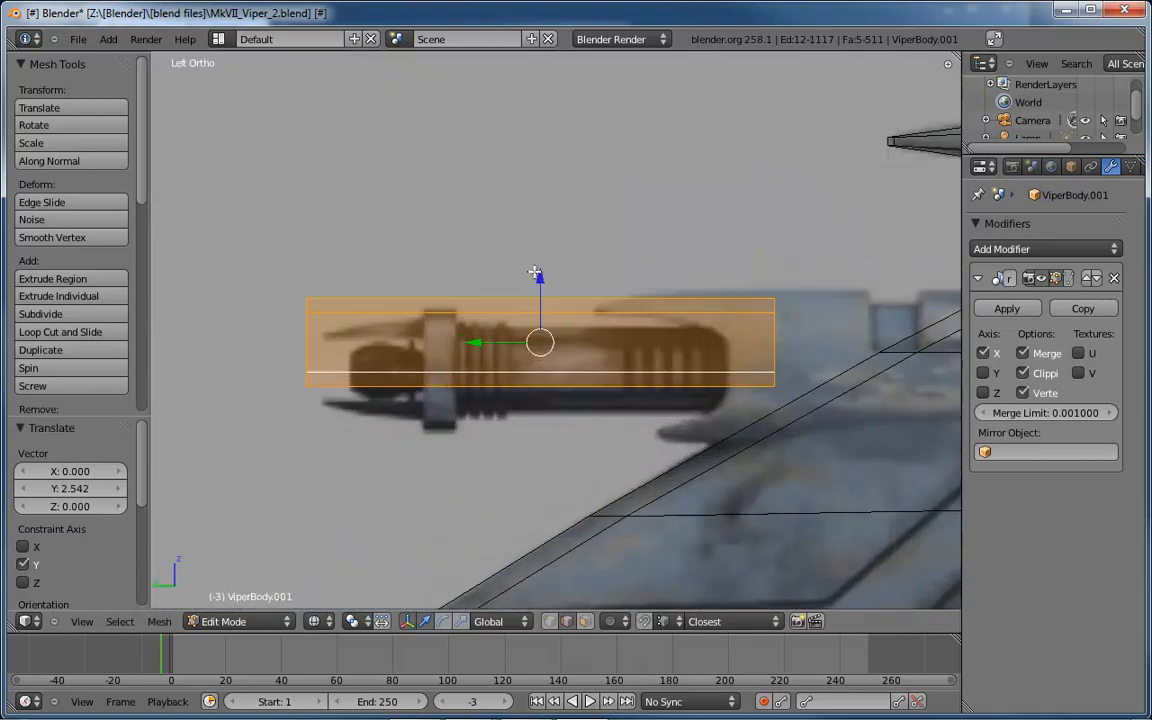
key(g)
key(z)
click(540, 307)
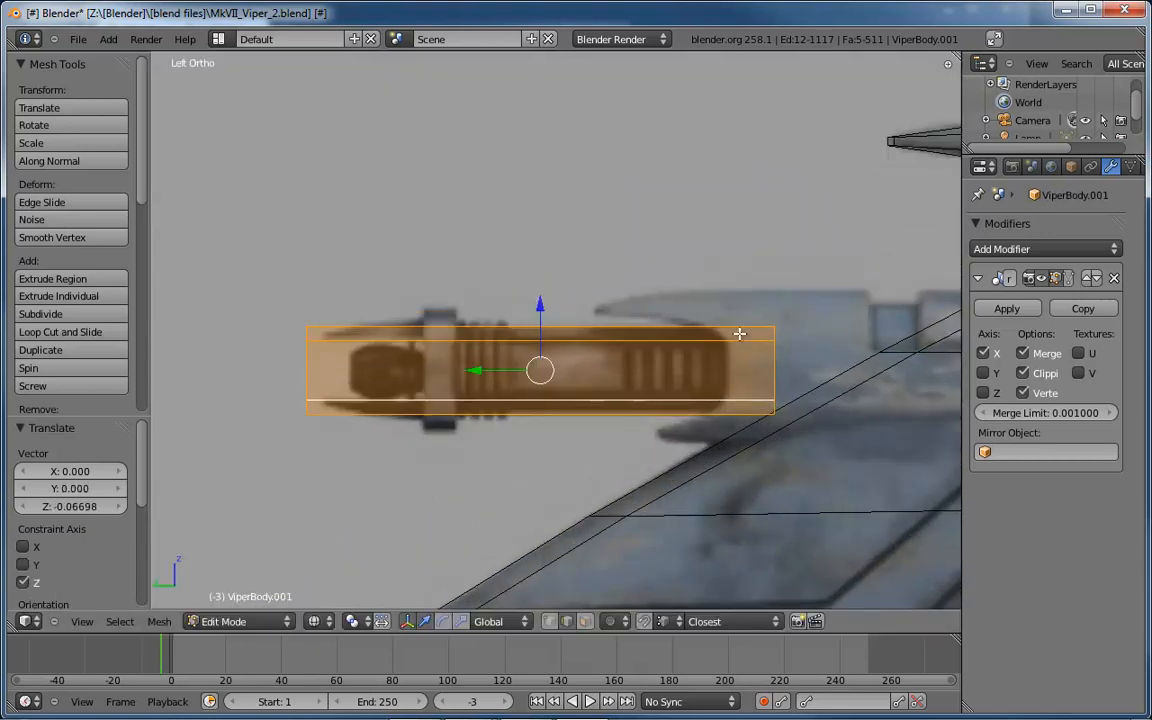
Shorten the gun block to about 0.57 along Y and shift it -0.123 along Y to fit the gun barrel section.
key(s)
key(y)
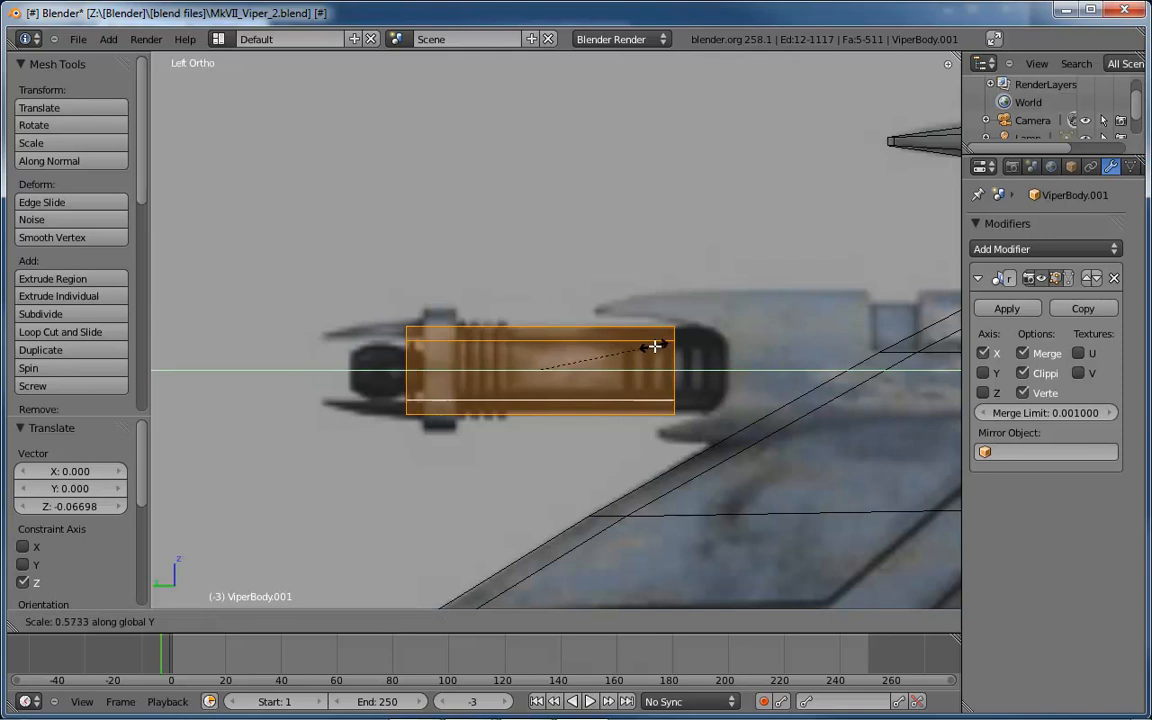
click(652, 342)
drag(479, 372, 530, 373)
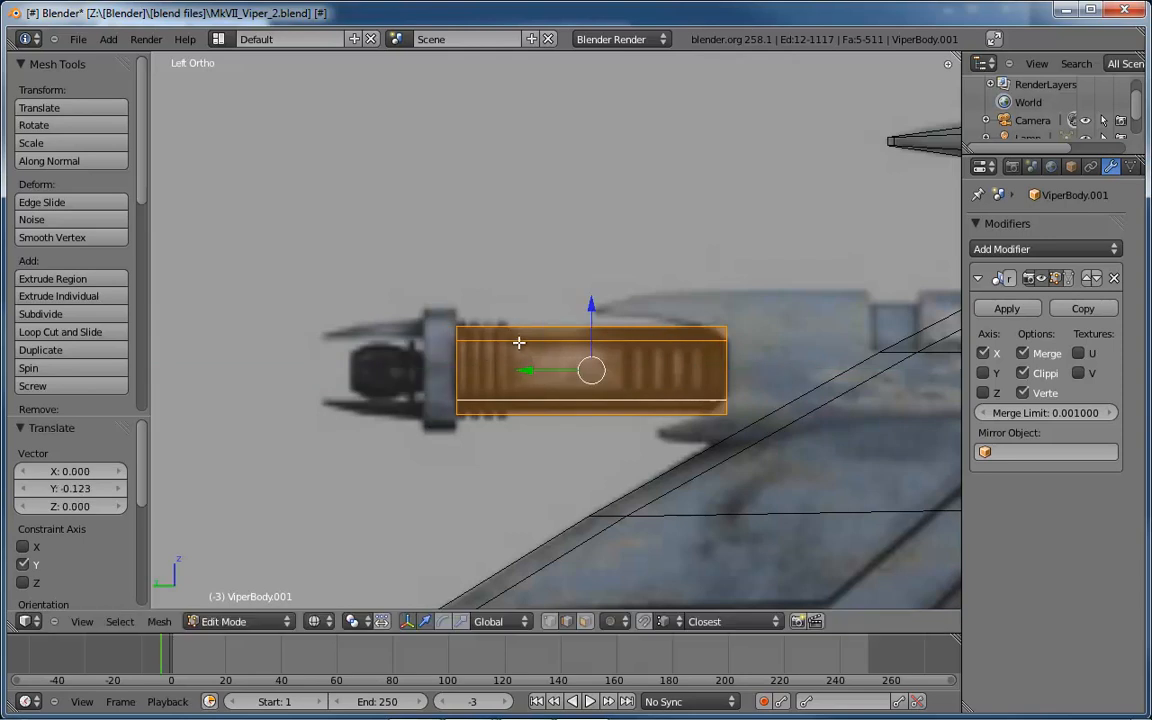
In face select mode, select the gun block's outer side face and move it 0.332 along X toward the centerline.
middle_drag(519, 343, 669, 339)
scroll(623, 364, down, 6)
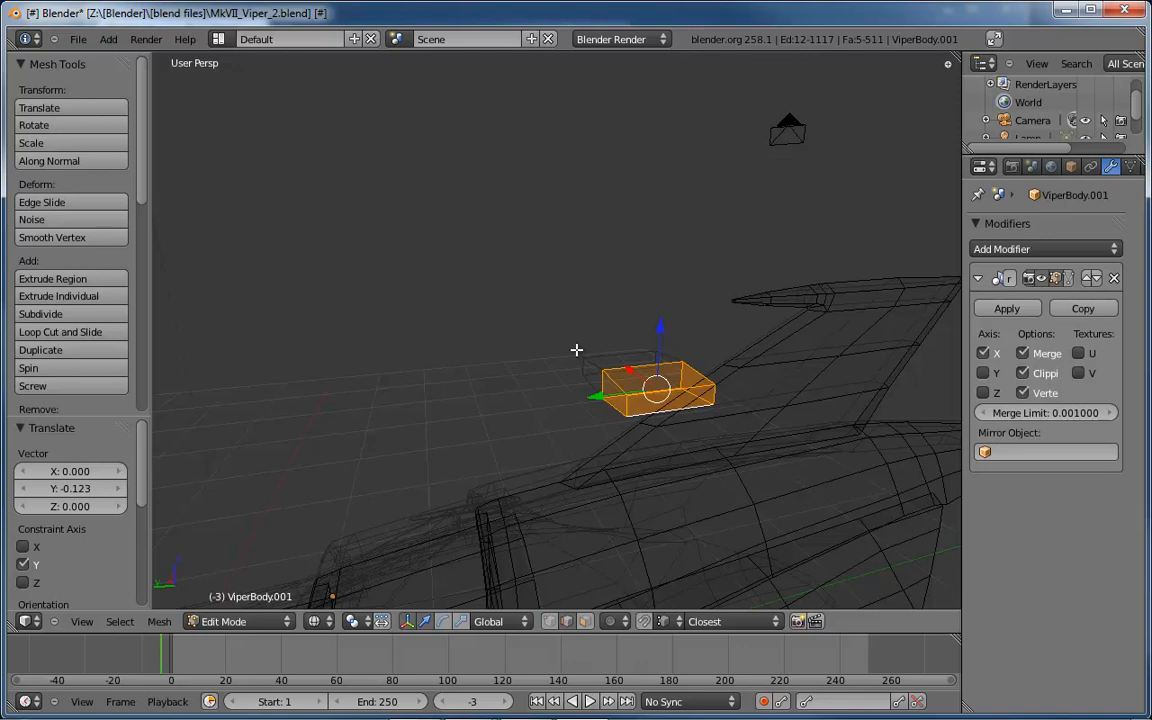
key(KP_7)
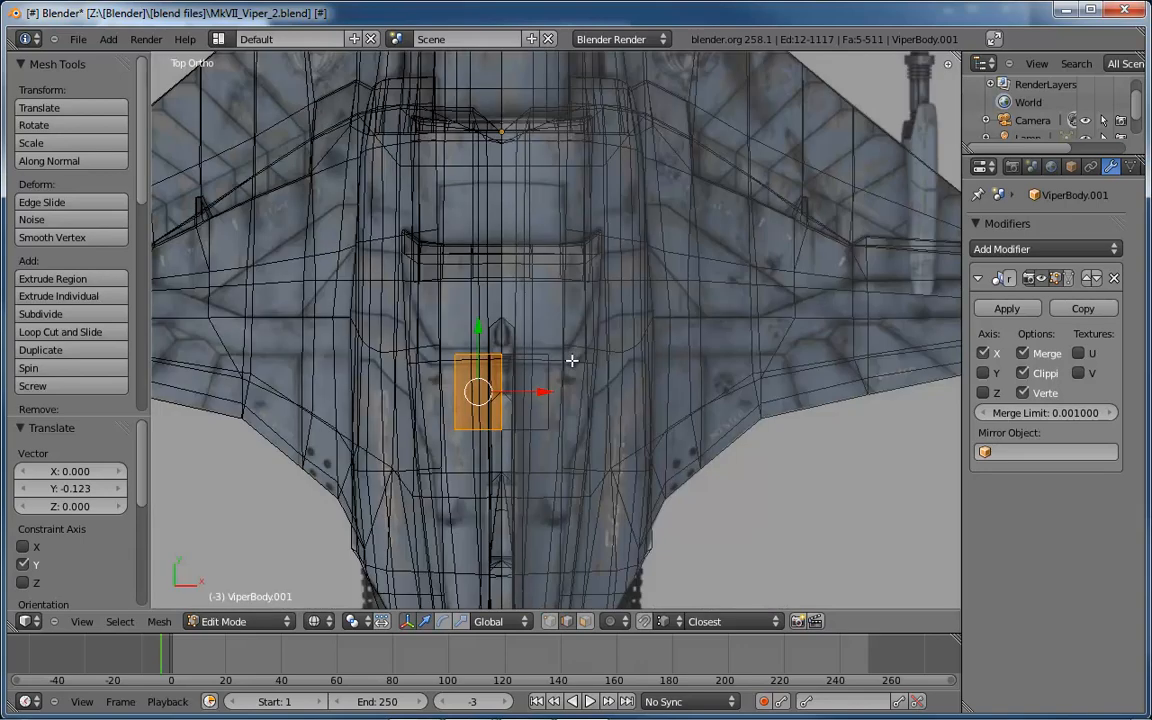
scroll(572, 360, up, 4)
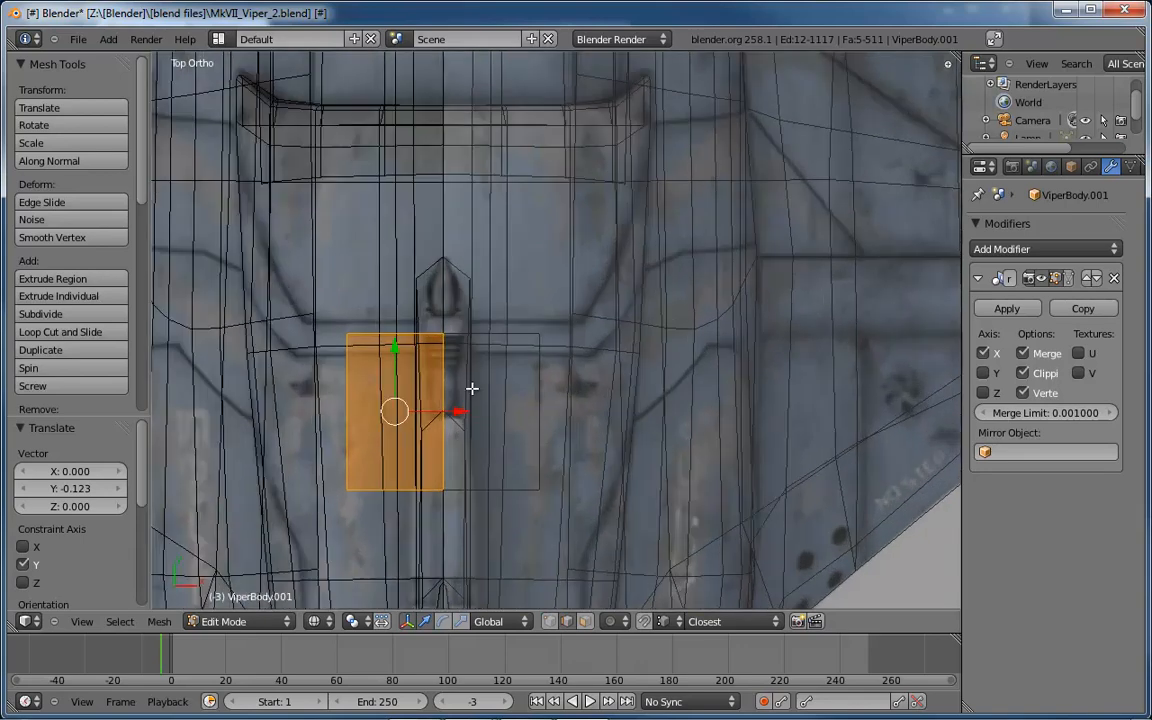
key(ctrl+Tab)
click(338, 364)
right_click(350, 412)
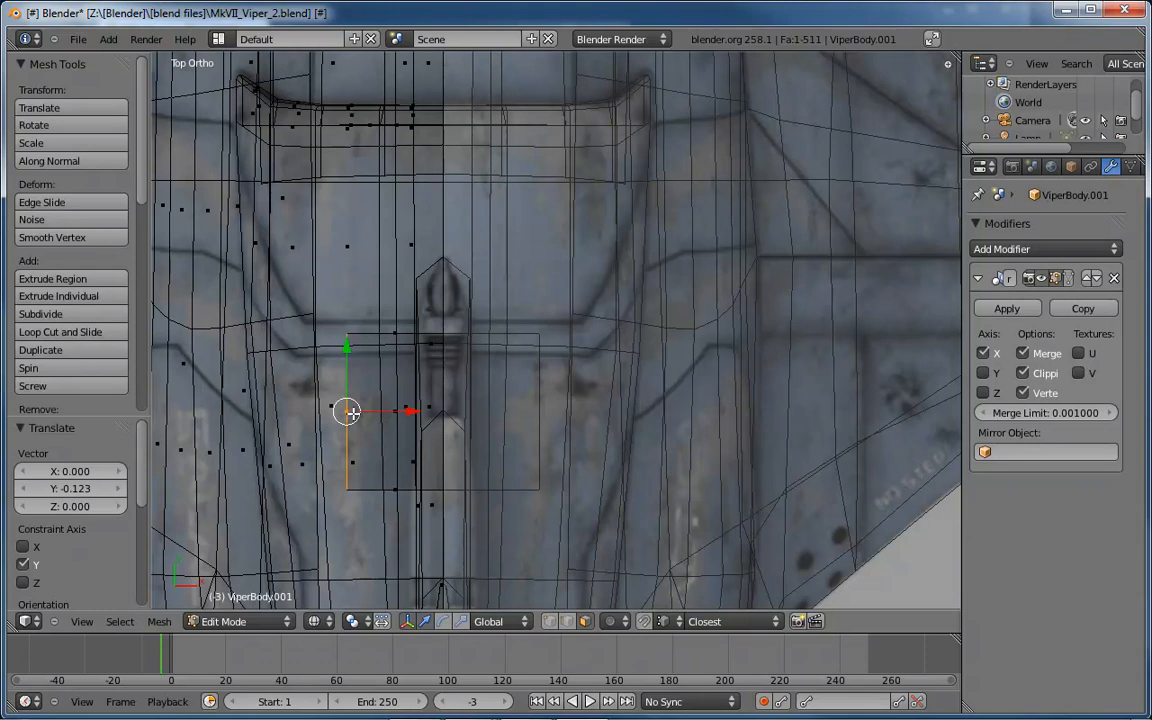
key(g)
key(x)
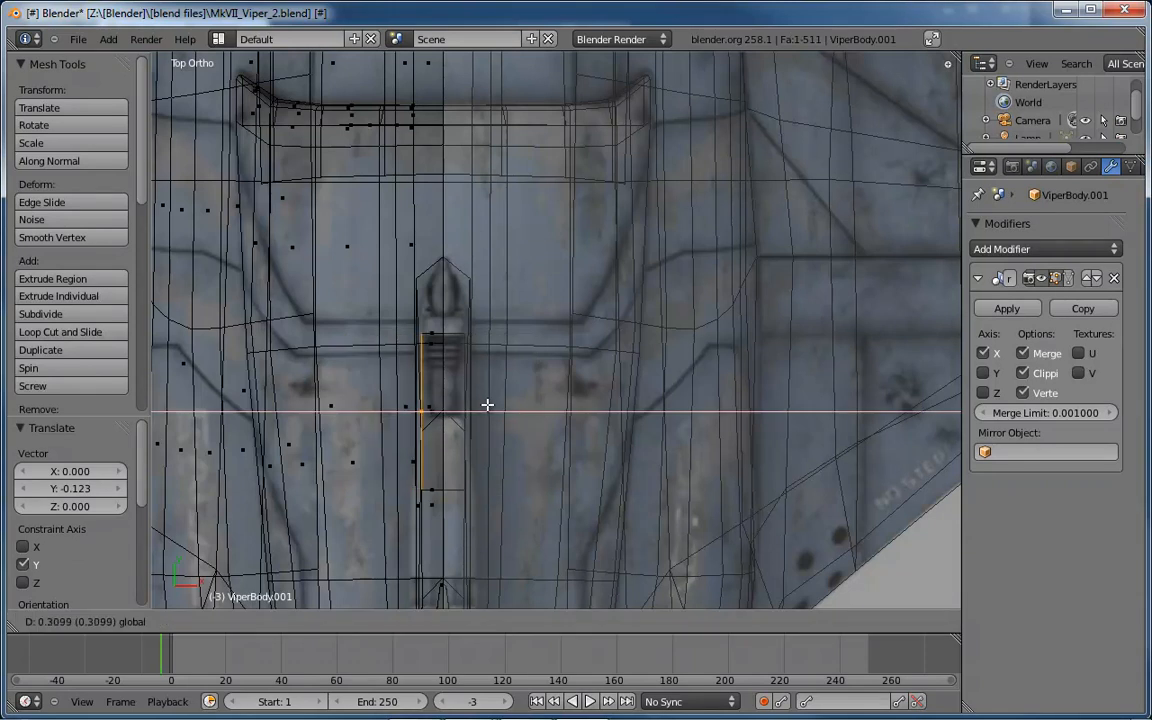
click(491, 404)
Fine-tune the gun block's outer side face in top view by moving it 0.0126 along X to match the reference width.
middle_drag(527, 334, 751, 152)
middle_drag(646, 422, 710, 363)
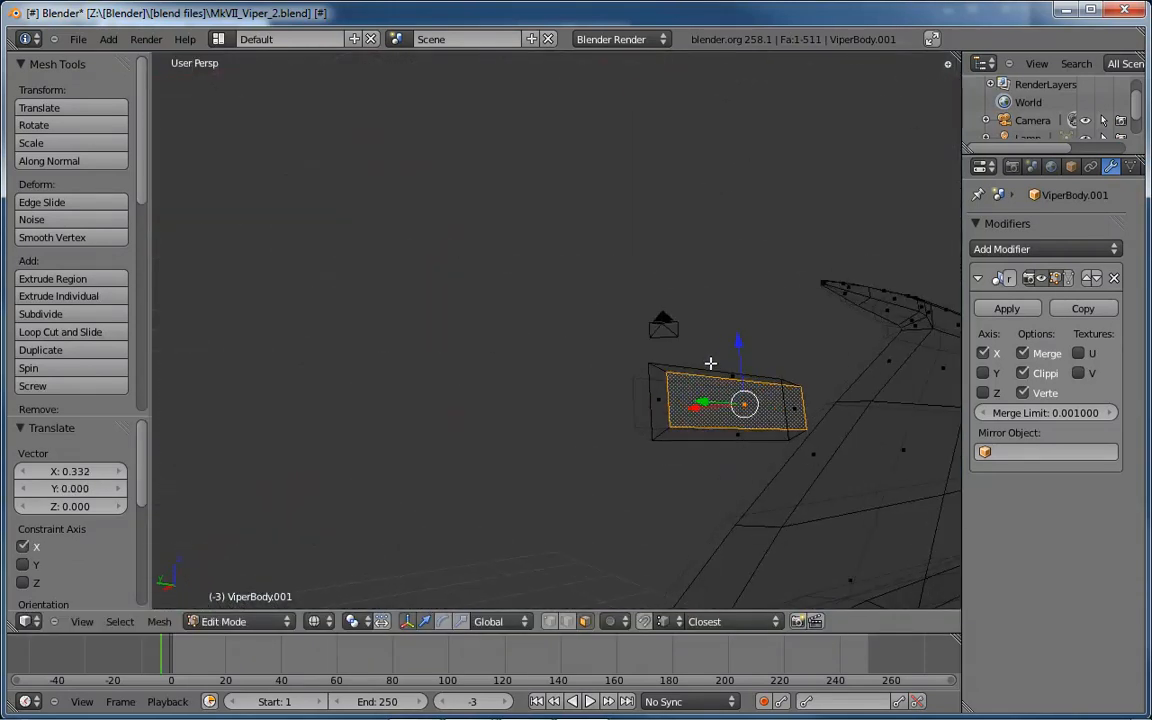
key(KP_3)
key(ctrl+KP_3)
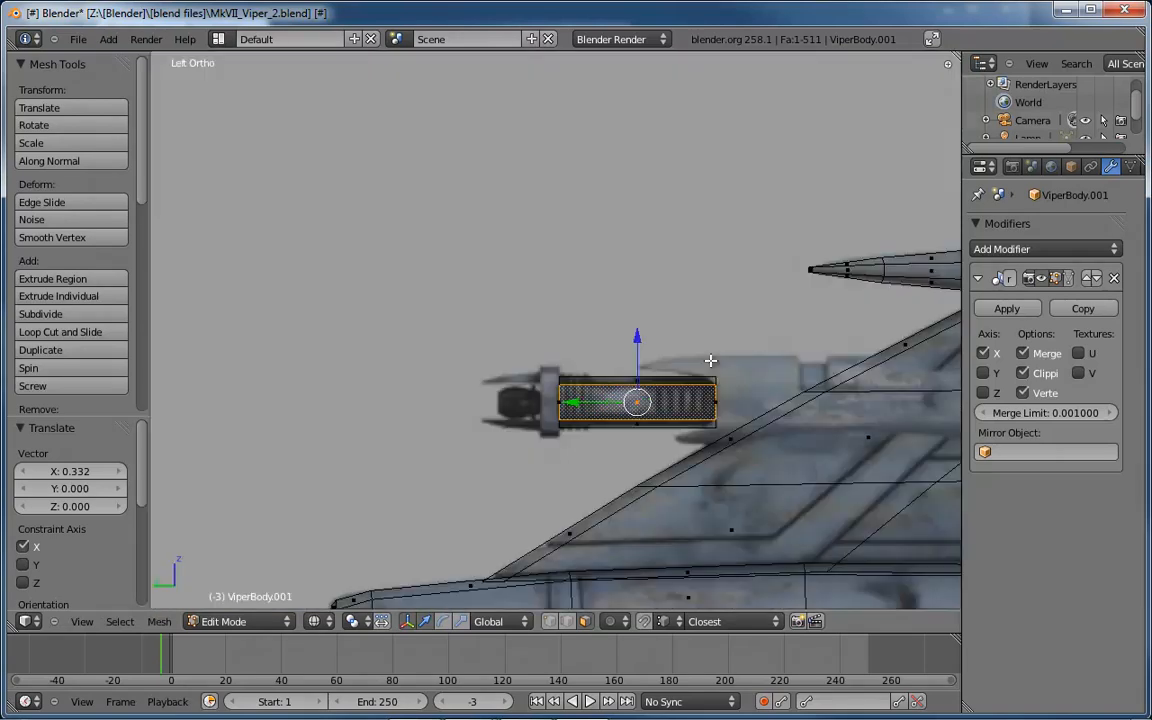
middle_drag(725, 321, 566, 451)
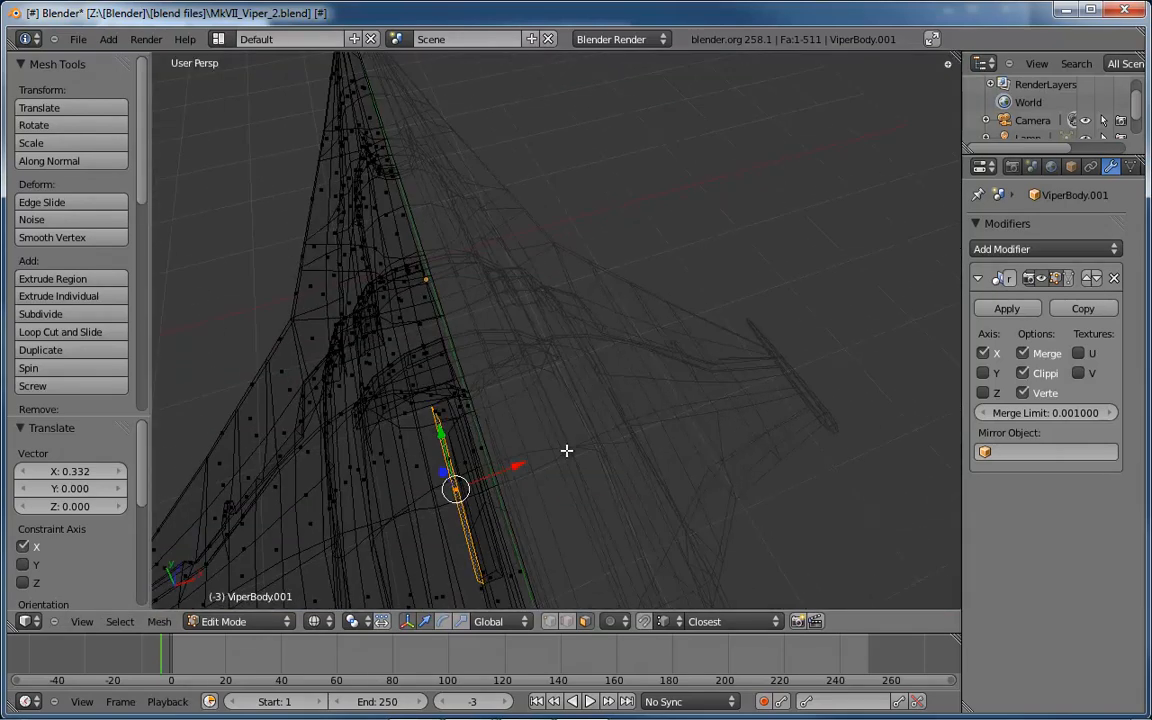
key(KP_7)
scroll(494, 420, up, 4)
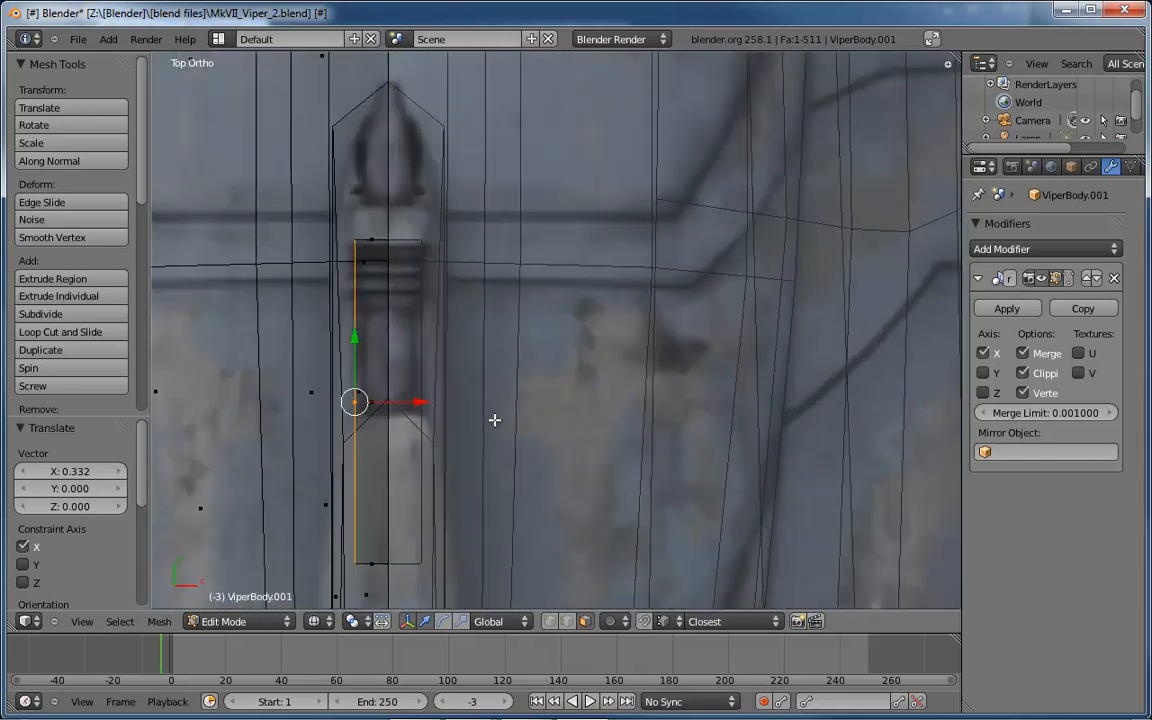
key(g)
key(x)
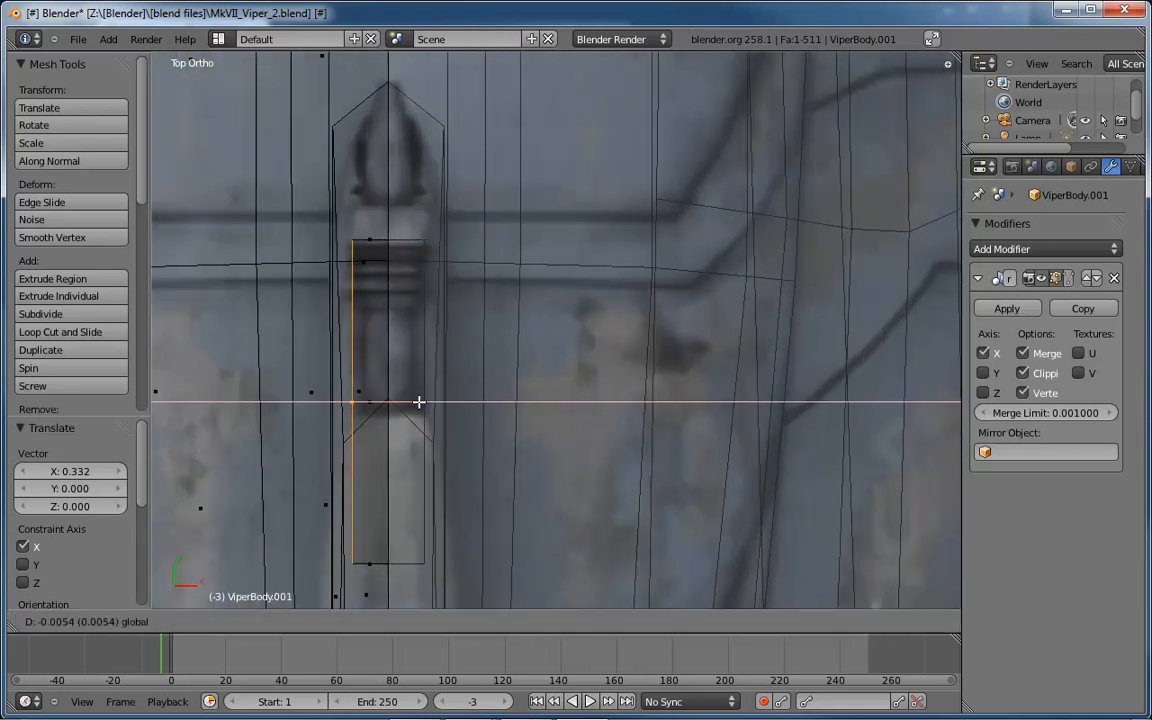
click(427, 401)
Examine the tail fin gun's shape in the reference photo viper-mk-vii-19.jpg in Windows Photo Viewer, then return to Blender.
middle_drag(509, 327, 529, 317)
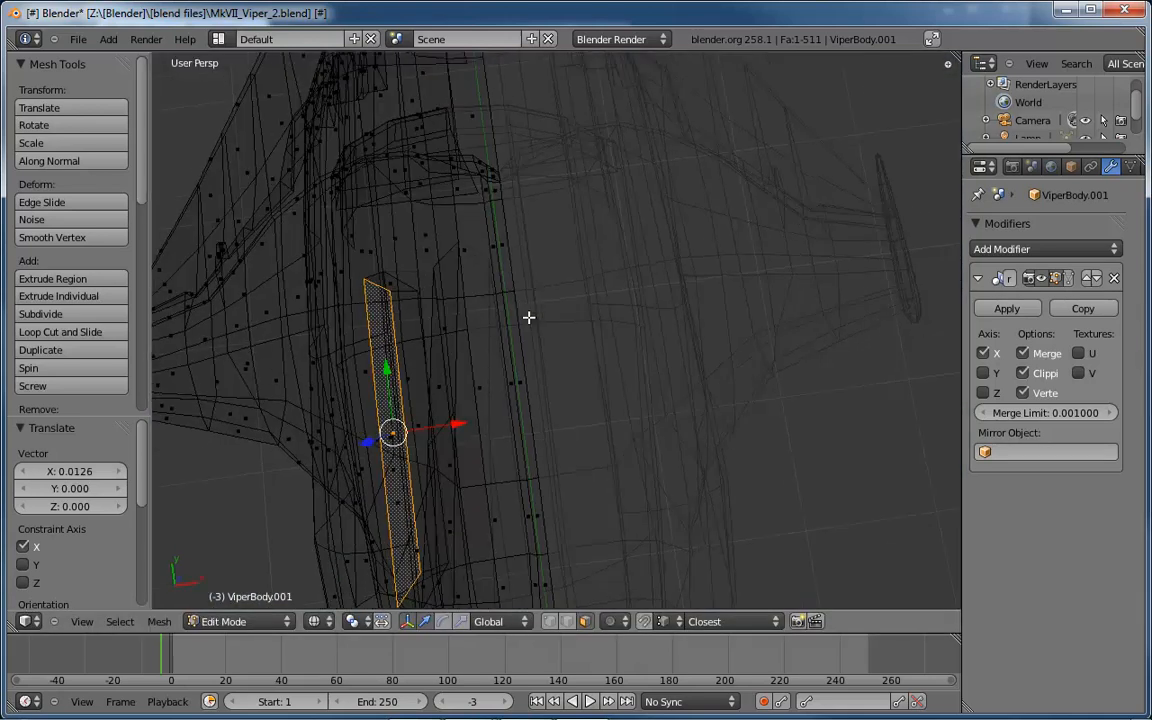
drag(2, 131, 628, 147)
scroll(630, 210, up, 5)
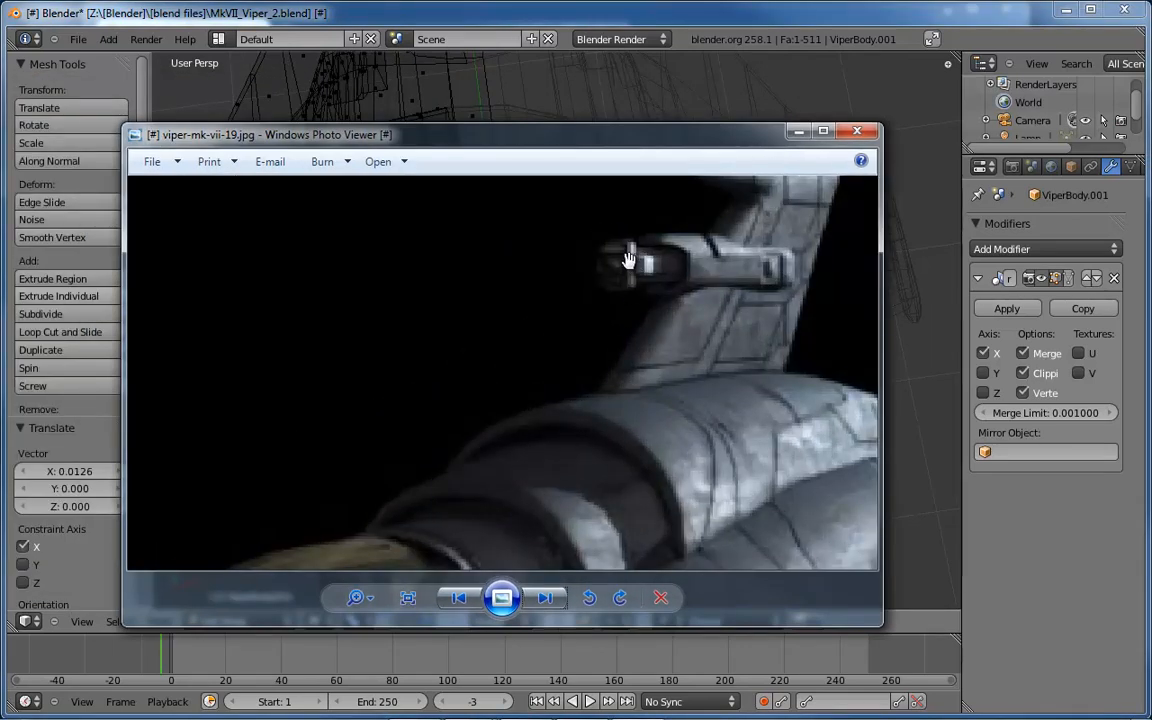
click(798, 131)
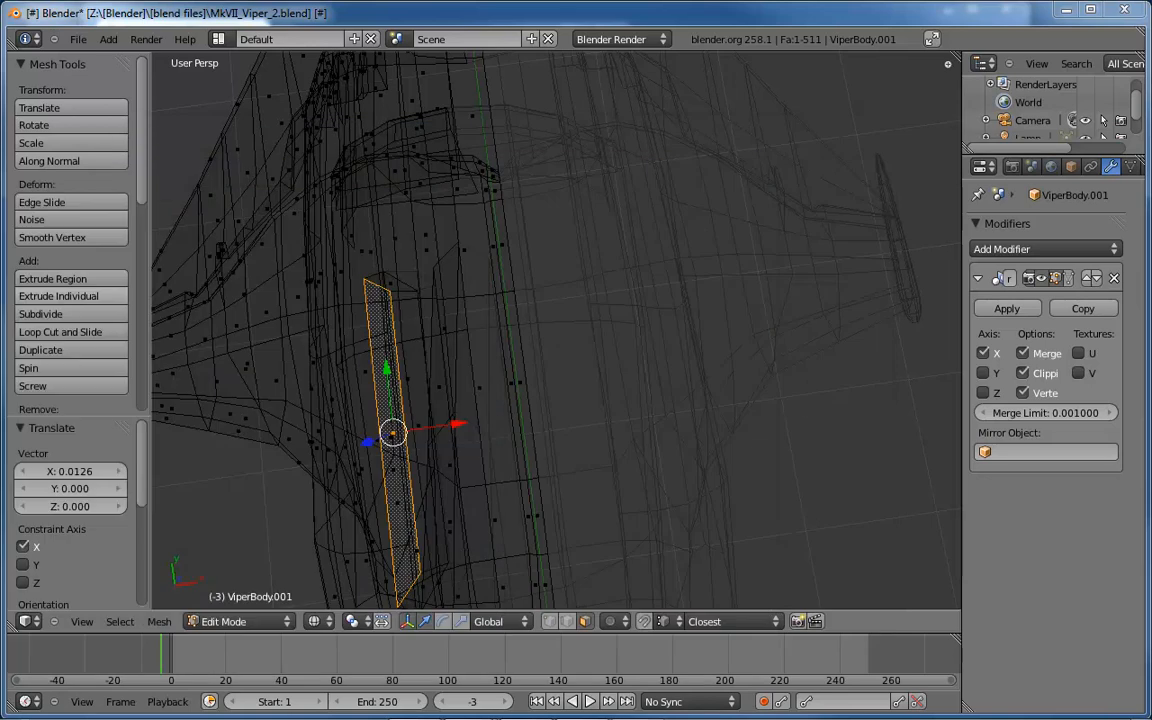
middle_drag(344, 280, 602, 370)
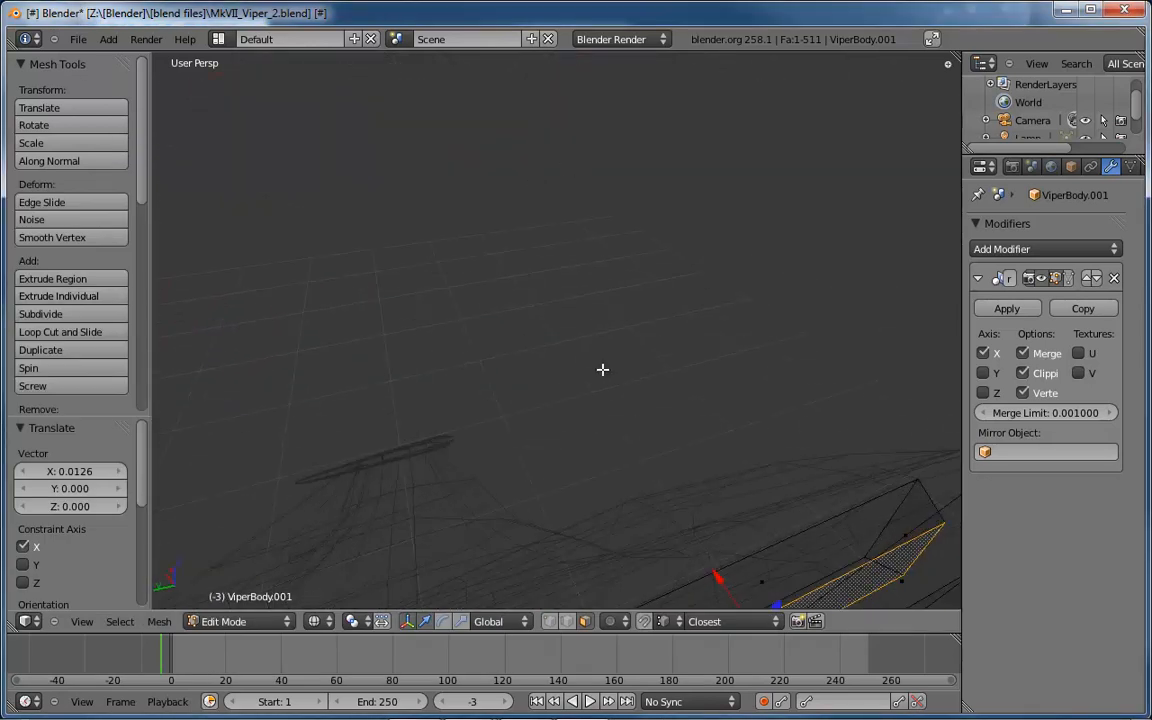
Display the gun block in solid shading, select its front end face, and compare it with the side reference image.
key(KP_Decimal)
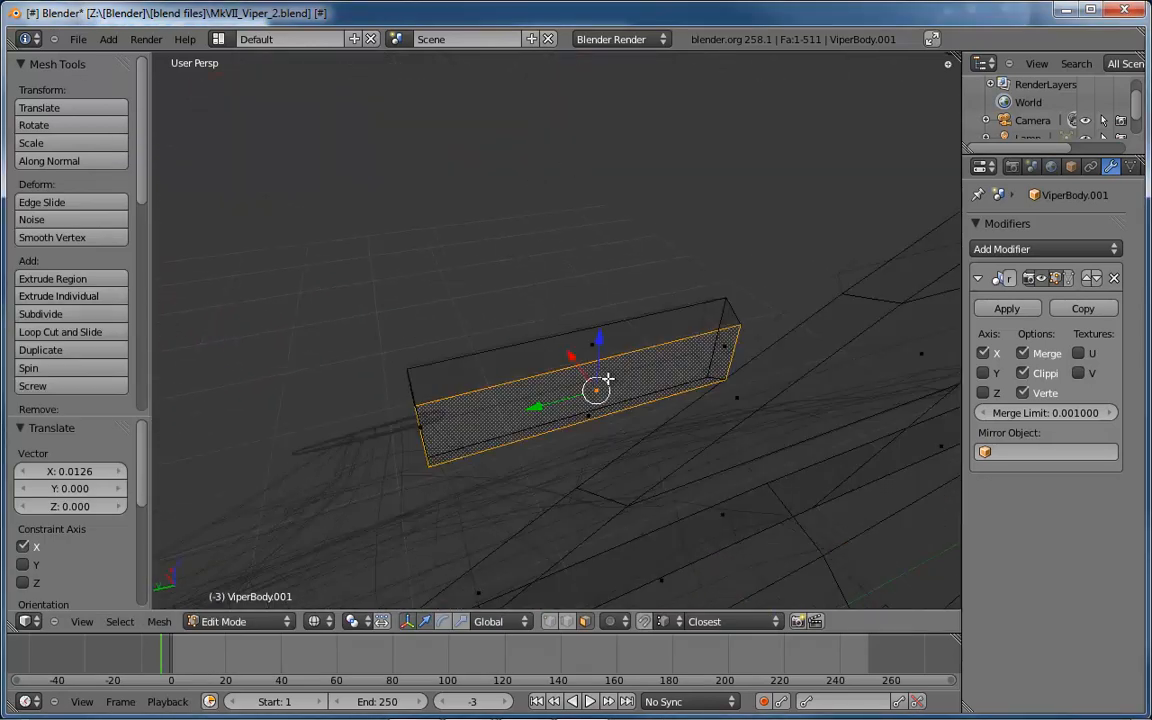
key(z)
middle_drag(607, 378, 427, 338)
right_click(430, 337)
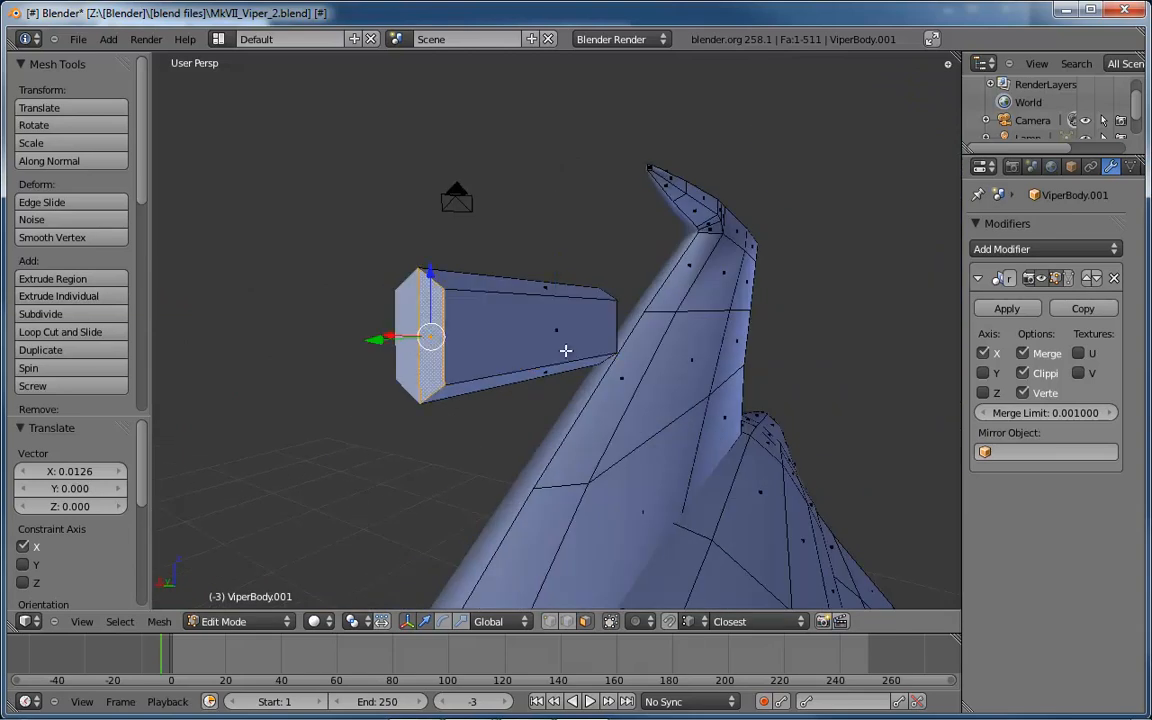
key(ctrl+KP_3)
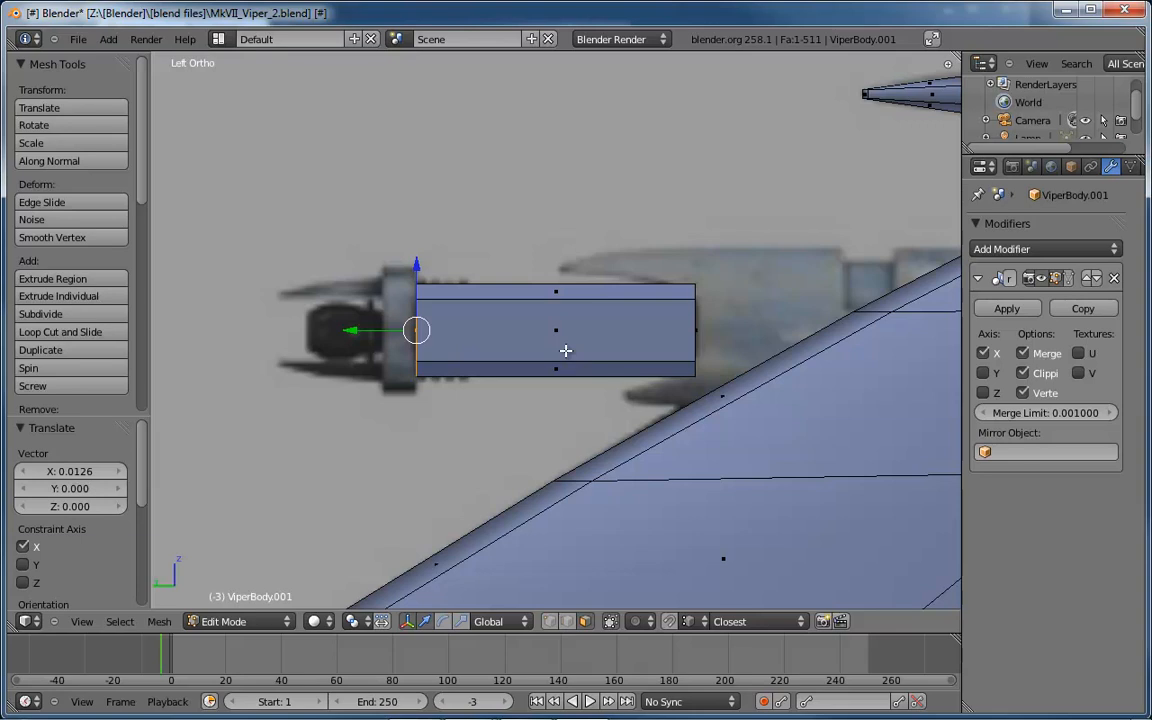
scroll(494, 360, up, 1)
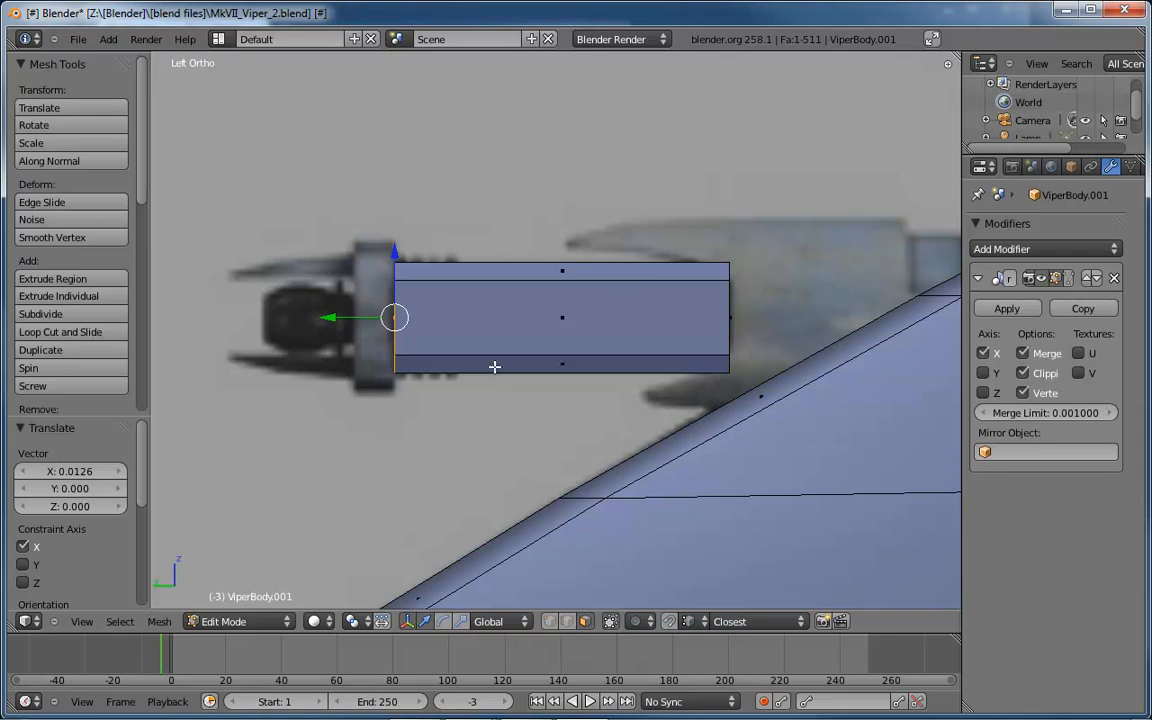
Try extruding the gun block's front end face forward by about 0.092.
middle_drag(470, 329, 419, 327)
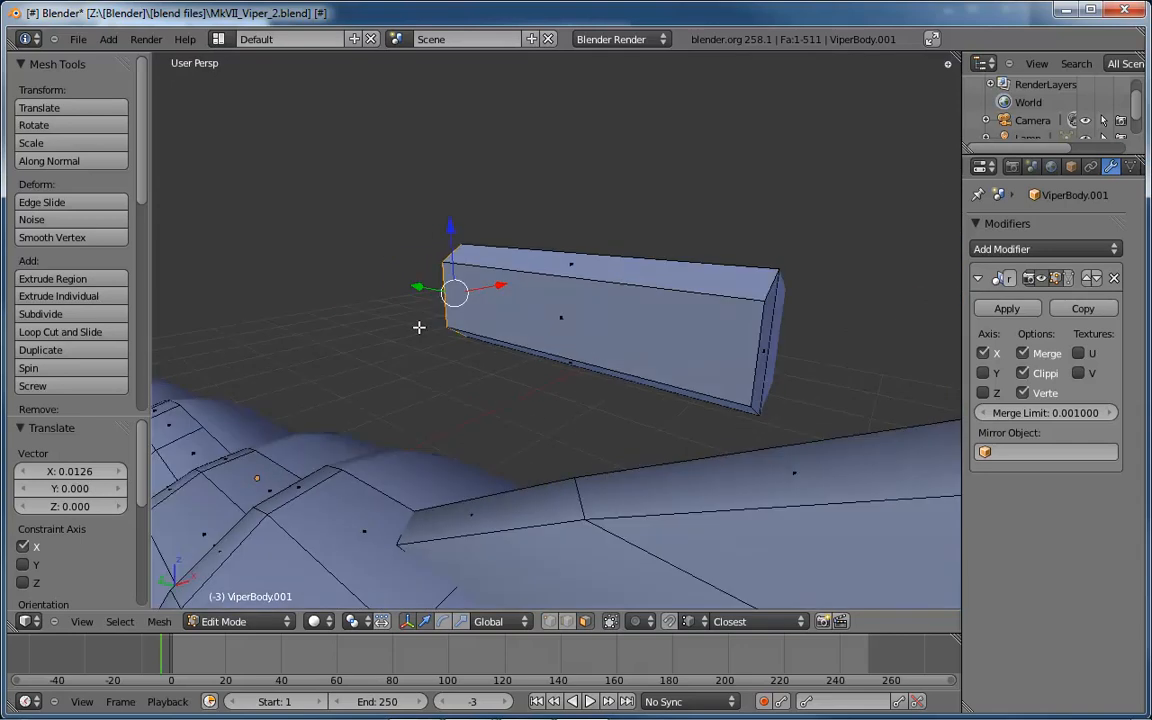
key(e)
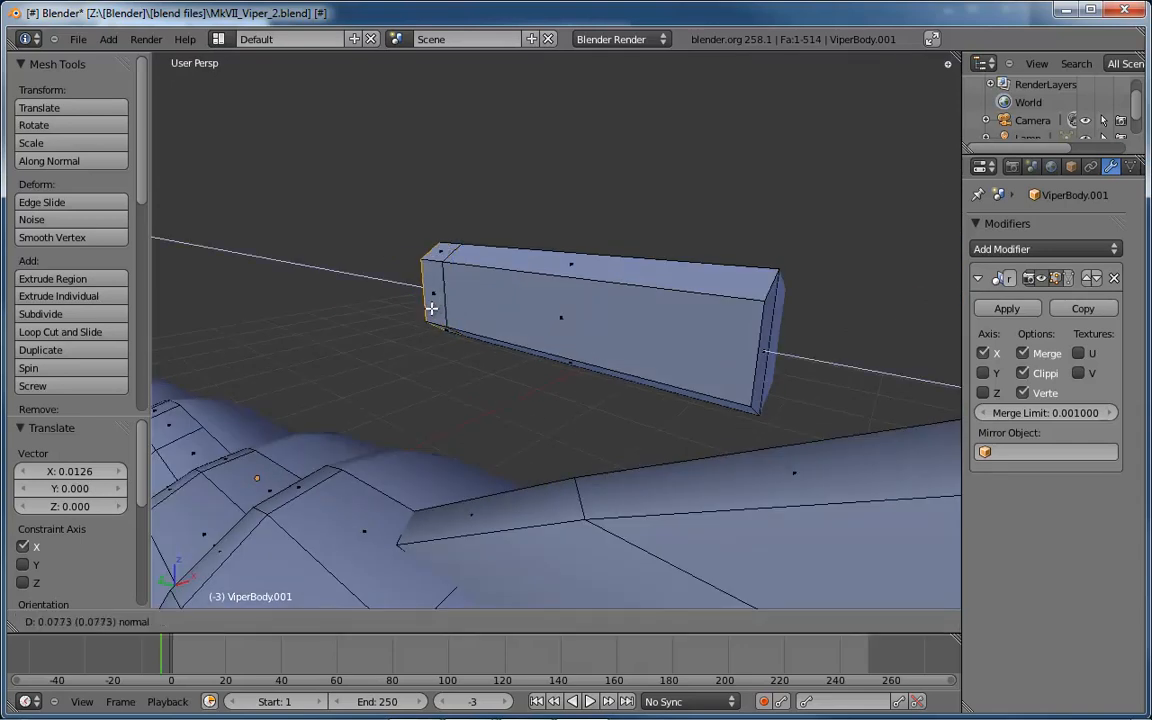
click(437, 264)
Try extruding the faces around the new front section and scaling them up by about 1.25 into a collar.
middle_drag(437, 264, 465, 327)
key(e)
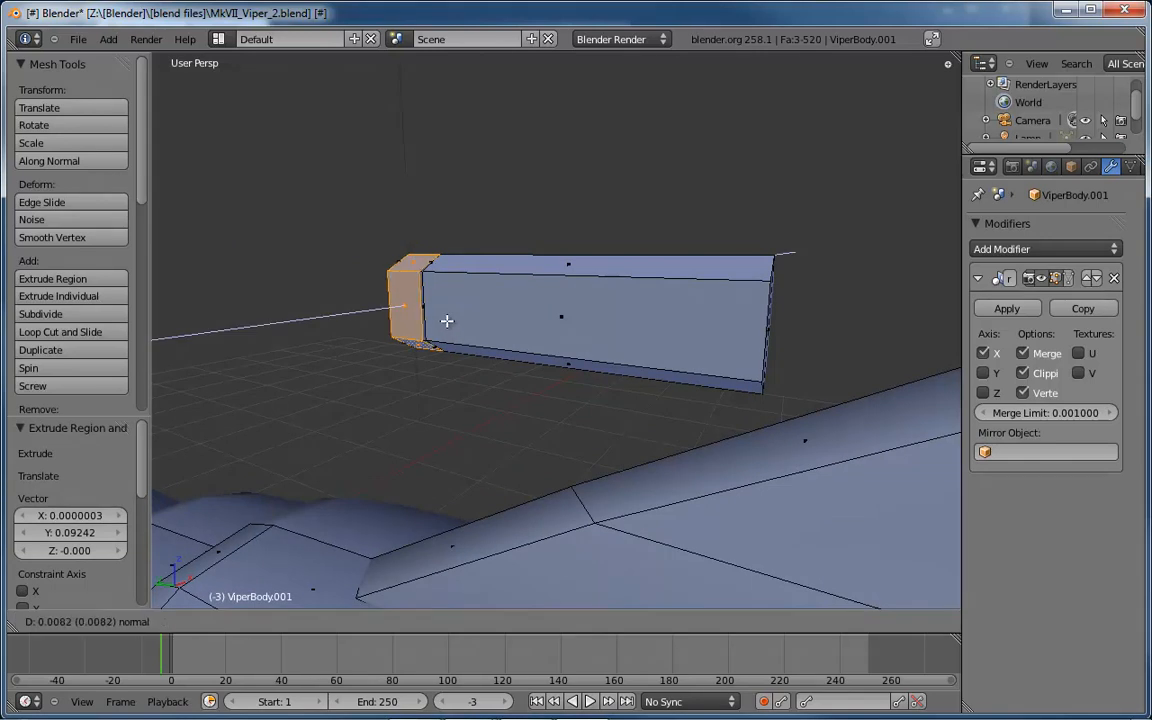
click(455, 317)
key(s)
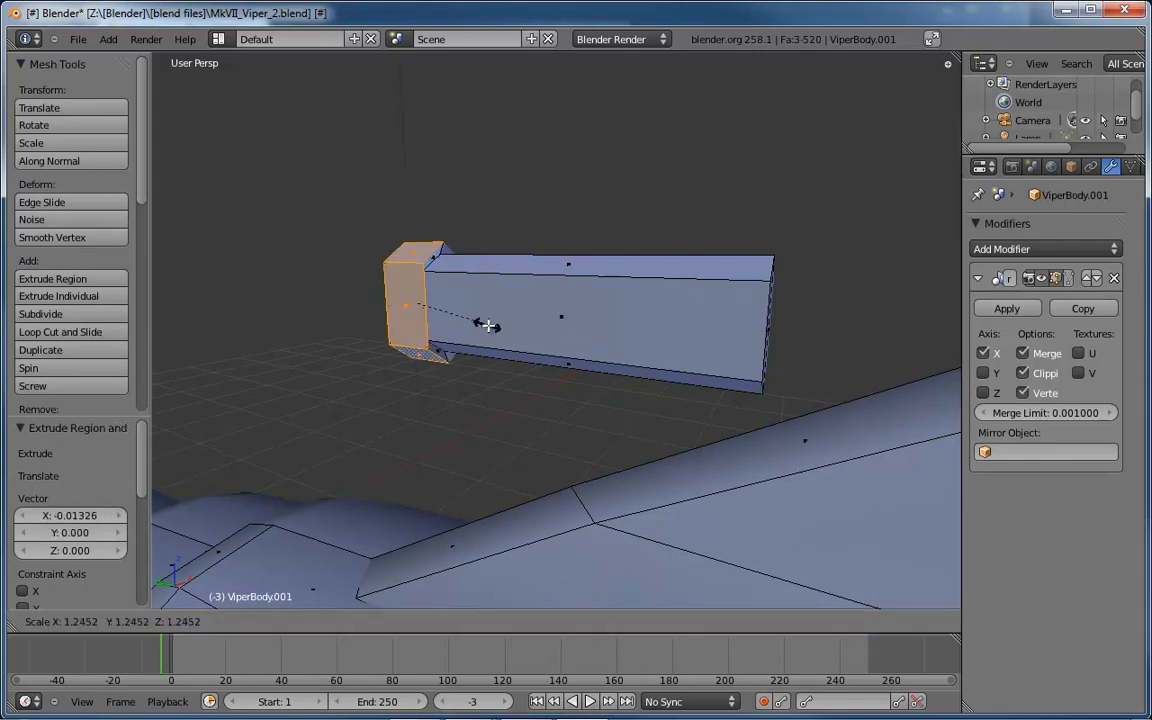
click(490, 326)
middle_drag(504, 316, 459, 272)
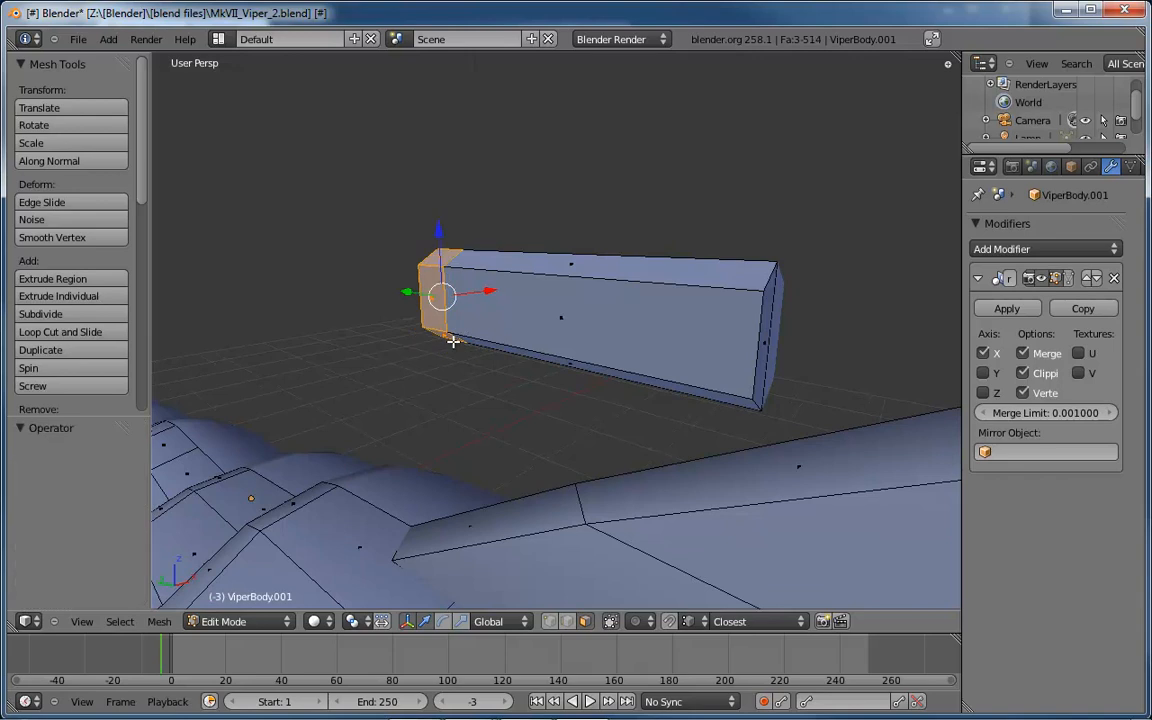
Undo the collar scaling, both extrusions and the front face selection.
key(ctrl+z)
key(ctrl+z)
key(ctrl+z)
key(ctrl+z)
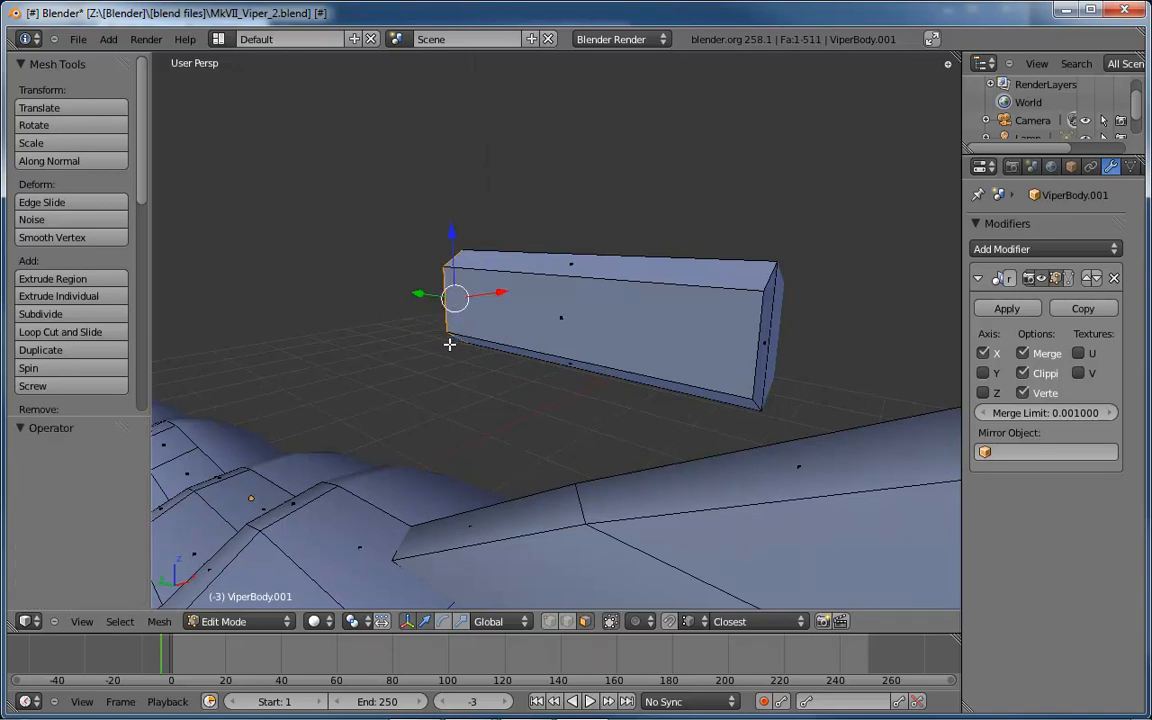
key(ctrl+z)
Expand the selection to the block's adjoining faces, duplicate them, and move the copy forward about 0.32 along Y.
middle_drag(458, 337, 571, 340)
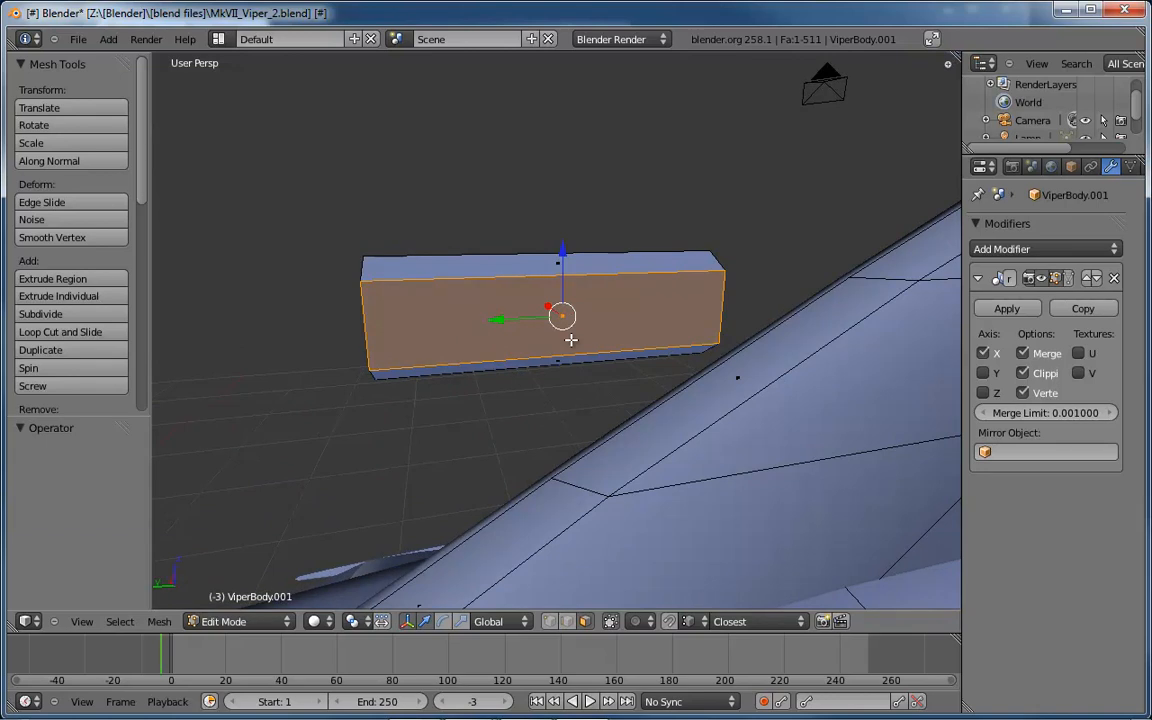
middle_drag(571, 340, 474, 290)
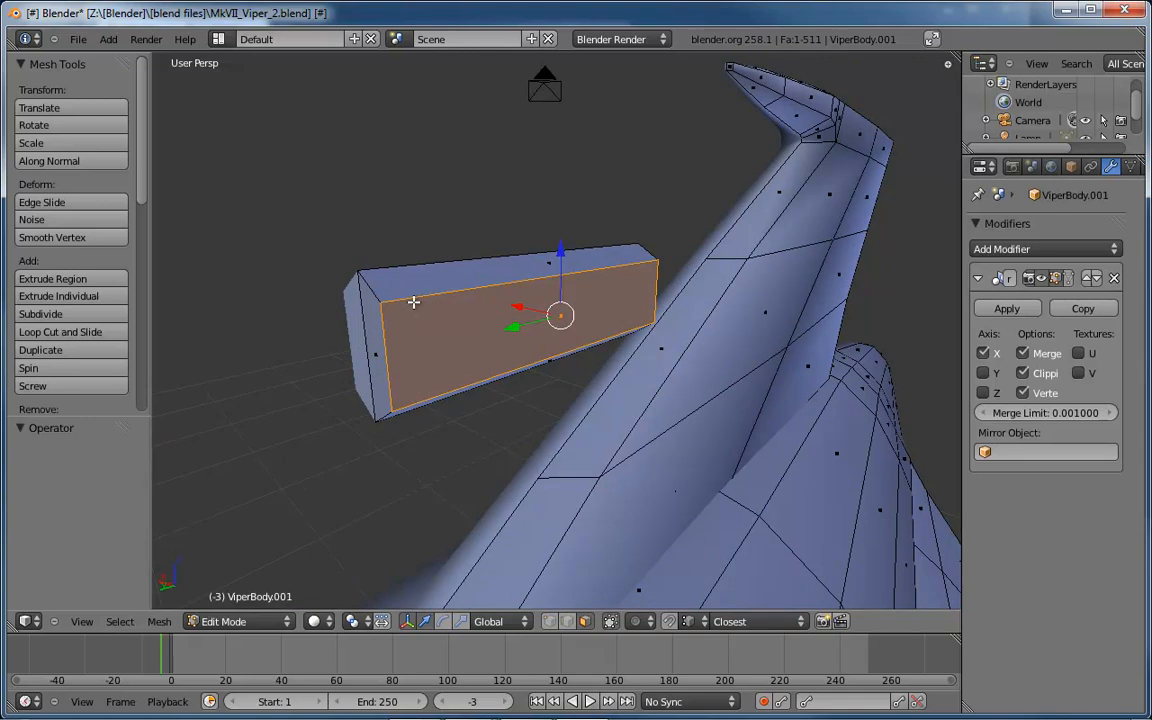
mouse_move(414, 302)
middle_down()
mouse_move(419, 319)
mouse_move(404, 311)
middle_up()
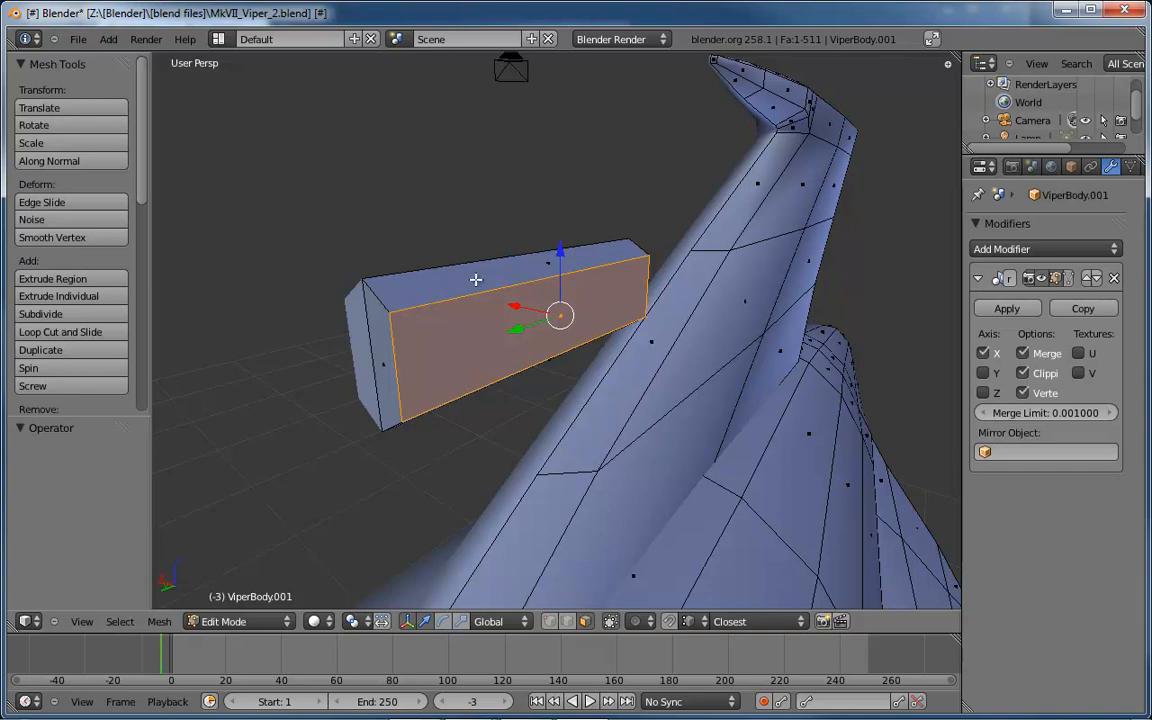
key(ctrl+KP_Add)
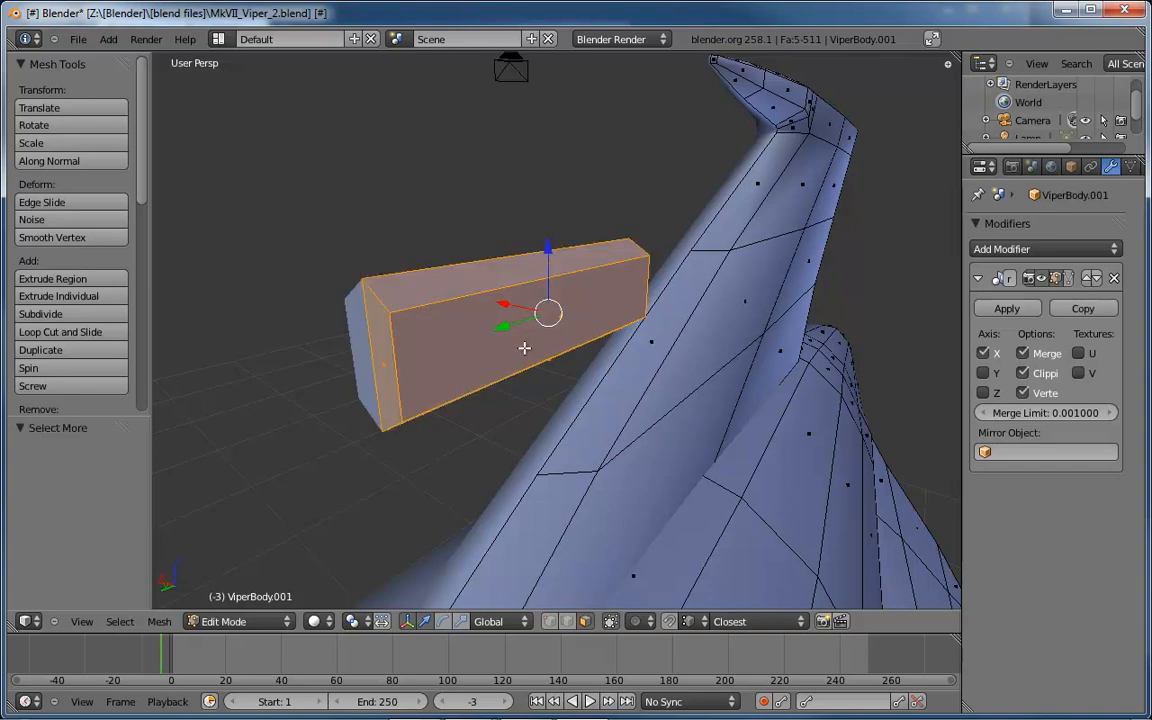
middle_drag(524, 347, 450, 356)
key(shift+d)
click(490, 346)
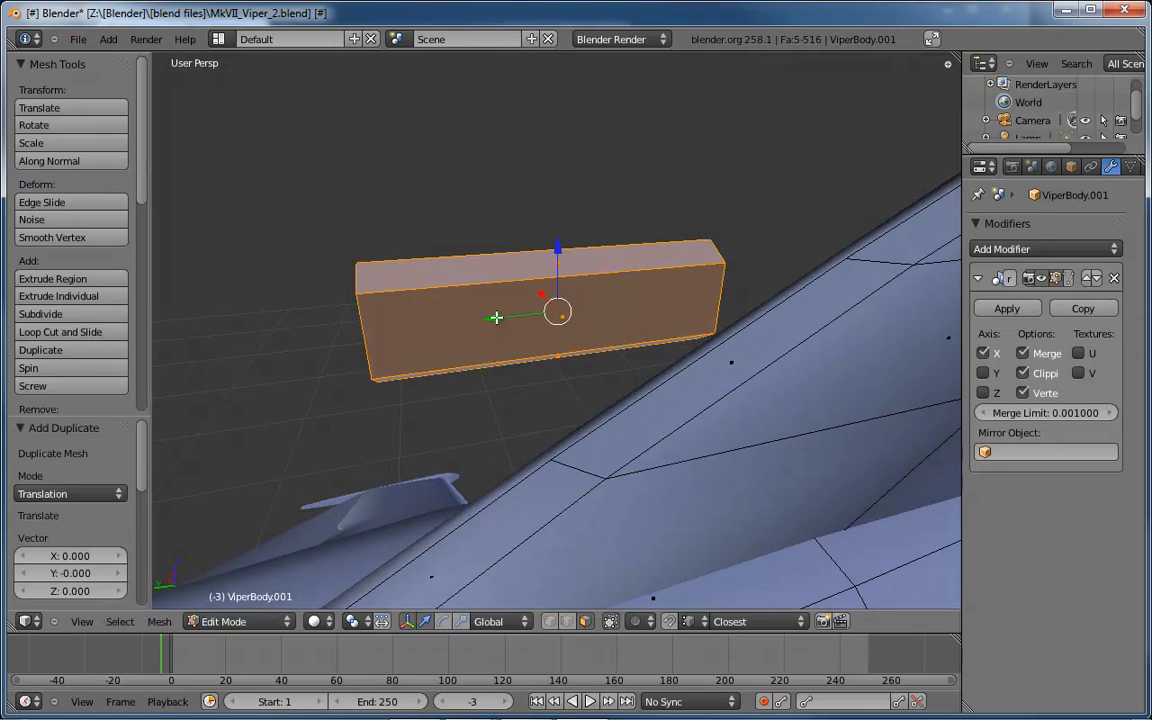
drag(497, 316, 309, 329)
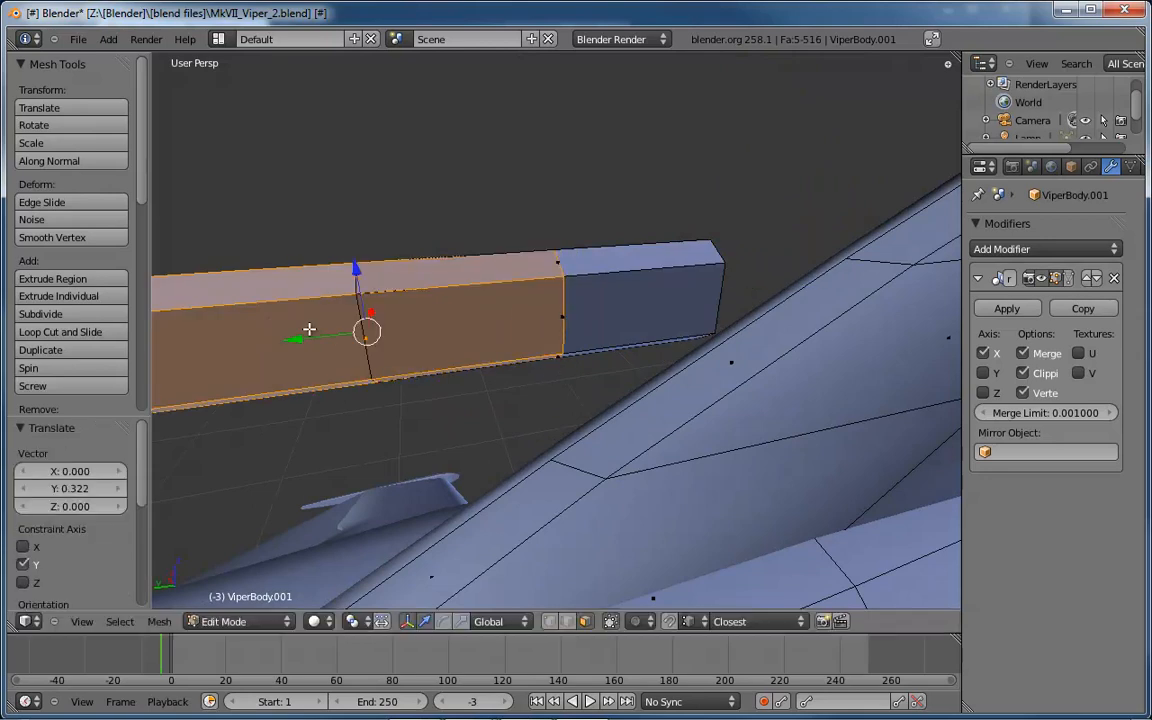
middle_drag(427, 341, 520, 372)
mouse_move(399, 378)
mouse_down()
mouse_move(423, 381)
mouse_move(405, 389)
mouse_up()
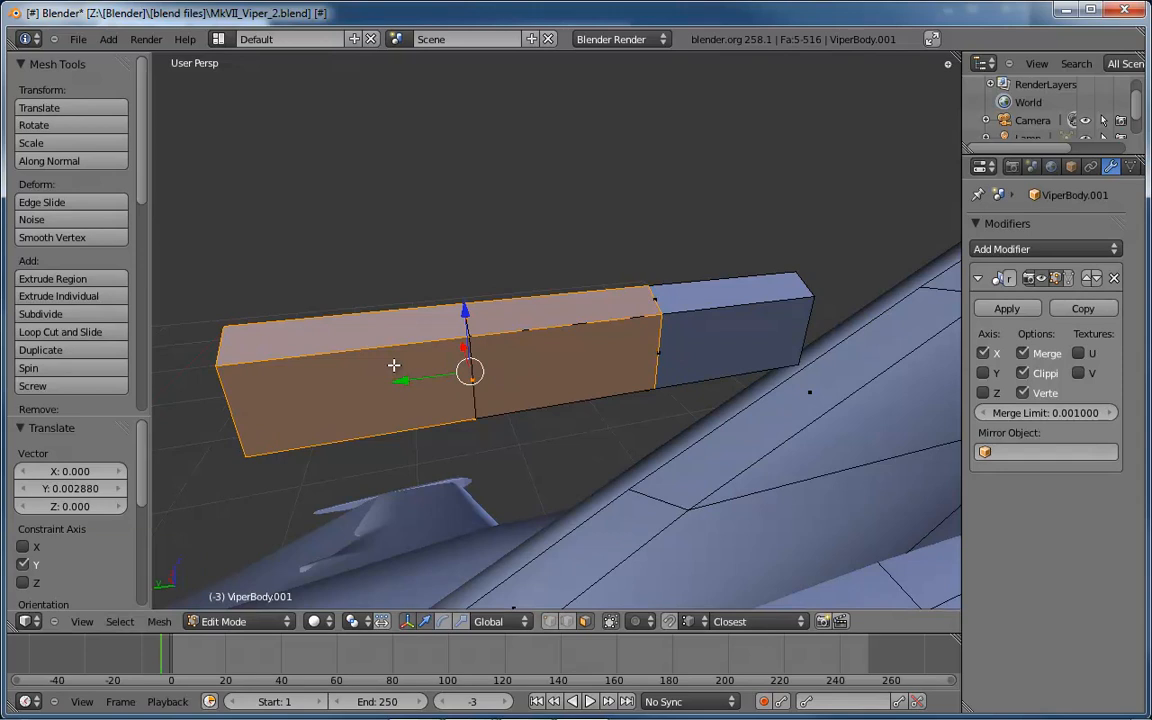
Scale the duplicated block up by 1.137 and shorten it to 0.125 along Y to form a collar.
key(s)
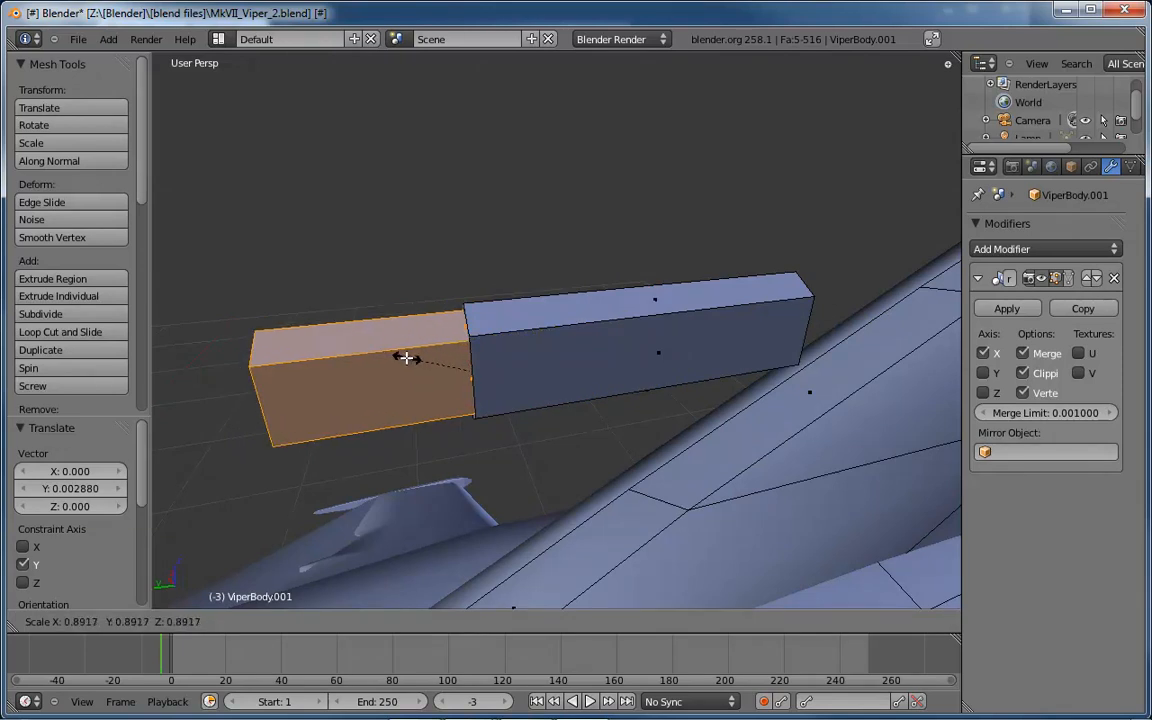
click(388, 365)
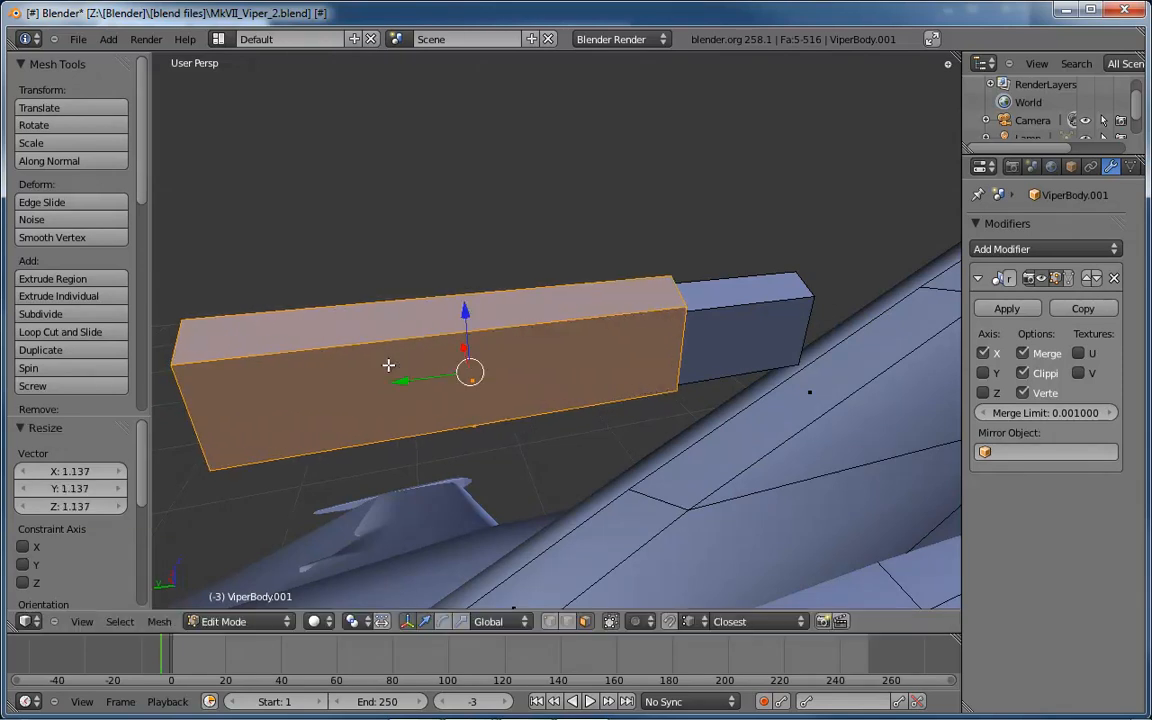
key(s)
key(y)
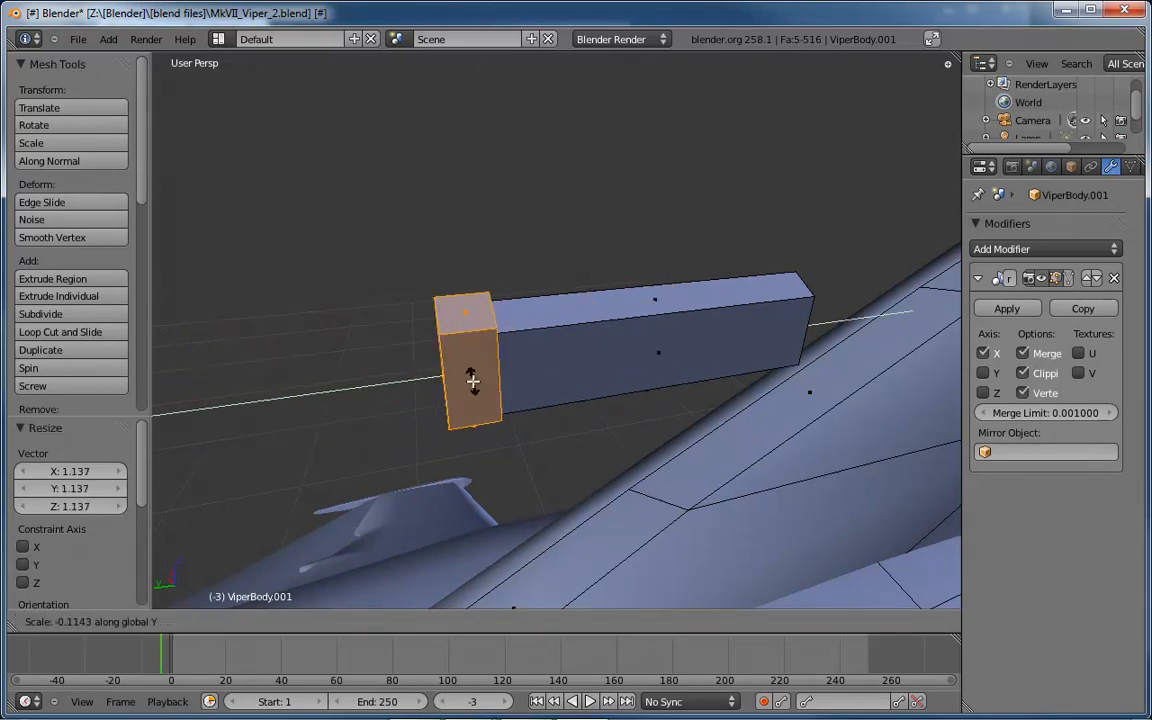
click(459, 376)
middle_drag(572, 372, 500, 344)
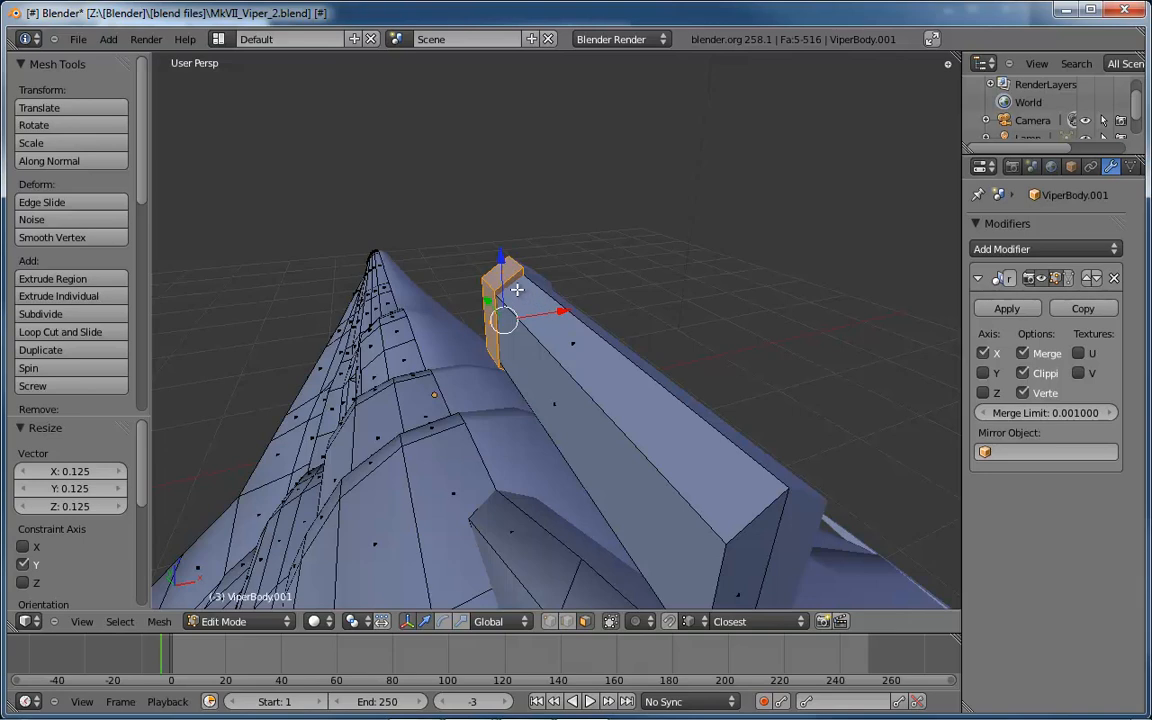
middle_drag(530, 399, 764, 354)
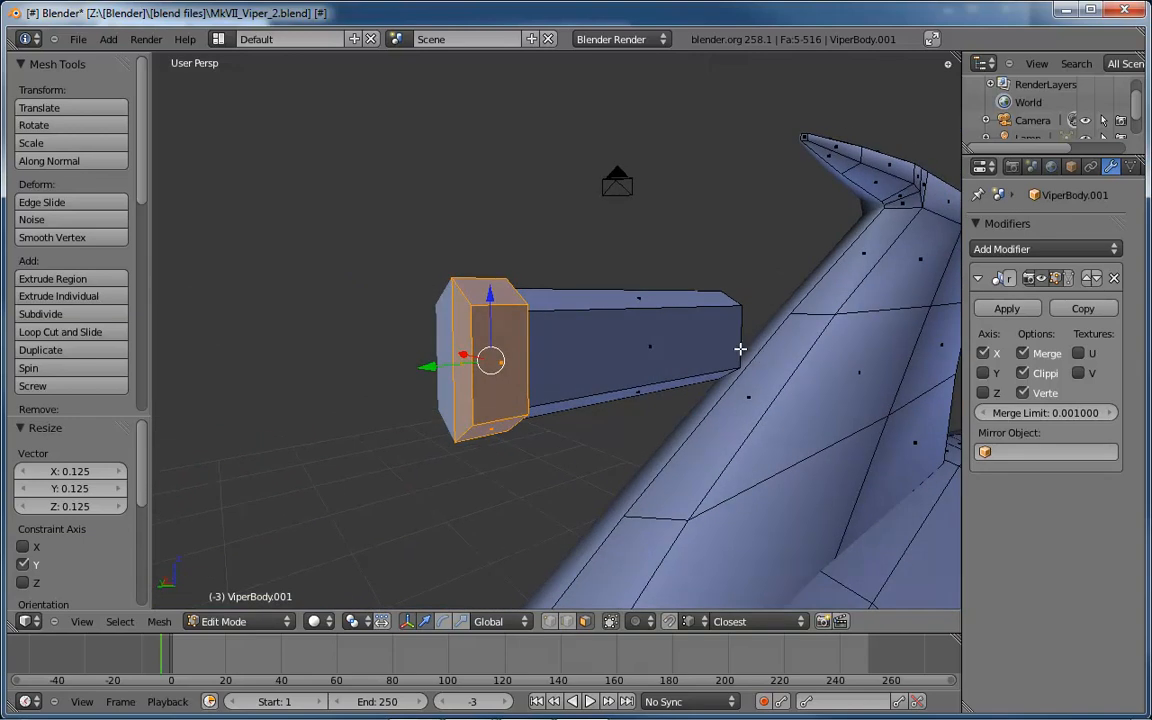
middle_drag(582, 349, 524, 357)
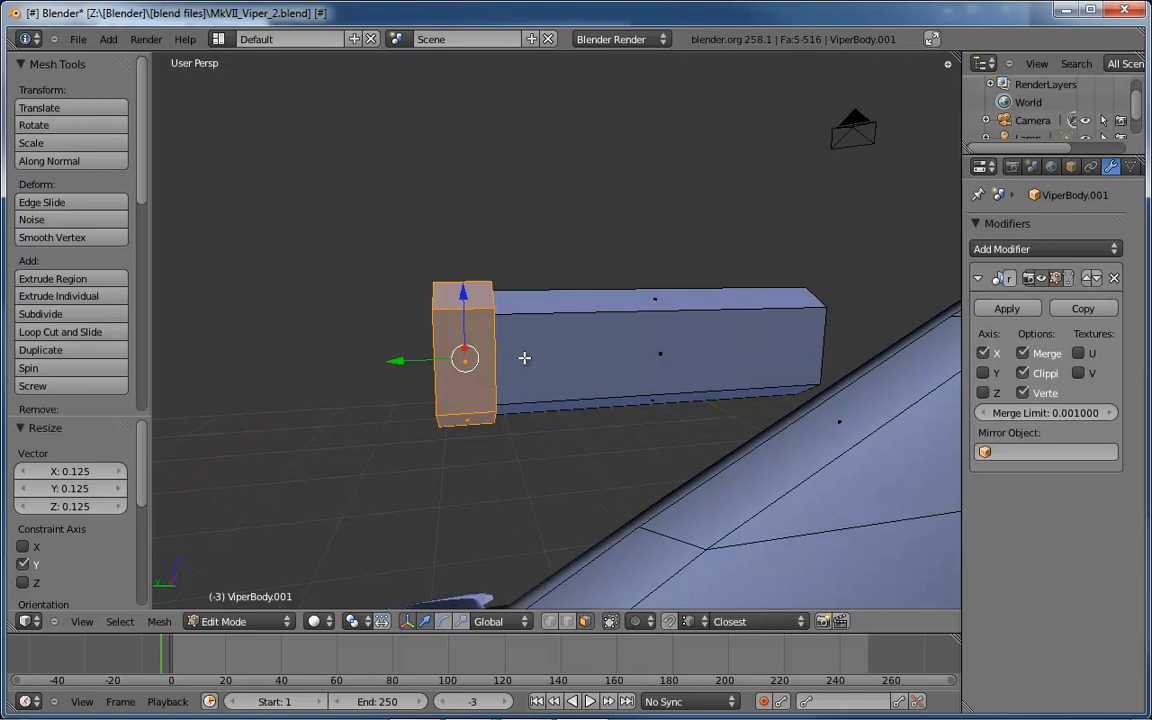
Undo the scaling, movement and duplication of the collar copy.
key(ctrl+z)
key(ctrl+alt+z)
click(522, 340)
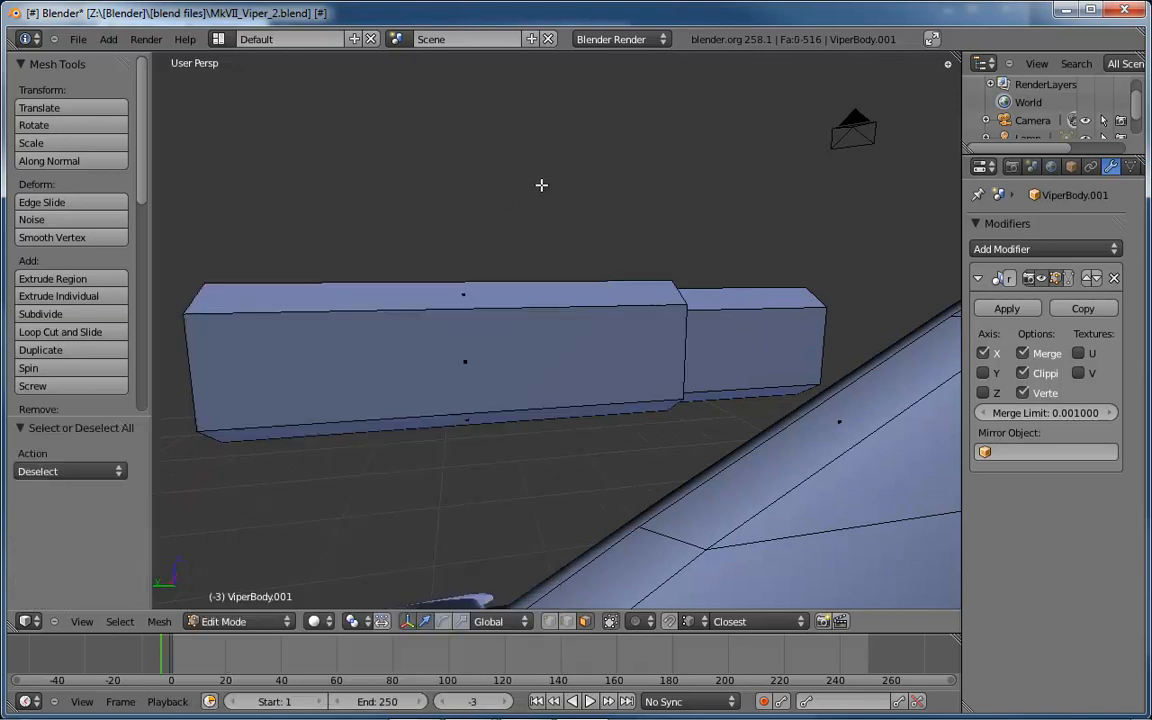
key(ctrl+z)
key(ctrl+z)
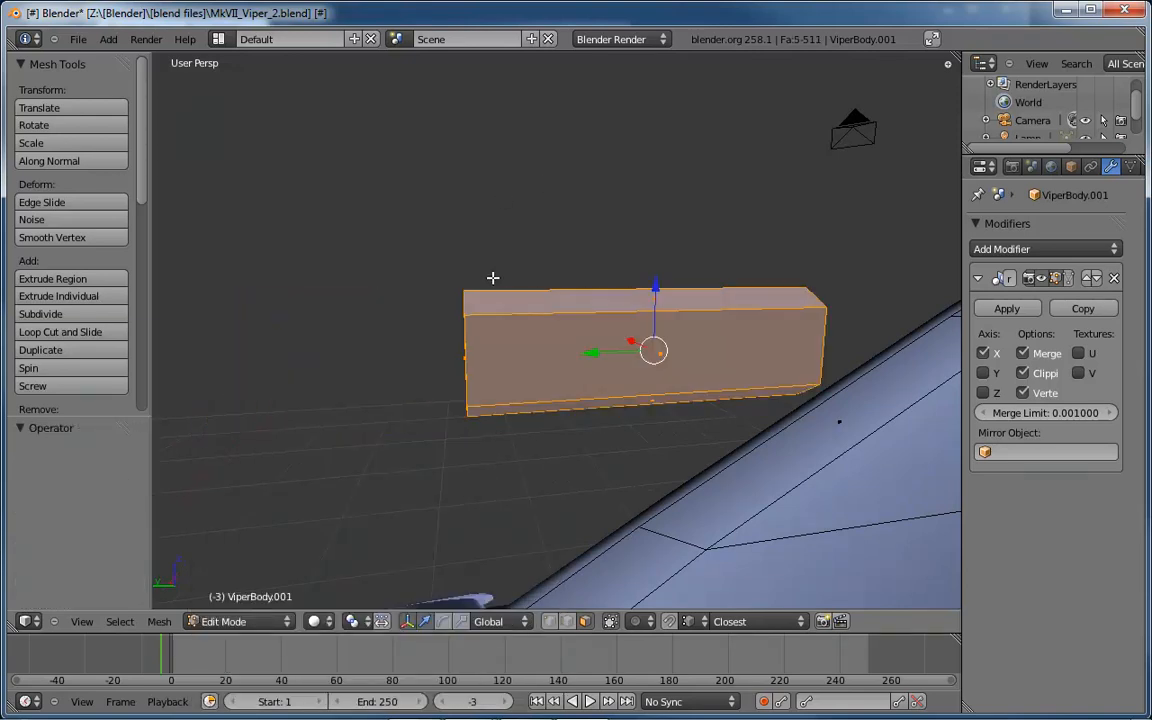
Nudge the gun block's front end face forward about 0.0025, then extrude it about 0.077 along Y over the reference collar.
middle_drag(492, 277, 571, 314)
right_click(528, 356)
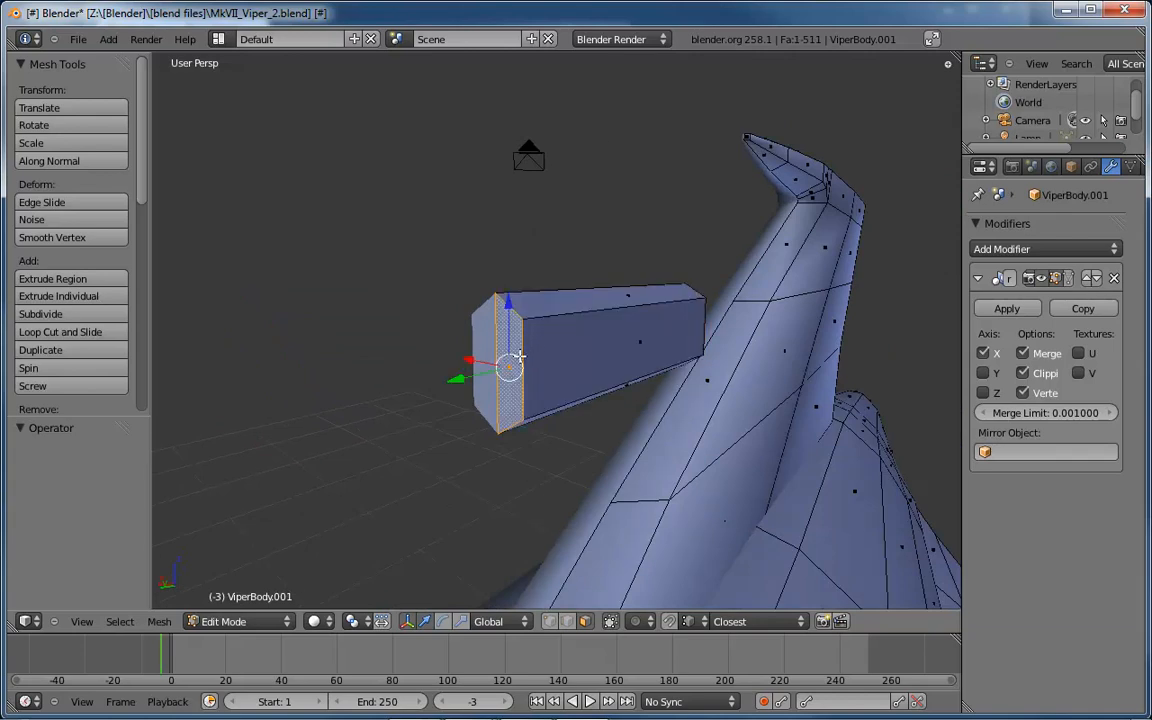
middle_drag(487, 318, 446, 377)
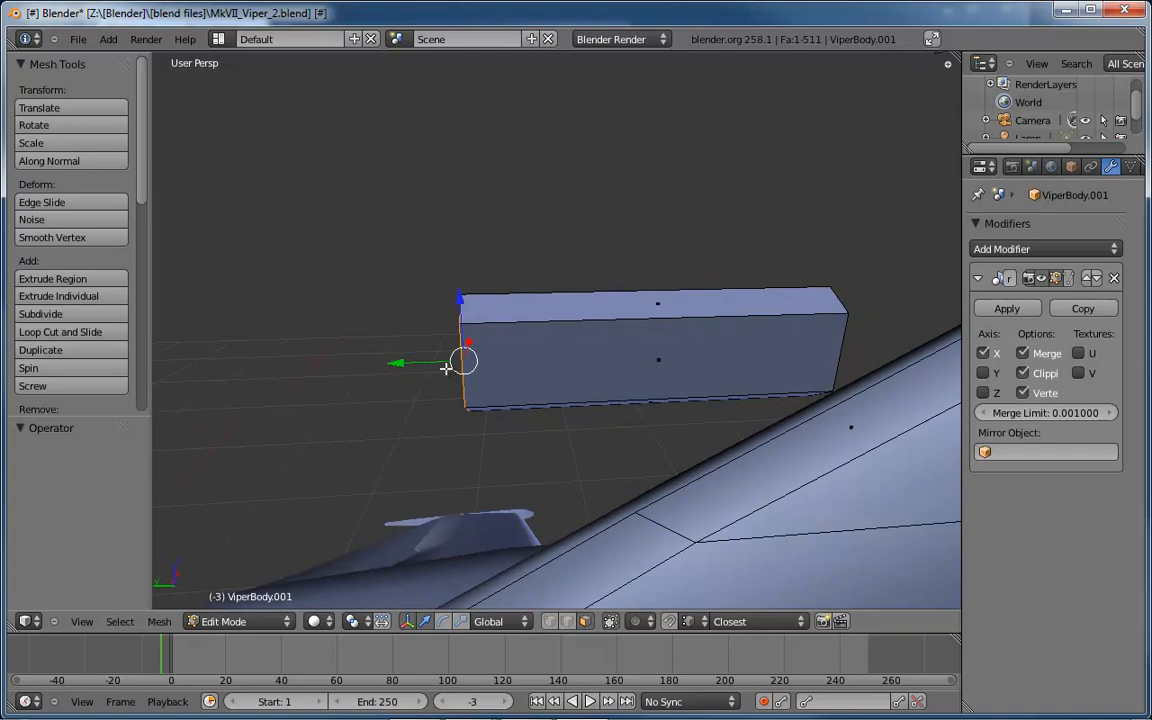
key(ctrl+KP_3)
scroll(531, 401, up, 4)
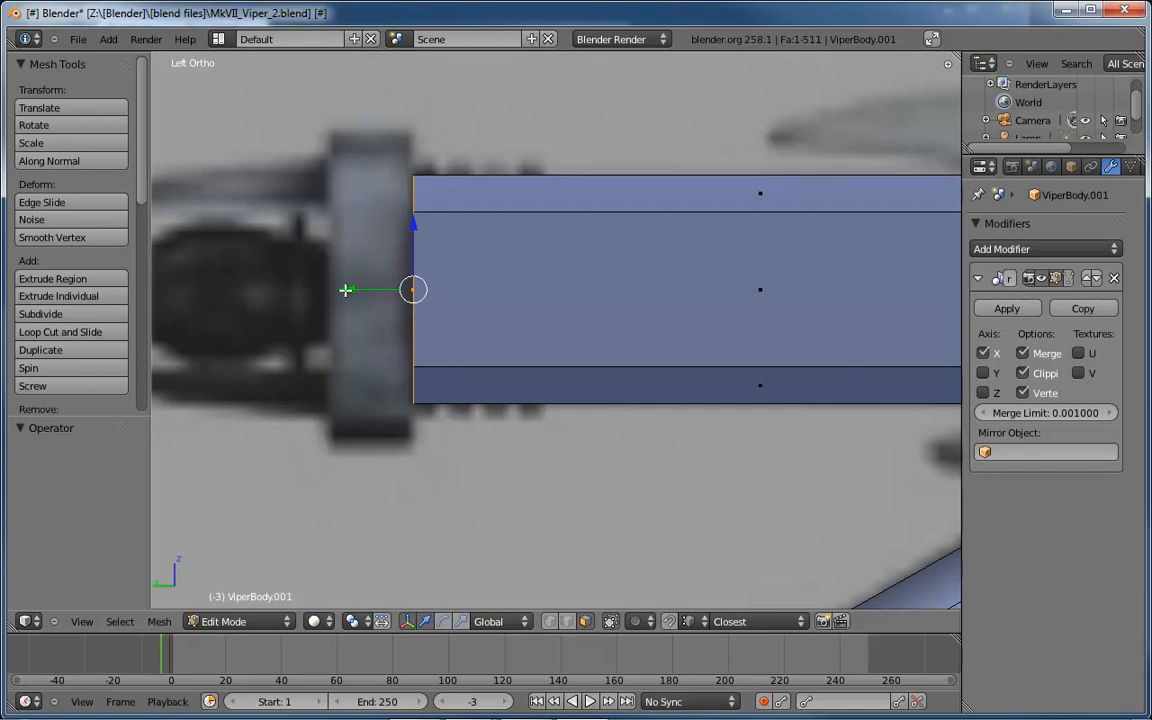
drag(340, 291, 346, 291)
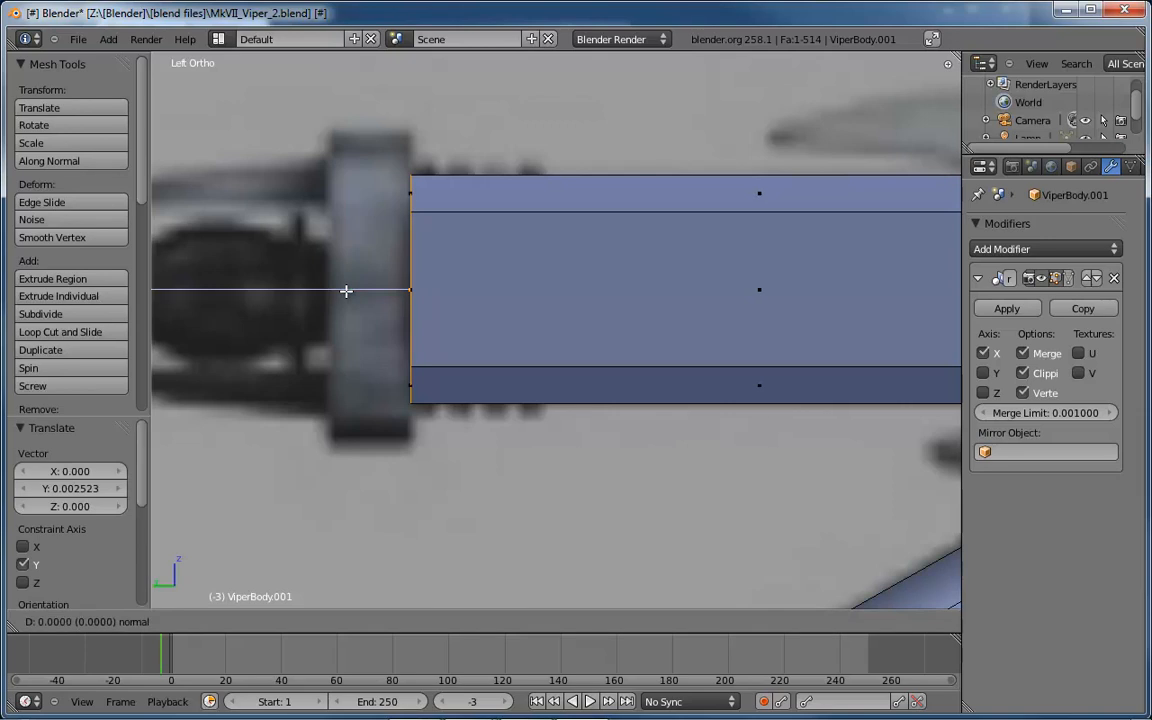
click(260, 291)
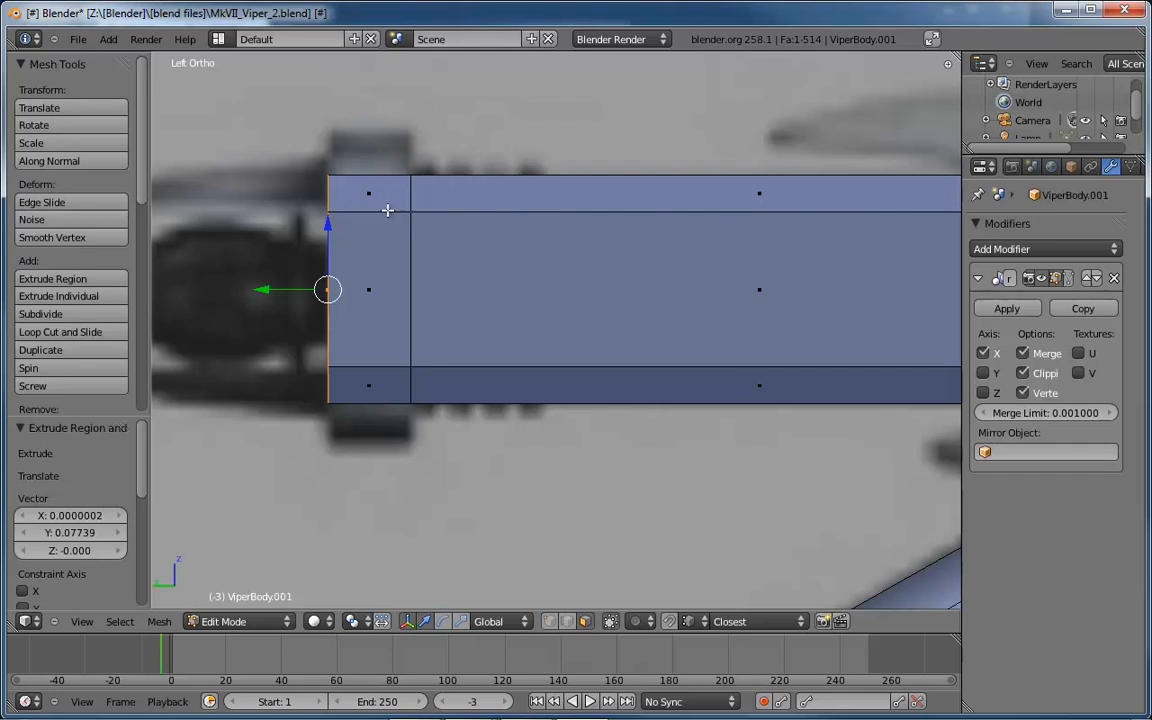
Add two evenly spaced loop cuts around the newly extruded front section.
key(ctrl+r)
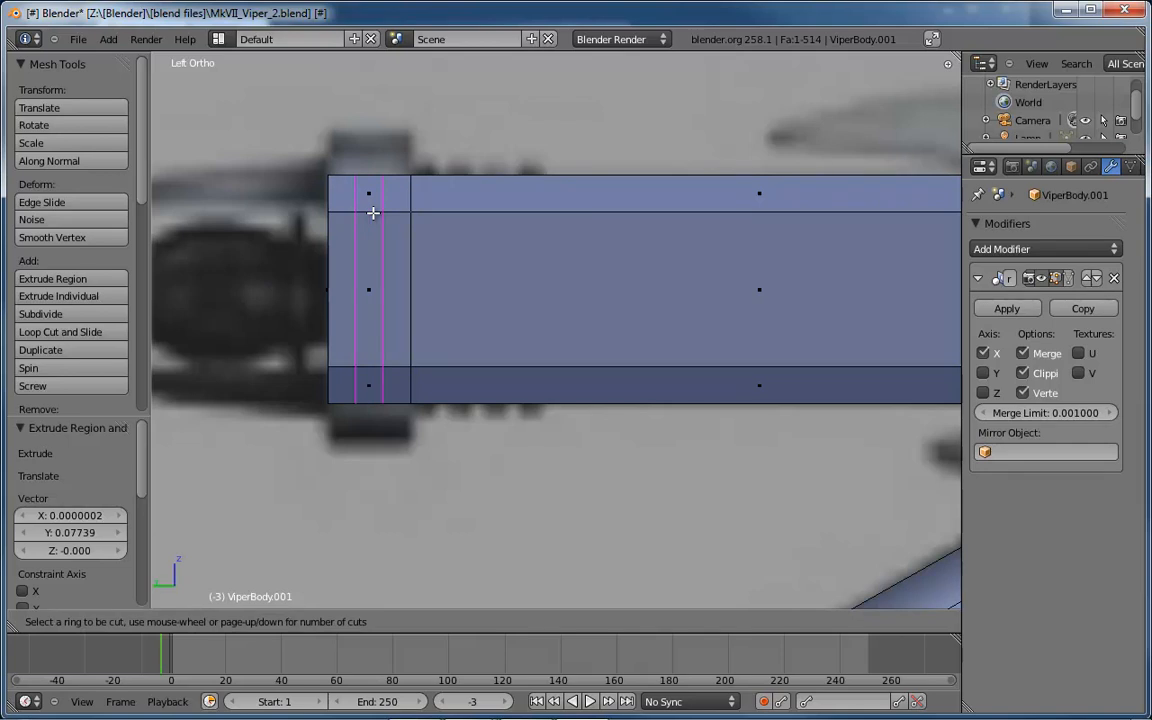
click(372, 213)
right_click(372, 213)
click(372, 213)
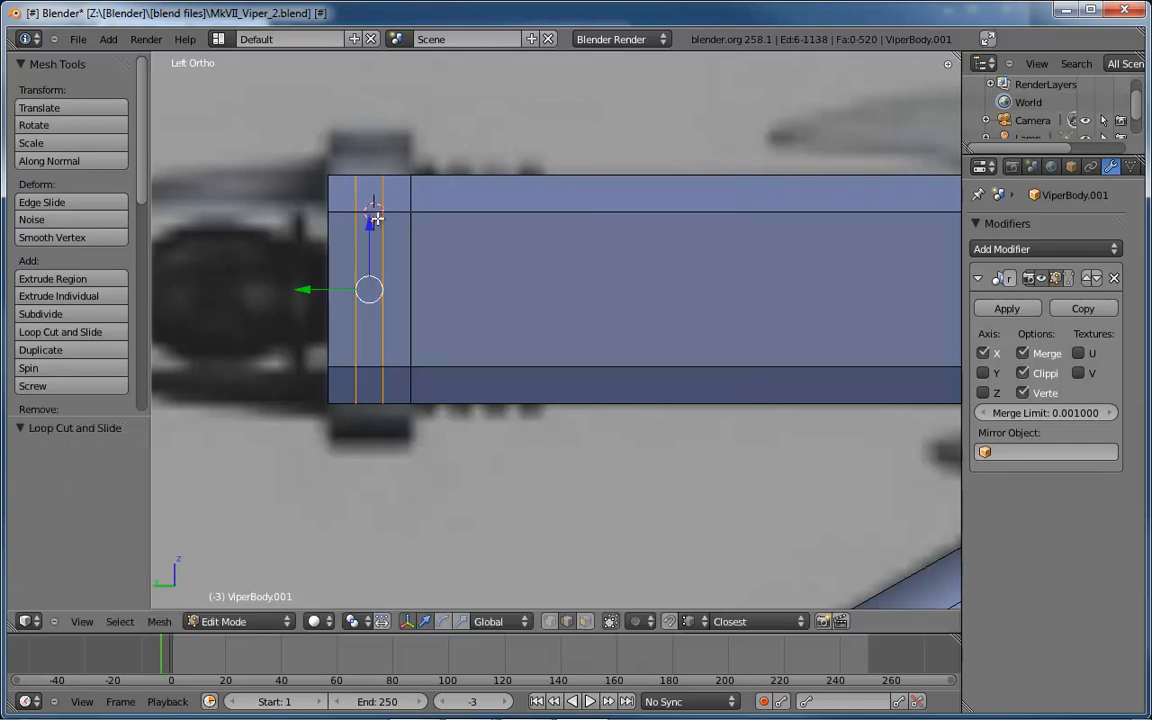
click(517, 485)
click(626, 130)
click(576, 319)
click(283, 459)
click(502, 517)
click(721, 252)
click(598, 379)
click(540, 516)
click(887, 95)
Spread the two new loop cuts apart along Y by a factor of about 2.746, toward the ends of the front section.
key(s)
key(y)
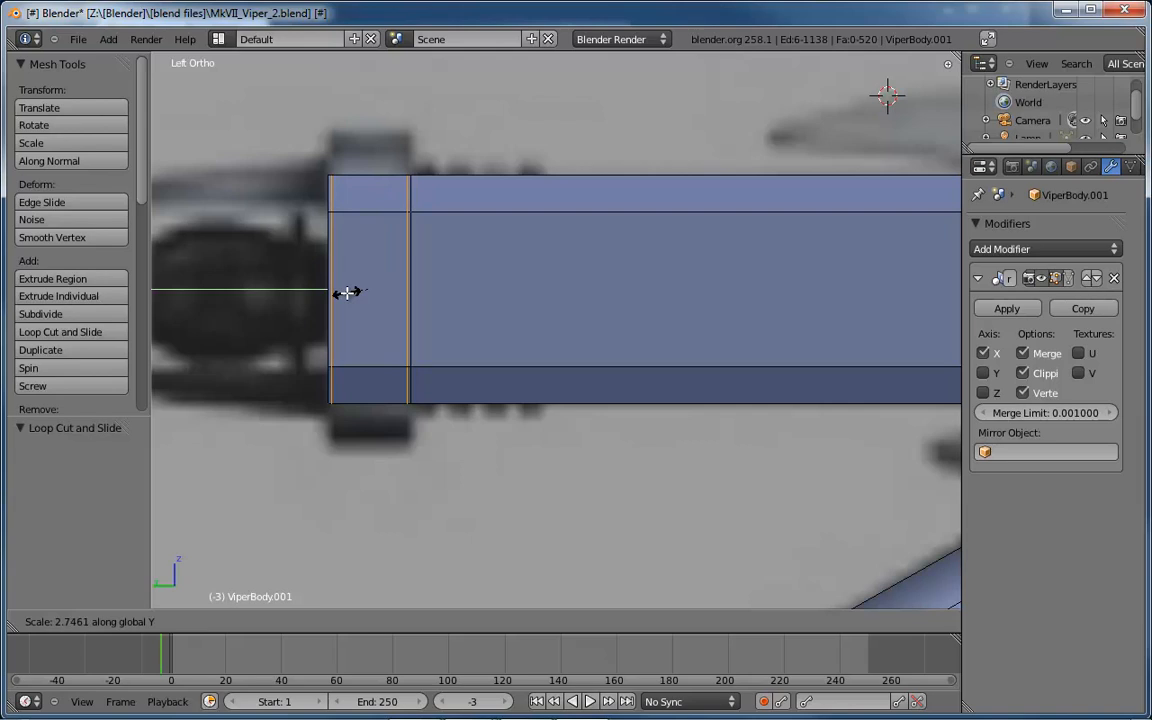
click(347, 292)
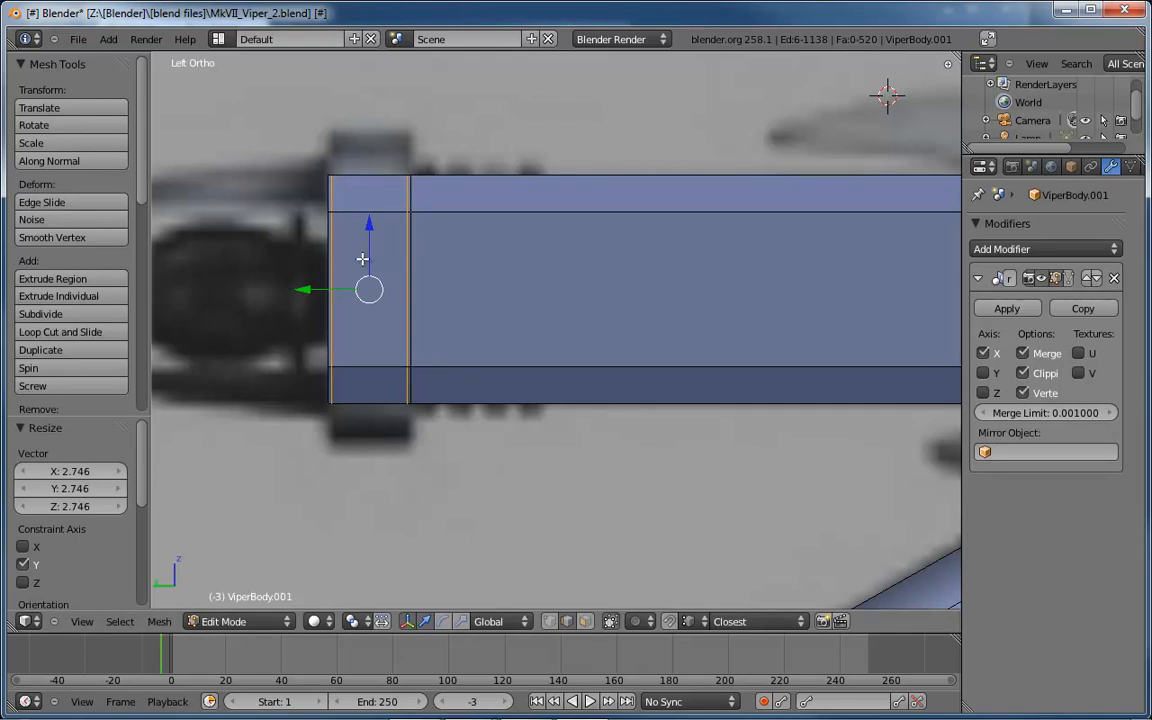
Scale the two loops up by about 1.398, then narrow them along Y by about 0.737 to form the raised collar.
key(s)
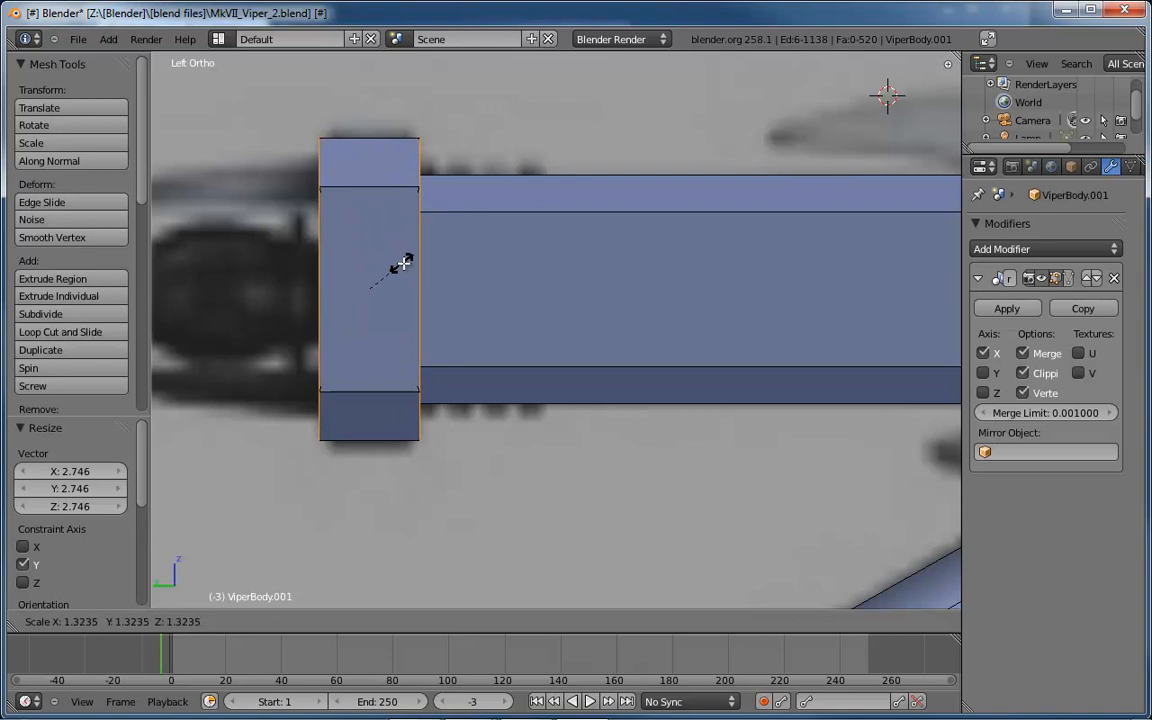
click(405, 264)
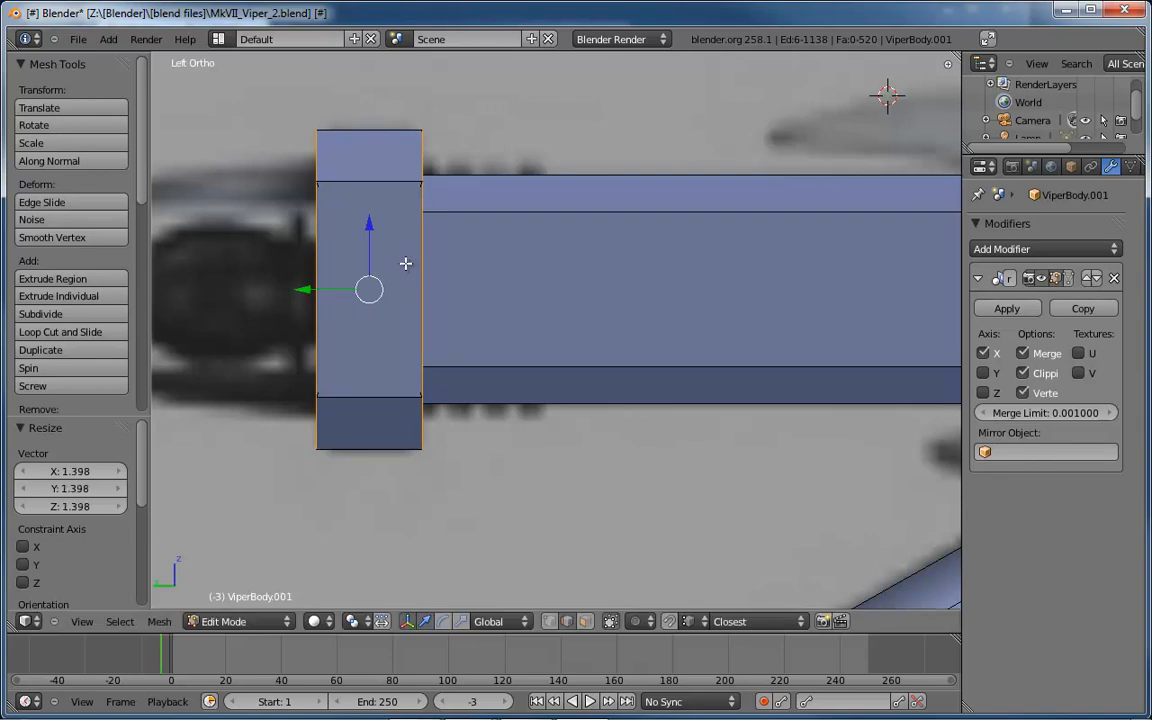
key(s)
key(y)
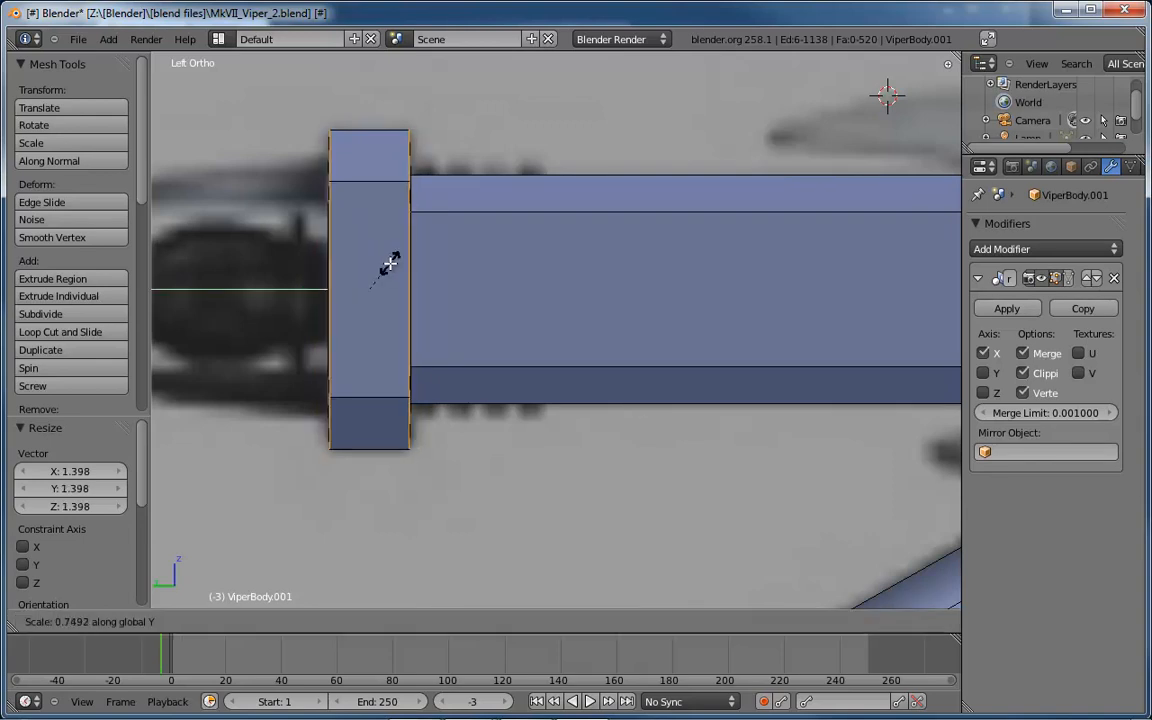
click(388, 264)
Select the side faces of the gun block and collar and shift them outward about 0.0157 along X to match the top reference.
middle_drag(386, 262, 381, 329)
scroll(600, 270, down, 3)
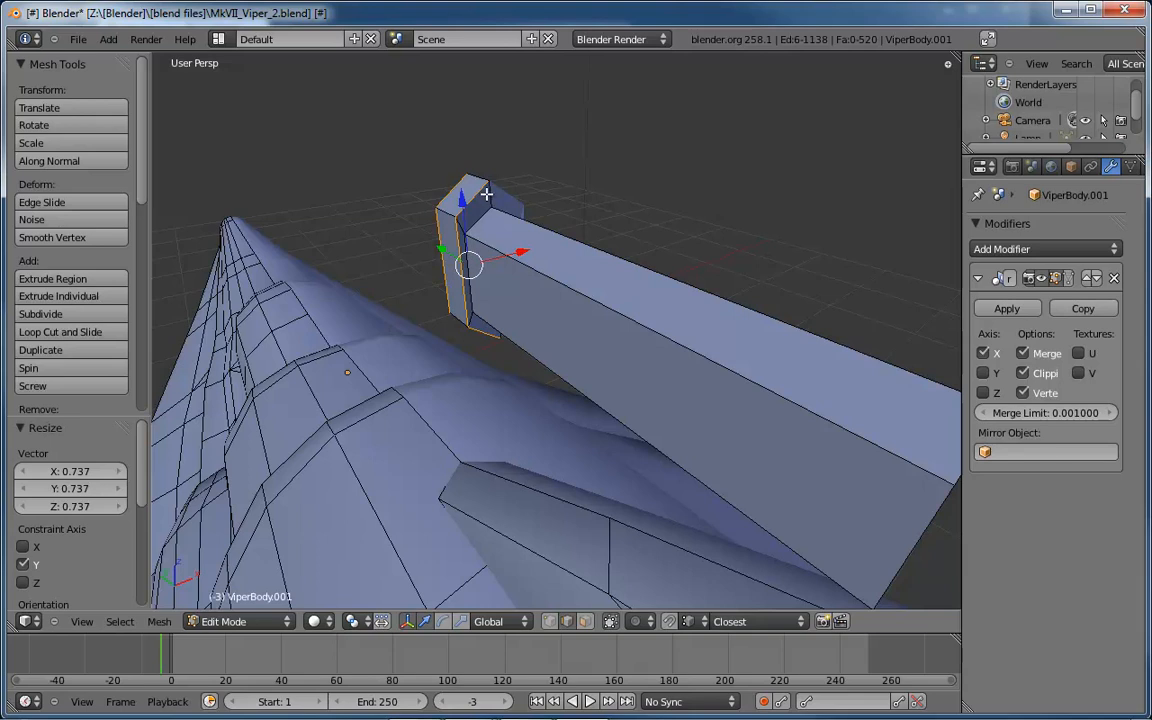
key(KP_7)
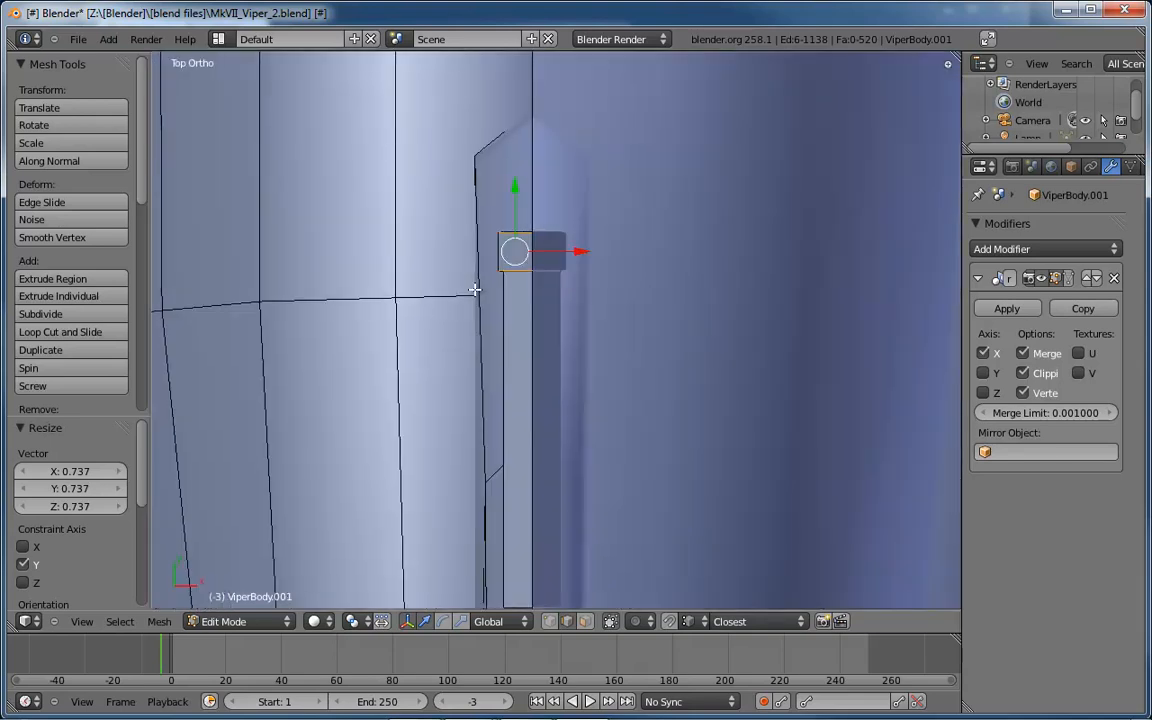
key(alt+z)
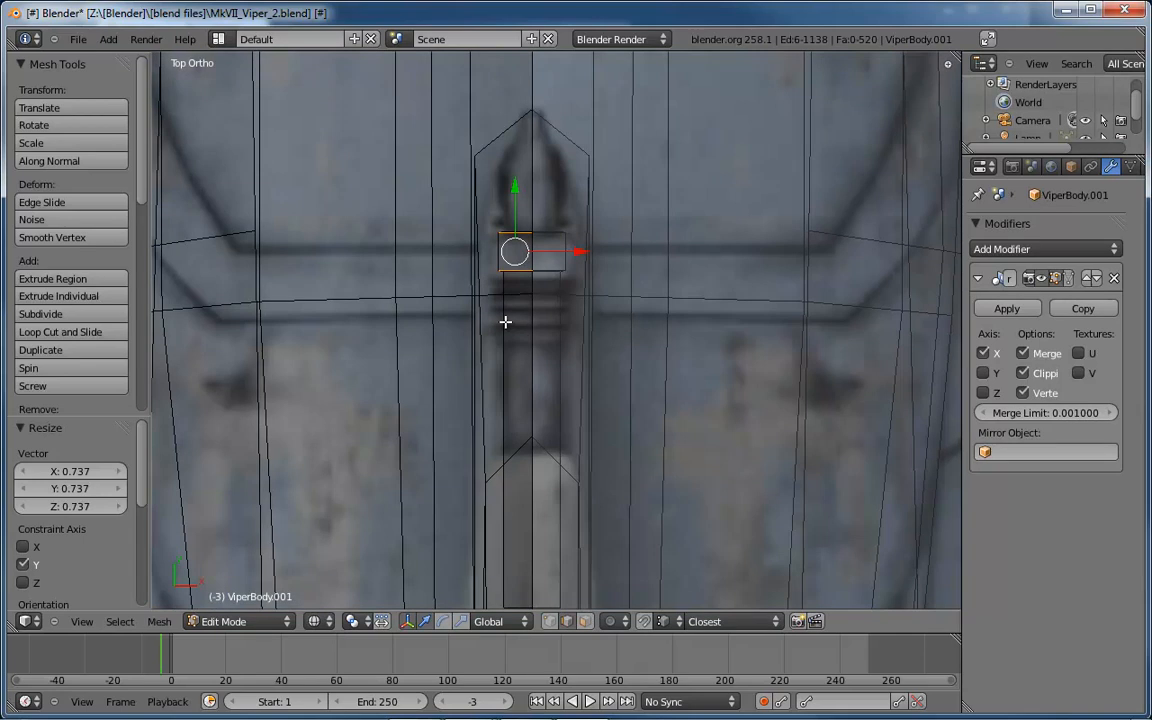
key(ctrl+Tab)
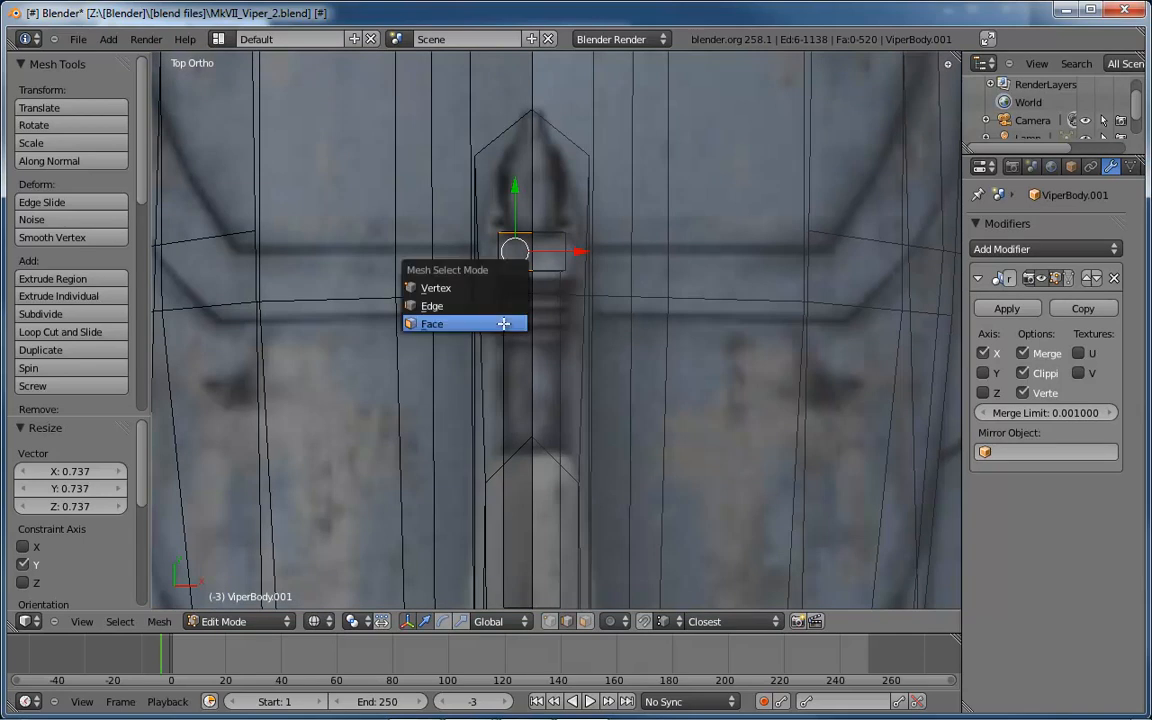
key(1)
right_click(503, 427)
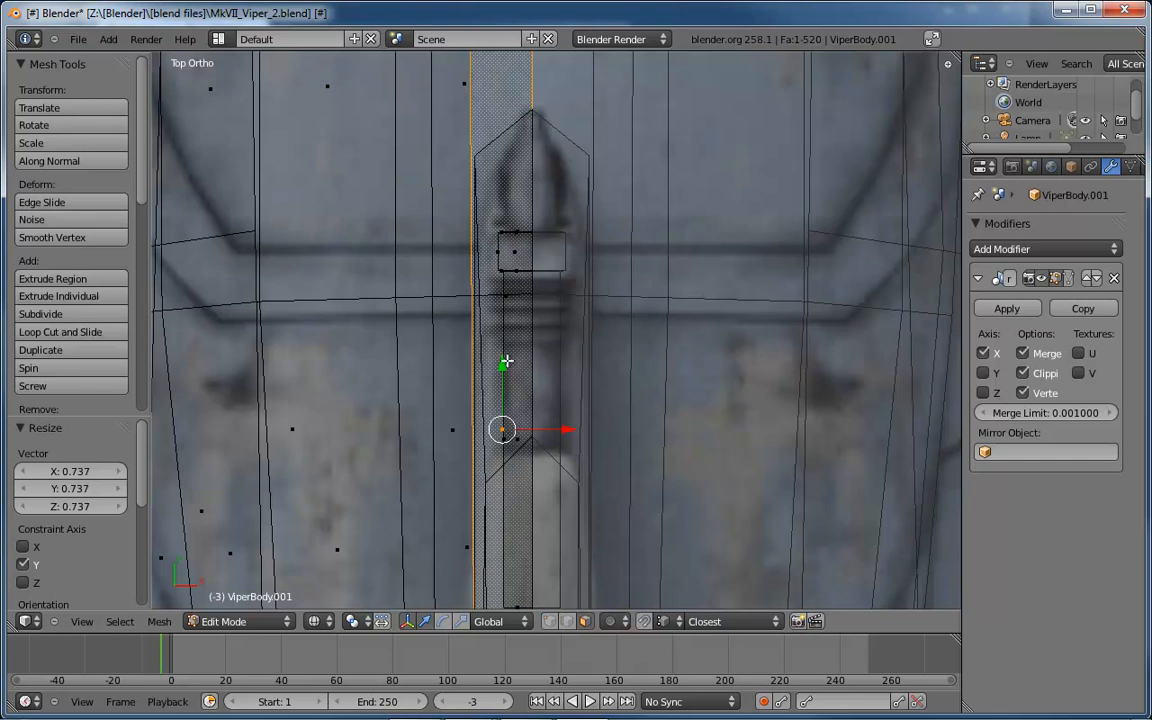
key(a)
right_click(503, 440)
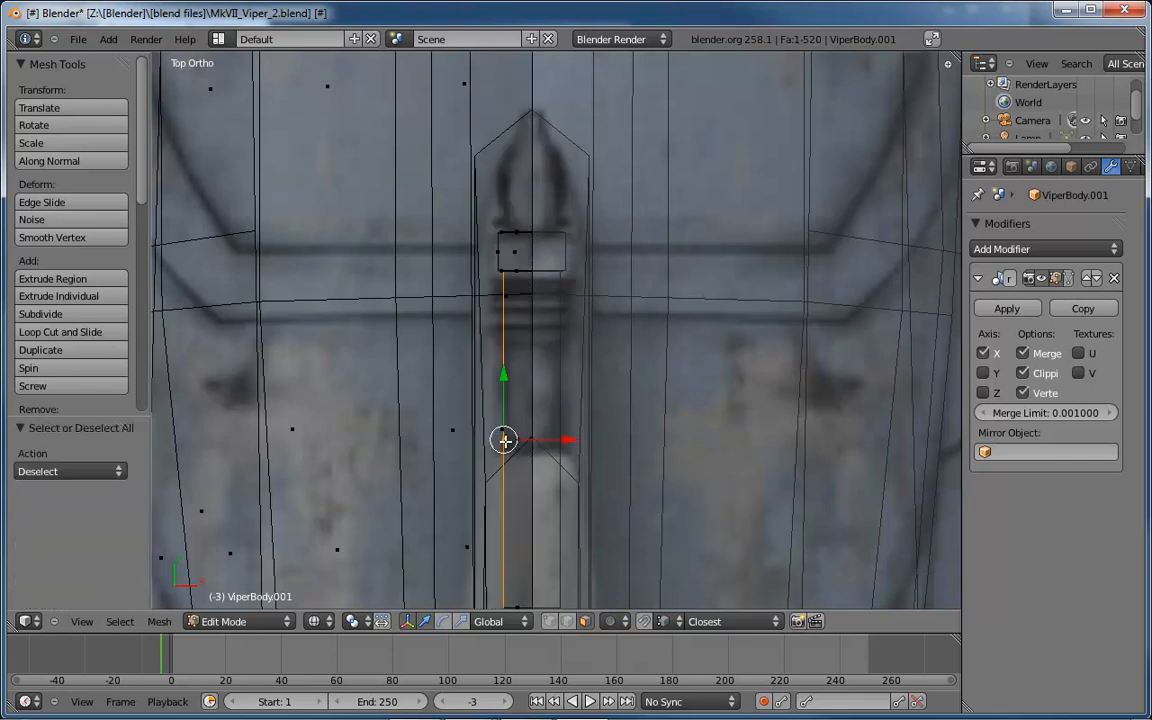
shift+middle_drag(524, 276, 532, 332)
shift+right_click(512, 313)
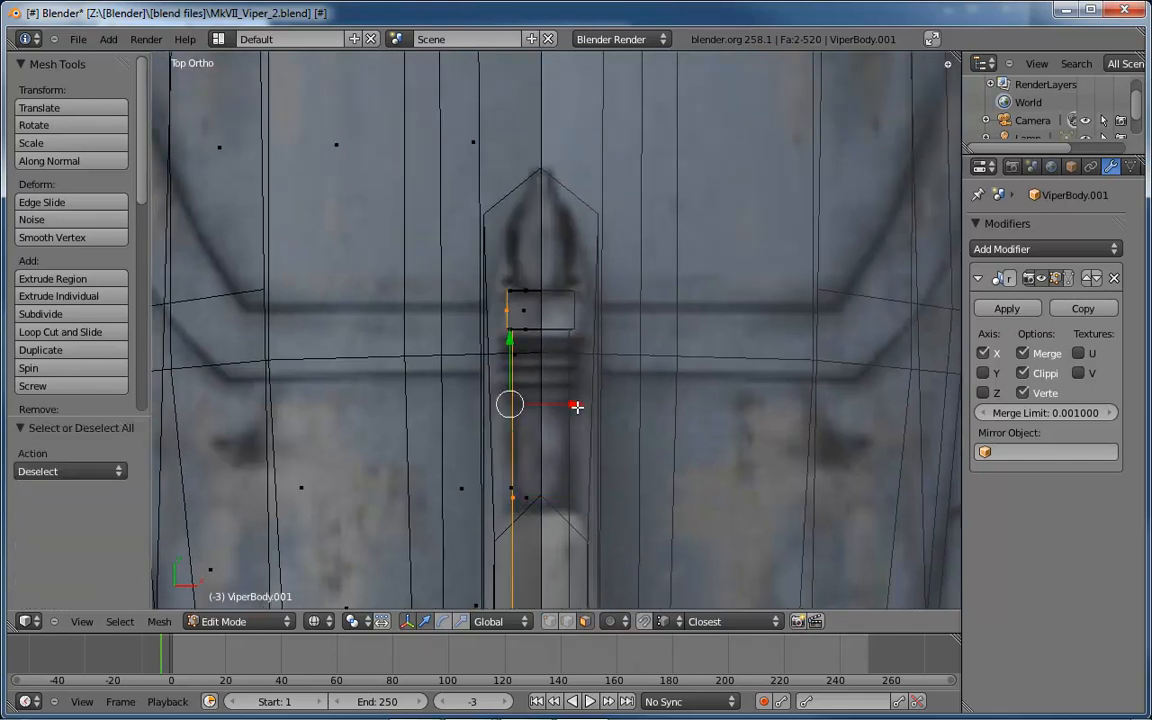
drag(577, 407, 568, 405)
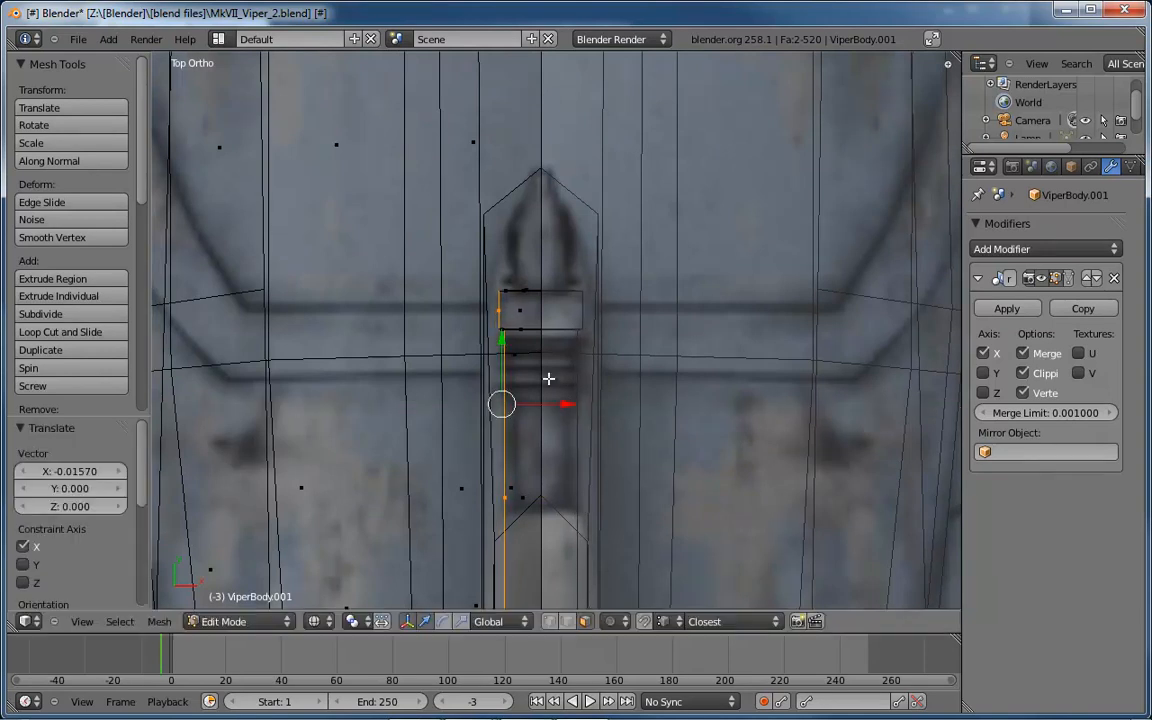
Move only the collar's side face outward another 0.0105 or so along X.
right_click(498, 310)
drag(557, 309, 549, 312)
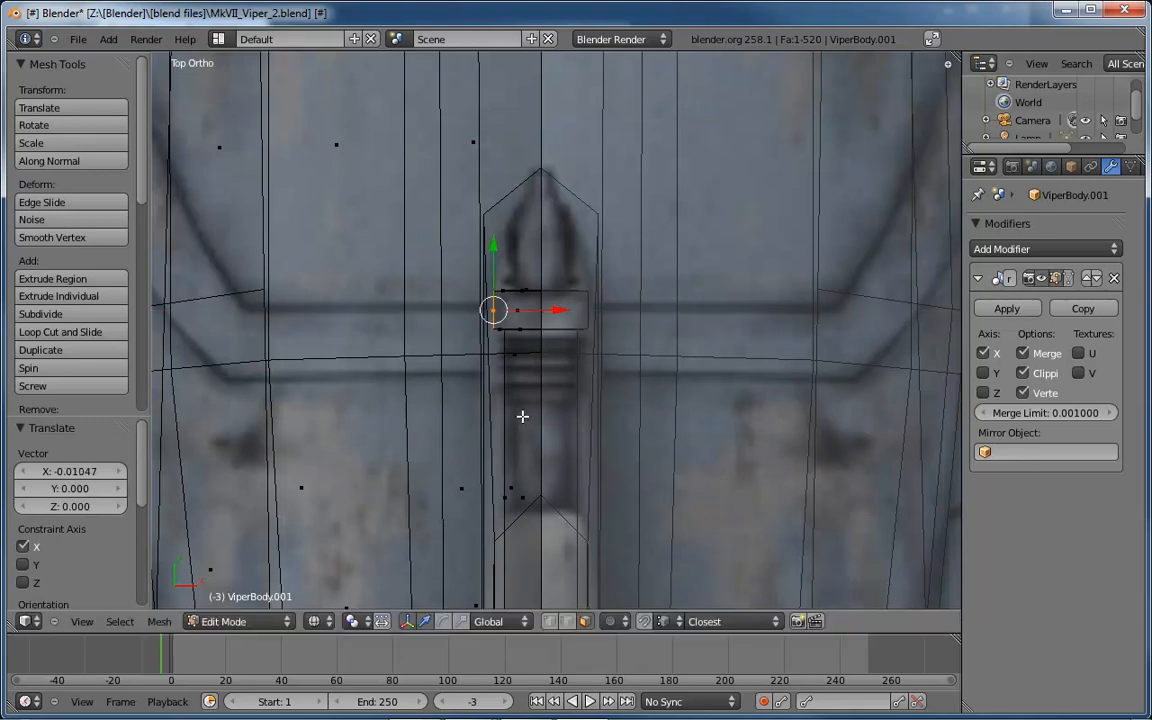
middle_drag(522, 414, 594, 264)
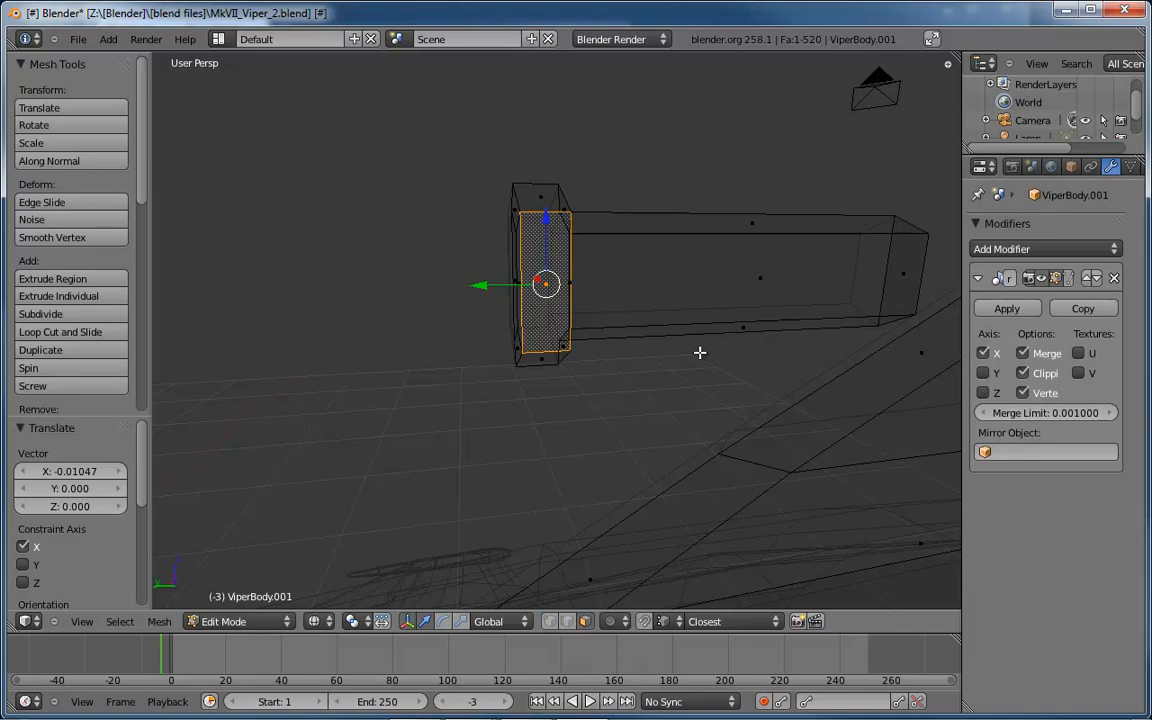
middle_drag(566, 309, 646, 304)
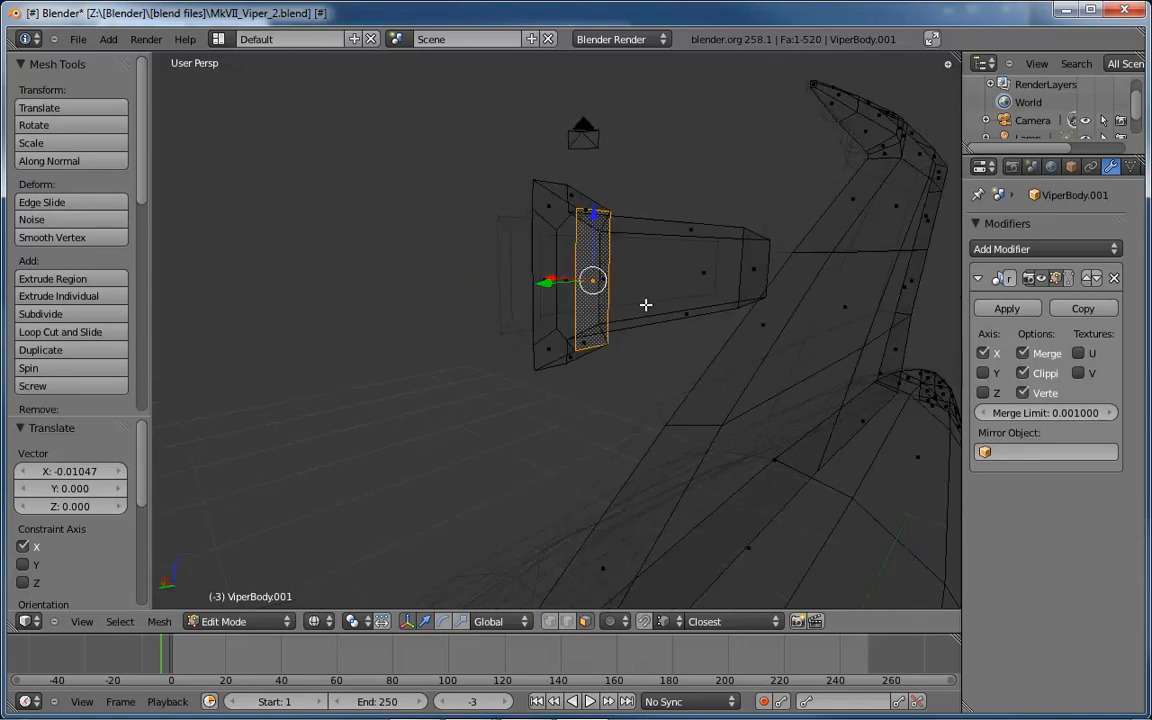
key(ctrl+KP_3)
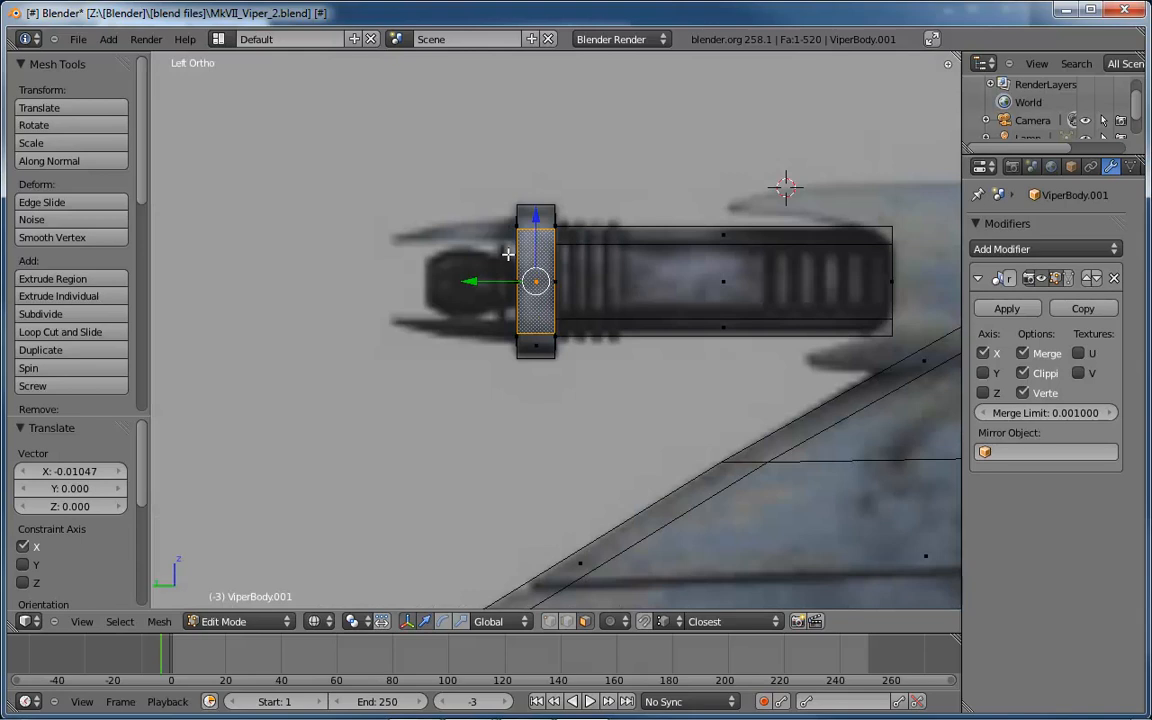
scroll(508, 281, up, 4)
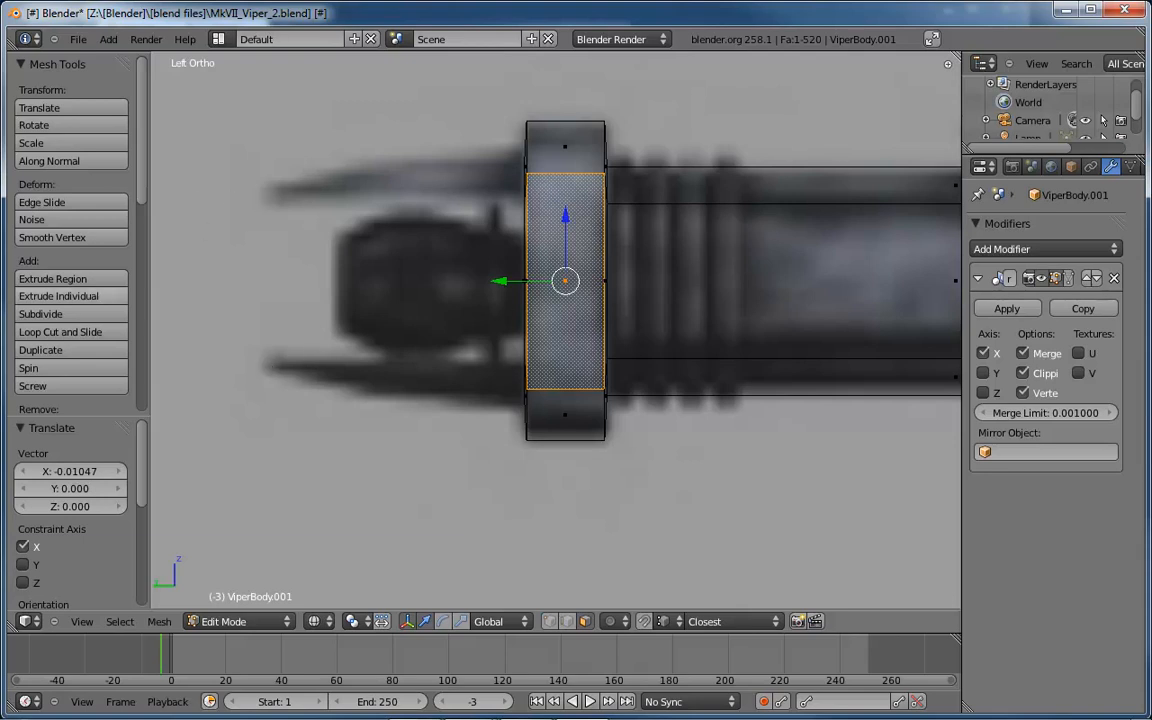
Switch to Windows Photo Viewer and browse the Viper reference photos up to viper-mk-vii-28.jpg, examining the shape of the tail gun.
drag(0, 85, 686, 159)
scroll(643, 330, down, 4)
scroll(650, 350, down, 2)
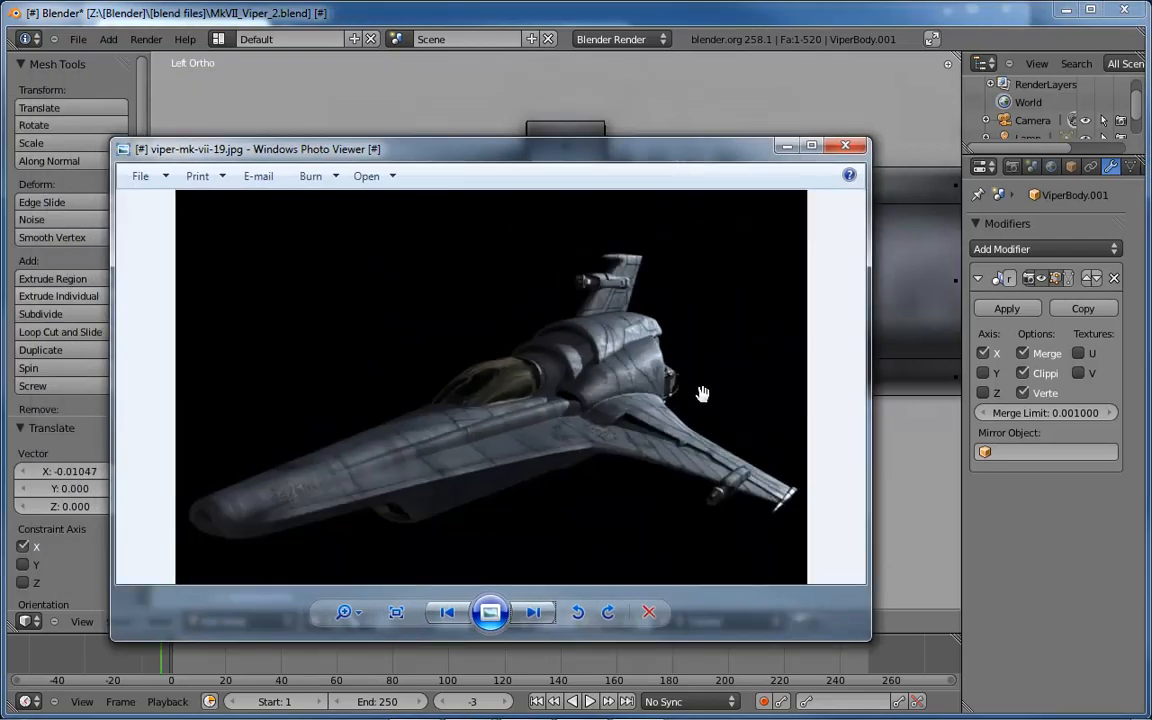
click(533, 613)
click(533, 615)
click(533, 613)
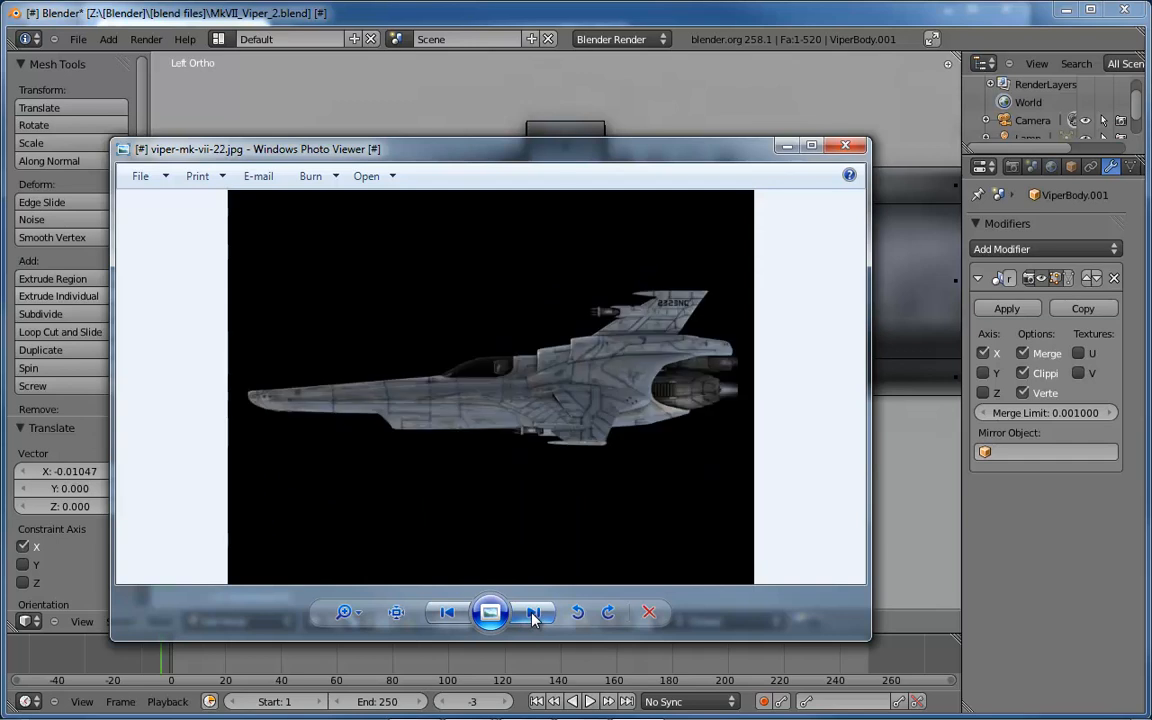
click(533, 613)
click(533, 613)
click(533, 613)
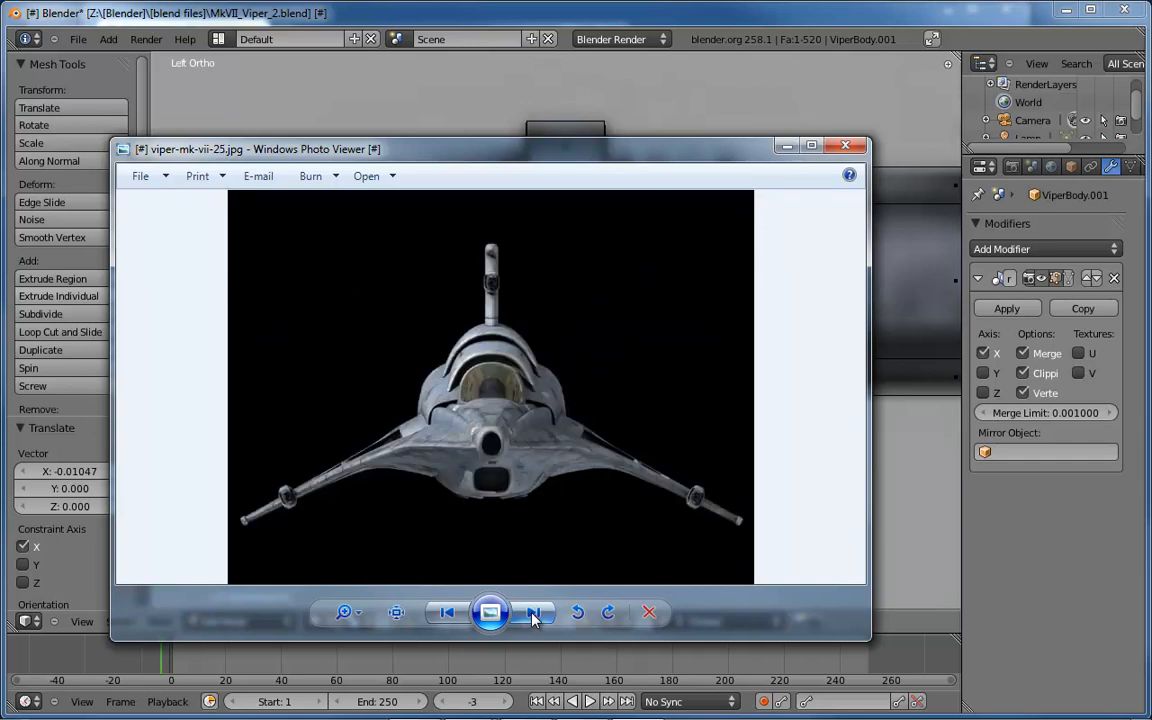
click(533, 613)
click(533, 613)
click(533, 613)
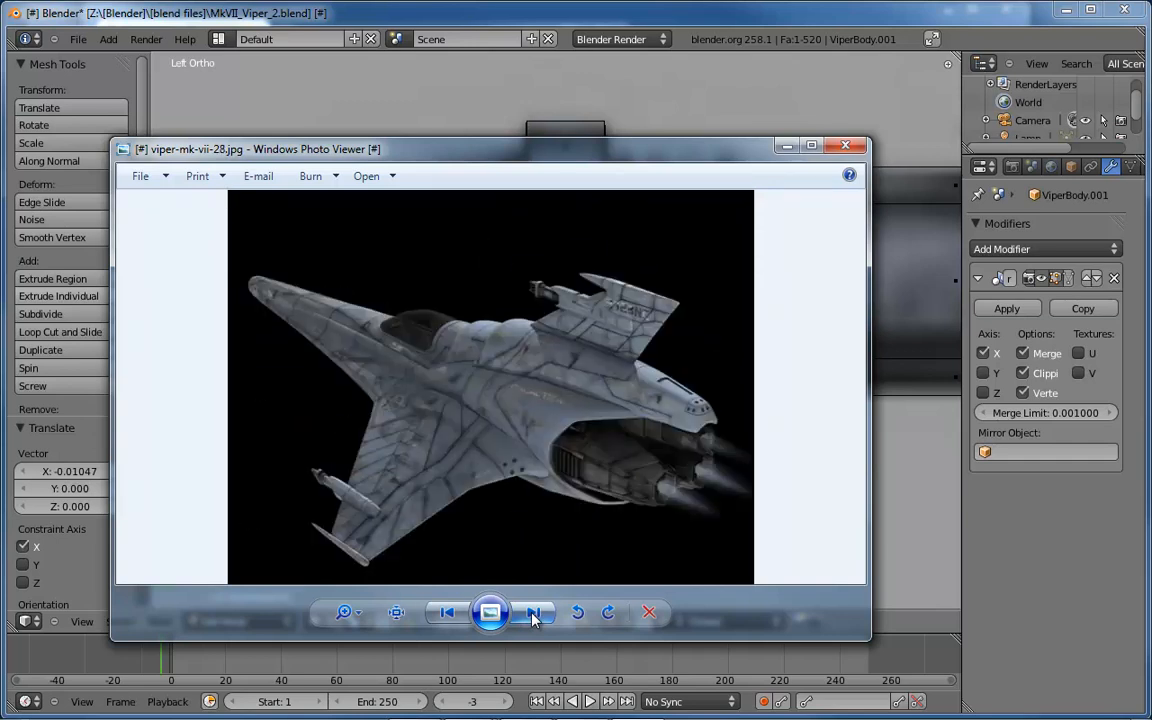
scroll(553, 309, up, 4)
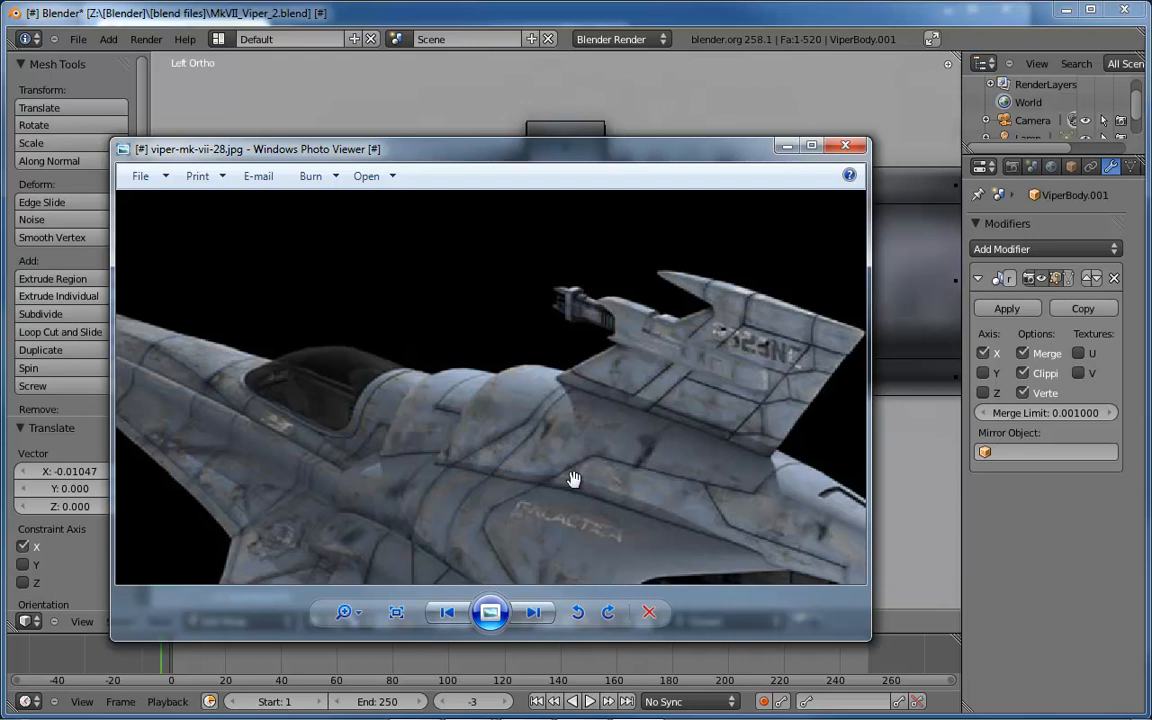
Continue through the reference photos to viper-mk-vii-36.jpg to examine the guns' front ends, and return to Blender.
click(535, 614)
click(535, 614)
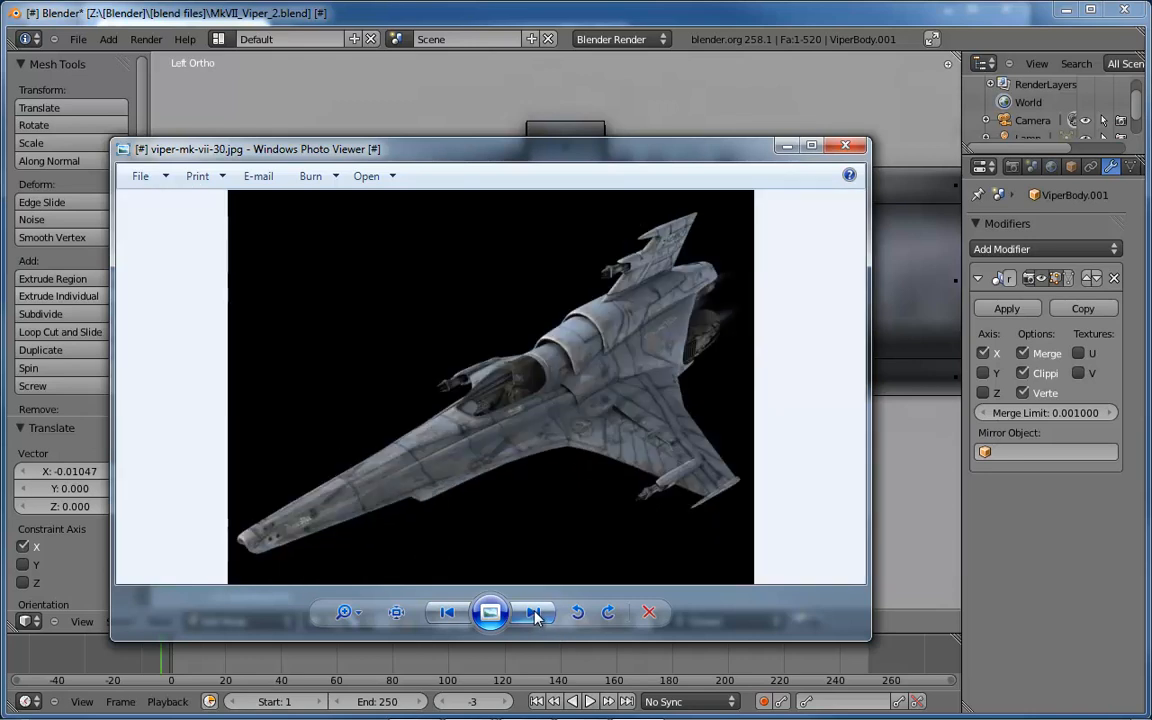
click(535, 614)
click(535, 614)
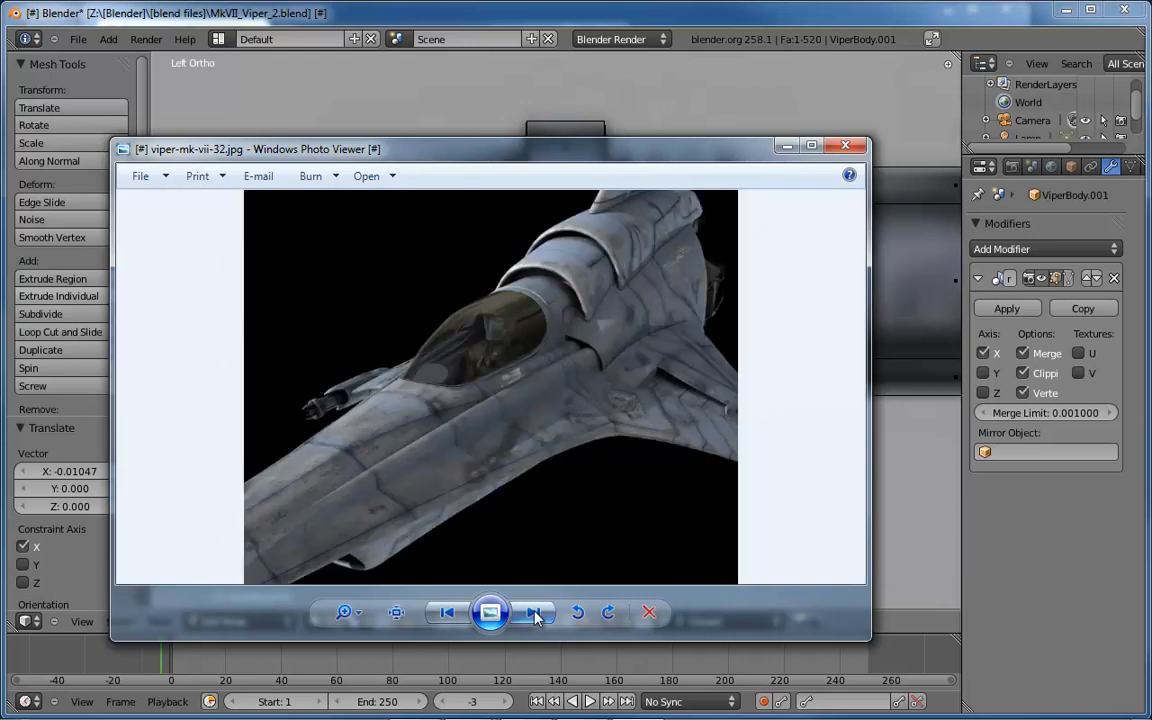
click(535, 614)
click(535, 614)
click(535, 614)
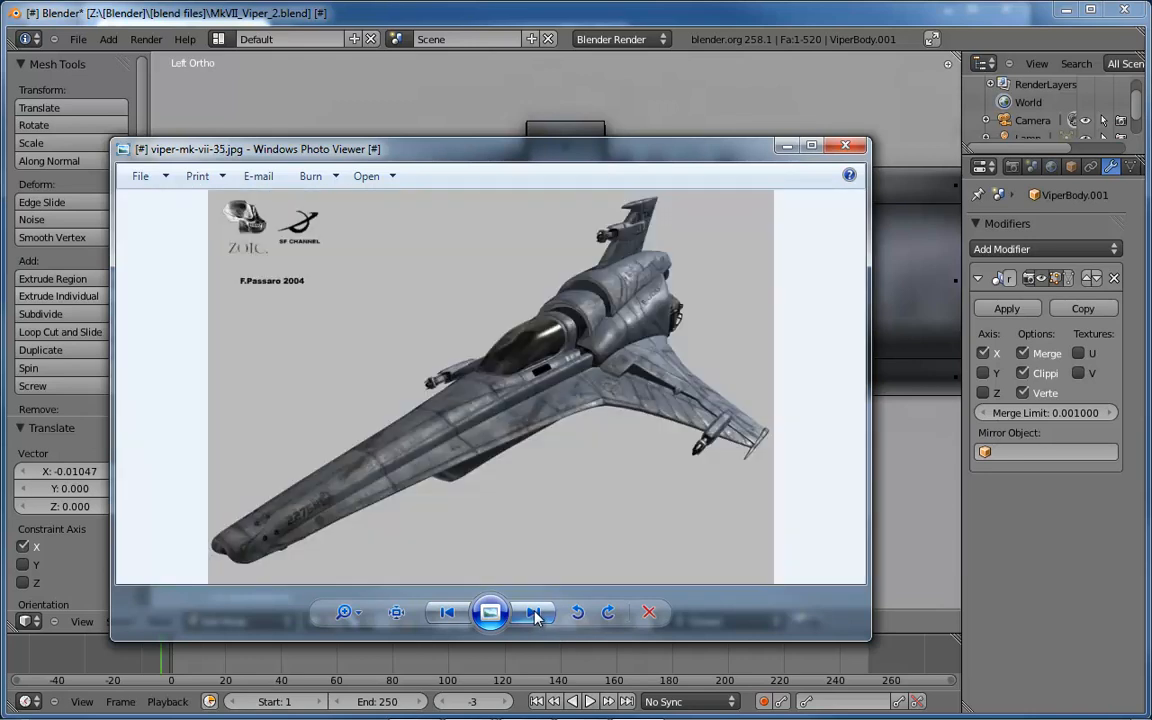
click(535, 614)
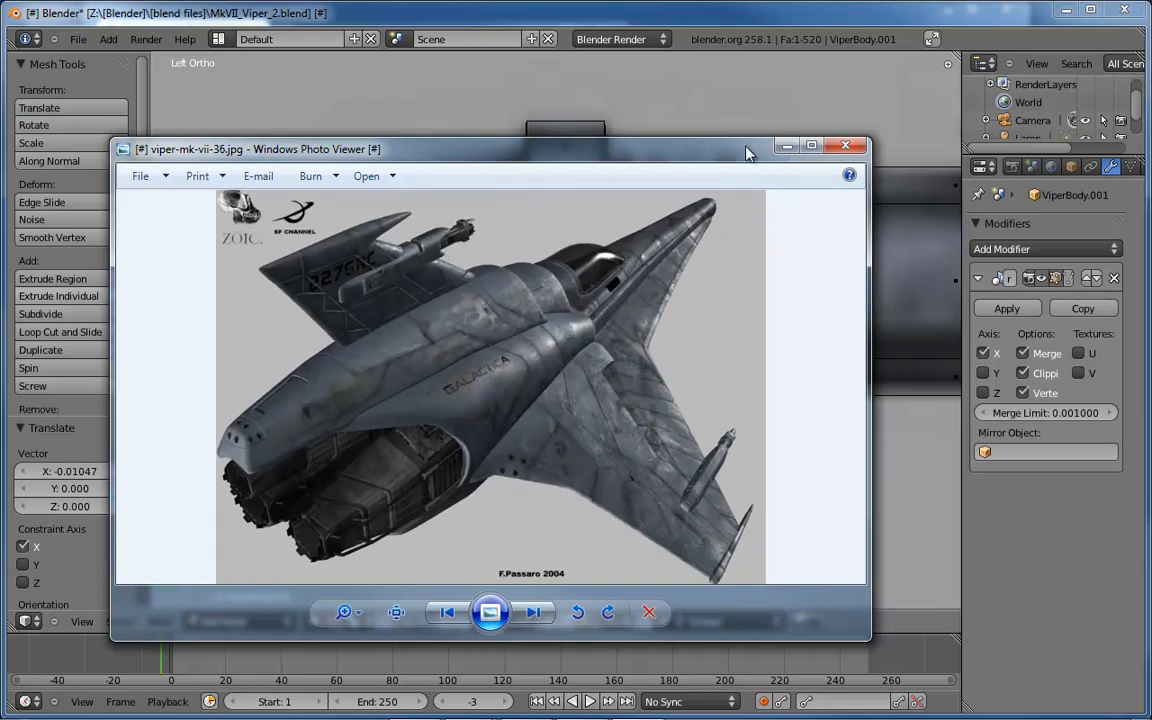
click(787, 147)
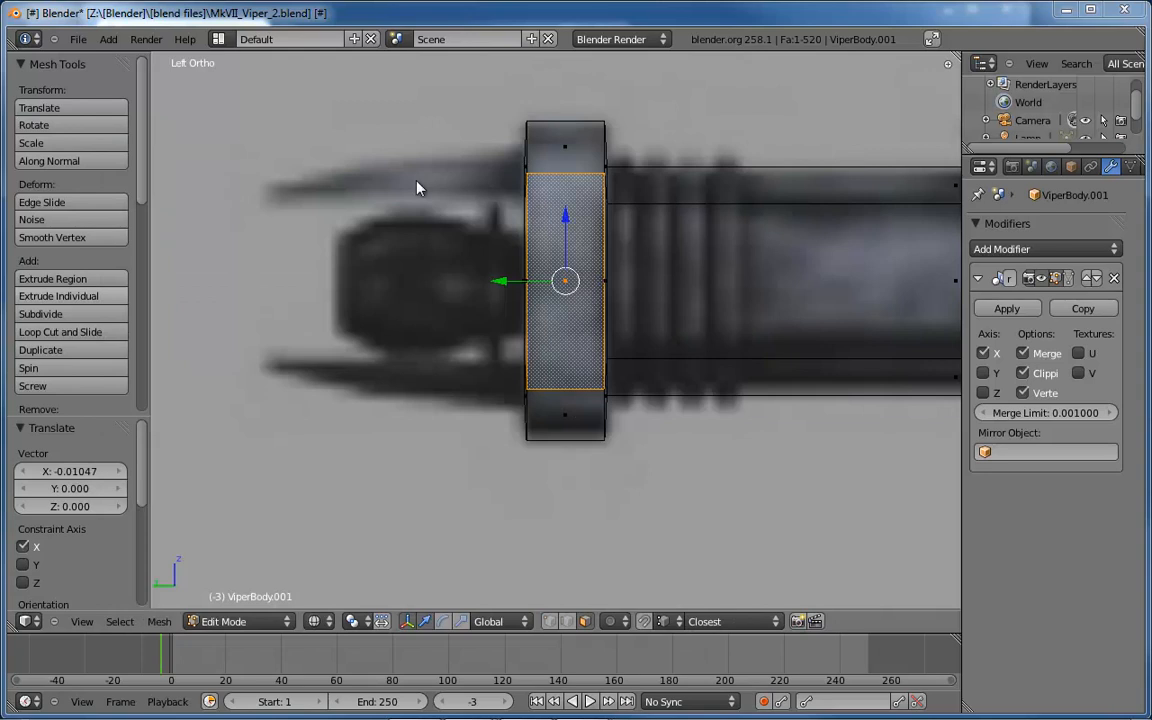
Switch to edge selection and lower the top edge of the collar's inner front face along Z.
middle_drag(418, 188, 584, 213)
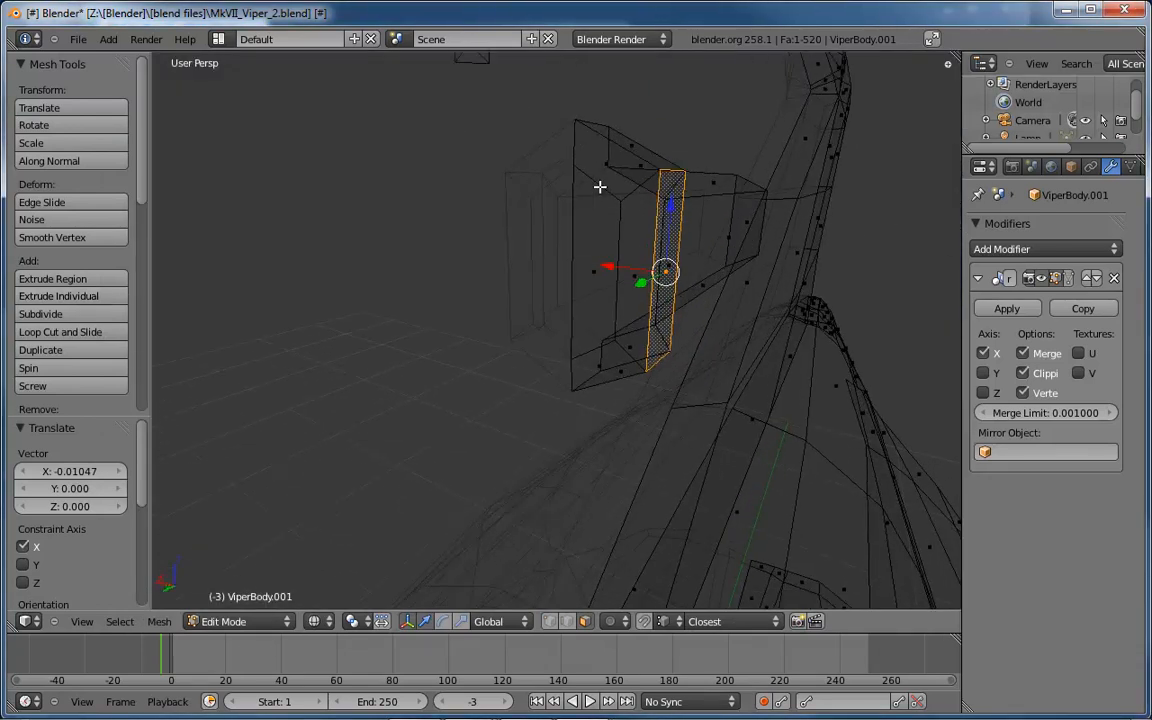
key(z)
right_click(598, 187)
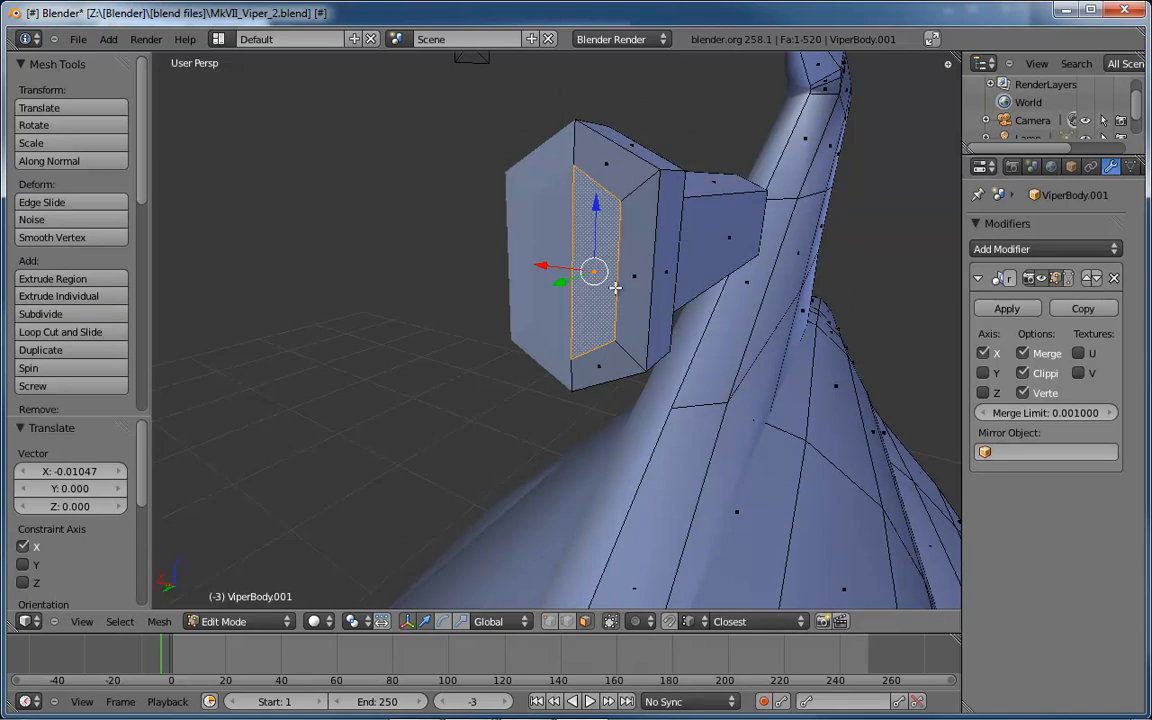
middle_drag(614, 286, 640, 263)
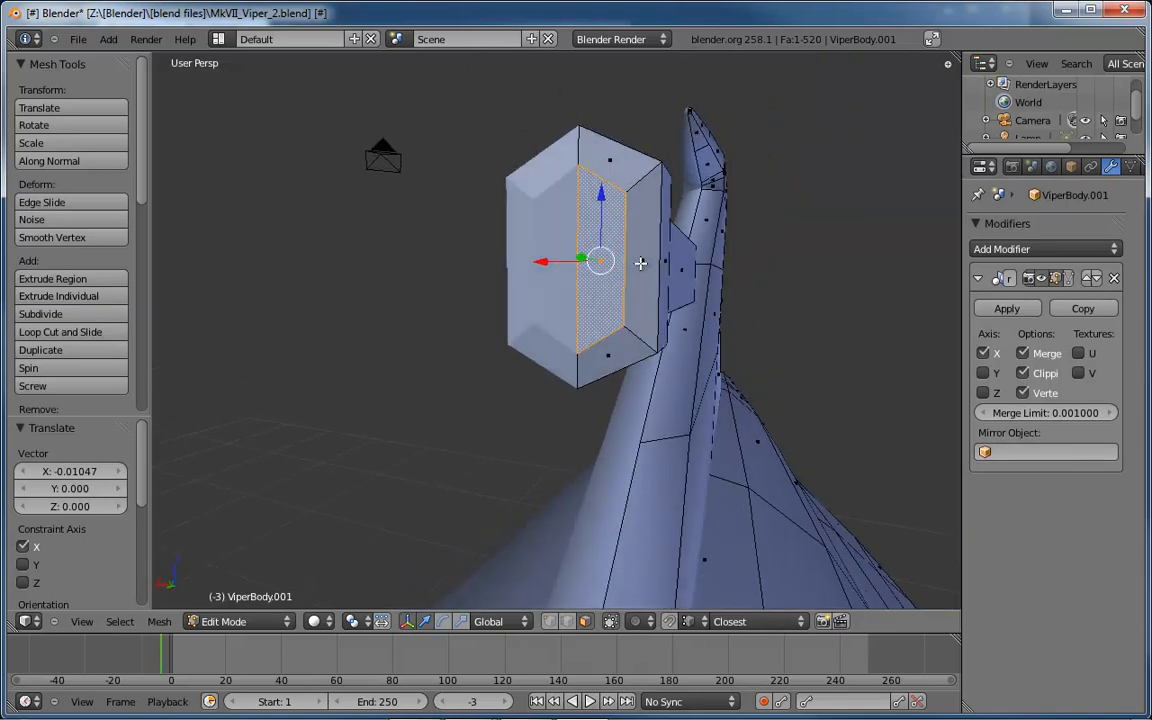
key(ctrl+Tab)
key(Escape)
key(ctrl+Tab)
click(540, 150)
right_click(607, 170)
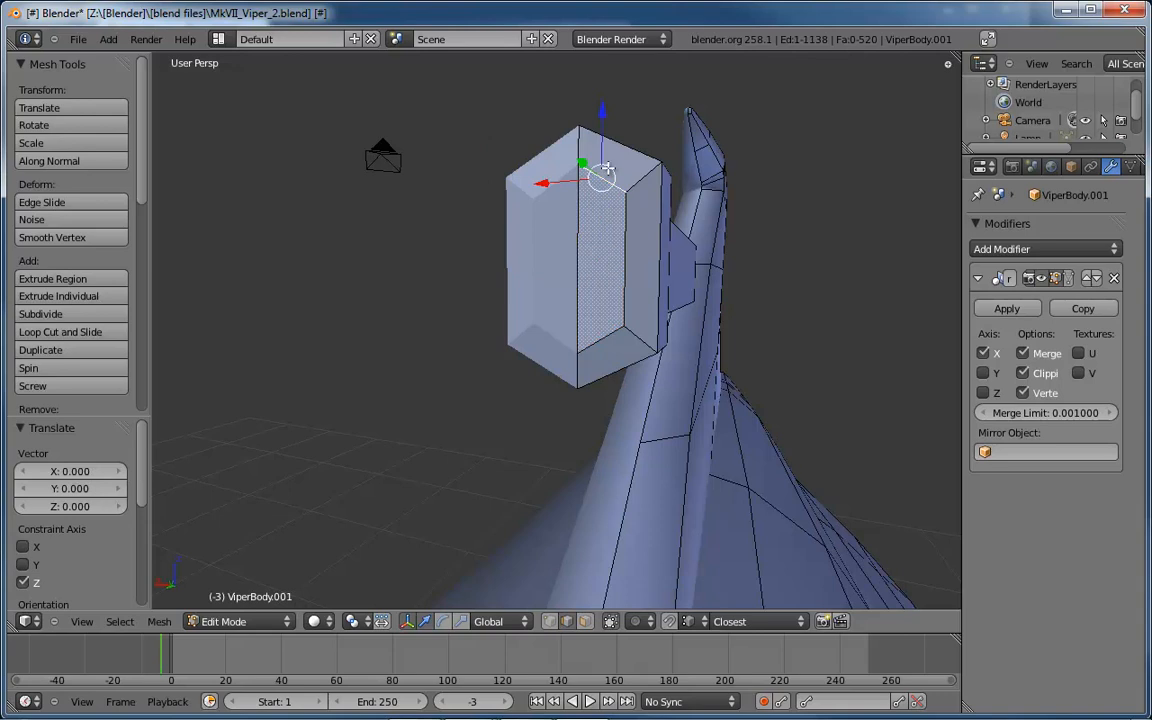
drag(610, 118, 599, 245)
Raise the bottom edge of the collar's inner front face along Z toward the face's middle.
right_click(603, 336)
middle_drag(615, 262, 586, 247)
key(g)
key(z)
click(588, 238)
Lower the top edge of the inner front face about 0.0087 further along Z.
right_click(589, 216)
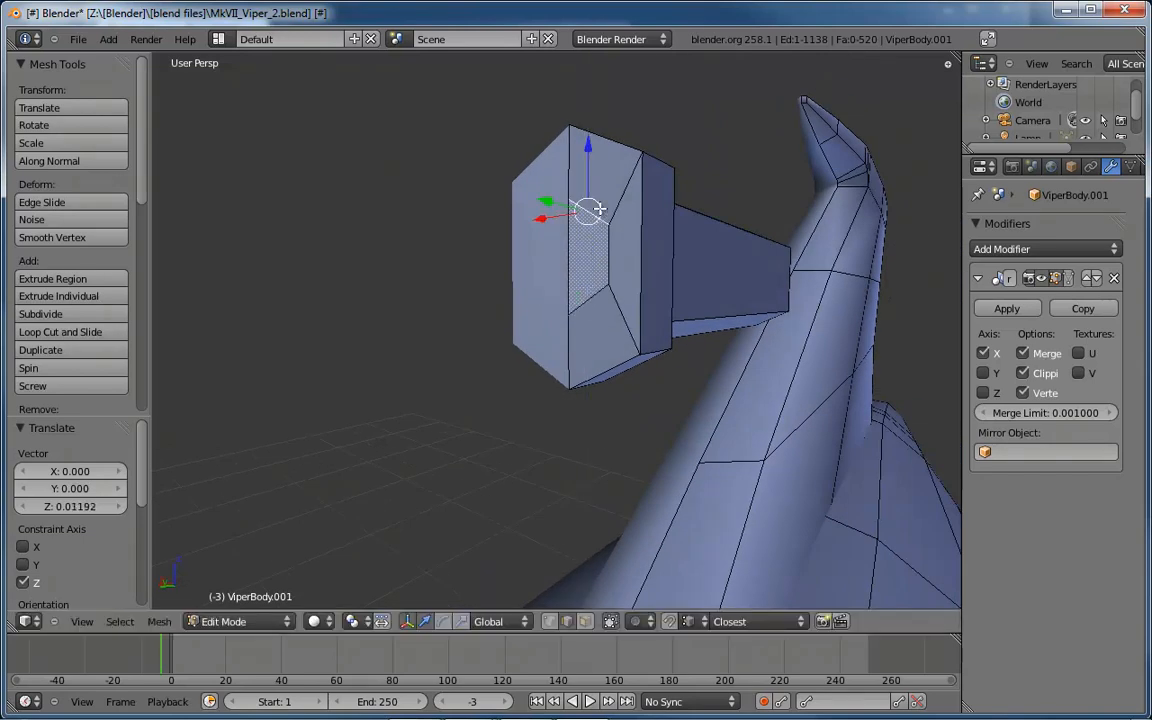
key(g)
key(z)
click(588, 154)
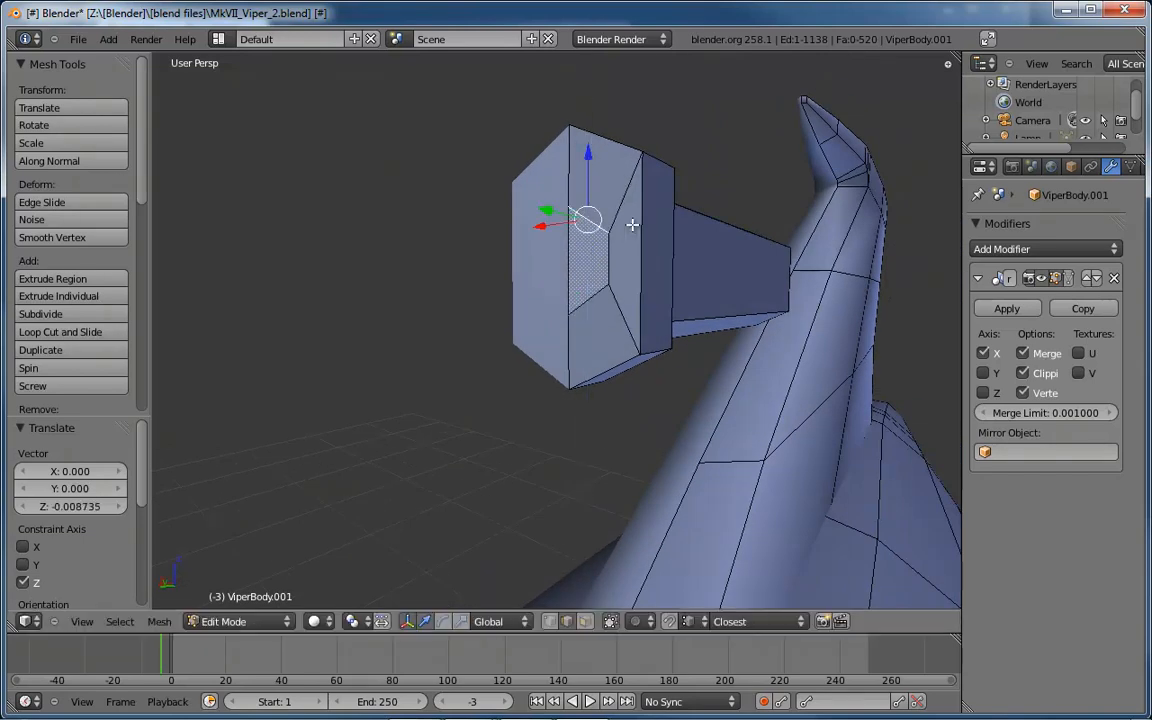
Lower the outer vertical edge of the collar's inner front face along Z, and correct it upward by about 0.0047.
right_click(607, 260)
key(g)
key(z)
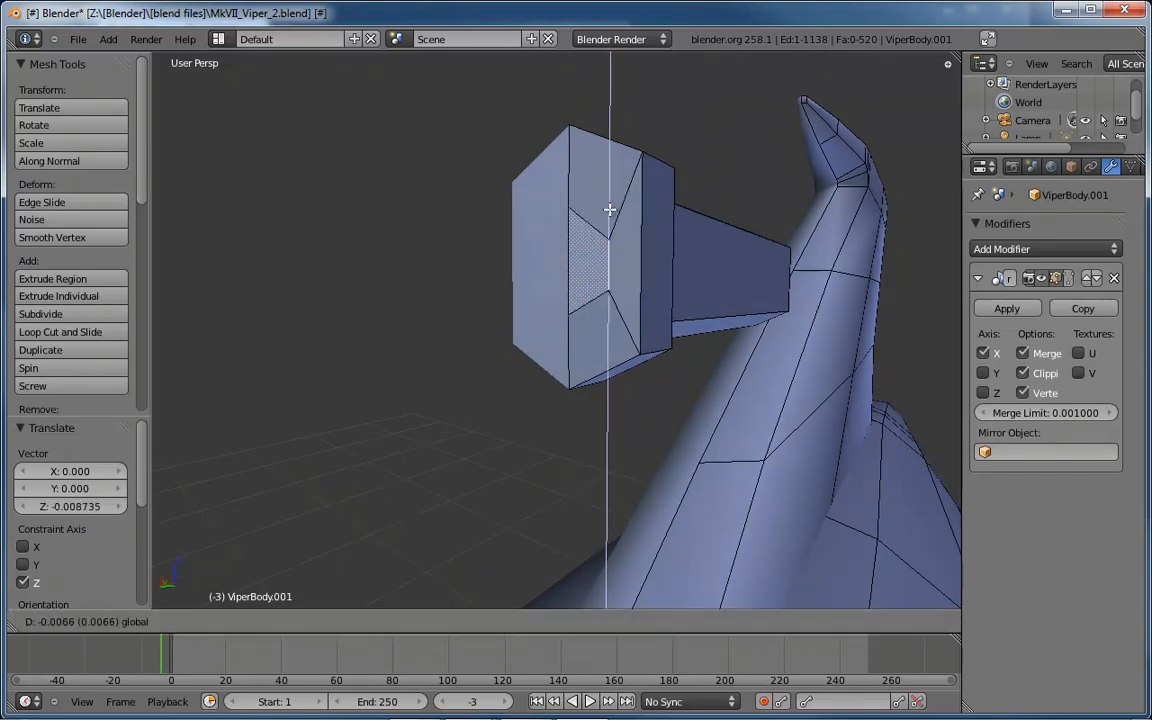
click(609, 210)
key(g)
key(z)
click(610, 205)
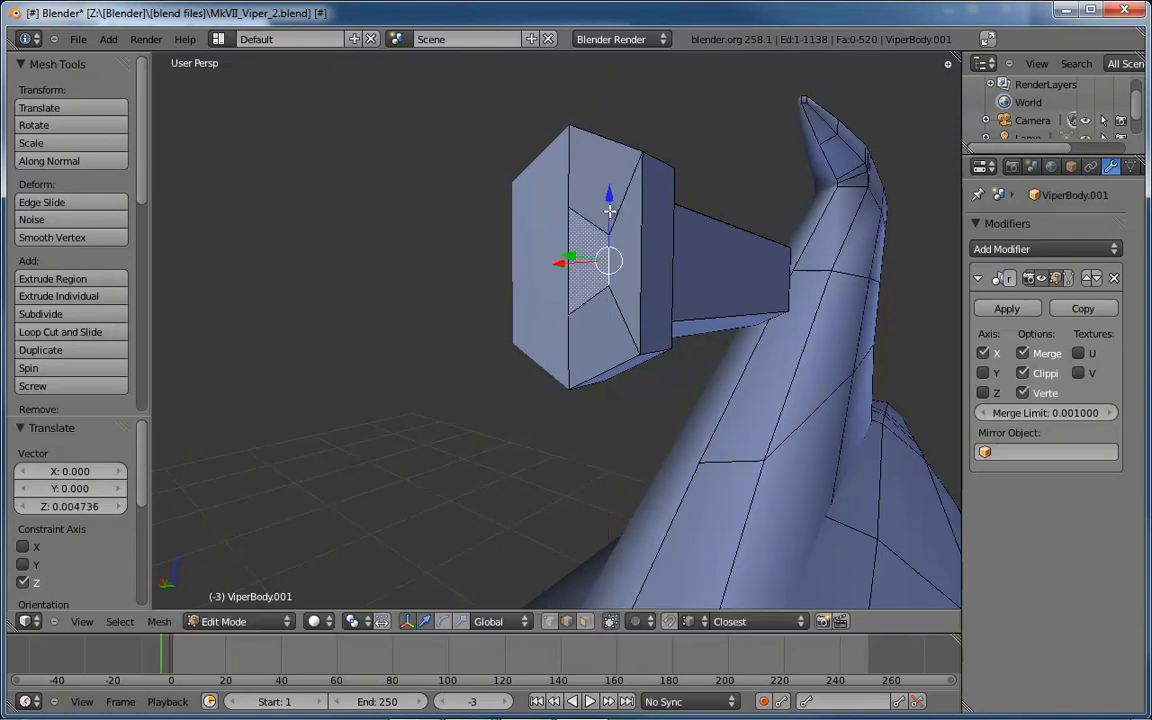
Switch to face selection and extrude the collar's inner front face forward about 0.184 to form the muzzle block.
middle_drag(610, 205, 705, 260)
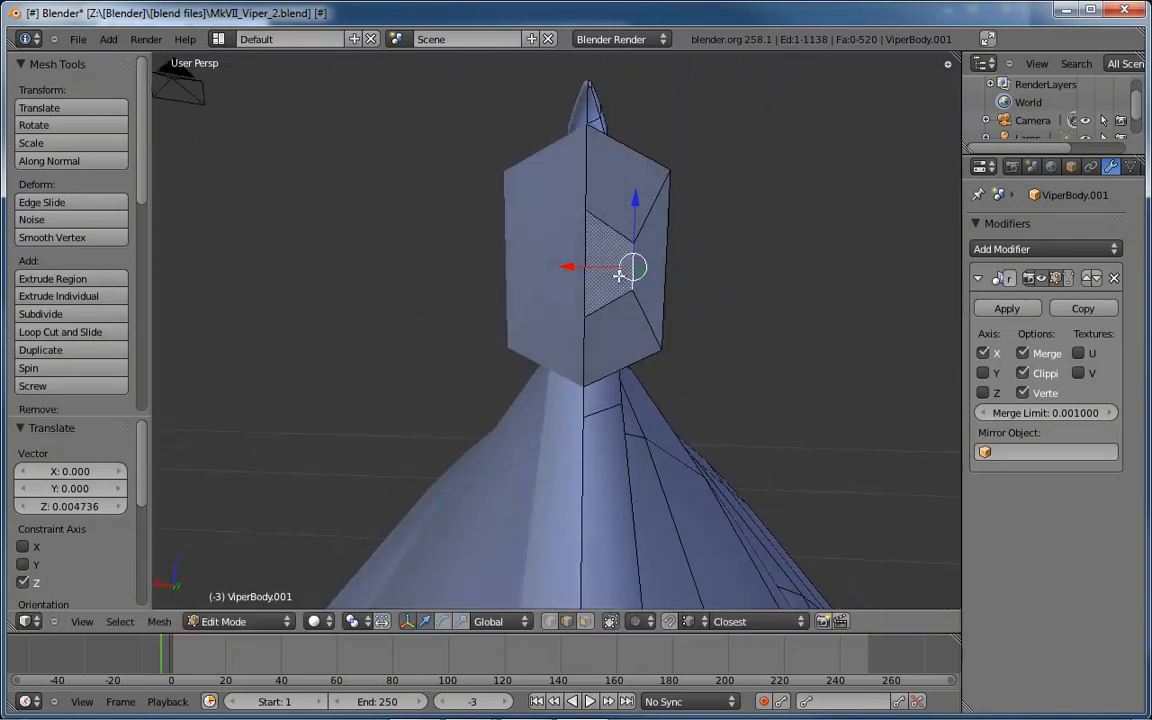
key(ctrl+Tab)
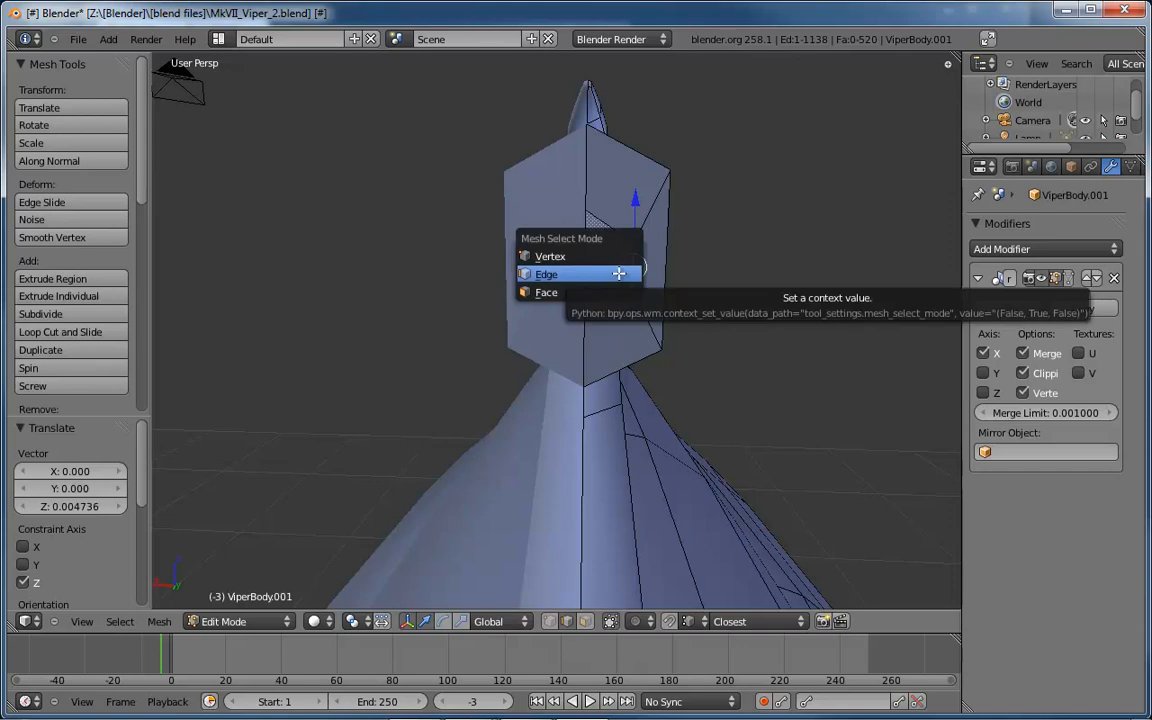
key(f)
right_click(611, 262)
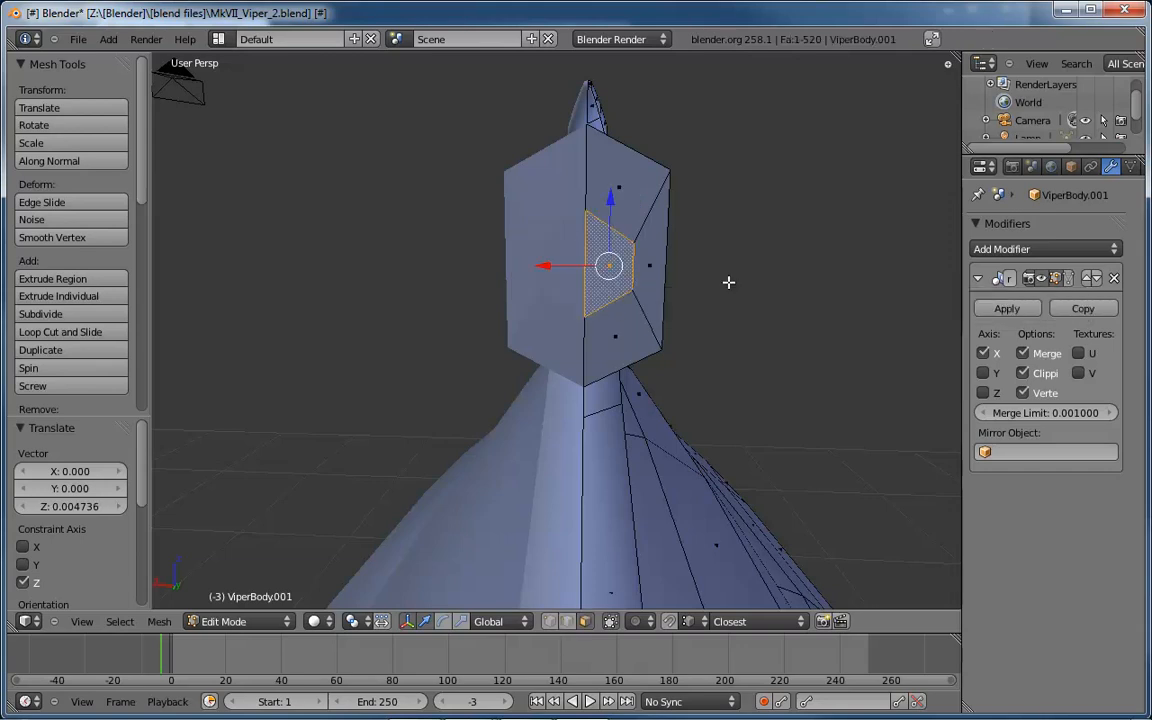
key(ctrl+KP_3)
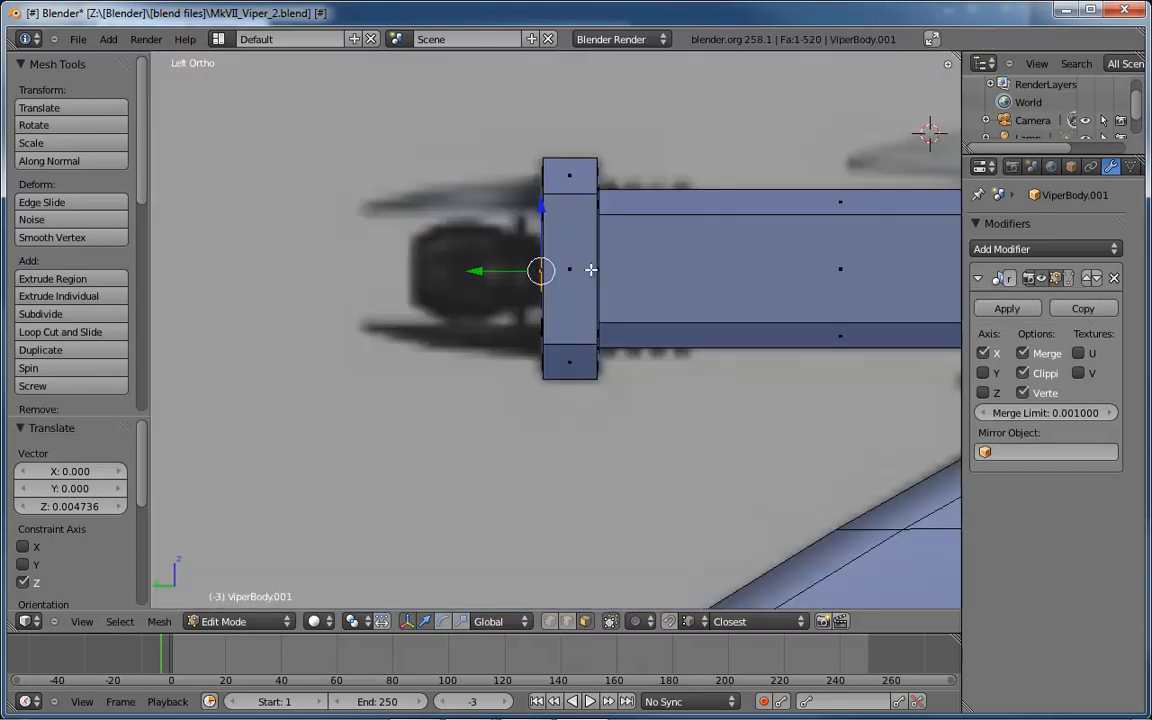
key(e)
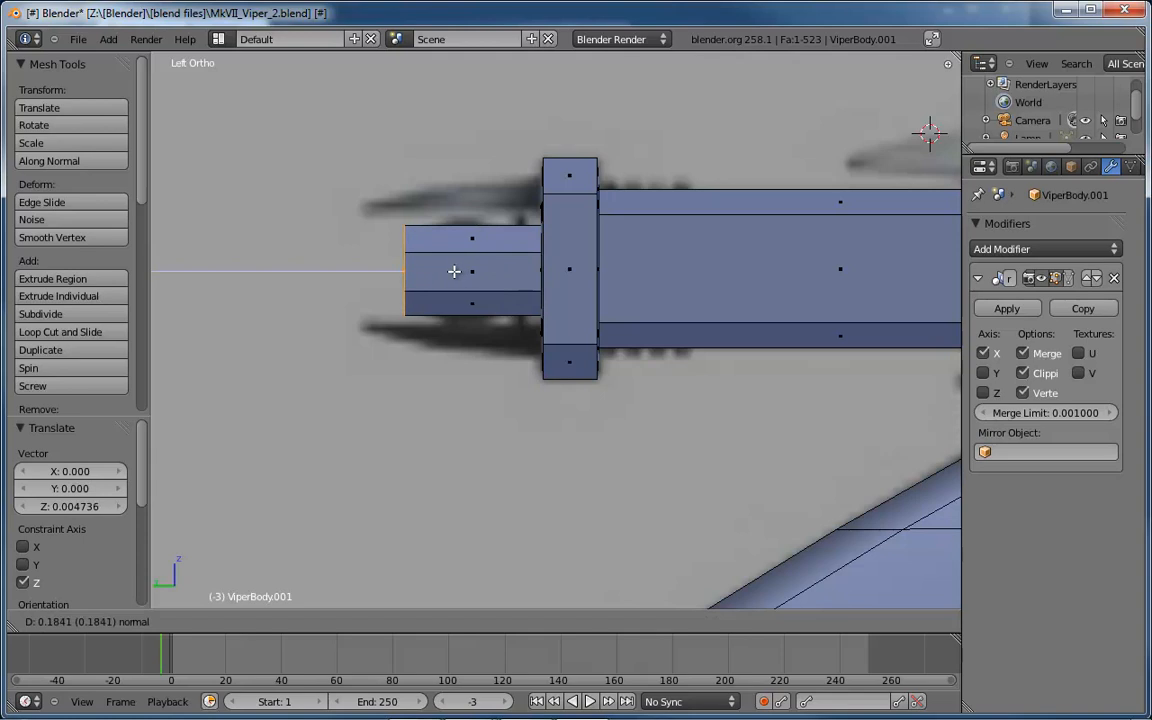
click(454, 271)
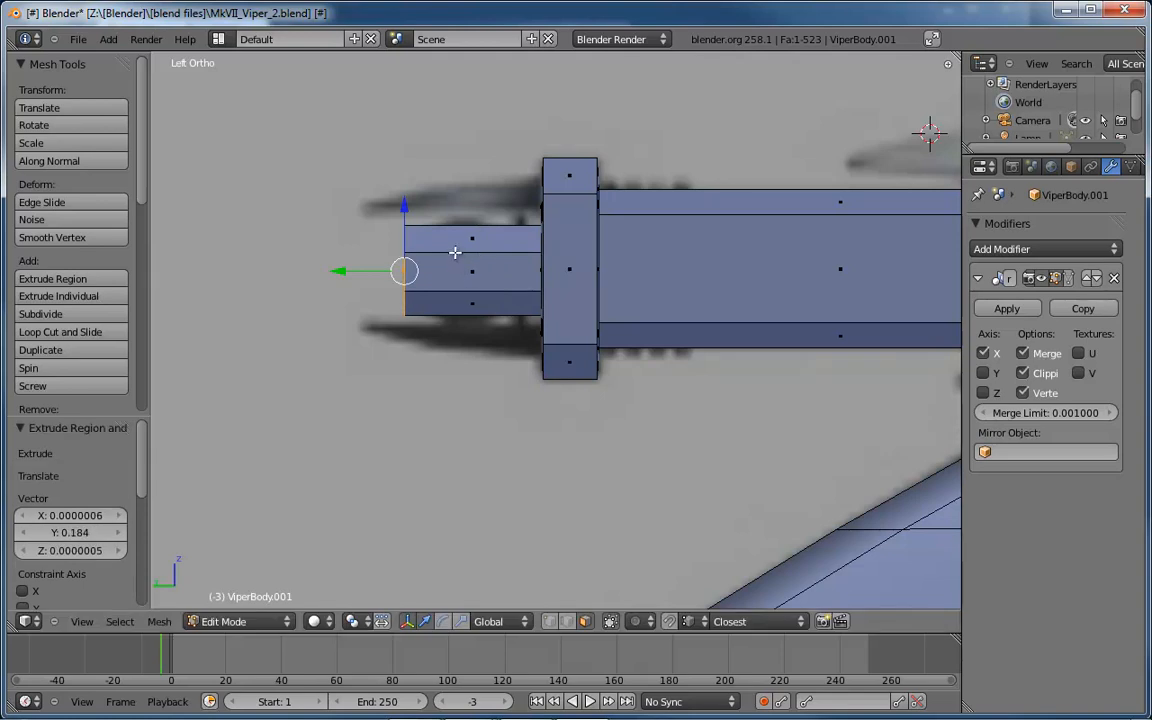
Add a loop cut around the muzzle block and slide it toward the block's front end.
key(ctrl+r)
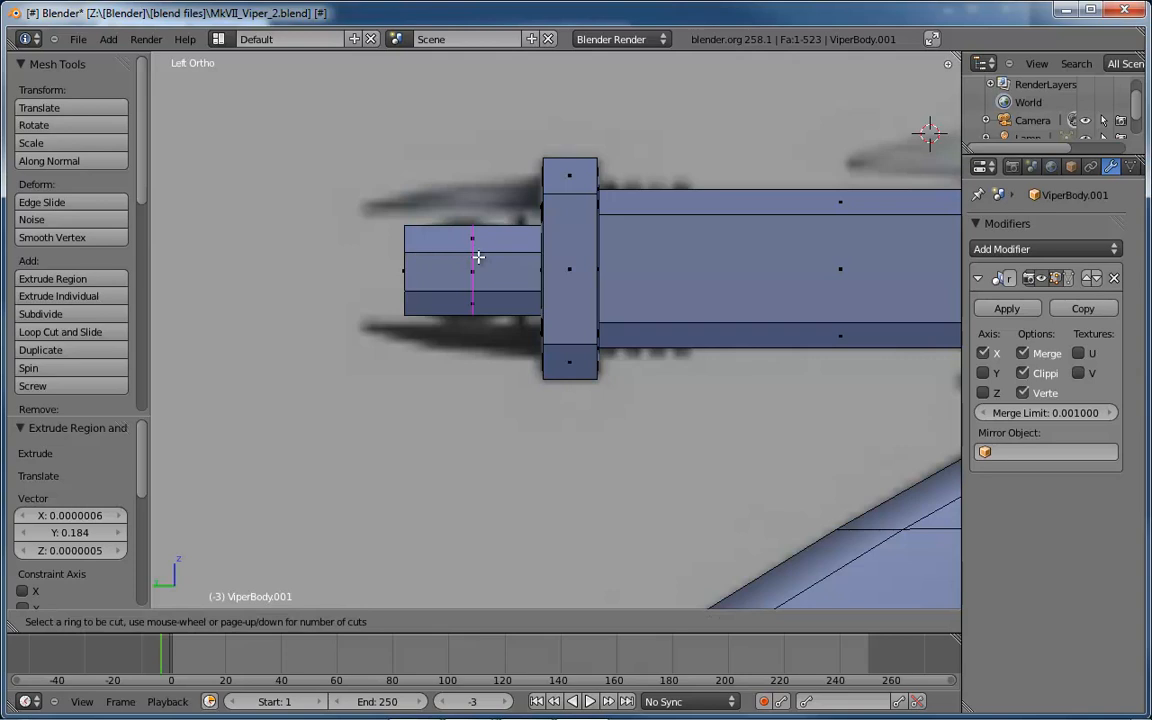
click(479, 257)
click(438, 256)
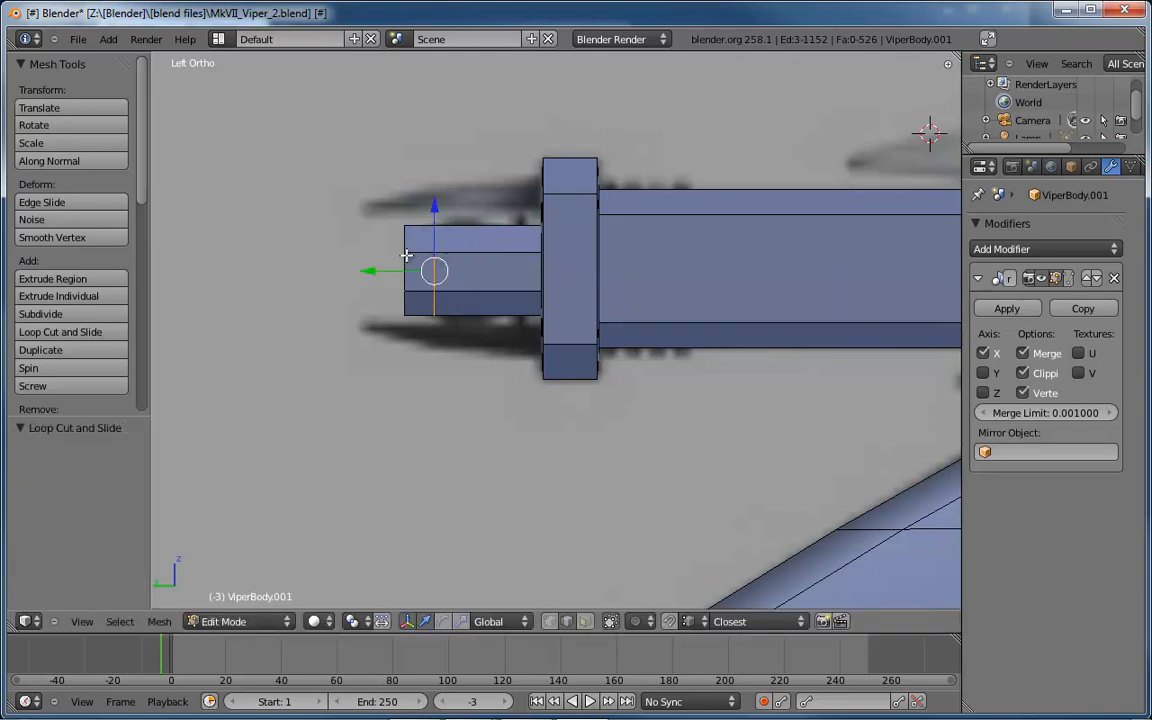
Select the muzzle block's front end face and scale it to about 0.568 to taper the tip.
alt+right_click(405, 245)
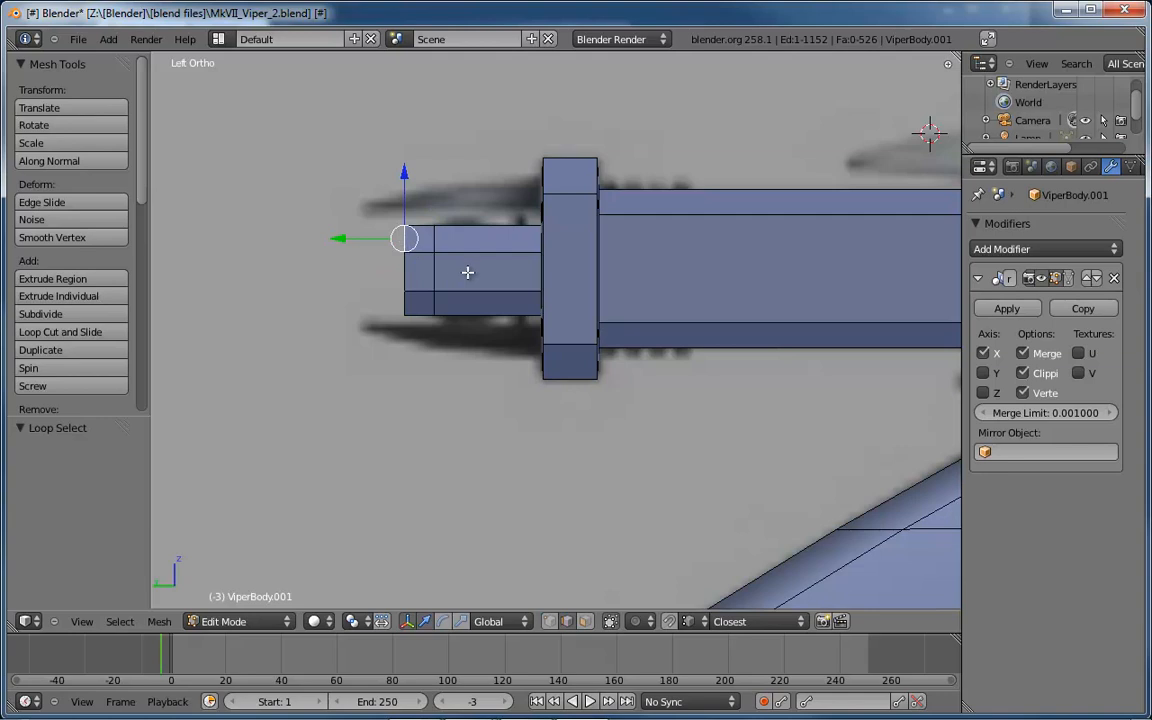
middle_drag(467, 272, 490, 293)
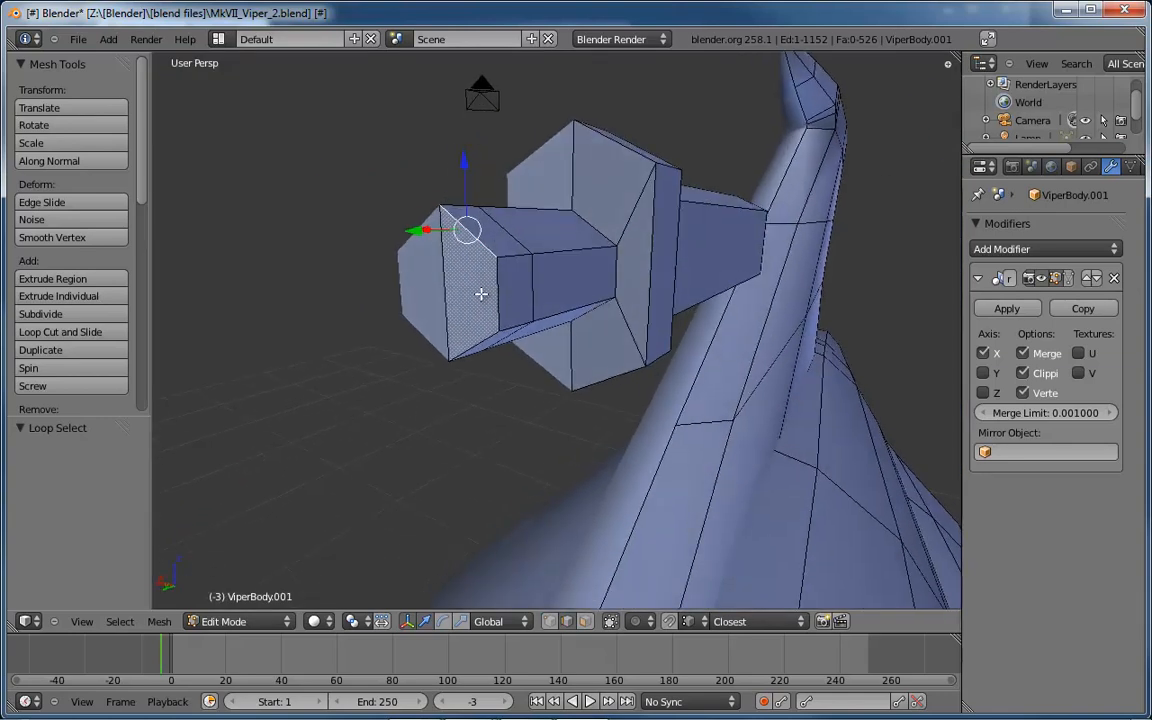
key(ctrl+Tab)
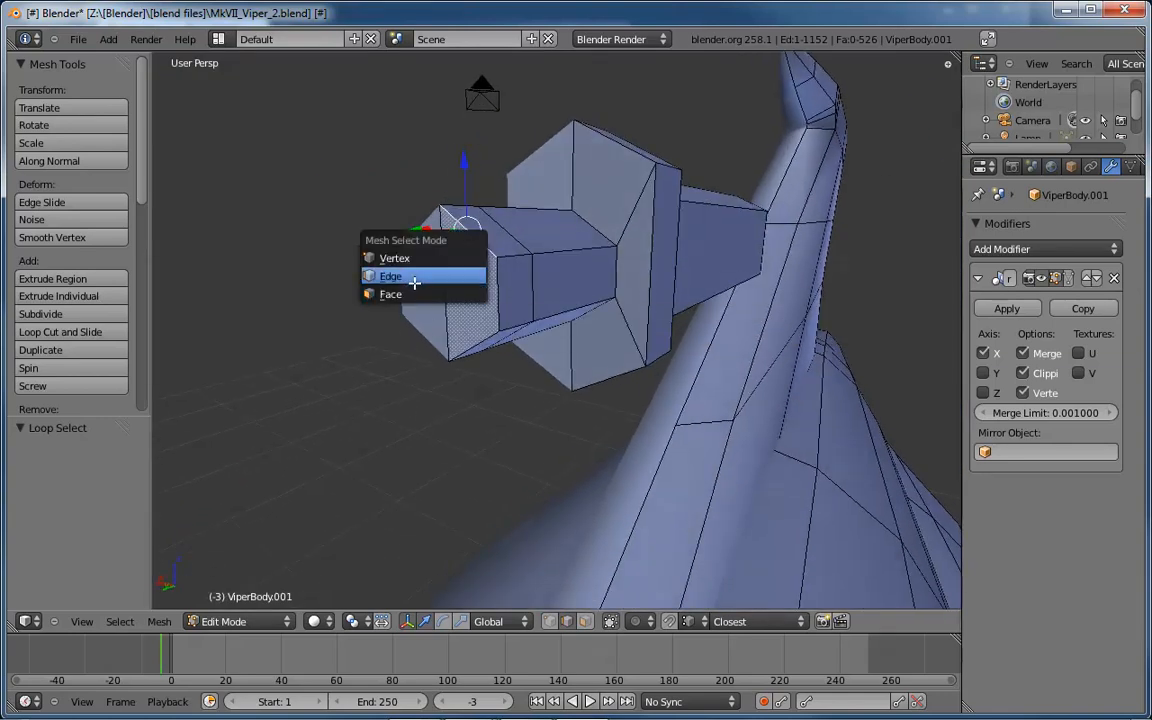
click(448, 289)
right_click(470, 293)
key(ctrl+KP_3)
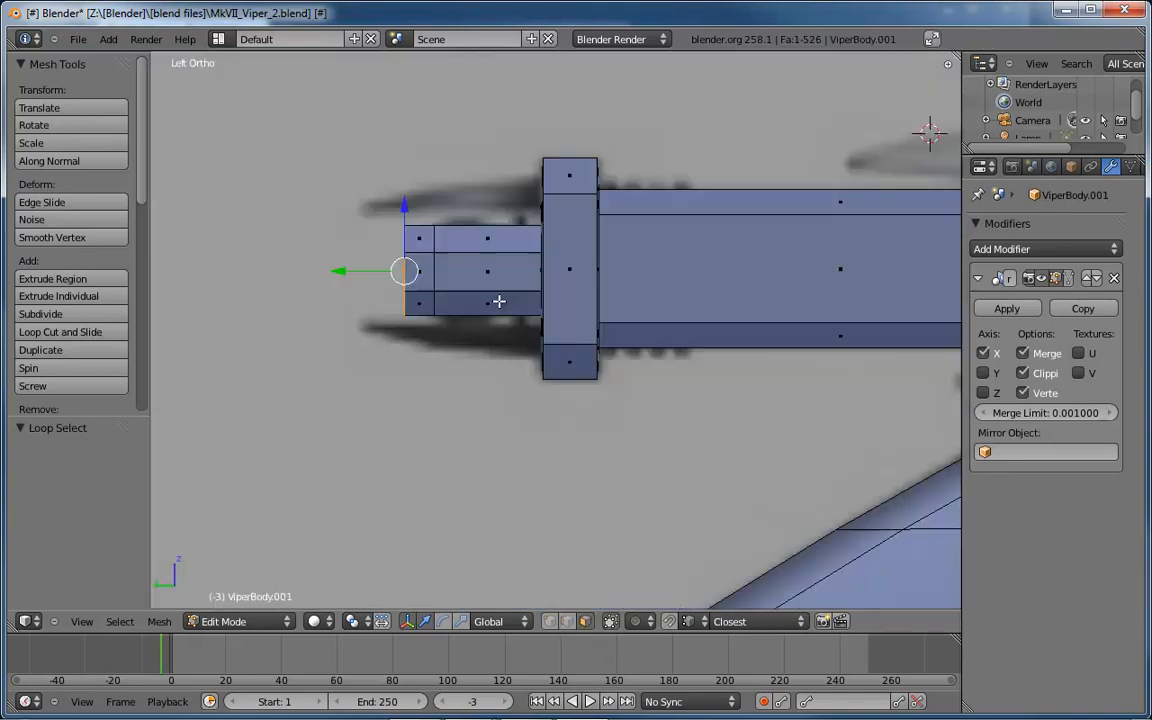
key(s)
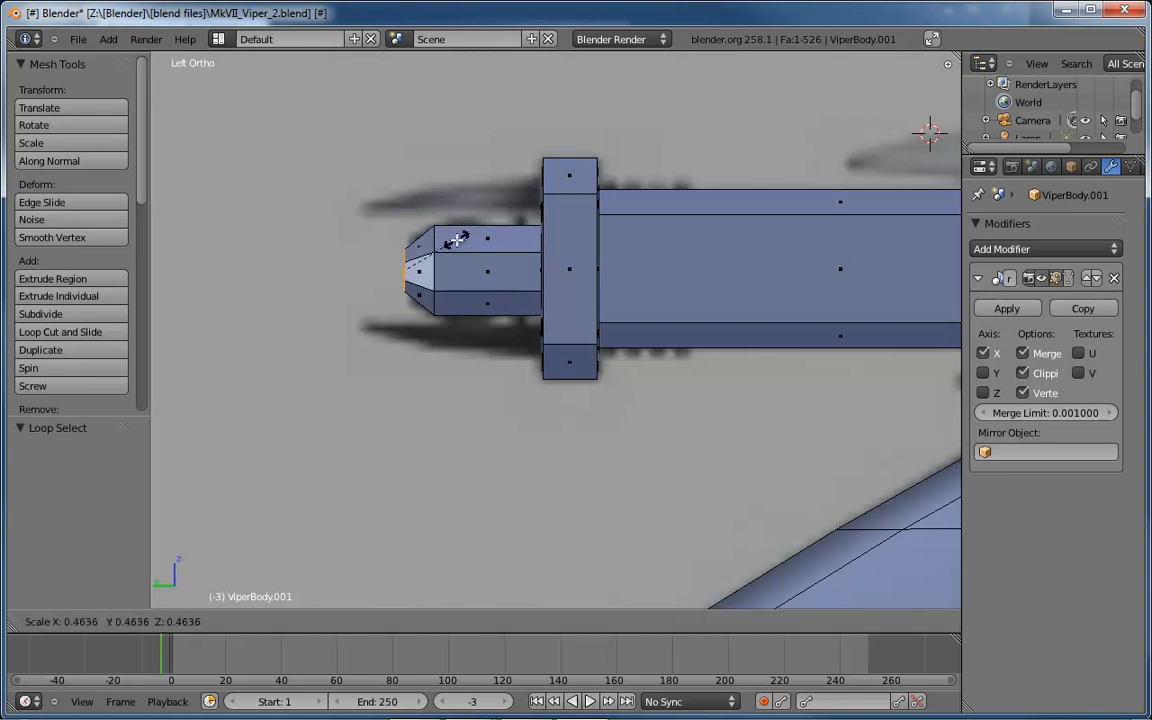
click(474, 238)
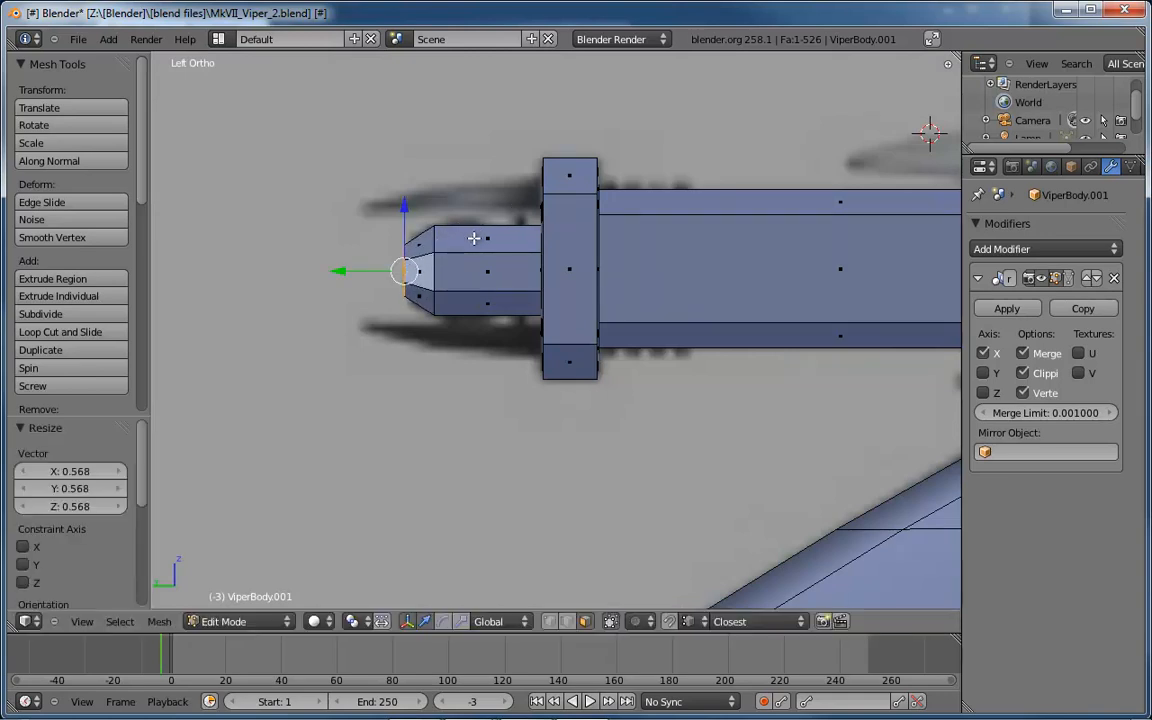
Add two loop cuts between the tapered tip and the collar, and shift them slightly along Y toward the collar.
key(ctrl+r)
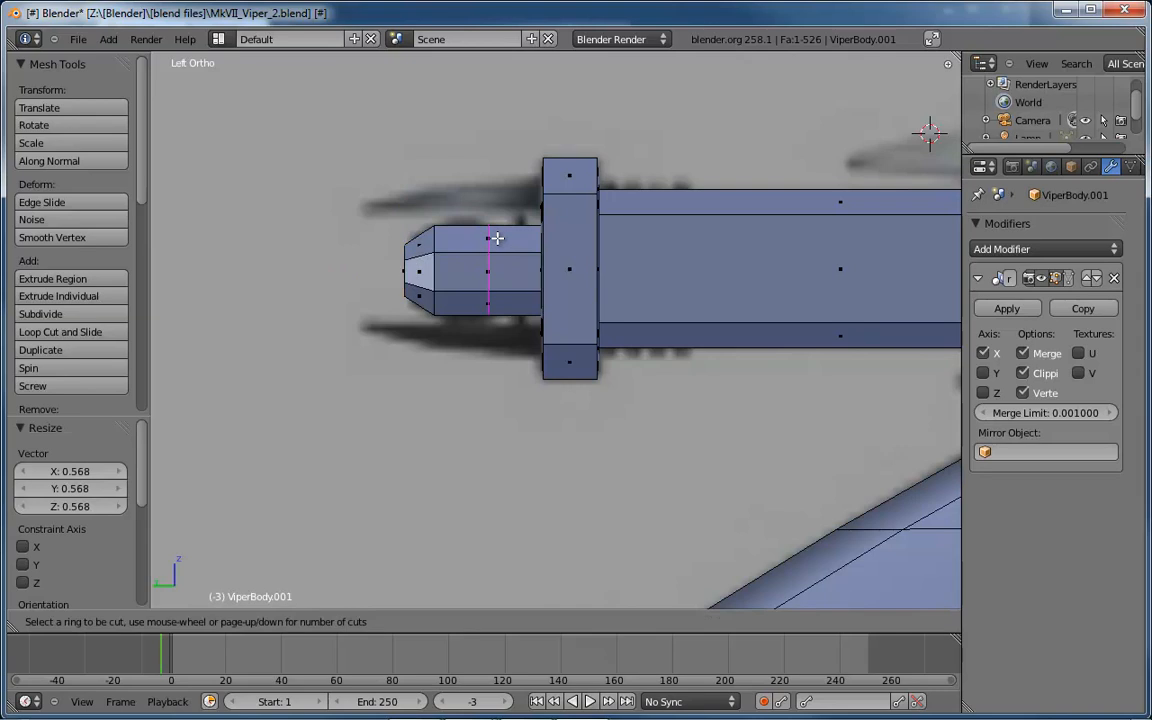
scroll(497, 238, up, 1)
click(497, 238)
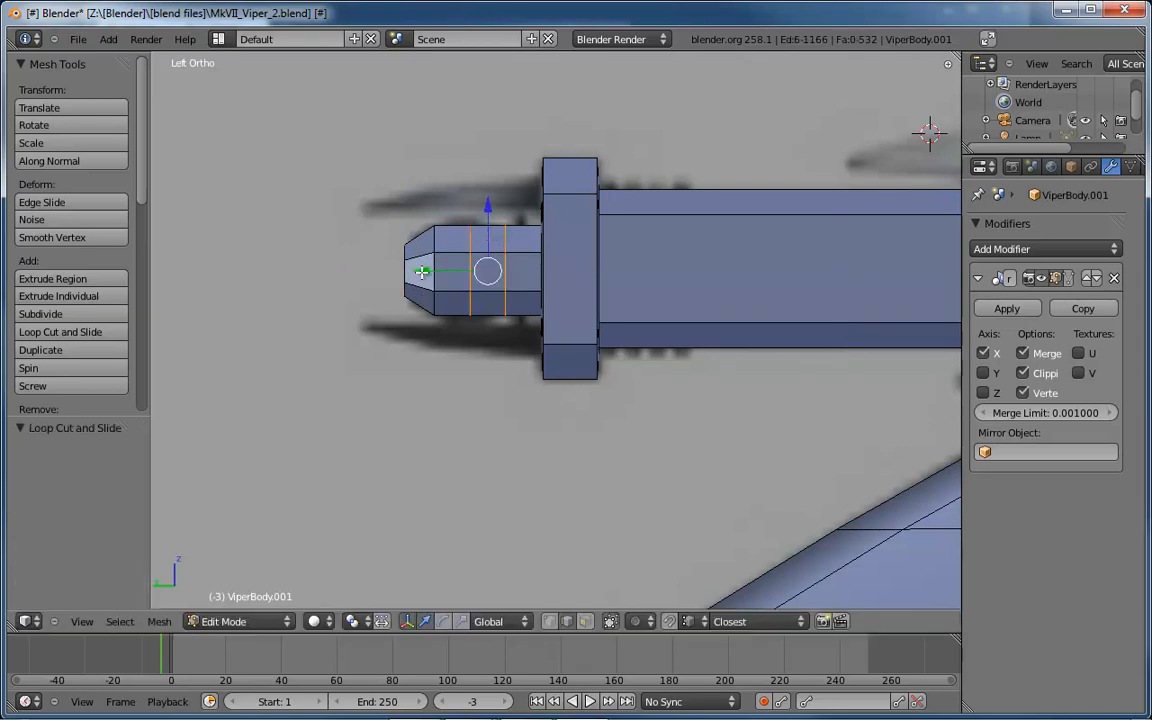
mouse_move(422, 271)
mouse_down()
mouse_move(450, 270)
mouse_move(431, 271)
mouse_up()
Scale the loop nearest the collar to about 0.6 to form a neck, and move it about 0.0085 forward along Y.
alt+right_click(517, 241)
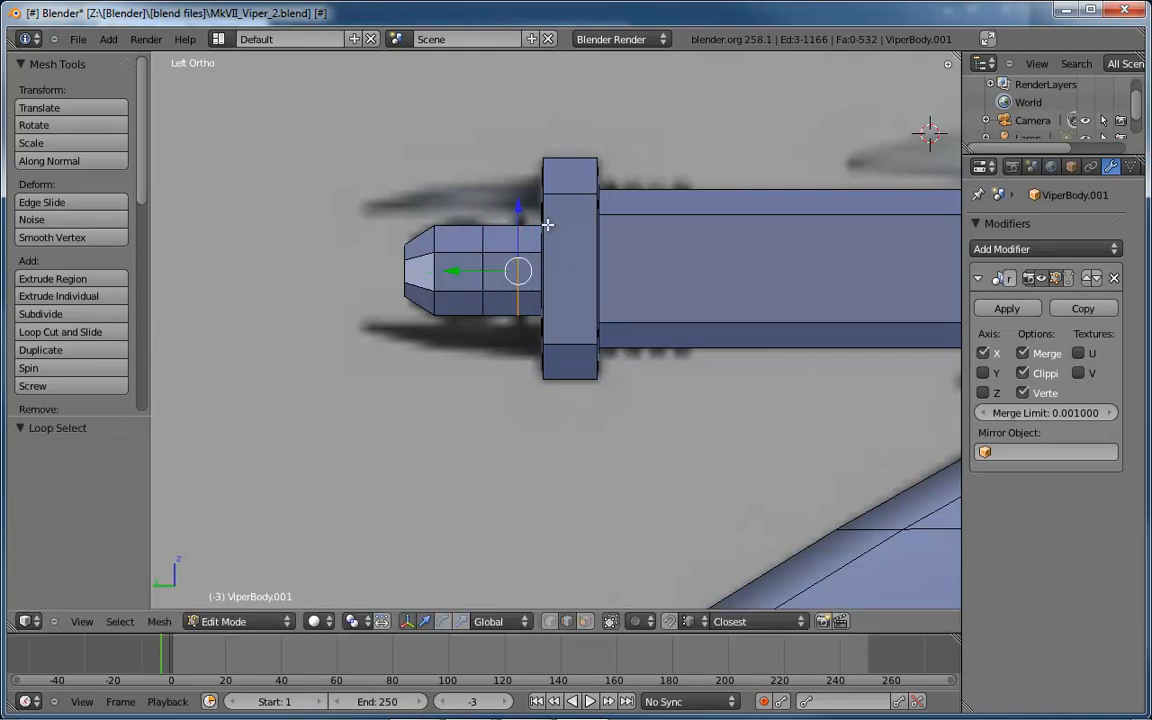
key(s)
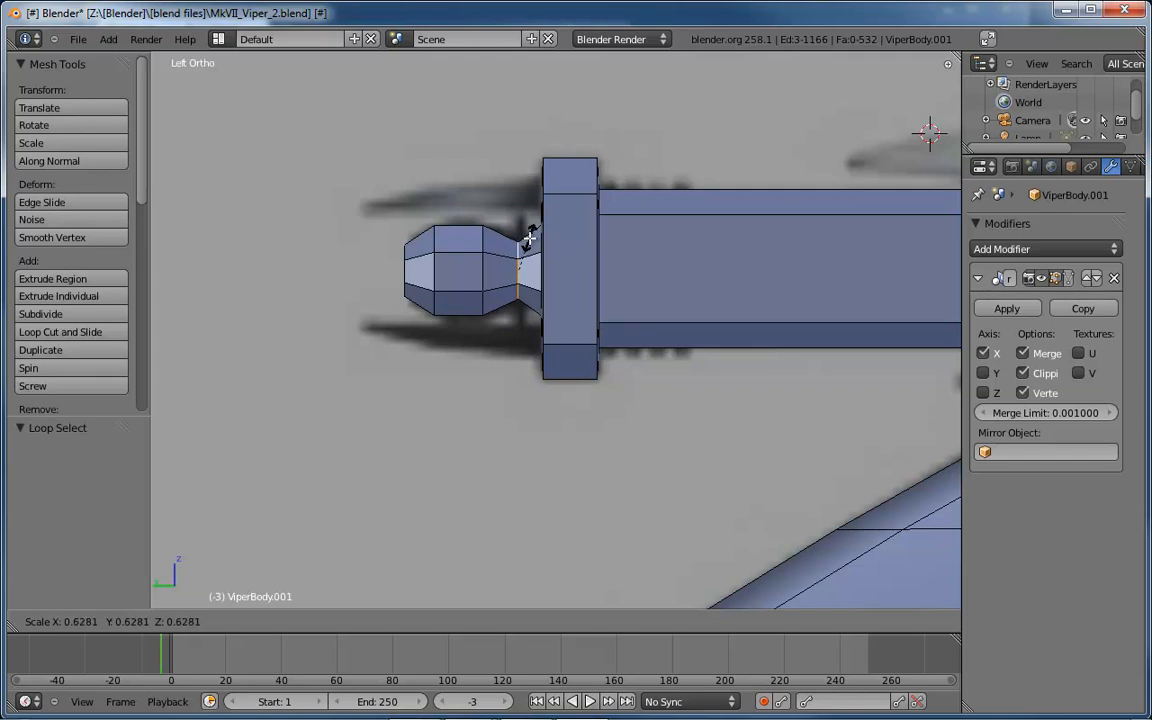
click(527, 238)
drag(457, 267, 450, 267)
Scale the edge loop where the muzzle neck meets the collar to about 0.56.
middle_drag(452, 267, 600, 290)
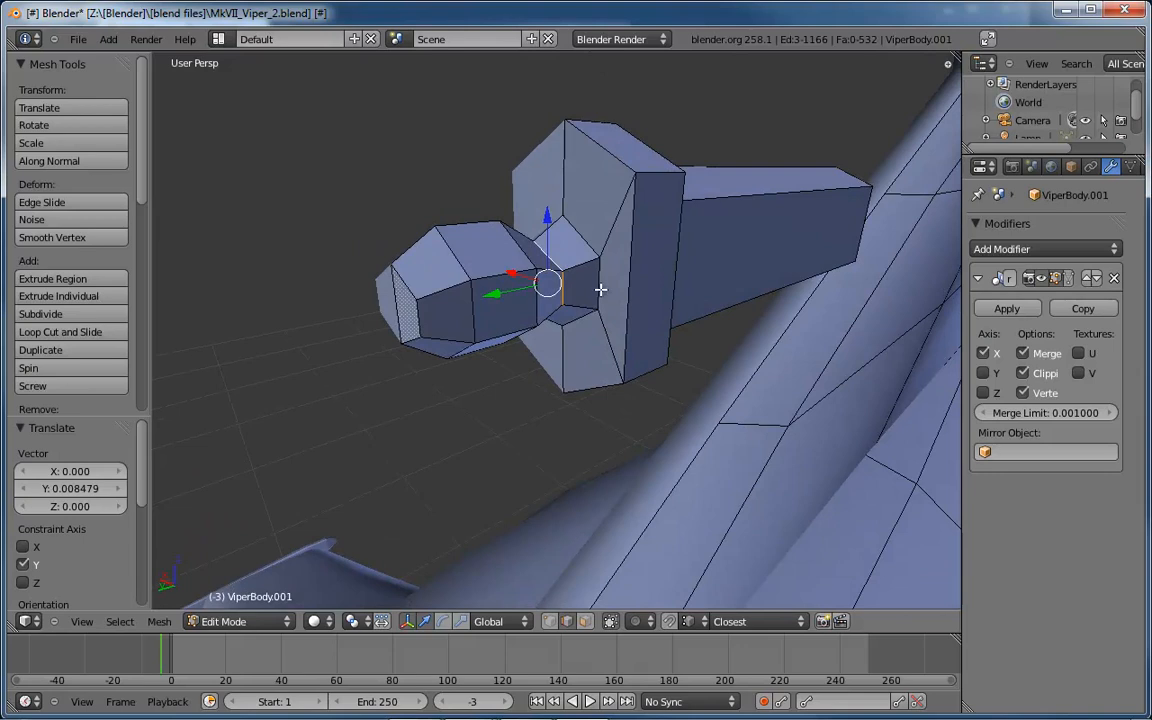
alt+right_click(598, 285)
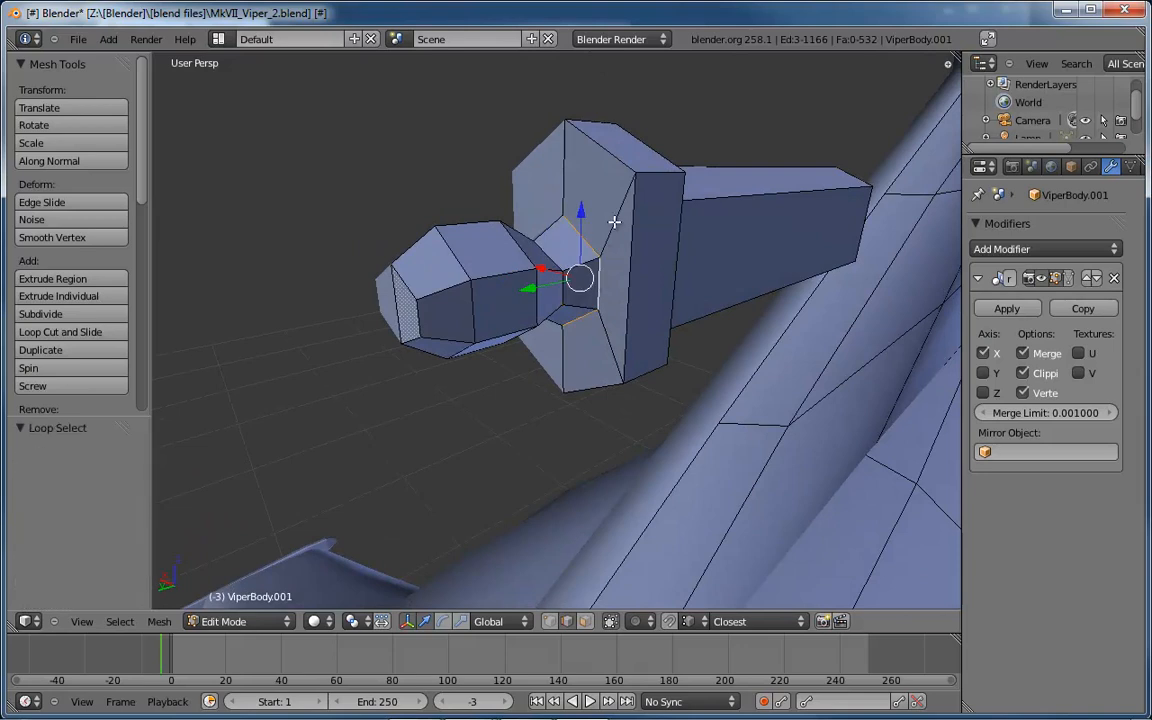
key(s)
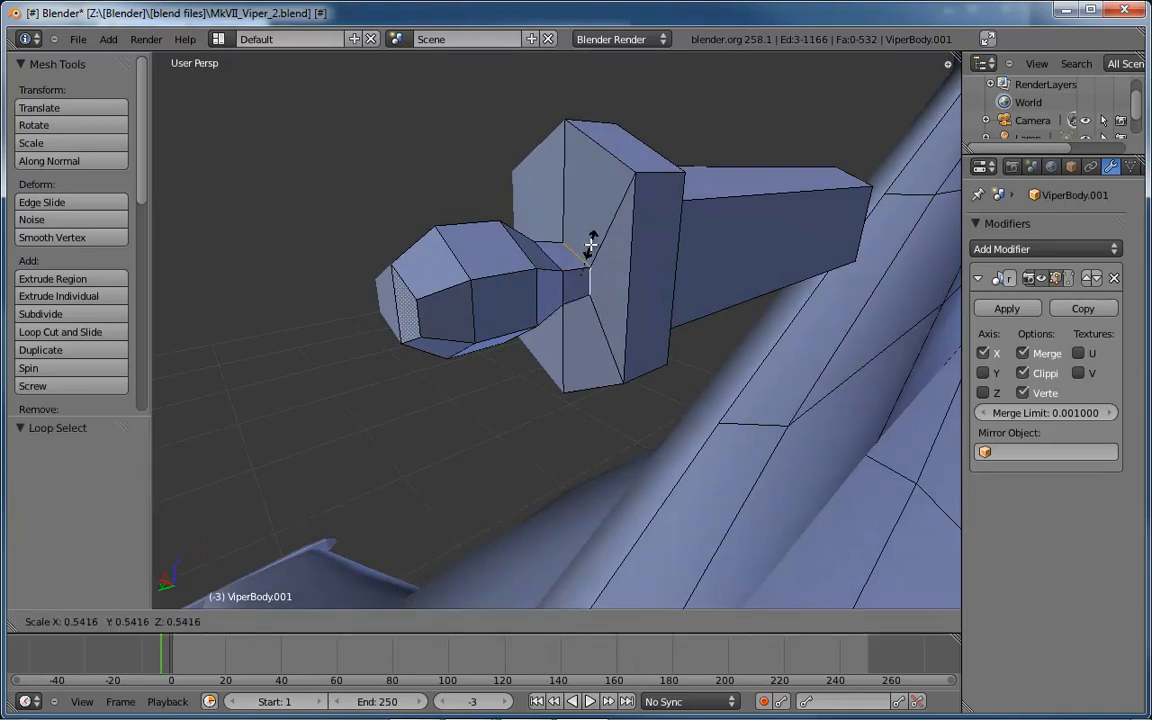
click(594, 244)
Select the four side faces running from the muzzle's neck to its tip and move them about 0.0097 along X.
middle_drag(594, 244, 481, 360)
key(ctrl+Tab)
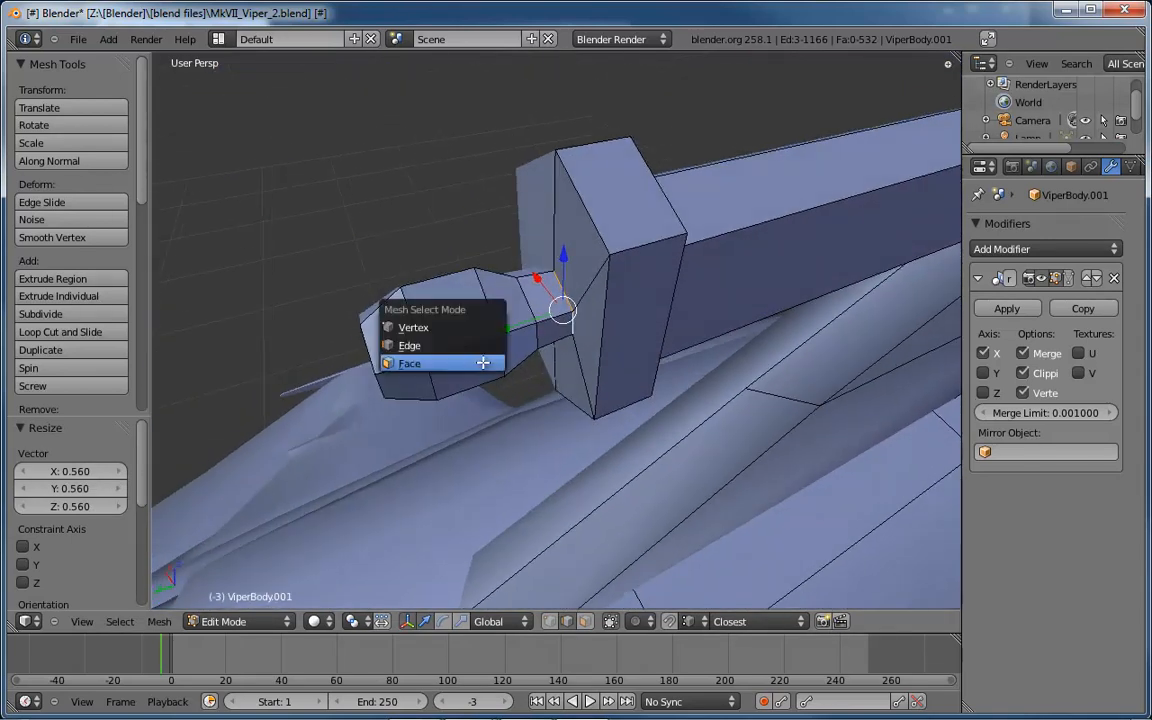
click(483, 363)
click(550, 340)
key(ctrl+Tab)
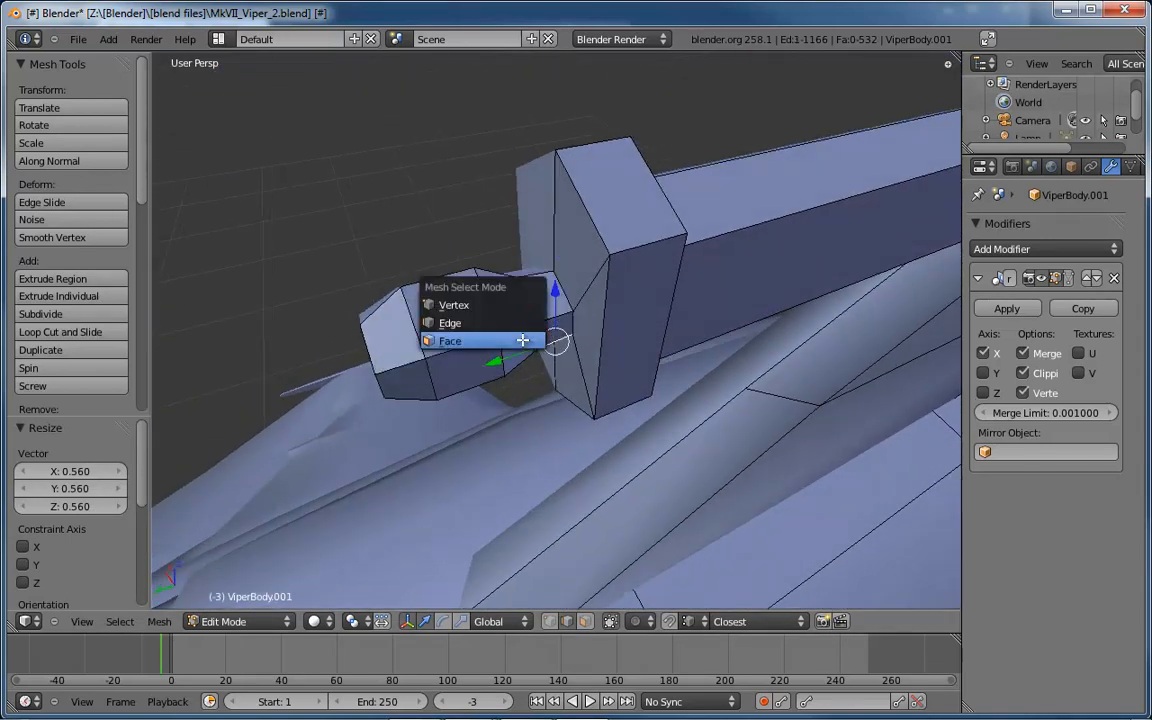
click(522, 340)
right_click(548, 333)
shift+right_click(519, 345)
shift+right_click(470, 365)
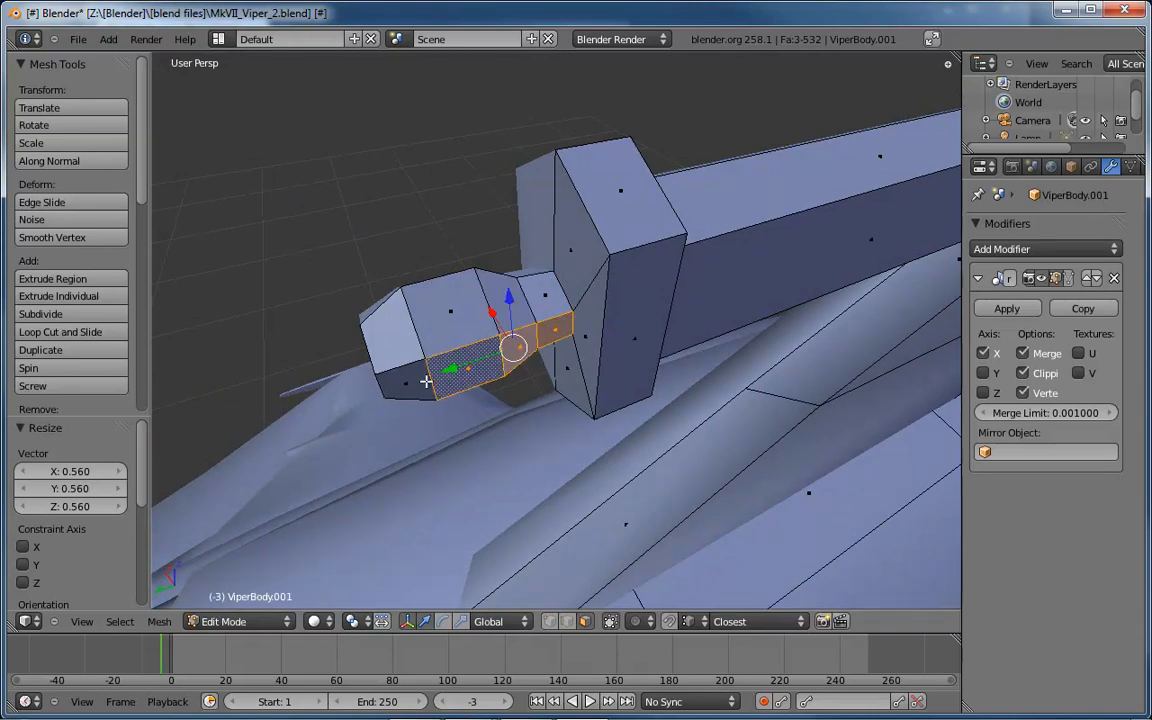
shift+right_click(410, 382)
middle_drag(464, 386, 537, 215)
key(g)
key(x)
click(527, 370)
scroll(635, 272, down, 8)
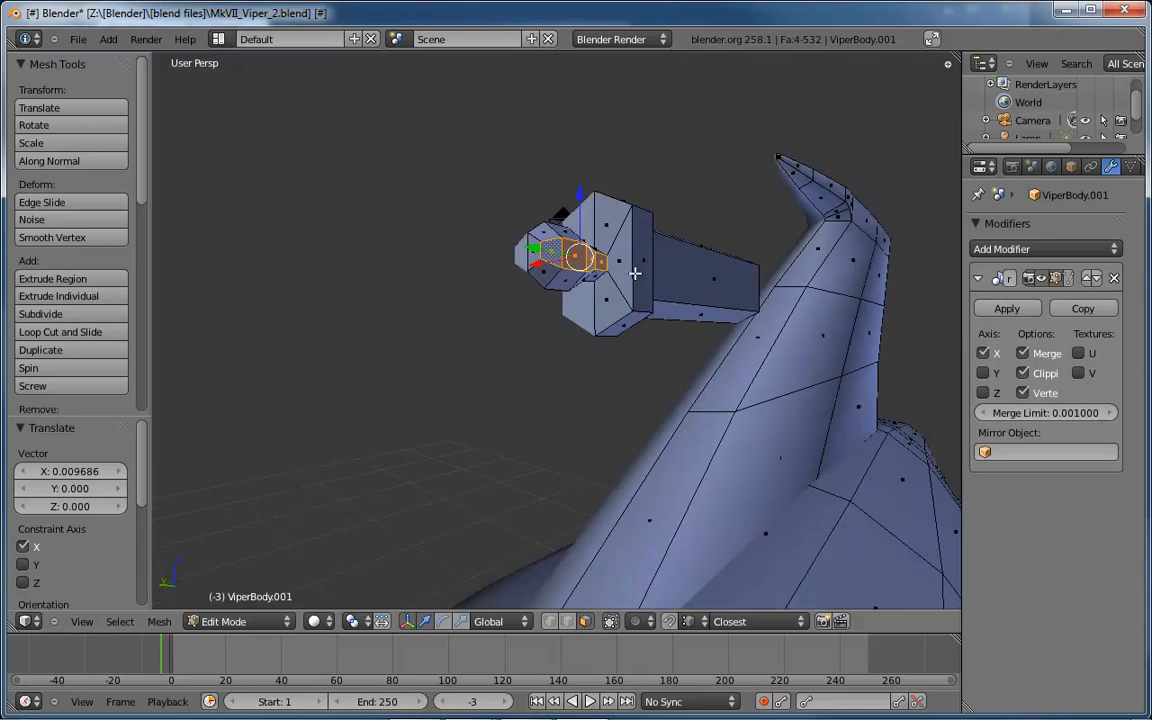
Add a cube to the ship's mesh and delete its side face on the negative Y side.
middle_drag(694, 293, 646, 308)
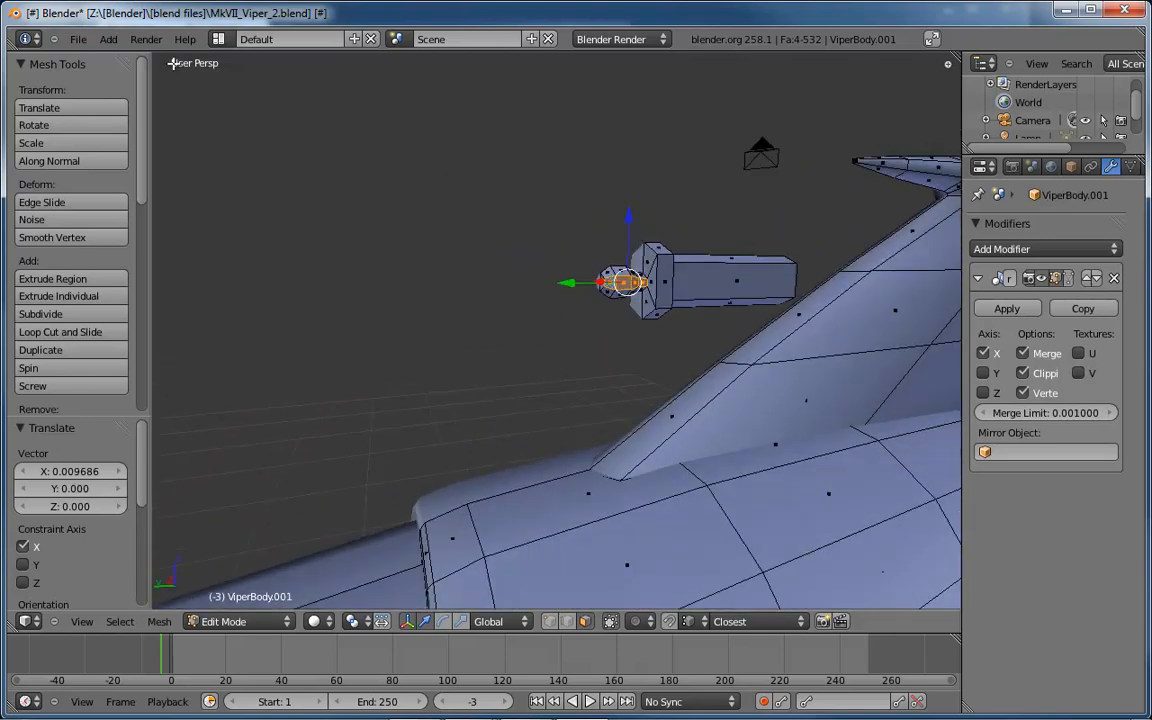
click(110, 42)
mouse_move(118, 57)
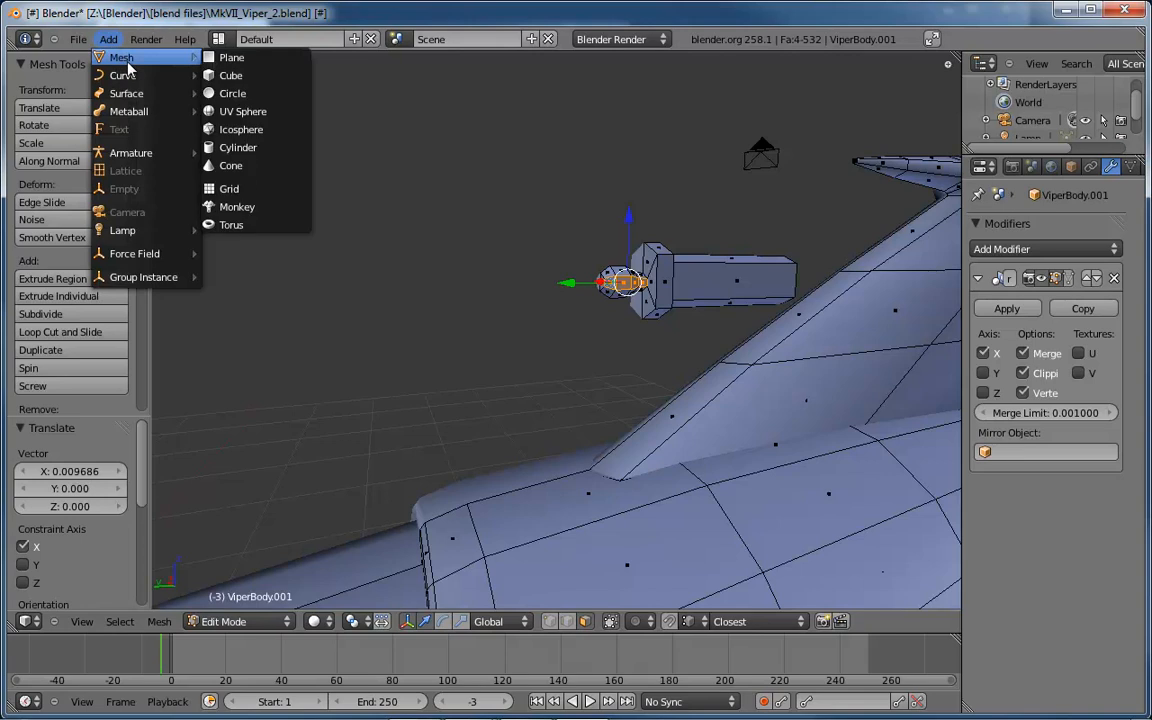
click(222, 75)
middle_drag(552, 328, 525, 364)
right_click(525, 364)
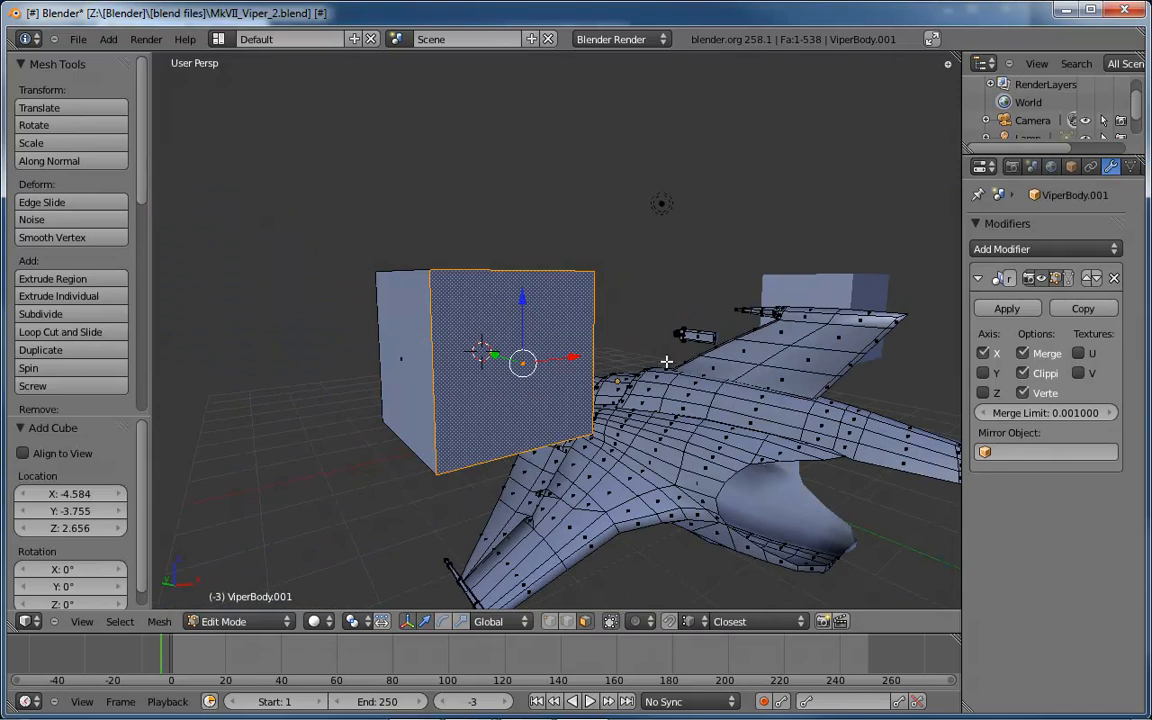
key(x)
click(666, 361)
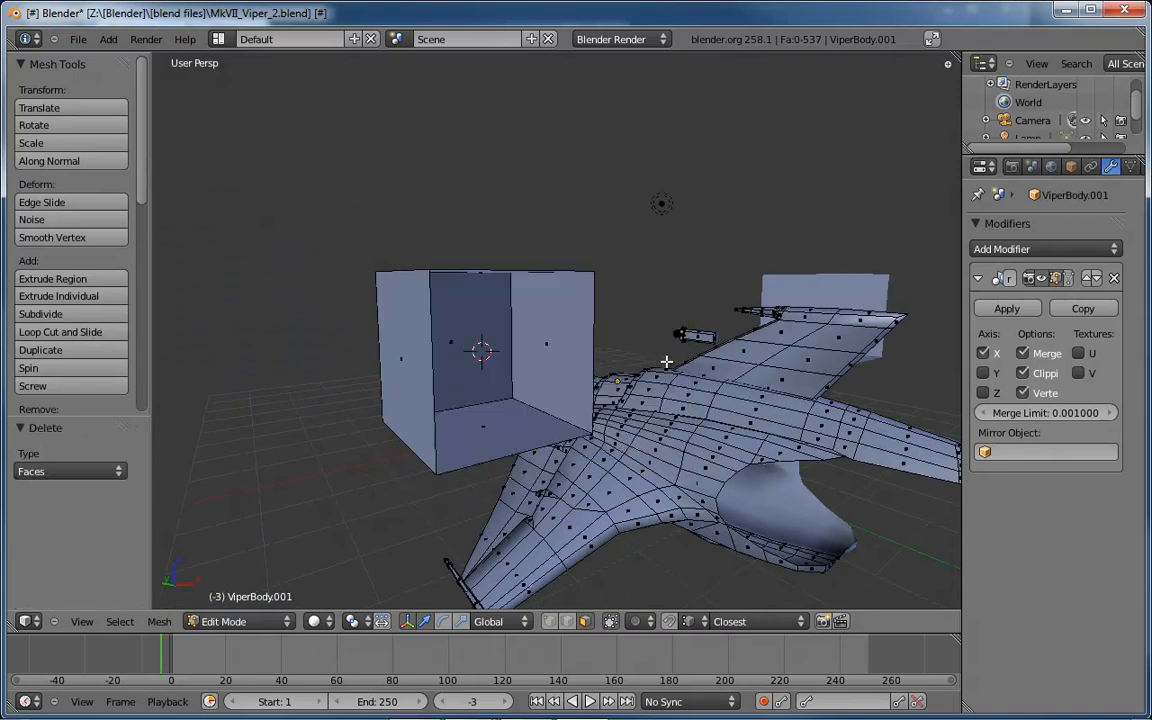
Select the new cube's five remaining faces and scale them down to about 0.068.
middle_drag(541, 381, 619, 302)
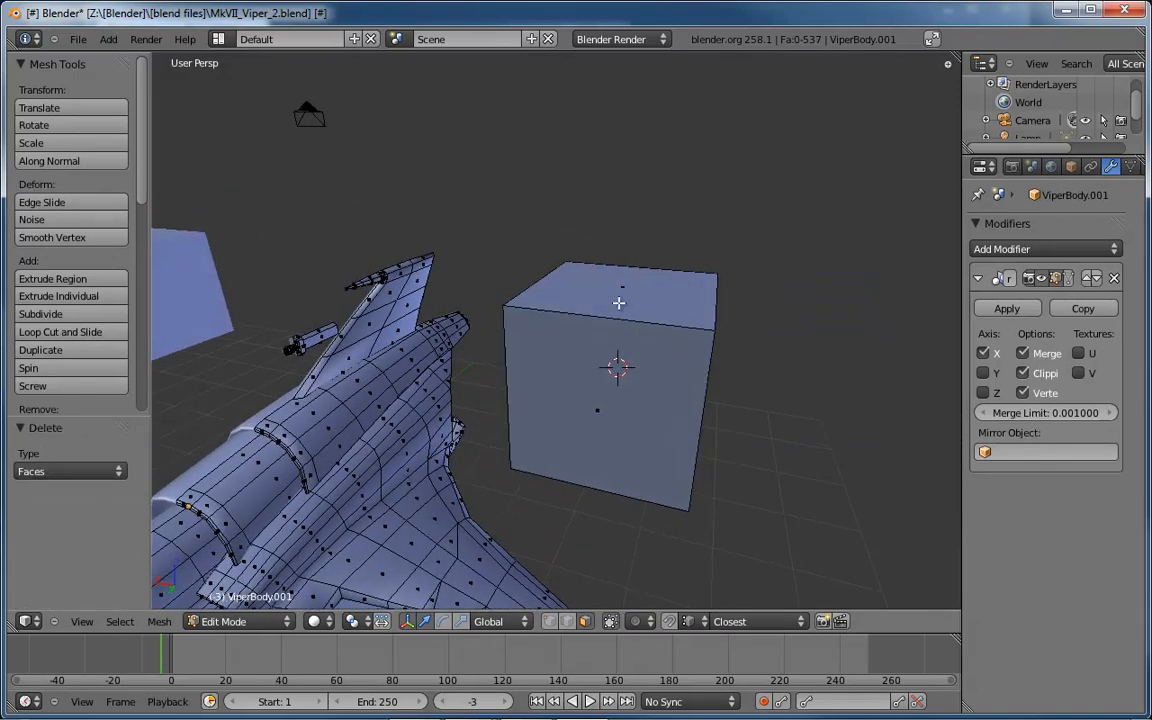
right_click(621, 288)
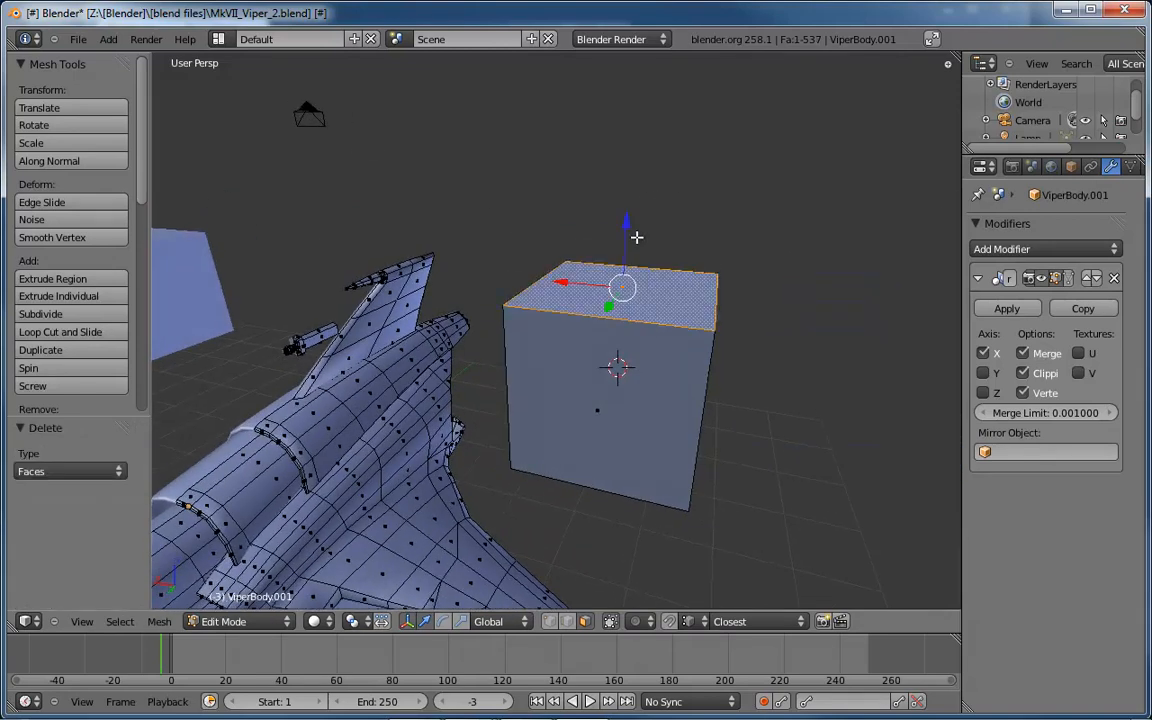
key(ctrl+KP_Add)
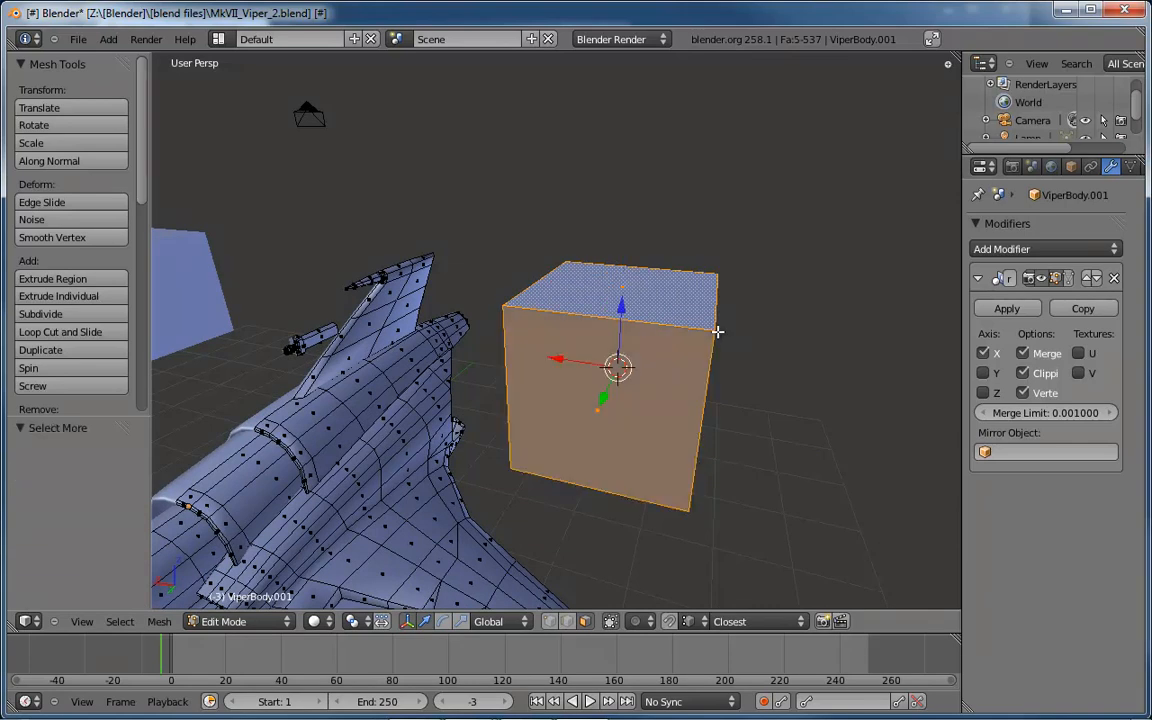
key(s)
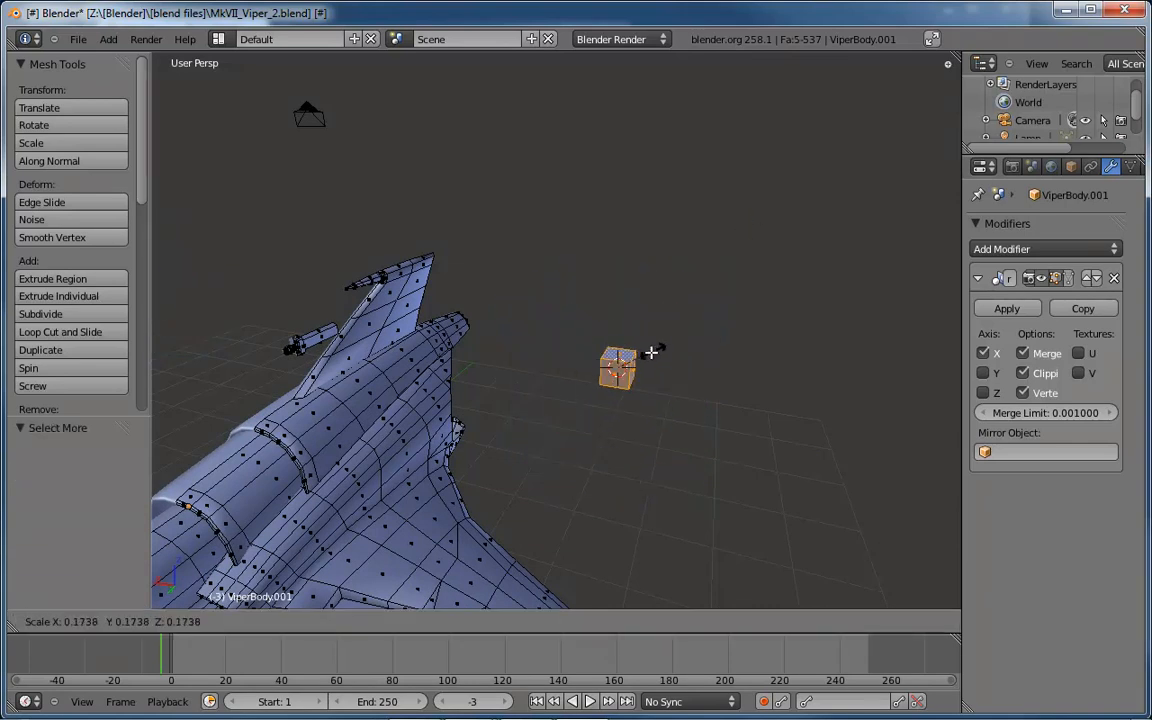
click(632, 365)
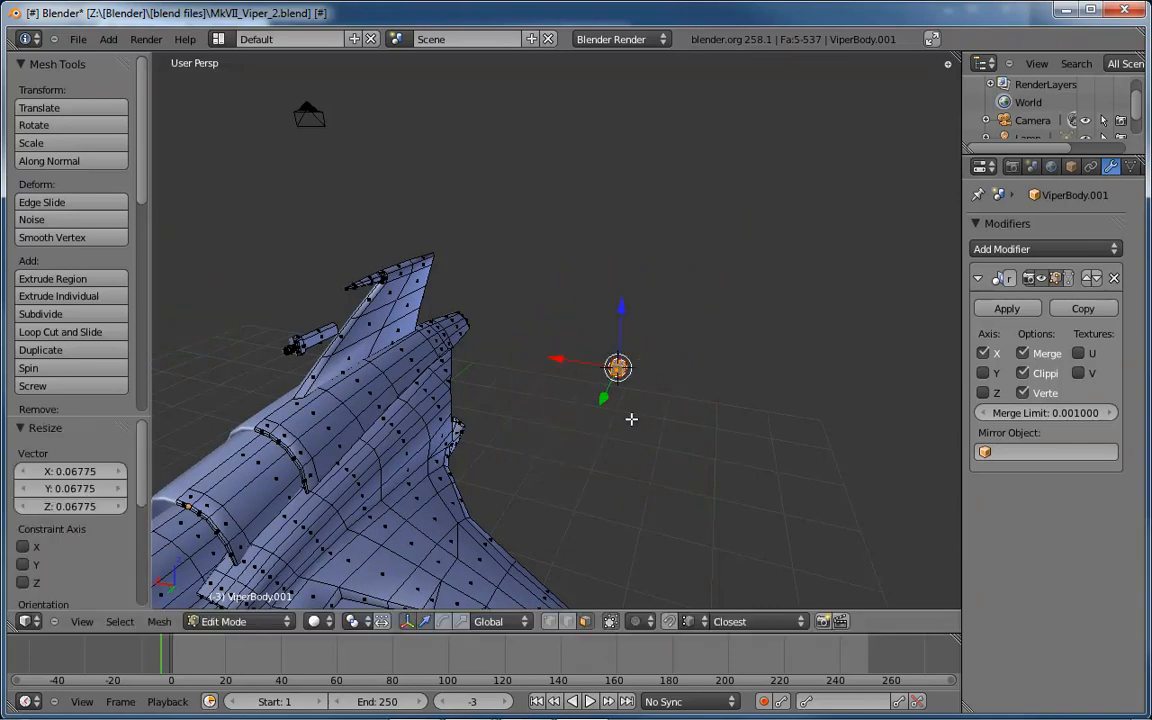
Delete the small cube's side face on the positive X side, facing the mirror plane.
mouse_move(630, 419)
middle_down()
mouse_move(738, 404)
mouse_move(589, 361)
mouse_move(625, 422)
middle_up()
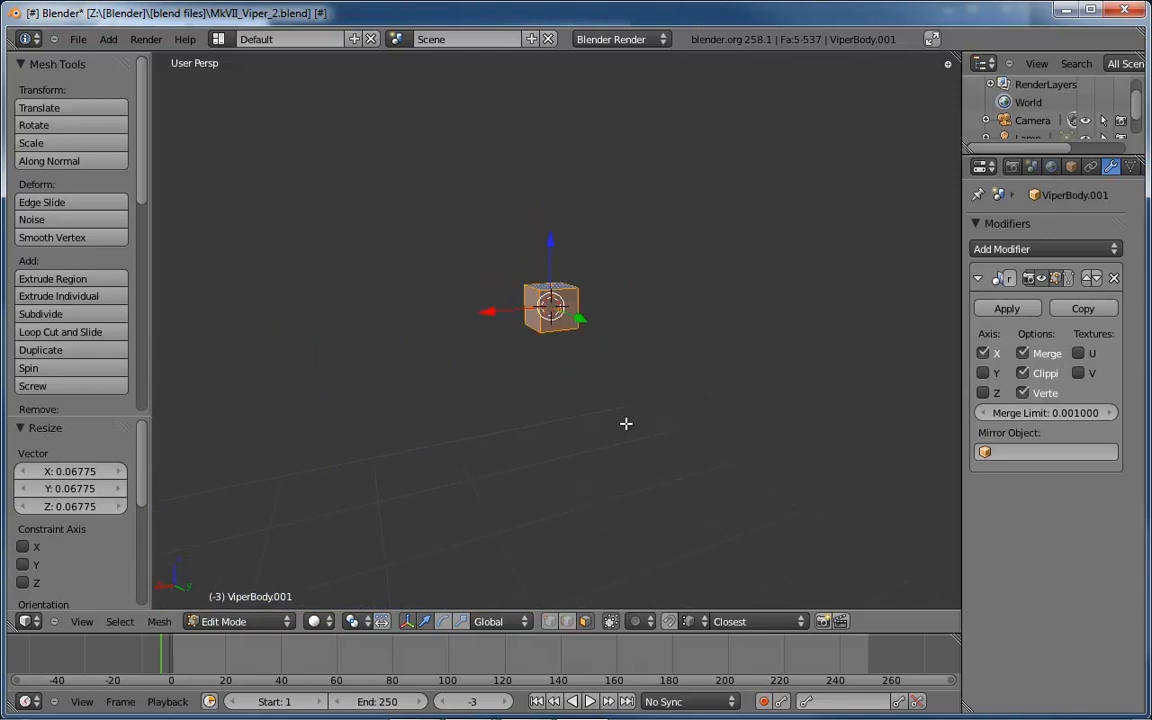
key(a)
right_click(531, 312)
key(x)
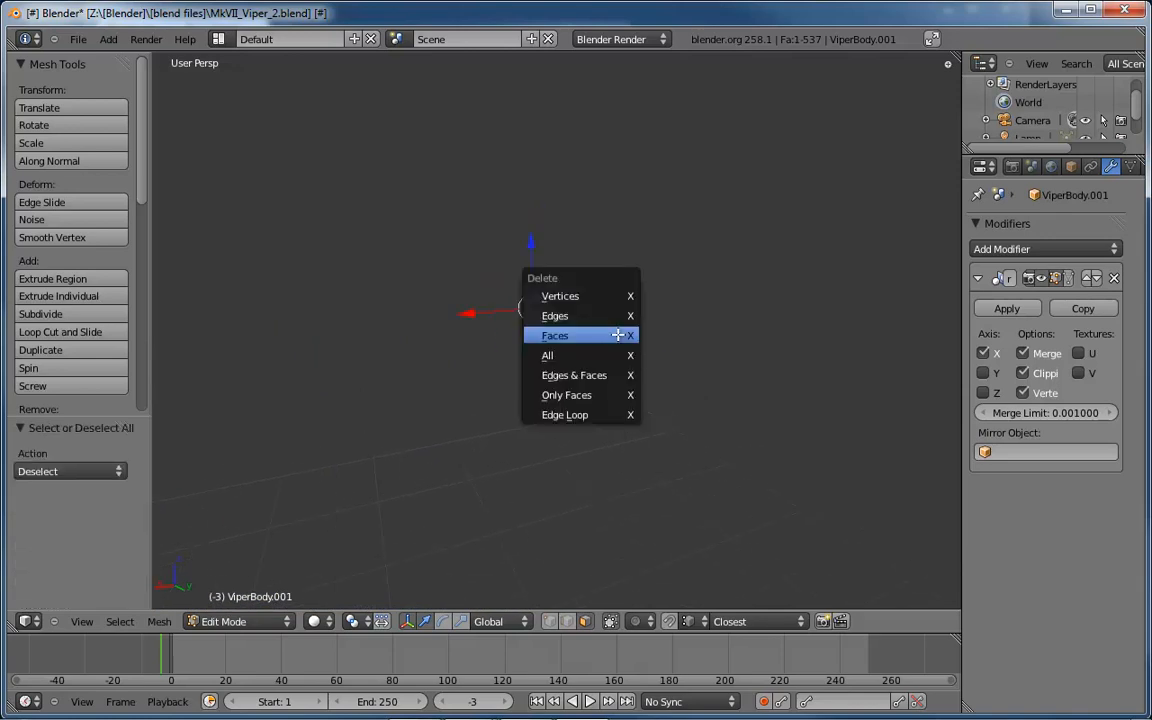
click(619, 334)
Select the small cube's four remaining faces and move them about 4.57 along X to the ship's mirror plane.
middle_drag(619, 334, 665, 373)
key(a)
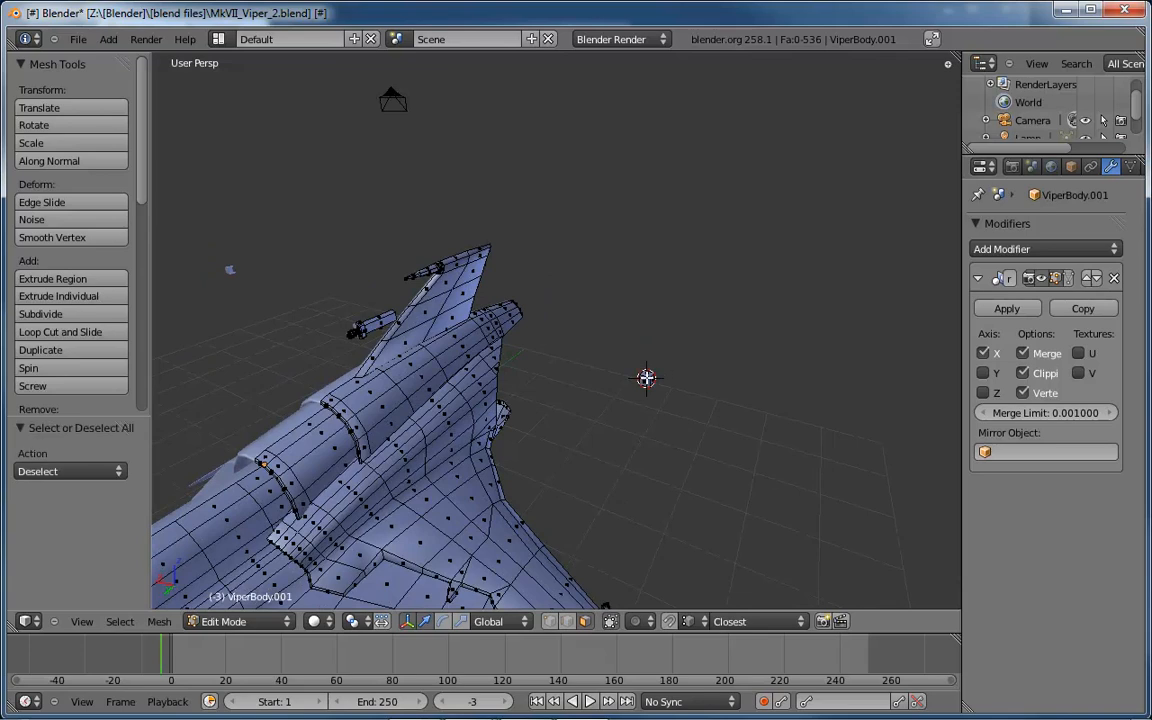
scroll(670, 366, up, 4)
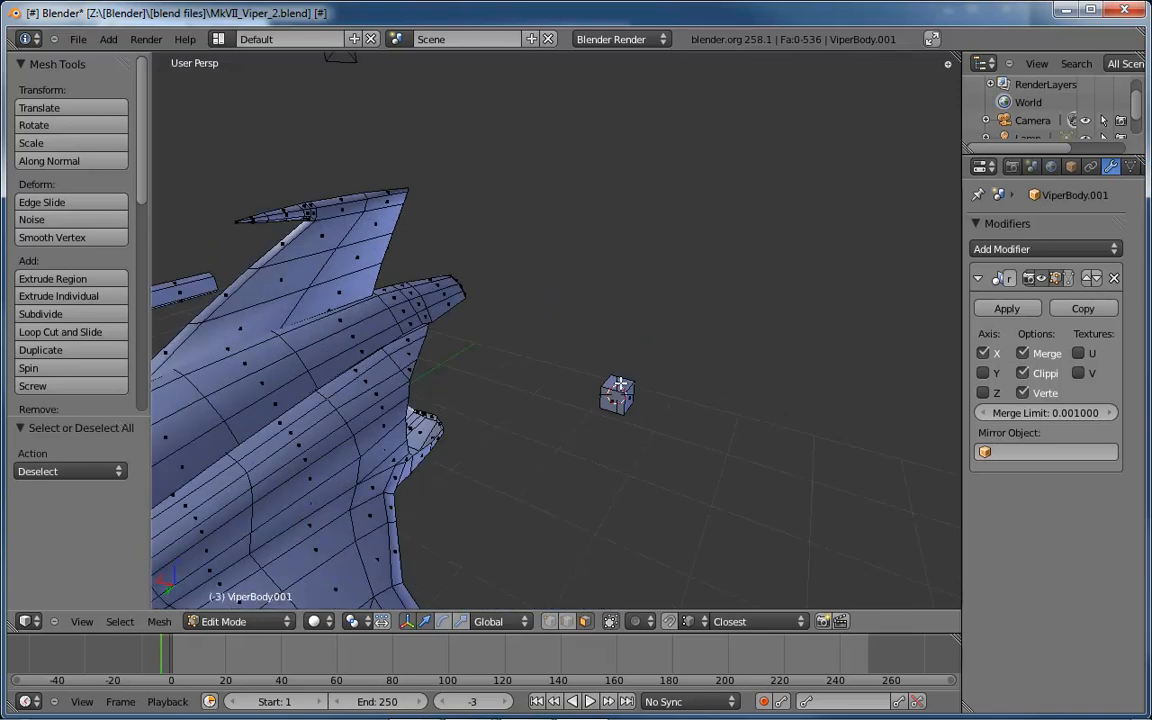
right_click(620, 383)
scroll(701, 400, down, 5)
key(ctrl+KP_Add)
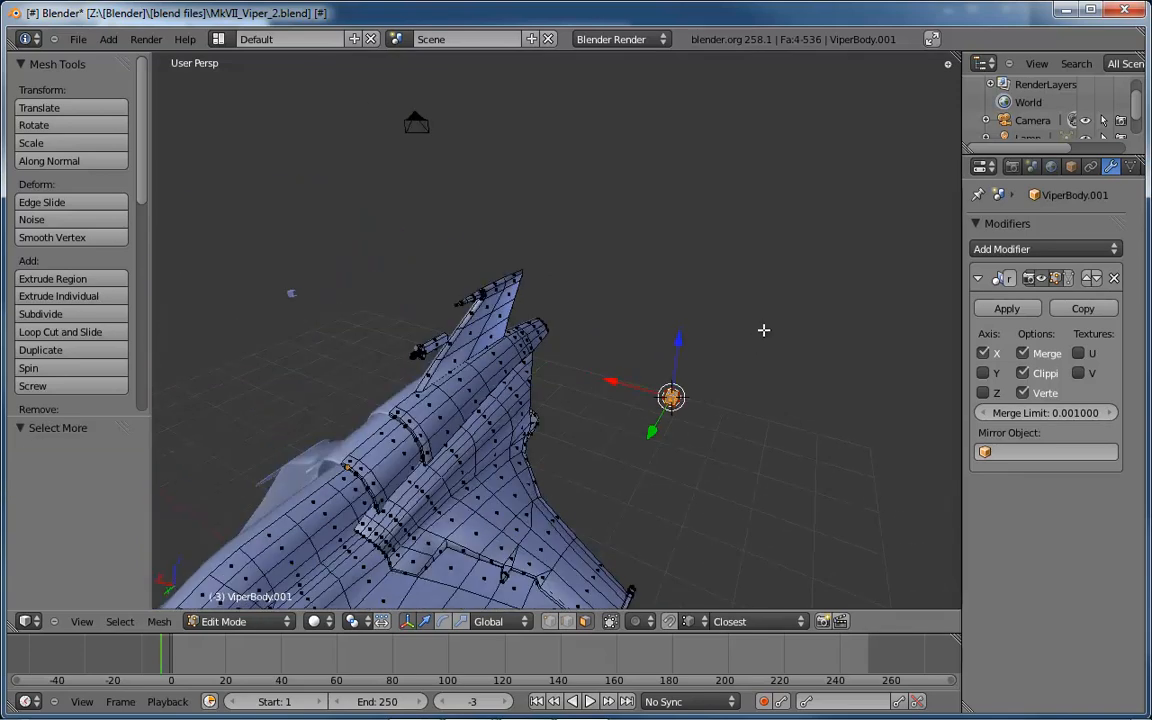
drag(616, 381, 378, 351)
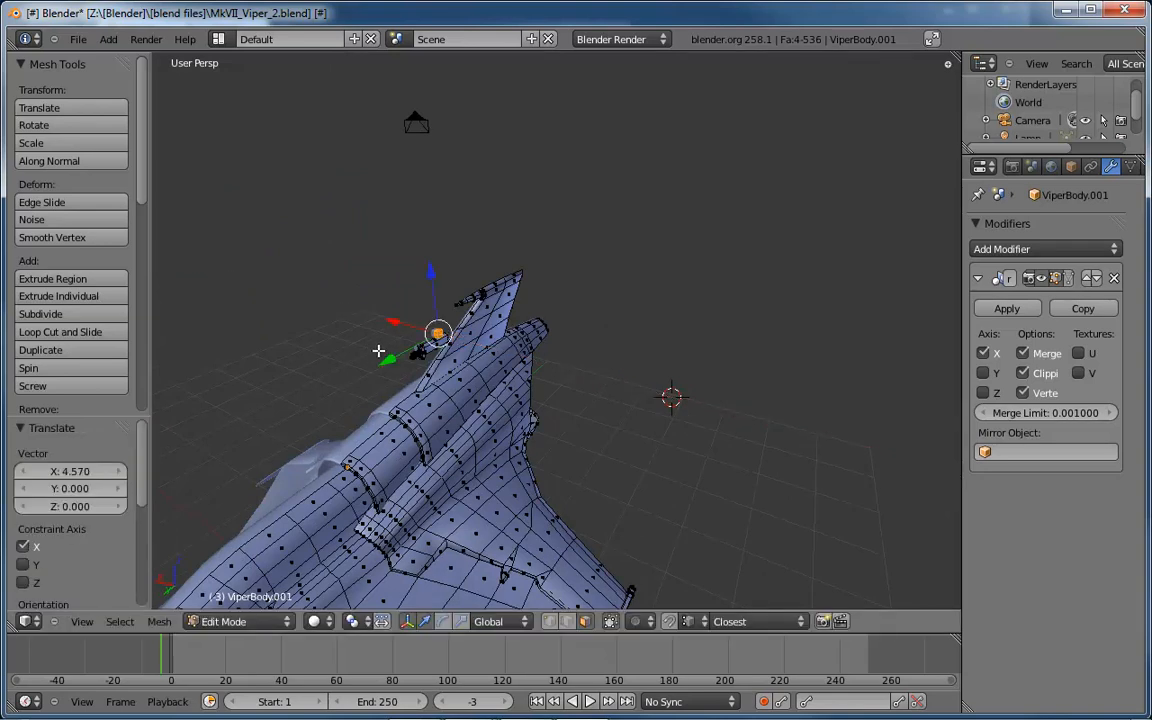
Move the small cube about 0.625 along Y to sit above the tail gun's muzzle.
key(KP_Decimal)
scroll(500, 440, down, 9)
middle_drag(504, 457, 448, 418)
drag(427, 419, 200, 420)
middle_drag(200, 420, 506, 404)
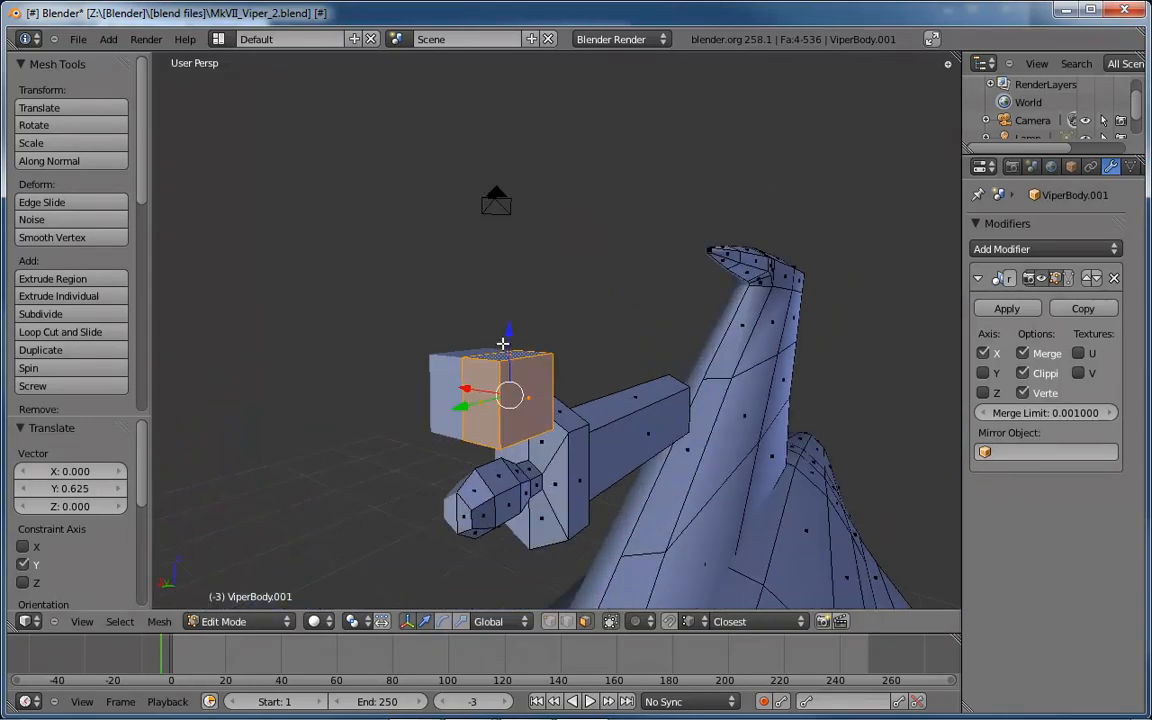
Lower the small cube about 0.051 along Z and scale it to about 0.338.
drag(506, 343, 508, 362)
key(s)
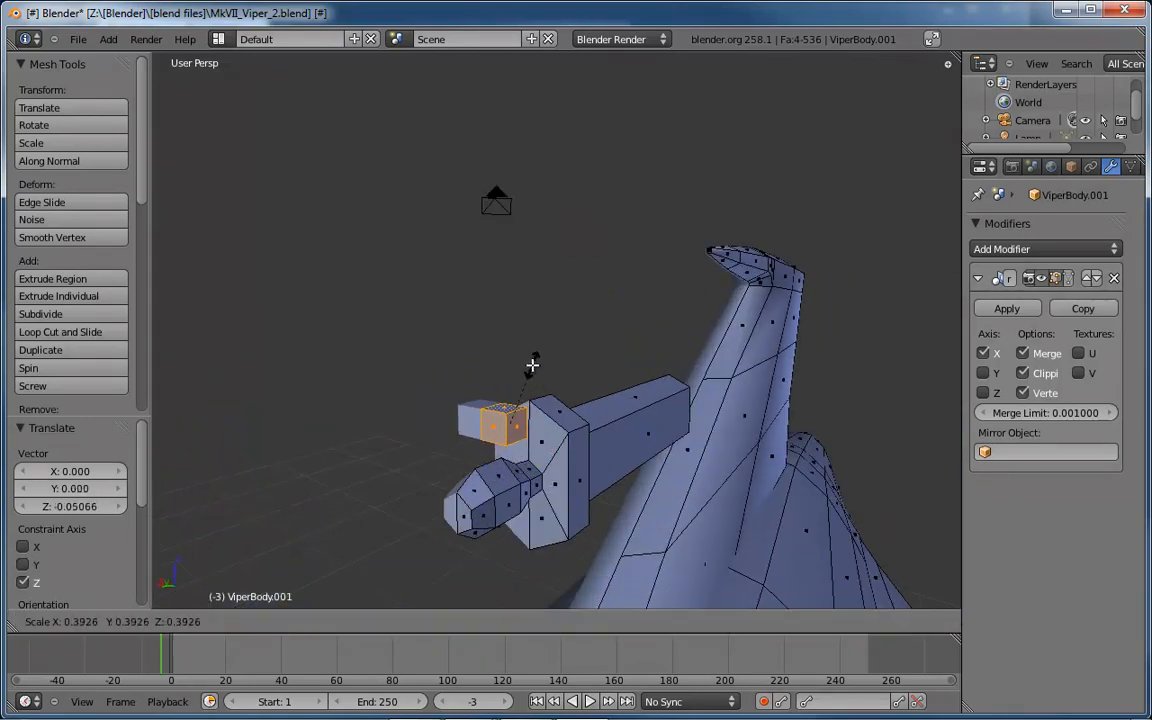
click(475, 334)
Switch to edge selection and select the cube's vertical front edge at the mirror plane.
middle_drag(567, 434, 530, 409)
scroll(530, 408, up, 4)
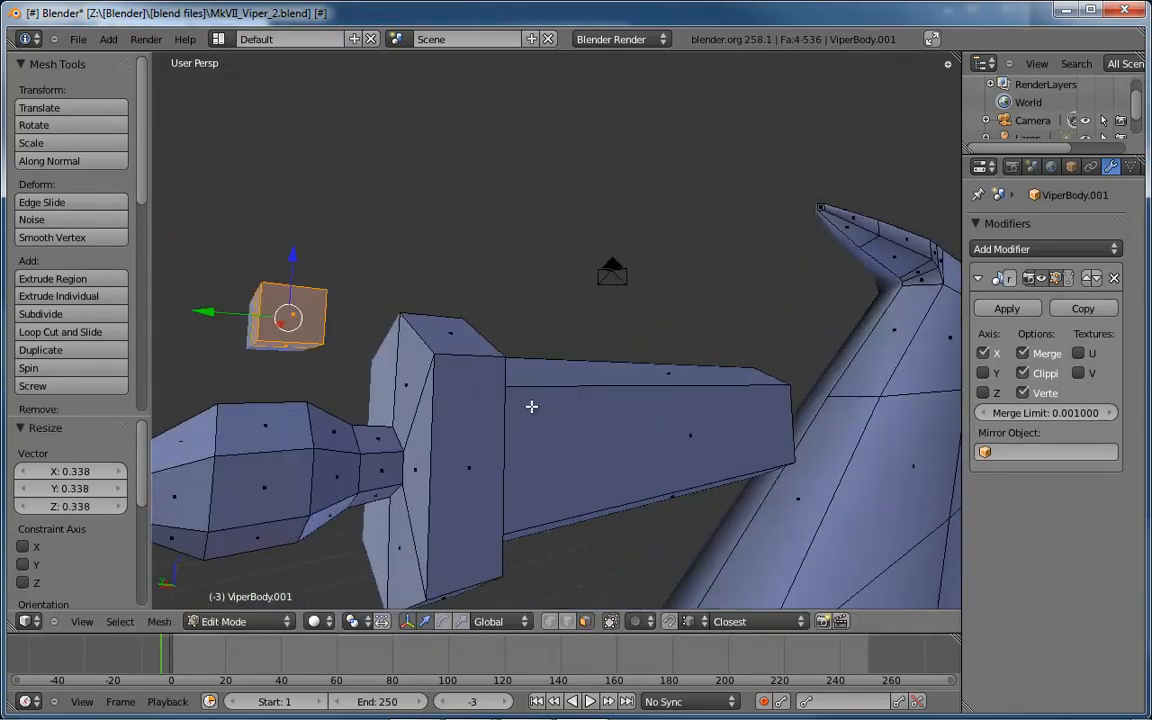
scroll(530, 407, down, 1)
middle_drag(432, 380, 514, 415)
key(ctrl+Tab)
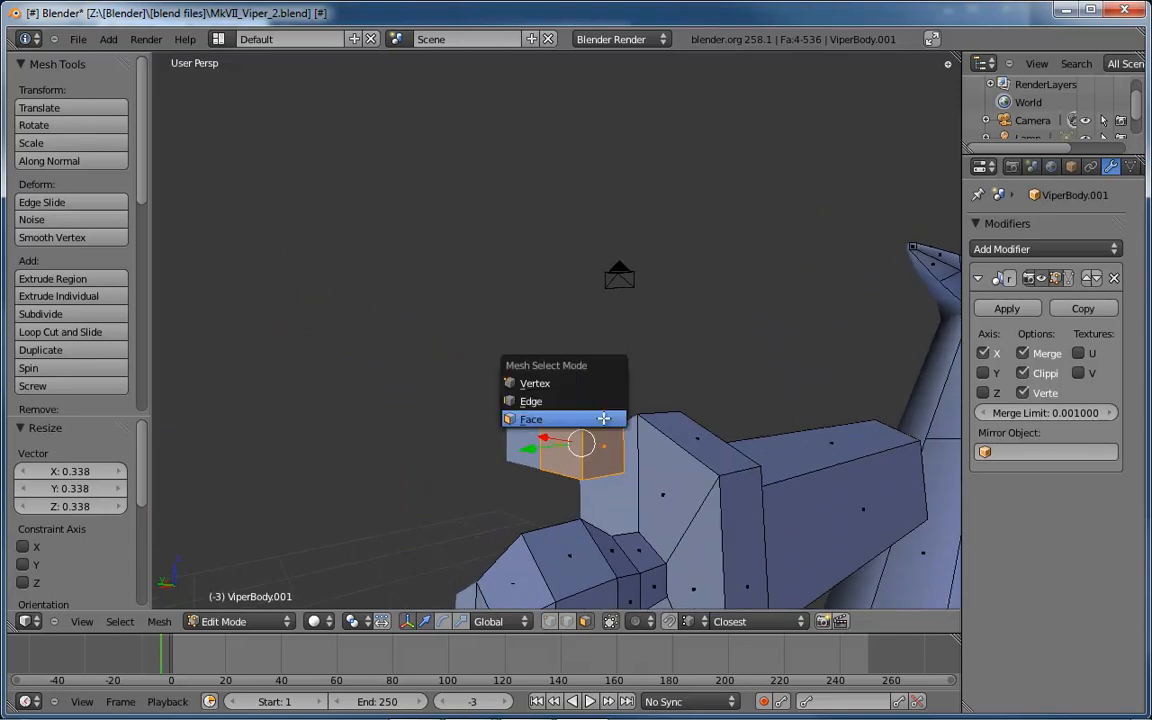
click(602, 402)
right_click(604, 417)
middle_drag(622, 434, 690, 485)
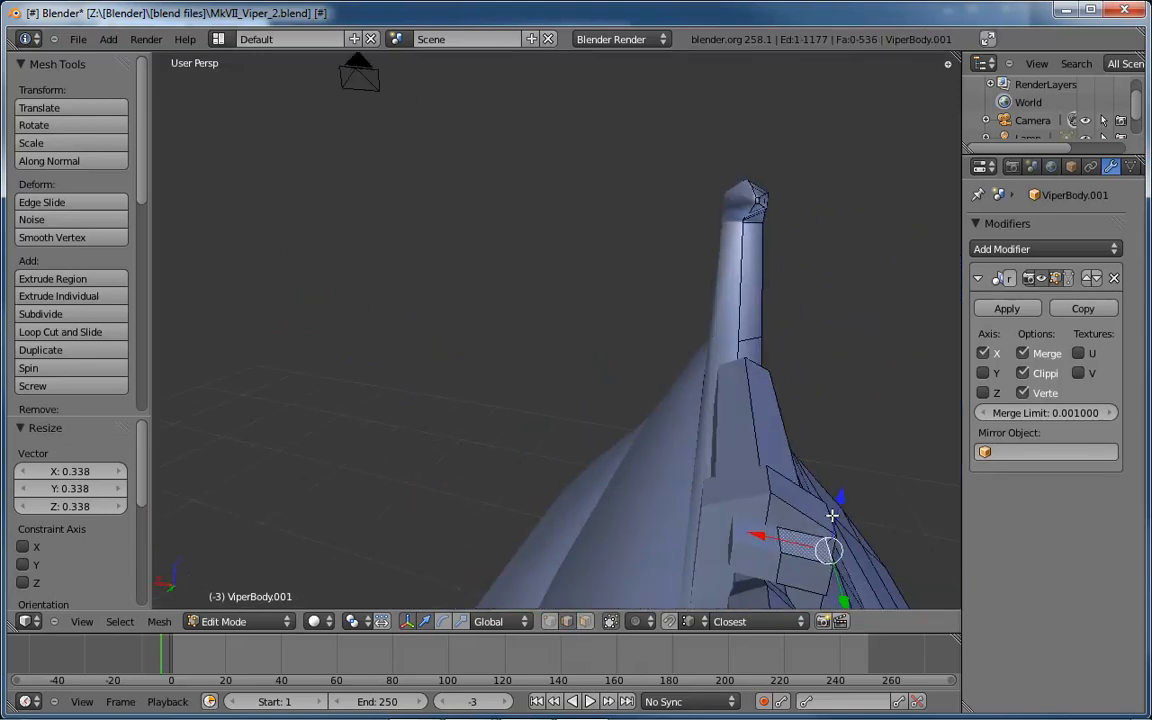
middle_drag(832, 515, 687, 427)
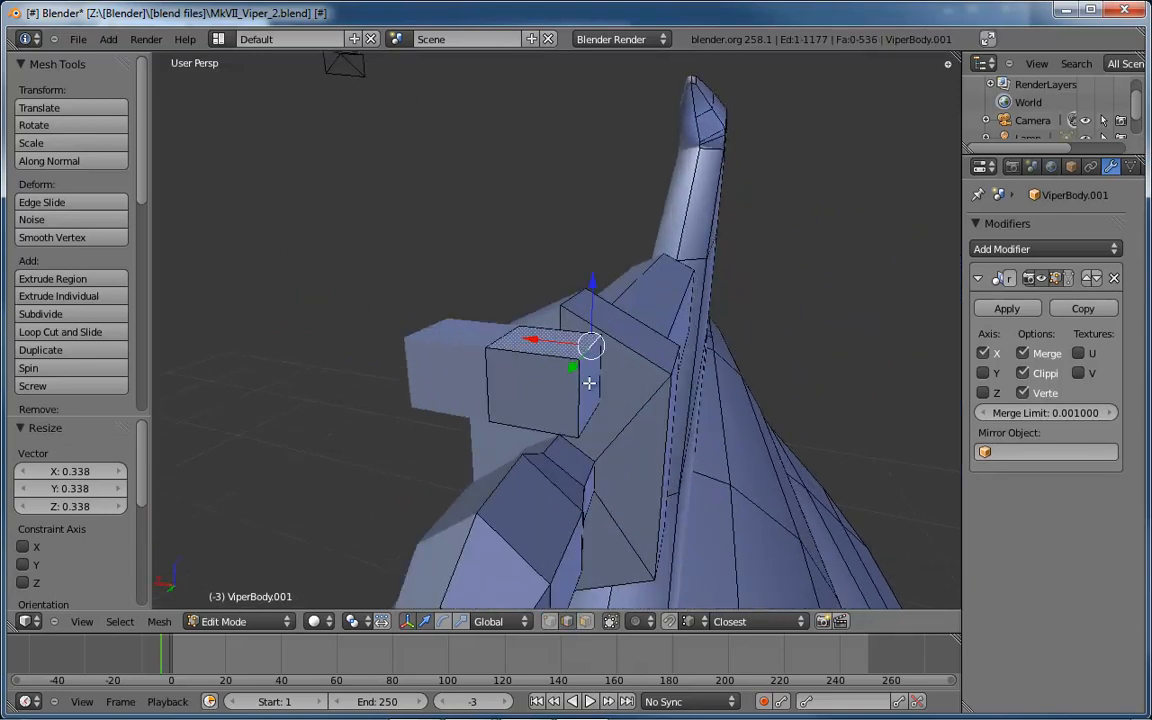
right_click(485, 392)
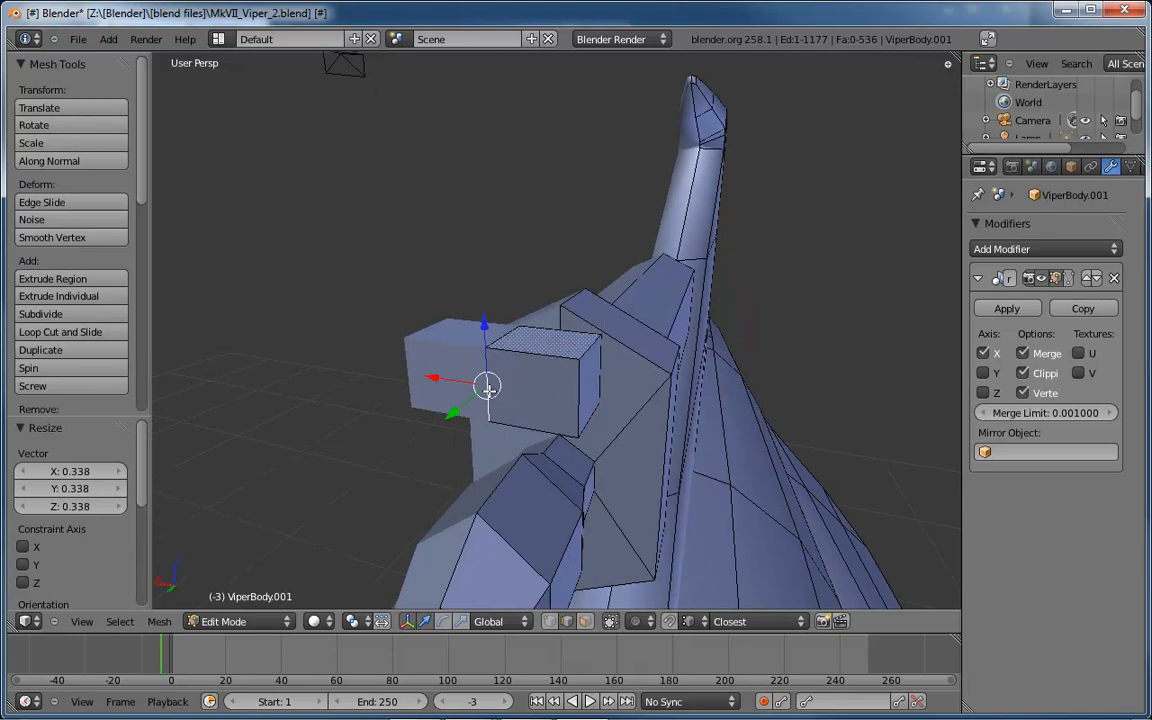
Select the top edge at the muzzle's front and lower it about 0.0082 along Z.
middle_drag(488, 388, 708, 325)
middle_drag(710, 307, 589, 277)
right_click(586, 255)
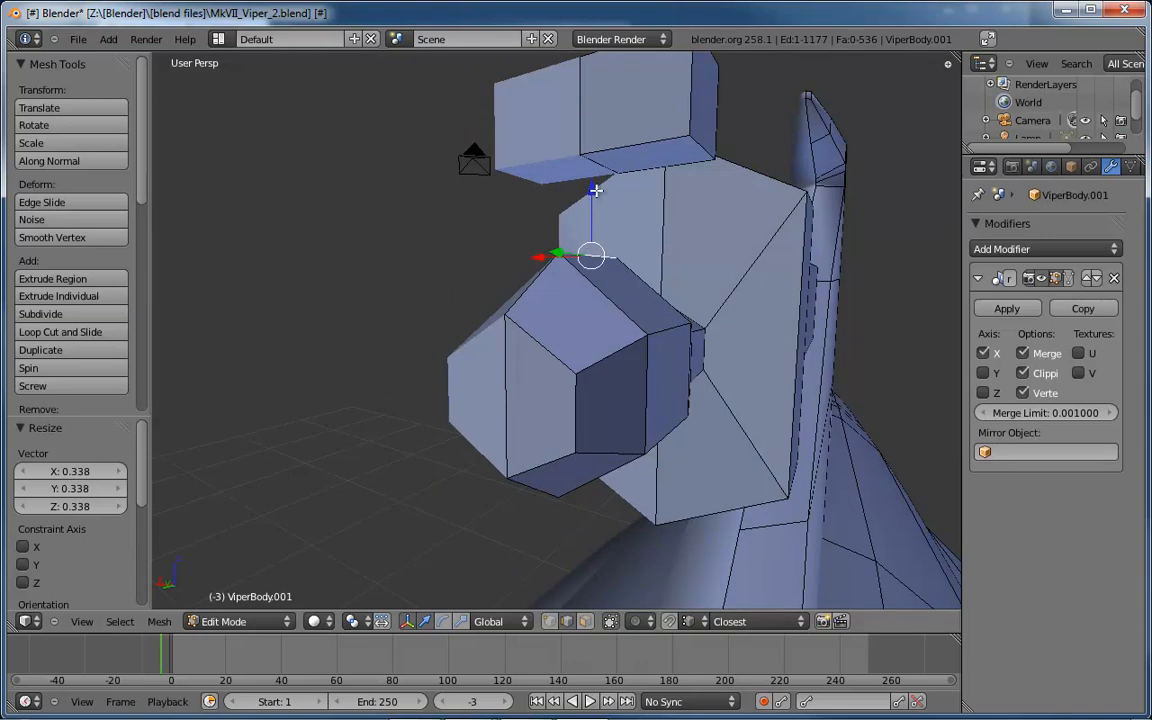
key(g)
key(z)
click(629, 415)
middle_drag(629, 415, 532, 461)
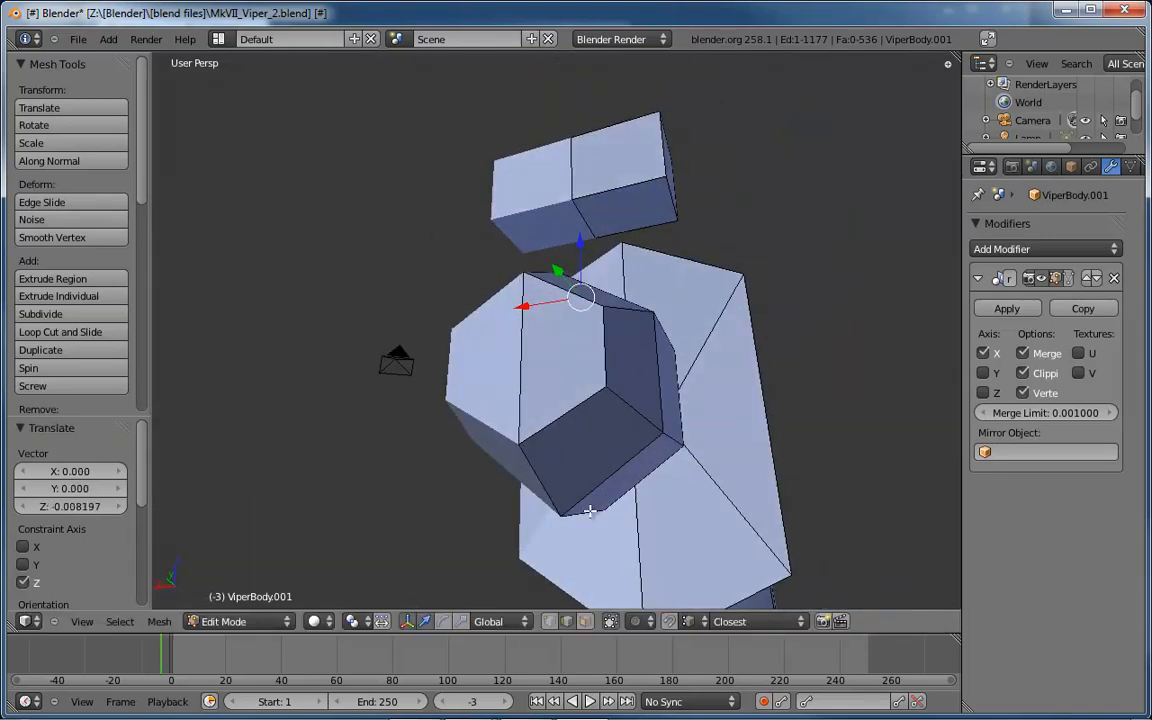
Select the matching bottom edge of the muzzle and raise it about 0.0067 along Z.
right_click(545, 470)
key(g)
key(z)
click(587, 434)
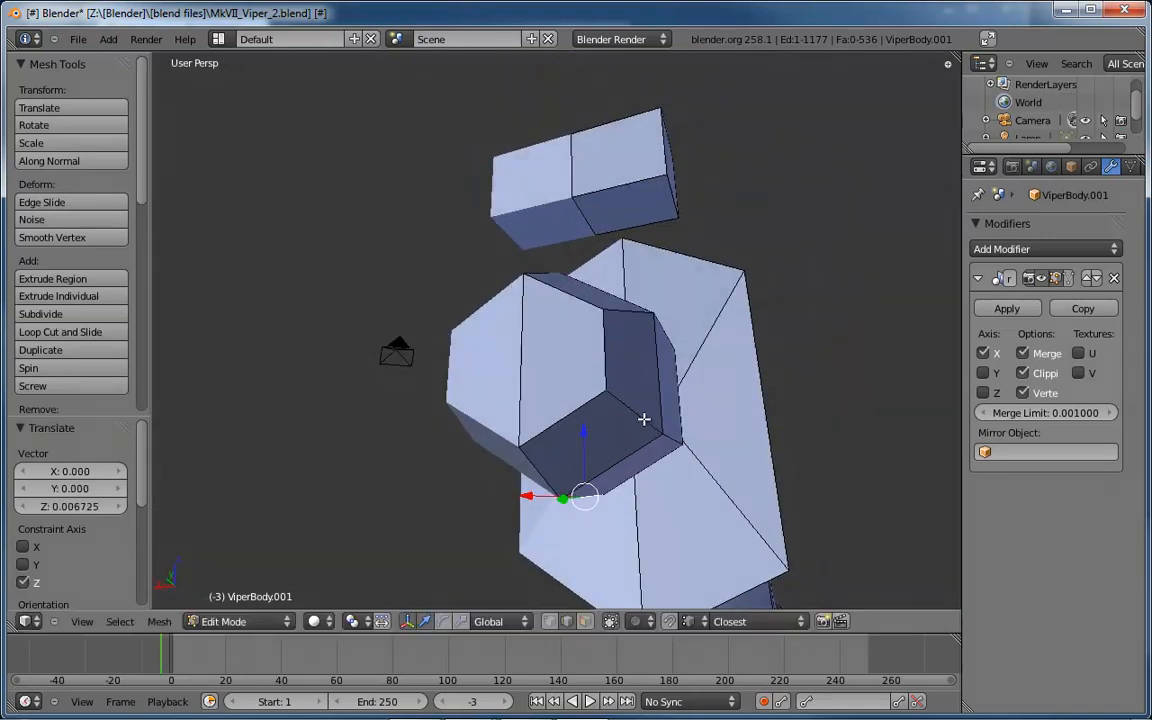
Switch to vertex selection and move the cube's lower front vertex at the mirror plane about 0.086 along Y.
middle_drag(643, 417, 565, 320)
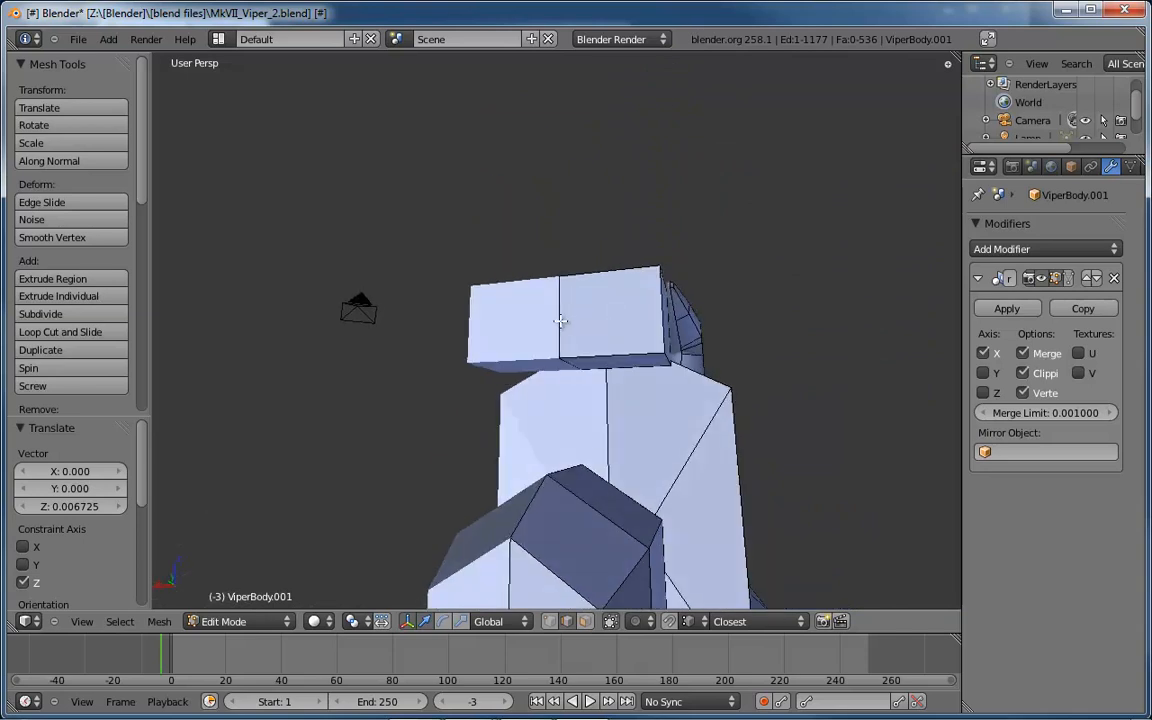
key(ctrl+Tab)
click(500, 339)
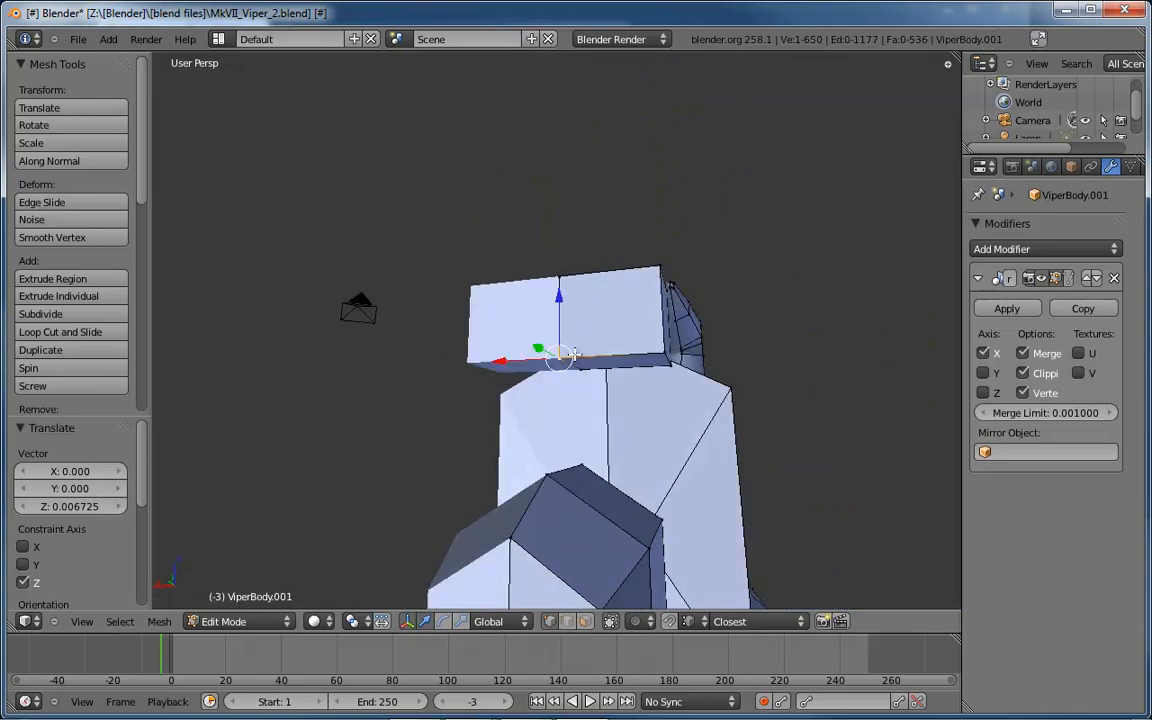
middle_drag(505, 332, 527, 348)
key(g)
key(y)
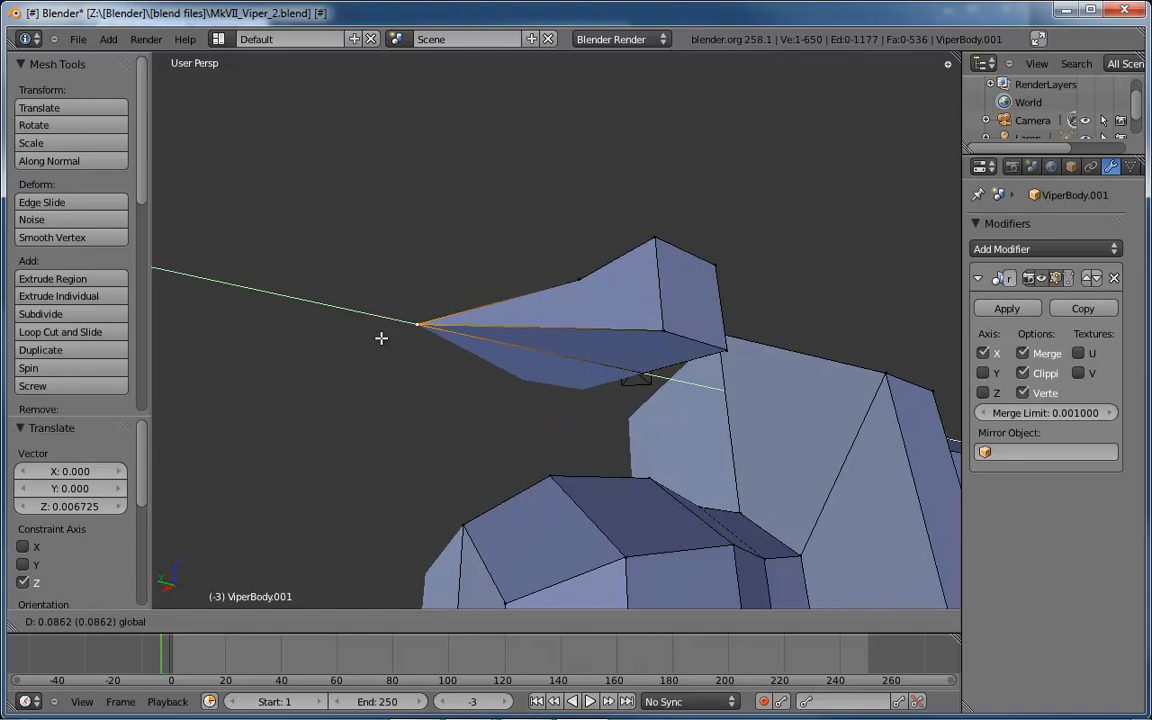
click(381, 337)
Select the cube's two upper outer vertices and move them inward along X to slope its side.
middle_drag(381, 337, 564, 411)
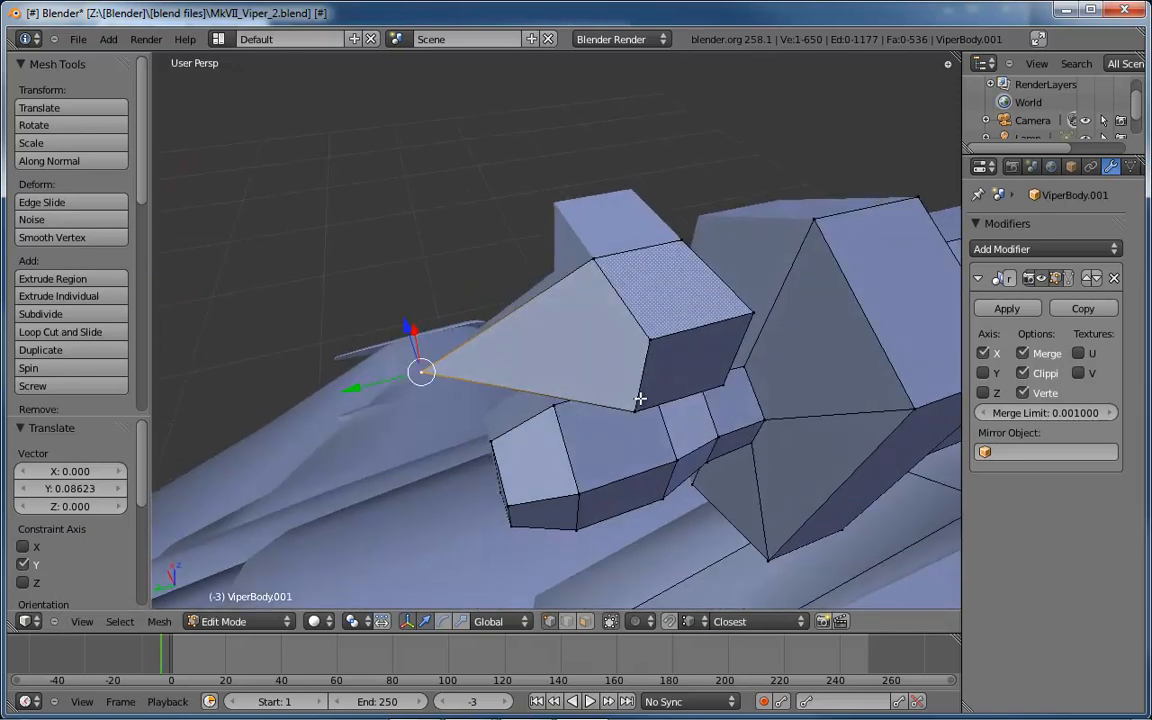
right_click(670, 339)
shift+right_click(750, 314)
middle_drag(734, 342, 806, 332)
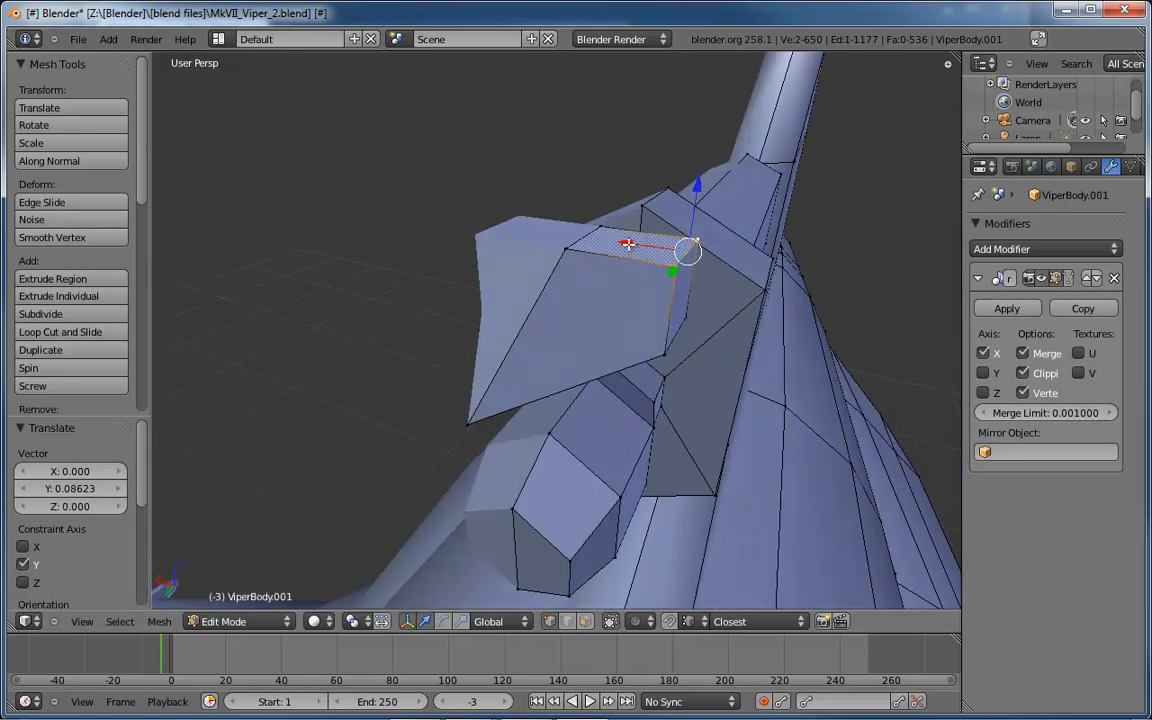
drag(629, 243, 555, 247)
middle_drag(616, 244, 545, 270)
key(a)
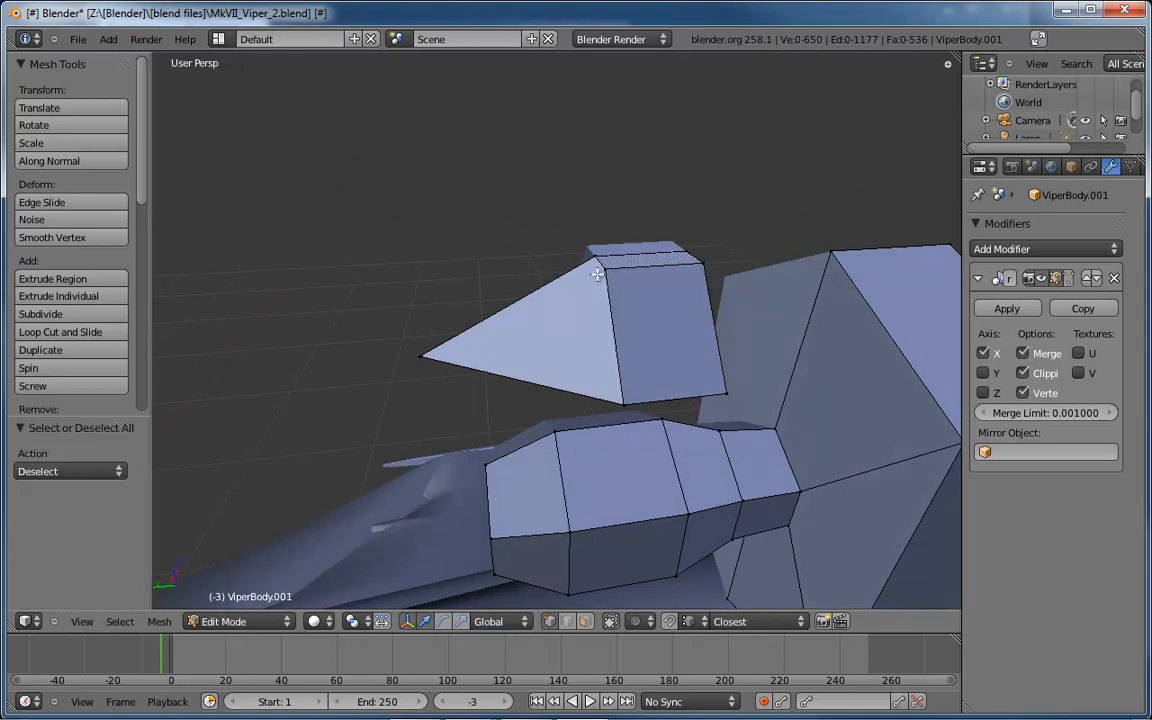
Lower the cube's upper outer front vertex about 0.014, and move the upper inner front vertex forward along Y and down about 0.0093.
right_click(620, 274)
mouse_move(615, 250)
mouse_down()
mouse_move(609, 231)
mouse_move(617, 240)
mouse_up()
right_click(588, 259)
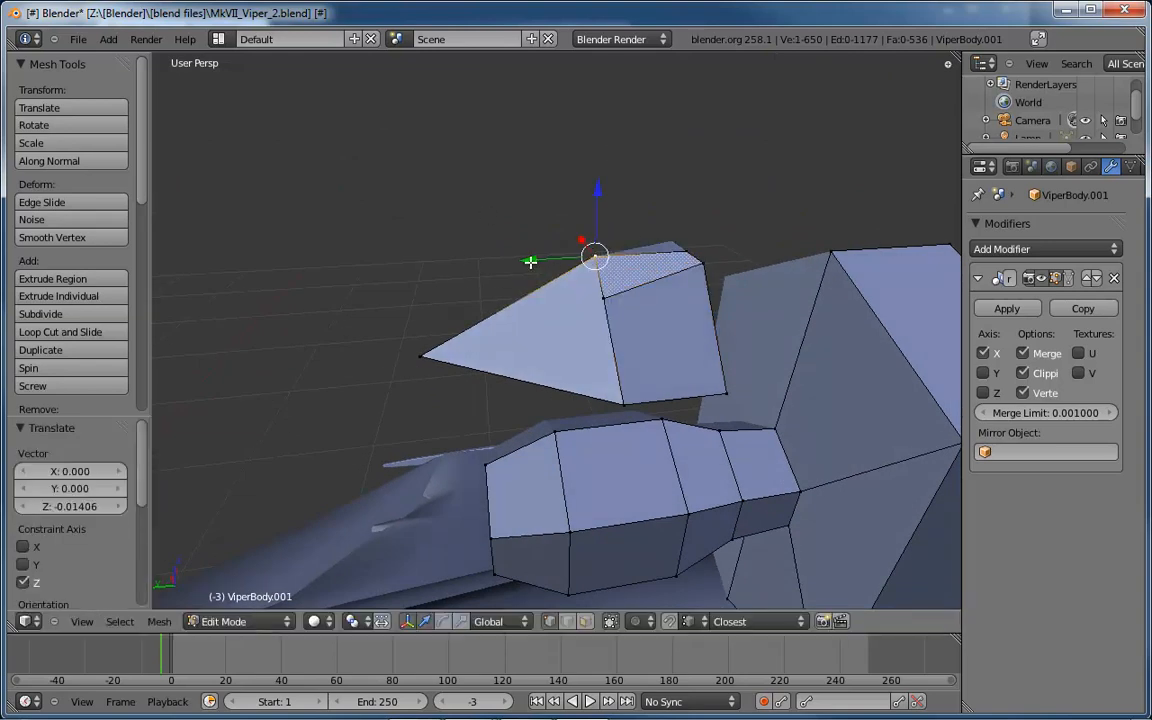
drag(530, 262, 494, 264)
drag(560, 198, 562, 219)
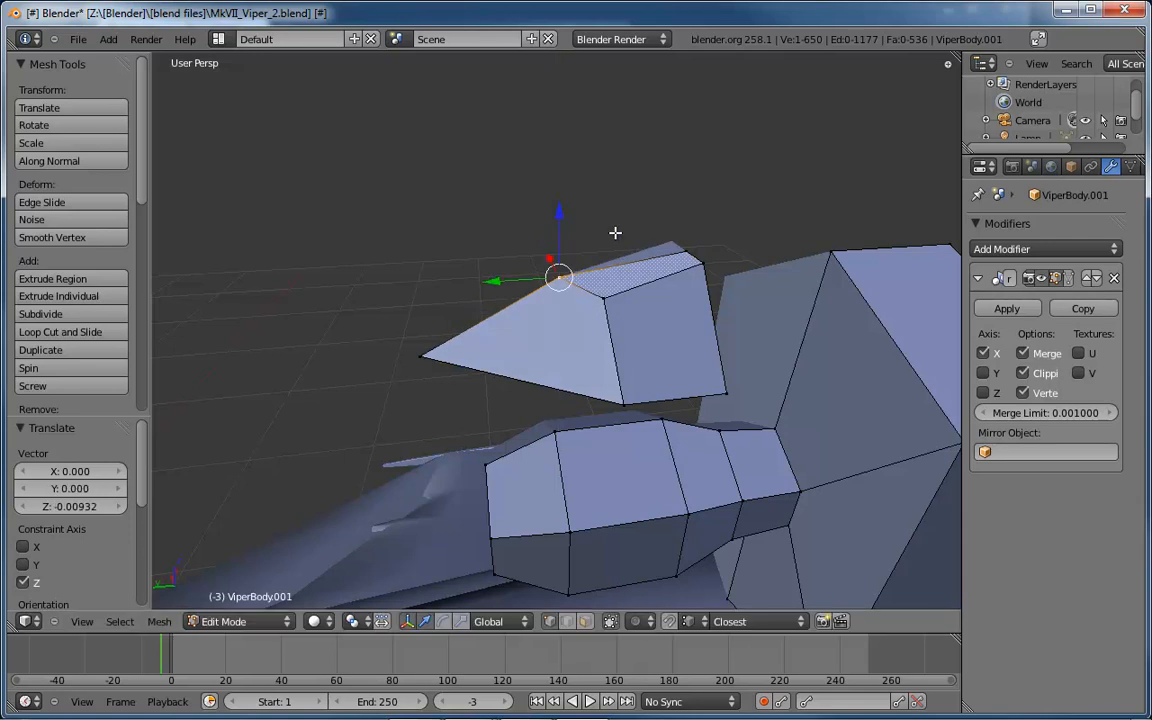
Lower the cube's upper outer rear vertex along Z, fine-tuning it back up by about 0.0044.
right_click(704, 265)
drag(713, 213, 715, 241)
middle_drag(703, 342, 625, 231)
drag(625, 231, 620, 223)
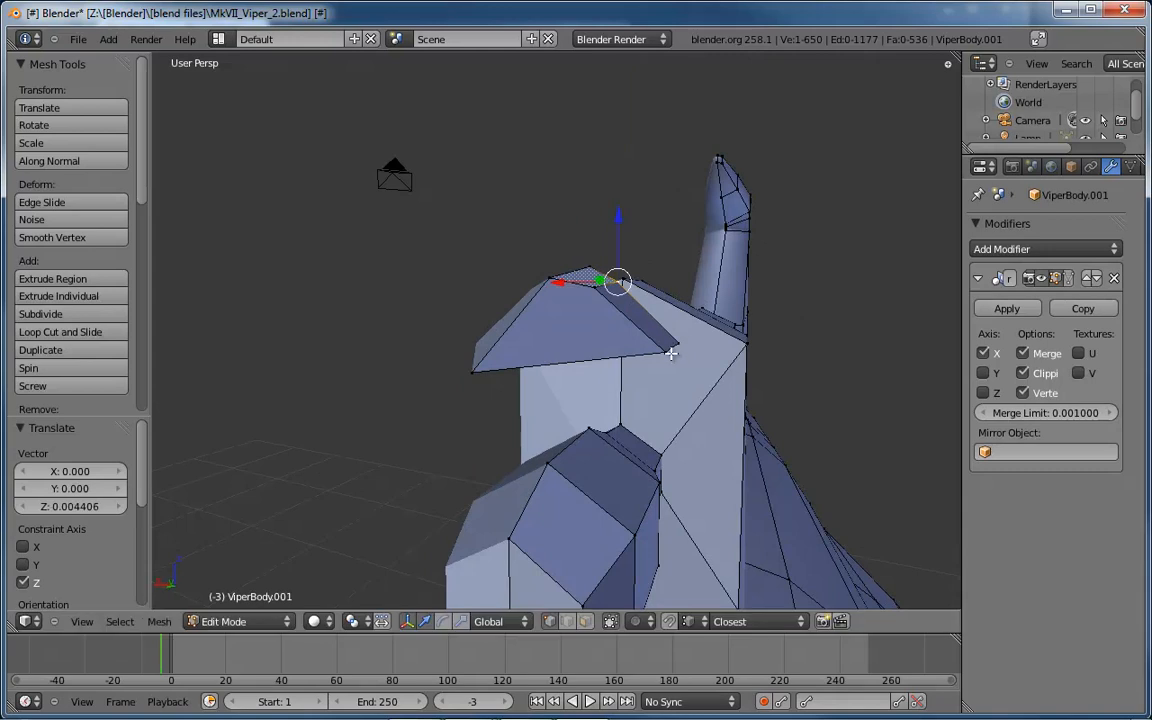
Move the cube's lower outer front vertex about 0.0094 and its lower outer rear vertex about 0.0092 along X.
right_click(671, 353)
drag(640, 346, 600, 340)
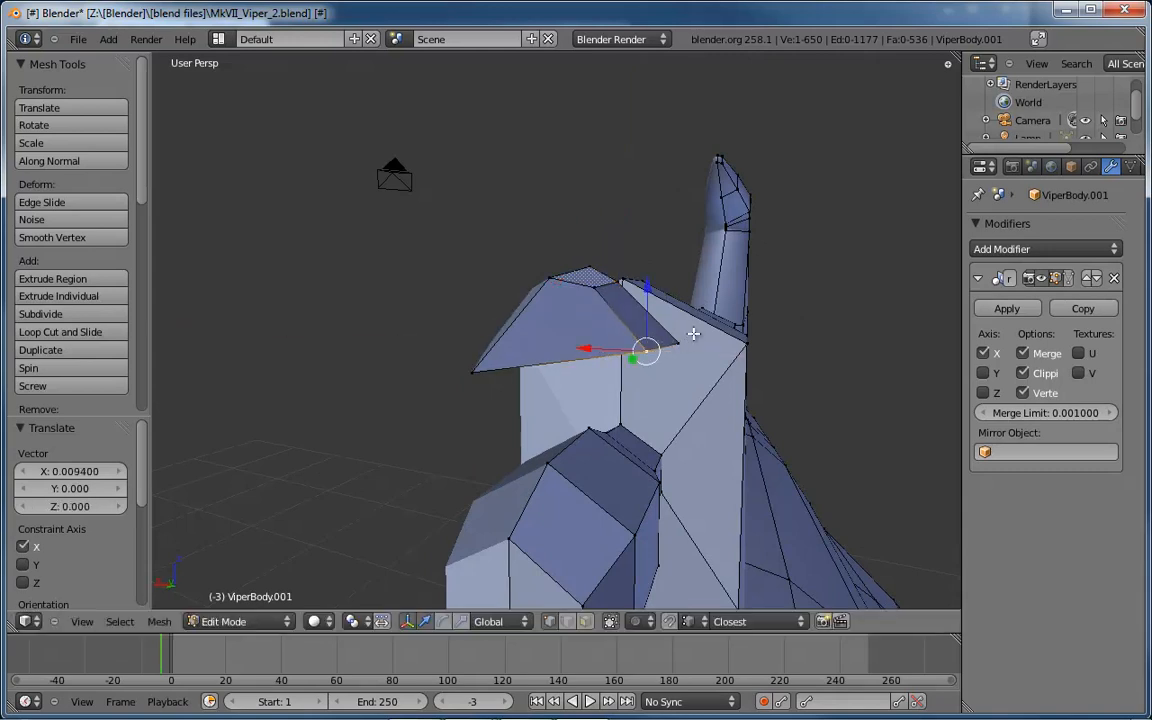
middle_drag(693, 333, 681, 432)
right_click(691, 292)
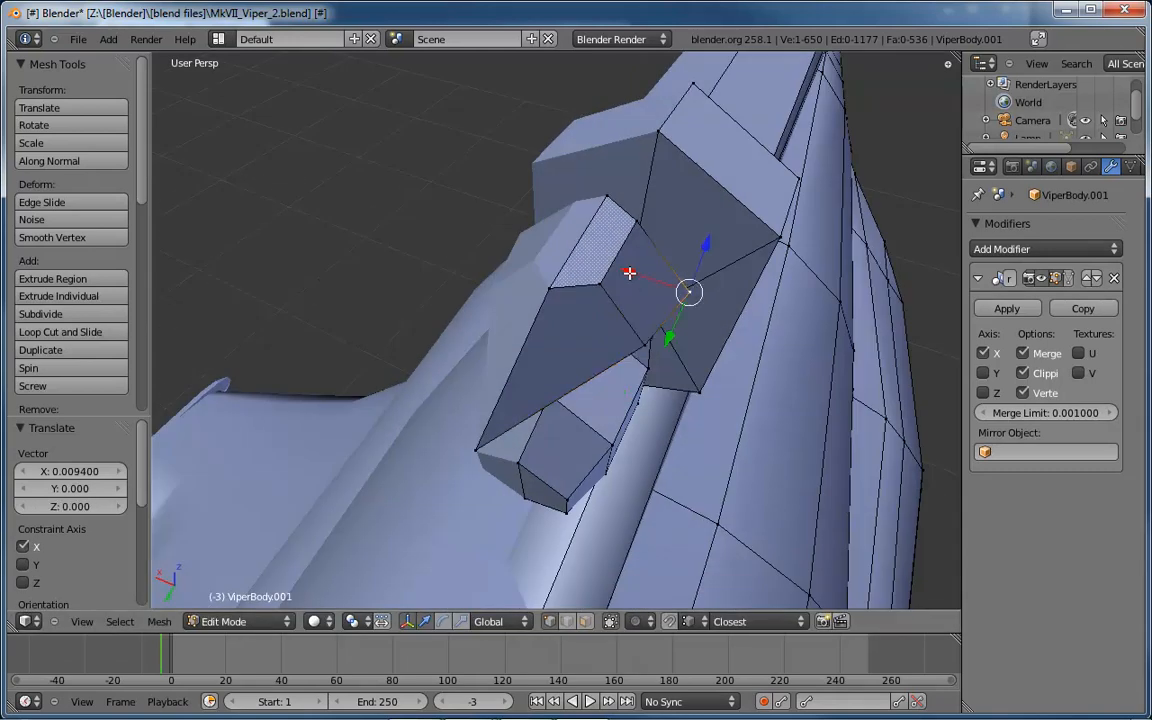
drag(629, 273, 610, 268)
Move the cube's lower outer front vertex about 0.052 along Y and about 0.019 along X.
middle_drag(565, 366, 710, 370)
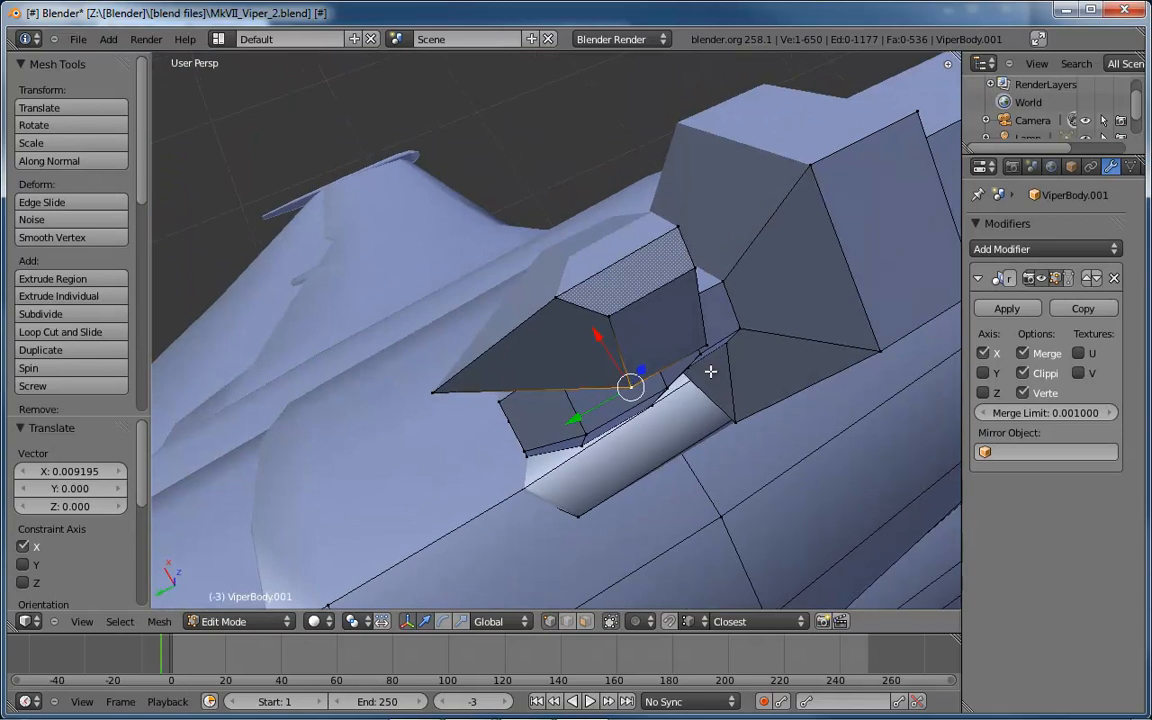
drag(576, 408, 483, 452)
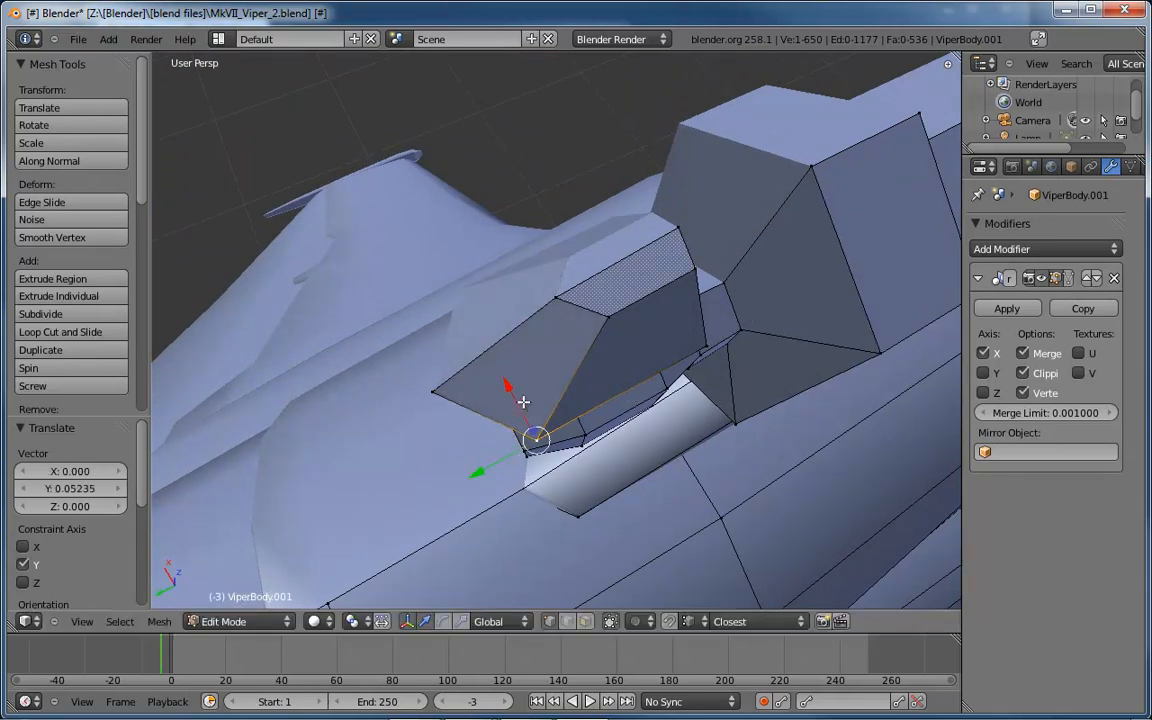
drag(523, 401, 479, 355)
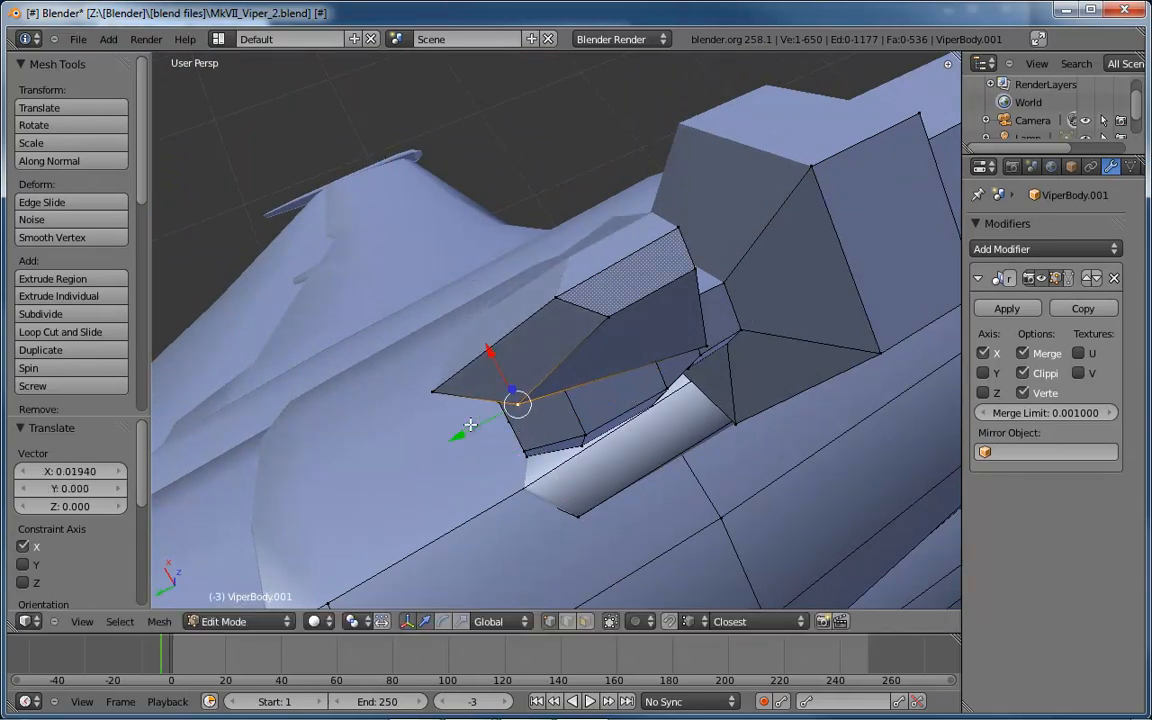
Move the cube's lower outer front vertex back about 0.003 along Y.
drag(470, 425, 467, 436)
middle_drag(625, 380, 568, 333)
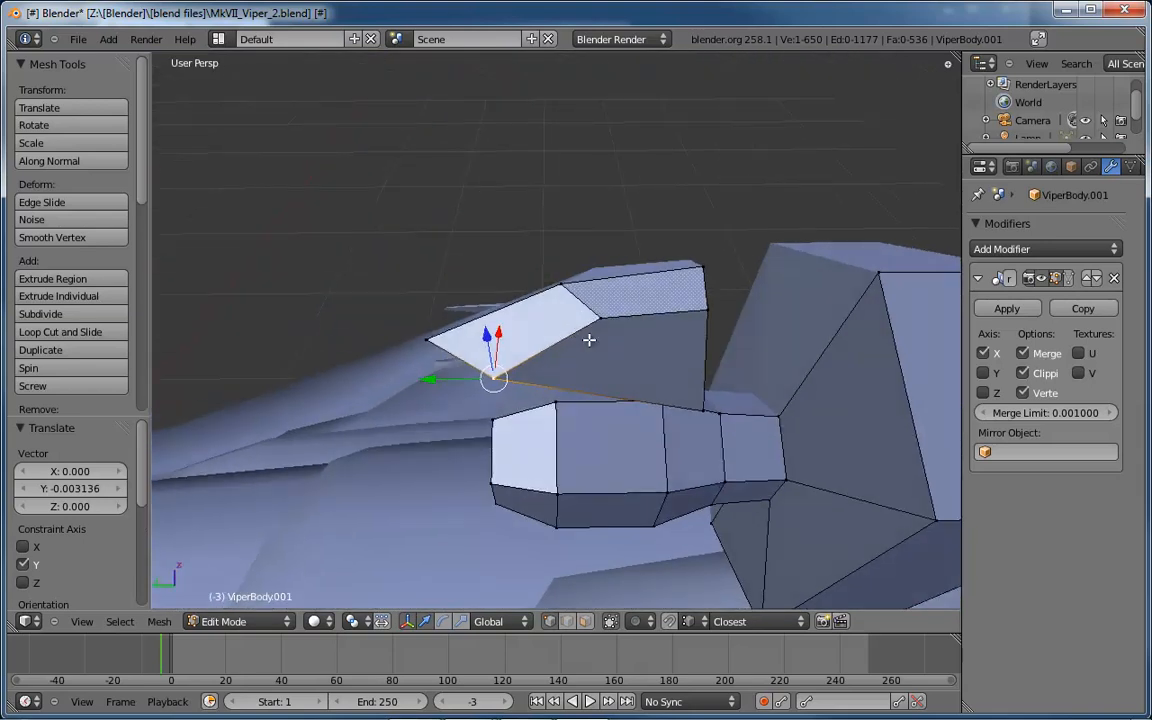
middle_drag(653, 337, 662, 269)
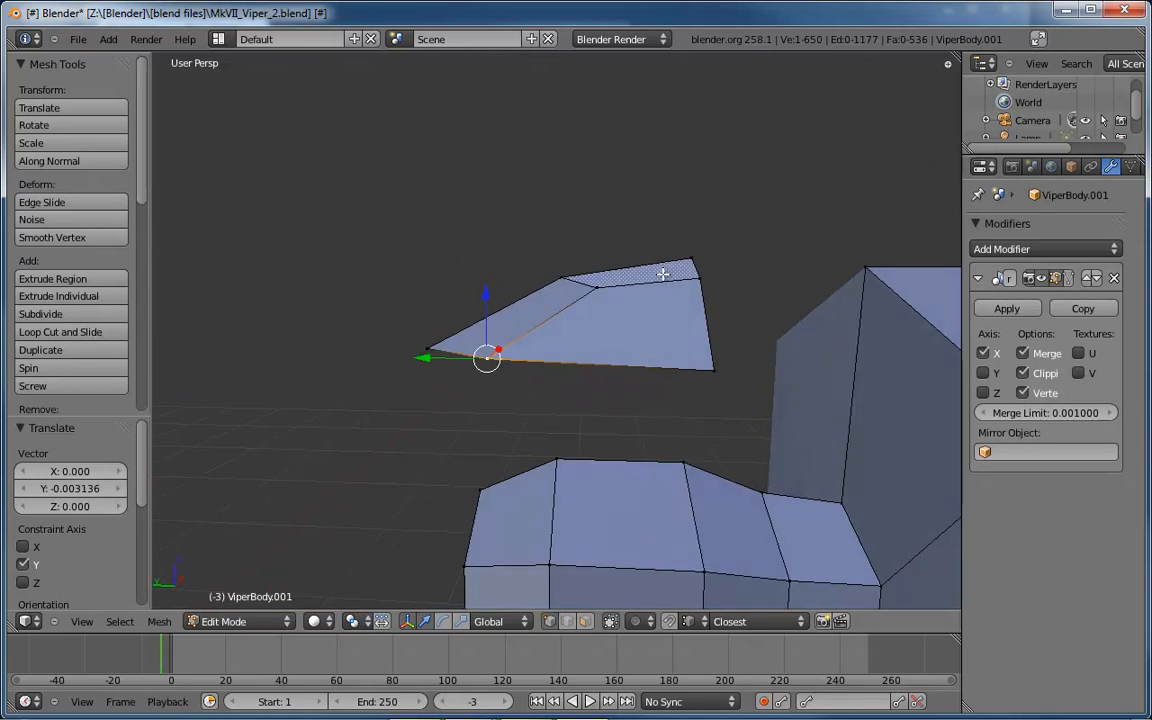
Select the whole fairing, lower it about 0.052 along Z and move it back about 0.092 along Y against the gun's block.
key(ctrl+KP_Add)
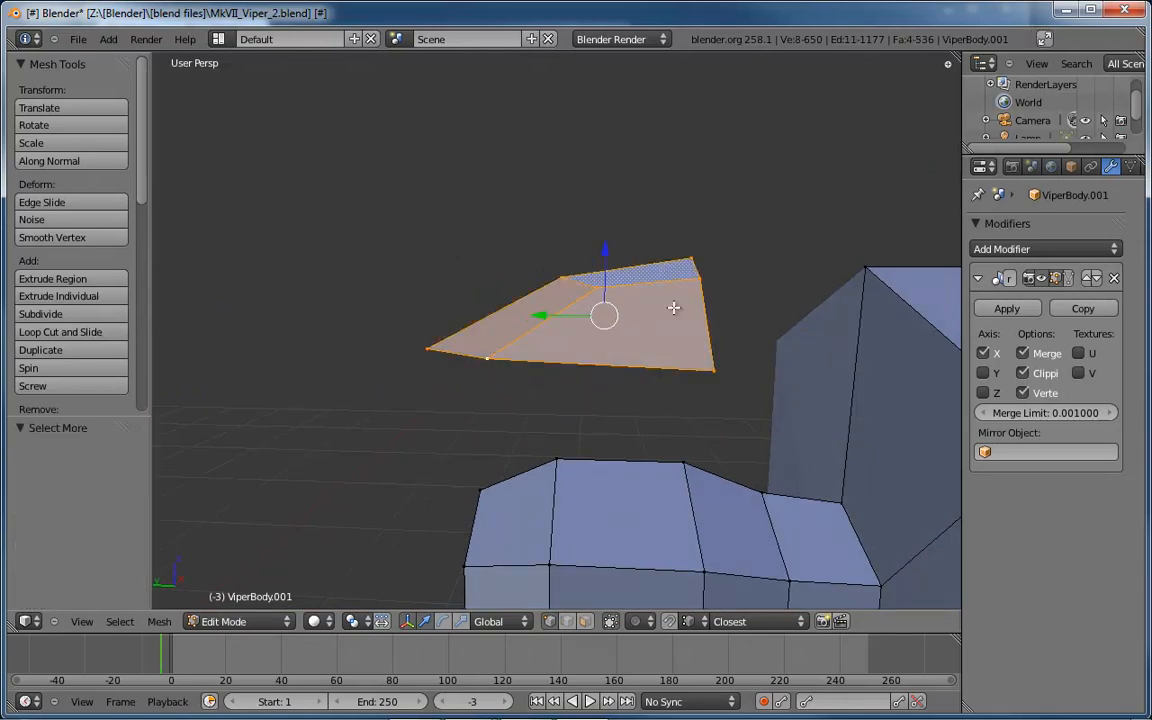
middle_drag(674, 308, 529, 317)
key(g)
key(z)
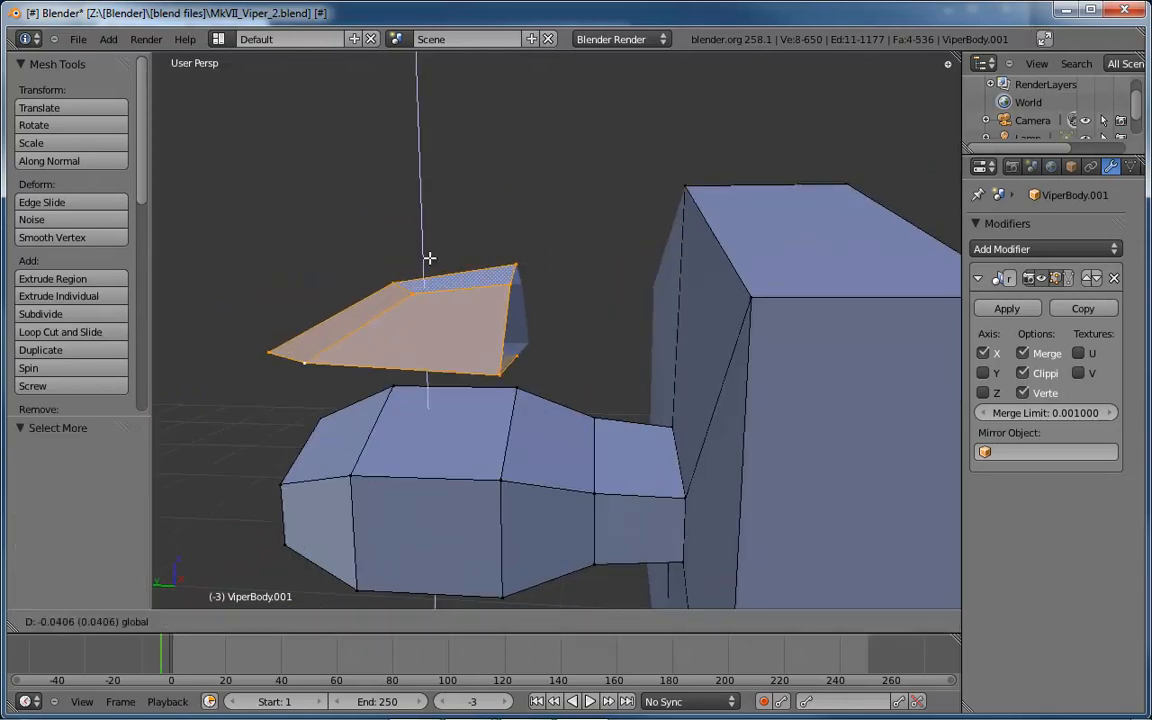
click(423, 318)
key(g)
key(y)
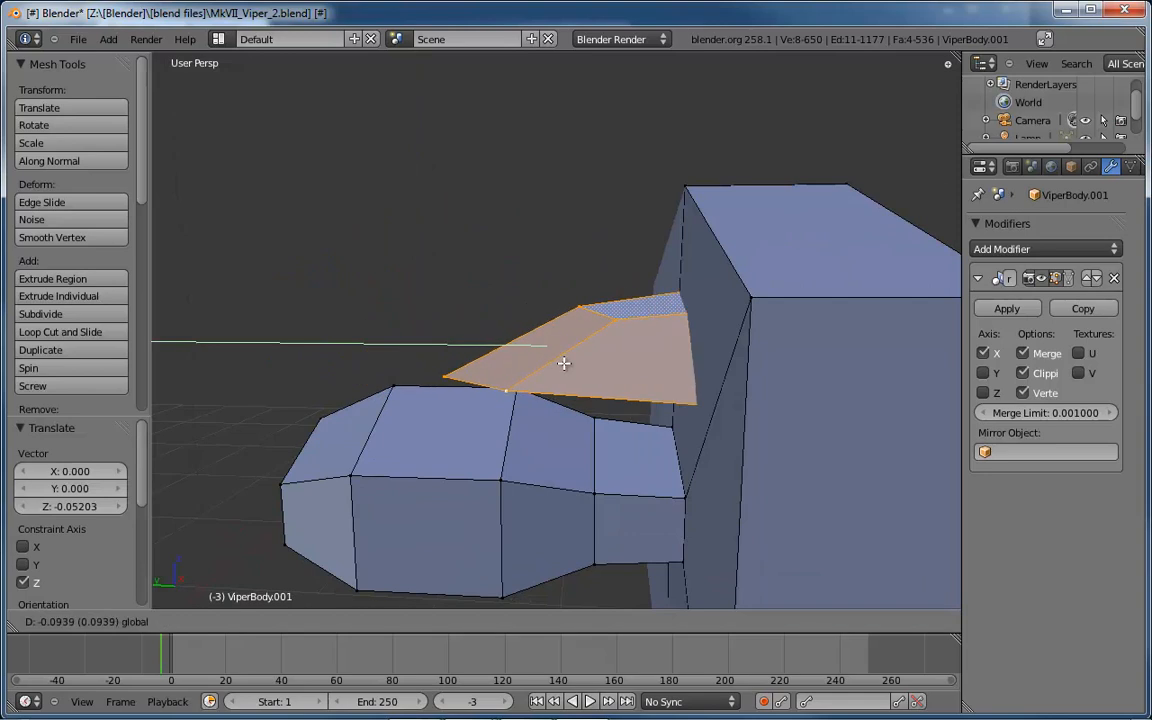
click(560, 362)
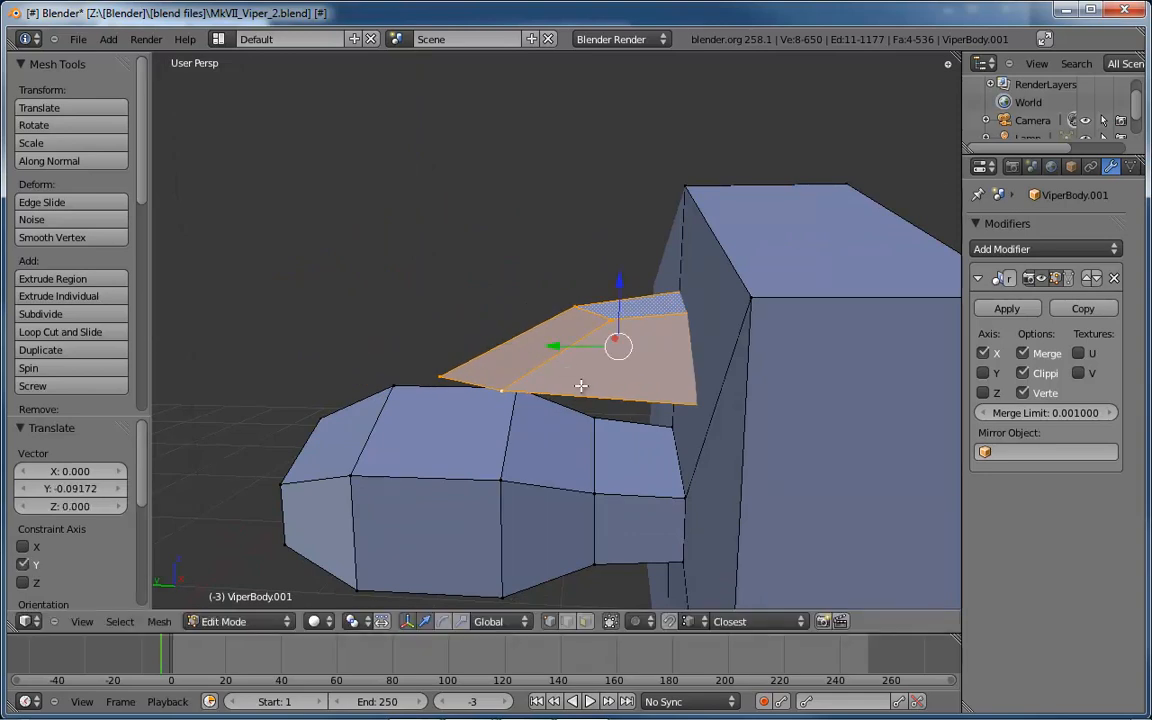
Raise the fairing about 0.022 along Z to align with the left-view reference.
key(ctrl+KP_3)
key(g)
key(z)
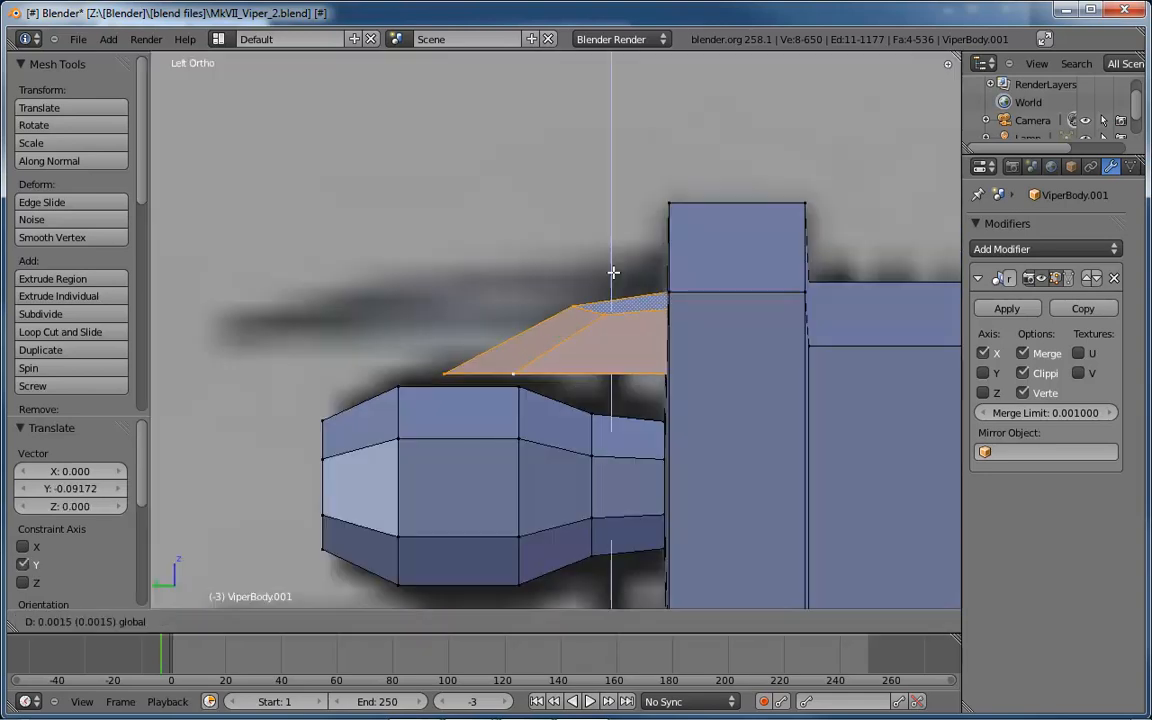
click(619, 234)
Select only the fairing's sloped front face and move it forward about 0.119 along Y to the tip in the reference.
key(ctrl+Tab)
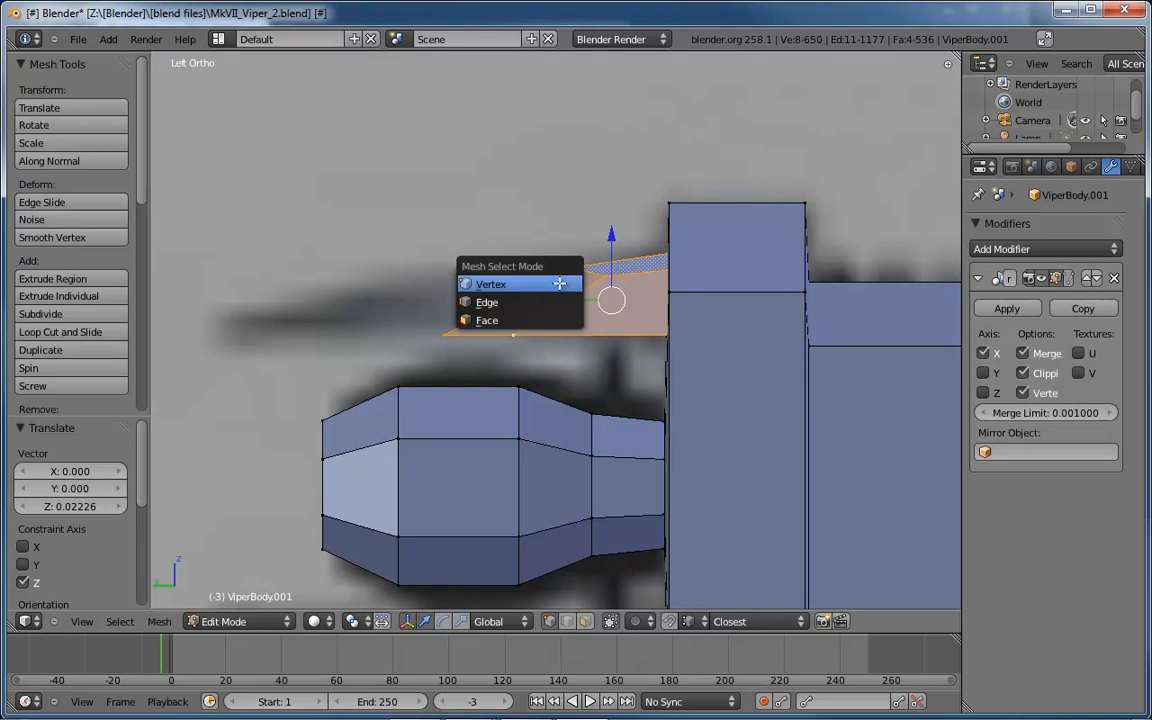
click(470, 293)
key(a)
right_click(537, 303)
key(g)
key(y)
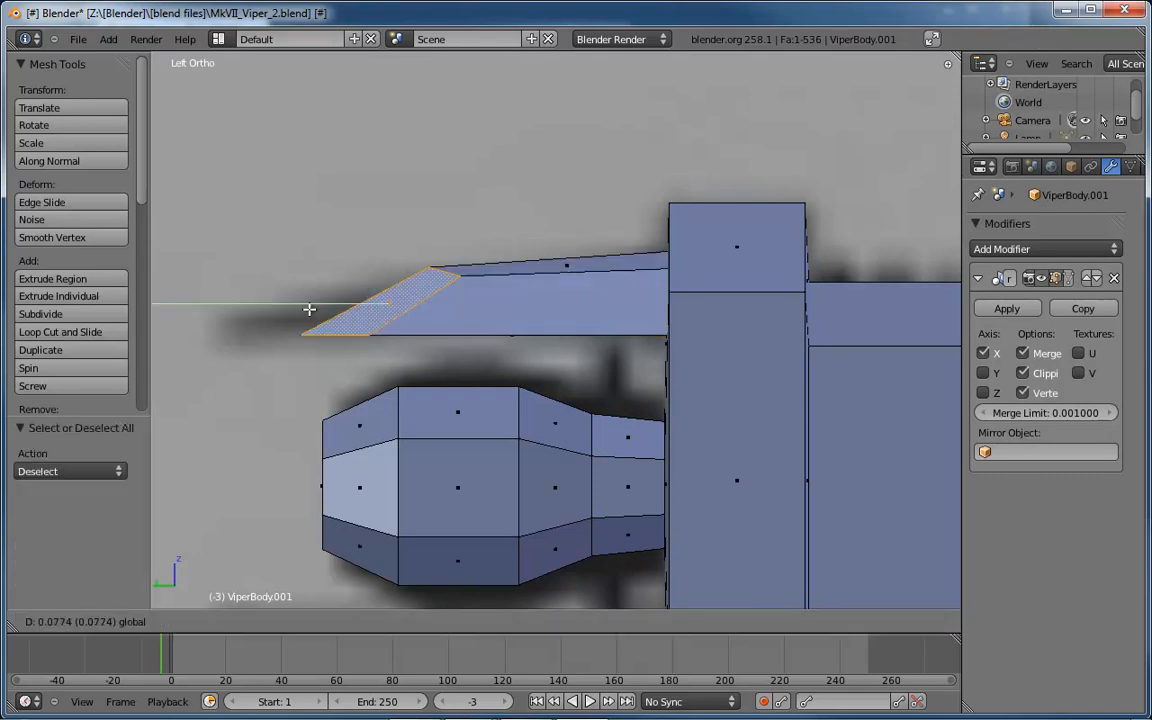
click(253, 315)
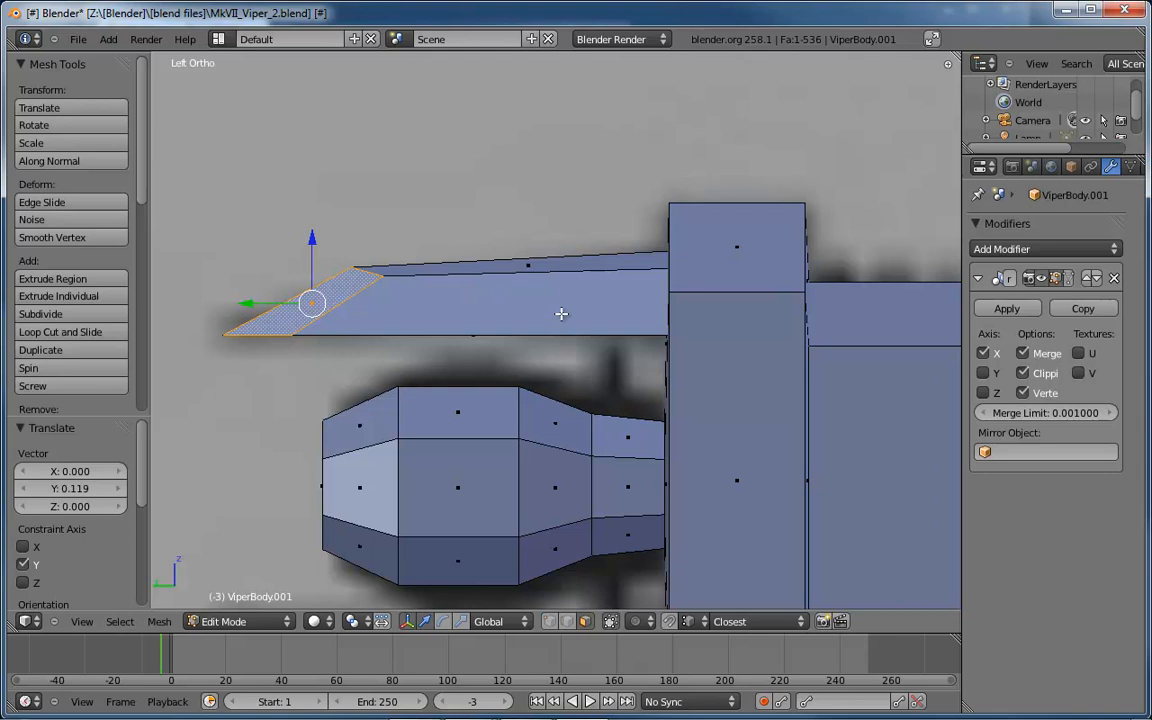
Add a loop cut across the fairing near the middle of its length.
key(ctrl+r)
click(530, 267)
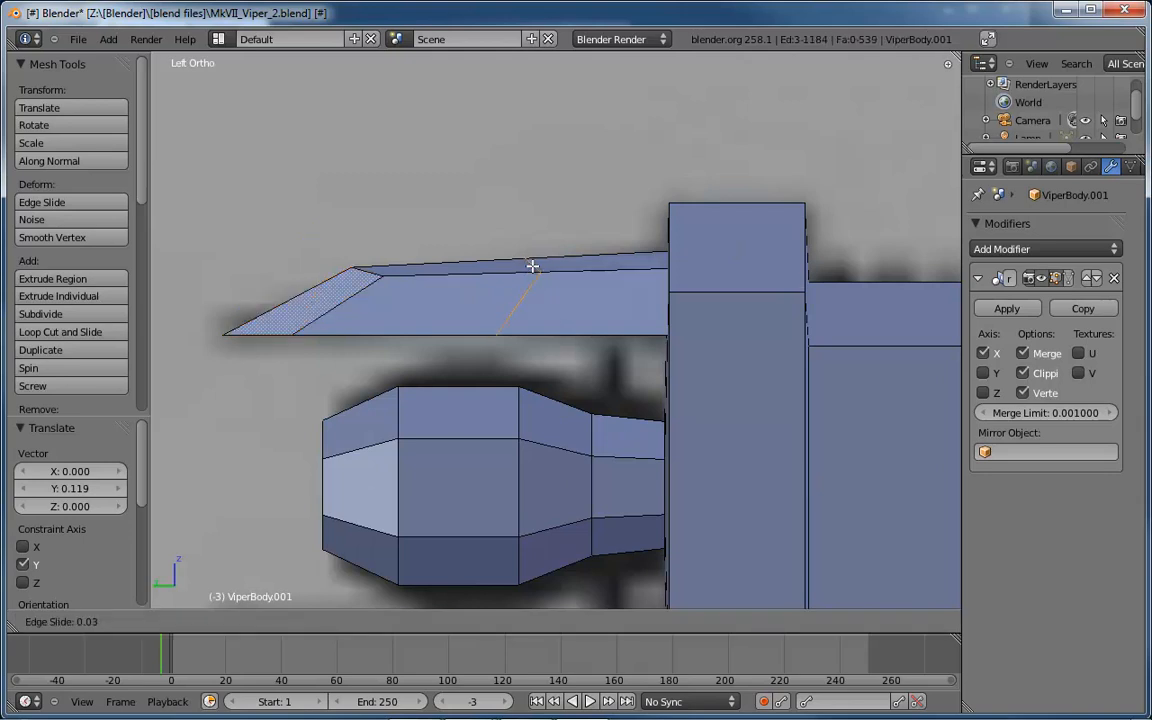
click(530, 265)
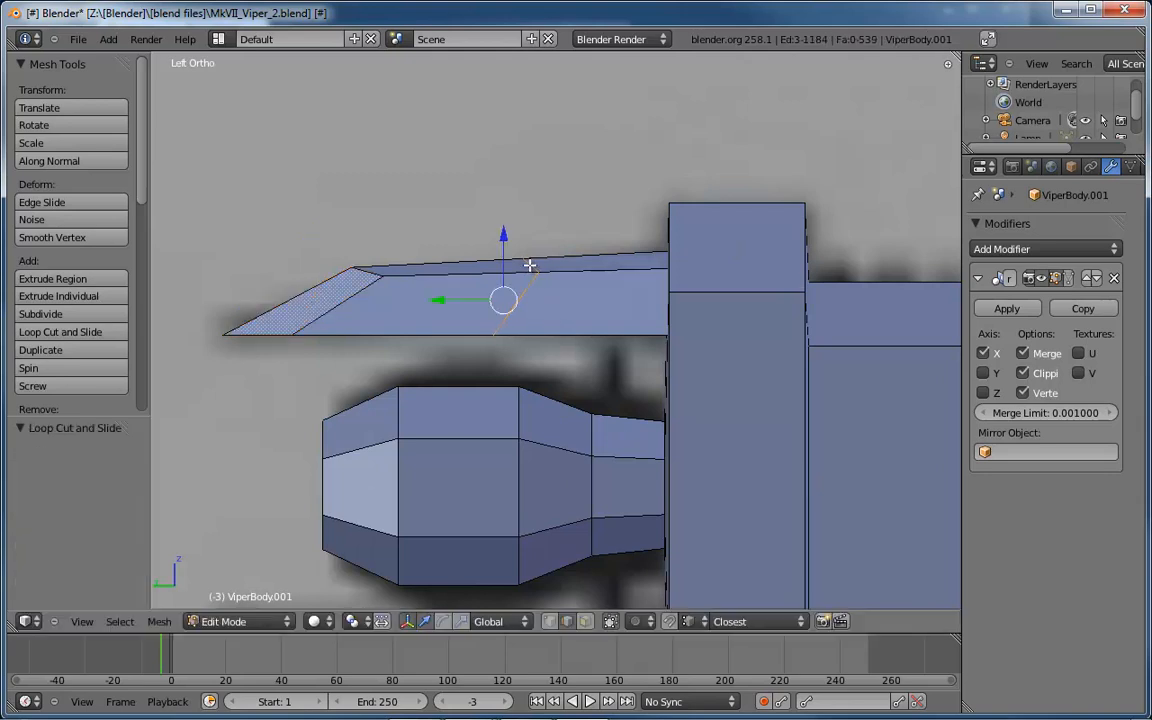
Lower the fairing's upper front edge and move it forward about 0.016, and move the loop cut's upper edge forward about 0.0145 along Y.
right_click(365, 271)
drag(367, 205, 365, 228)
drag(300, 294, 267, 301)
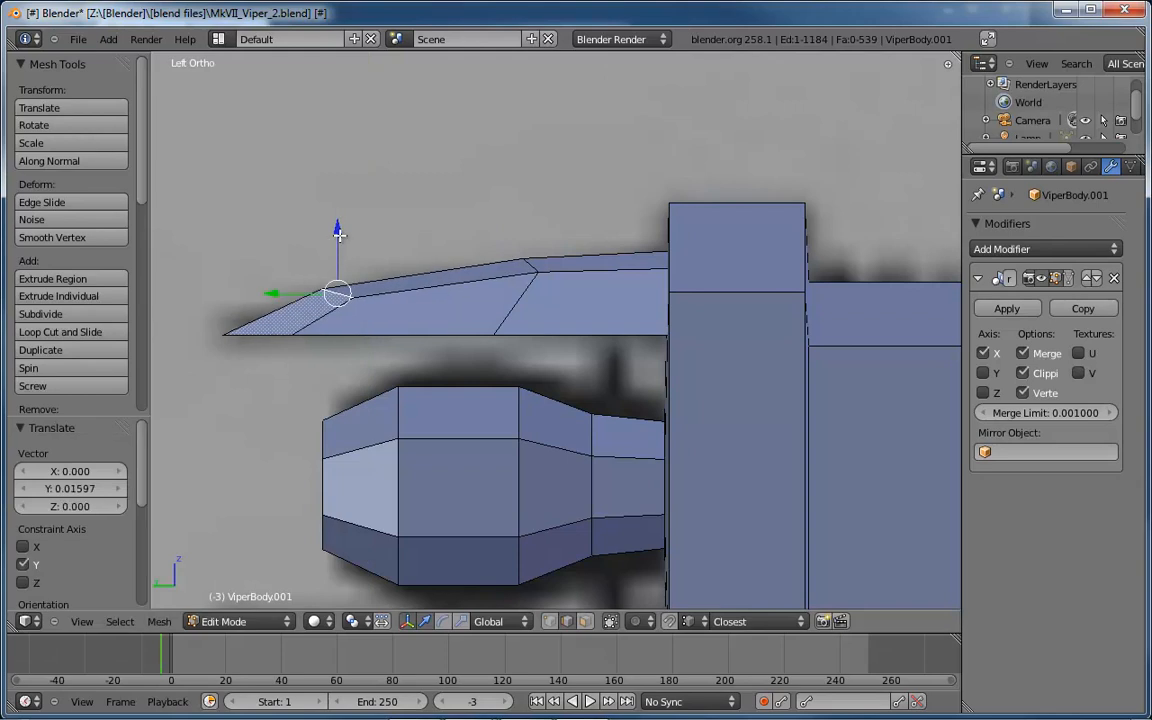
drag(342, 227, 337, 235)
right_click(530, 265)
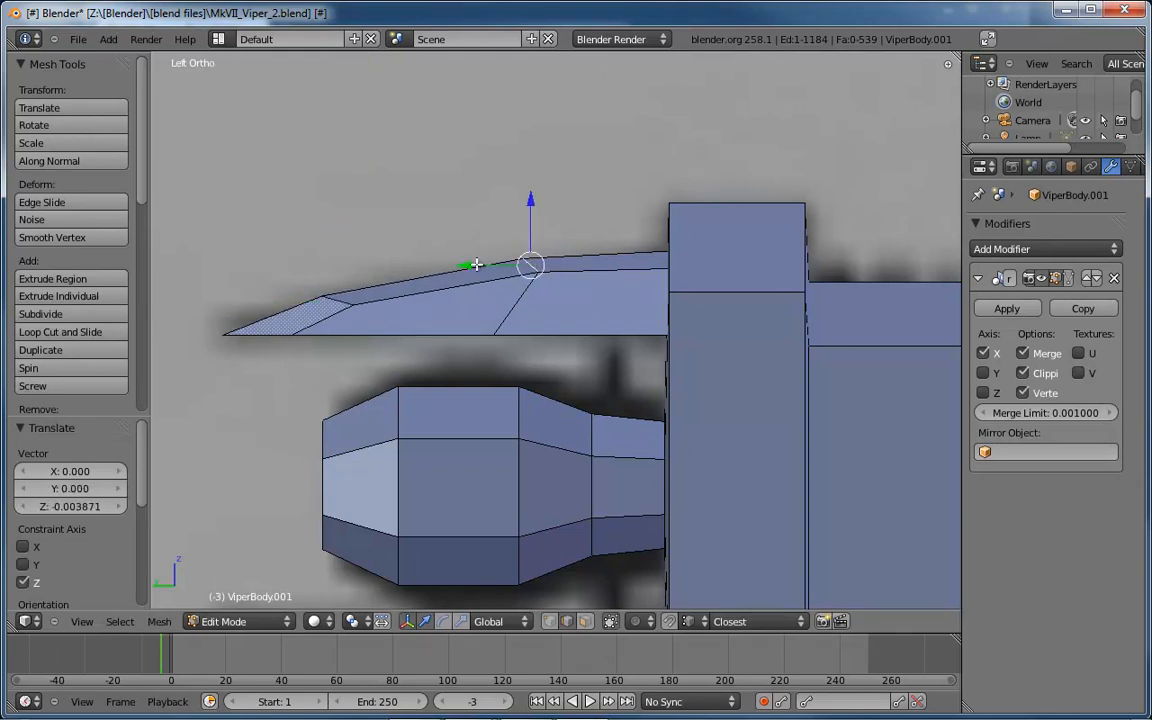
mouse_move(477, 264)
mouse_down()
mouse_move(458, 264)
mouse_move(470, 285)
mouse_up()
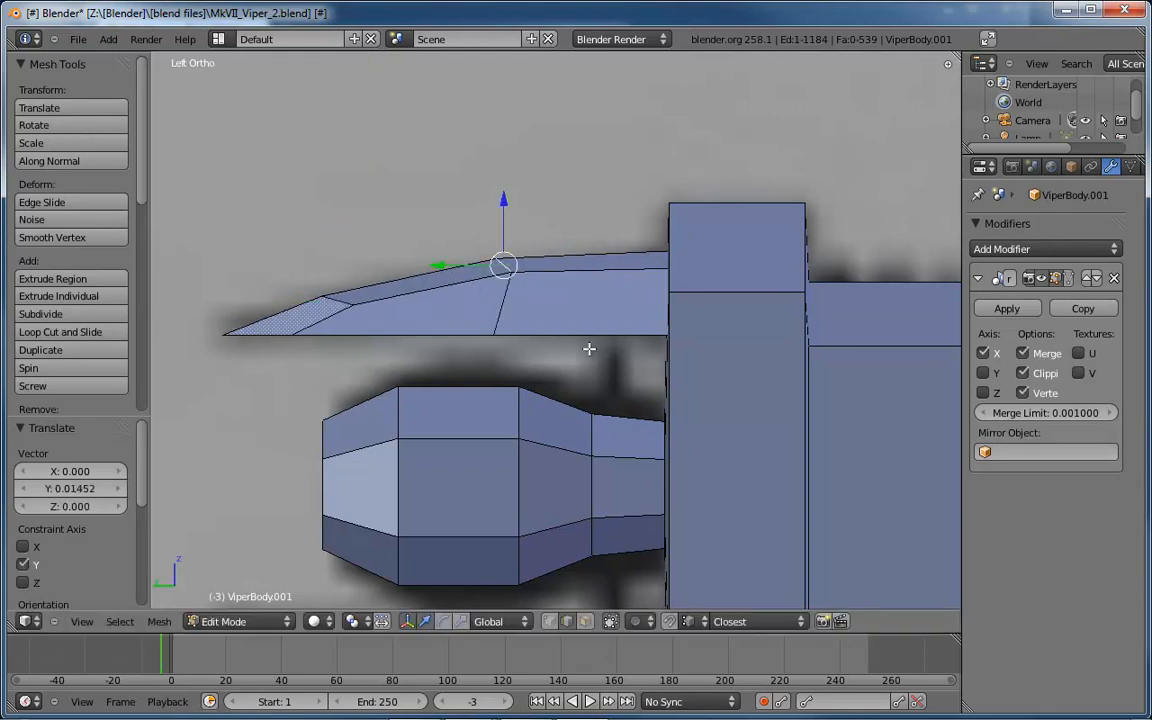
Select all of the fairing's faces, duplicate them in place and move the copy down about 0.181 along Z below the muzzle.
middle_drag(589, 348, 595, 437)
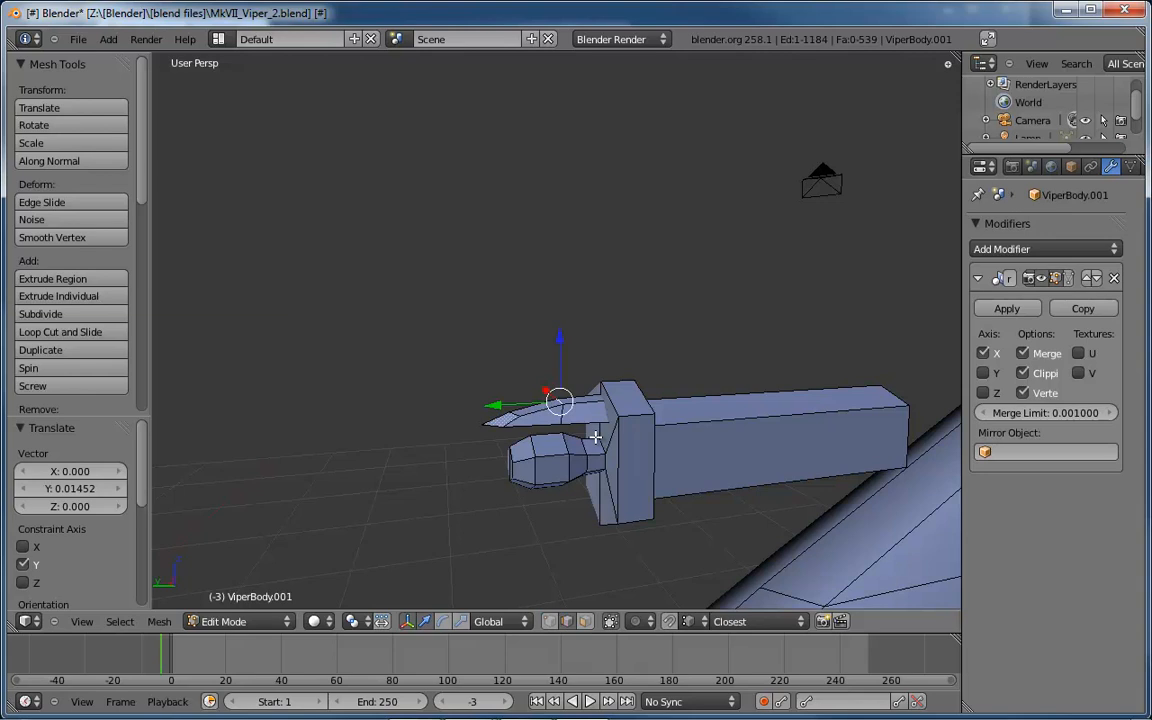
key(ctrl+Tab)
click(525, 401)
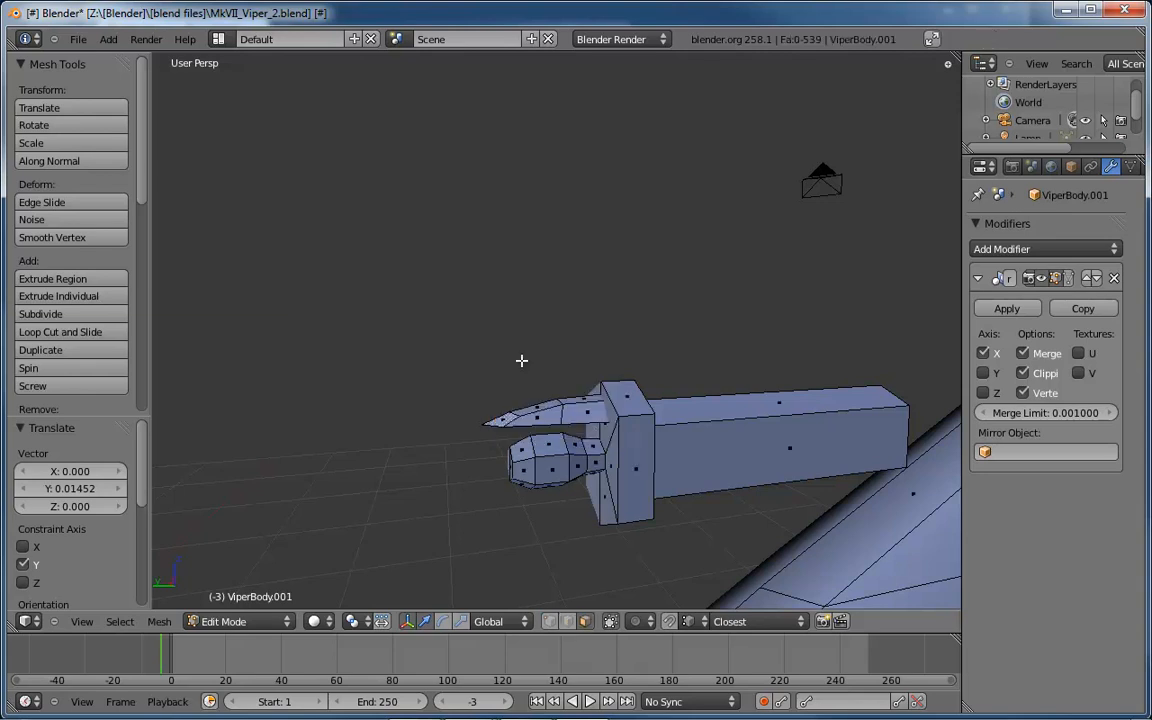
right_click(533, 420)
key(ctrl+KP_Add)
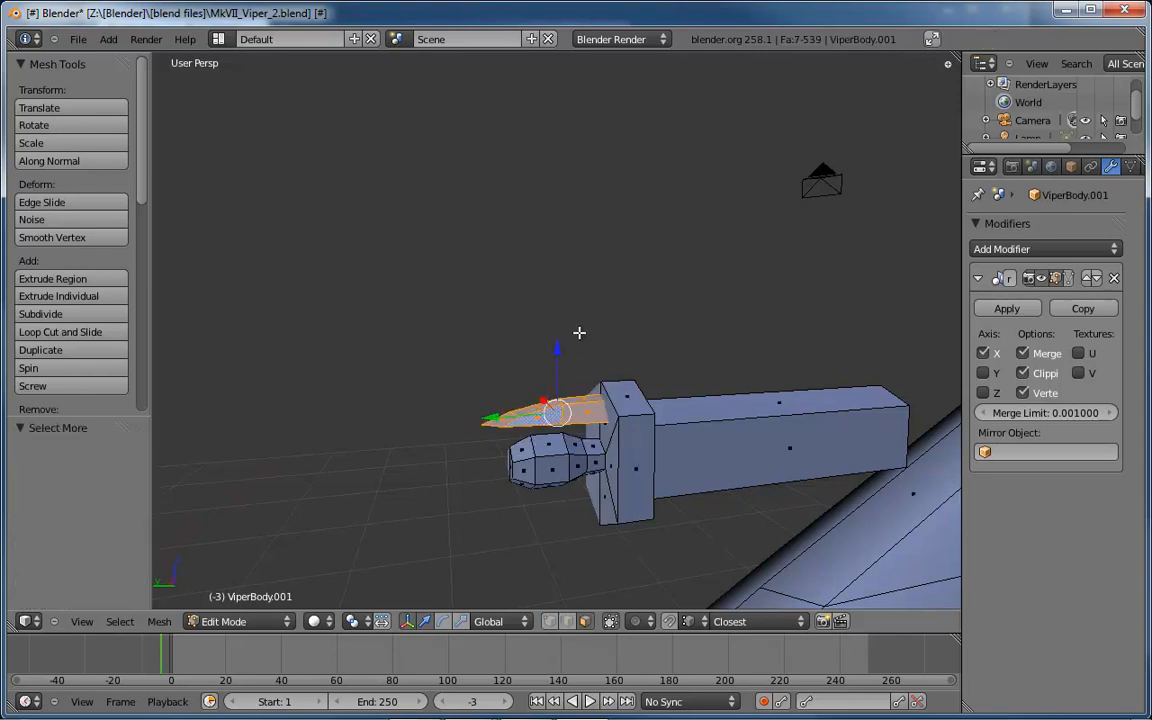
middle_drag(567, 383, 567, 364)
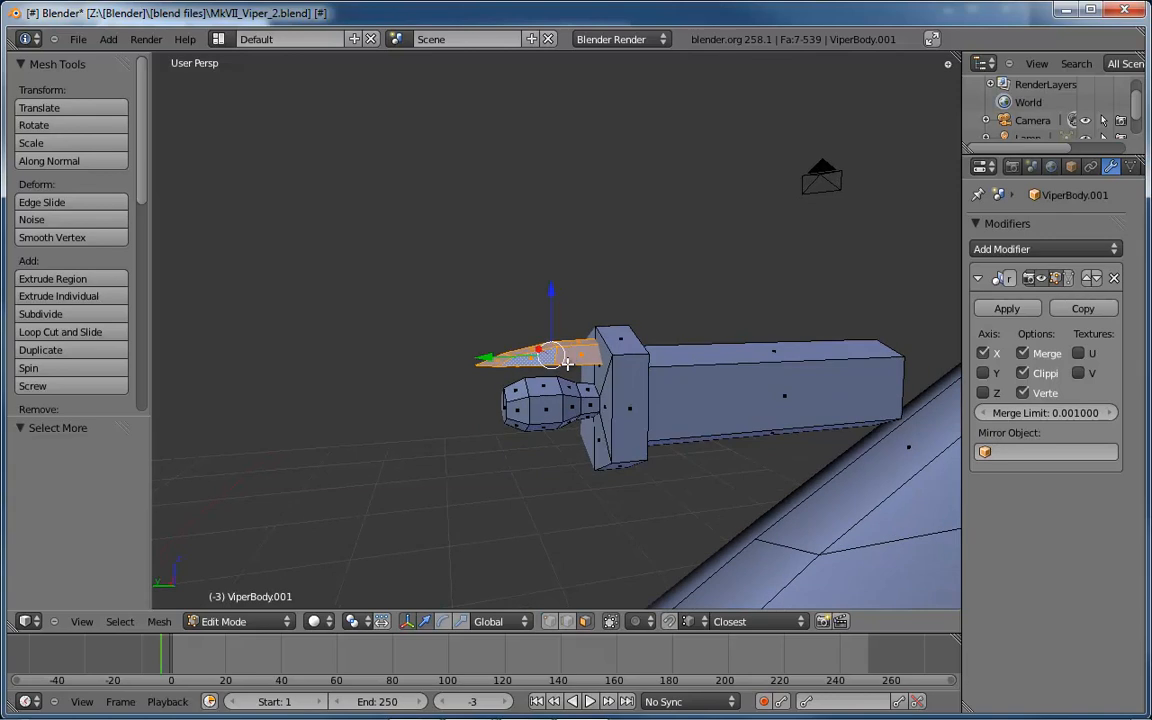
key(e)
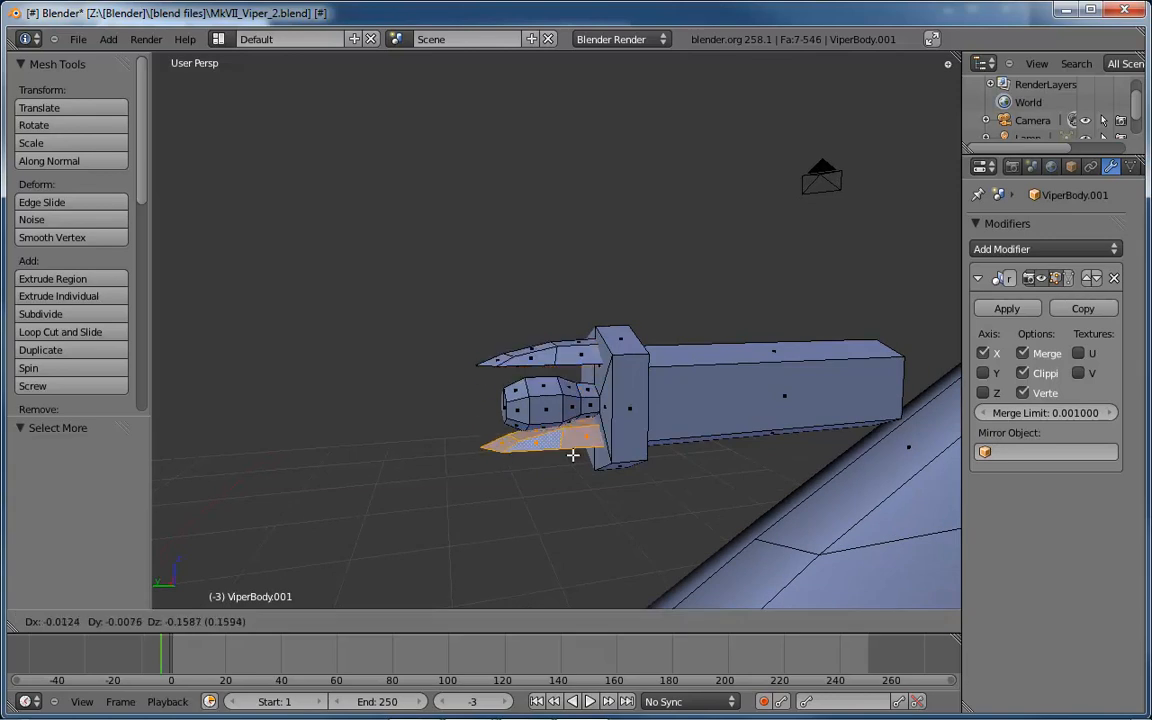
click(555, 360)
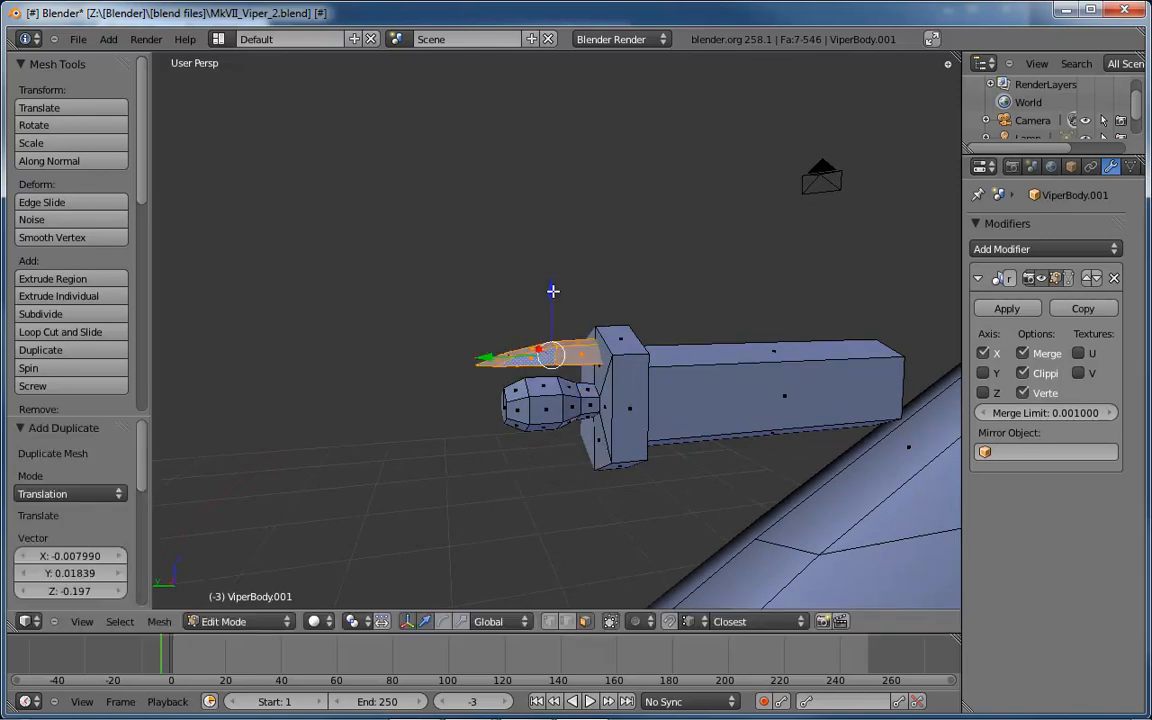
key(g)
key(z)
click(552, 382)
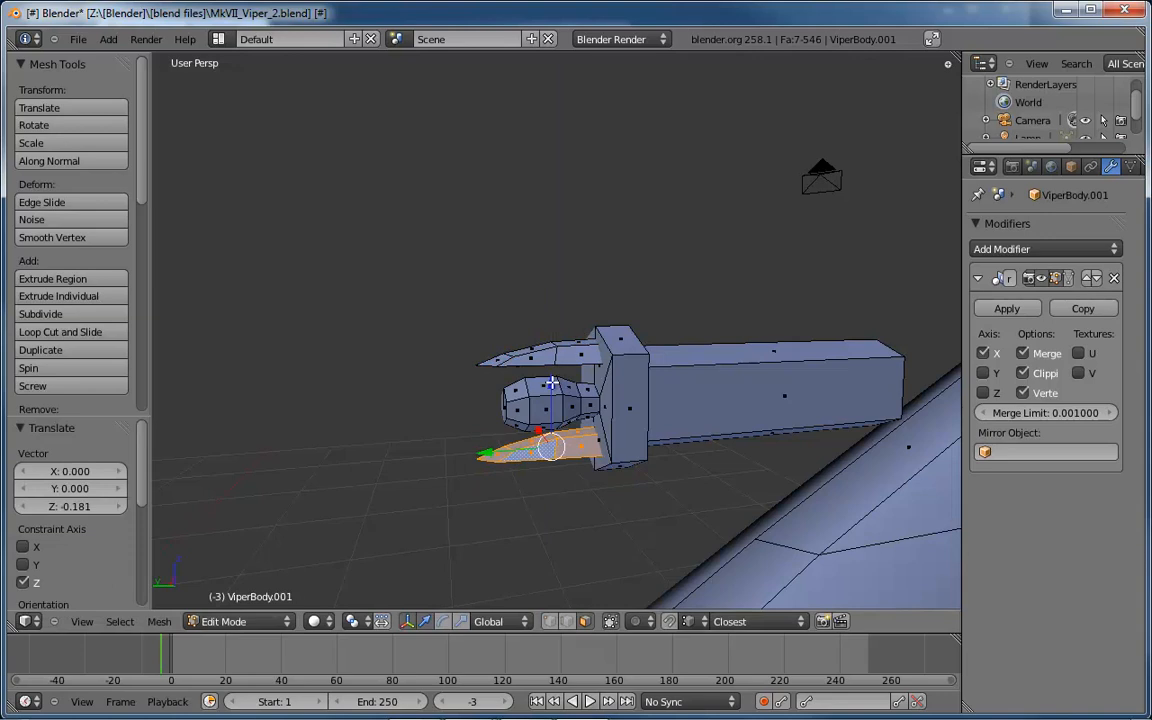
Try rotating the lower fairing copy 180° about the global Y axis, and undo the rotation.
key(r)
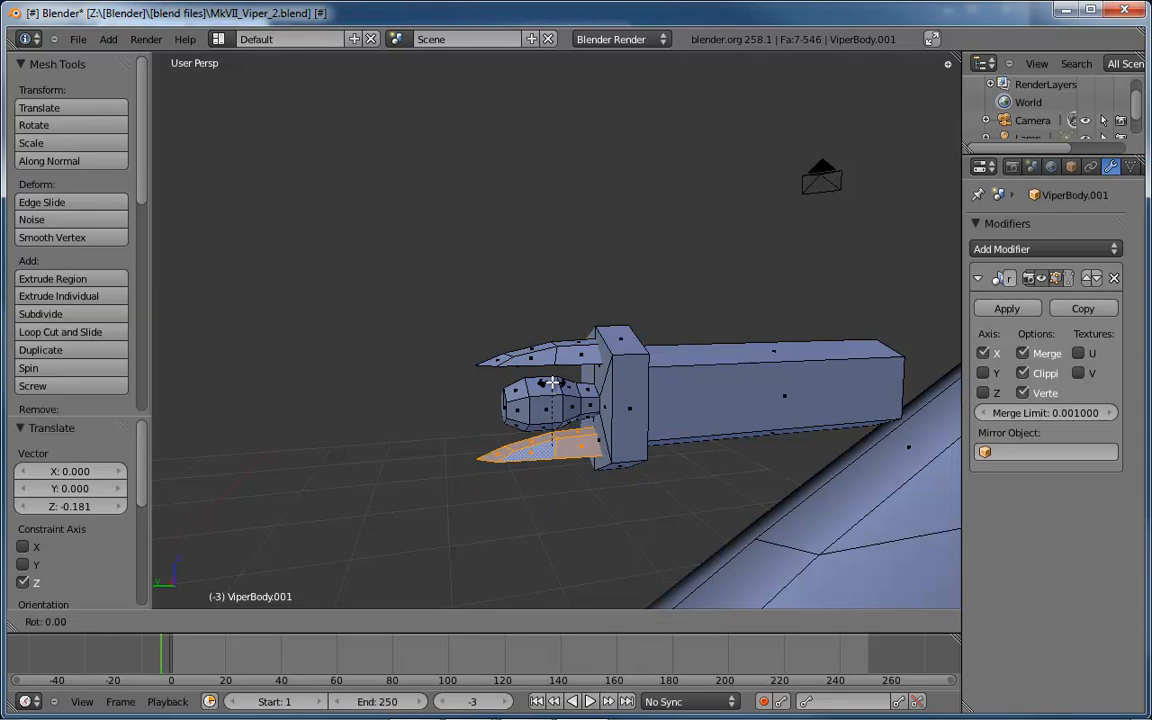
key(y)
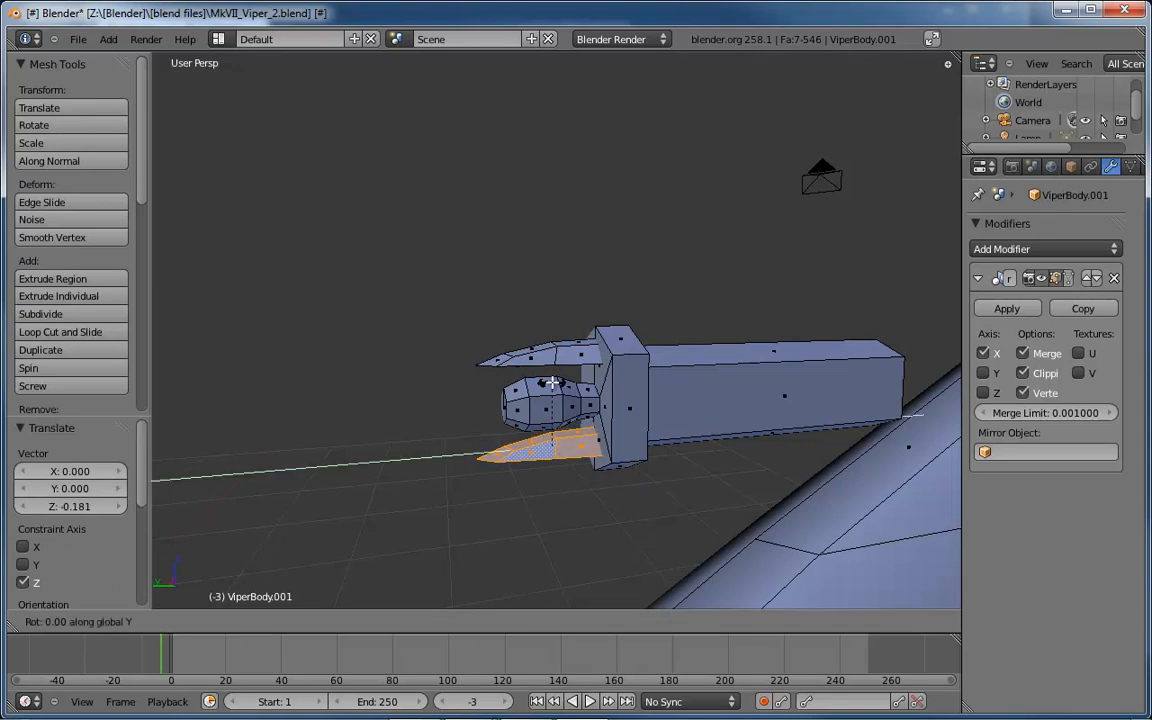
text(180)
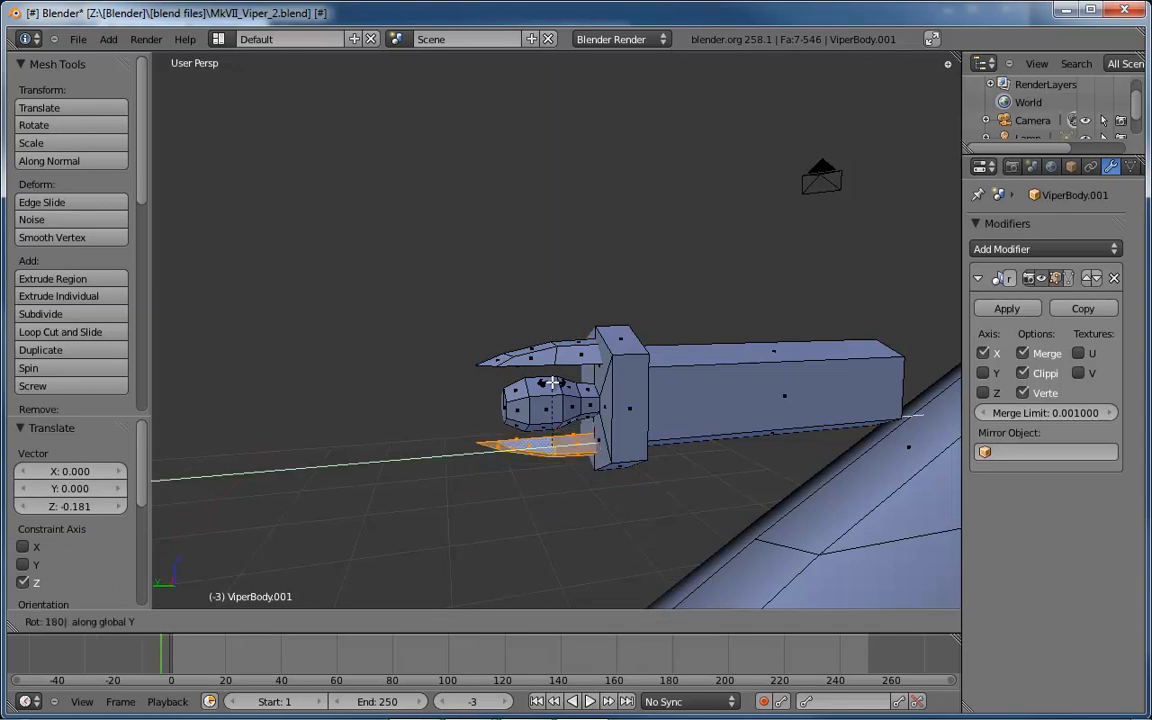
key(Return)
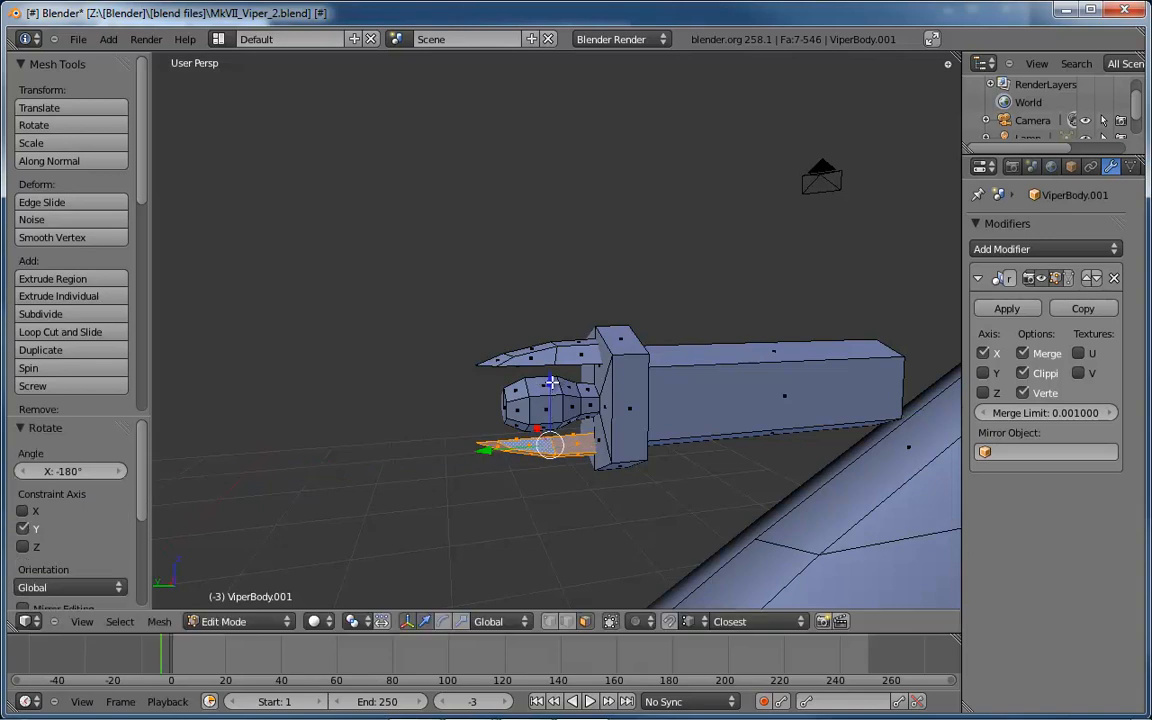
middle_drag(549, 427, 596, 407)
key(ctrl+z)
Flip the lower fairing copy by scaling it -1 along Z, and lower it about 0.002 to match the left-view reference.
key(s)
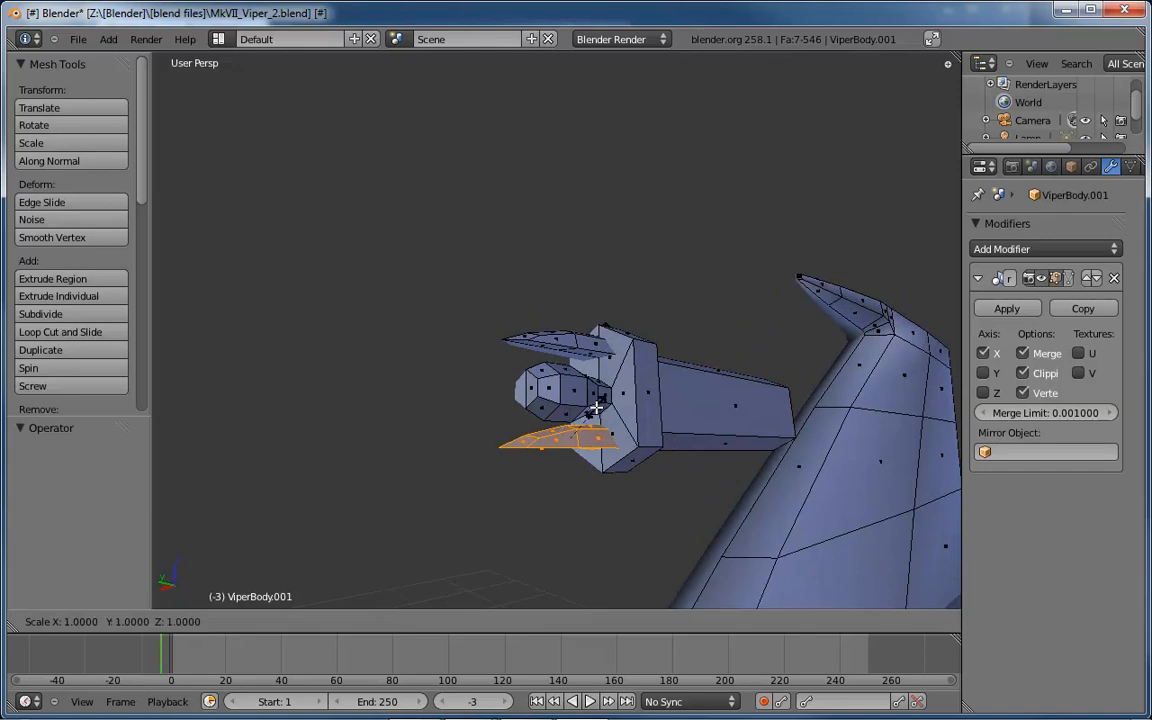
text(z-1)
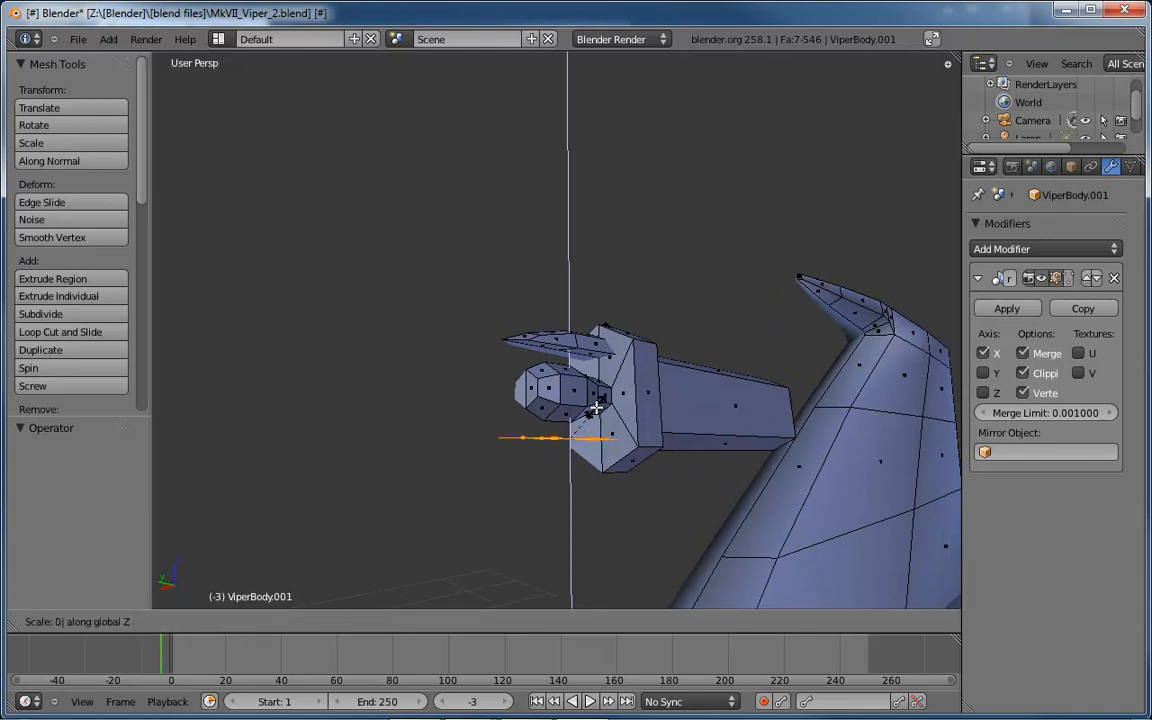
key(Return)
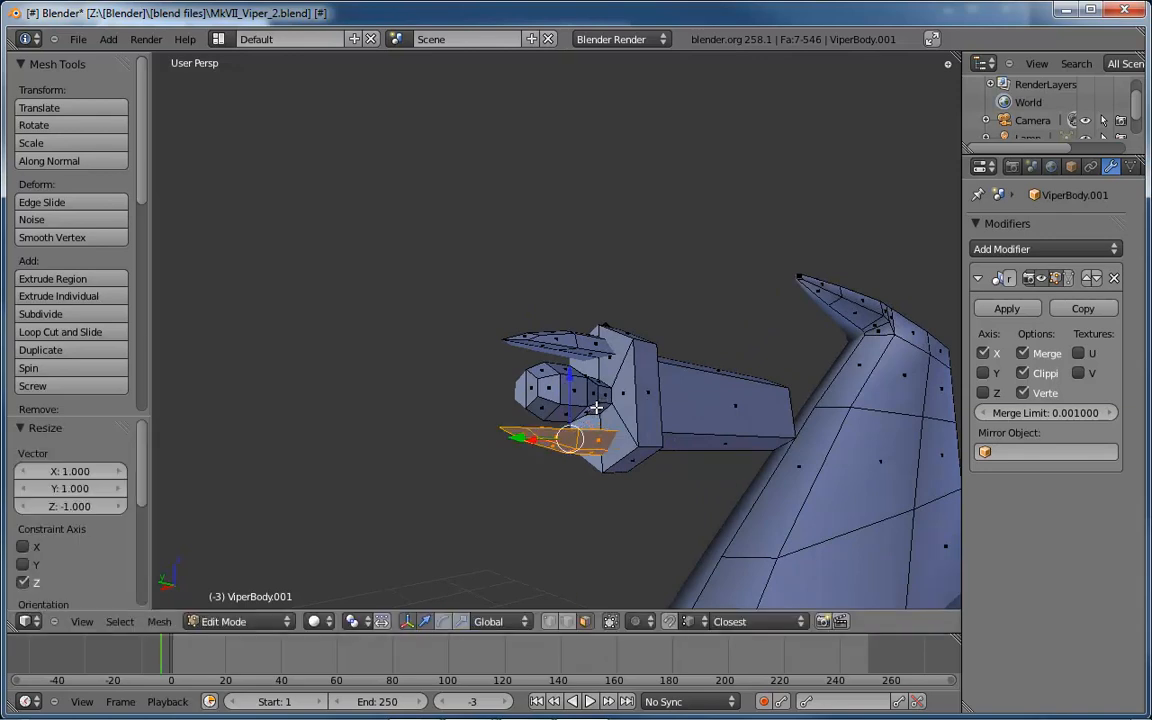
key(ctrl+KP_3)
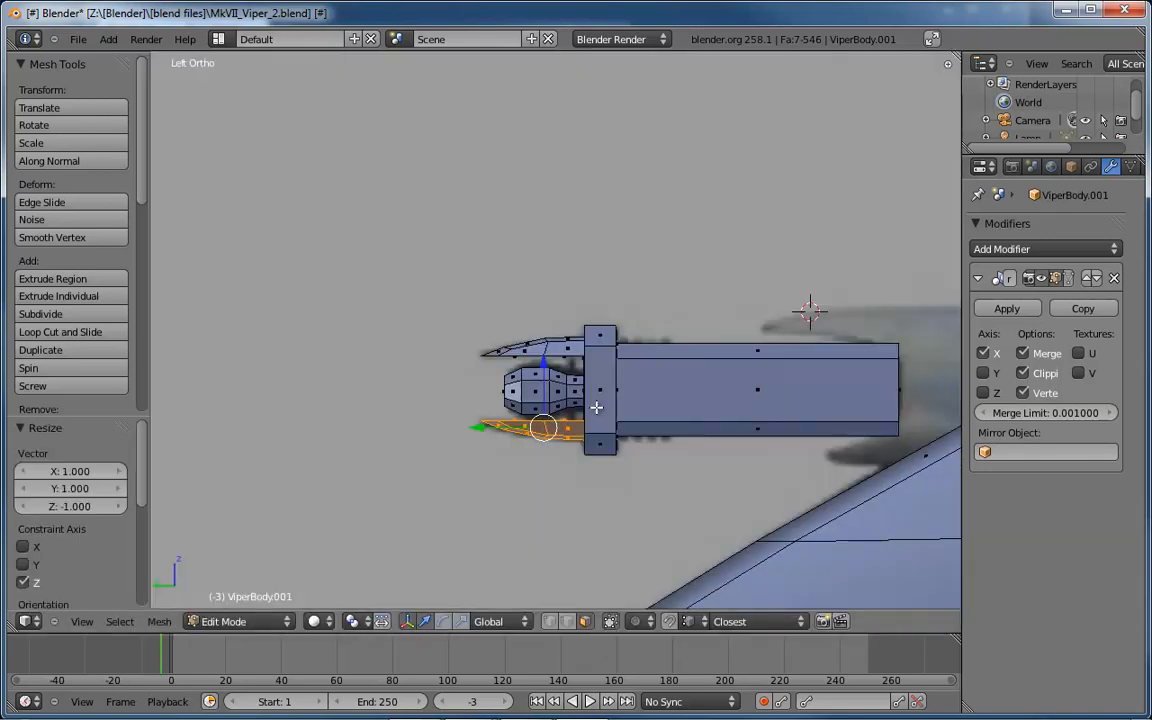
key(g)
key(z)
click(542, 362)
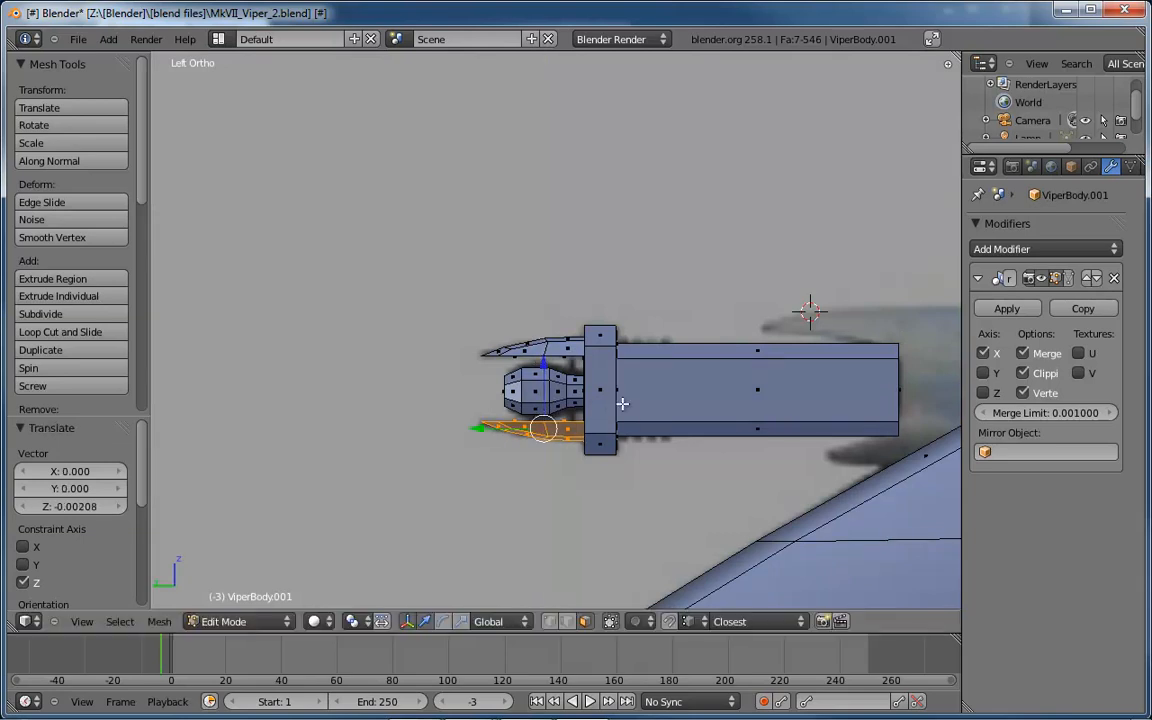
Return to Object Mode, select the Viper body and apply smooth shading to it.
middle_drag(637, 391, 180, 335)
middle_drag(434, 352, 565, 350)
key(Tab)
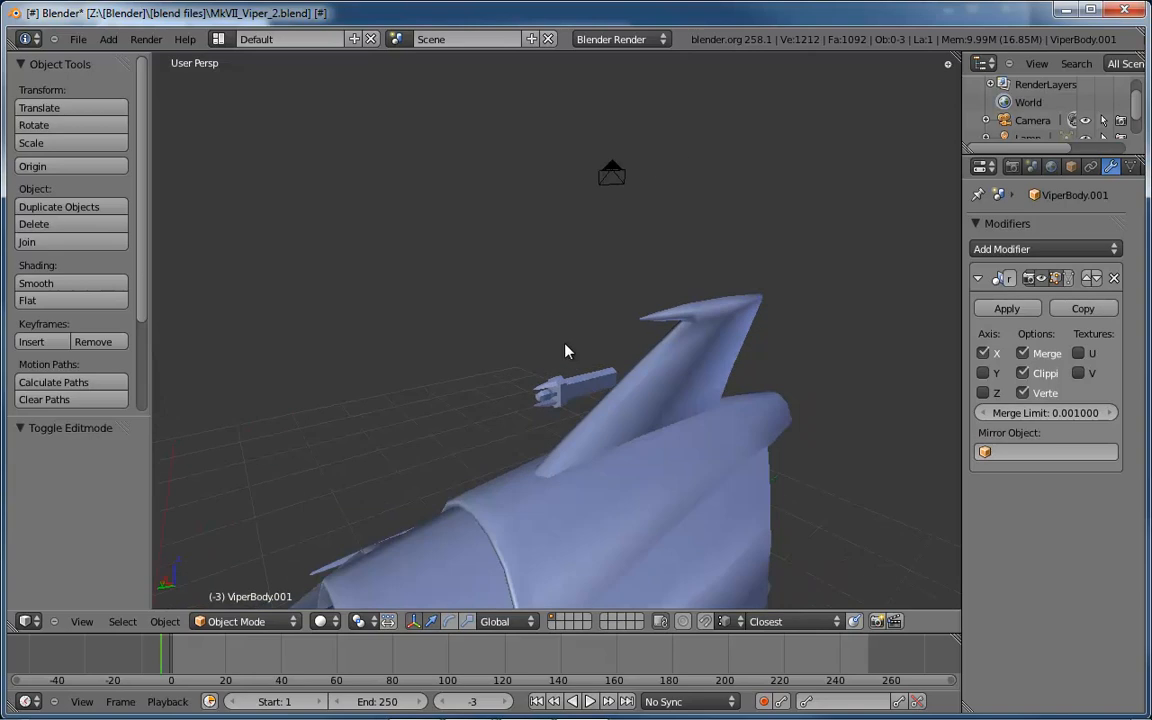
click(51, 281)
middle_drag(549, 345, 461, 347)
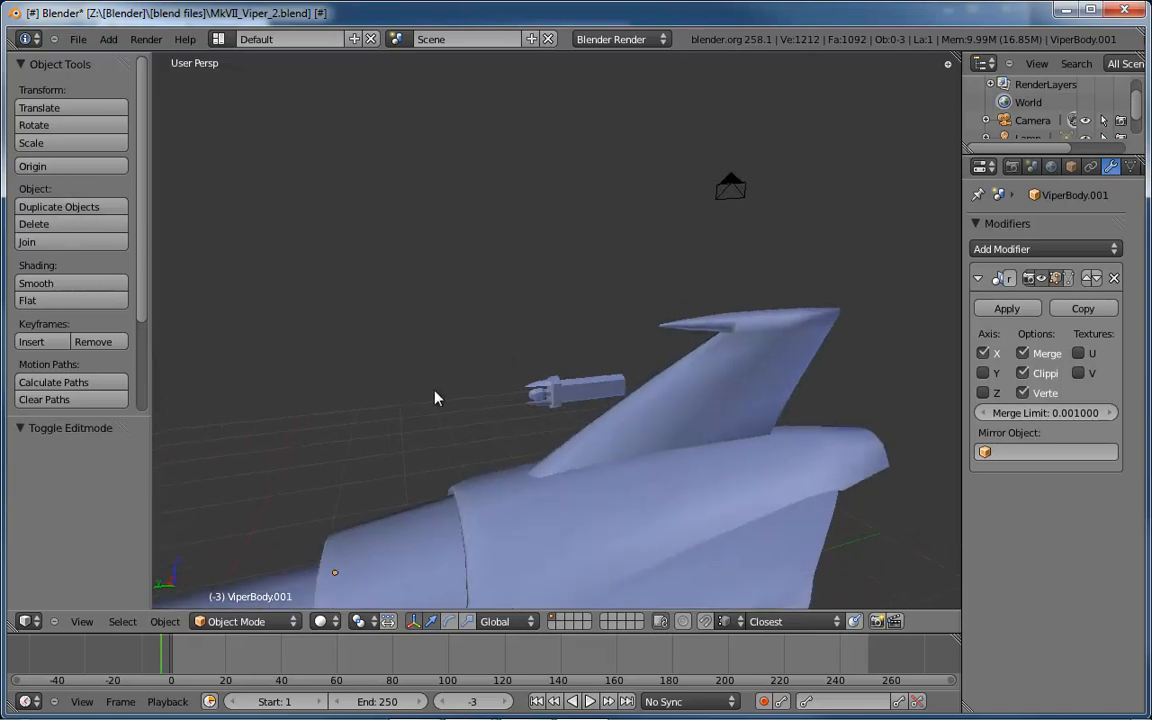
middle_drag(435, 398, 452, 470)
right_click(465, 499)
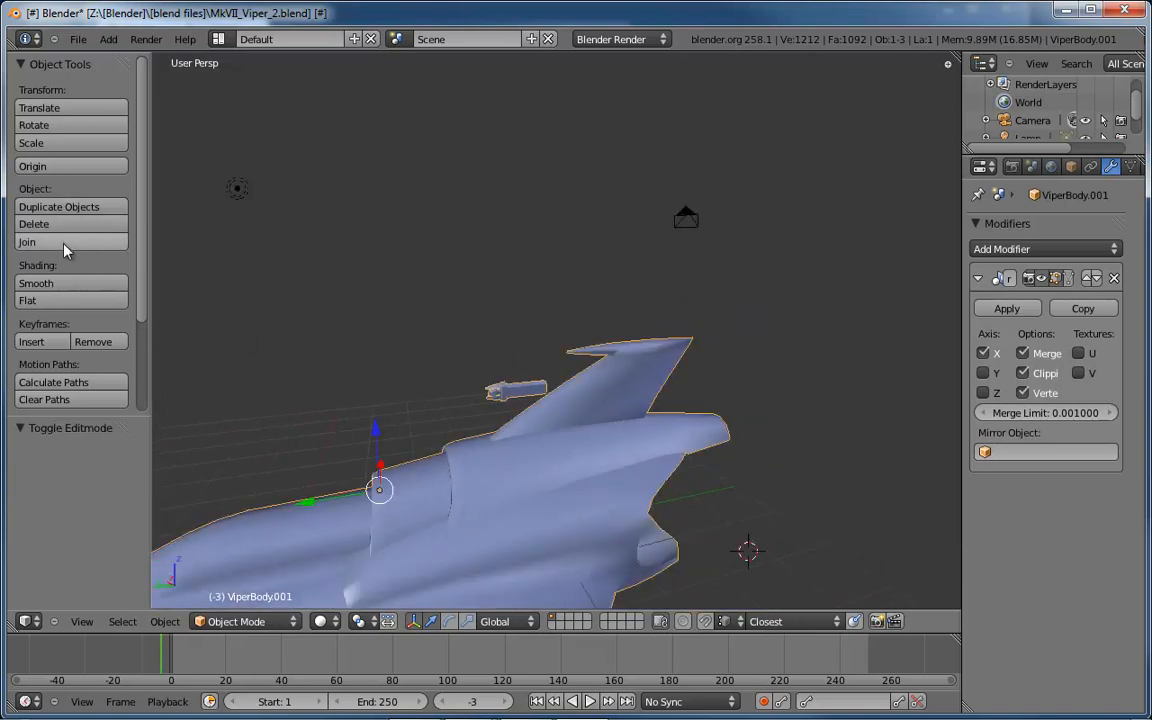
click(51, 283)
middle_drag(391, 368, 535, 313)
scroll(535, 313, up, 4)
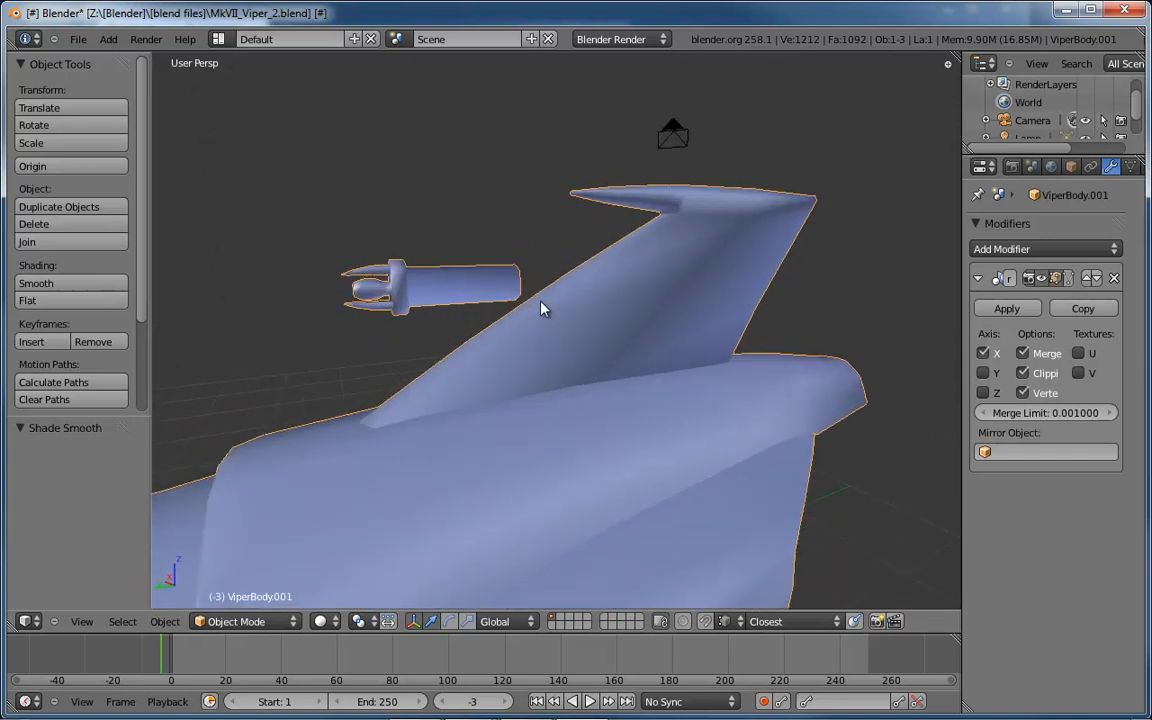
Examine the tail gun and fin against the left, top and bottom reference images in wireframe.
key(ctrl+KP_3)
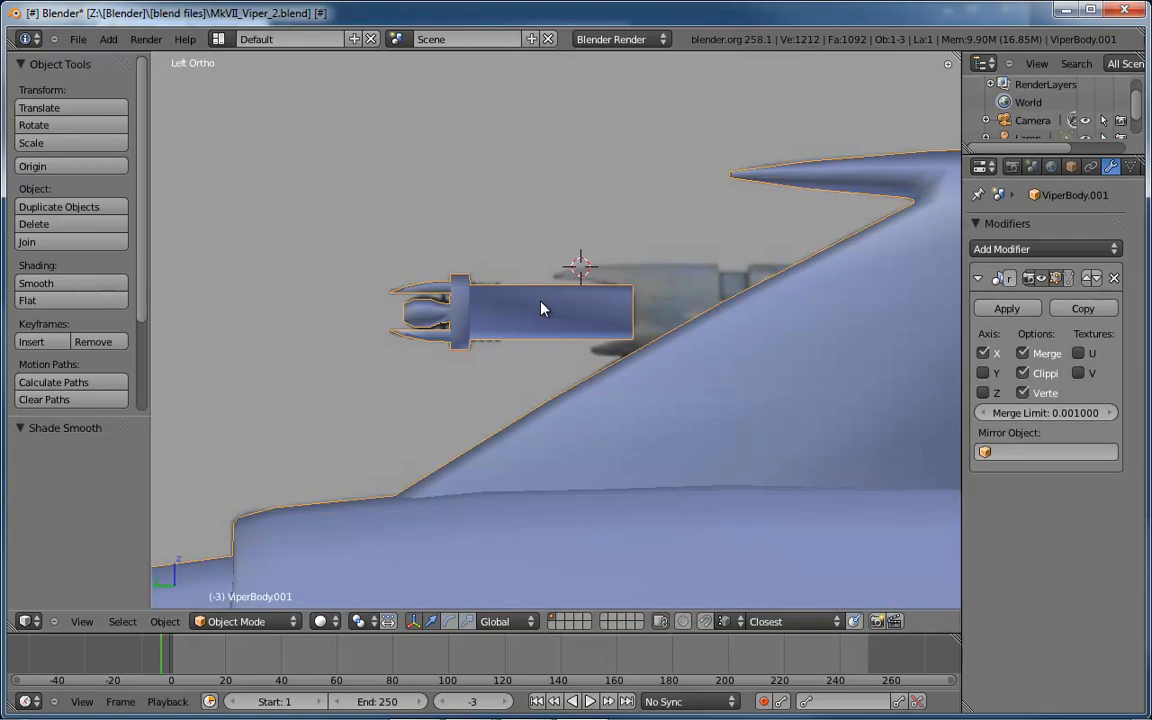
scroll(528, 300, up, 3)
key(alt+z)
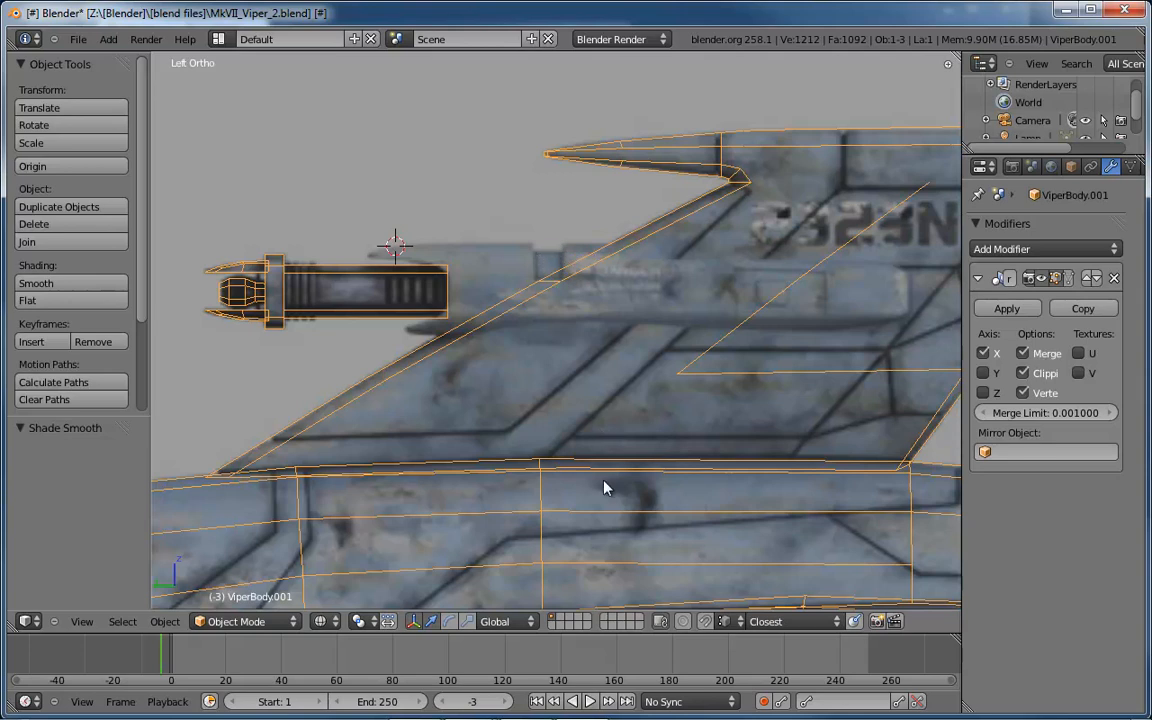
shift+middle_drag(607, 483, 585, 297)
scroll(586, 297, down, 6)
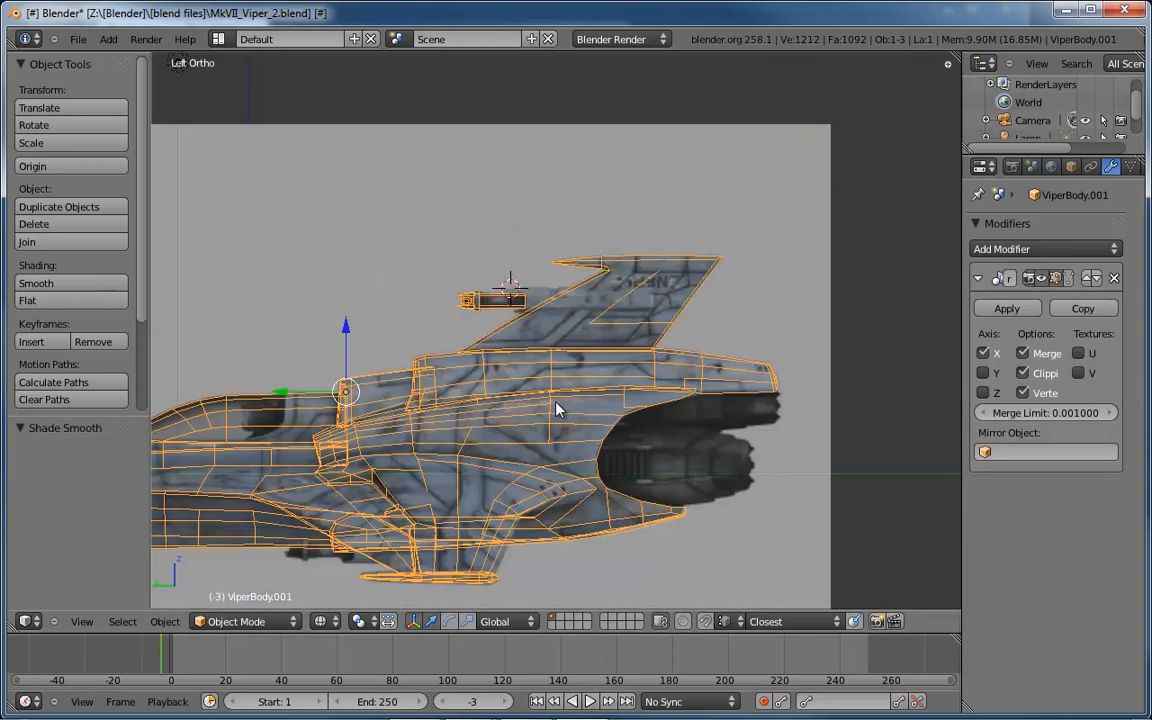
shift+middle_drag(450, 465, 527, 482)
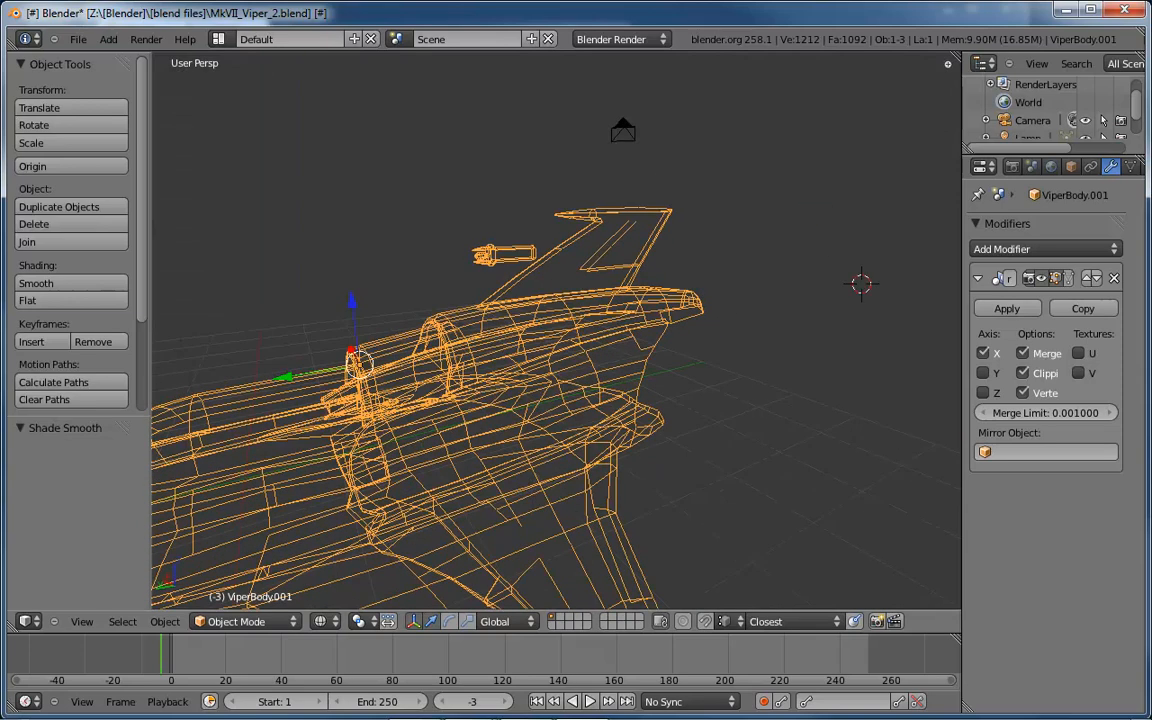
key(KP_7)
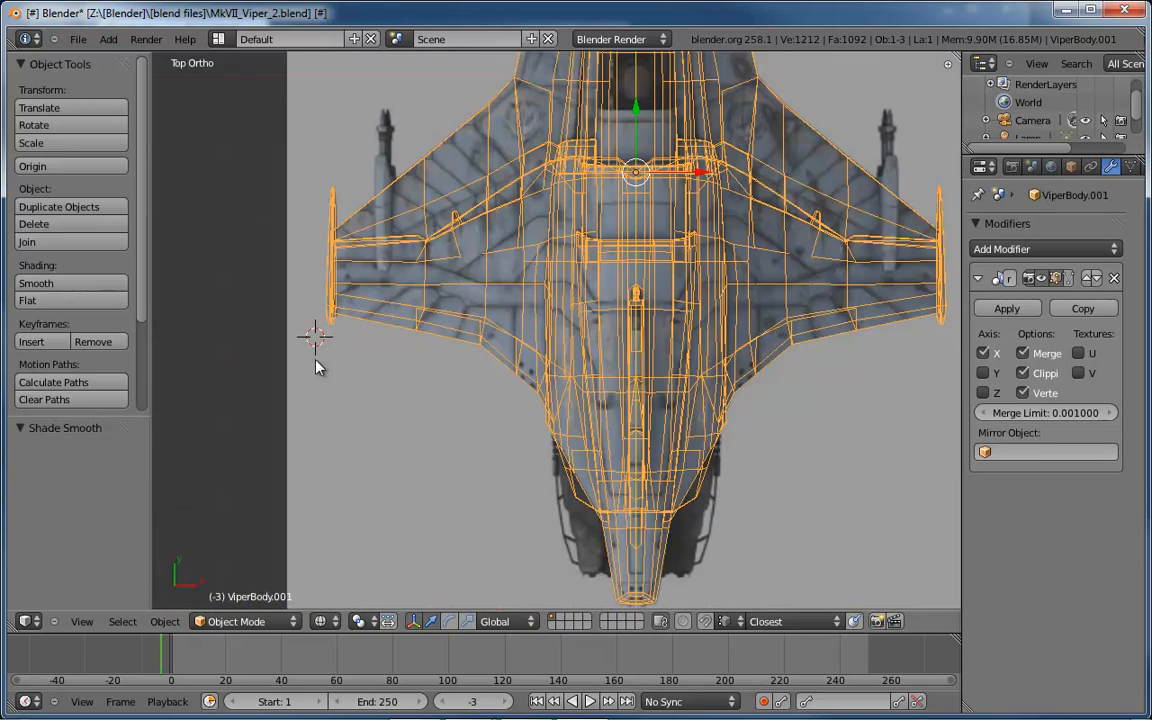
key(ctrl+KP_7)
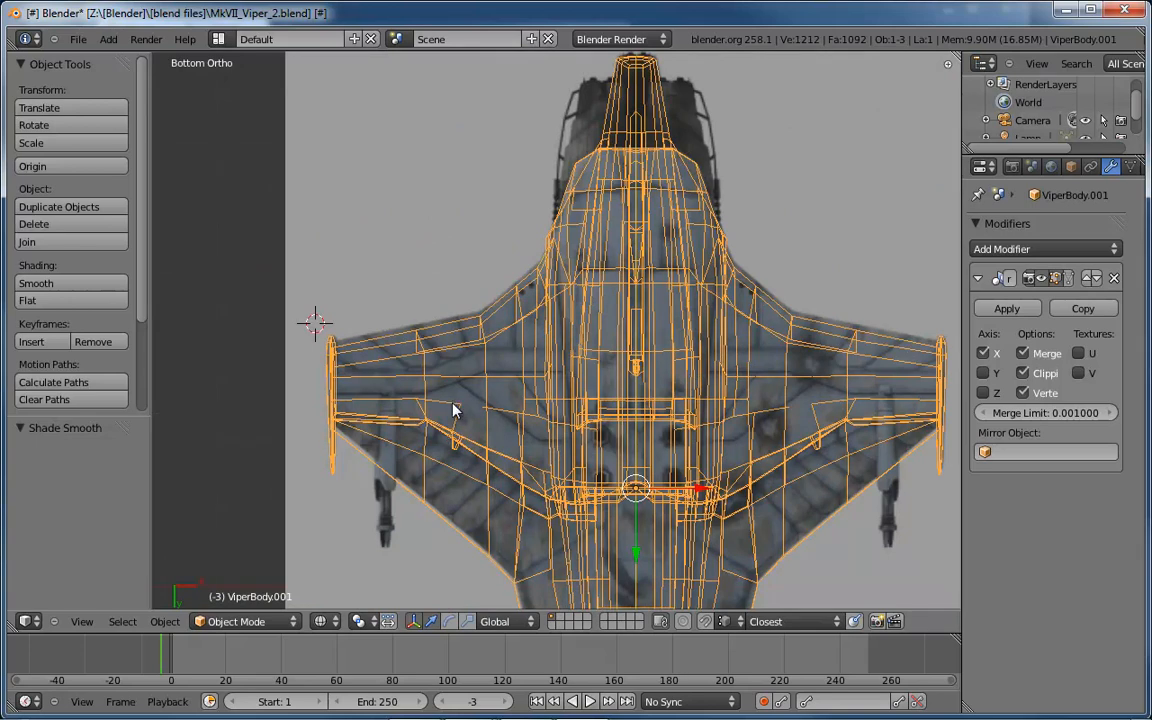
key(KP_7)
middle_drag(599, 458, 592, 345)
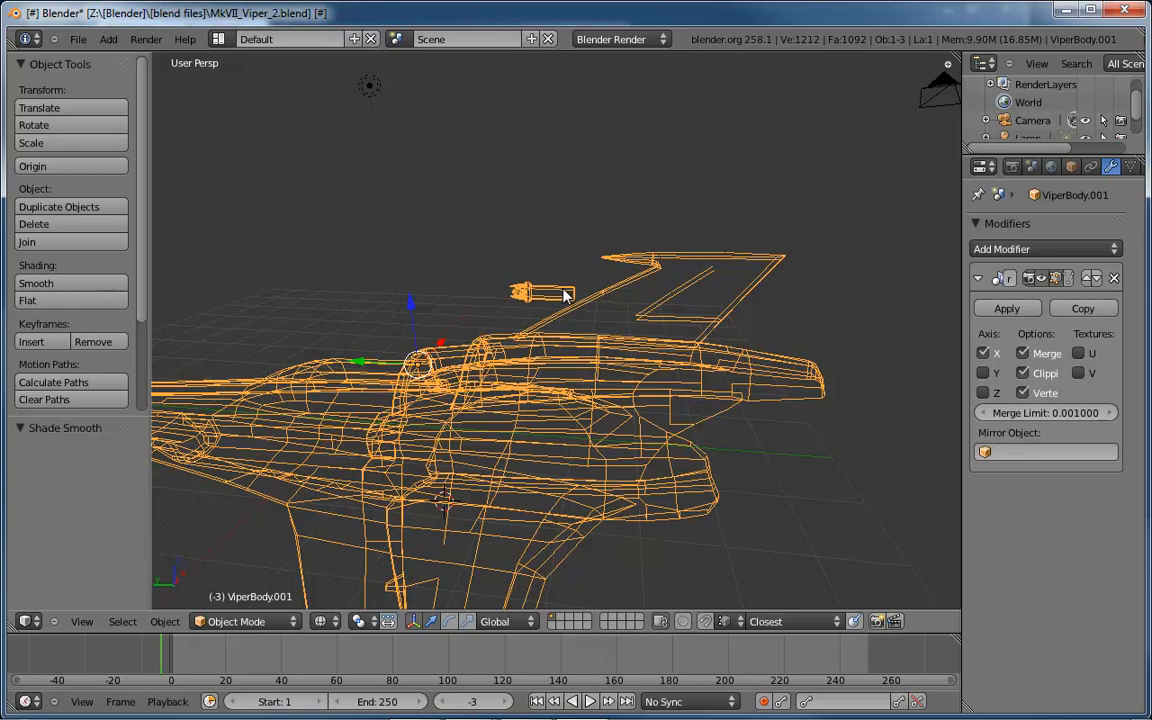
scroll(565, 323, up, 8)
middle_drag(576, 320, 577, 311)
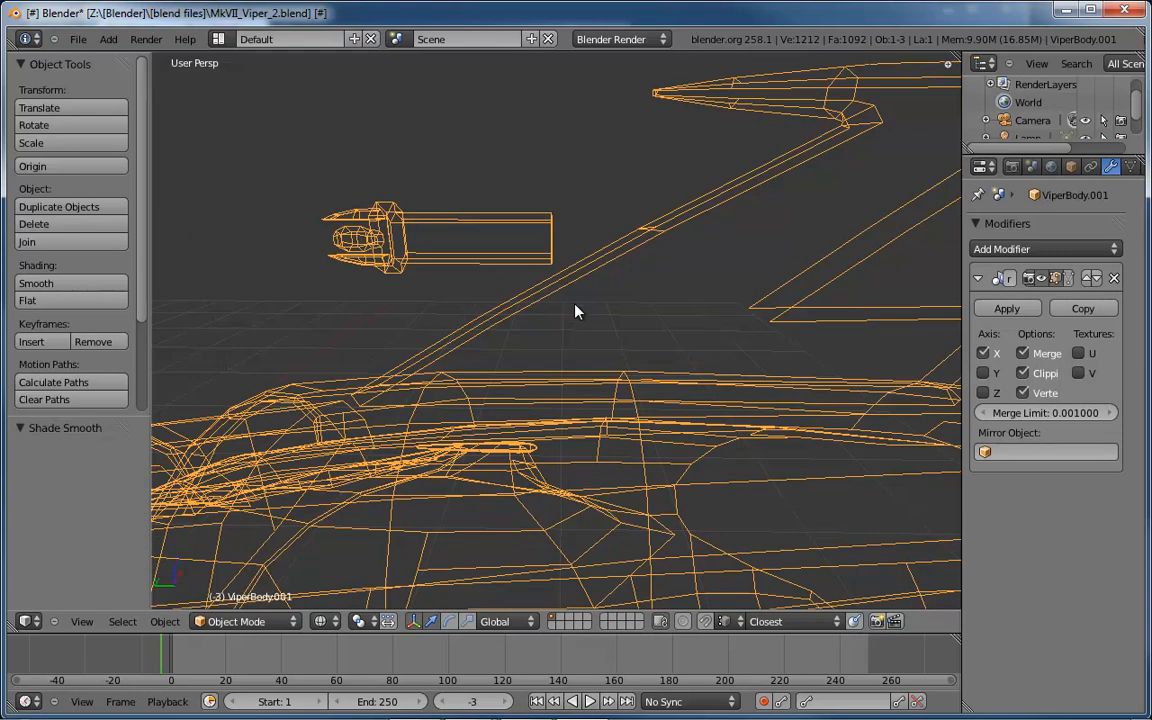
mouse_move(573, 258)
middle_down()
mouse_move(545, 235)
mouse_move(532, 275)
mouse_move(648, 253)
mouse_move(587, 287)
mouse_move(627, 288)
middle_up()
In Edit Mode, select the gun barrel's three long faces, duplicate them in place and move the copy about -0.718 along Y into the fin.
key(z)
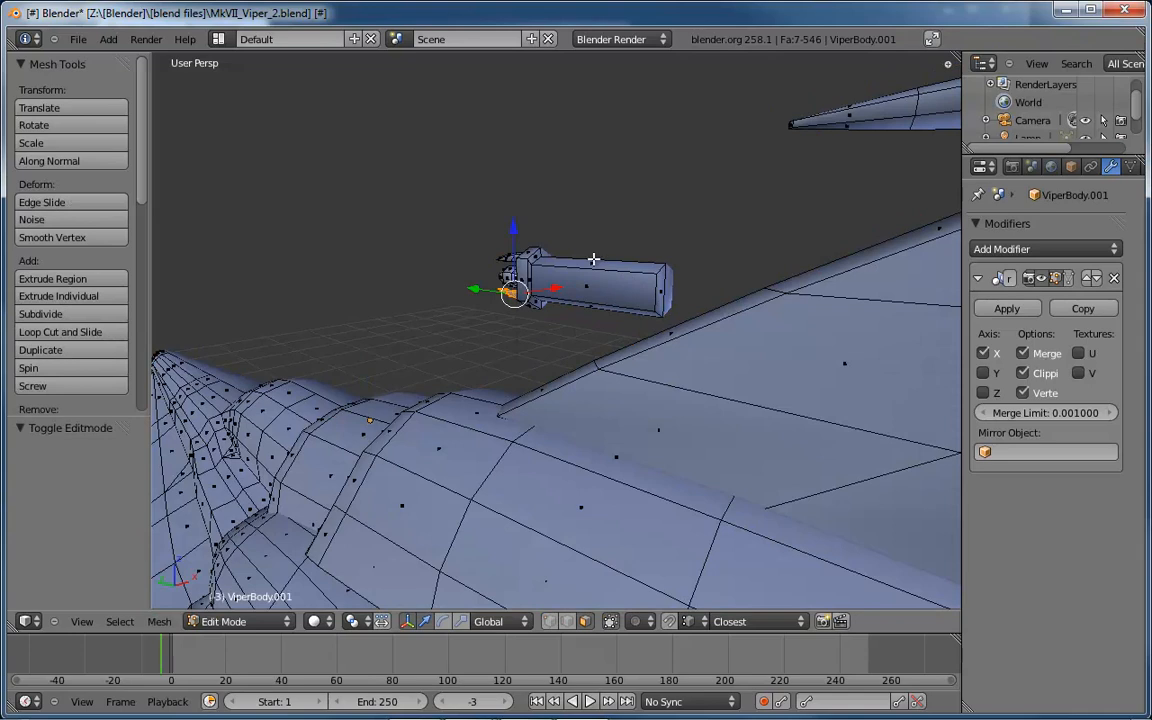
middle_drag(594, 257, 650, 252)
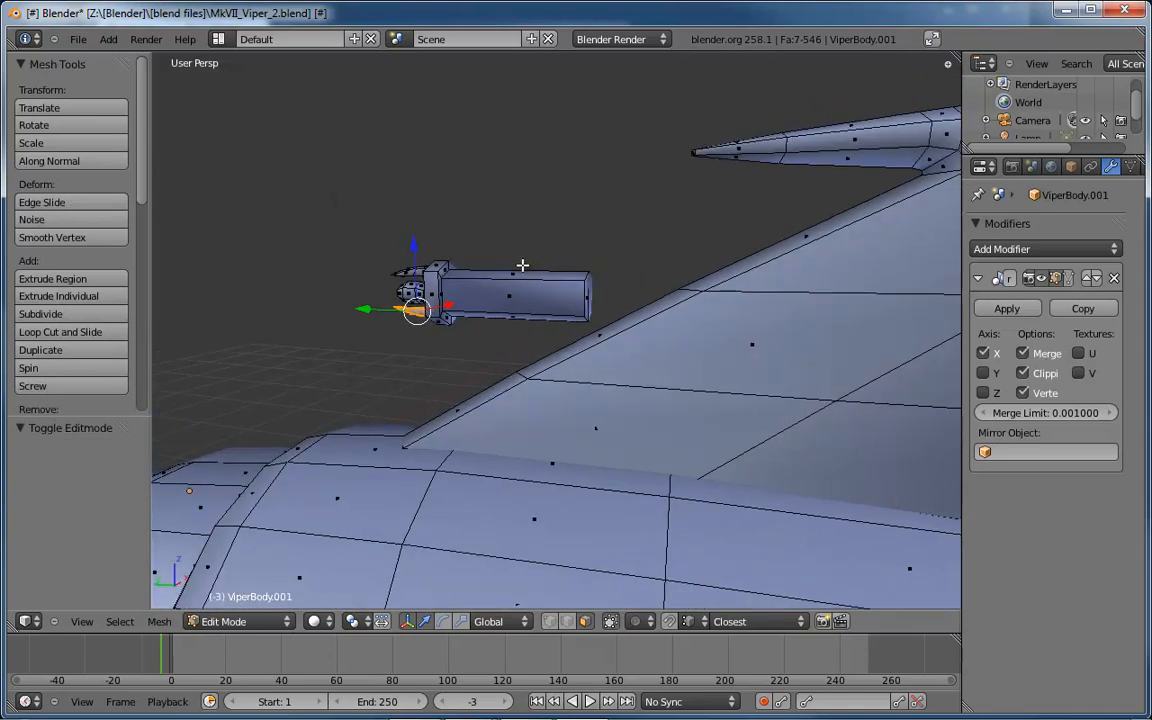
middle_drag(522, 262, 494, 275)
key(b)
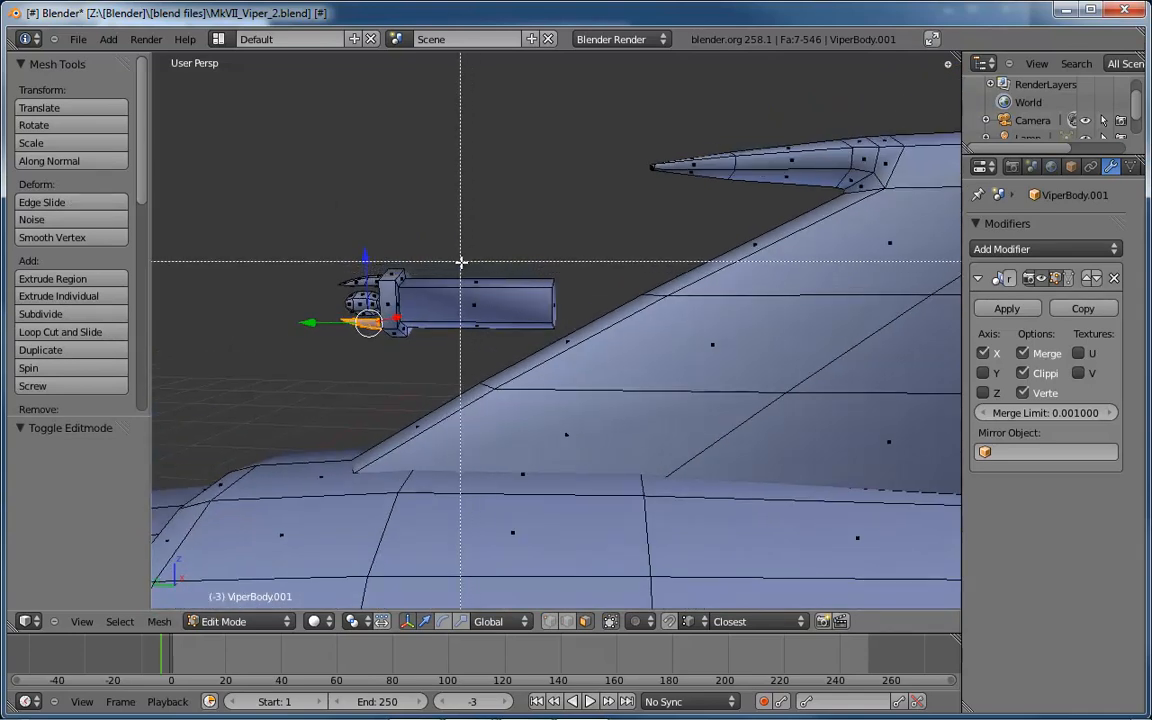
drag(460, 262, 500, 338)
key(a)
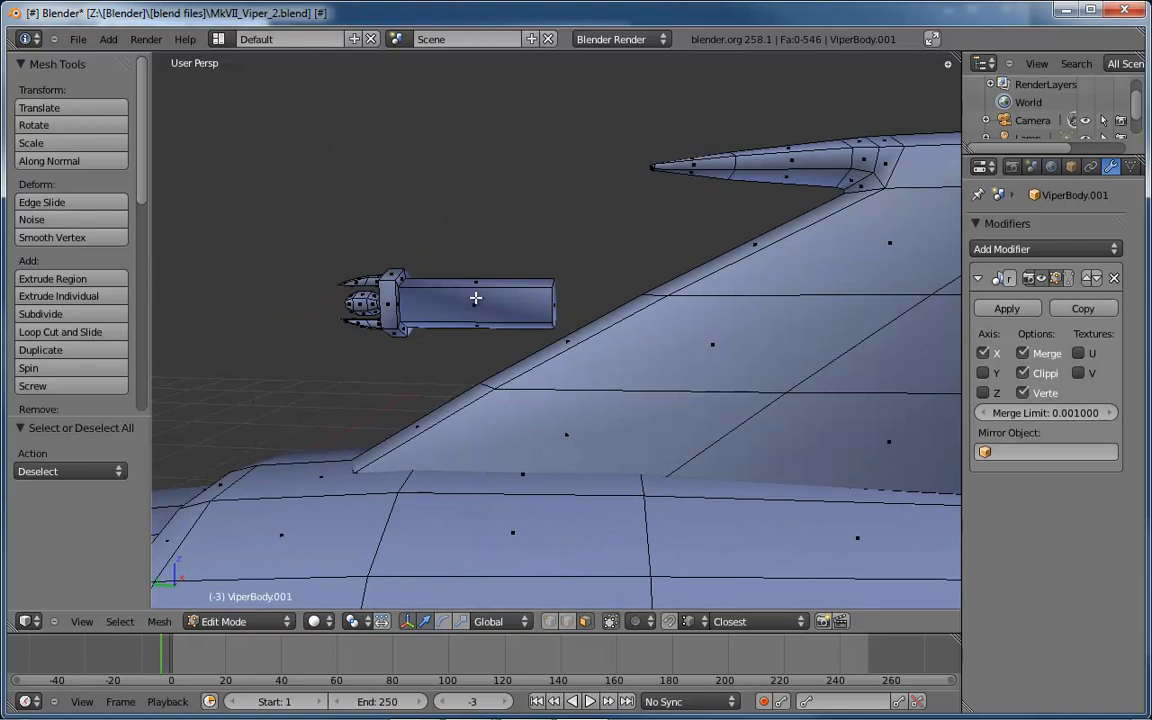
key(b)
drag(458, 237, 520, 342)
middle_drag(532, 347, 563, 333)
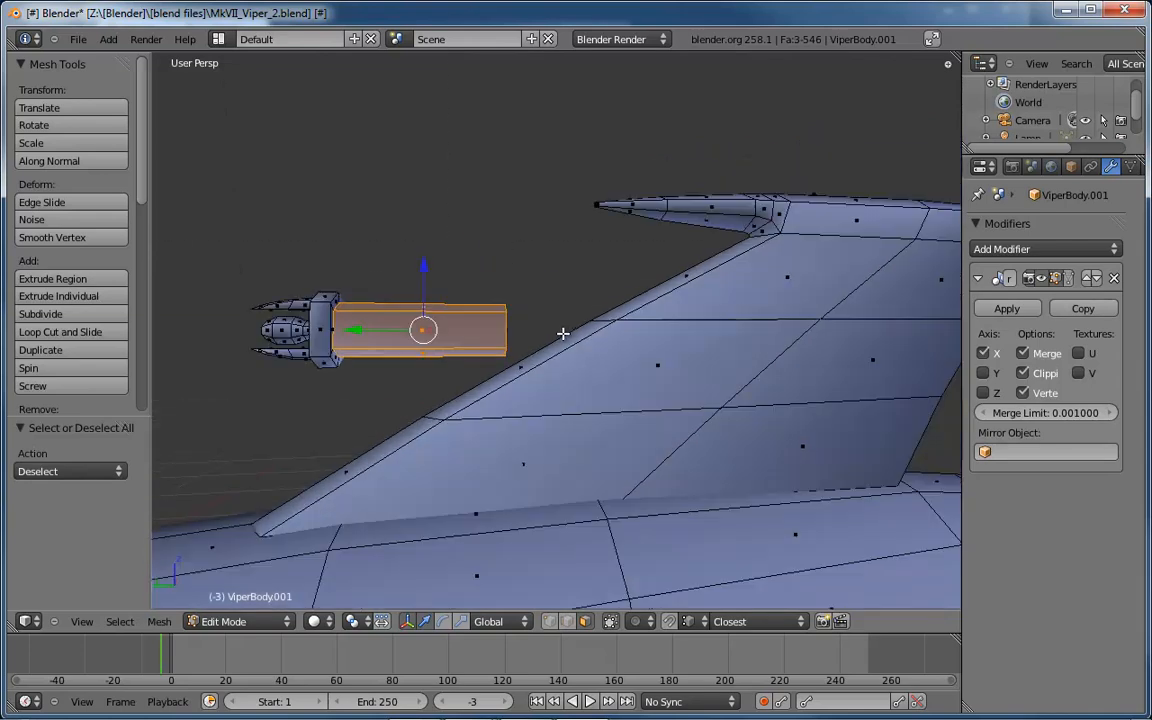
key(shift+d)
key(Escape)
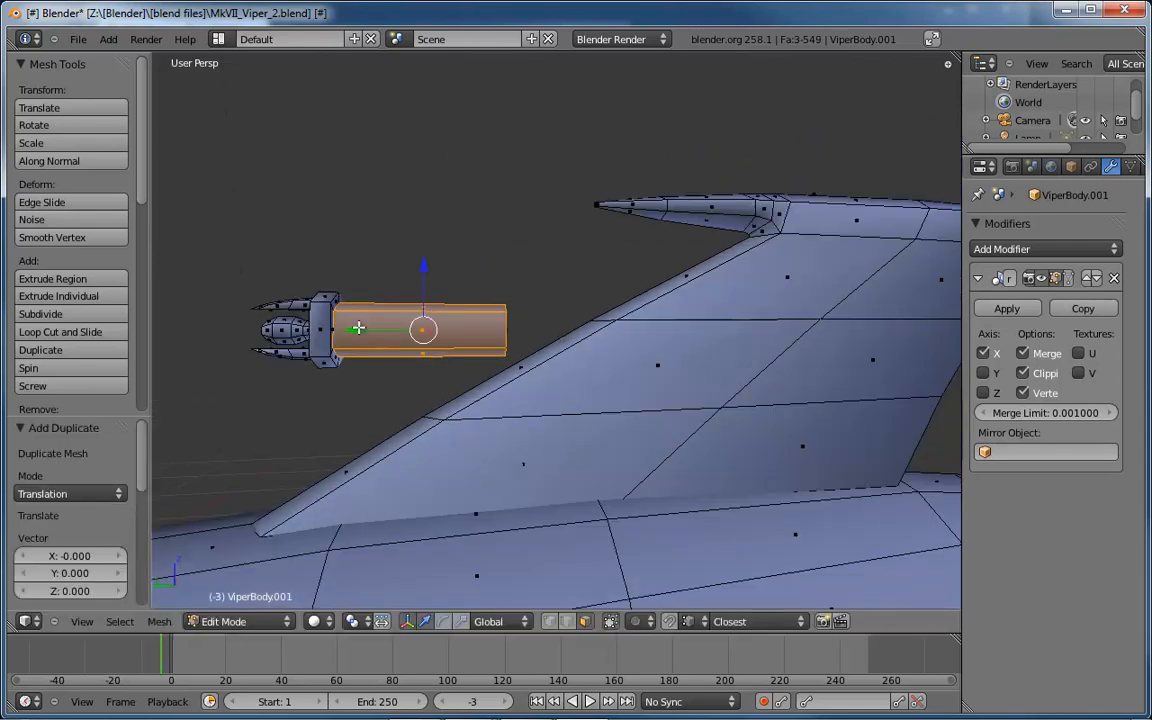
drag(355, 326, 584, 338)
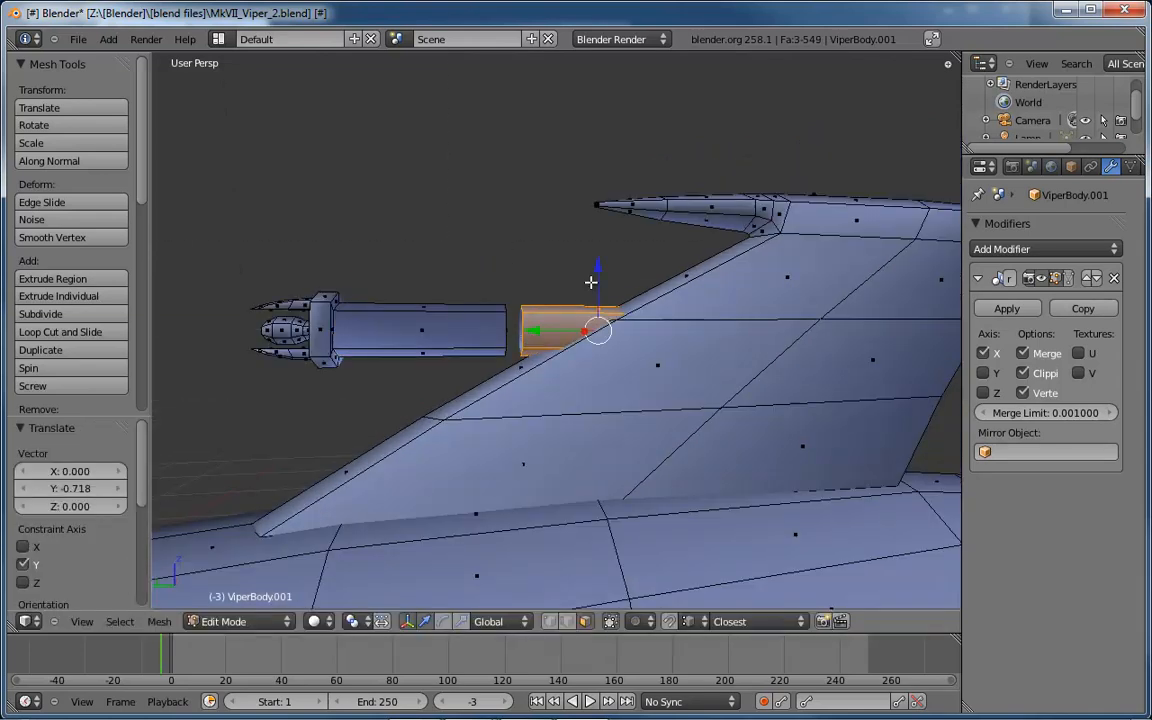
Scale the duplicated barrel faces uniformly by about 1.909 to form a larger housing around the barrel's rear.
middle_drag(609, 291, 588, 326)
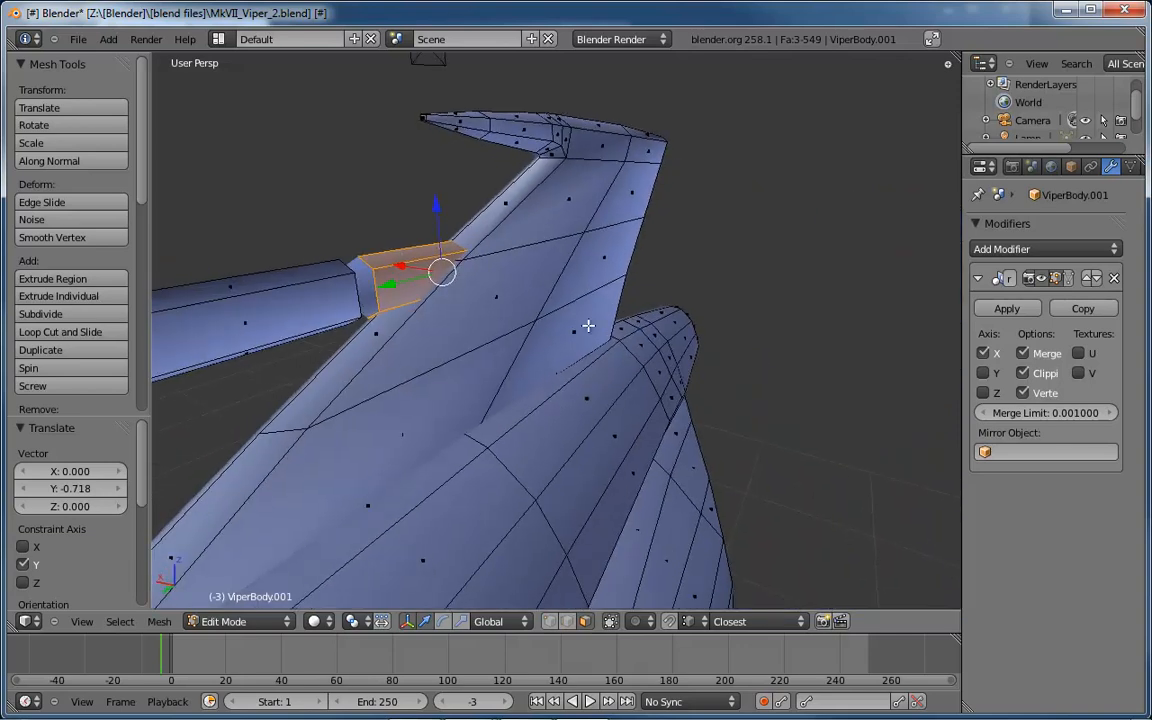
key(s)
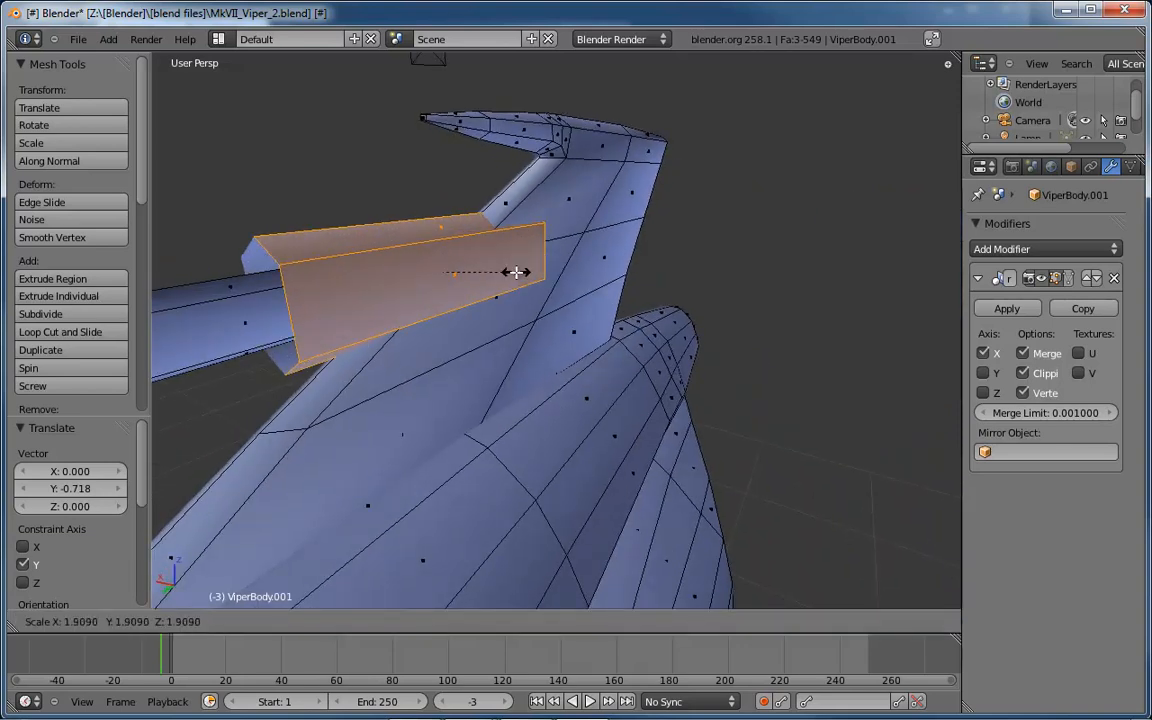
click(515, 272)
middle_drag(560, 280, 656, 238)
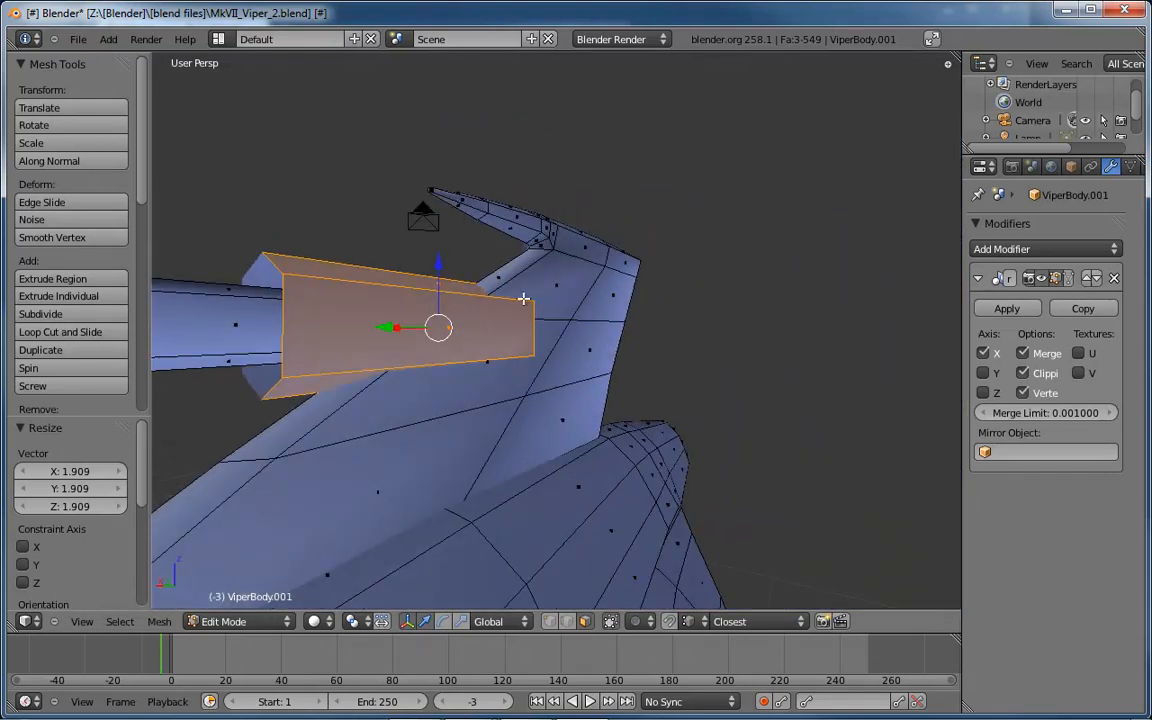
middle_drag(523, 298, 537, 349)
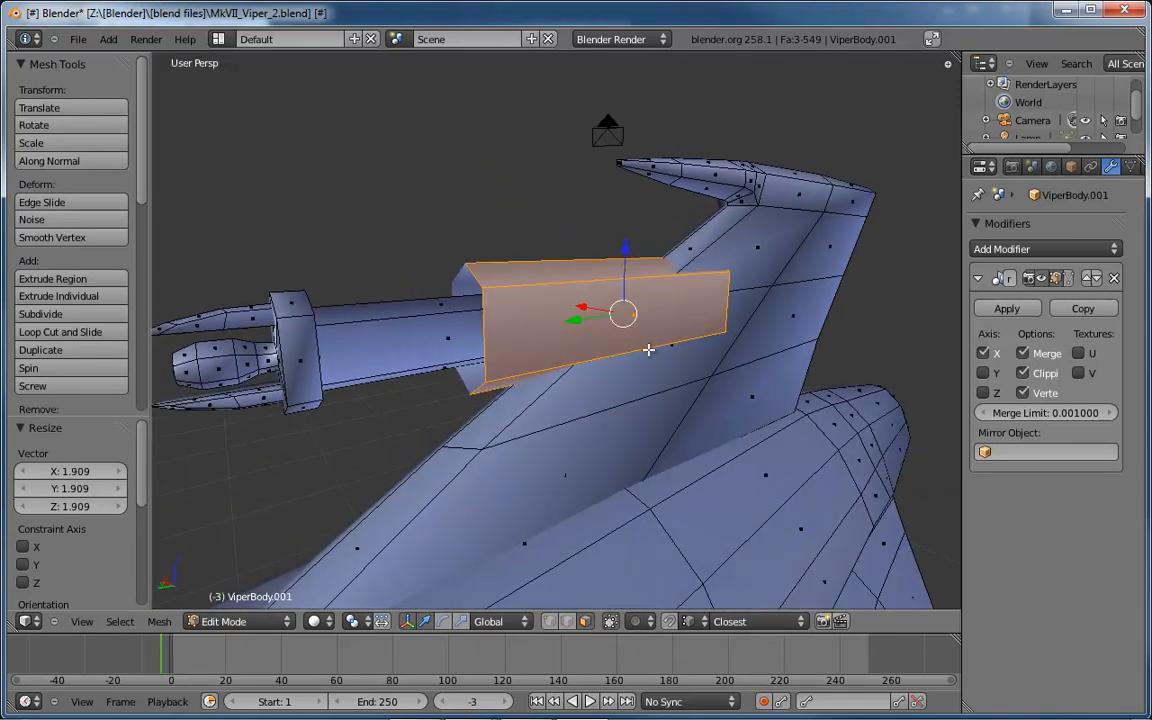
In the left wireframe view, select the housing's rear edge loop and move it about -0.626 along Y.
key(ctrl+KP_3)
key(z)
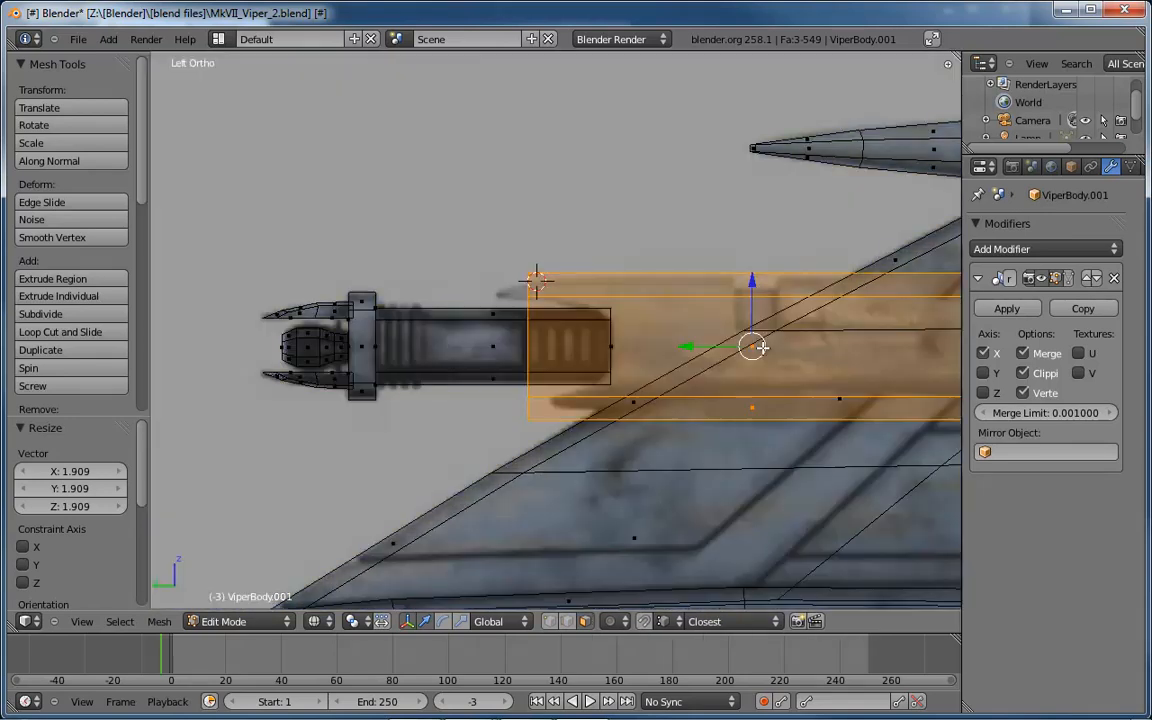
mouse_move(770, 354)
shift+middle_down()
mouse_move(470, 334)
mouse_move(419, 370)
shift+middle_up()
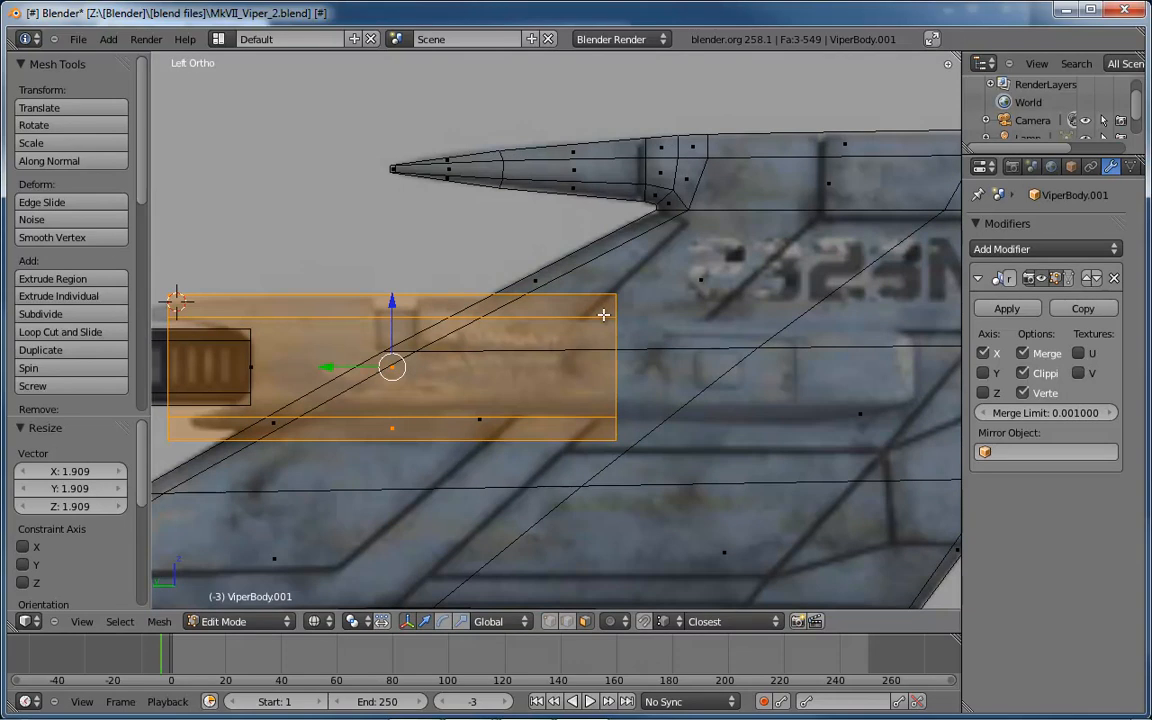
key(ctrl+Tab)
key(2)
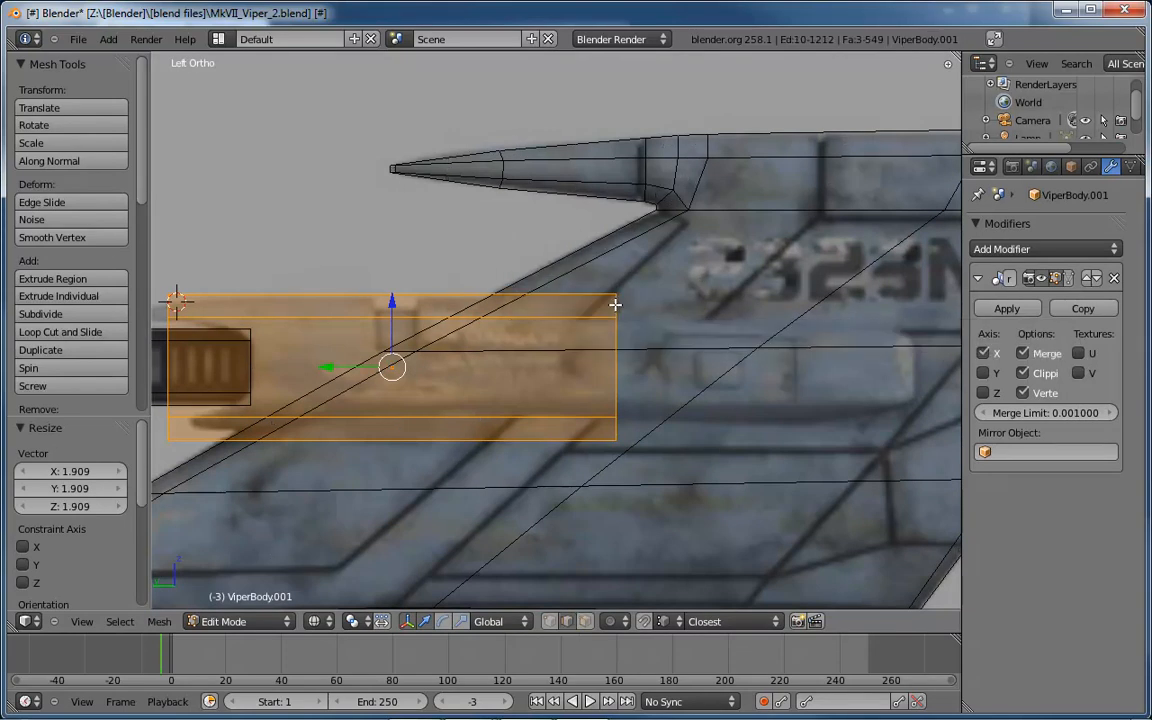
right_click(618, 327)
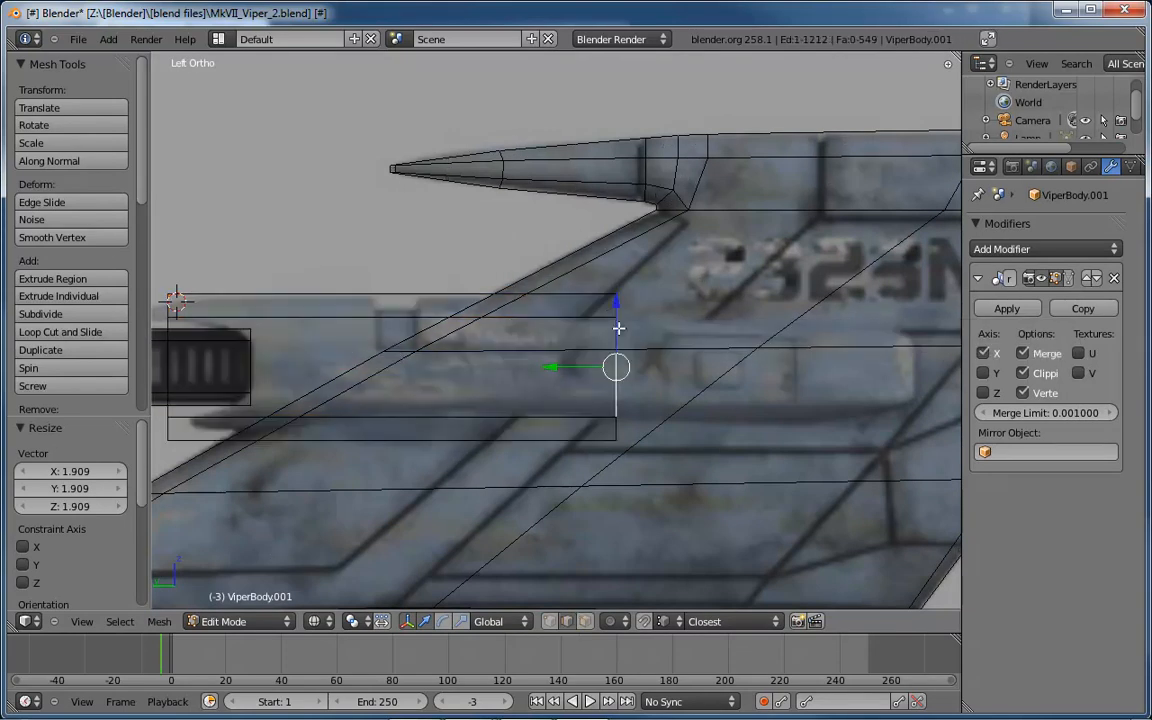
alt+right_click(616, 429)
scroll(630, 340, up, 4)
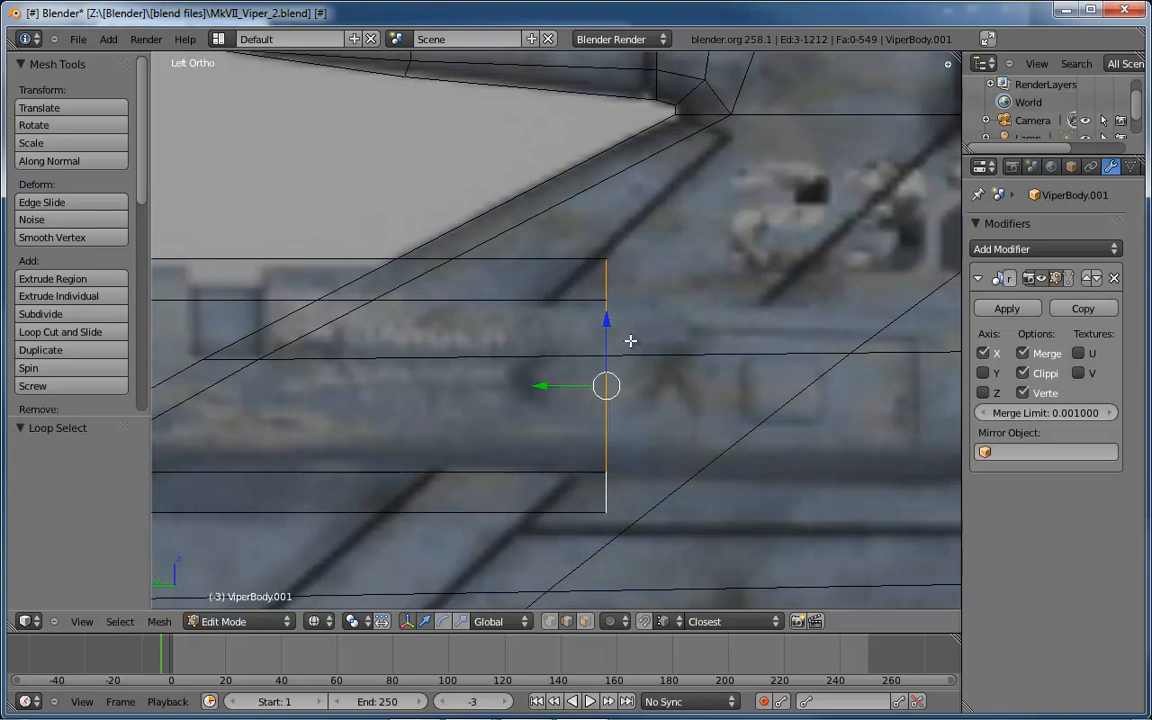
scroll(600, 360, down, 5)
drag(566, 362, 746, 366)
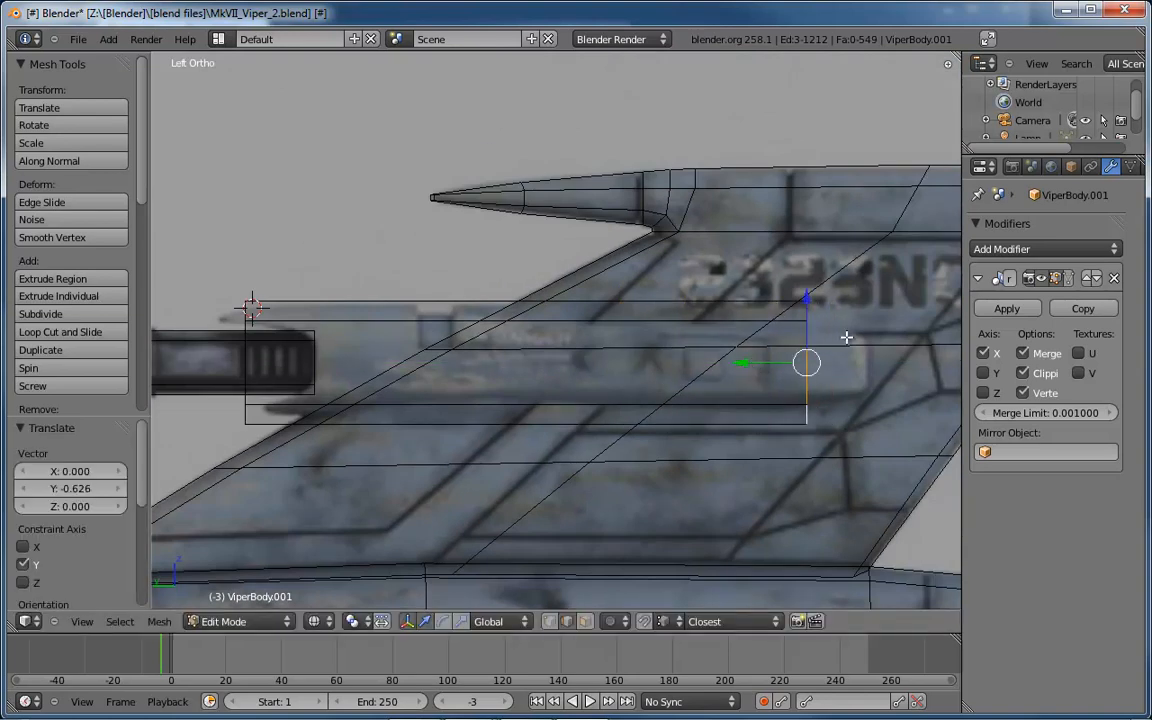
Scale the housing's four lengthwise edges to about 0.89 along Z, and move its front edge loop about -0.258 along Y.
right_click(524, 423)
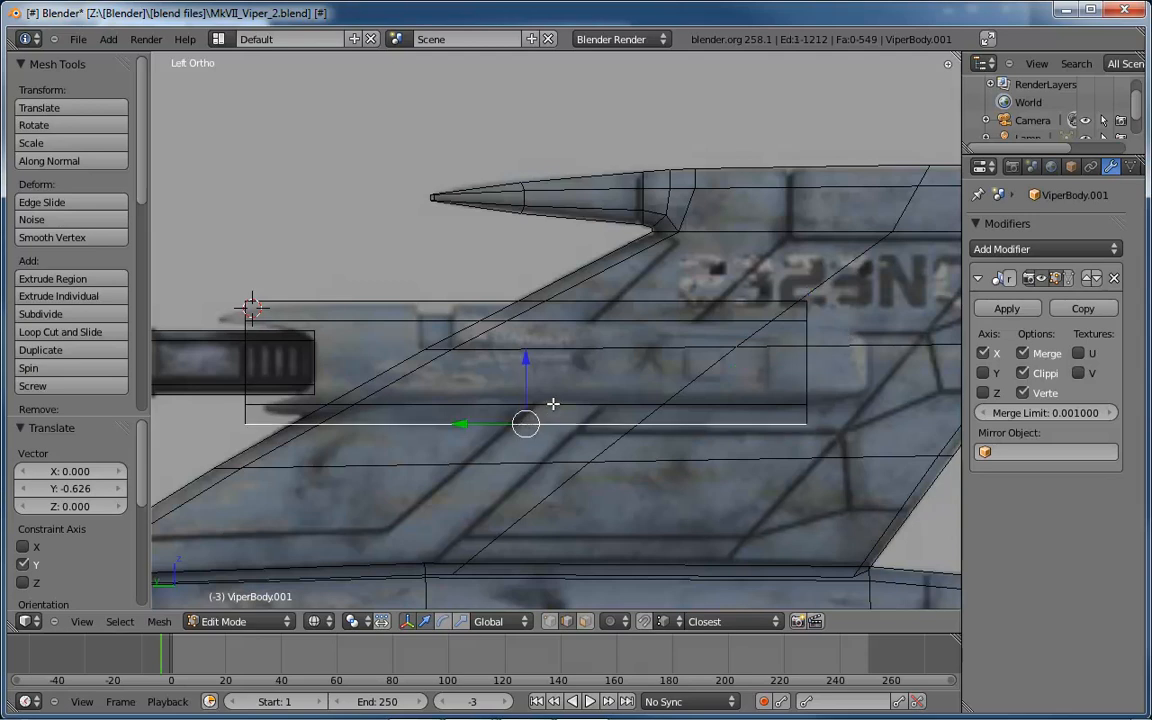
shift+right_click(584, 318)
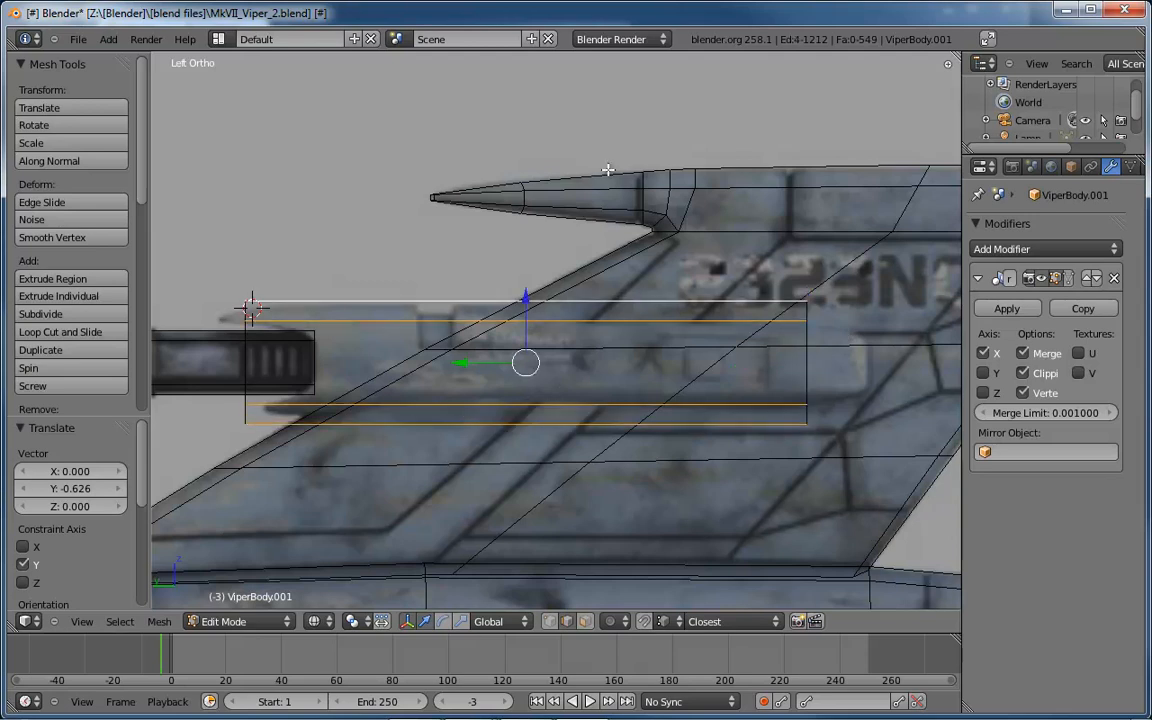
key(s)
key(z)
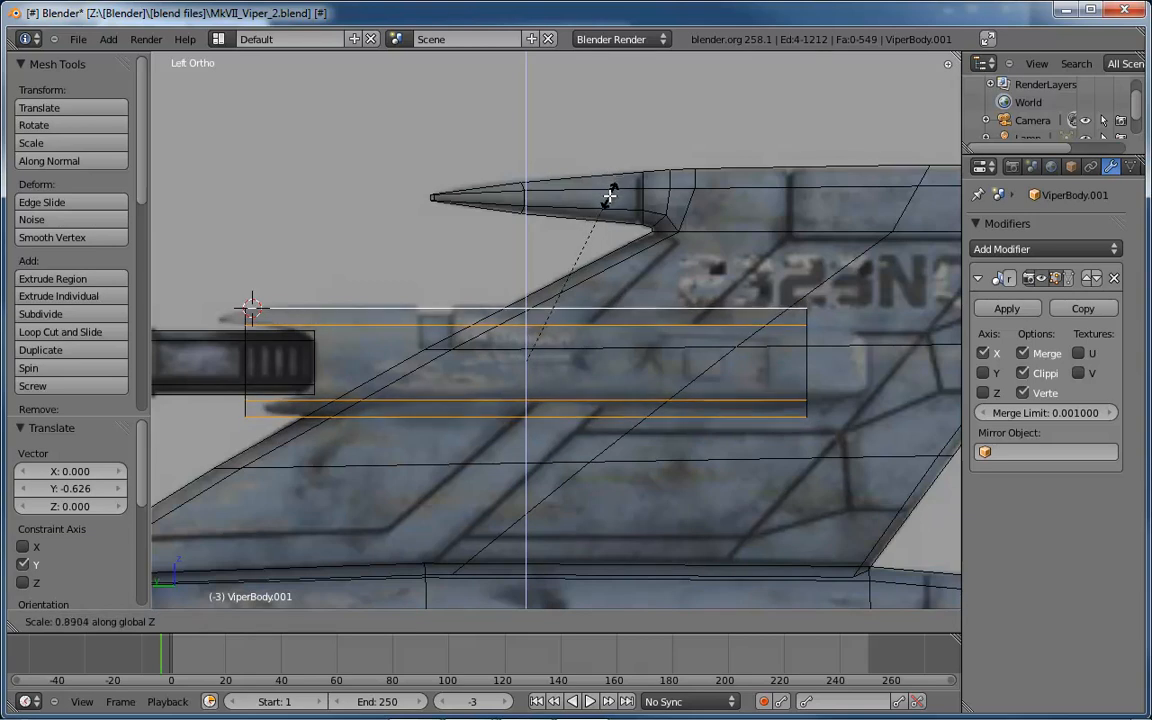
click(610, 196)
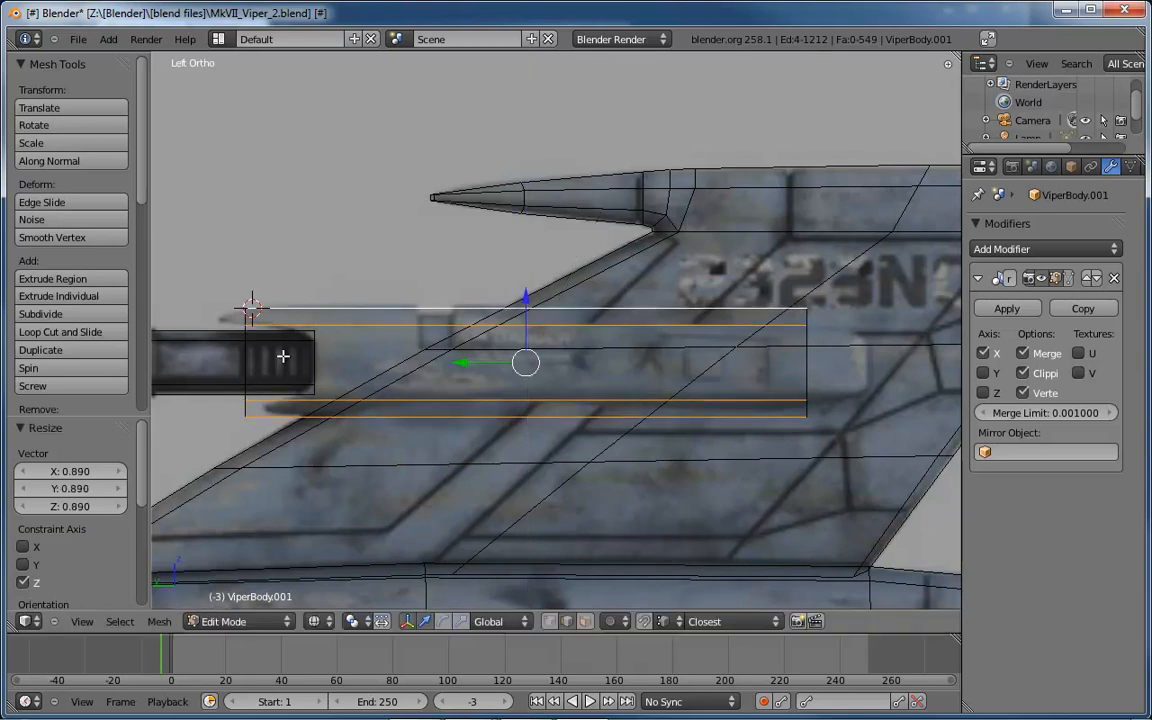
alt+right_click(245, 365)
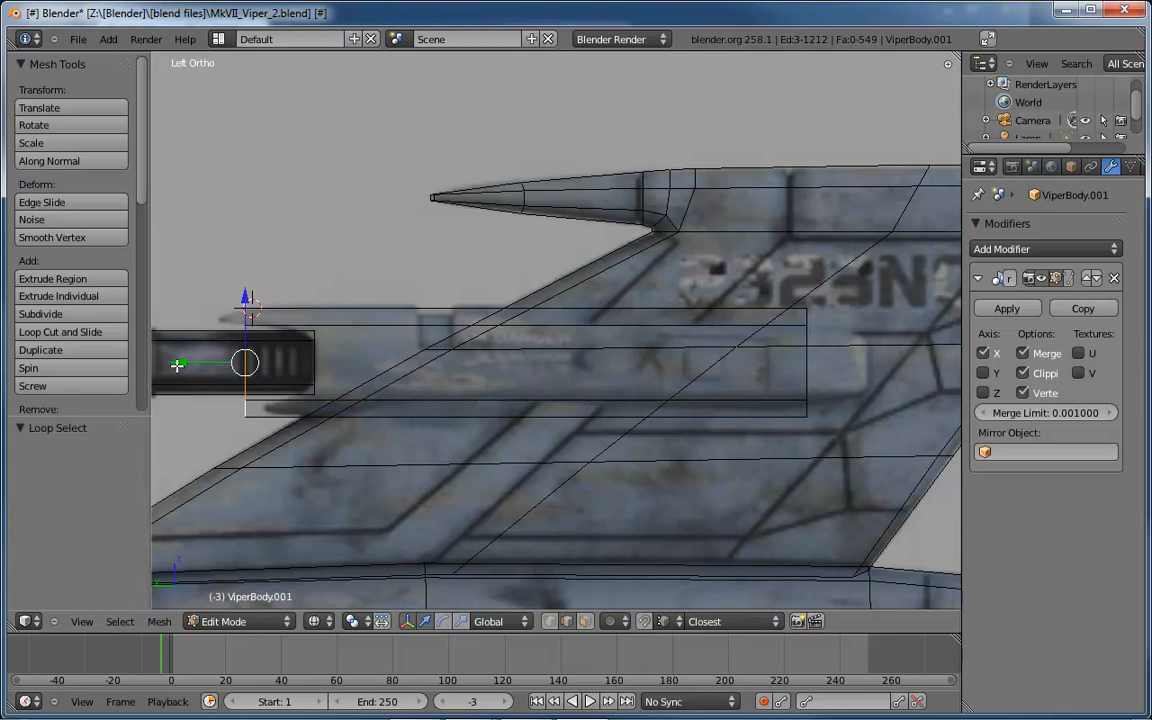
drag(188, 363, 258, 367)
In face select mode, select the housing's long side face and move it about -0.042 along X.
middle_drag(630, 352, 496, 363)
mouse_move(652, 342)
middle_down()
mouse_move(643, 362)
mouse_move(614, 347)
mouse_move(641, 338)
middle_up()
key(ctrl+Tab)
key(3)
right_click(616, 343)
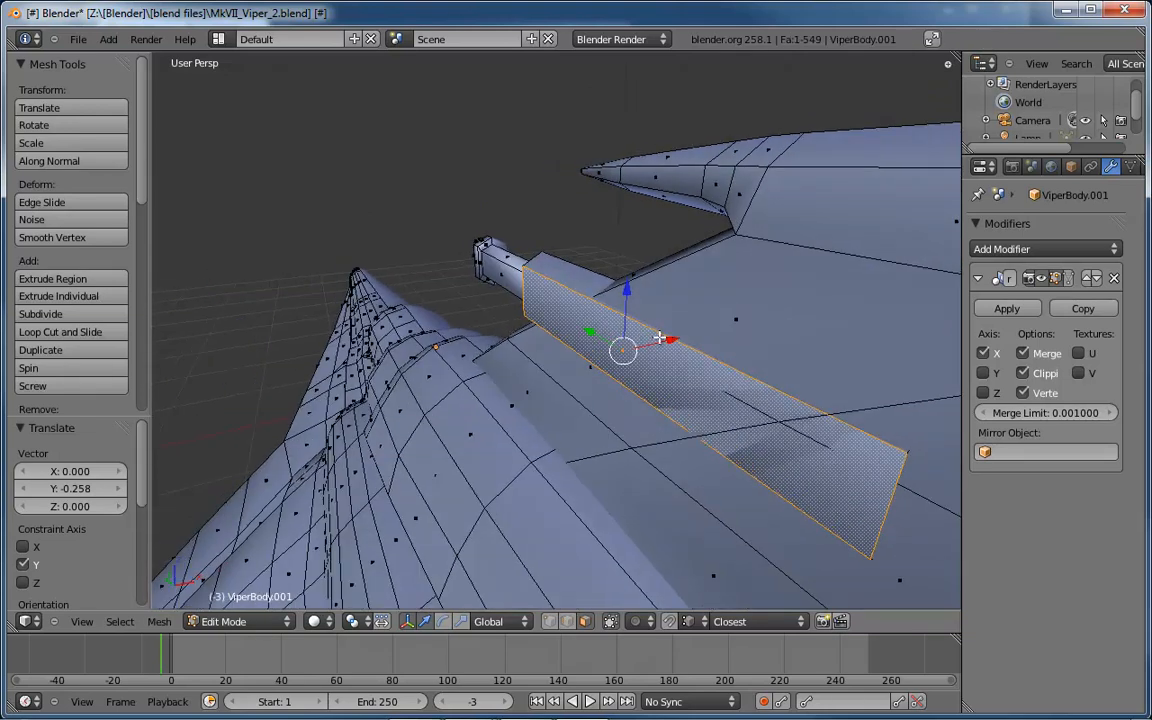
drag(668, 338, 661, 340)
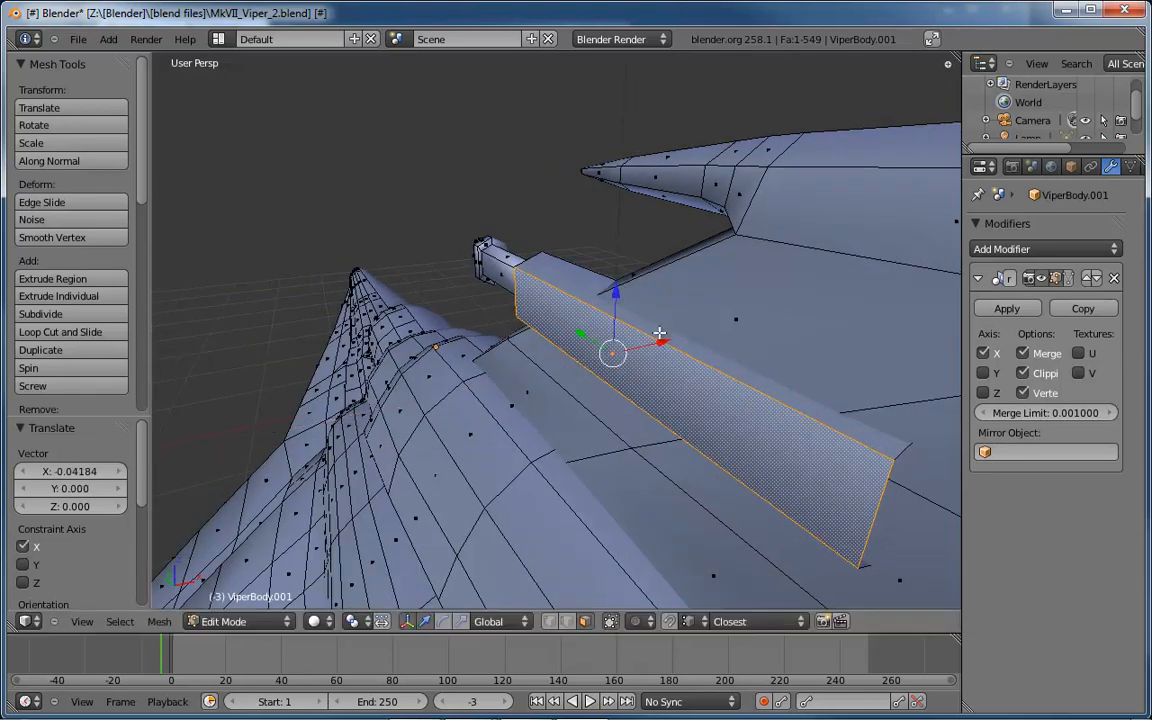
middle_drag(661, 340, 673, 428)
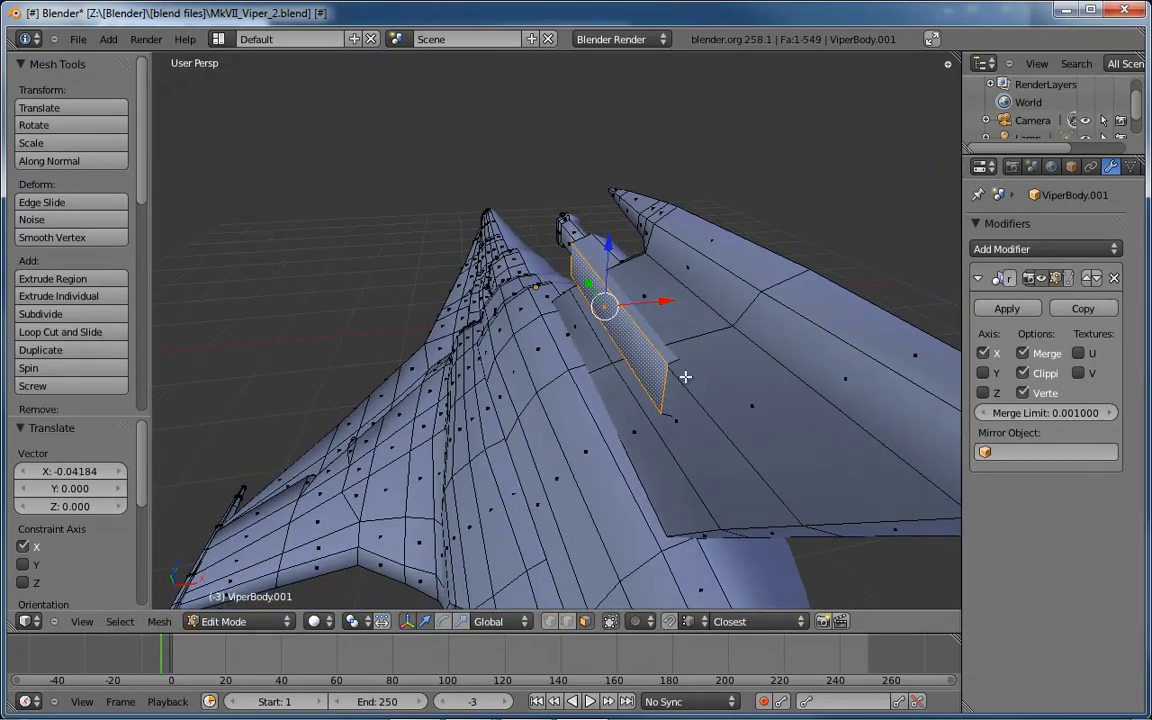
In edge select mode and wireframe, extrude the rear vertical edge of the housing's side face toward the fin.
key(z)
middle_drag(692, 382, 692, 356)
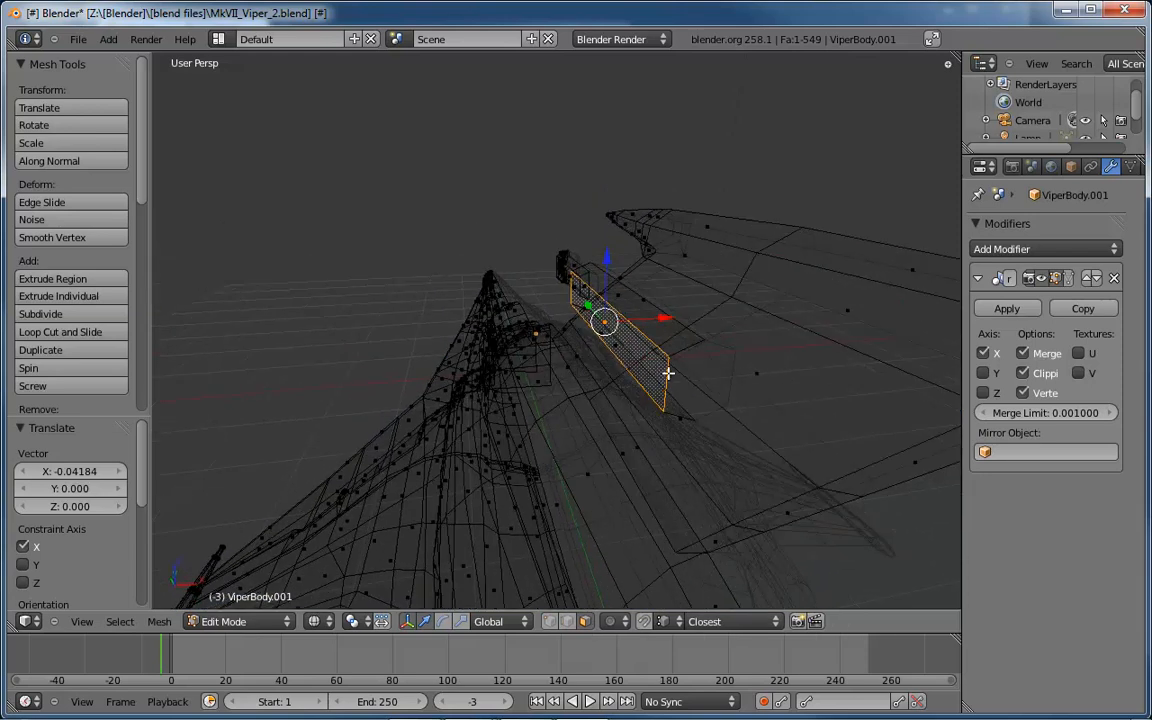
key(ctrl+Tab)
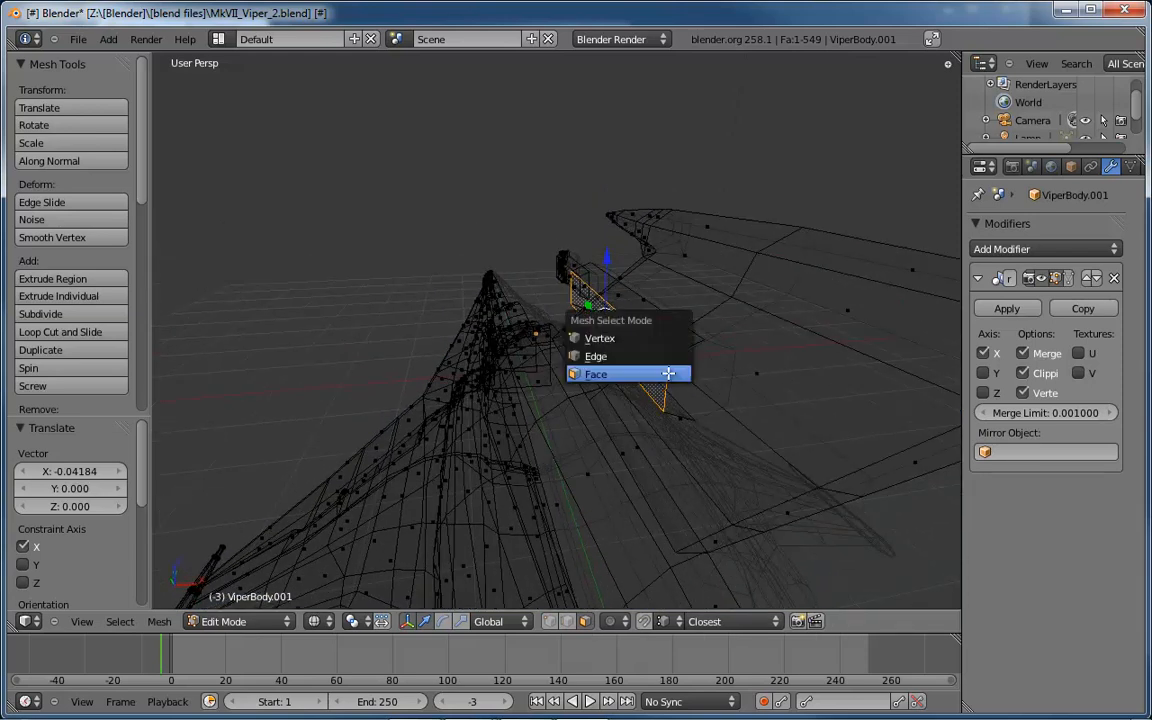
click(650, 356)
middle_drag(660, 372, 731, 376)
scroll(727, 368, up, 2)
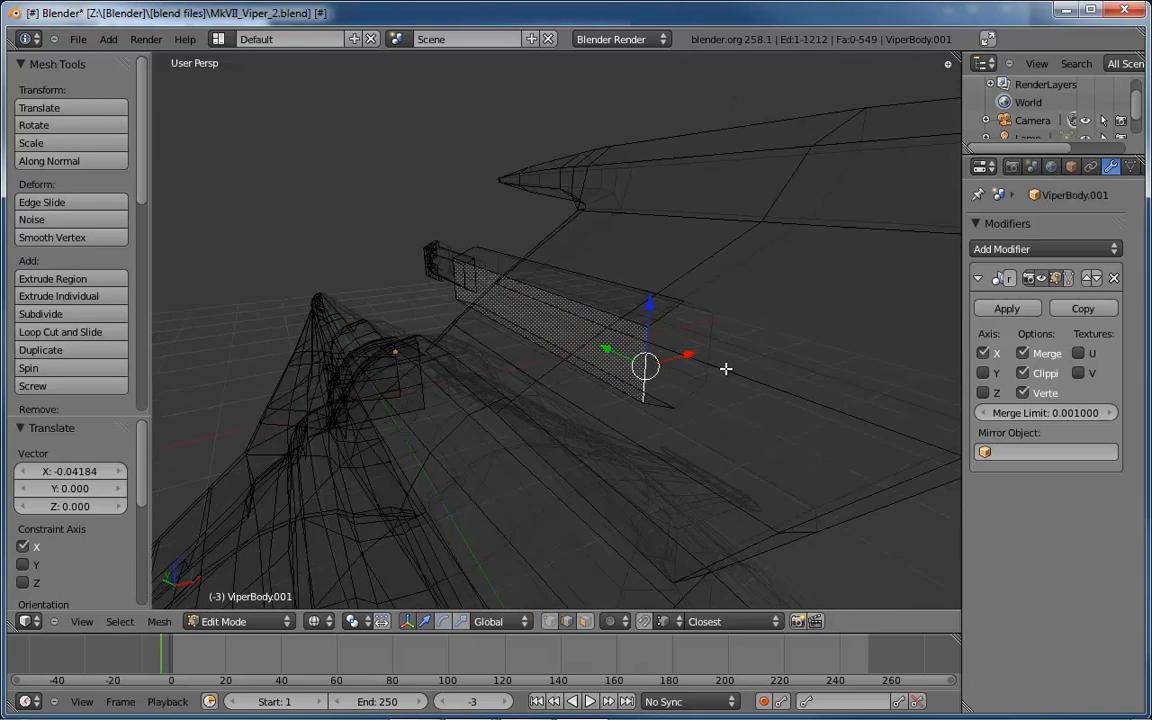
key(e)
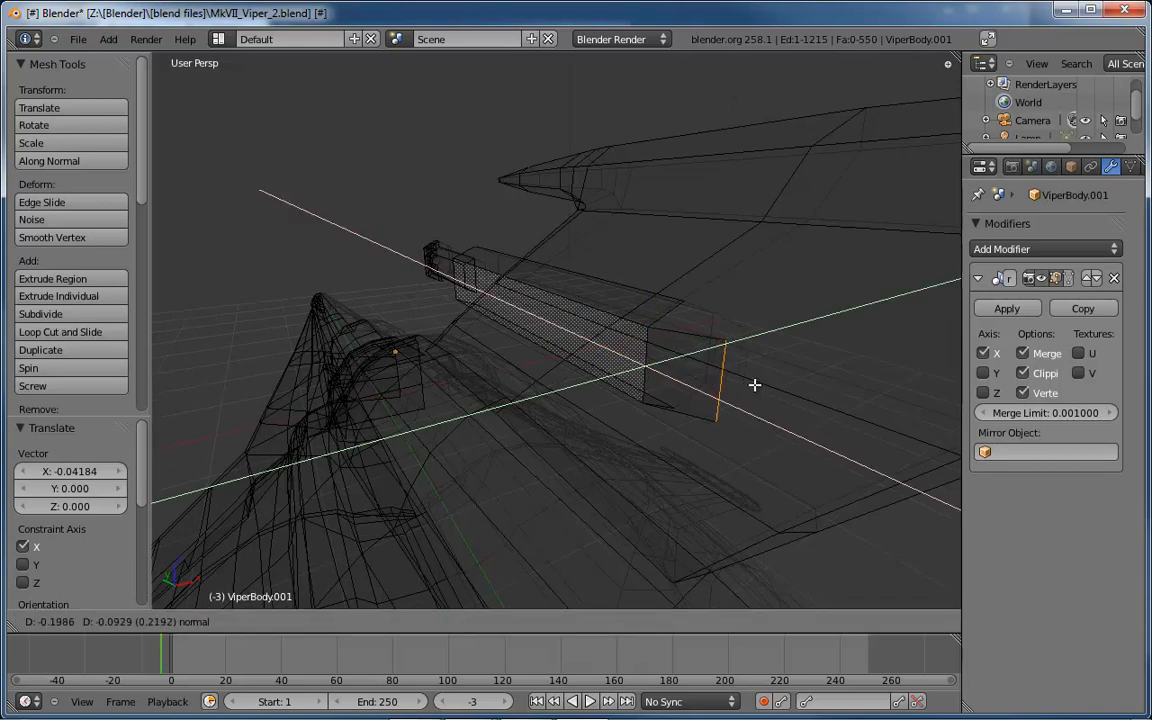
click(797, 396)
Fill the triangular gaps above and below the extruded side face with the housing's adjoining rear edges.
middle_drag(797, 396, 676, 411)
right_click(684, 328)
shift+right_click(690, 344)
key(f)
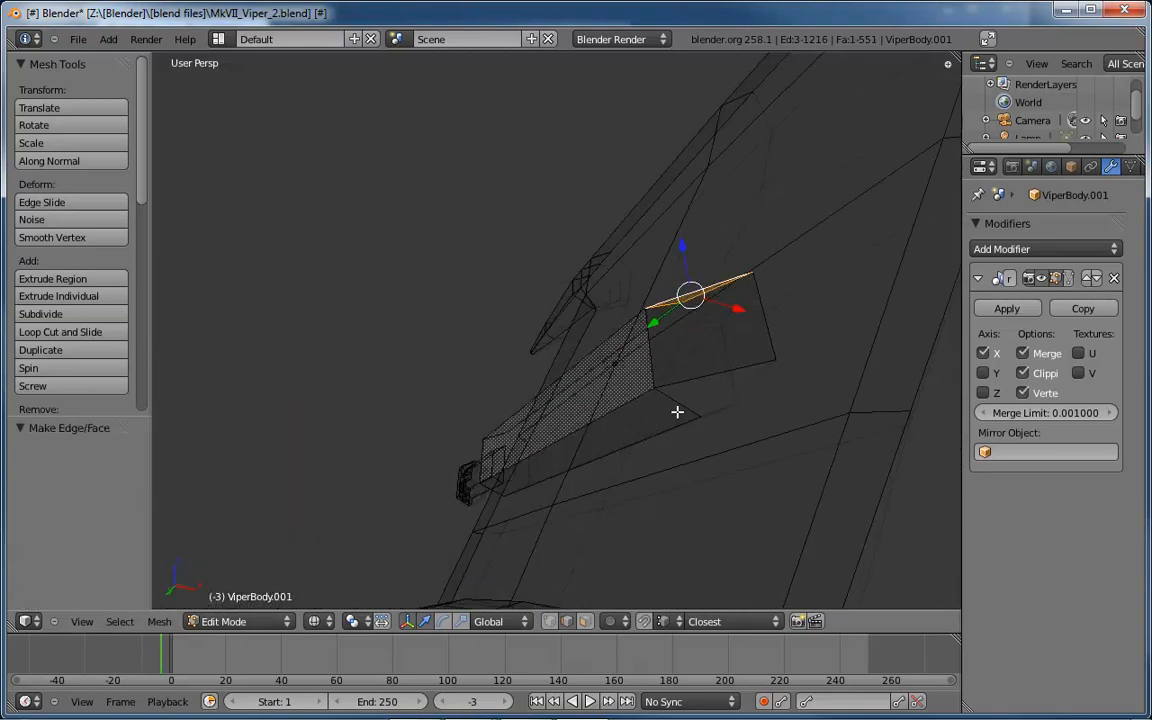
key(f)
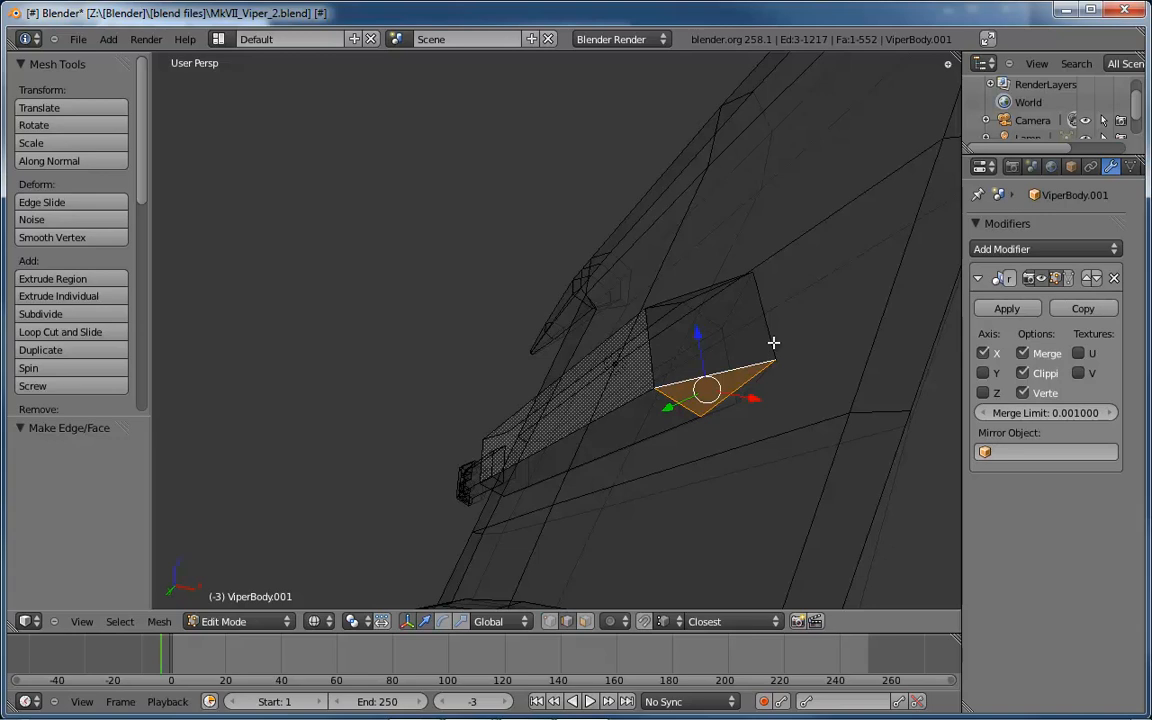
Try extruding the housing's rear vertical edge about 0.795 along X and 0.460 along Y, and undo that extrusion.
middle_drag(769, 328, 764, 231)
key(ctrl+r)
click(762, 236)
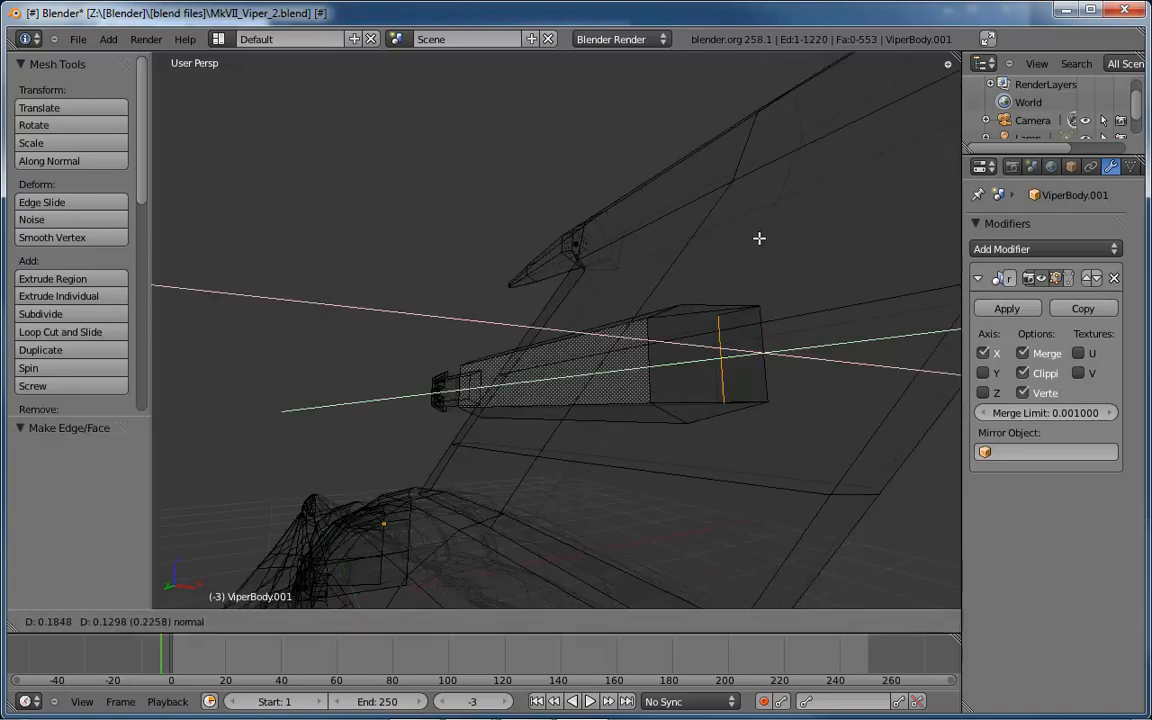
click(770, 250)
middle_drag(806, 295, 761, 296)
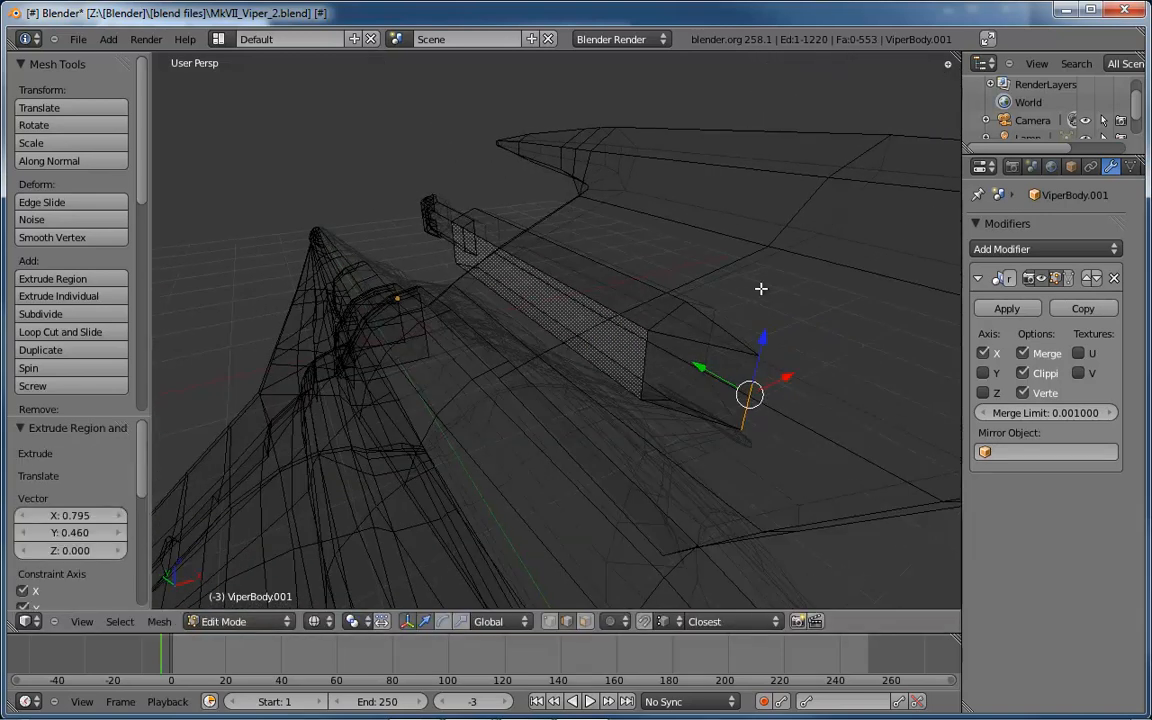
key(s)
right_click(772, 362)
key(ctrl+z)
key(ctrl+z)
Scale the extruded rear vertical edge uniformly to about 0.629 and move it about -0.315 along Y.
middle_drag(782, 355, 791, 312)
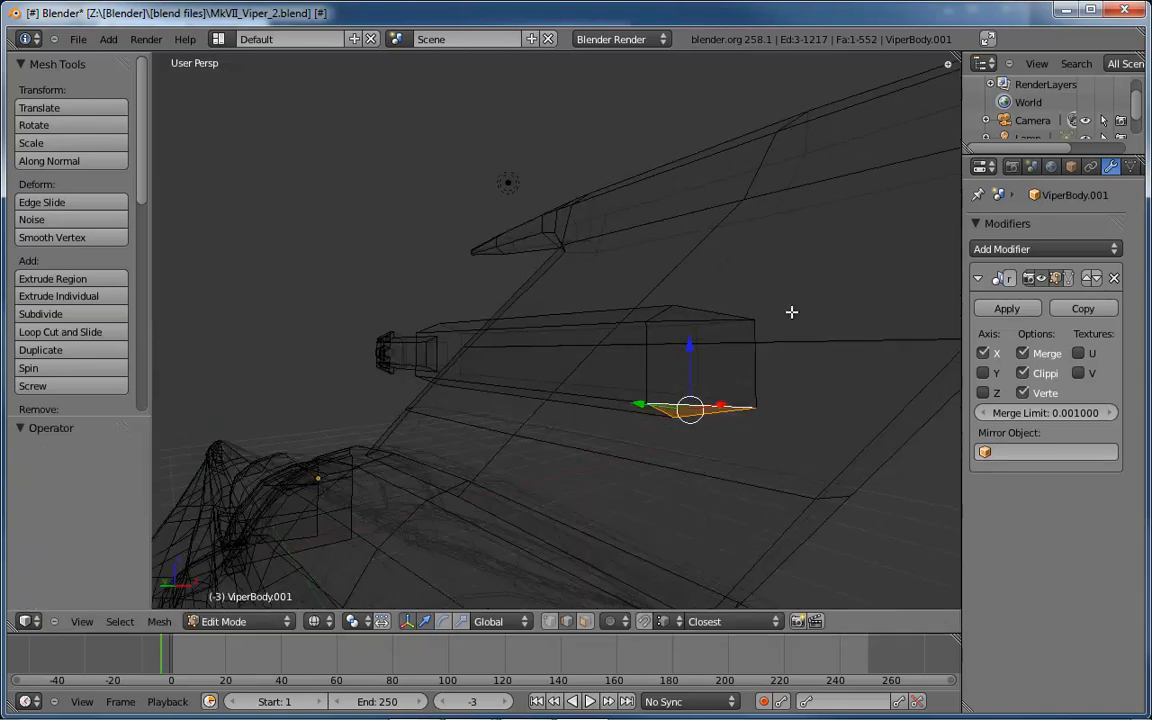
right_click(755, 340)
key(s)
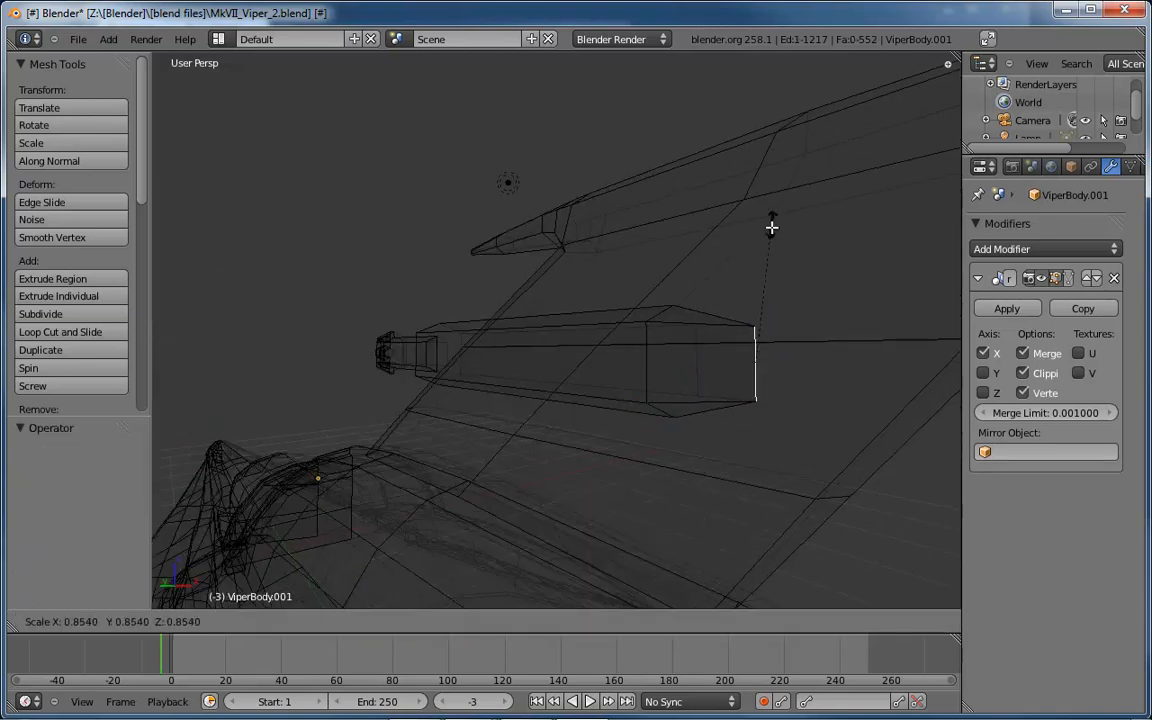
click(770, 332)
key(z)
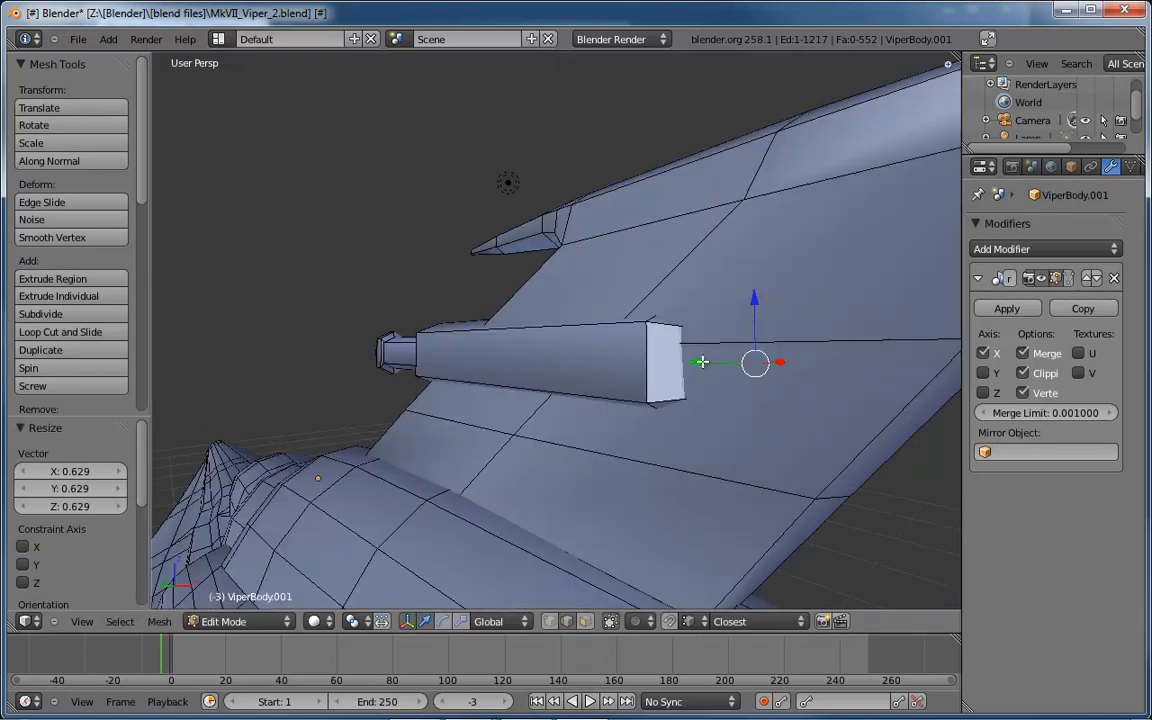
middle_drag(718, 359, 658, 321)
drag(658, 321, 792, 375)
middle_drag(792, 375, 284, 130)
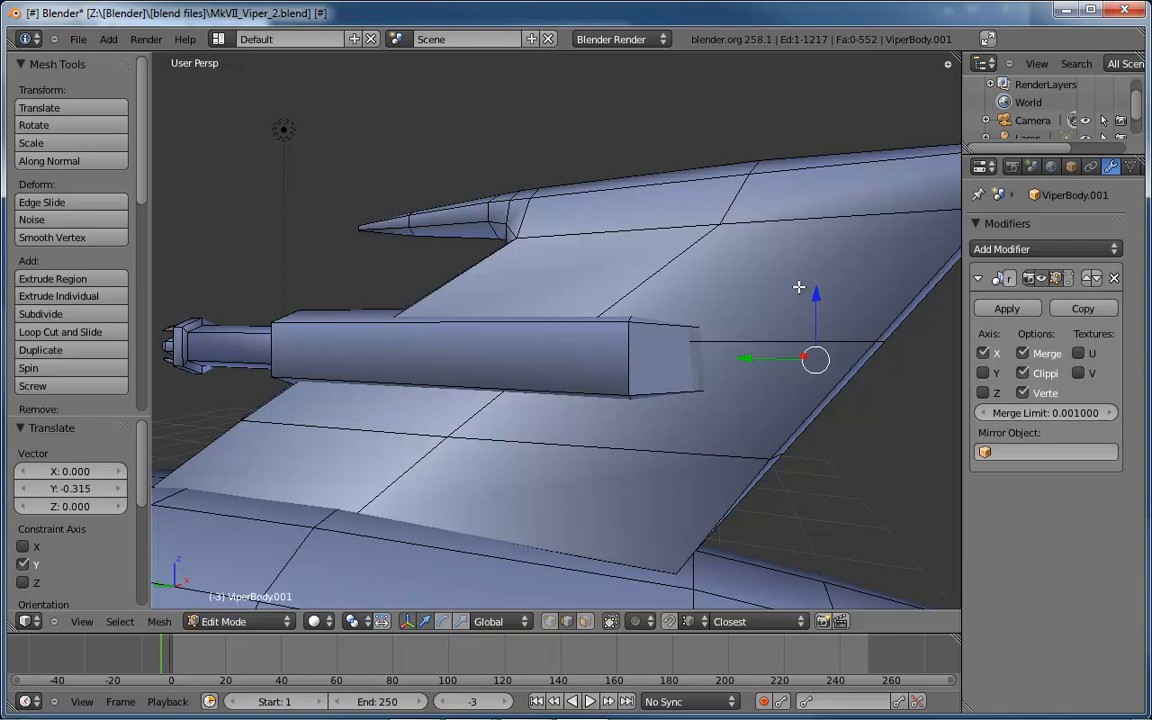
Select the front and rear vertical edges of the housing's long side face and move them about -0.039 along X.
middle_drag(789, 298, 690, 316)
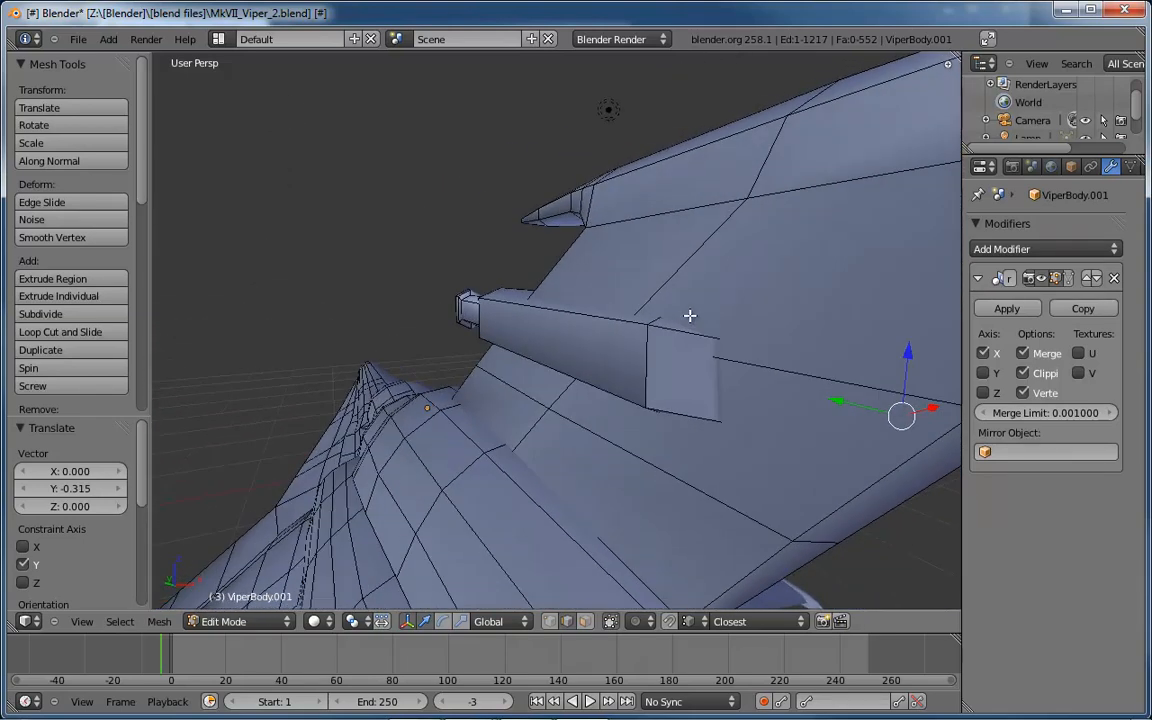
right_click(647, 357)
shift+right_click(480, 317)
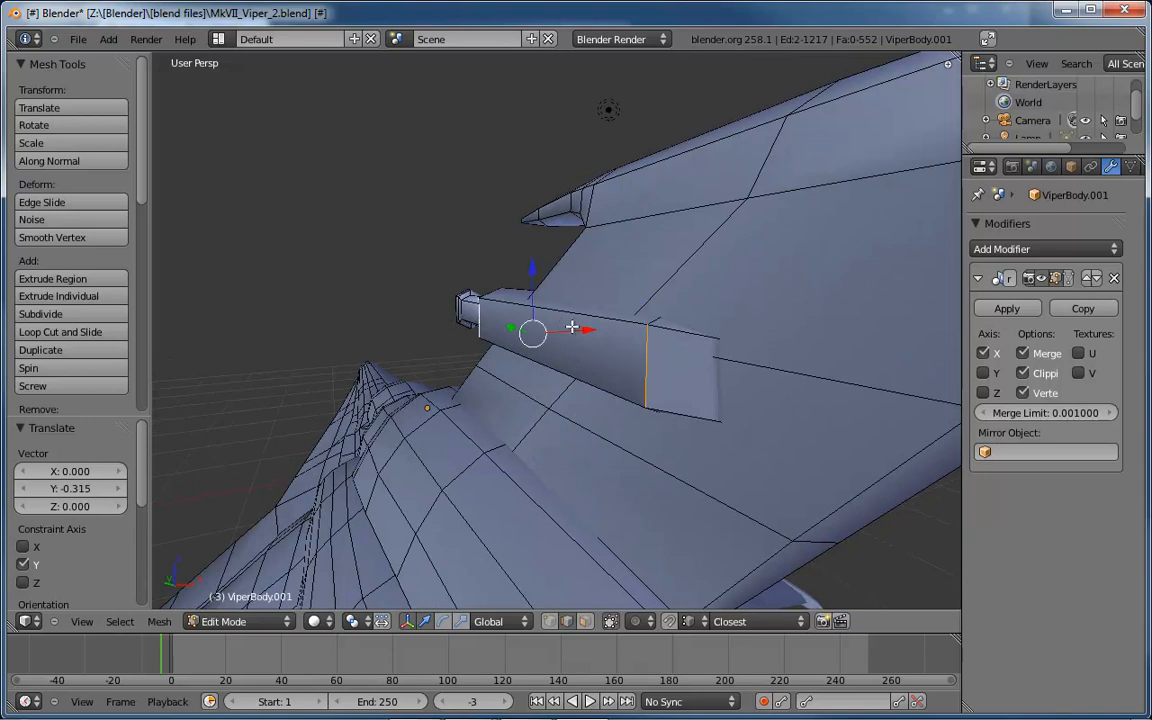
mouse_move(585, 335)
middle_down()
mouse_move(576, 345)
mouse_move(591, 351)
middle_up()
drag(611, 294, 598, 296)
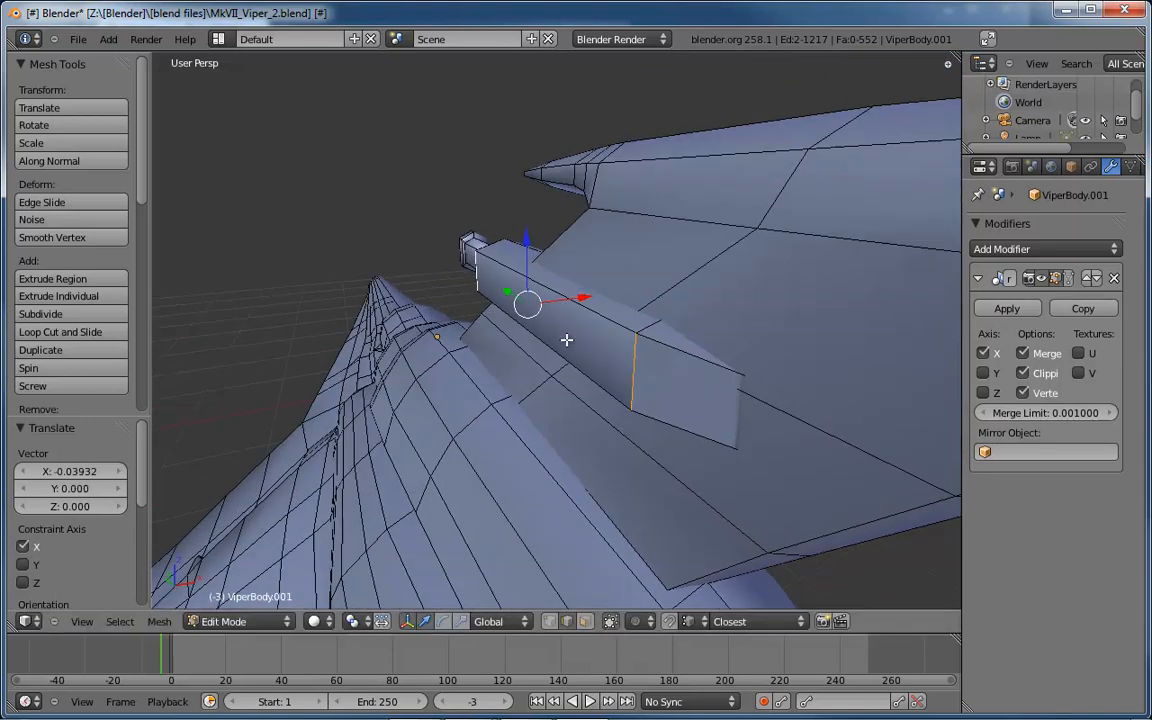
Compare the housing's width and alignment with the reference image in top view wireframe, and inspect the gun from several angles.
key(ctrl+KP_1)
key(z)
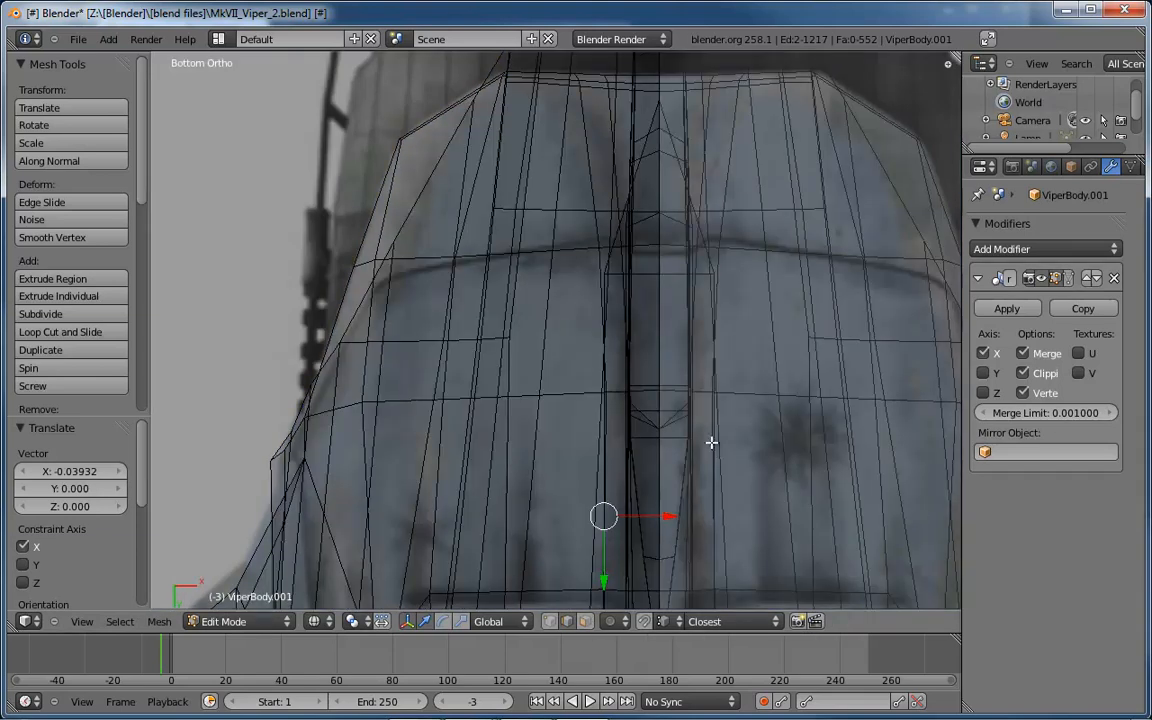
mouse_move(740, 455)
shift+middle_down()
mouse_move(748, 203)
mouse_move(717, 213)
shift+middle_up()
scroll(652, 336, down, 3)
scroll(655, 350, down, 3)
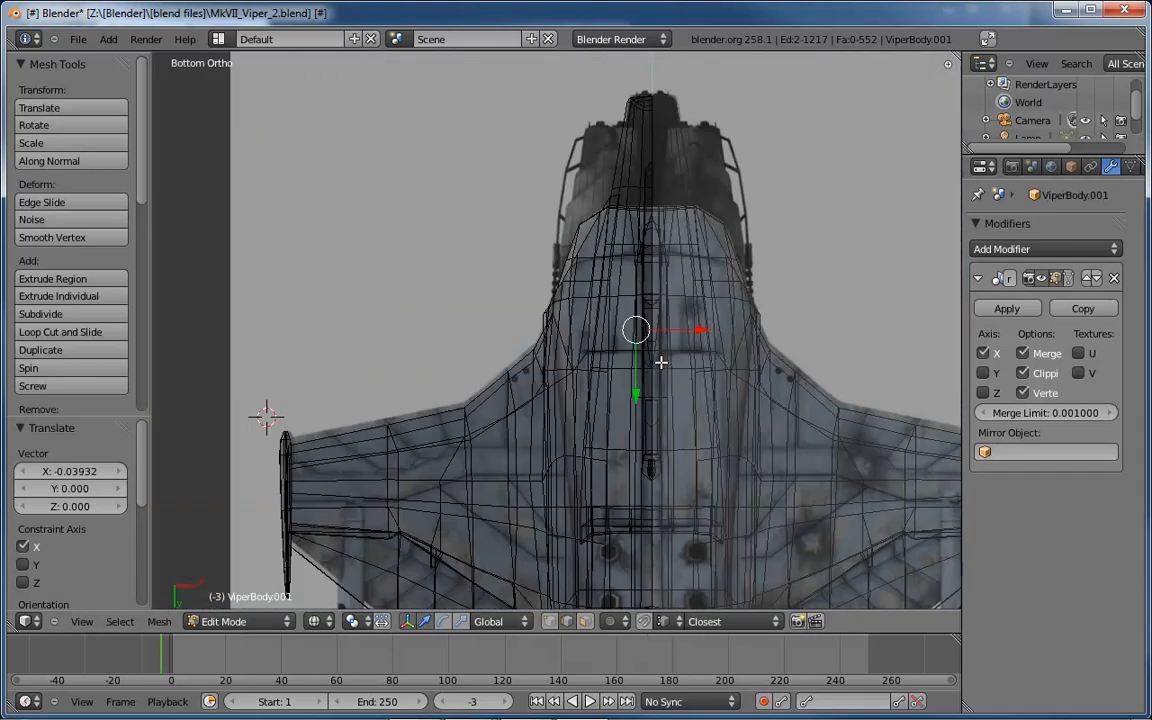
key(KP_7)
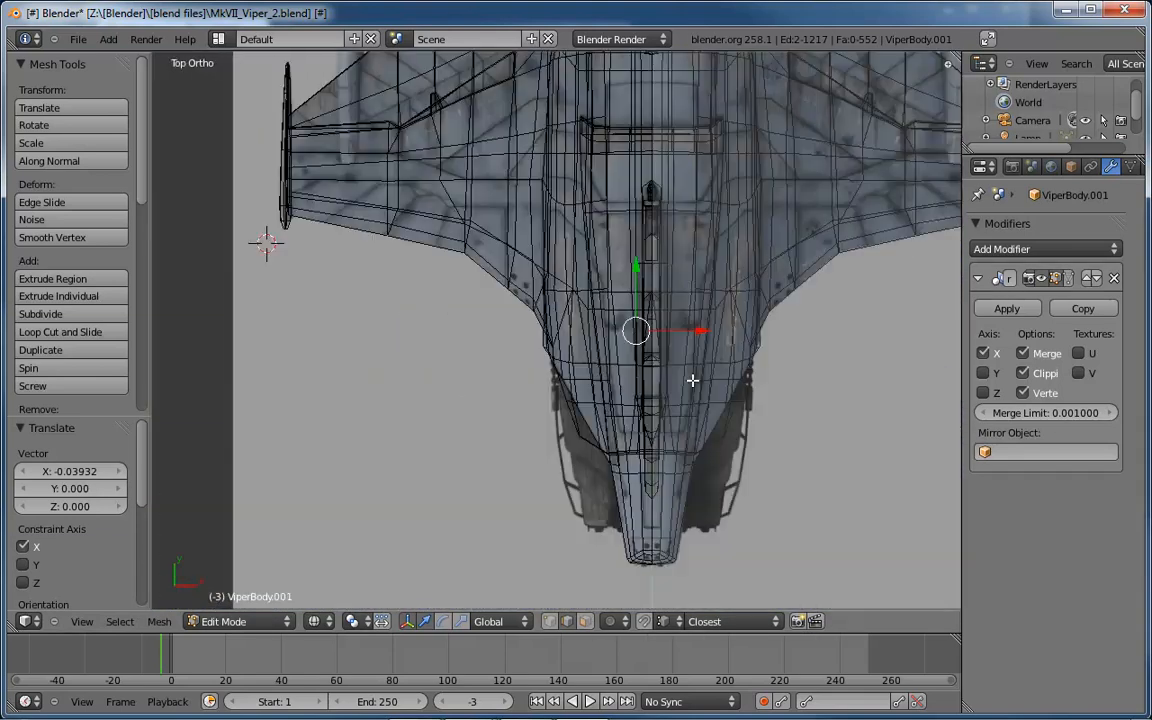
scroll(692, 380, up, 4)
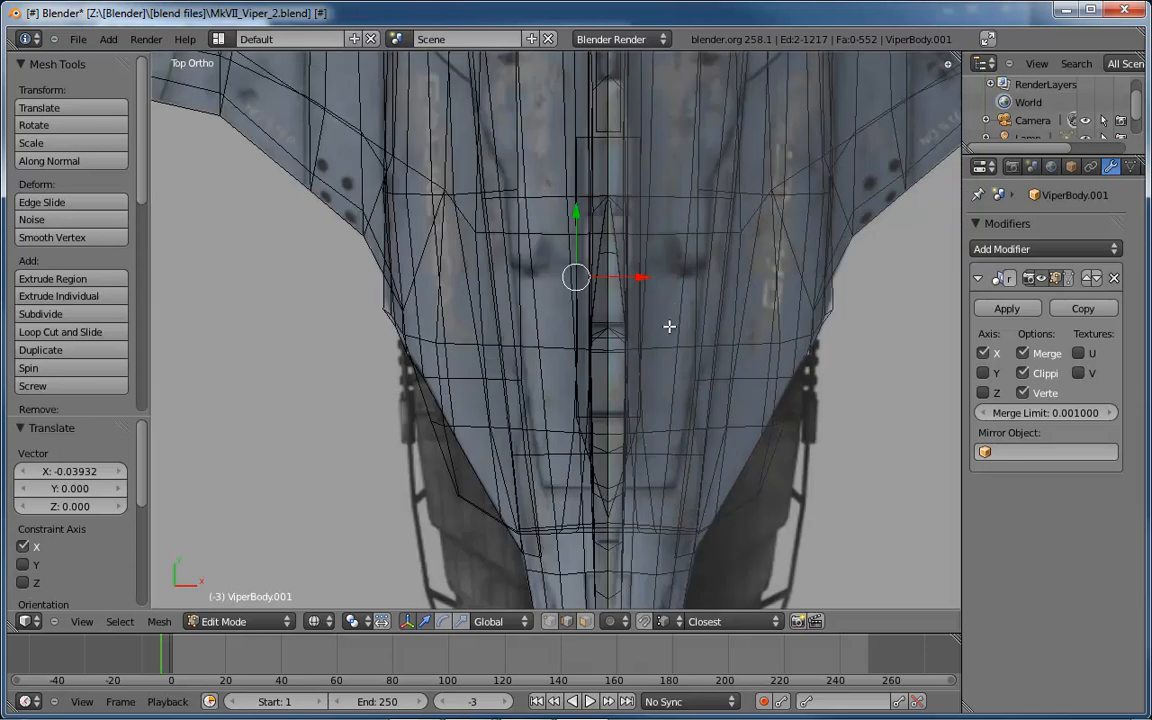
shift+middle_drag(696, 314, 676, 428)
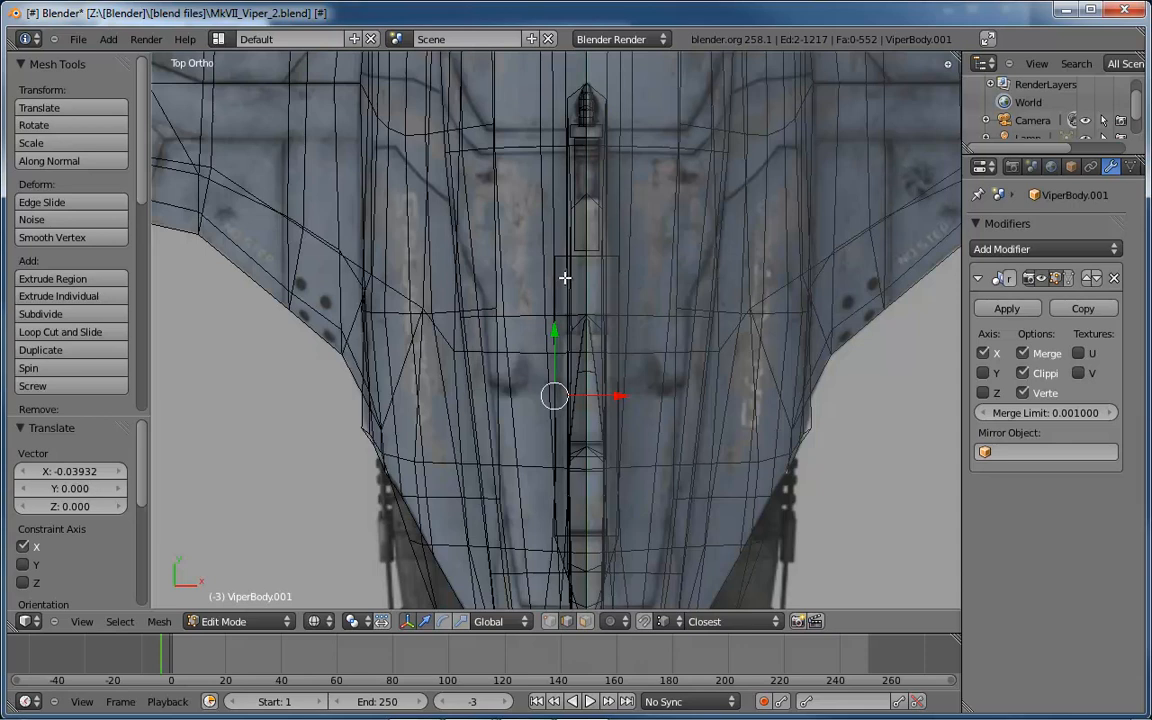
key(z)
mouse_move(667, 372)
middle_down()
mouse_move(828, 265)
mouse_move(689, 265)
mouse_move(715, 288)
mouse_move(651, 316)
middle_up()
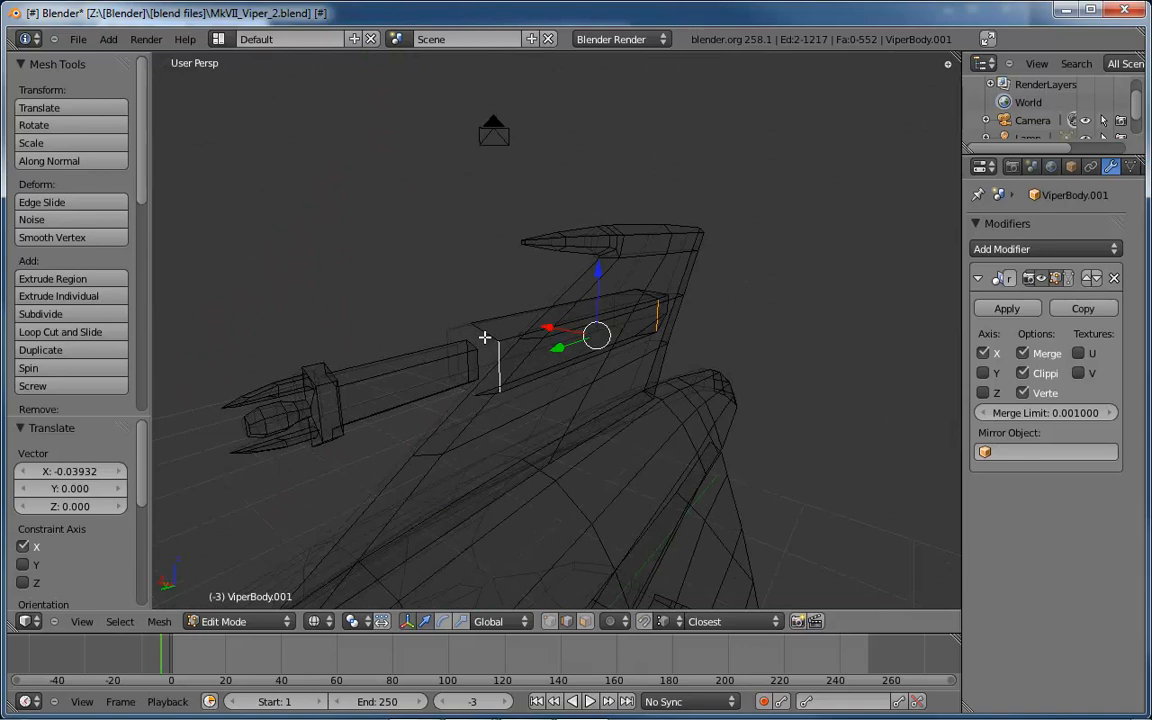
mouse_move(484, 338)
middle_down()
mouse_move(586, 334)
mouse_move(561, 342)
mouse_move(499, 319)
mouse_move(429, 314)
mouse_move(679, 347)
mouse_move(564, 412)
mouse_move(543, 460)
mouse_move(612, 427)
mouse_move(705, 458)
mouse_move(688, 423)
middle_up()
key(z)
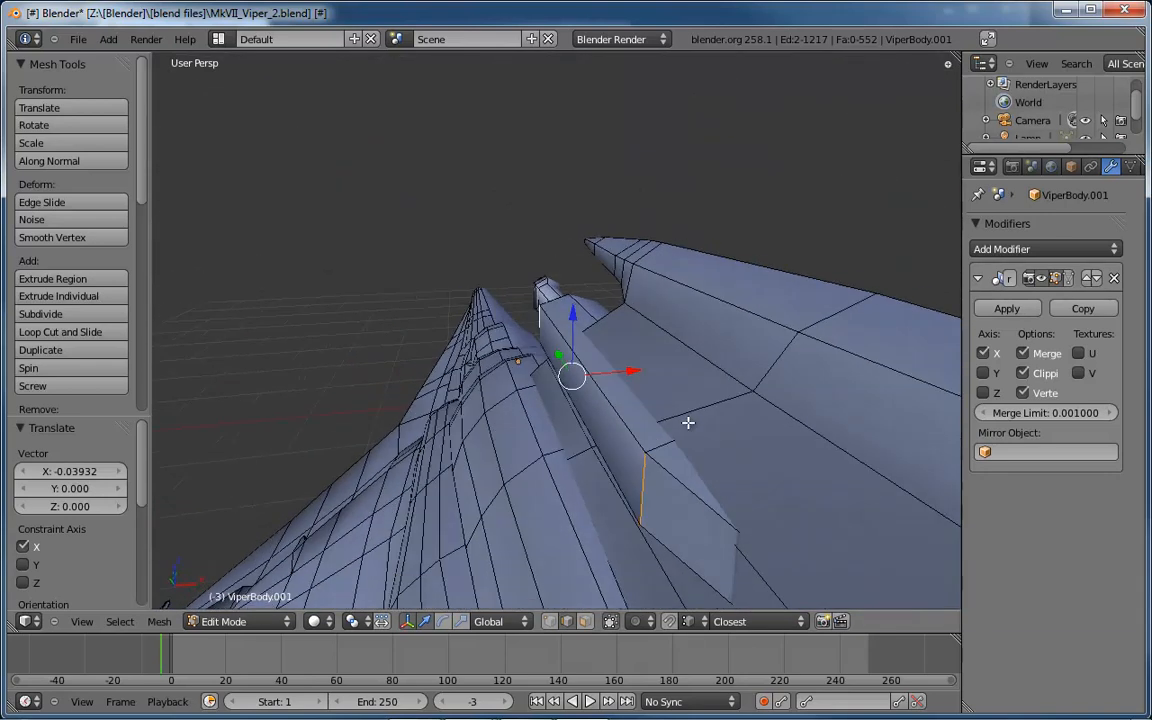
Move only the rear vertical edge of the housing's long side face about 0.032 along X.
right_click(643, 487)
drag(703, 479, 720, 482)
mouse_move(720, 482)
middle_down()
mouse_move(830, 439)
mouse_move(807, 455)
mouse_move(794, 393)
mouse_move(816, 415)
middle_up()
In face select mode, delete the three faces of the tapered section behind the housing.
key(z)
right_click(820, 421)
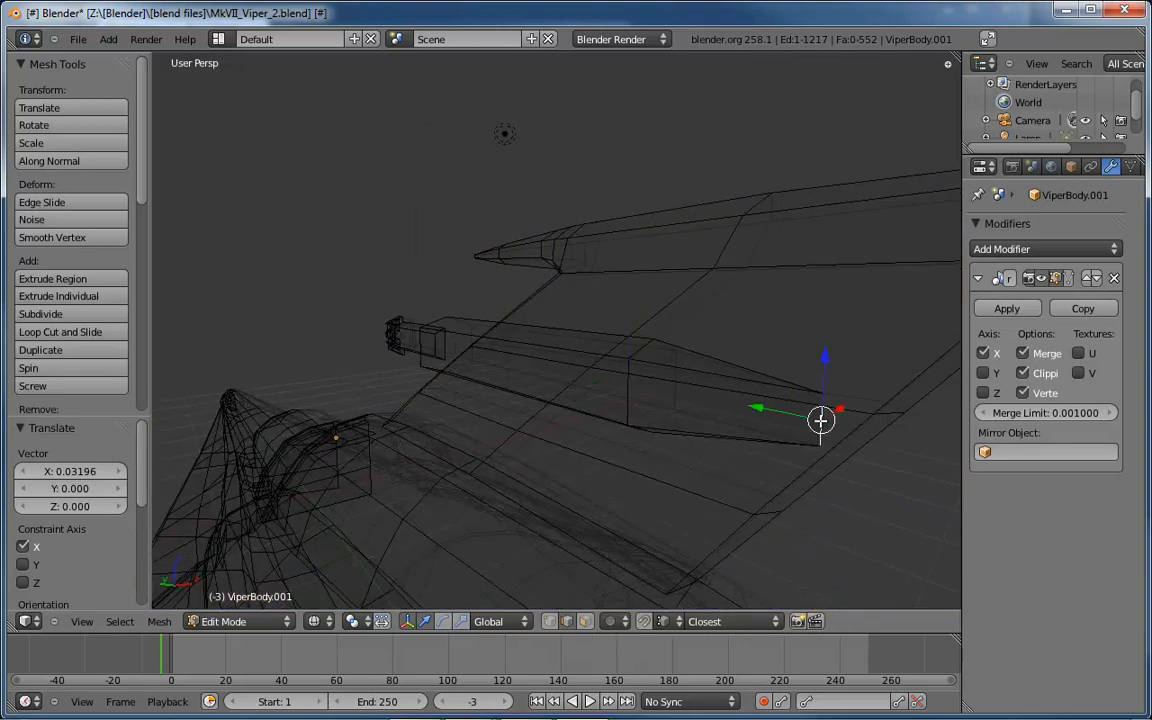
middle_drag(698, 370, 756, 363)
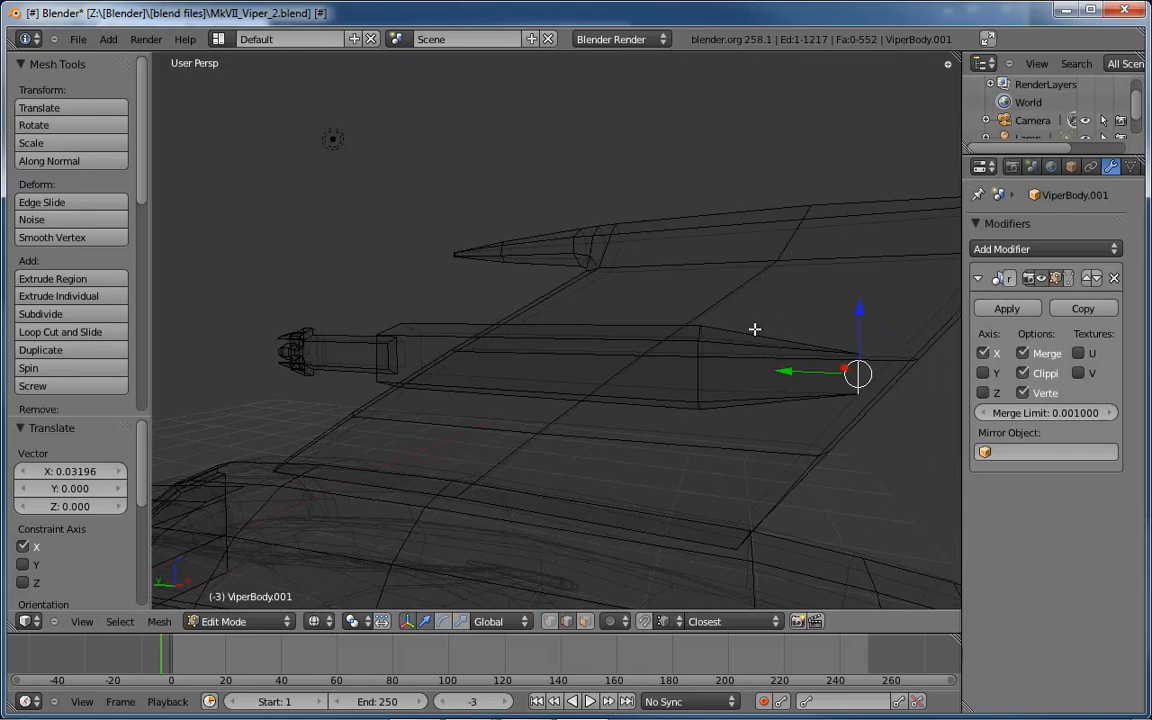
key(ctrl+Tab)
key(3)
right_click(760, 335)
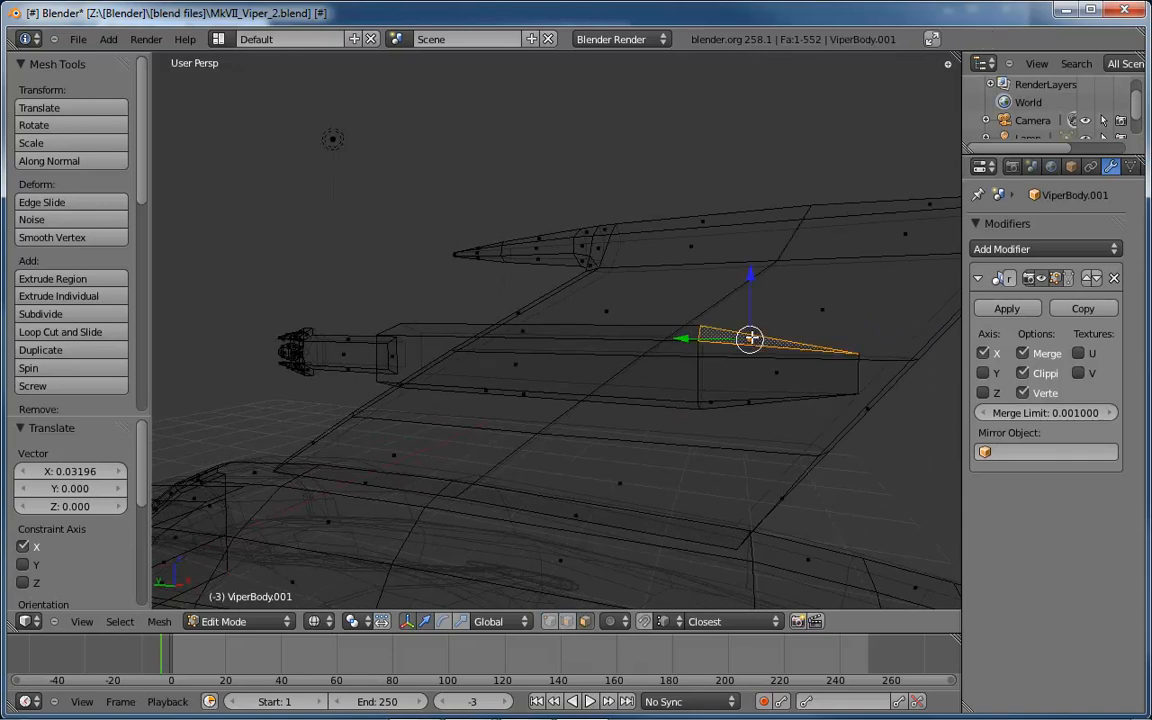
shift+right_click(778, 393)
middle_drag(778, 393, 758, 357)
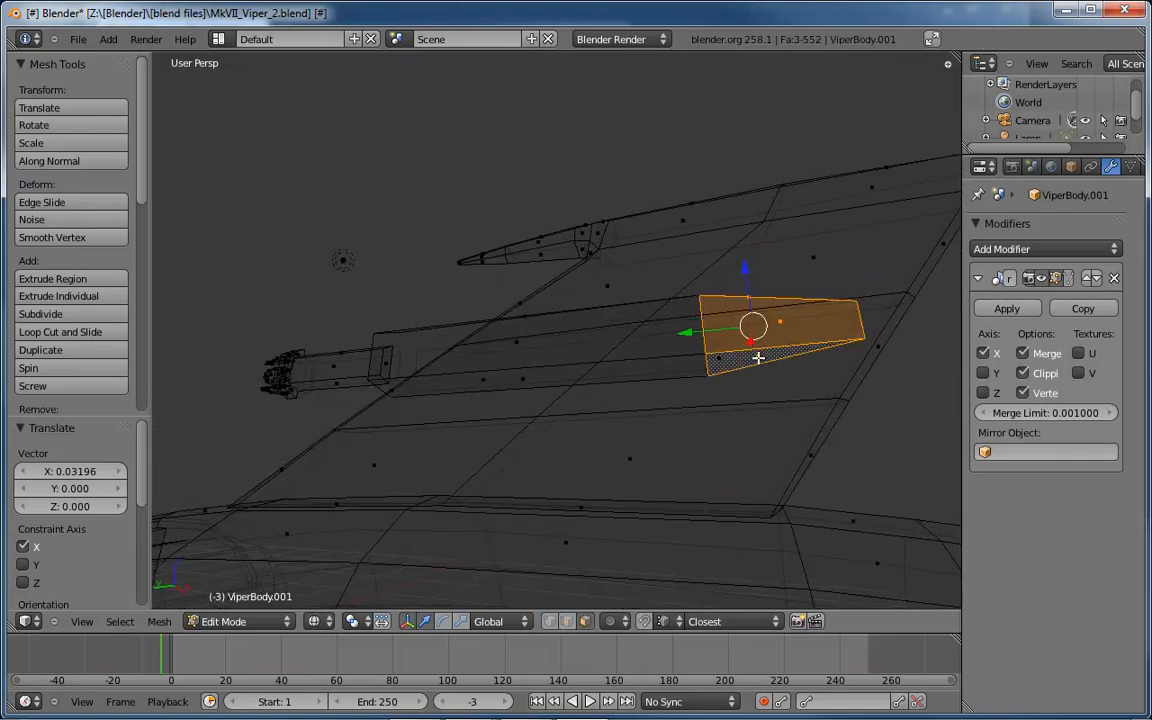
key(x)
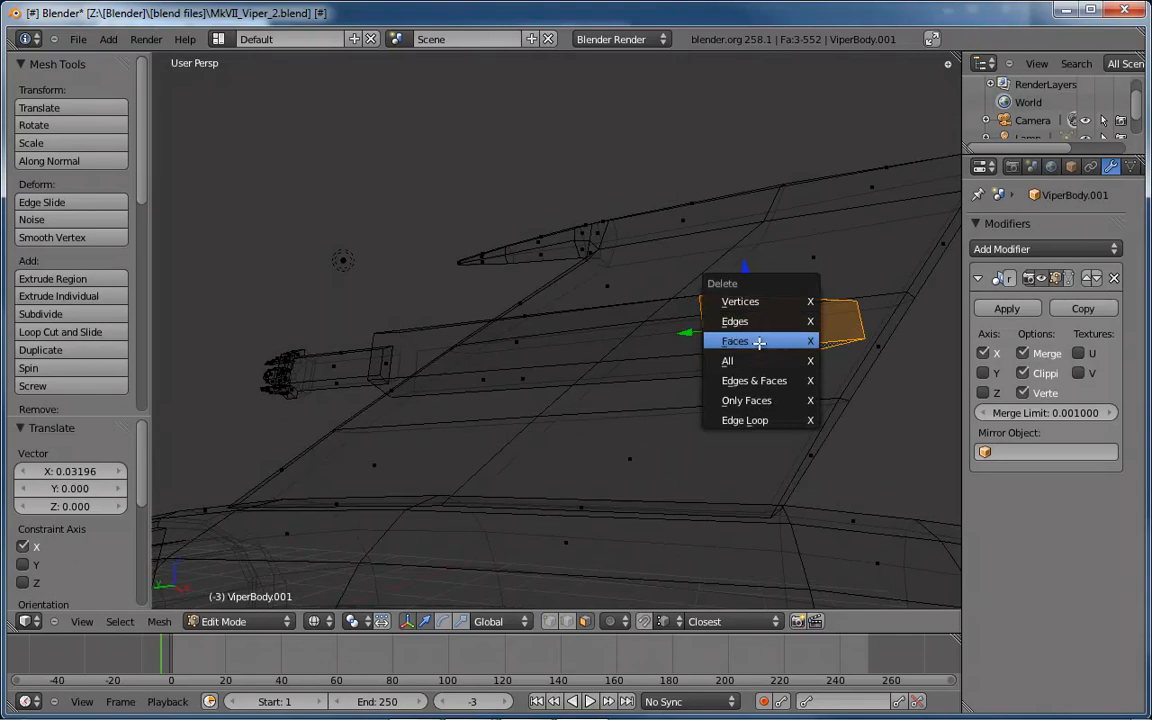
click(763, 338)
In edge select mode, extrude the housing's rear vertical edge by X 0.022, Y -0.175, and extrude it again by X 0.258, Y -0.091.
middle_drag(769, 339, 651, 364)
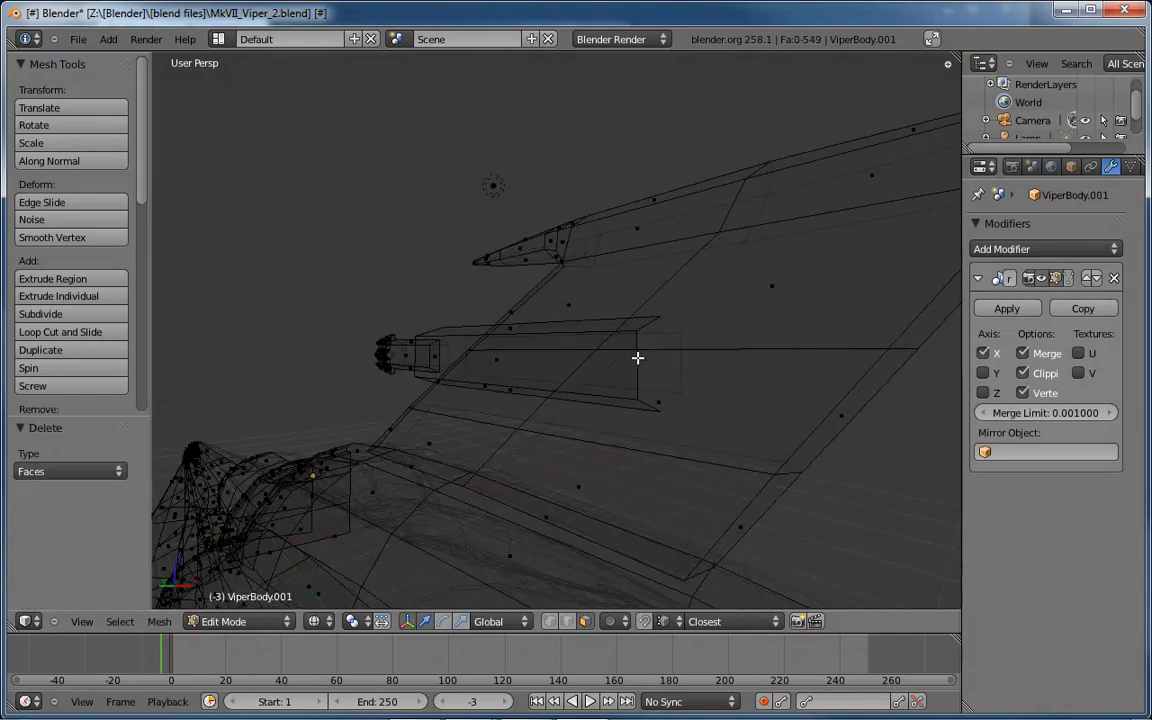
right_click(652, 363)
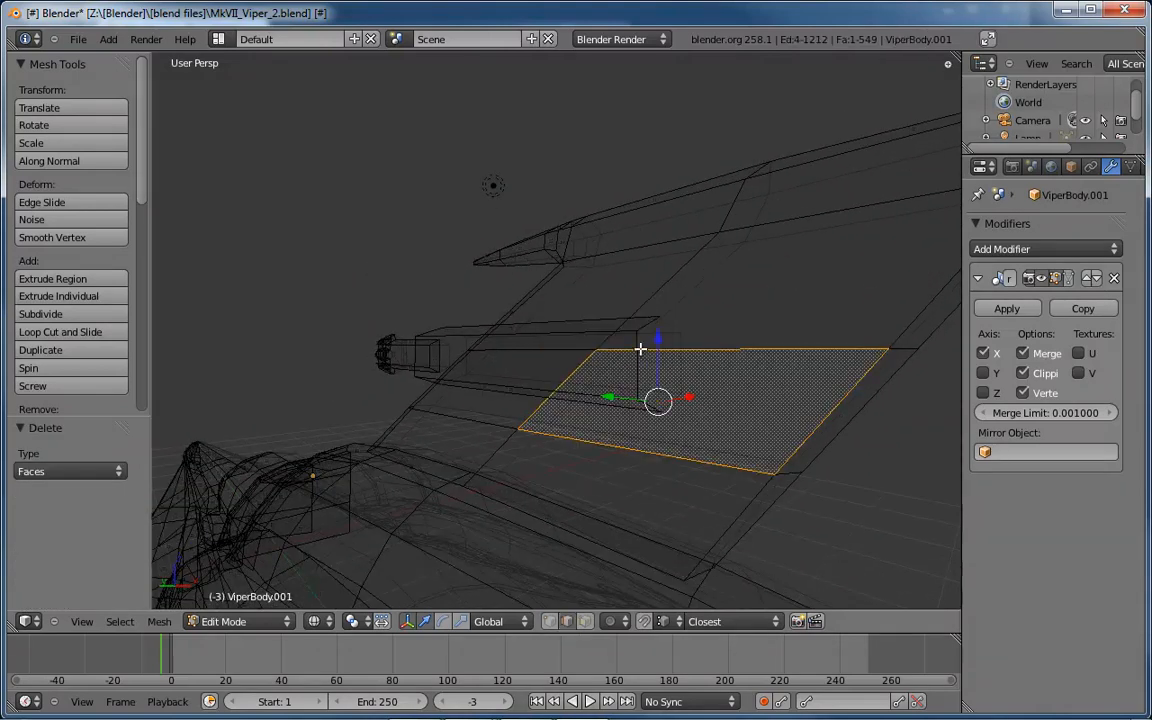
right_click(640, 347)
middle_drag(640, 347, 725, 368)
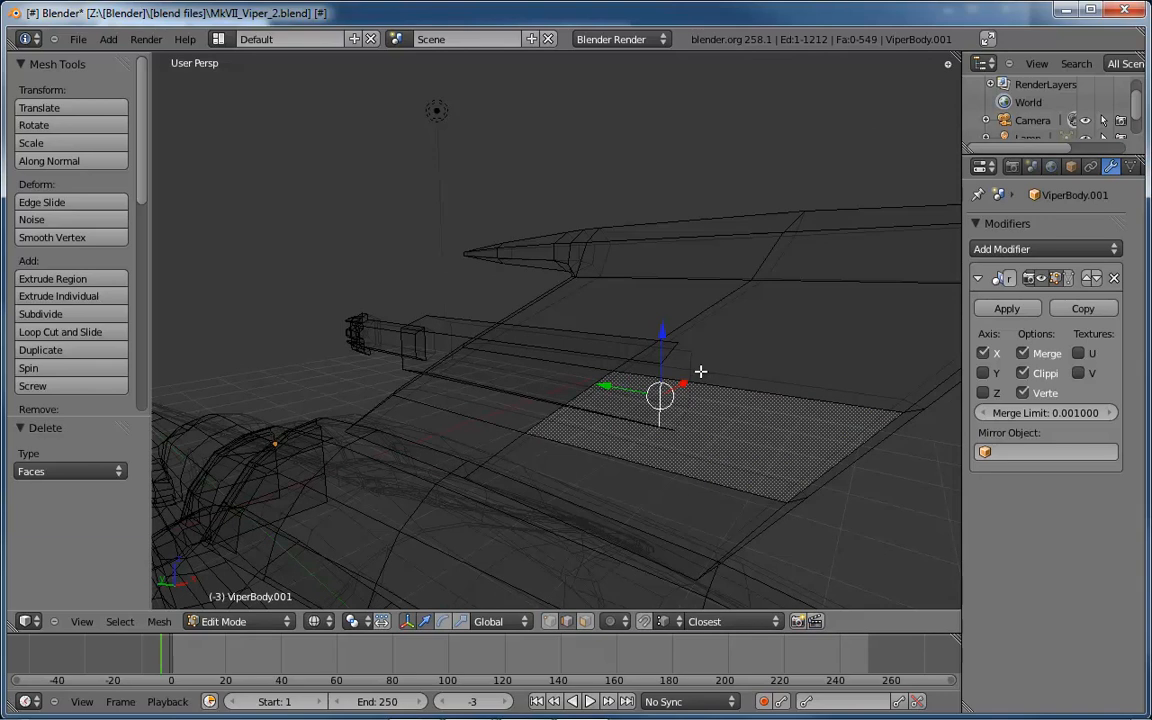
key(e)
click(748, 379)
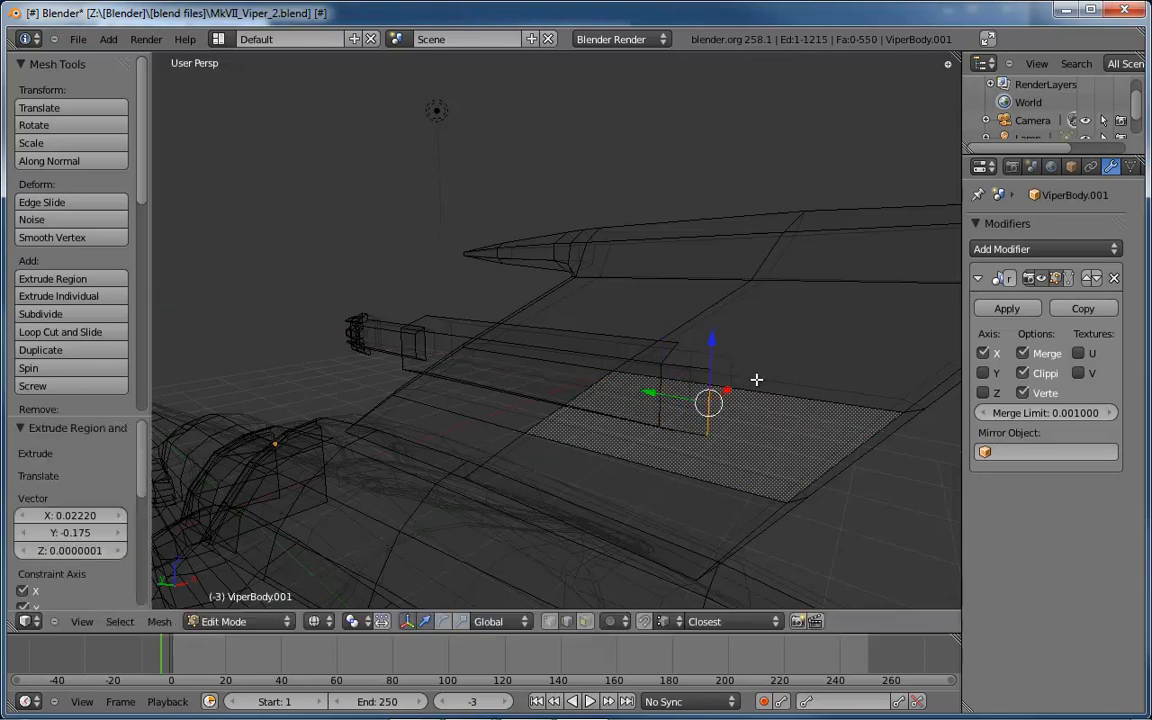
key(e)
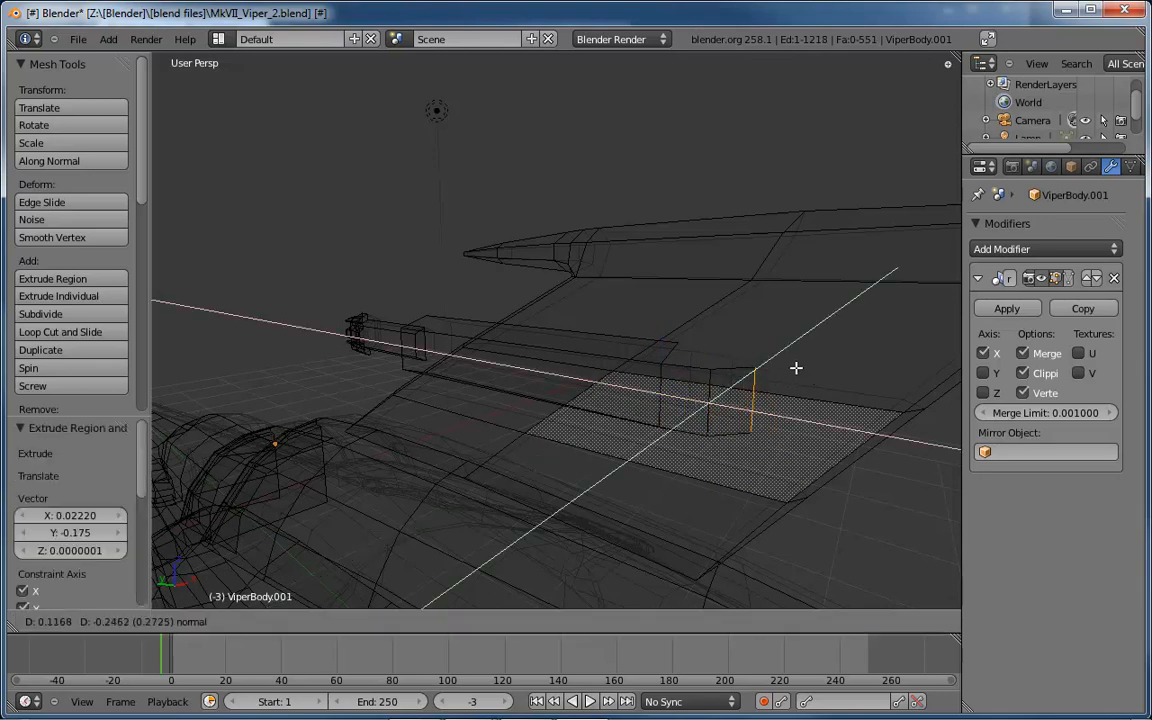
click(791, 367)
Fill a top face between the housing's rear top edge and the top edge of the last extruded face.
middle_drag(791, 367, 694, 403)
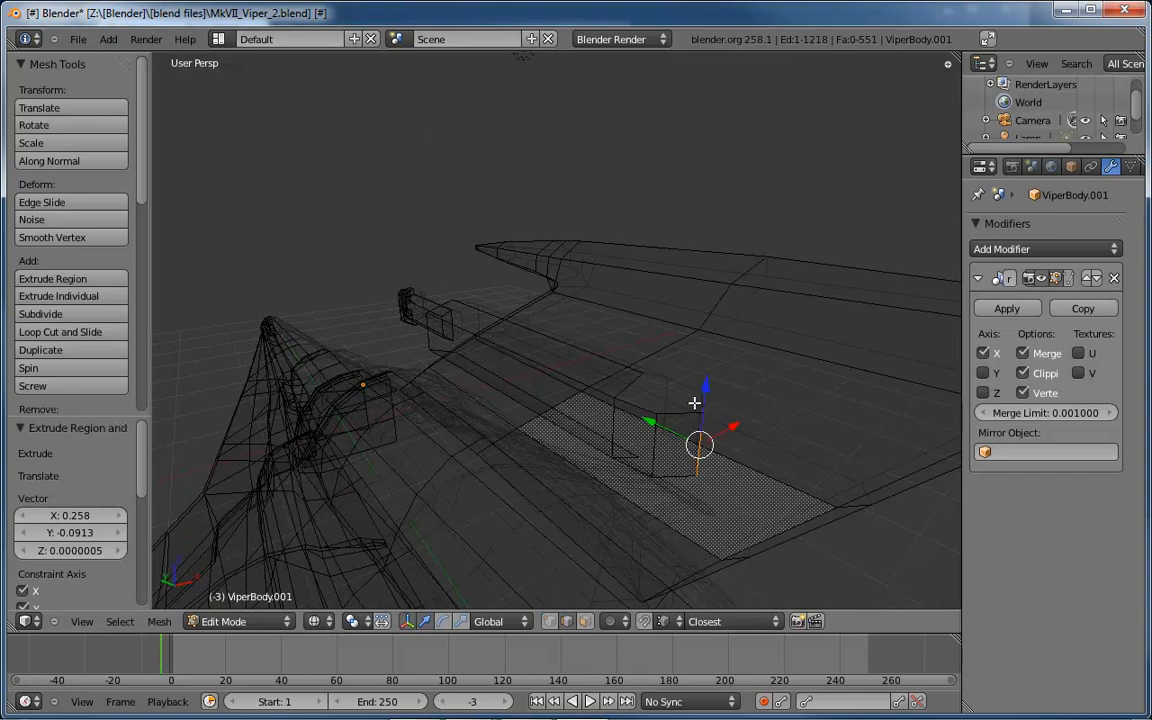
click(629, 385)
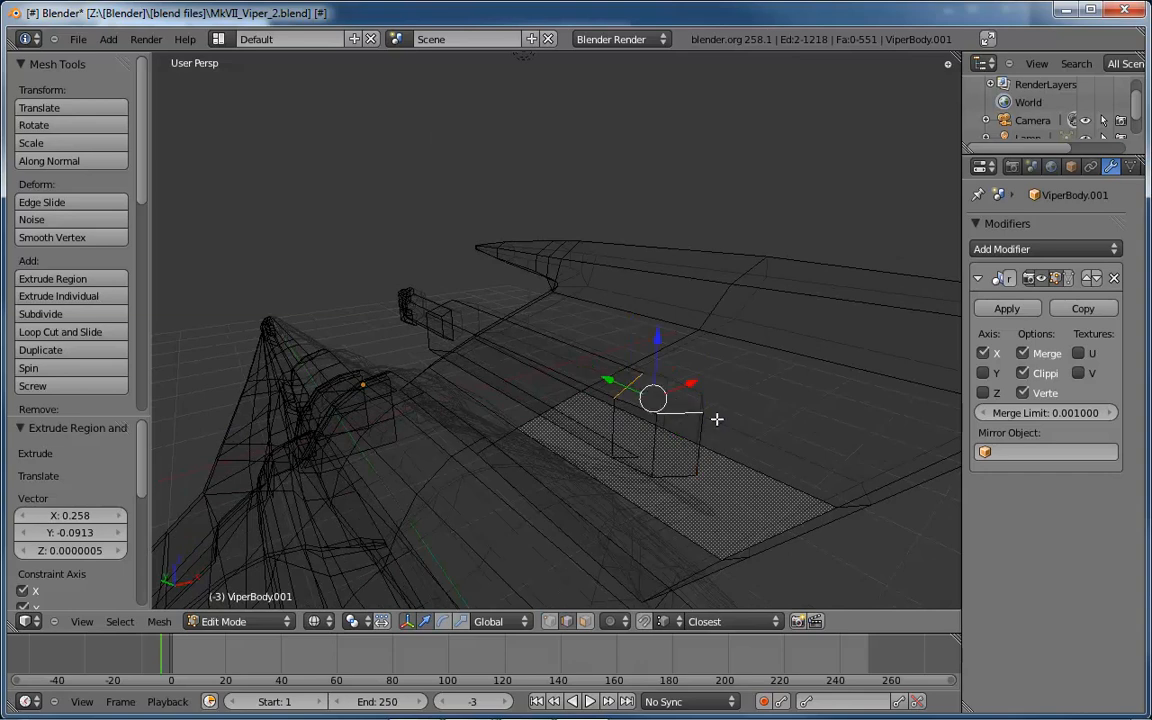
key(f)
middle_drag(711, 423, 692, 301)
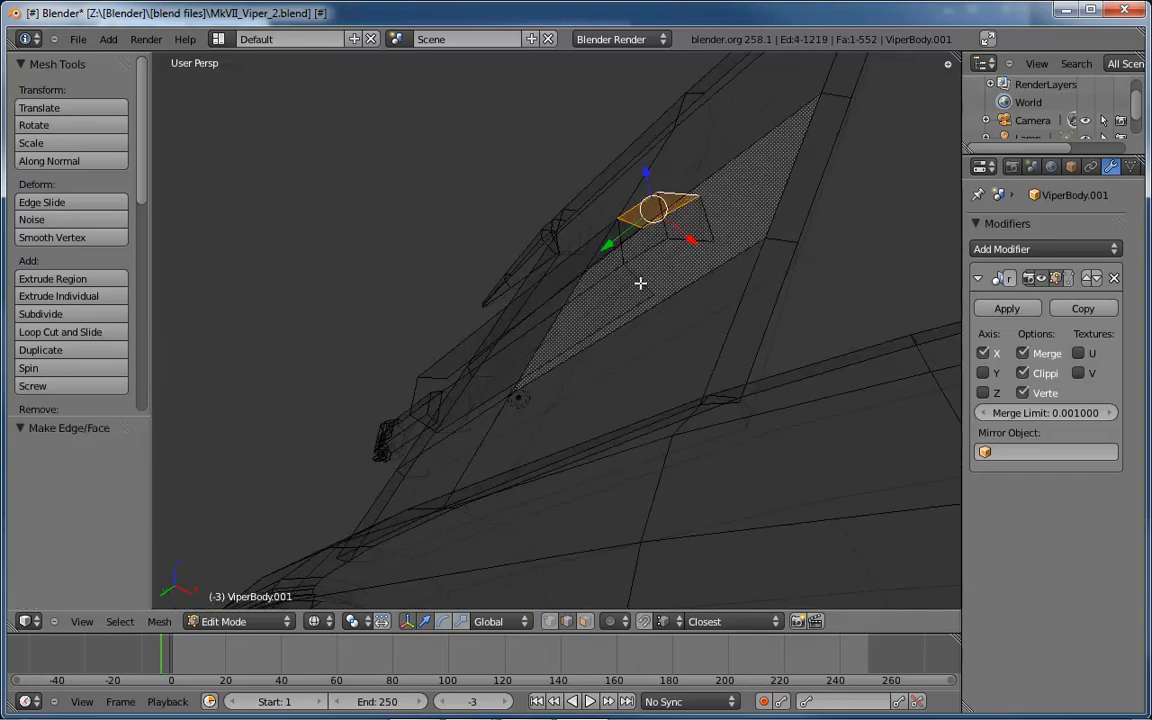
Fill the matching bottom face at the housing's rear end, and move the housing's front outer vertical edge about 0.053 along X.
shift+right_click(686, 242)
key(f)
mouse_move(753, 260)
middle_down()
mouse_move(800, 347)
mouse_move(846, 337)
mouse_move(741, 401)
mouse_move(778, 416)
mouse_move(830, 396)
mouse_move(645, 359)
mouse_move(705, 367)
mouse_move(732, 327)
mouse_move(800, 329)
mouse_move(607, 342)
mouse_move(537, 386)
mouse_move(557, 452)
mouse_move(626, 381)
middle_up()
key(z)
right_click(509, 419)
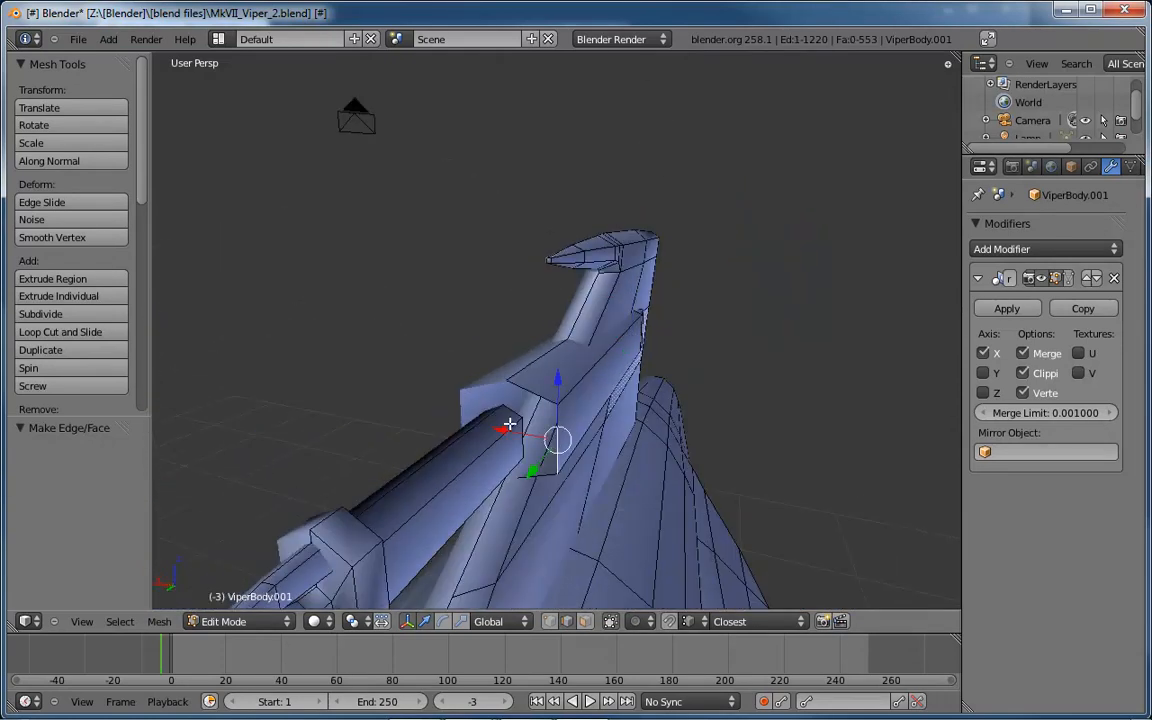
key(g)
key(x)
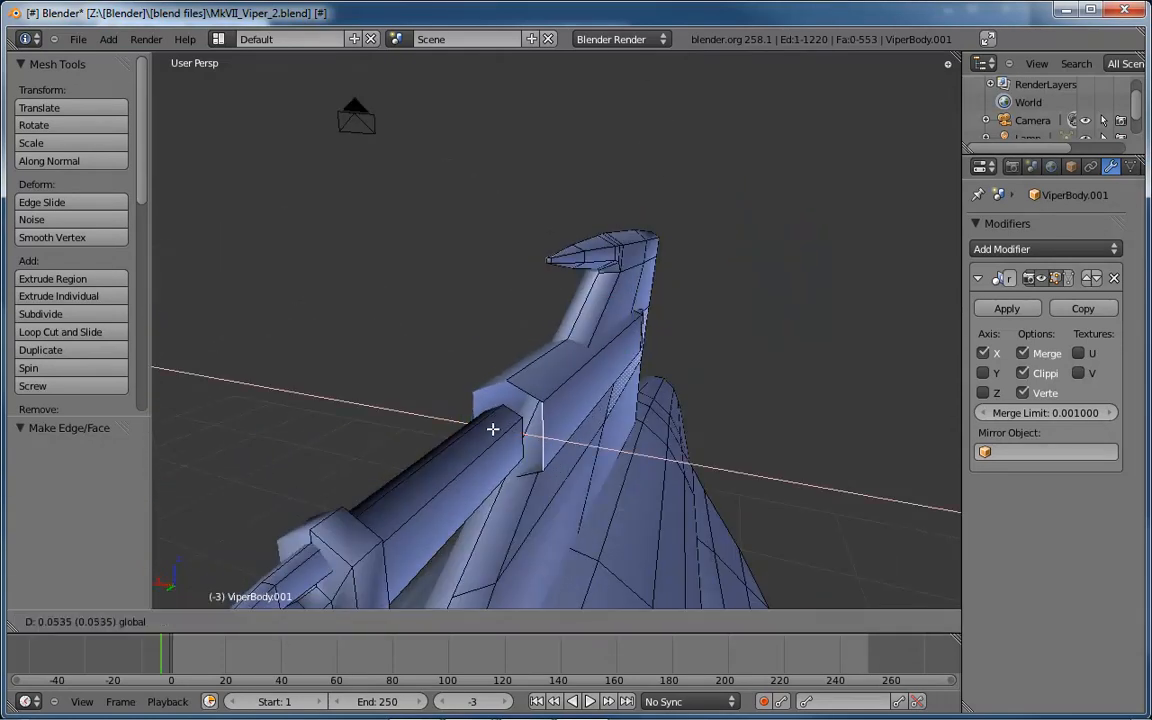
click(493, 429)
In left wireframe view, move the housing's front edge loop about 0.025 along Y to meet the barrel's rear end.
right_click(520, 390)
shift+right_click(500, 378)
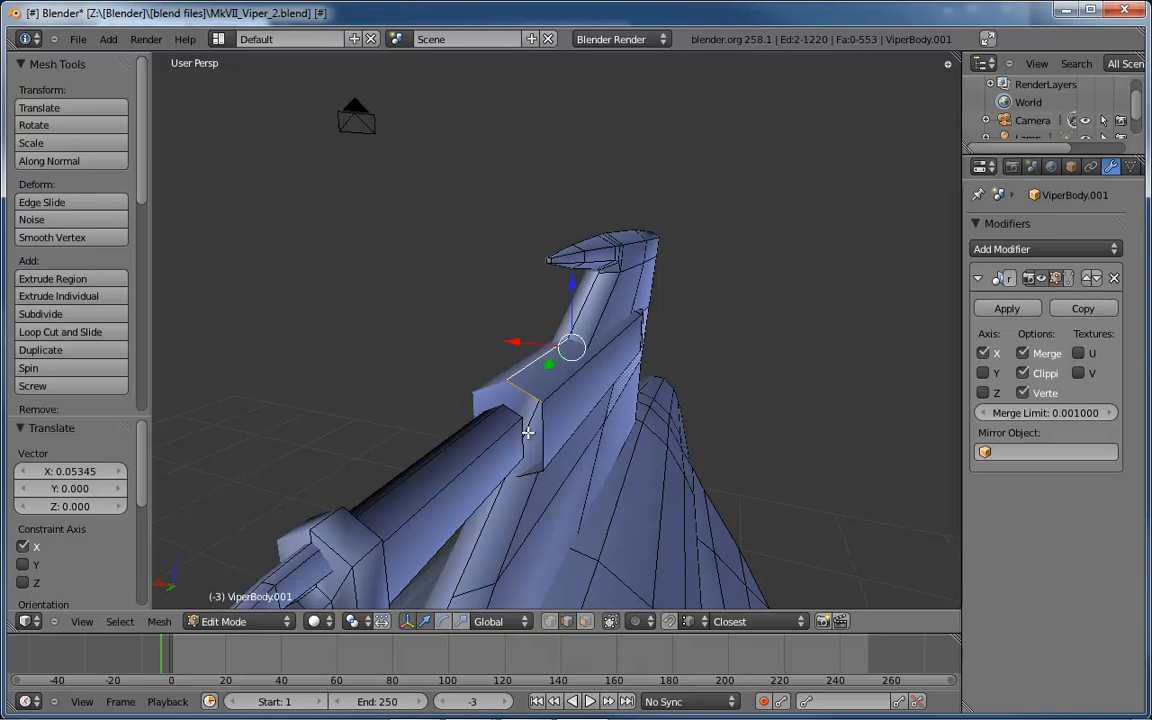
key(ctrl+KP_3)
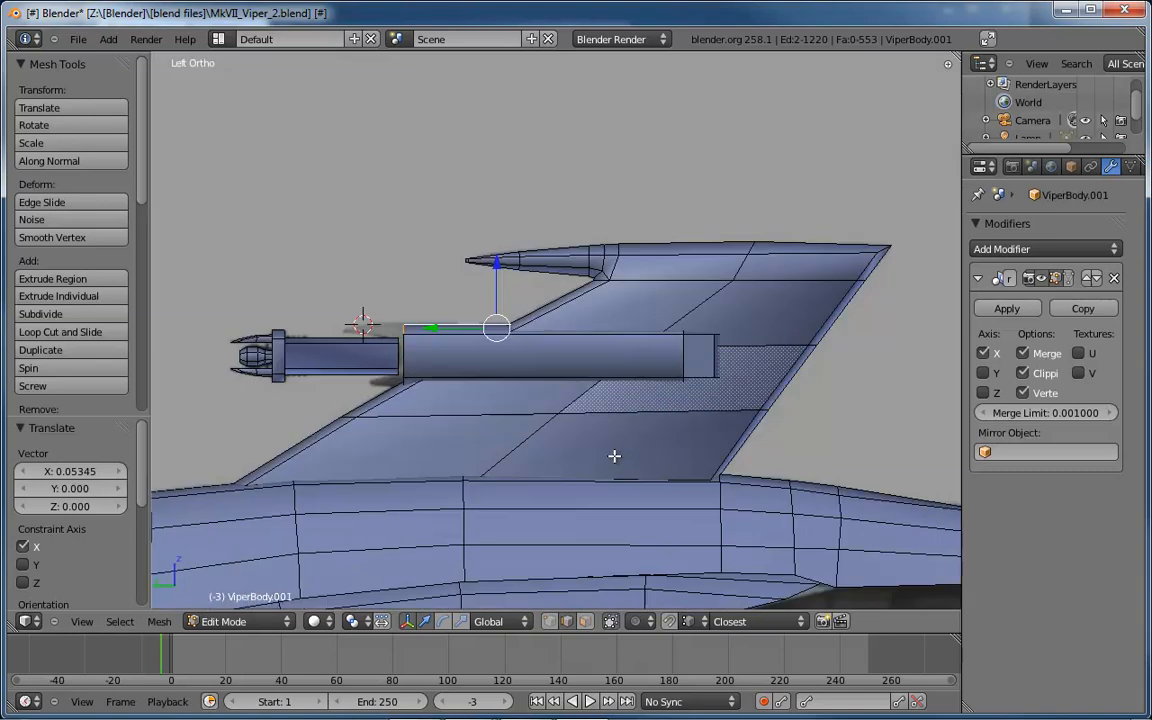
key(alt+z)
scroll(481, 401, up, 3)
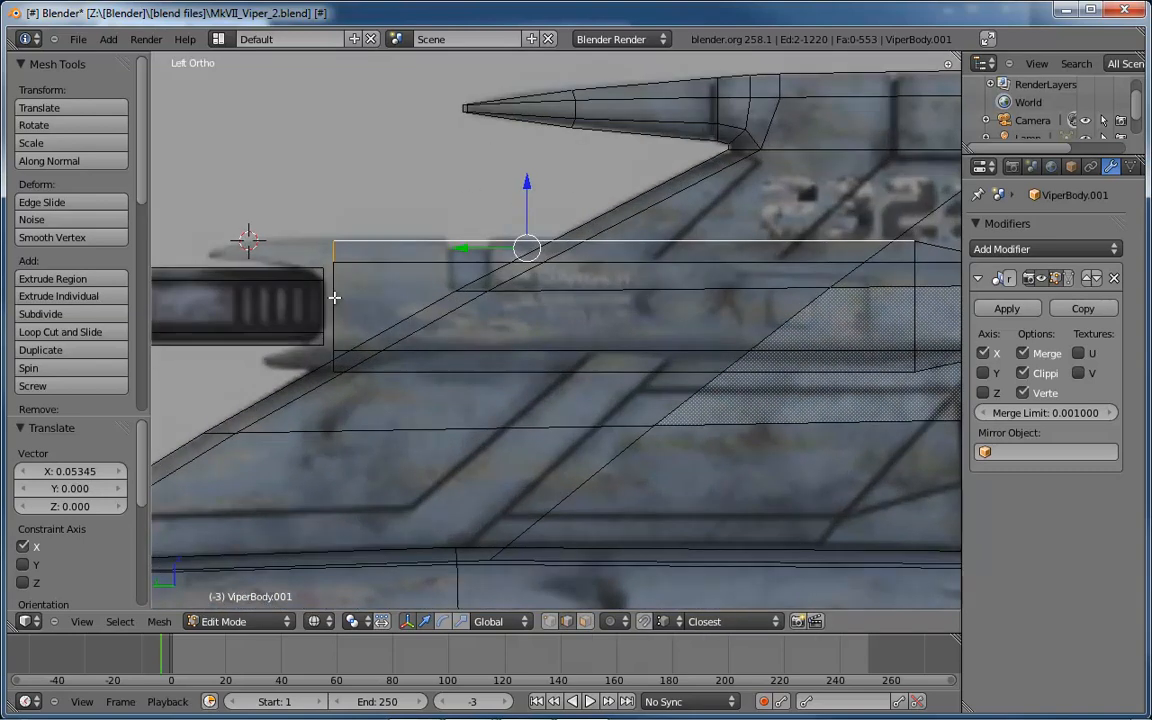
alt+right_click(334, 300)
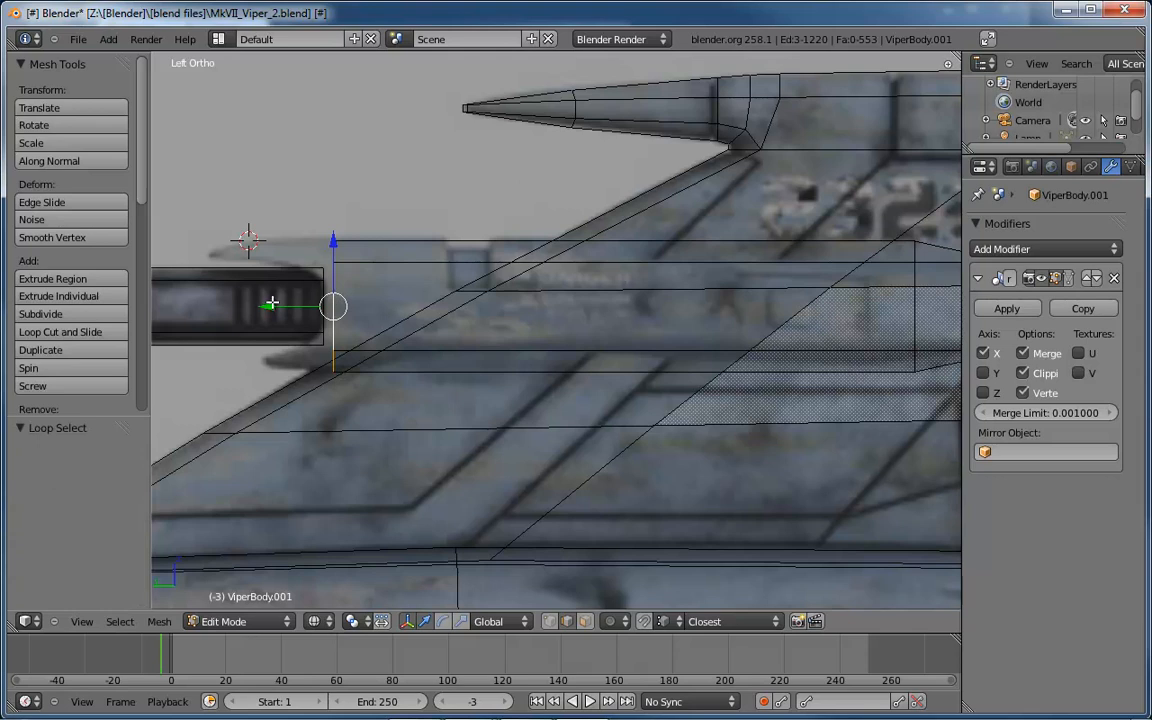
drag(272, 303, 262, 307)
Raise the housing's lower lengthwise side edge about 0.005 along Z and lower its upper lengthwise side edge about 0.010.
right_click(397, 351)
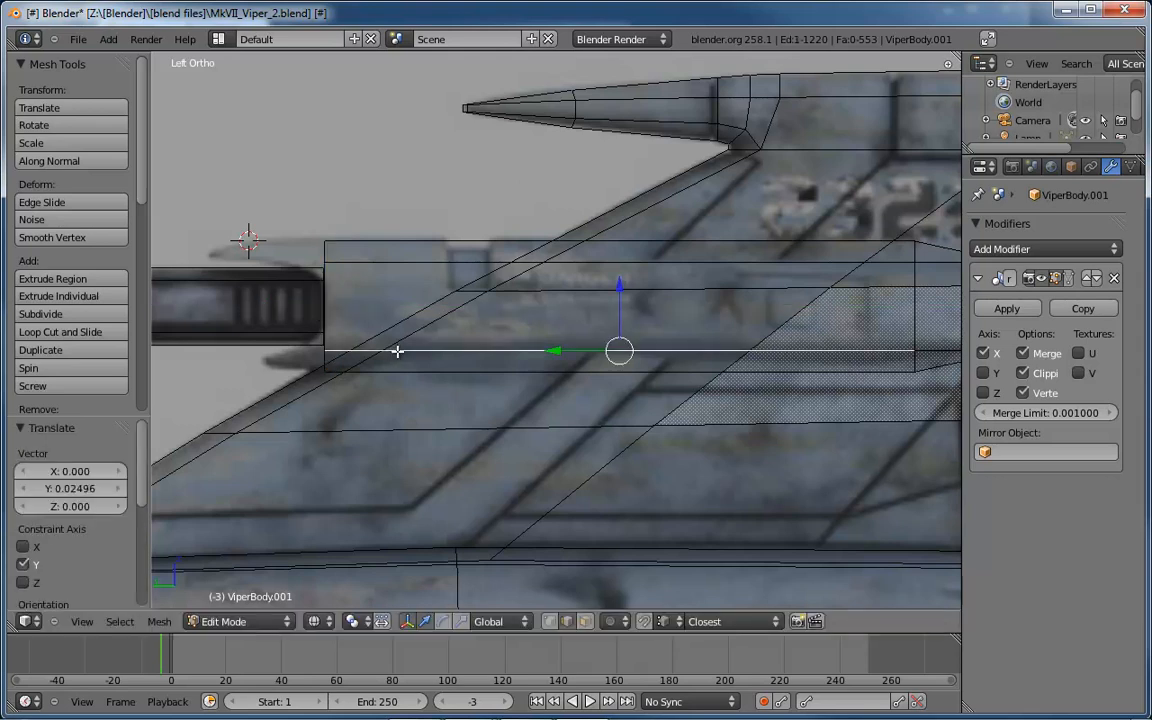
drag(615, 292, 617, 287)
right_click(554, 263)
key(g)
key(z)
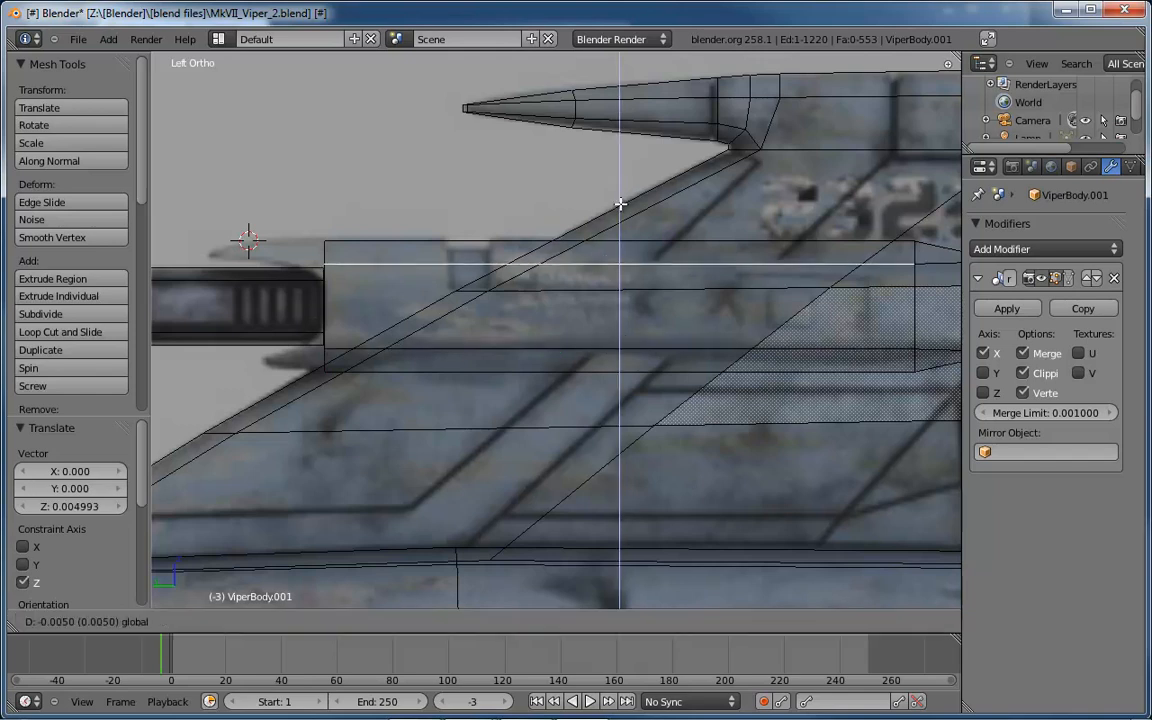
click(620, 202)
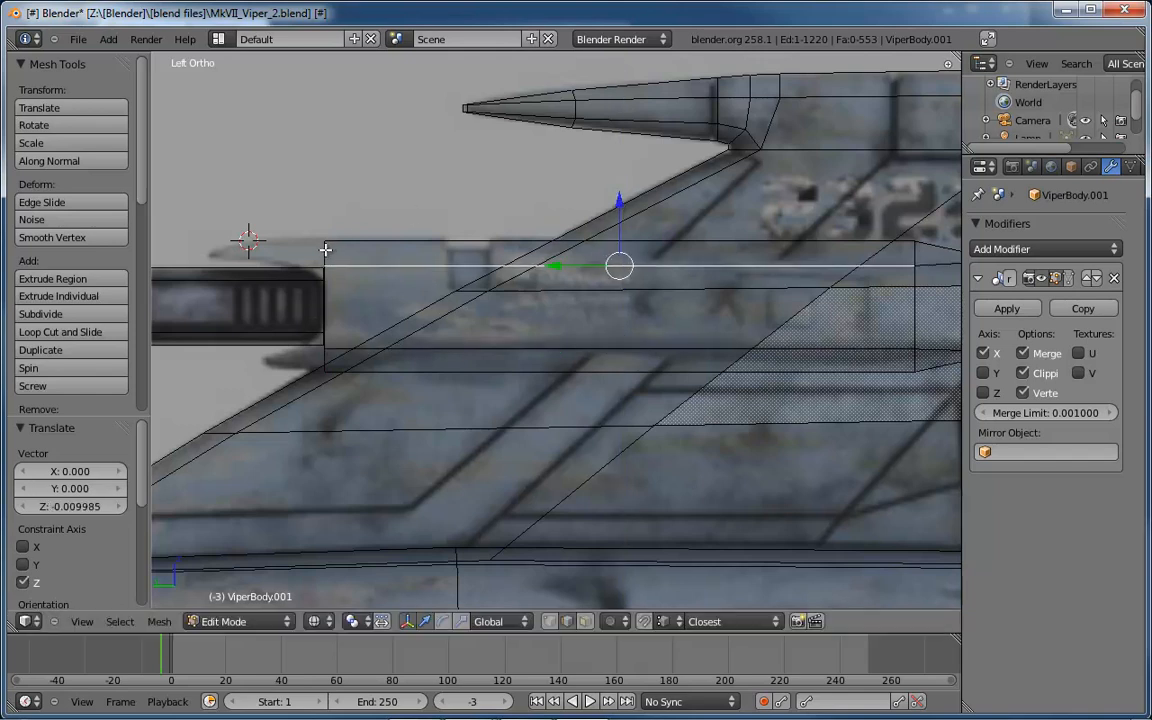
Extrude the housing's upper and lower slanted front edges together forward over the barrel by about 0.182 along Y.
right_click(326, 250)
shift+right_click(326, 361)
key(ctrl+z)
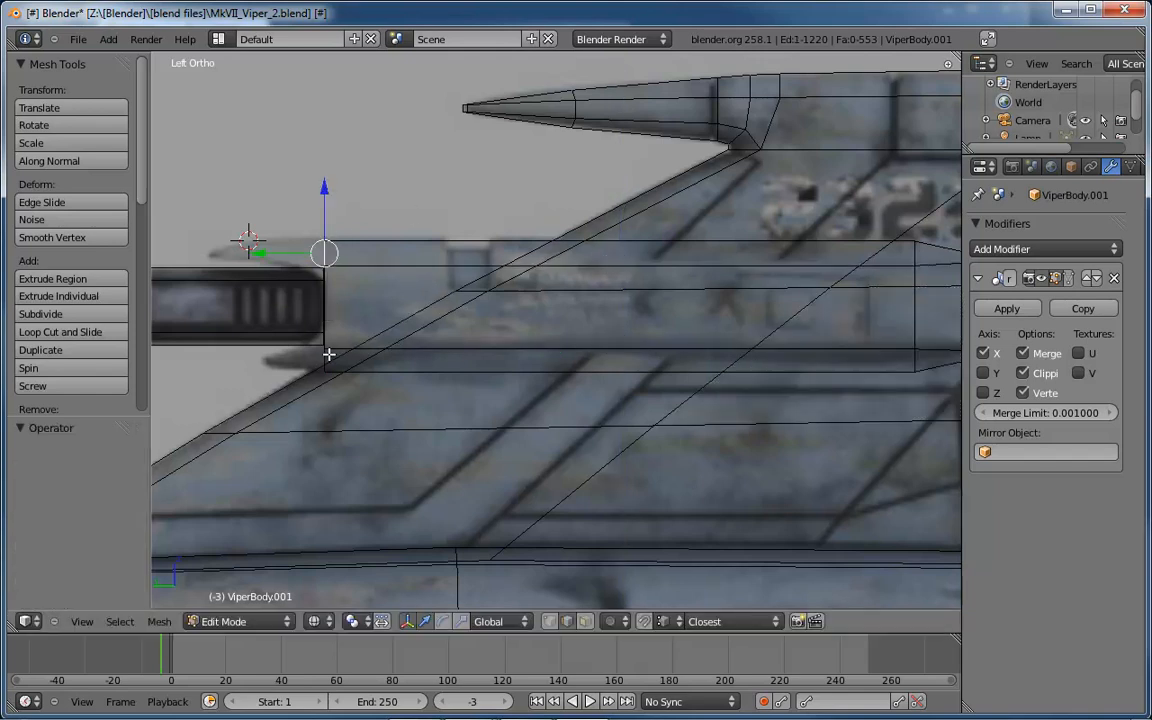
shift+right_click(324, 356)
scroll(367, 254, up, 2)
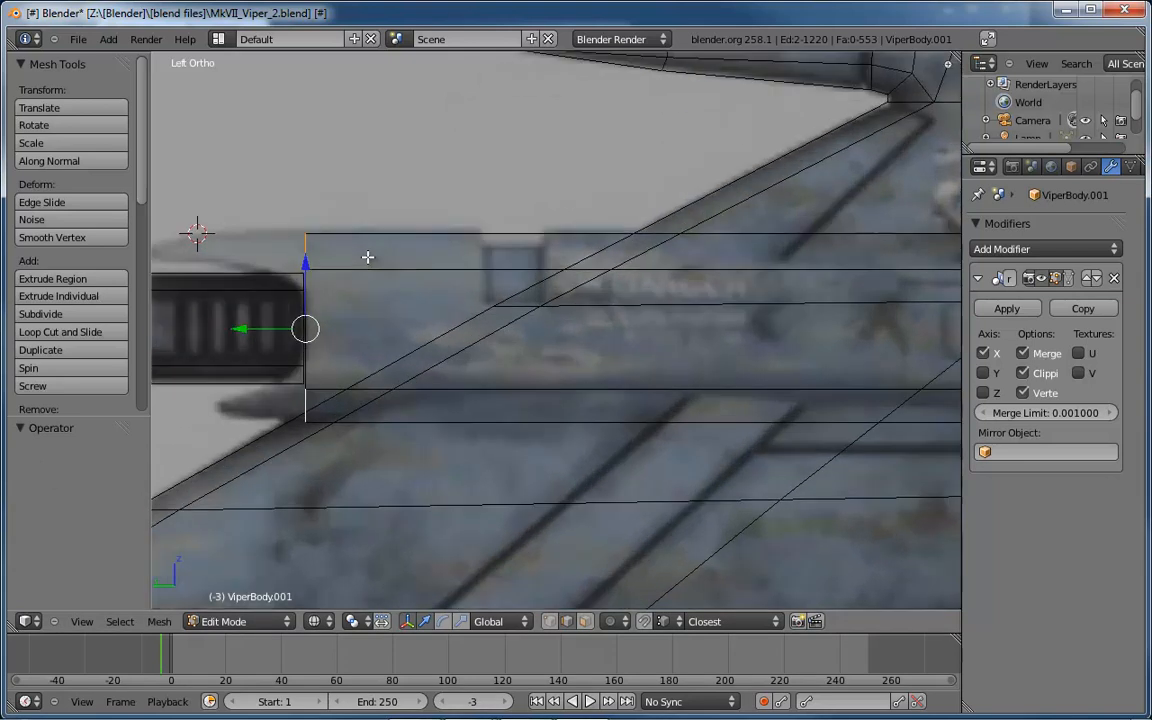
shift+middle_drag(396, 289, 615, 255)
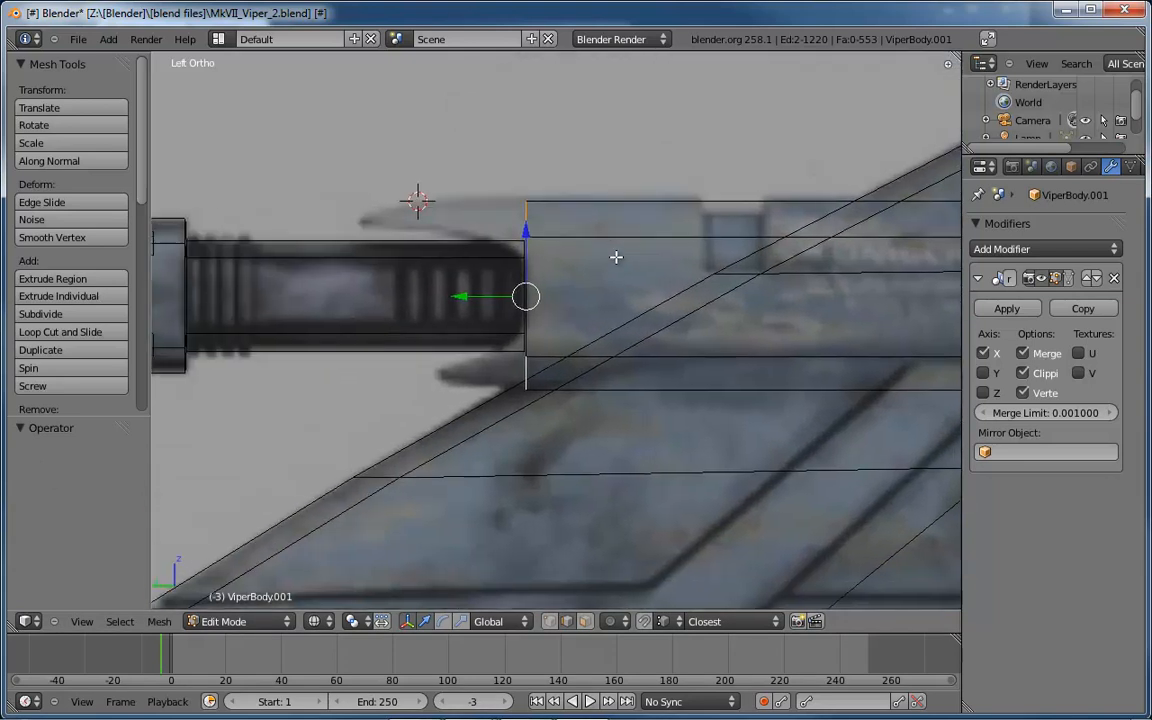
key(e)
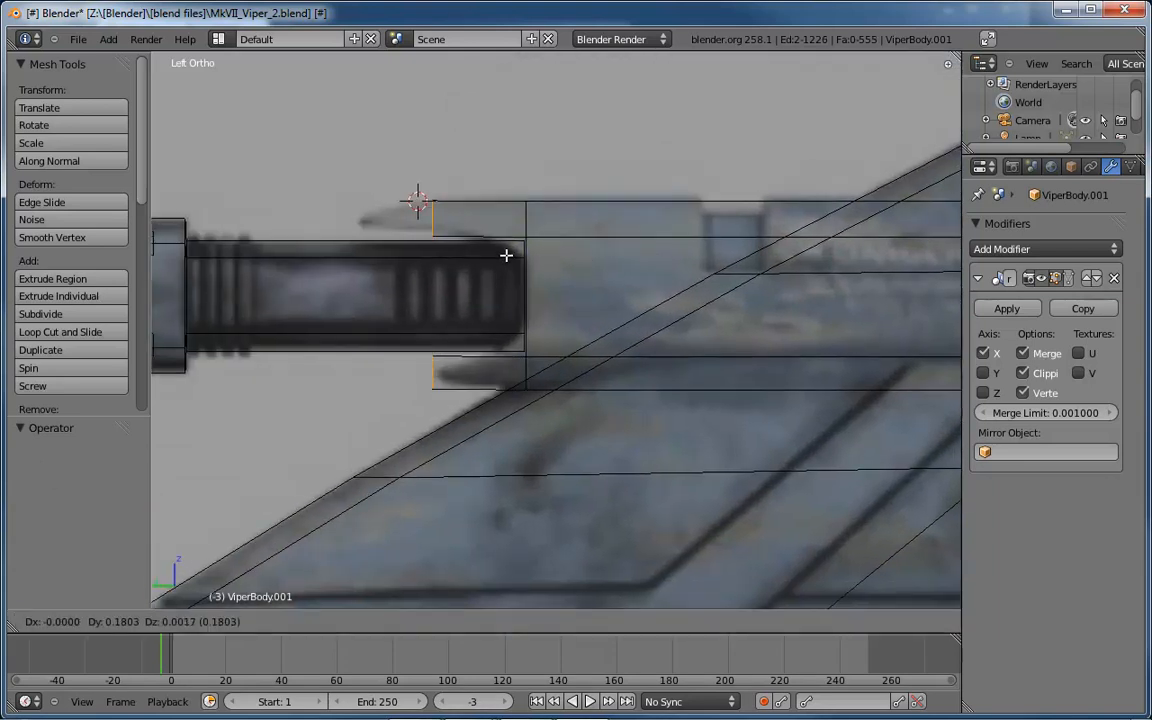
click(505, 255)
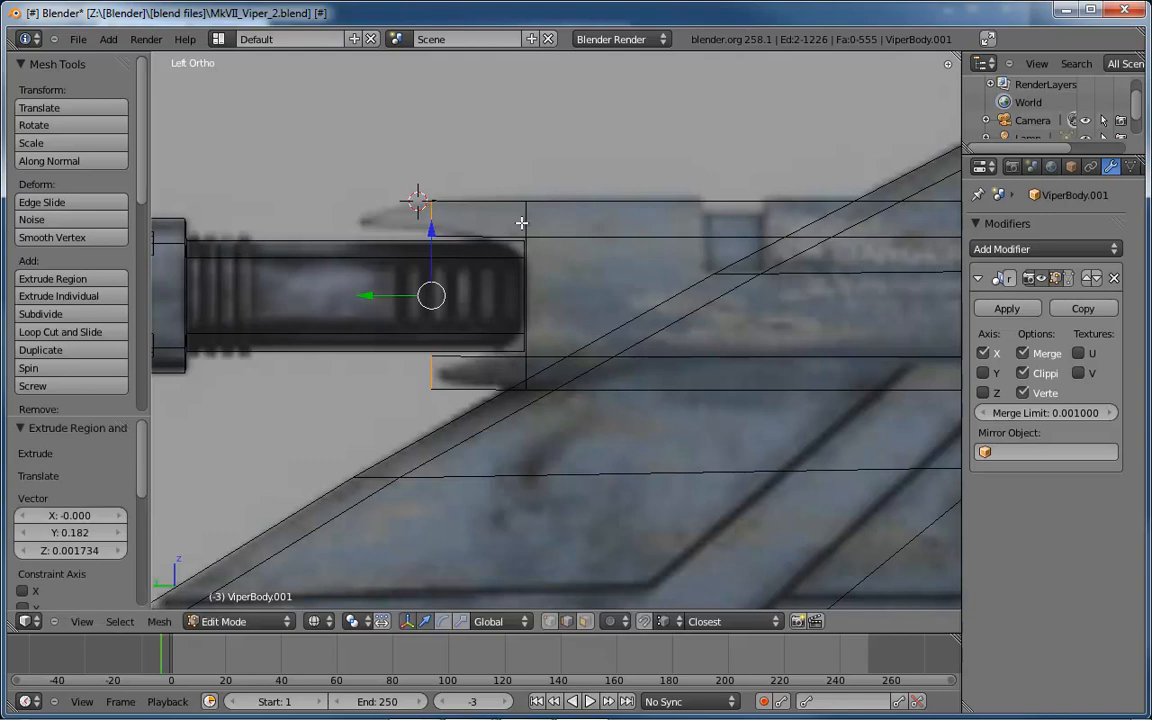
In vertex select mode, move the upper front vertex of the upper extruded prong about 0.153 forward along Y.
middle_drag(521, 223, 587, 282)
key(ctrl+Tab)
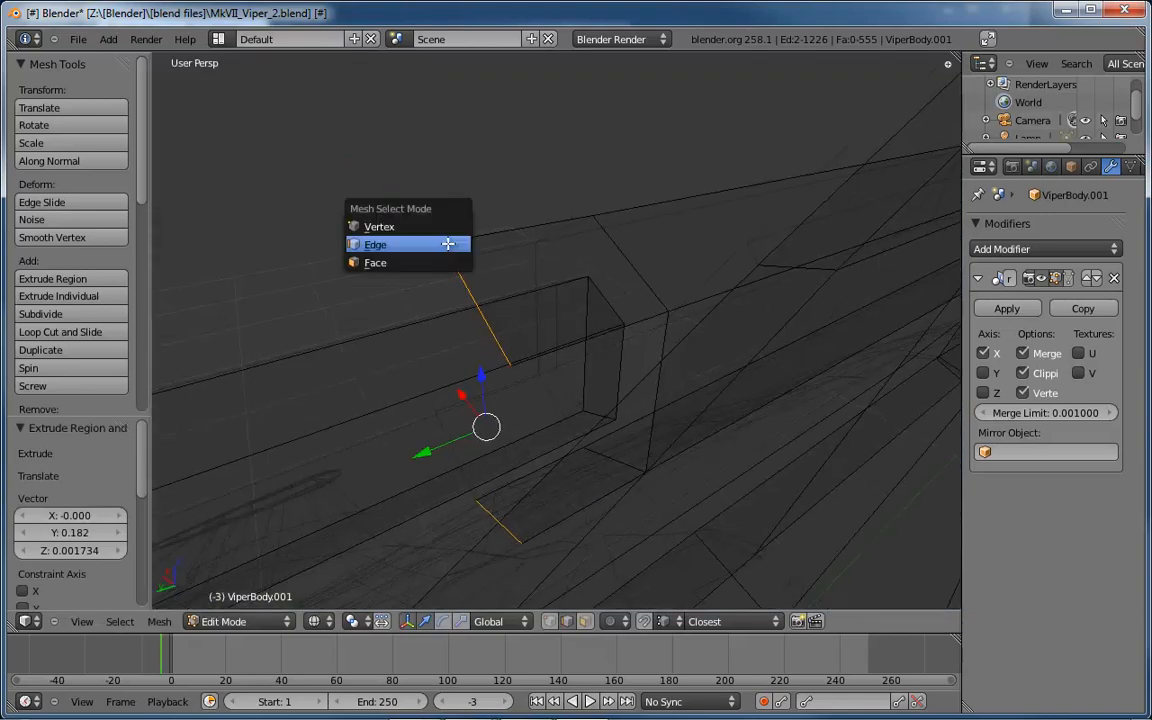
click(366, 263)
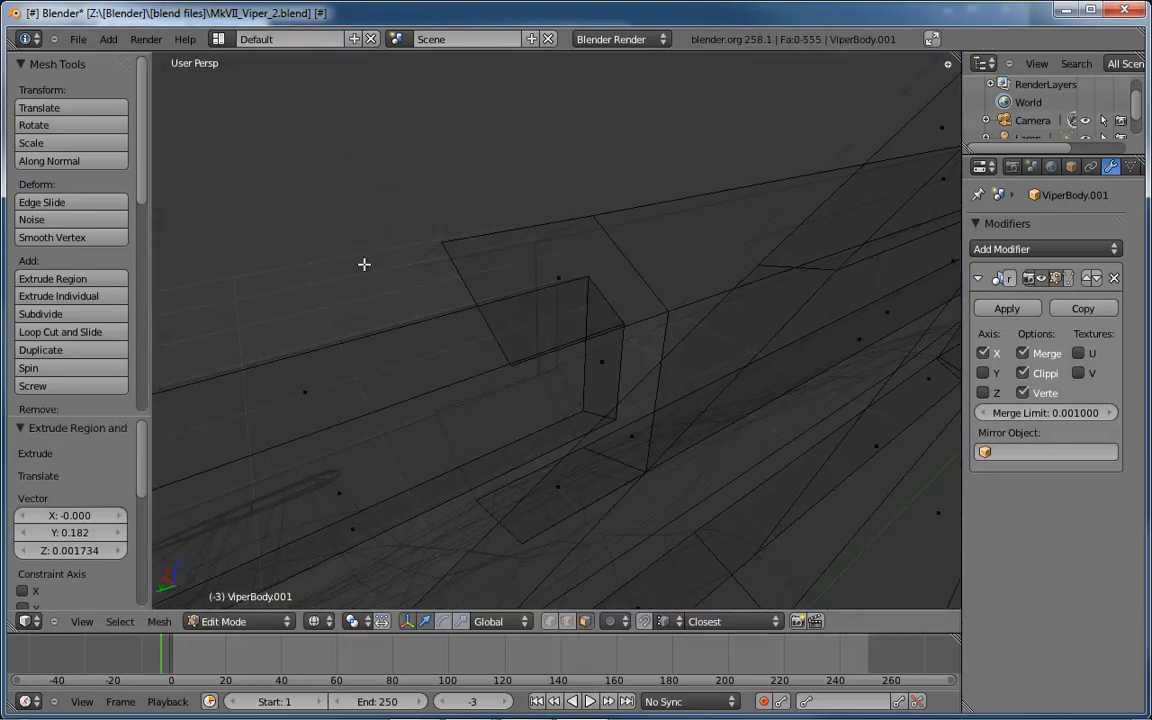
key(ctrl+Tab)
click(378, 231)
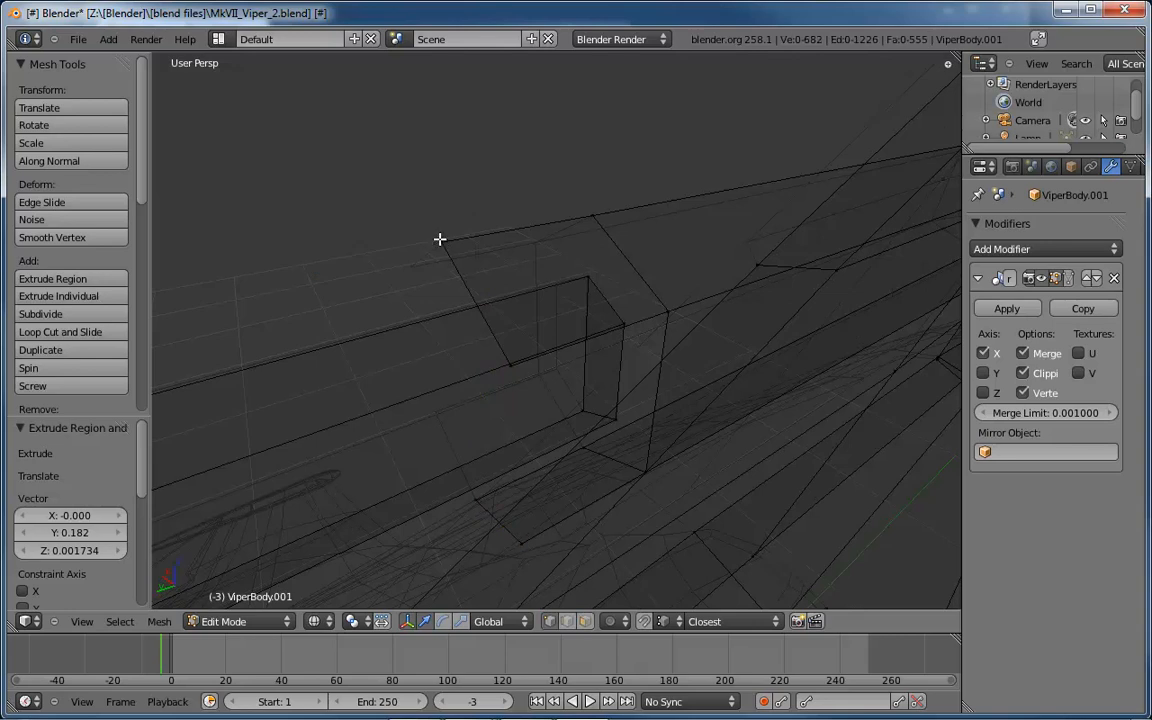
right_click(441, 242)
middle_drag(523, 257, 303, 193)
drag(303, 193, 178, 211)
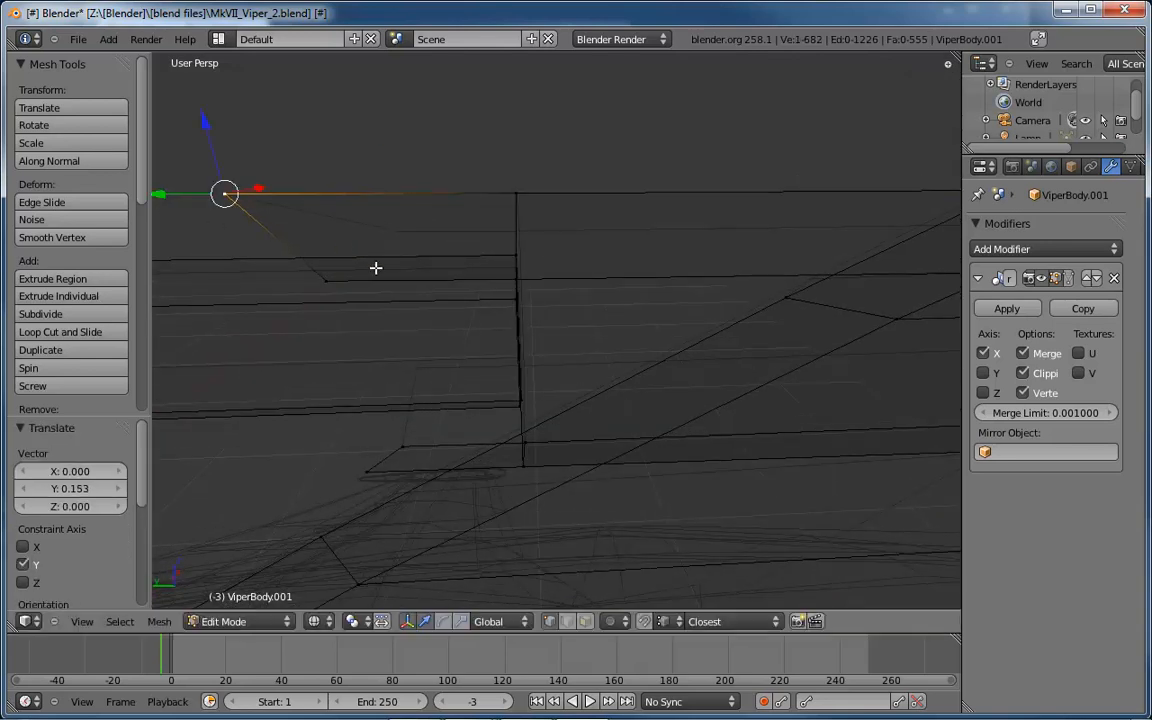
Move the bottom front vertex of the lower extruded prong about 0.181 forward along Y to form a point.
middle_drag(491, 516, 501, 457)
right_click(414, 441)
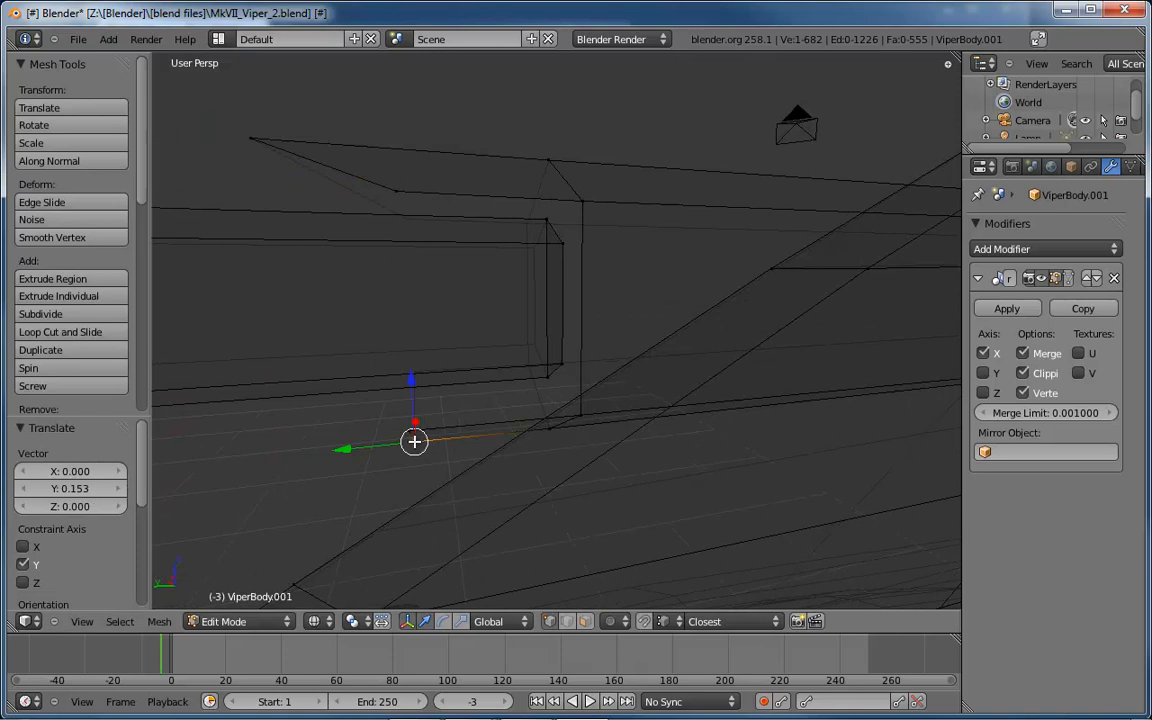
drag(355, 447, 201, 453)
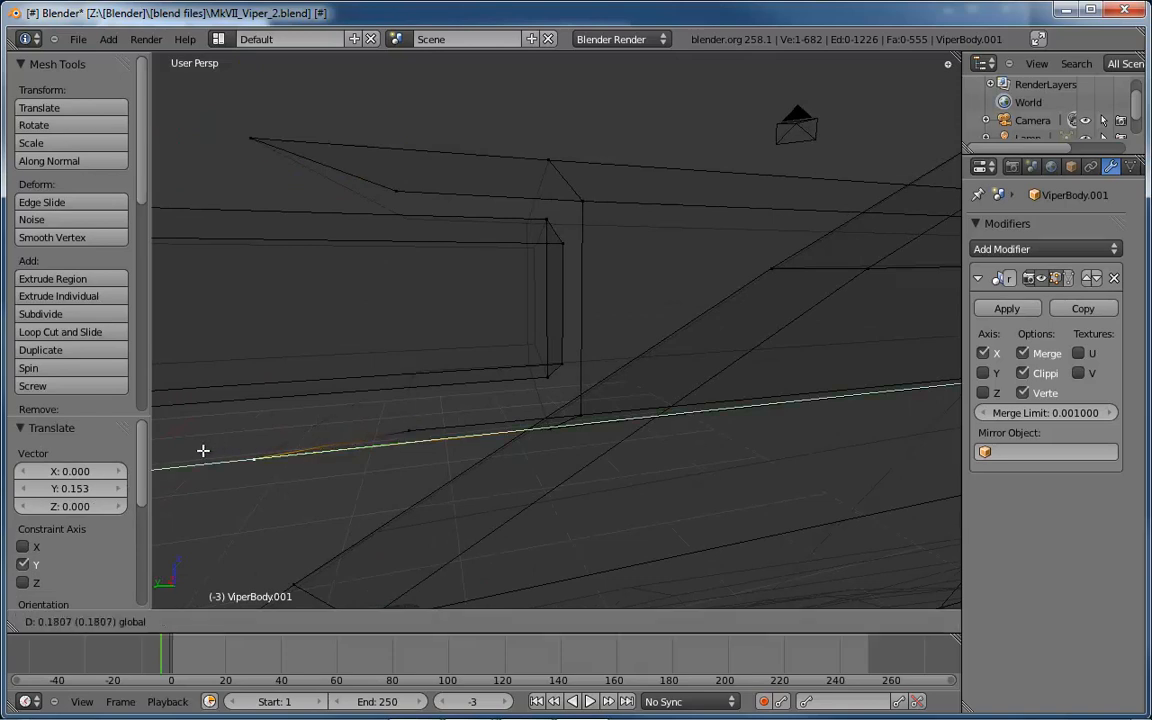
Return the Viper body to Object Mode in solid shading and view the whole ship.
key(z)
mouse_move(602, 463)
middle_down()
mouse_move(557, 436)
mouse_move(689, 483)
mouse_move(804, 474)
mouse_move(689, 509)
mouse_move(677, 433)
mouse_move(710, 306)
mouse_move(691, 387)
mouse_move(637, 380)
mouse_move(586, 350)
mouse_move(712, 383)
middle_up()
scroll(557, 436, down, 5)
key(z)
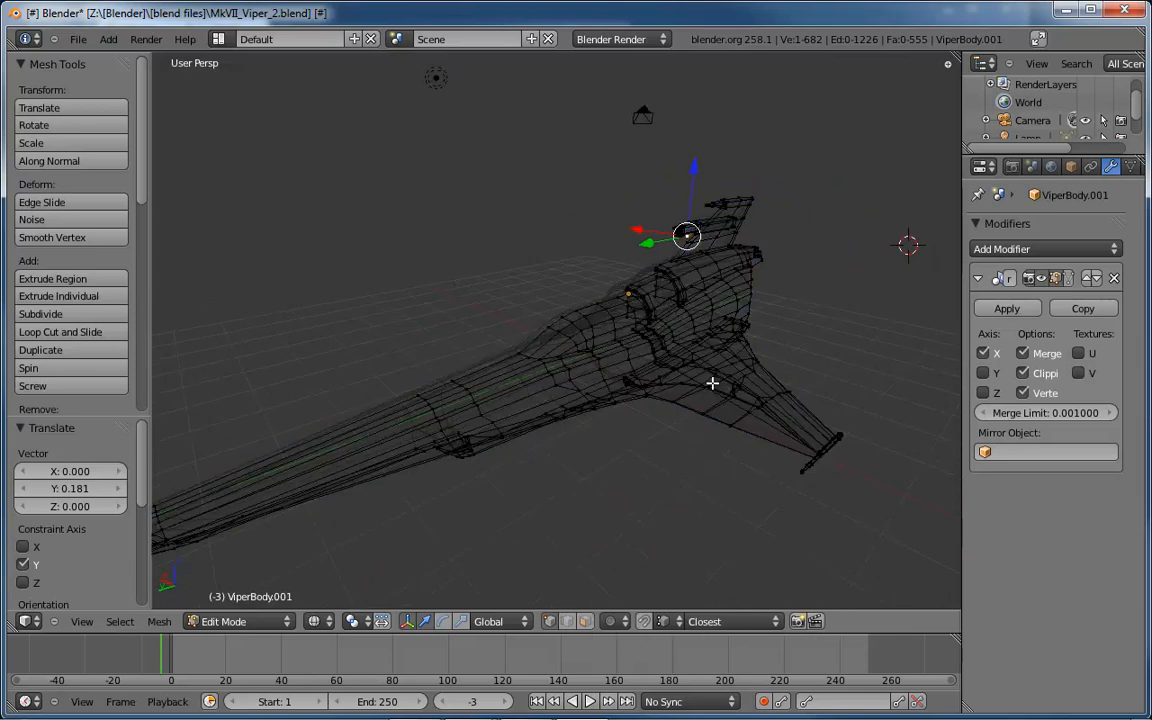
key(z)
key(Tab)
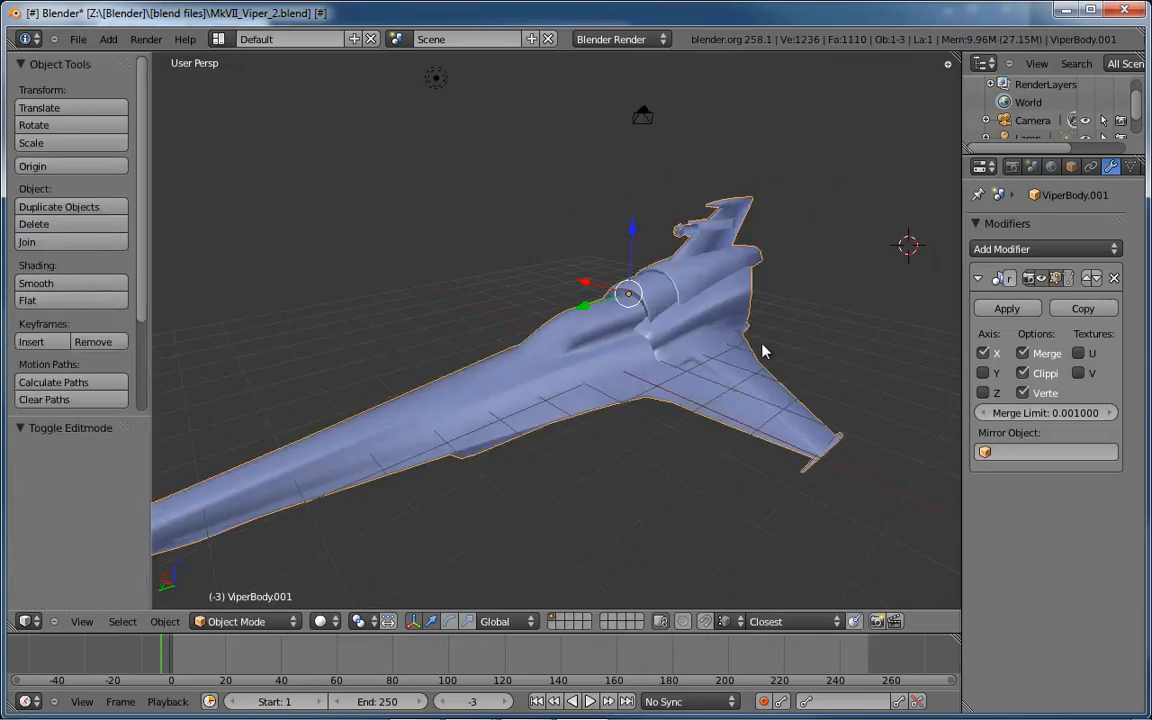